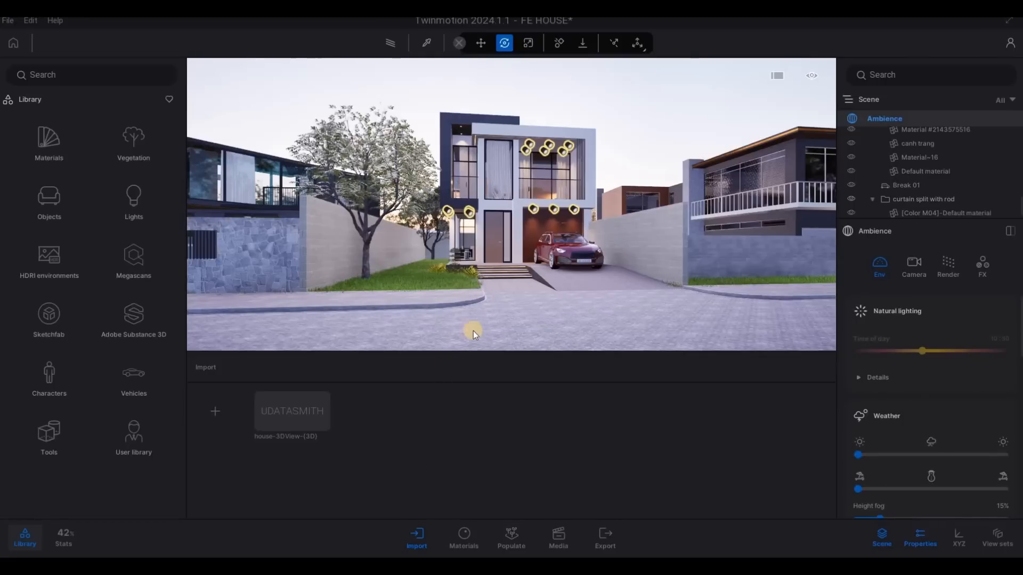
# Step: Examine the house's front facade and garden from several distances and angles
pyautogui.scroll(-3, 485, 321)
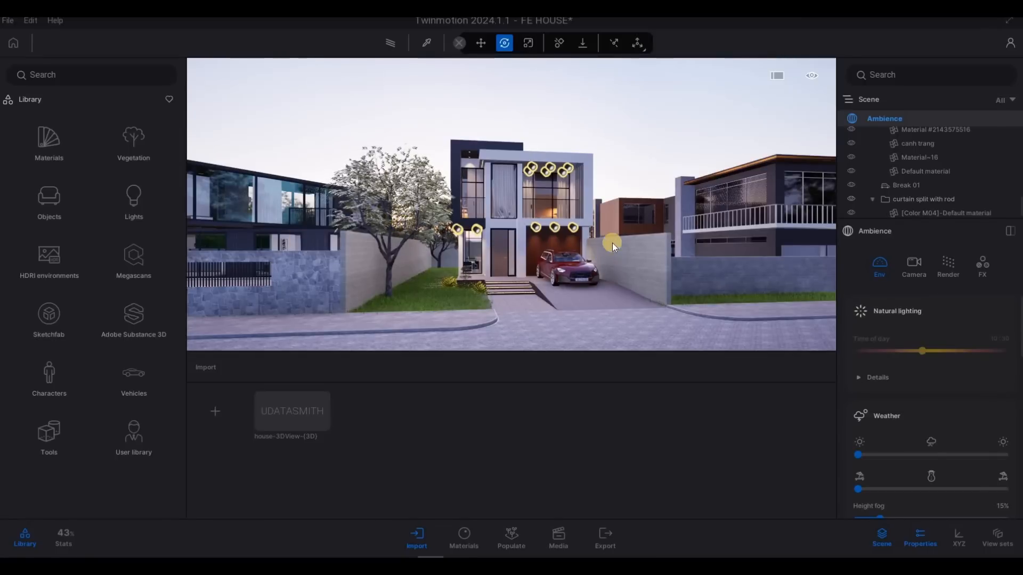
pyautogui.press('a')
pyautogui.press('w')
pyautogui.press('d')
pyautogui.press('w')
pyautogui.press('e')
pyautogui.press('w')
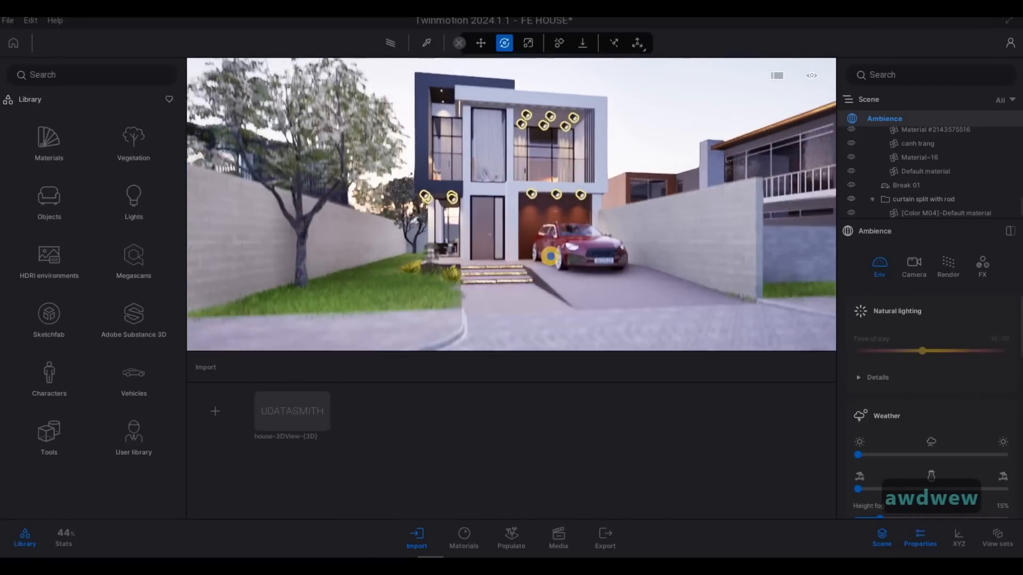
pyautogui.press('s')
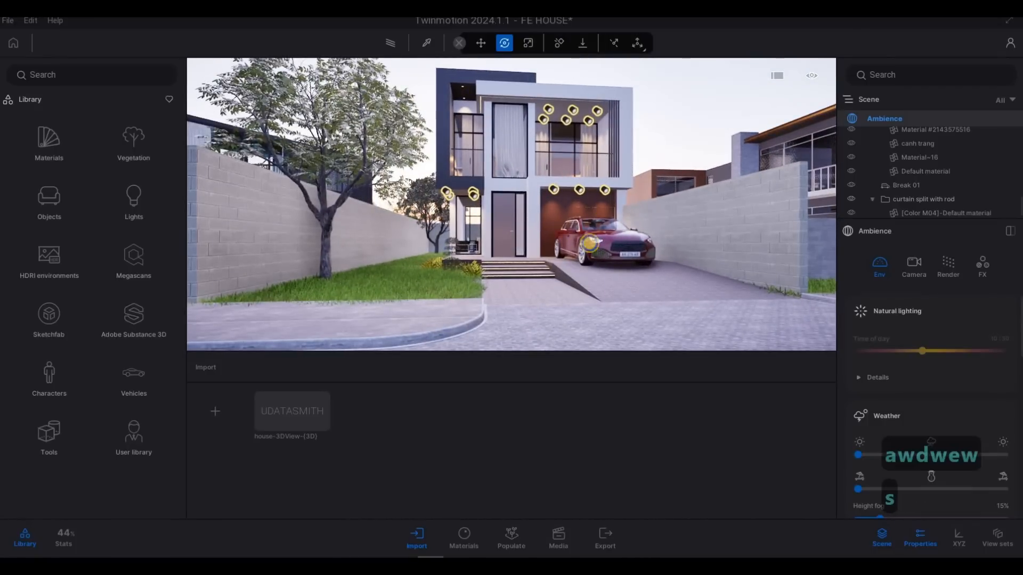
pyautogui.press('x')
pyautogui.press('2')
pyautogui.press('q')
pyautogui.press('w')
pyautogui.press('w')
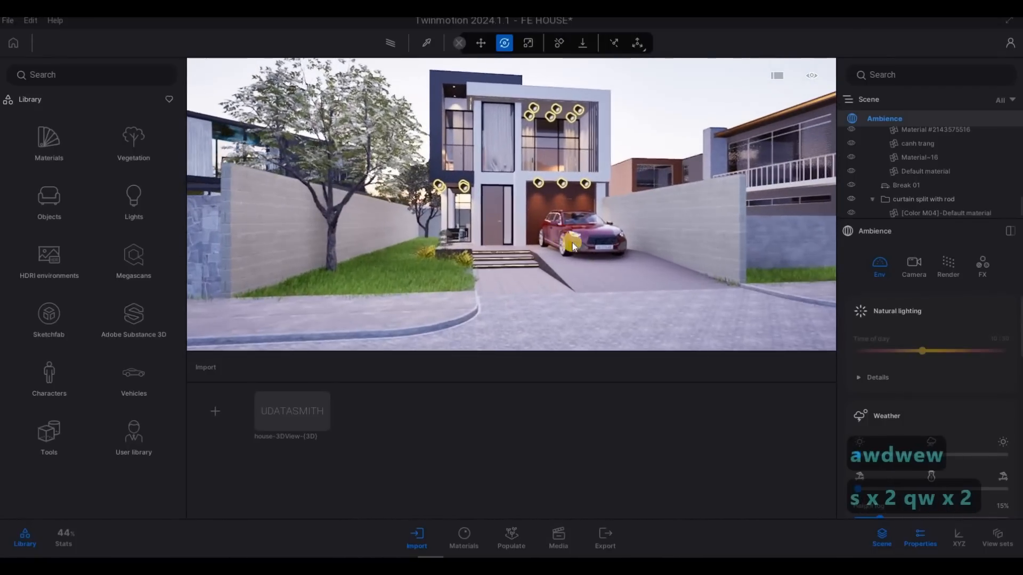
pyautogui.press('s')
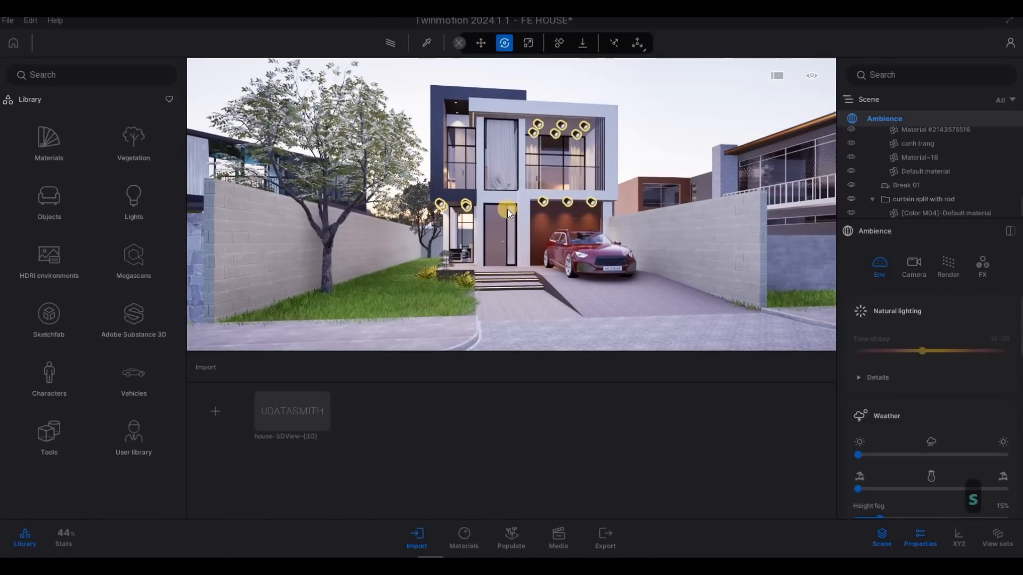
# Step: Place a spot light from the library's lights on the grass beside the ferns near the house entrance
pyautogui.press('a')
pyautogui.press('w')
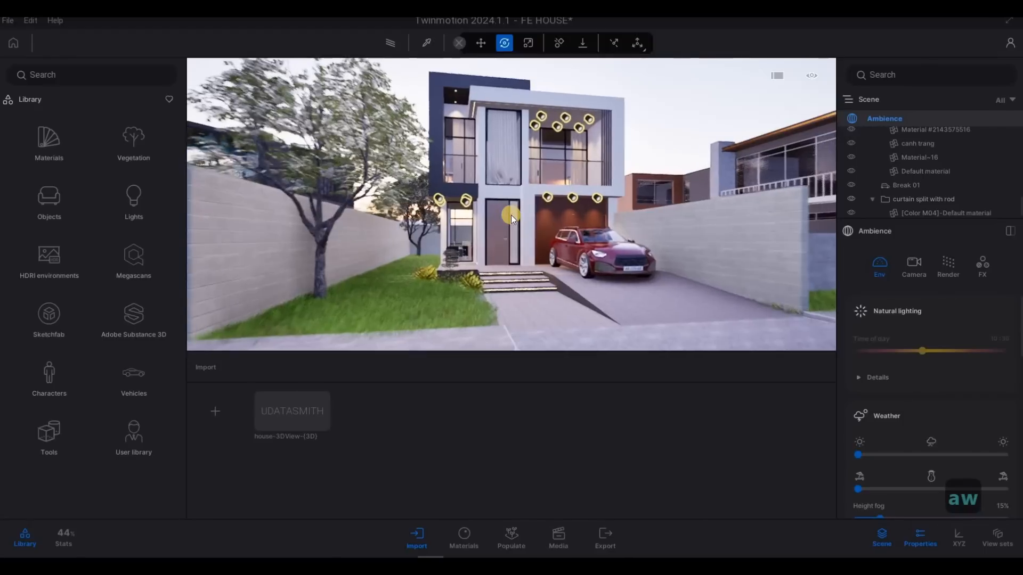
pyautogui.press('w')
pyautogui.press('a')
pyautogui.press('w')
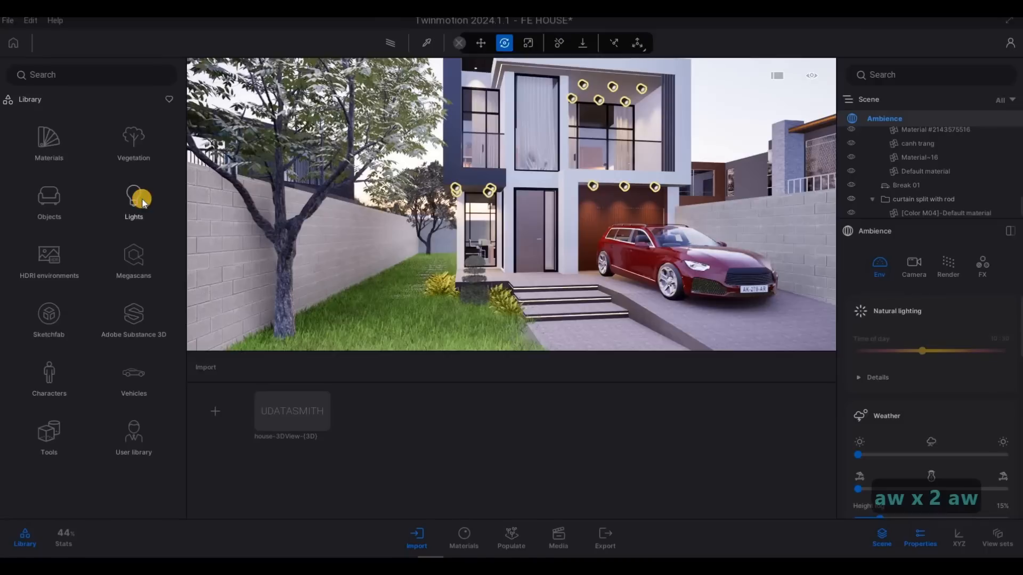
pyautogui.click(157, 201)
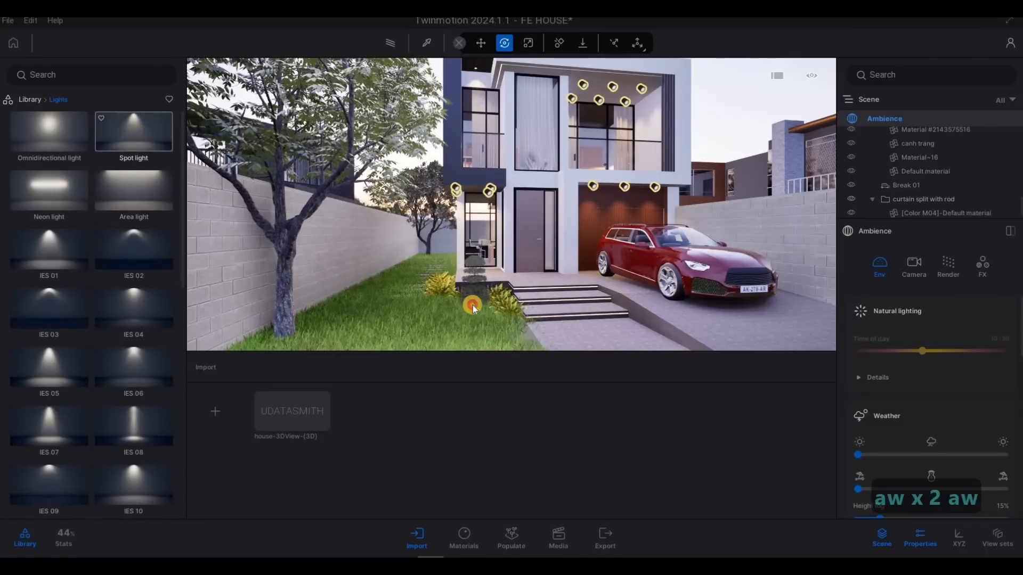
pyautogui.moveTo(473, 308); pyautogui.dragTo(445, 296)
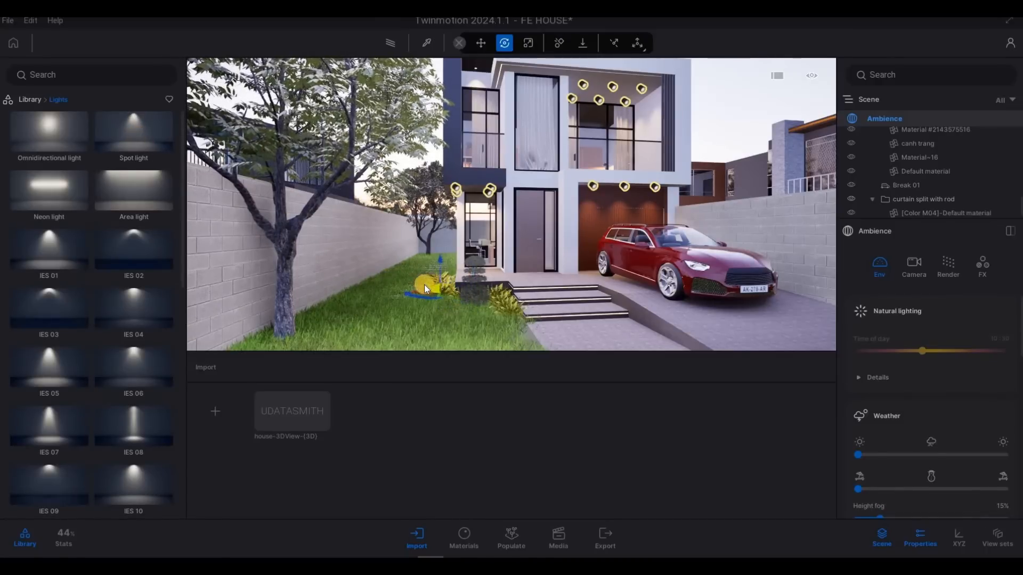
pyautogui.click(430, 294)
# Step: Rotate the new spot light by 180° so it shines upward beside the ferns
pyautogui.press('w')
pyautogui.press('w')
pyautogui.press('w')
pyautogui.press('w')
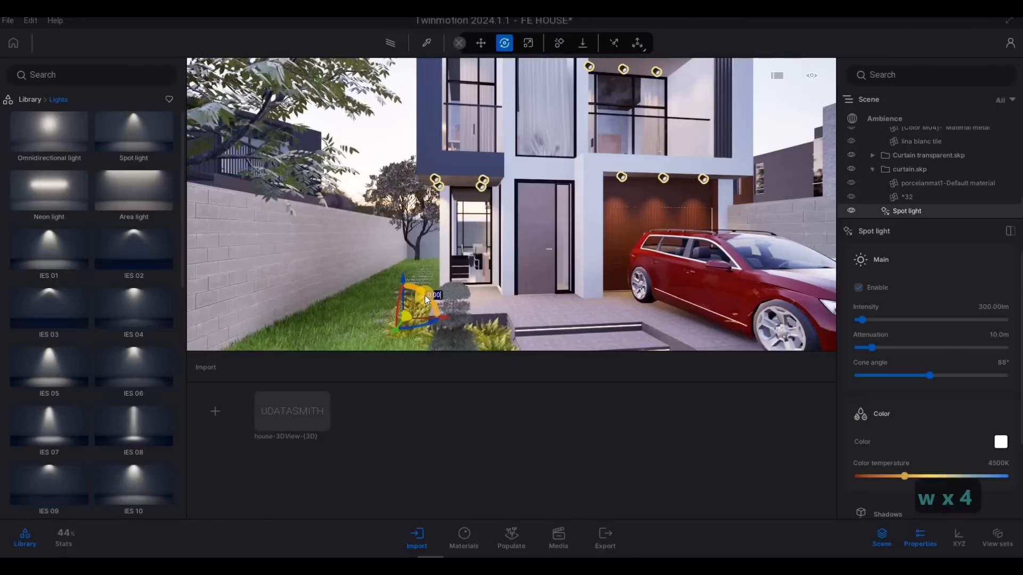
pyautogui.write('180')
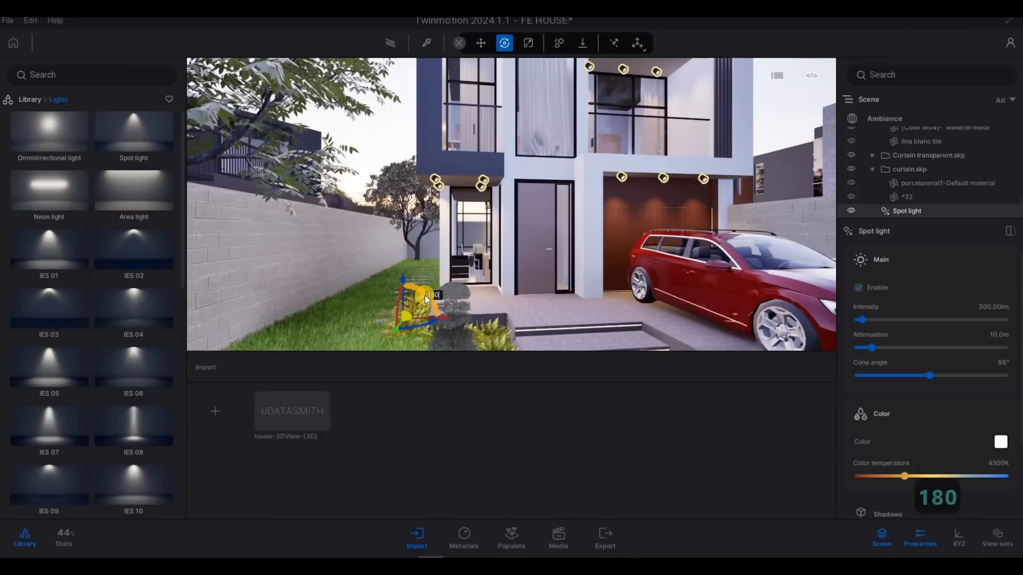
pyautogui.press('Return')
pyautogui.scroll(3, 486, 259)
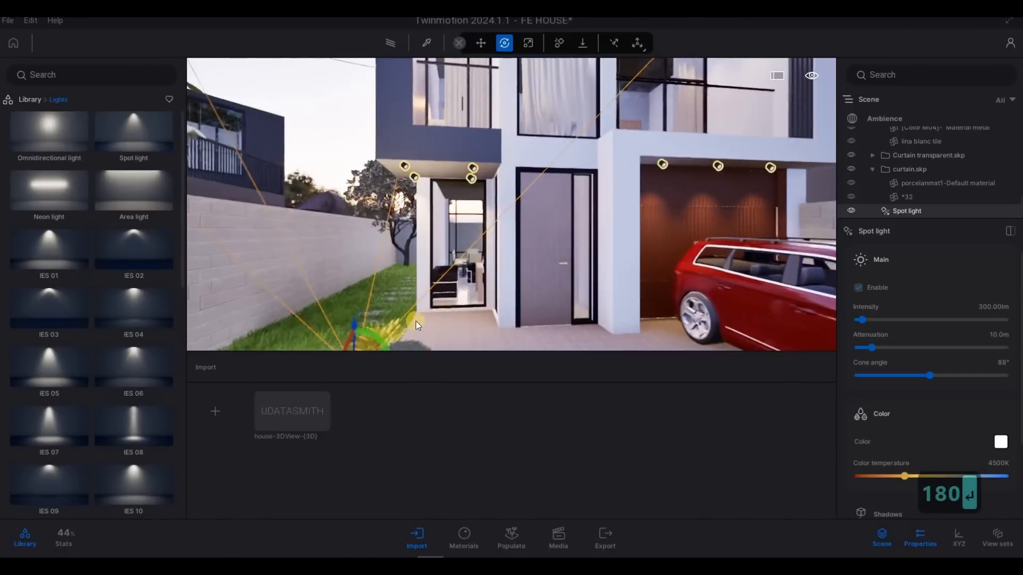
pyautogui.moveTo(486, 259); pyautogui.dragTo(406, 369, button='middle')
pyautogui.moveTo(436, 319); pyautogui.dragTo(463, 278, button='middle')
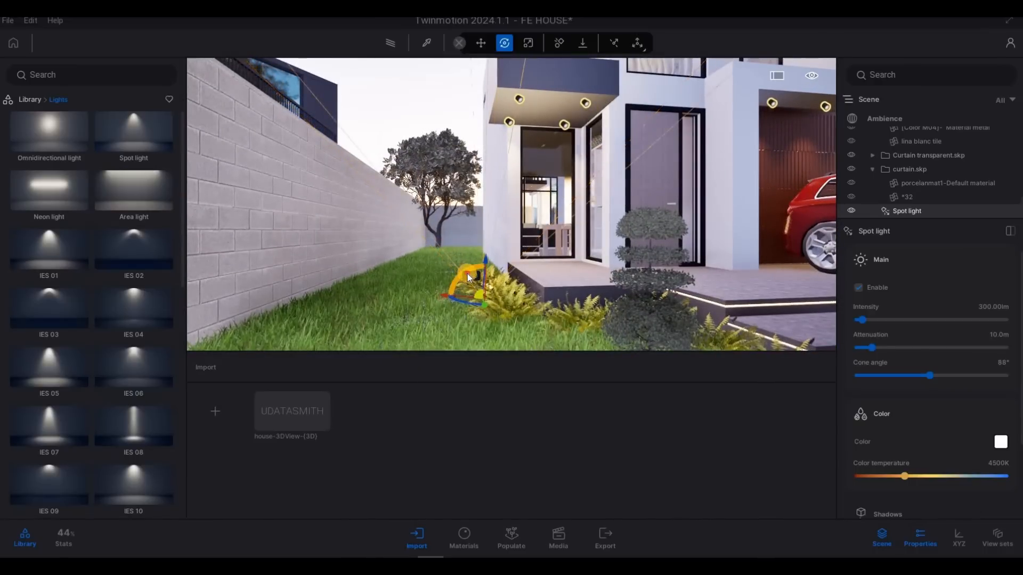
pyautogui.moveTo(468, 274); pyautogui.dragTo(466, 298)
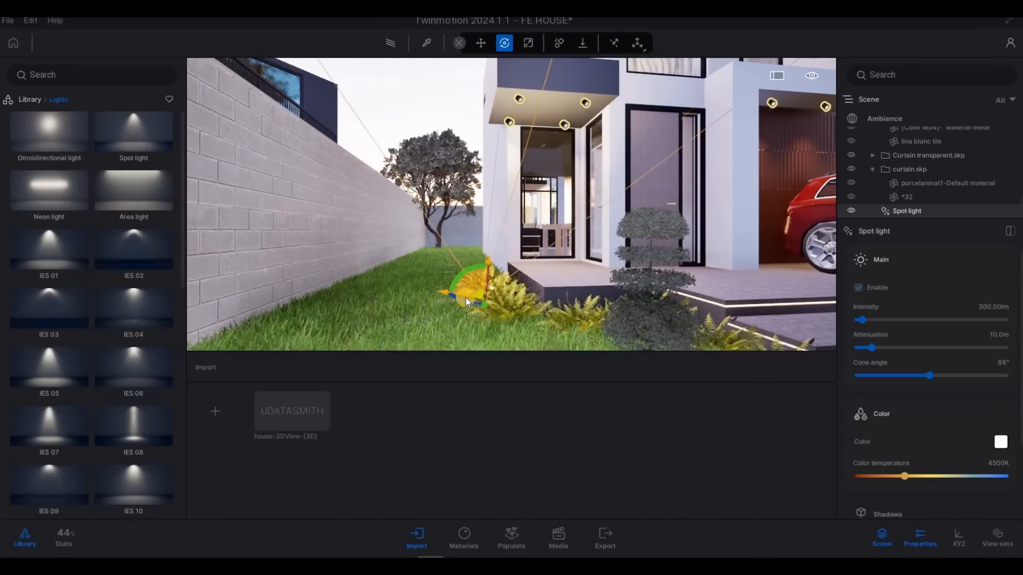
# Step: Set the spot light's intensity to 10 lm and its colour temperature to about 3891 K
pyautogui.scroll(3, 465, 305)
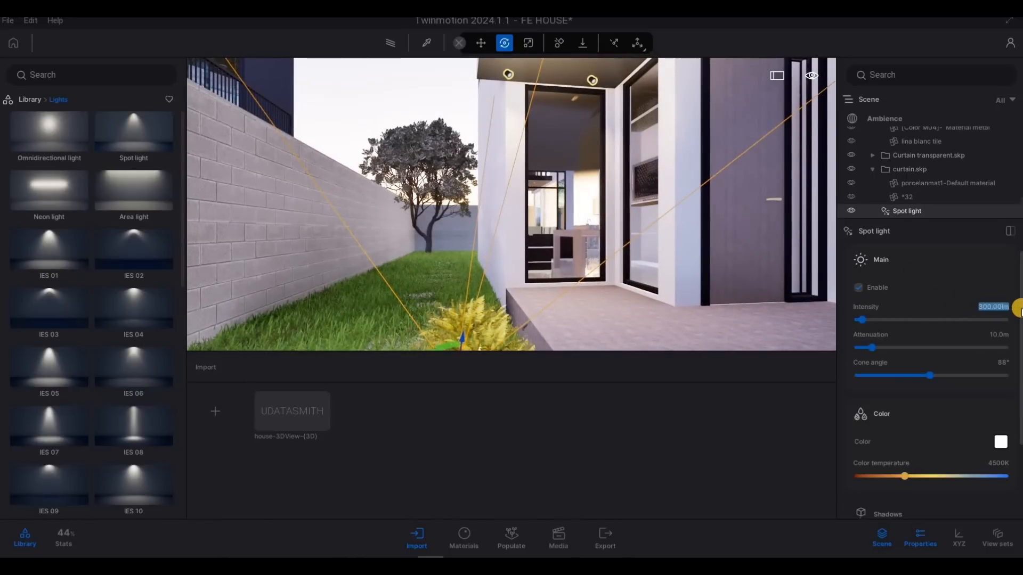
pyautogui.write('10')
pyautogui.press('Return')
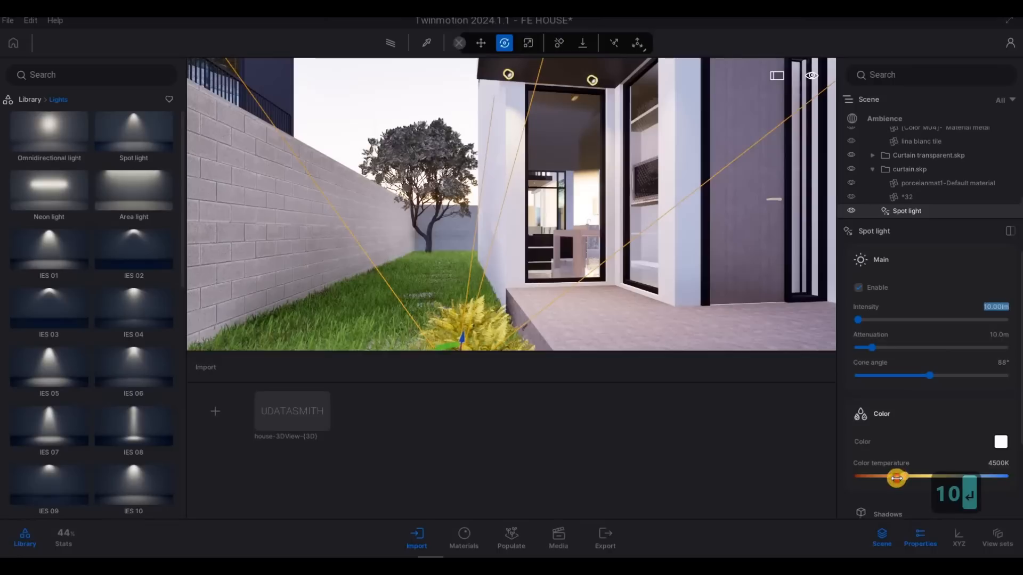
pyautogui.click(897, 478)
pyautogui.press('s')
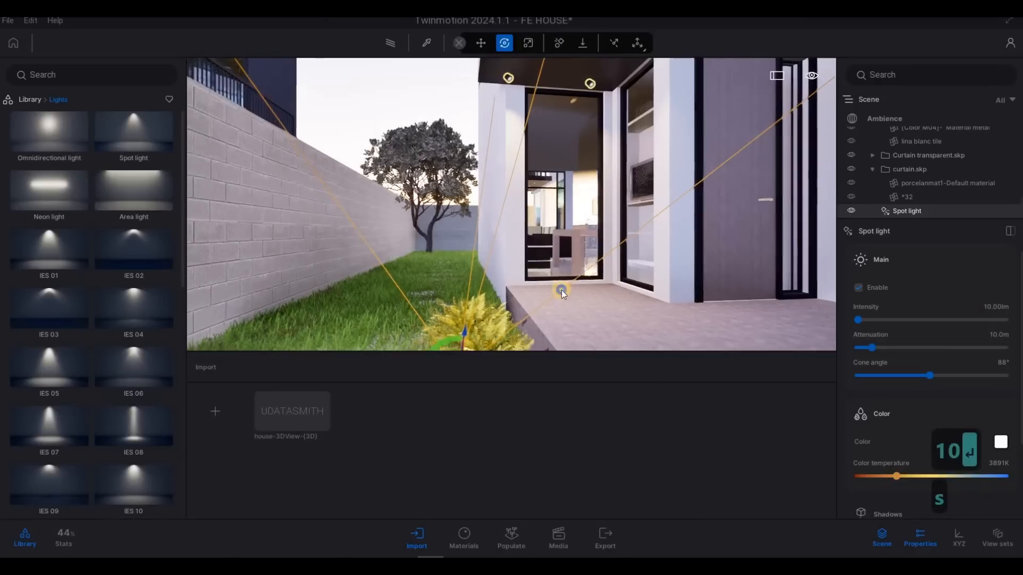
# Step: Tilt the spot light by 15° toward the ferns and the house
pyautogui.press('x')
pyautogui.press('x')
pyautogui.press('a')
pyautogui.moveTo(529, 299); pyautogui.dragTo(493, 293)
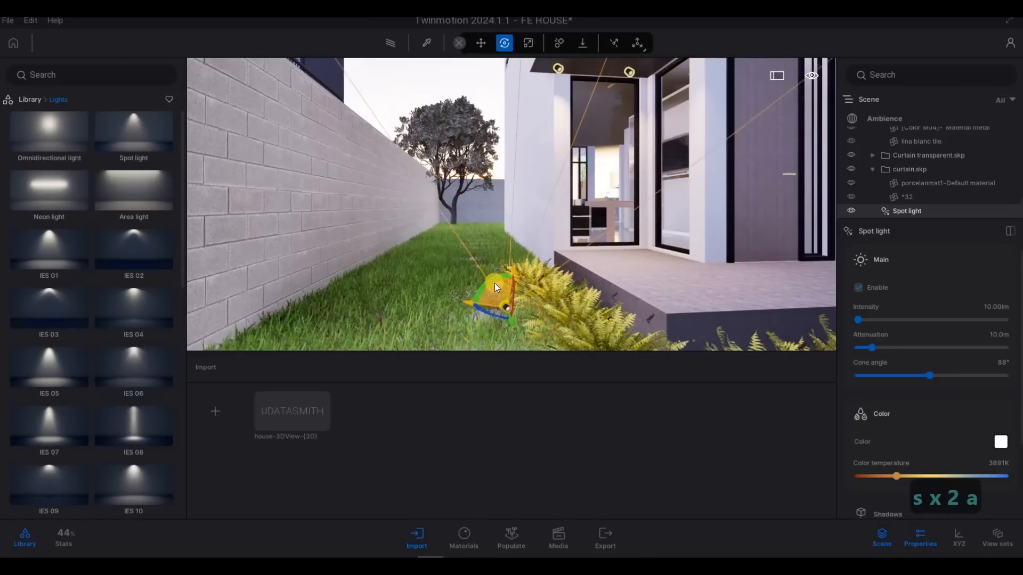
pyautogui.moveTo(503, 277); pyautogui.dragTo(529, 301)
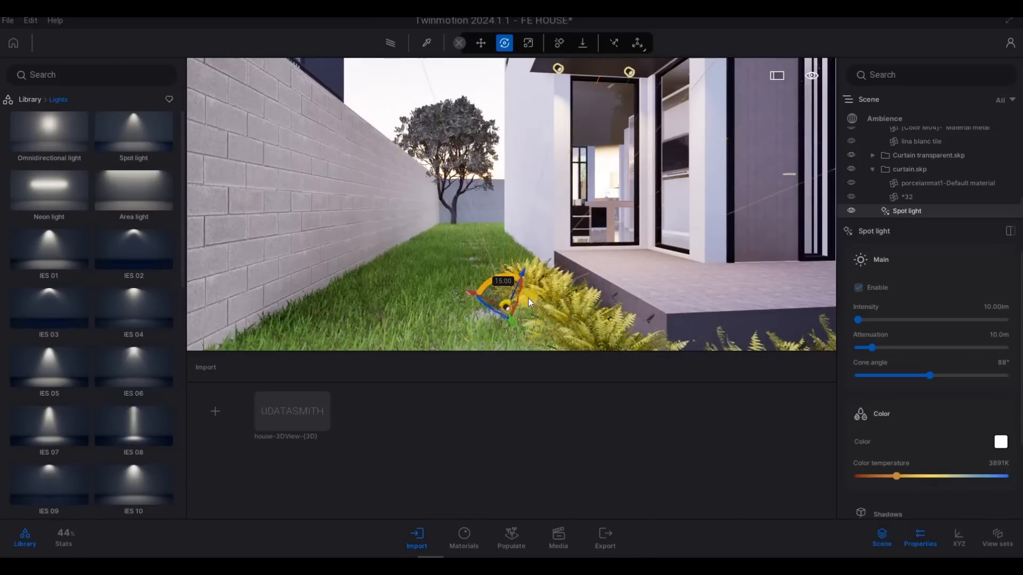
pyautogui.press('s')
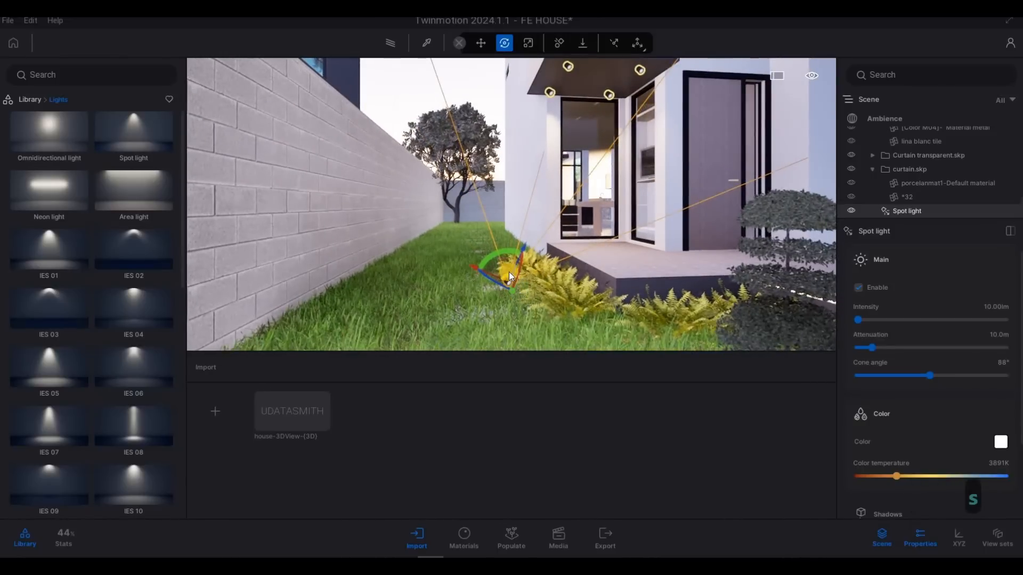
pyautogui.press('e')
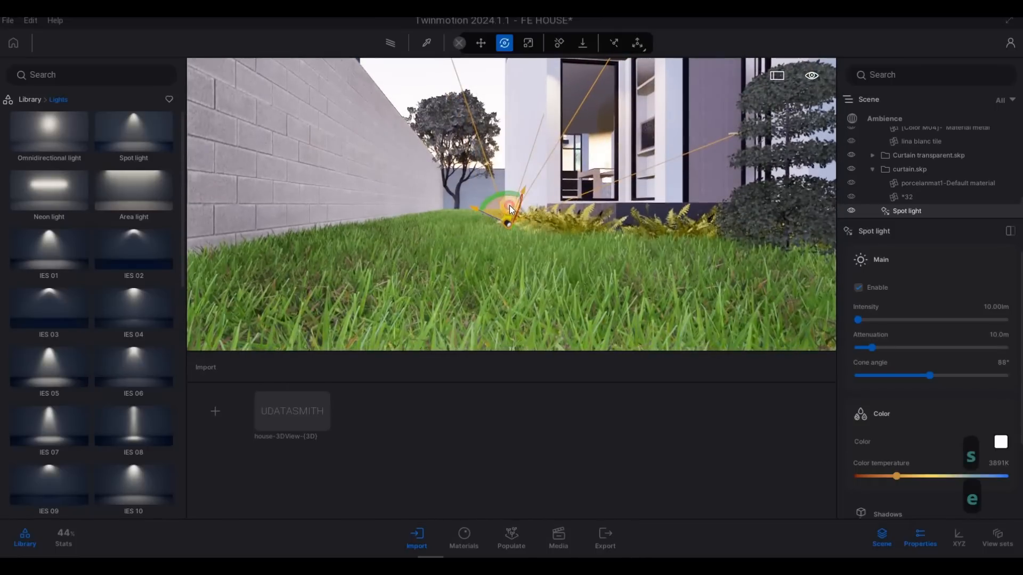
pyautogui.moveTo(510, 205)
pyautogui.mouseDown()
pyautogui.moveTo(517, 229)
pyautogui.moveTo(513, 222)
pyautogui.mouseUp()
pyautogui.press('a')
pyautogui.press('w')
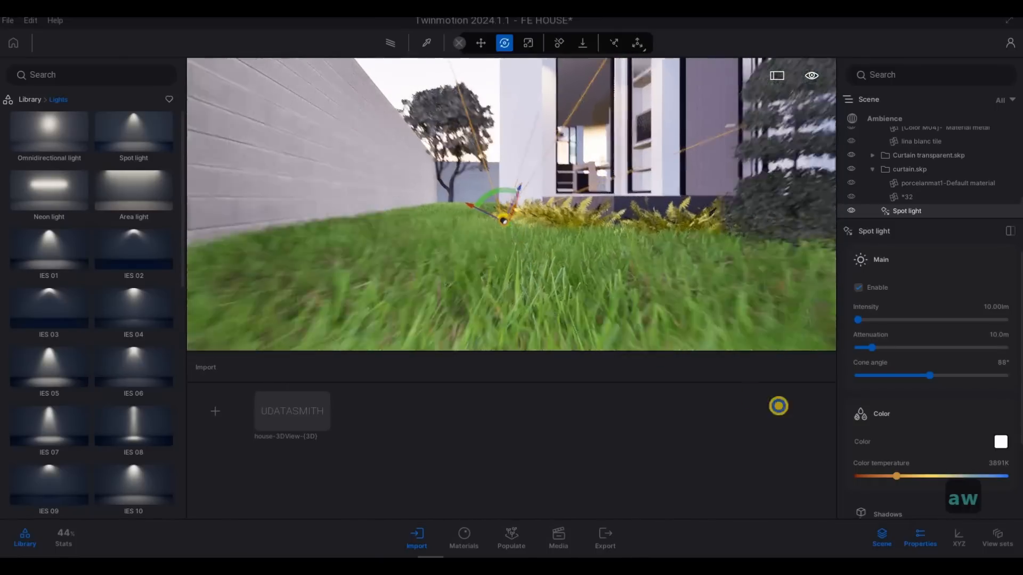
# Step: Duplicate the spot light along the edge of the fern bed to make a row of four lights
pyautogui.press('q')
pyautogui.press('a')
pyautogui.press('s')
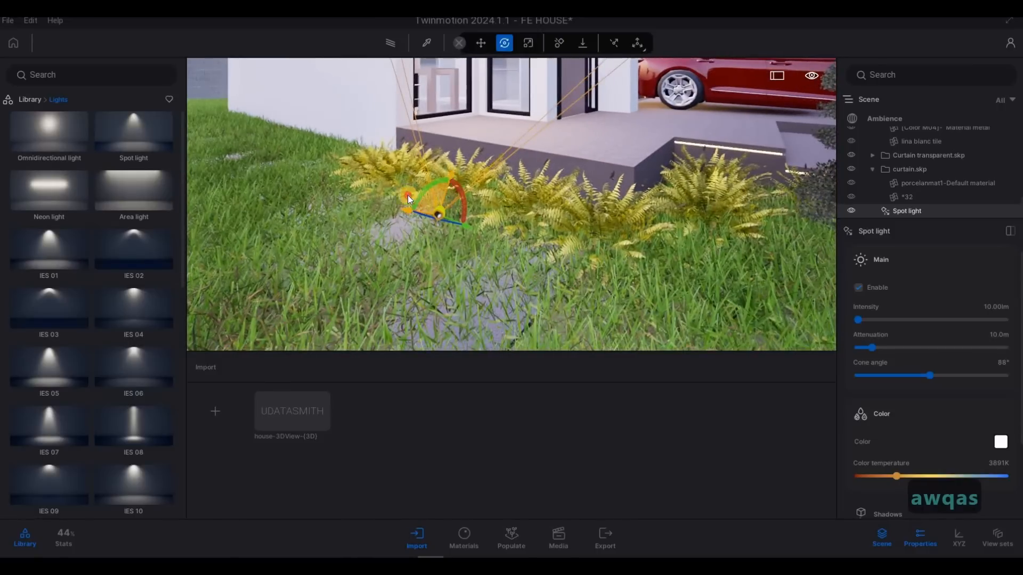
pyautogui.moveTo(366, 168); pyautogui.dragTo(546, 248)
pyautogui.click(475, 347)
pyautogui.keyDown('shift'); pyautogui.moveTo(615, 256); pyautogui.dragTo(626, 264); pyautogui.keyUp('shift')
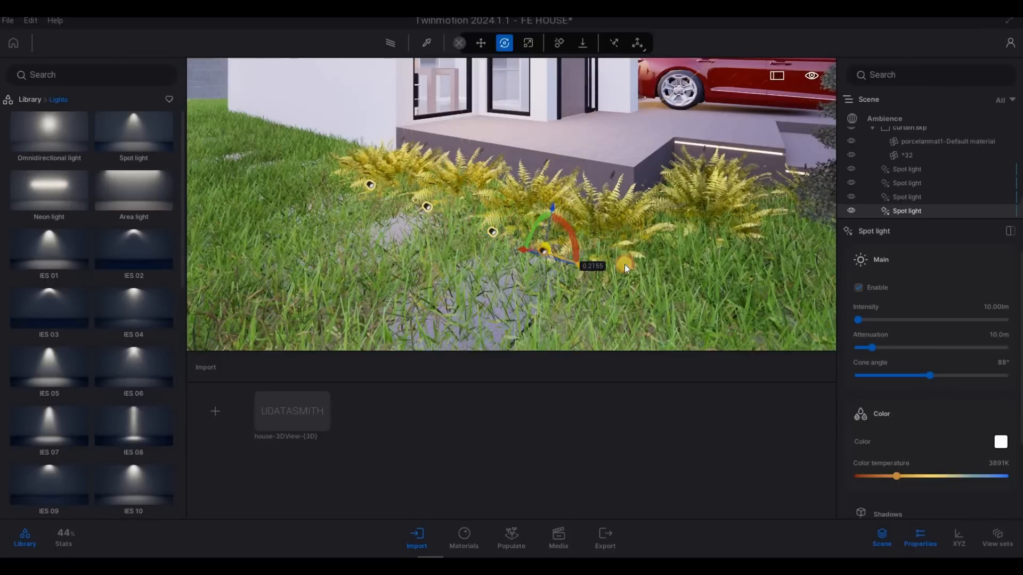
pyautogui.click(499, 345)
# Step: Select all four spot lights in the row and reposition them together closer to the ferns
pyautogui.press('a')
pyautogui.press('d')
pyautogui.press('d')
pyautogui.press('d')
pyautogui.moveTo(464, 283); pyautogui.dragTo(513, 239, button='right')
pyautogui.press('s')
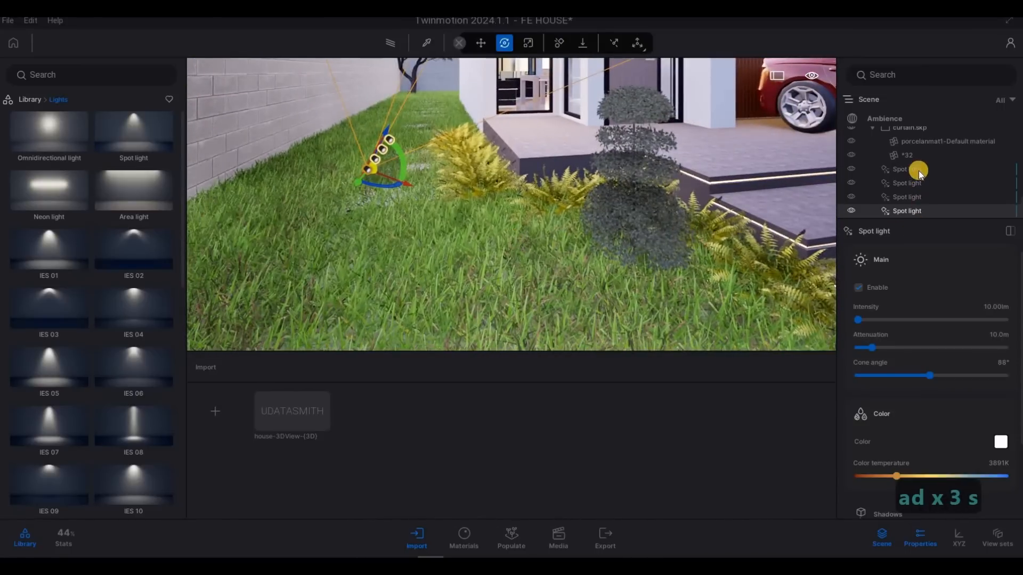
pyautogui.click(916, 169)
pyautogui.keyDown('shift'); pyautogui.click(909, 197); pyautogui.keyUp('shift')
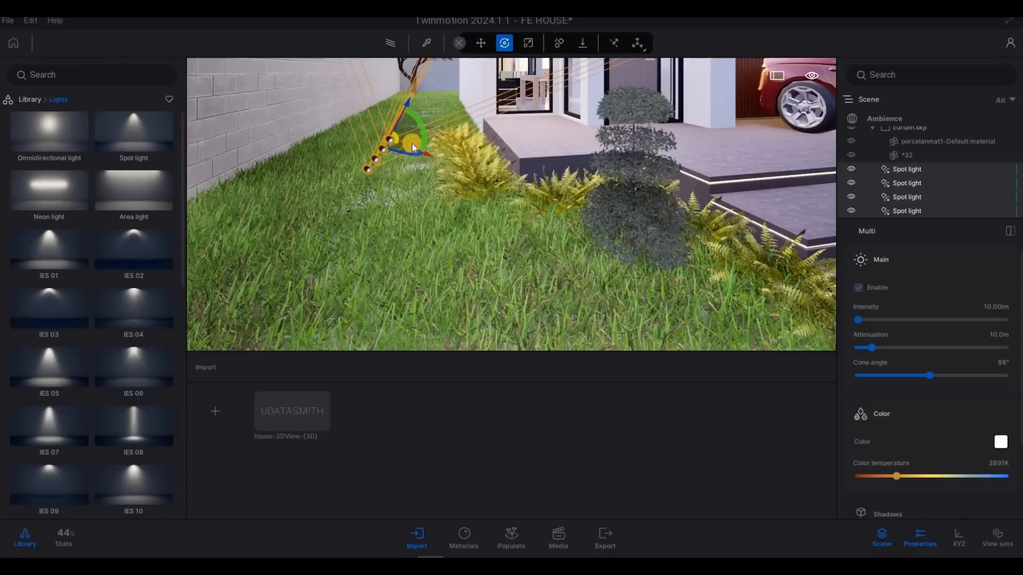
pyautogui.moveTo(413, 141); pyautogui.dragTo(468, 192)
pyautogui.press('s')
pyautogui.press('d')
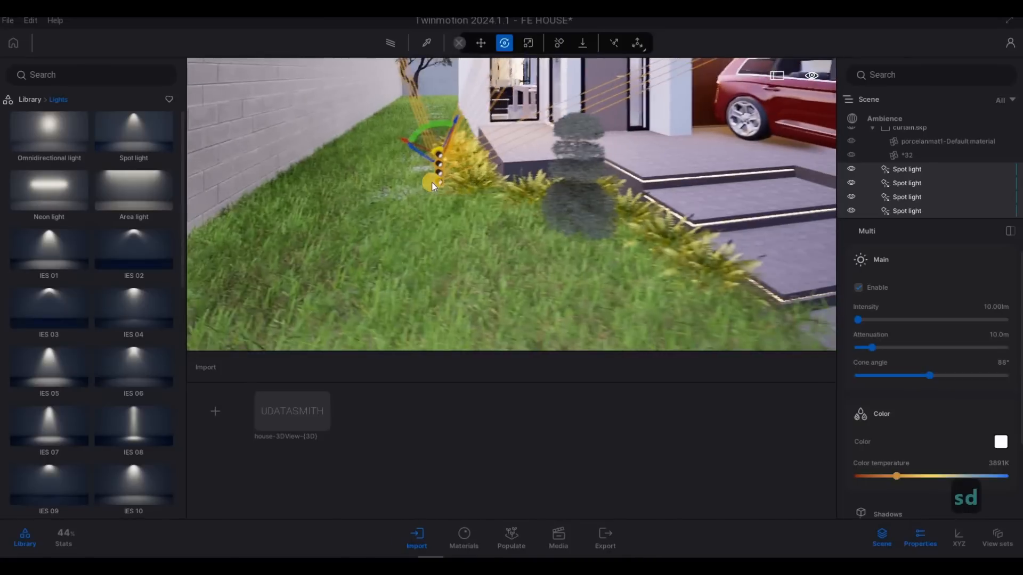
# Step: Copy a spot light as a single instance with 0.73 m spacing to the ferns near the topiary shrub
pyautogui.click(431, 184)
pyautogui.moveTo(420, 168); pyautogui.dragTo(555, 180)
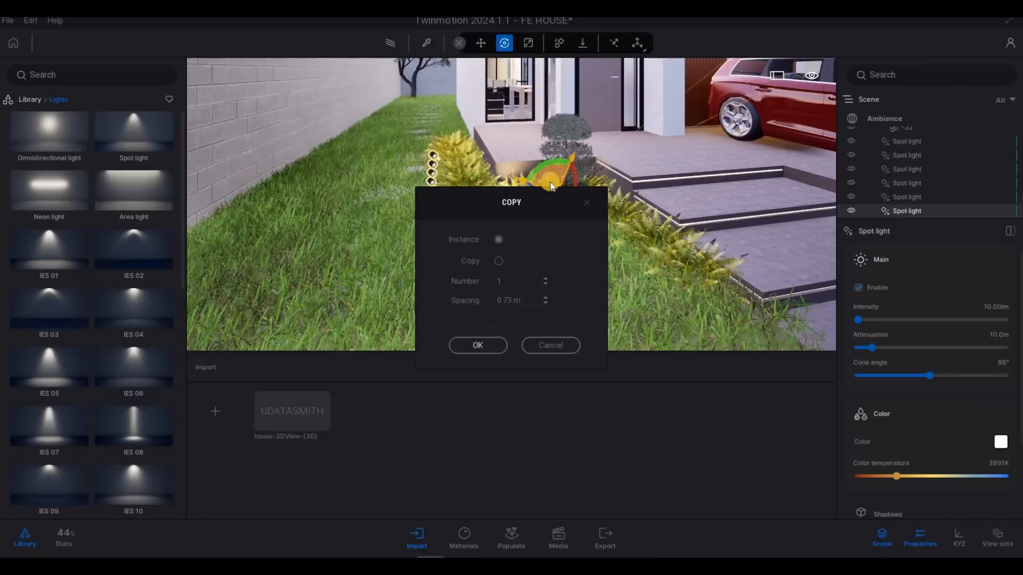
pyautogui.press('Return')
# Step: Try to add another spot light instance with 0.42 m spacing and move it to the ferns beside the entrance steps
pyautogui.keyDown('shift'); pyautogui.moveTo(589, 222); pyautogui.dragTo(611, 244); pyautogui.keyUp('shift')
pyautogui.click(495, 348)
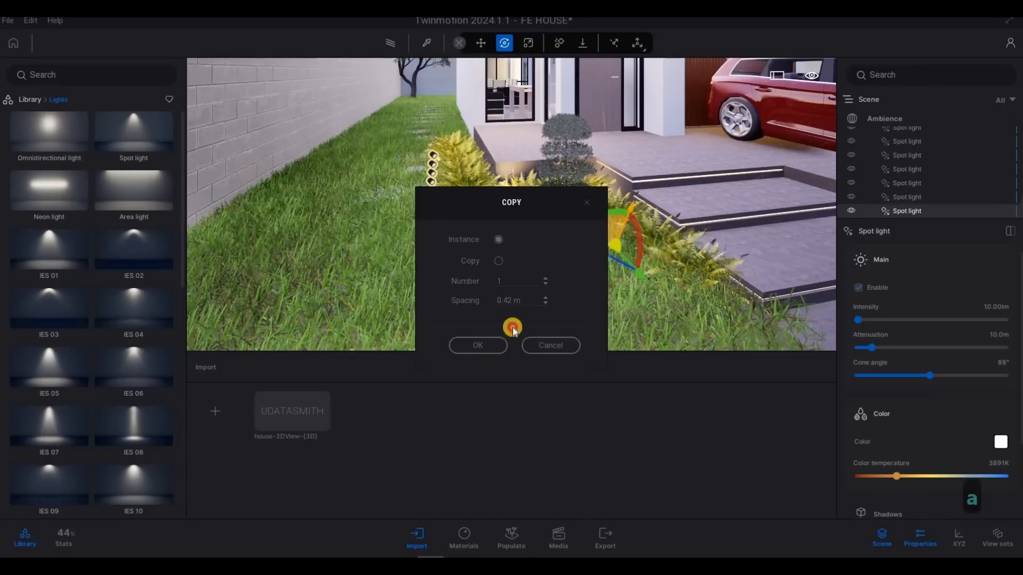
pyautogui.press('a')
pyautogui.moveTo(709, 264); pyautogui.dragTo(534, 174, button='right')
pyautogui.press('w')
pyautogui.press('d')
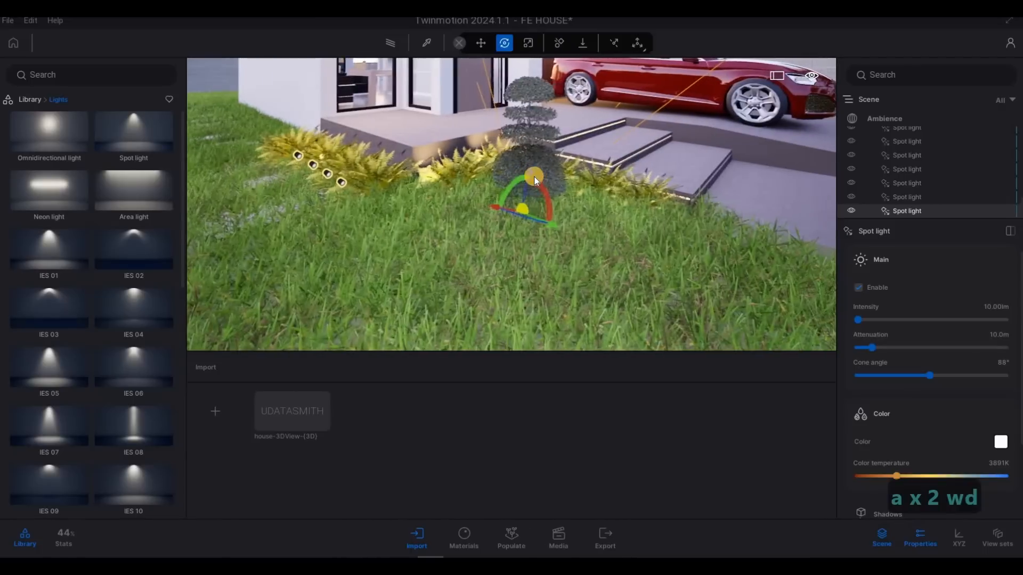
pyautogui.moveTo(533, 175); pyautogui.dragTo(557, 170)
pyautogui.press('d')
pyautogui.press('s')
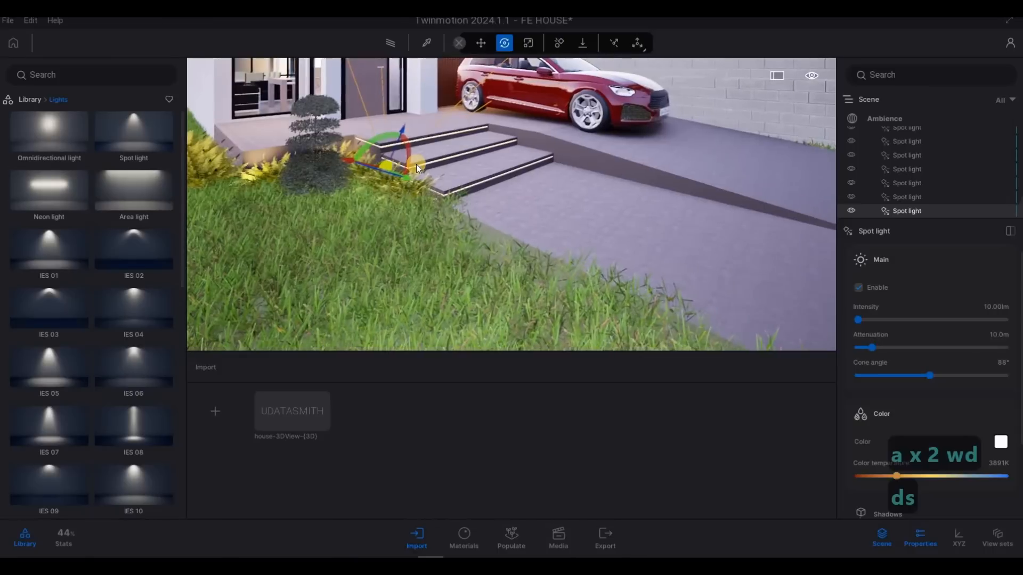
# Step: Delete the extra spot lights between the topiary shrub and the entrance steps
pyautogui.press('Delete')
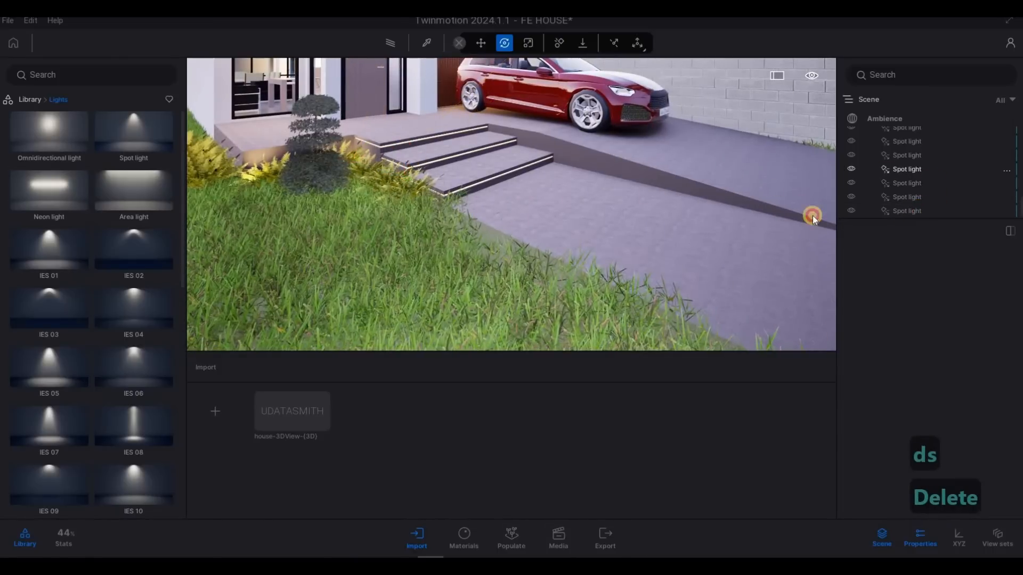
pyautogui.click(368, 203)
pyautogui.press('d')
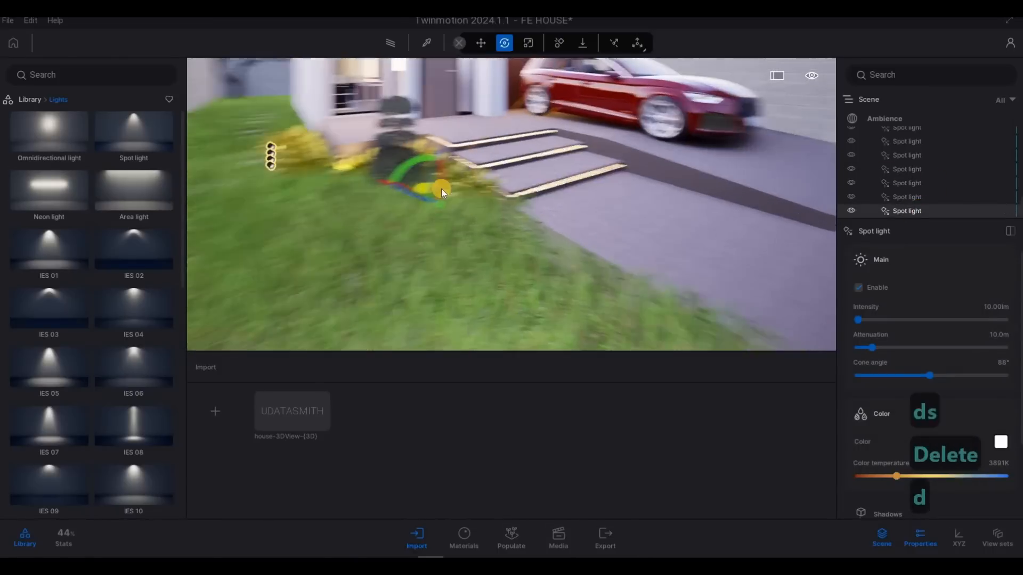
pyautogui.press('w')
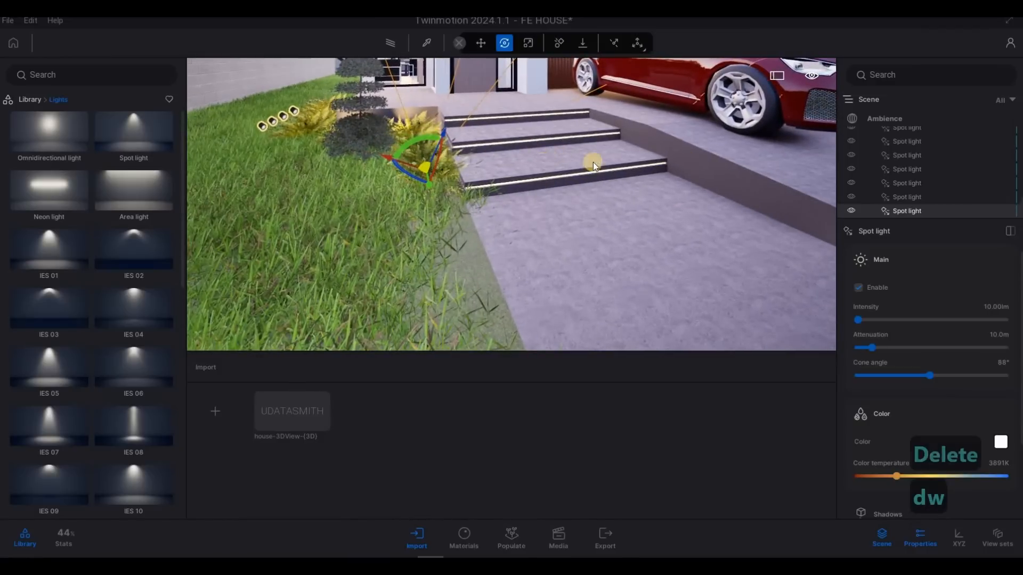
pyautogui.press('Delete')
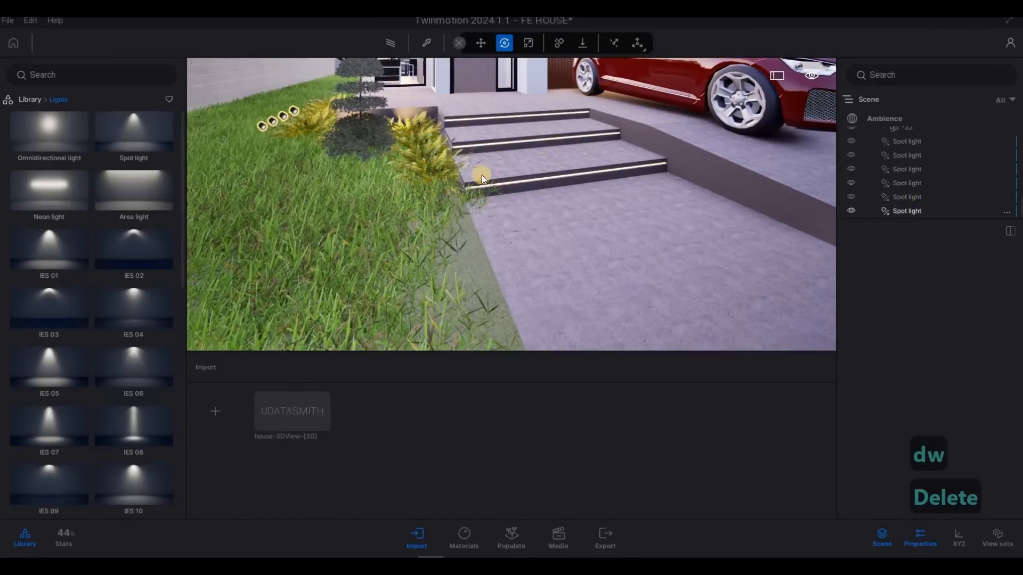
# Step: Copy the spot light behind the topiary shrub as a single instance with 0.77 m spacing to the ferns beside the entrance steps
pyautogui.click(392, 141)
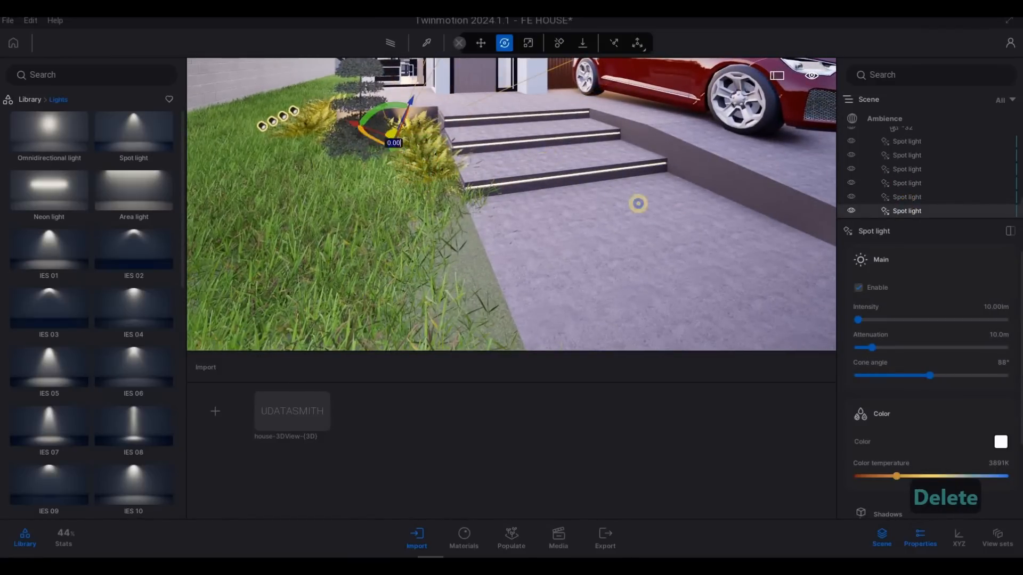
pyautogui.press('a')
pyautogui.press('w')
pyautogui.press('a')
pyautogui.press('q')
pyautogui.press('a')
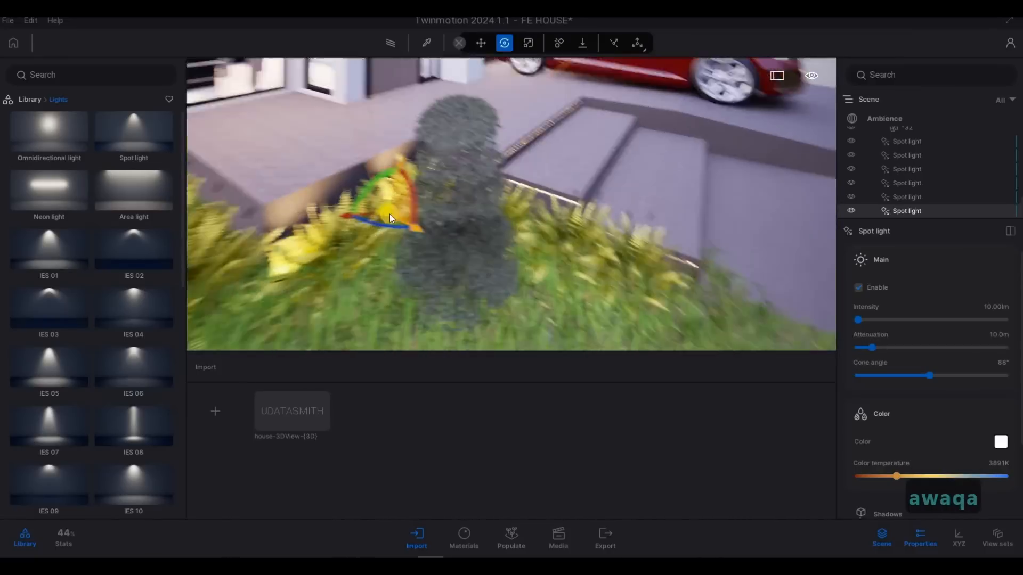
pyautogui.keyDown('shift'); pyautogui.moveTo(371, 220); pyautogui.dragTo(634, 262); pyautogui.keyUp('shift')
pyautogui.click(478, 346)
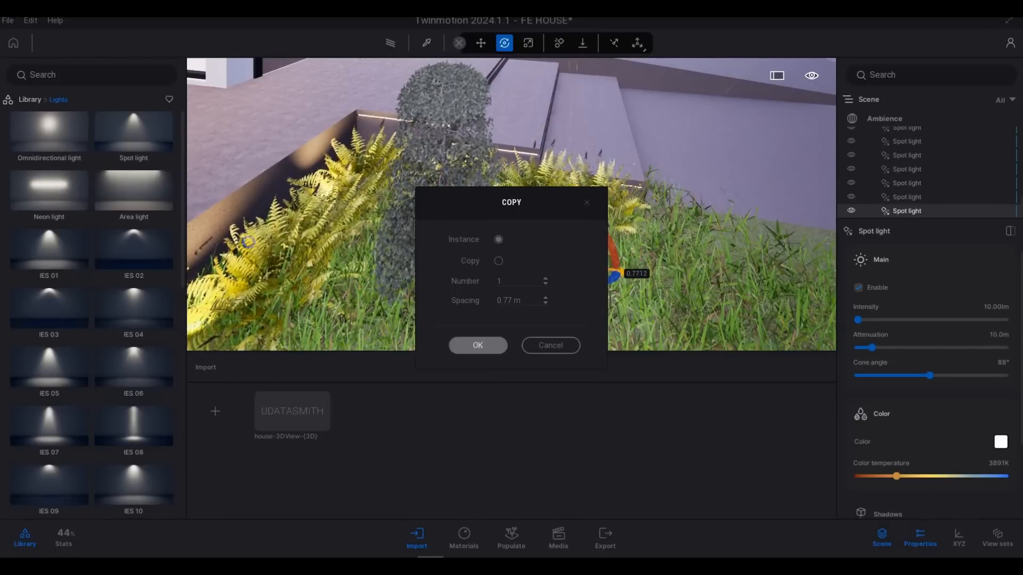
pyautogui.click(477, 345)
# Step: Copy the spot light at the ferns beside the entrance steps as a single instance with 0.14 m spacing
pyautogui.press('d')
pyautogui.press('d')
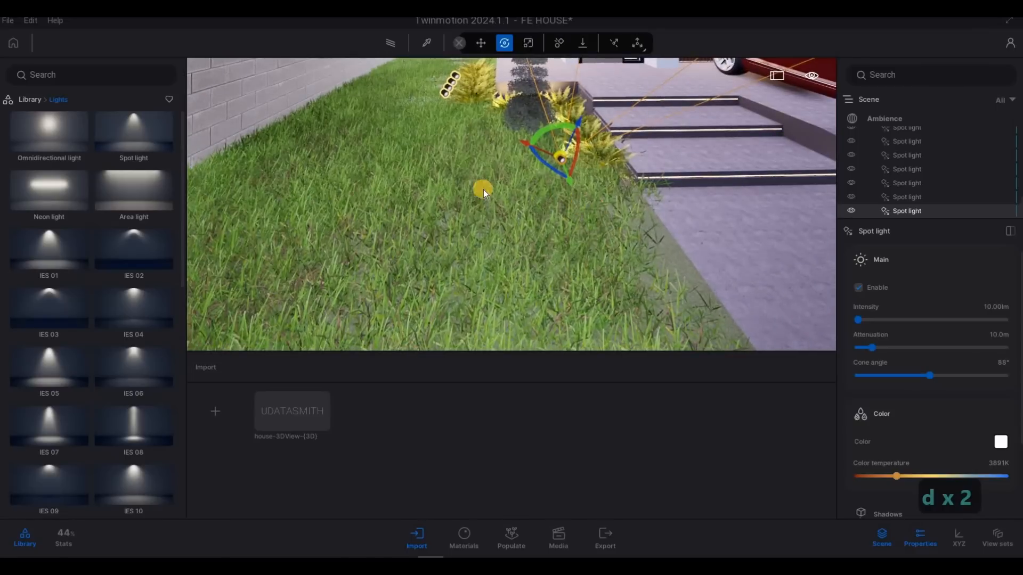
pyautogui.press('w')
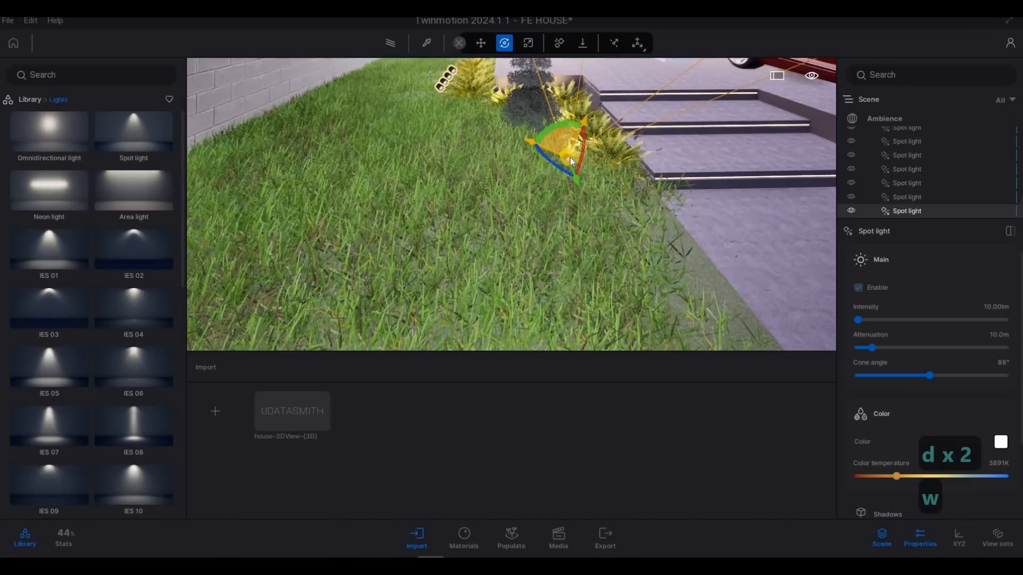
pyautogui.moveTo(577, 184)
pyautogui.keyDown('alt'); pyautogui.mouseDown()
pyautogui.moveTo(593, 199)
pyautogui.moveTo(578, 199)
pyautogui.mouseUp(); pyautogui.keyUp('alt')
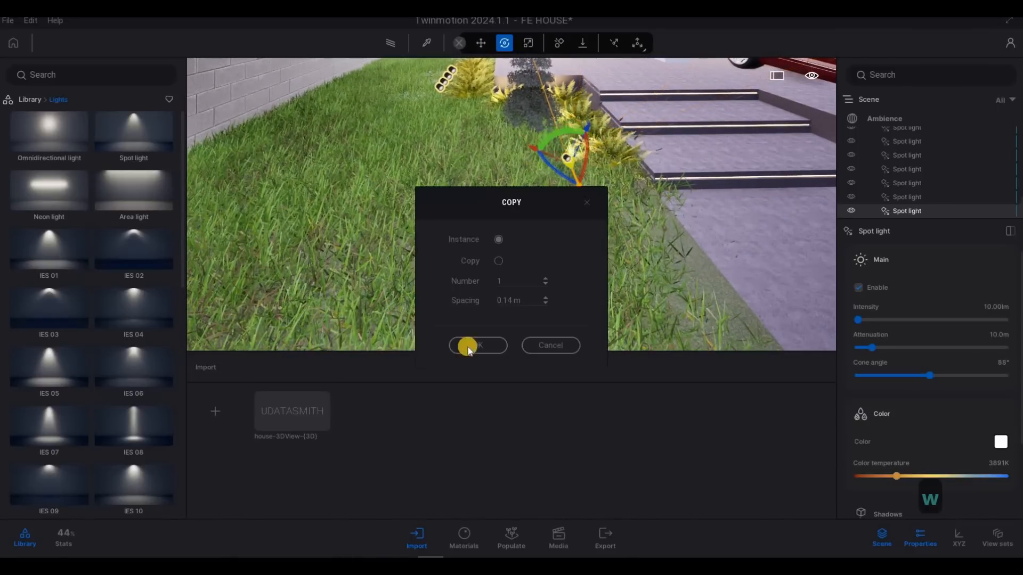
pyautogui.click(477, 345)
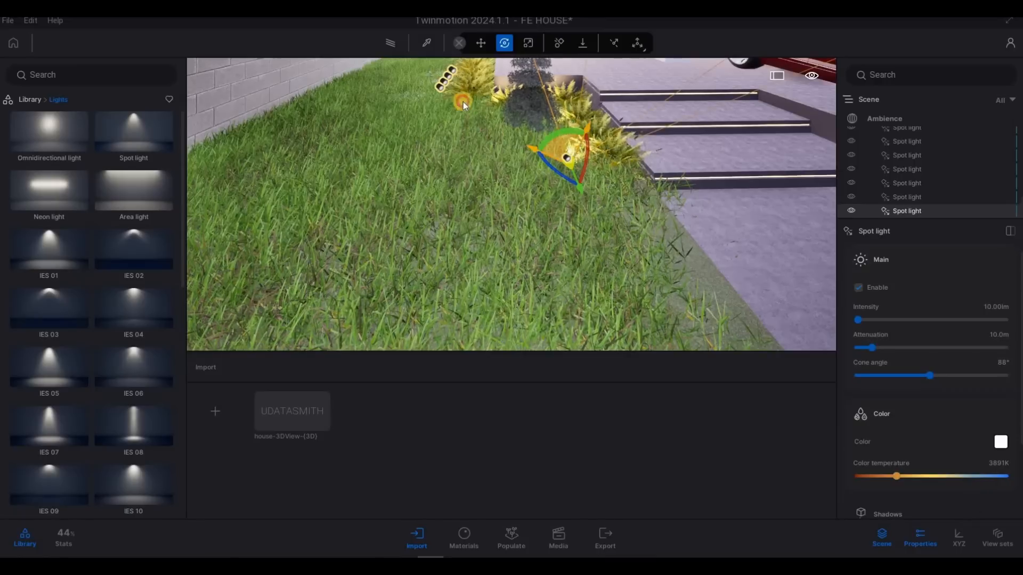
# Step: Move the newly copied spot light across the lawn from the ferns to the side of the topiary shrub
pyautogui.press('a')
pyautogui.press('w')
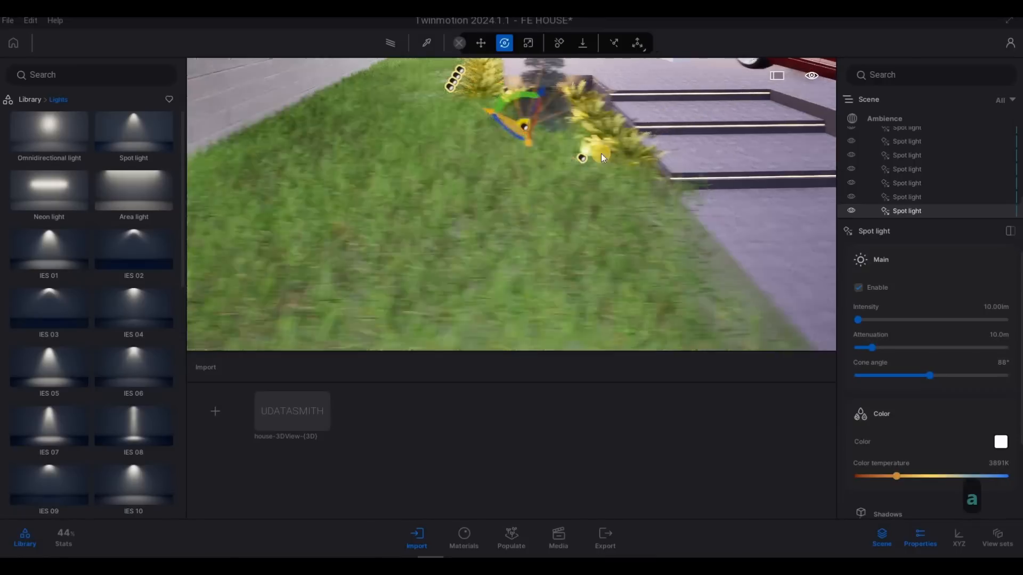
pyautogui.press('q')
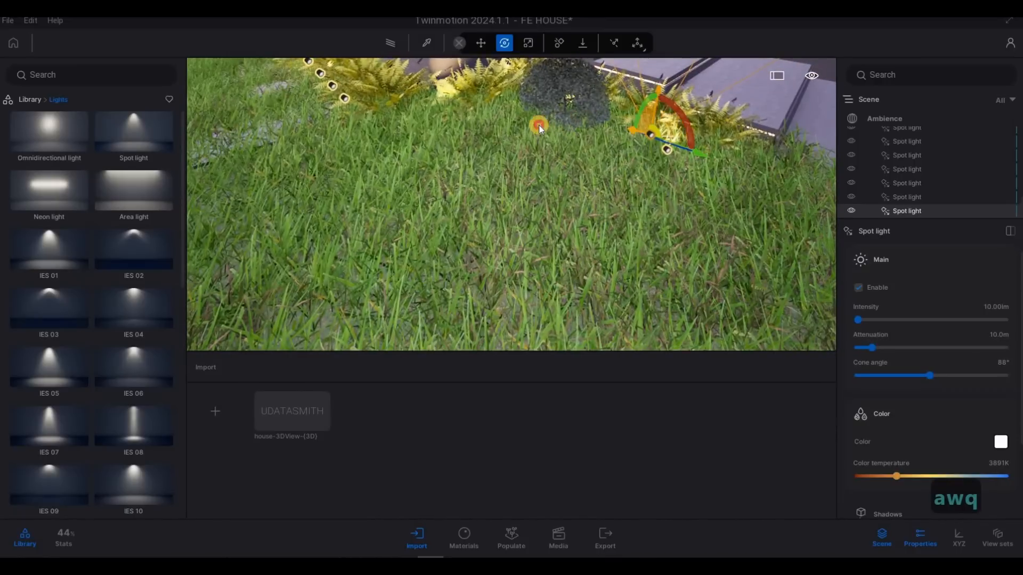
pyautogui.press('d')
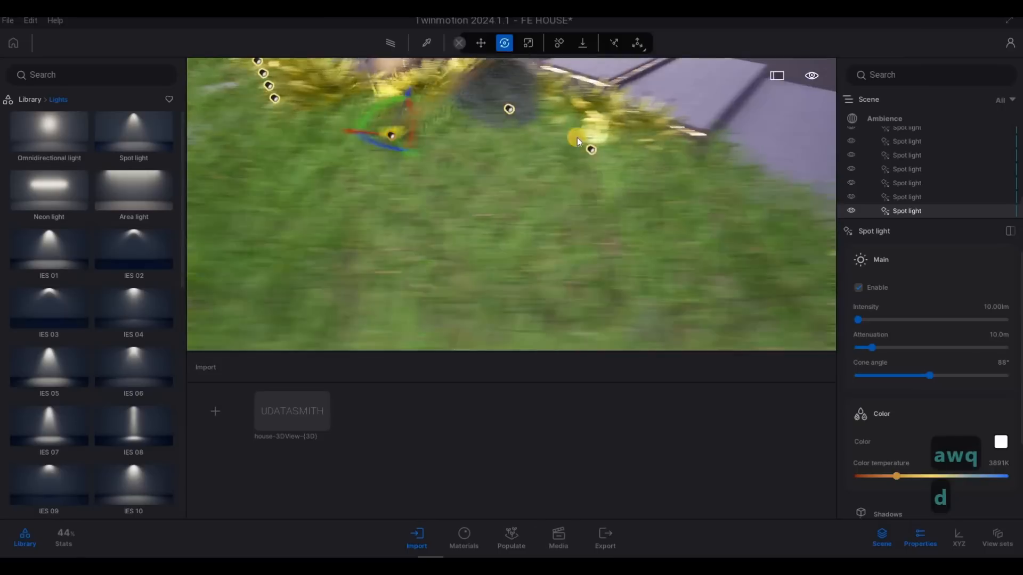
pyautogui.moveTo(478, 85)
pyautogui.mouseDown(button='right')
pyautogui.moveTo(492, 96)
pyautogui.moveTo(482, 92)
pyautogui.mouseUp(button='right')
pyautogui.moveTo(481, 91); pyautogui.dragTo(554, 234)
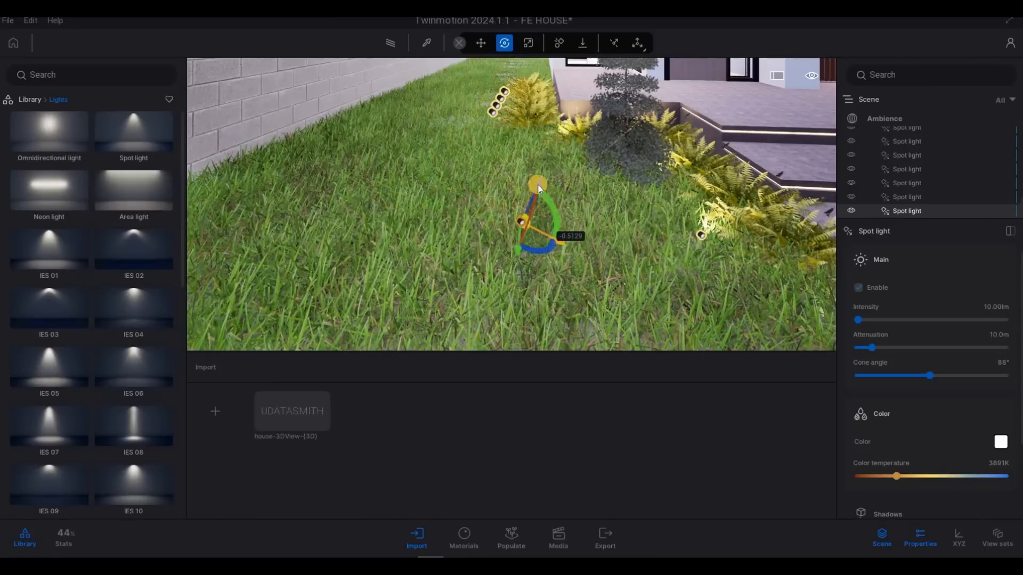
pyautogui.moveTo(577, 143)
pyautogui.mouseDown()
pyautogui.moveTo(588, 135)
pyautogui.moveTo(583, 155)
pyautogui.moveTo(561, 146)
pyautogui.moveTo(625, 180)
pyautogui.mouseUp()
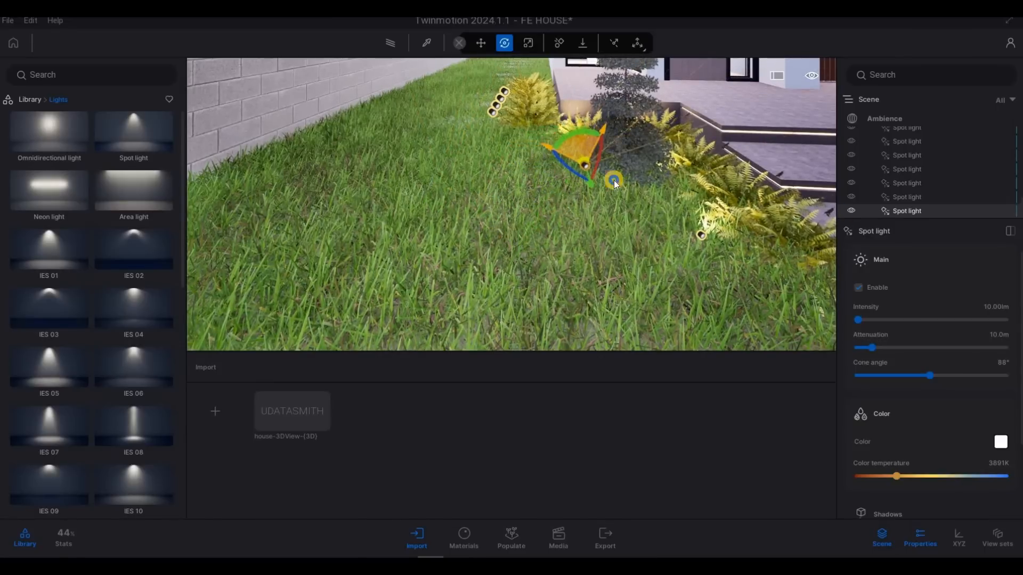
# Step: Reposition the spot light closer to the base of the topiary shrub so its beam falls on the foliage
pyautogui.moveTo(614, 181); pyautogui.dragTo(758, 194, button='right')
pyautogui.press('a')
pyautogui.press('w')
pyautogui.press('q')
pyautogui.press('a')
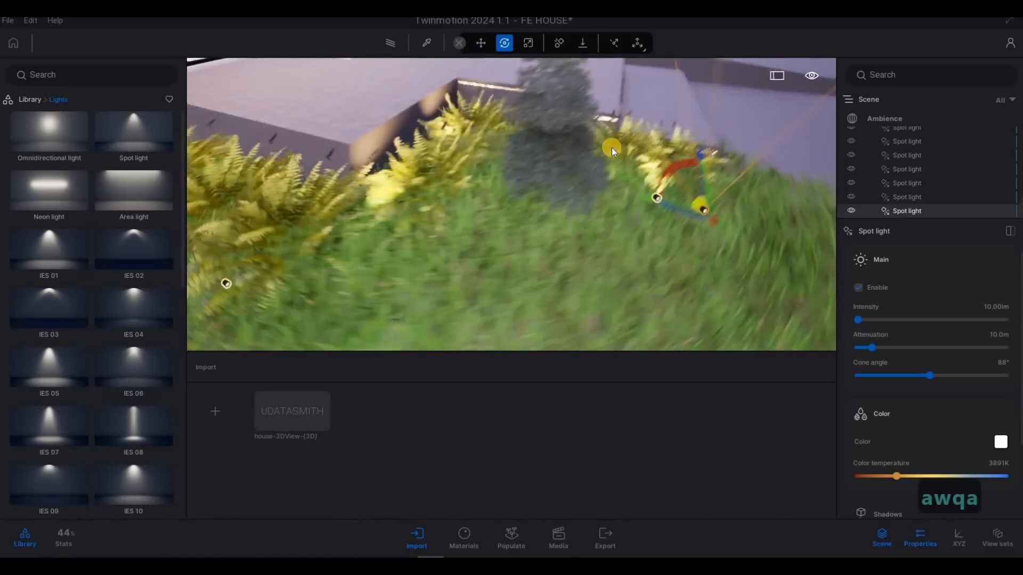
pyautogui.click(471, 148)
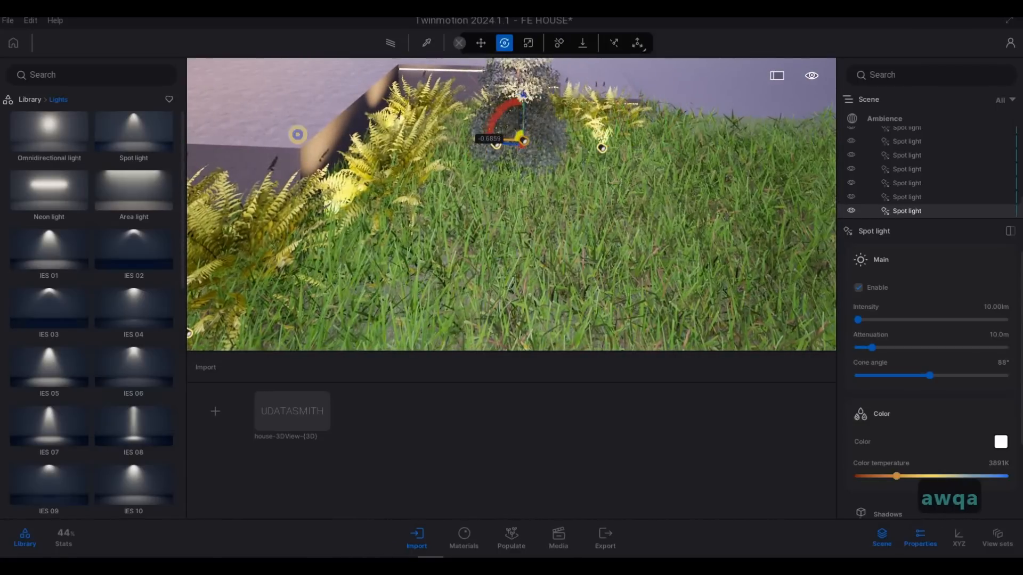
pyautogui.press('d')
pyautogui.moveTo(533, 130); pyautogui.dragTo(512, 173, button='right')
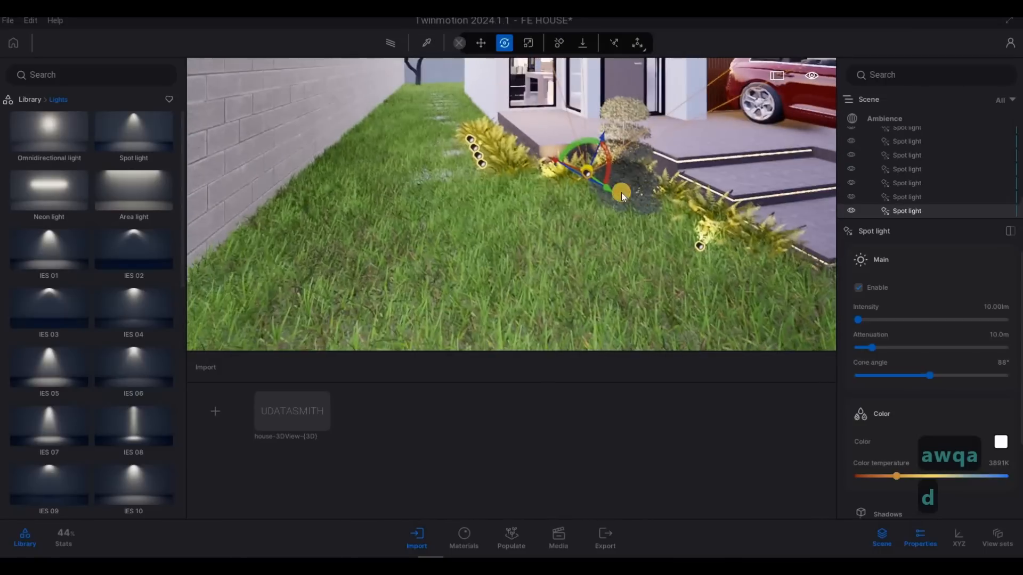
# Step: Shift the topiary shrub's spot light slightly outward onto the lawn and fine-tune its position in front of the shrub
pyautogui.press('d')
pyautogui.press('w')
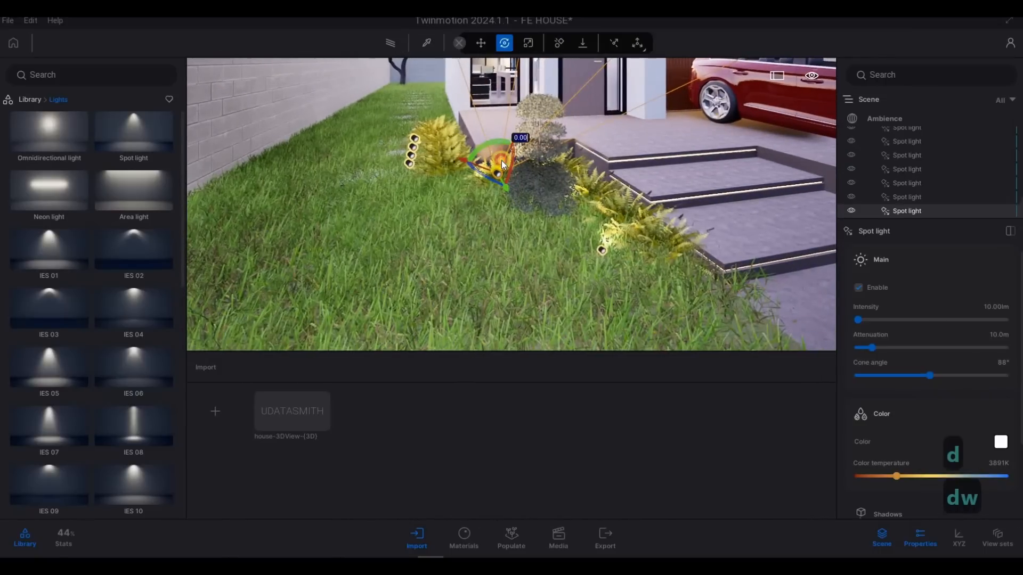
pyautogui.moveTo(500, 163); pyautogui.dragTo(507, 213)
pyautogui.press('d')
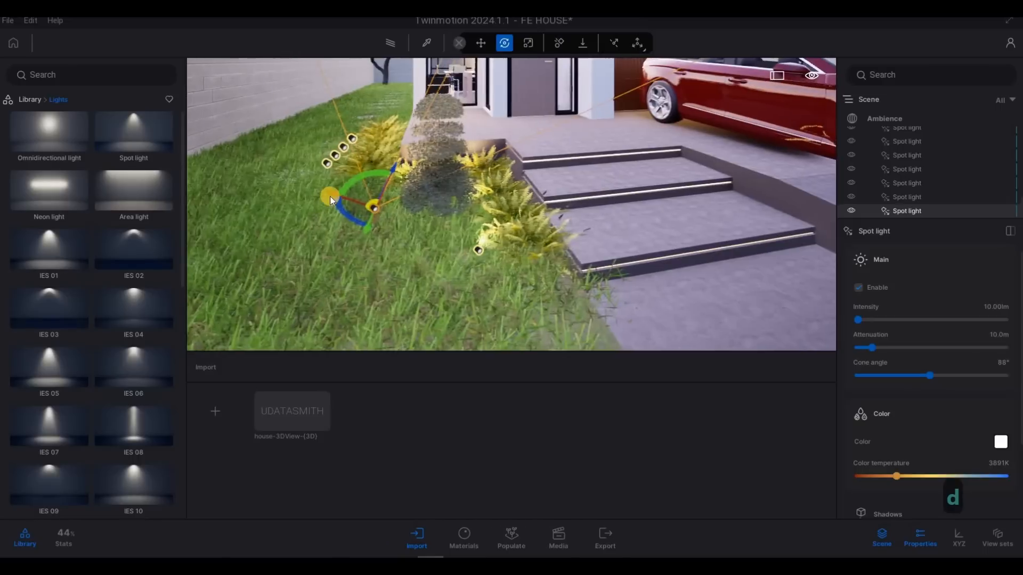
pyautogui.moveTo(331, 194); pyautogui.dragTo(429, 220)
# Step: Save the FE HOUSE scene with the garden spot lights in place
pyautogui.press('s')
pyautogui.press('d')
pyautogui.press('e')
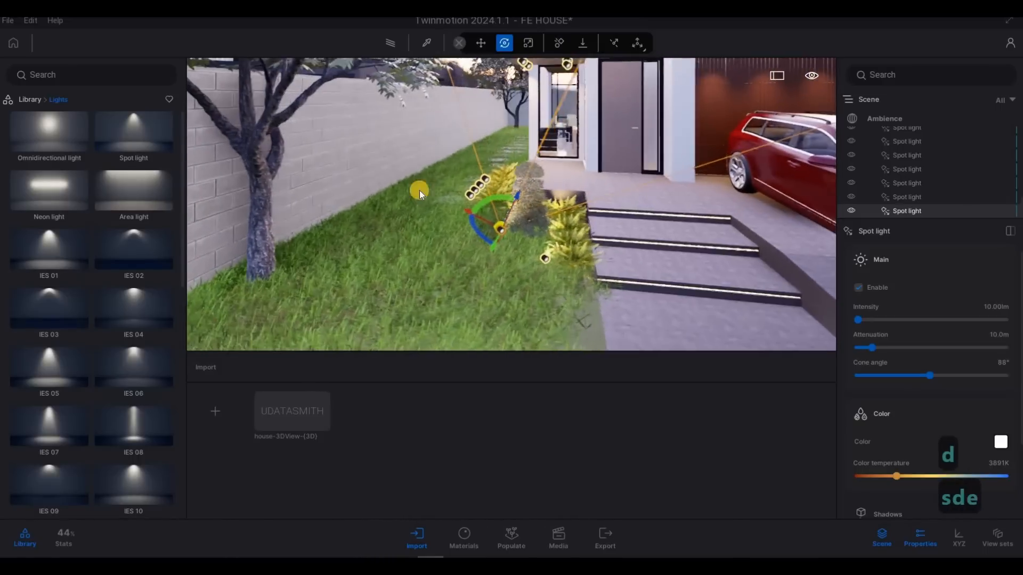
pyautogui.press('a')
pyautogui.press('s')
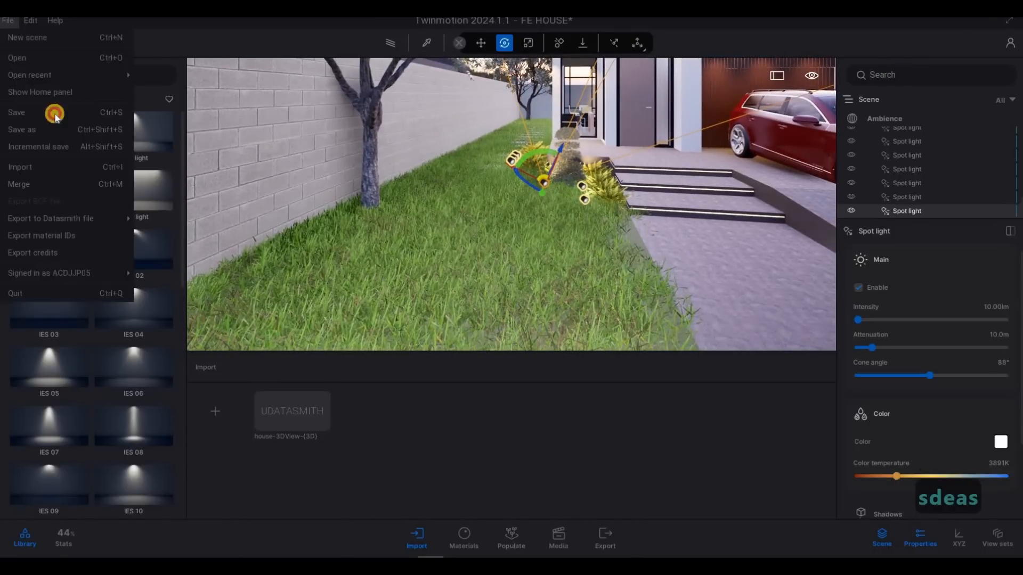
pyautogui.click(50, 112)
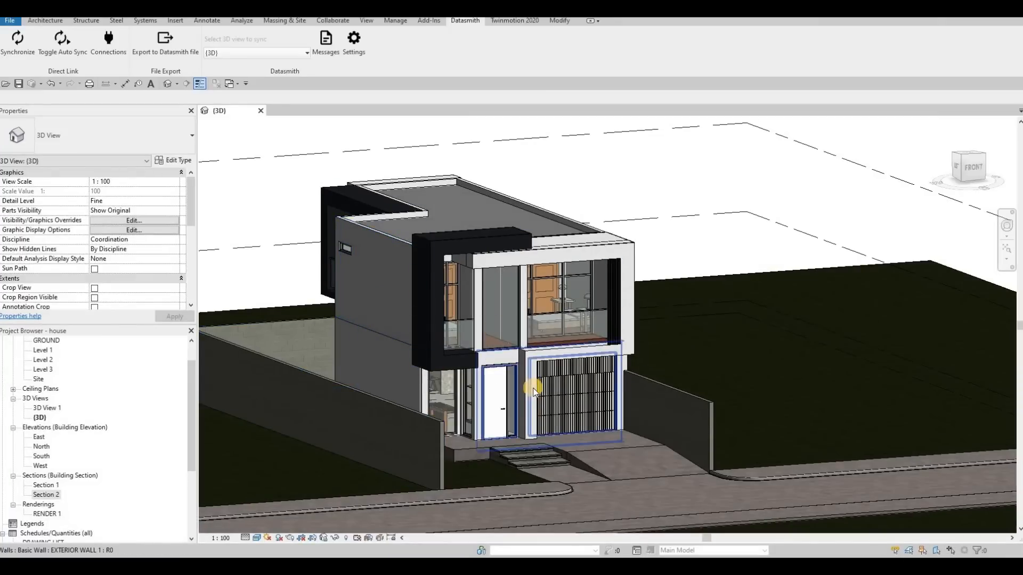
# Step: Switch to the house model in Revit and create an in-place component in the Generic Models category with the default name
pyautogui.click(535, 392)
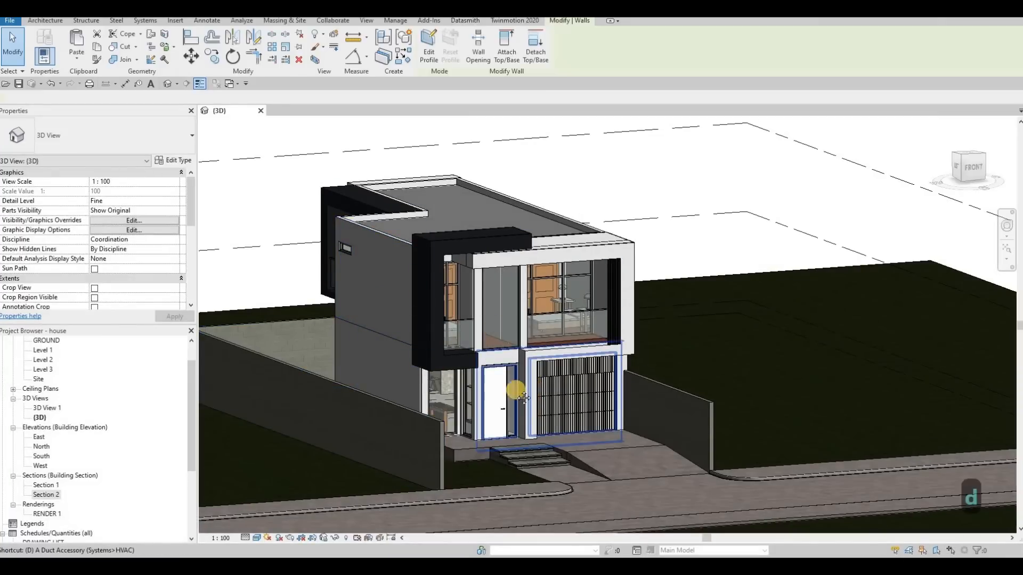
pyautogui.keyDown('shift'); pyautogui.moveTo(528, 391); pyautogui.dragTo(462, 325, button='middle'); pyautogui.keyUp('shift')
pyautogui.press('w')
pyautogui.scroll(4, 214, 389)
pyautogui.press('a')
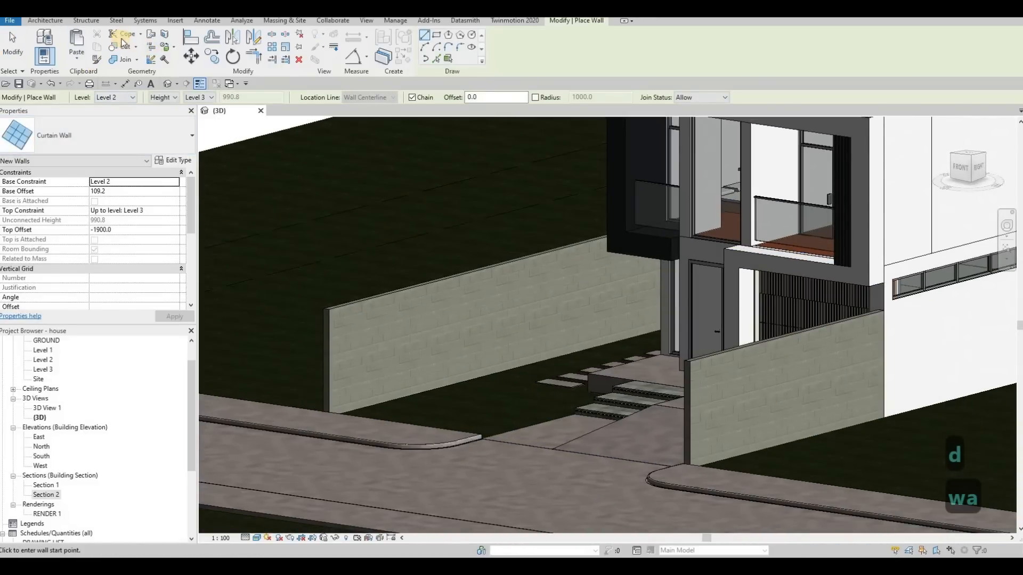
pyautogui.click(44, 21)
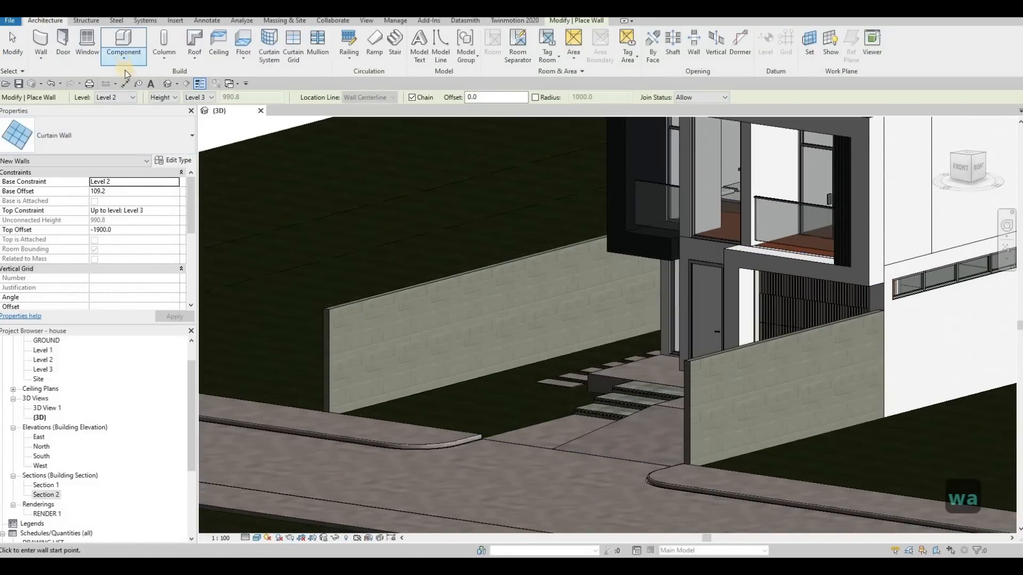
pyautogui.click(124, 56)
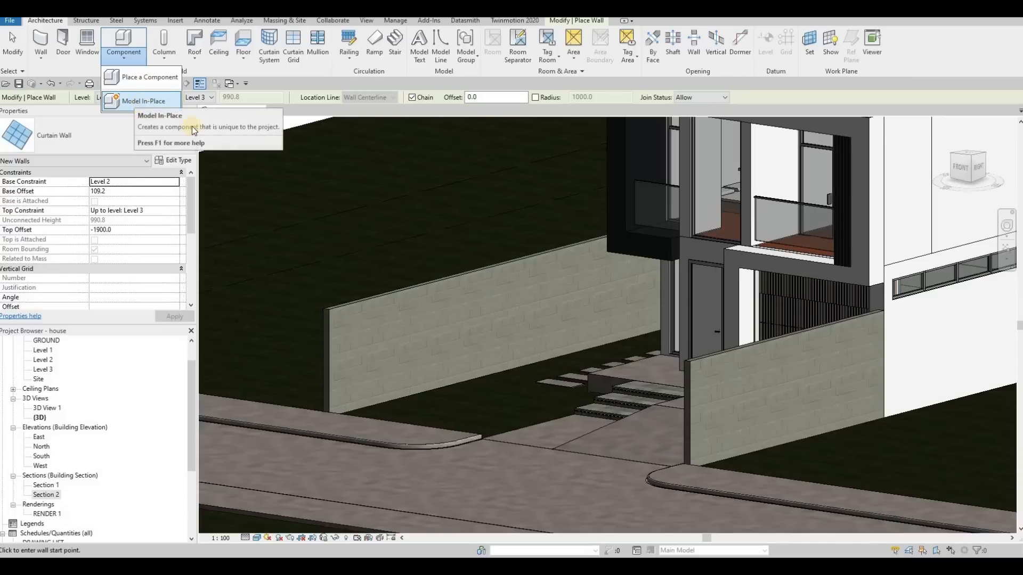
pyautogui.click(141, 102)
pyautogui.scroll(-4, 613, 234)
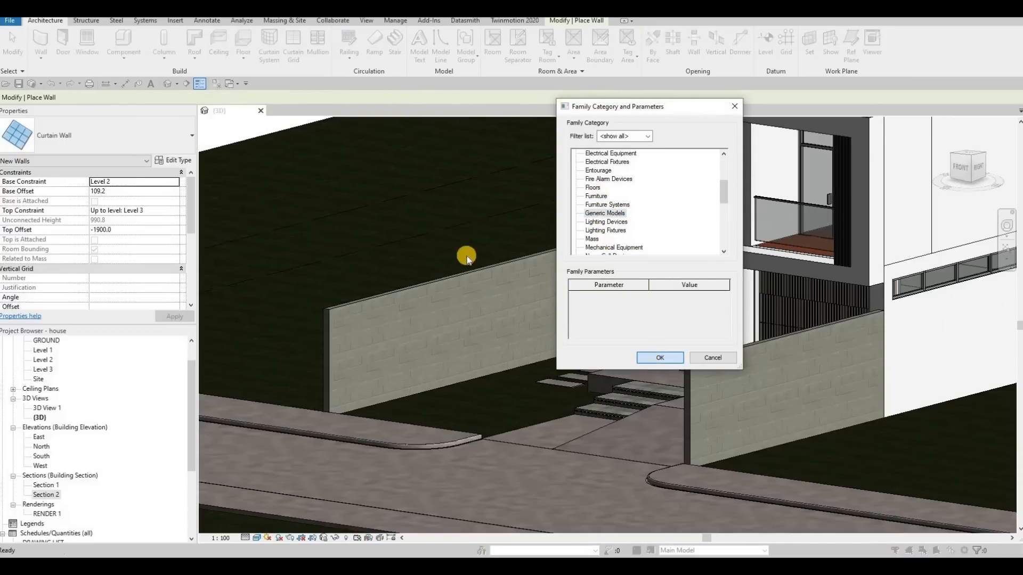
pyautogui.press('Return')
pyautogui.press('Return')
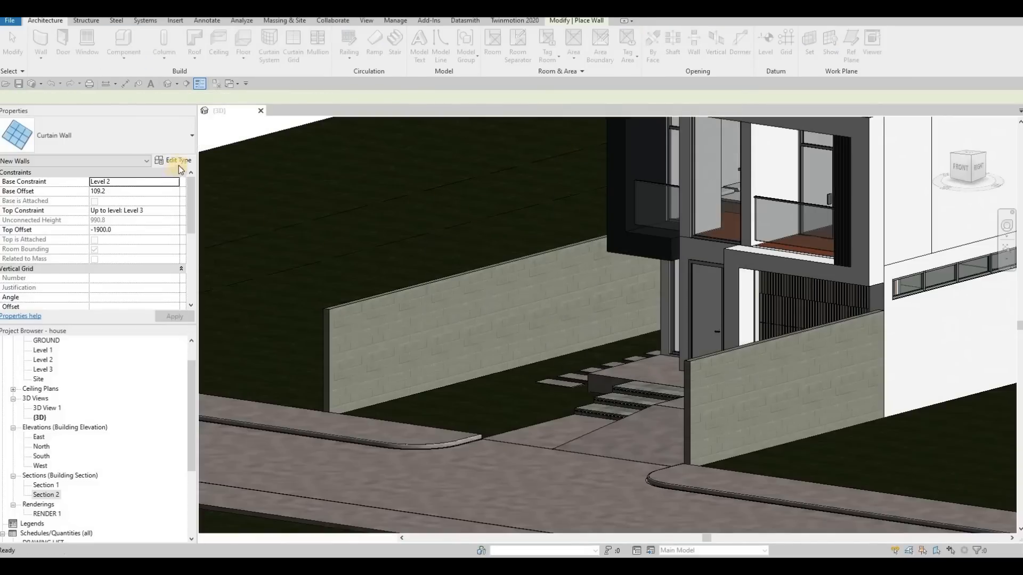
# Step: Start an extrusion and set its work plane by picking the inner face of the boundary wall beside the entrance path
pyautogui.click(92, 45)
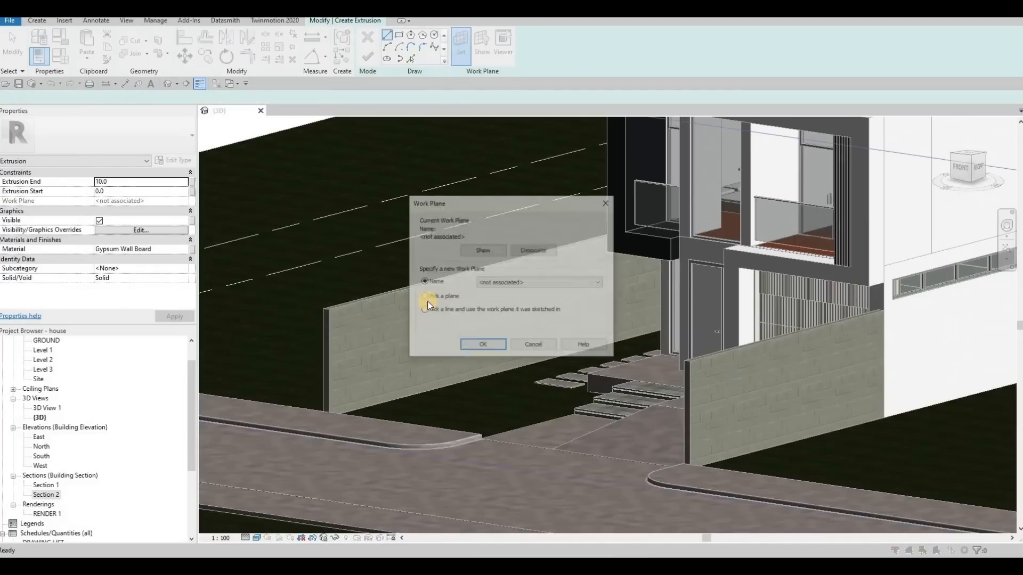
pyautogui.press('Return')
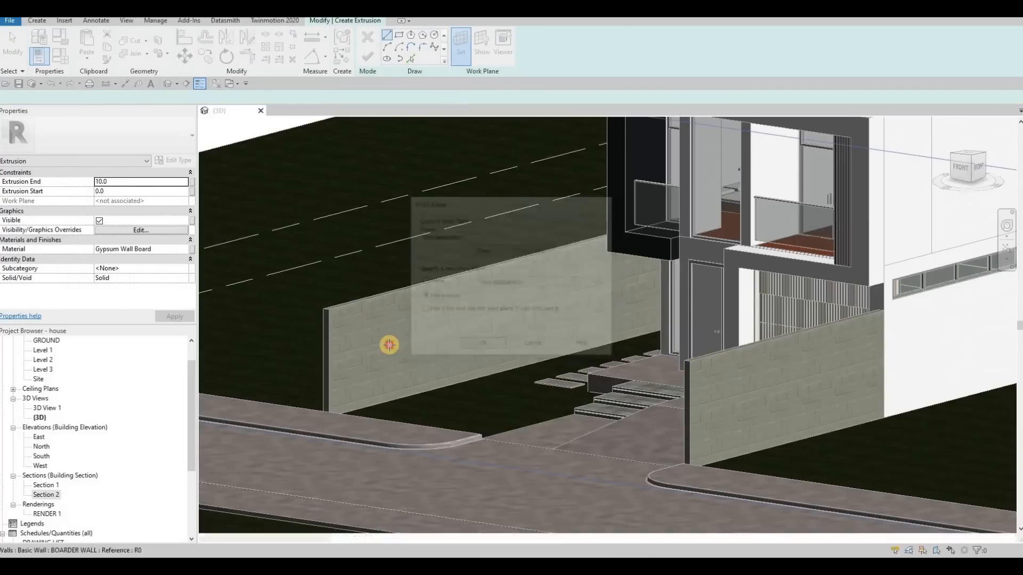
pyautogui.click(389, 343)
# Step: Sketch a small upright rectangle about 200 mm tall near the boundary wall's street end and finish it as a 10 mm deep extrusion
pyautogui.click(401, 36)
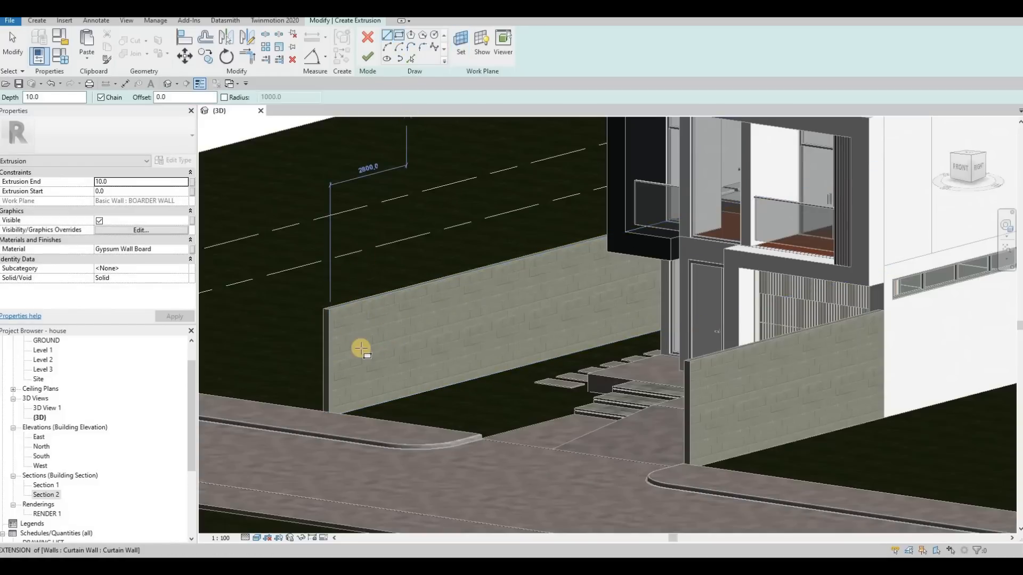
pyautogui.scroll(5, 358, 347)
pyautogui.click(366, 348)
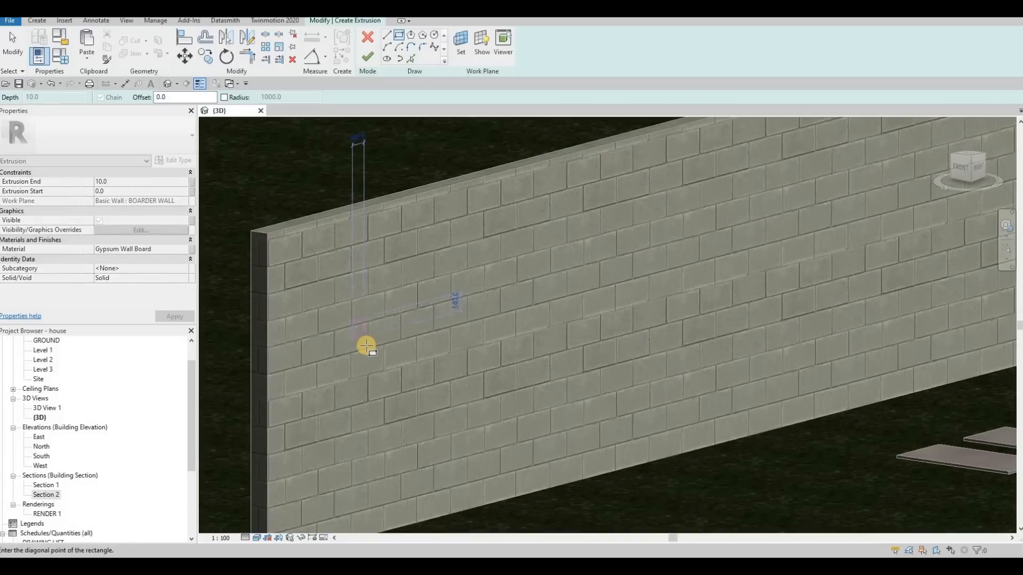
pyautogui.click(383, 347)
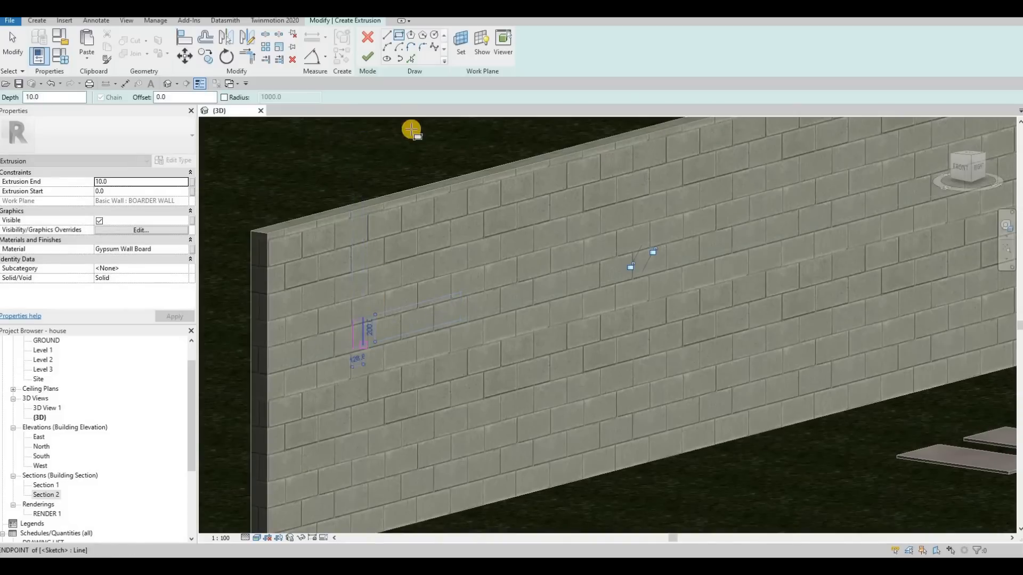
pyautogui.click(365, 60)
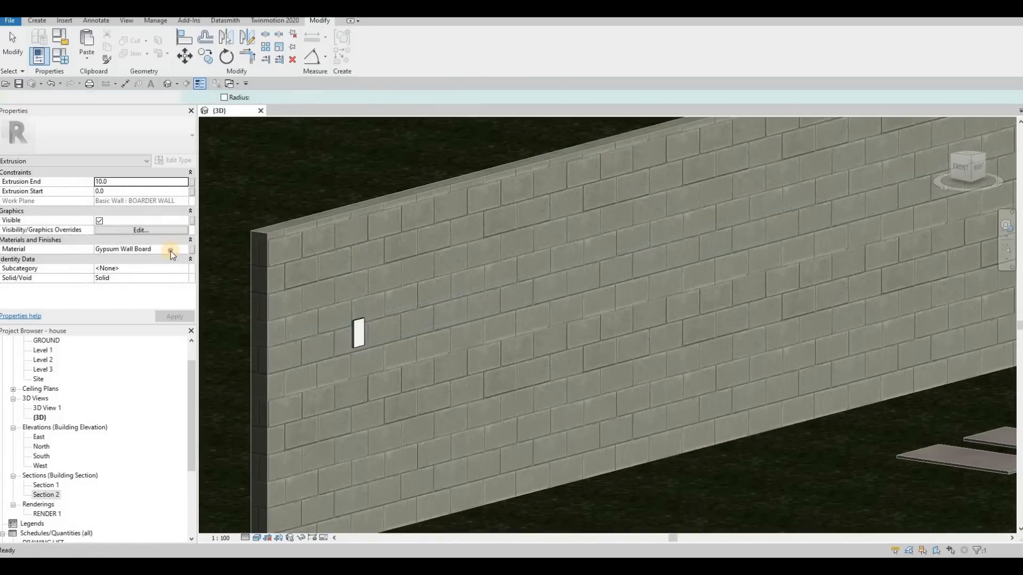
# Step: Duplicate the Gypsum Wall Board material and assign the copy to the light fixture extrusion
pyautogui.click(184, 250)
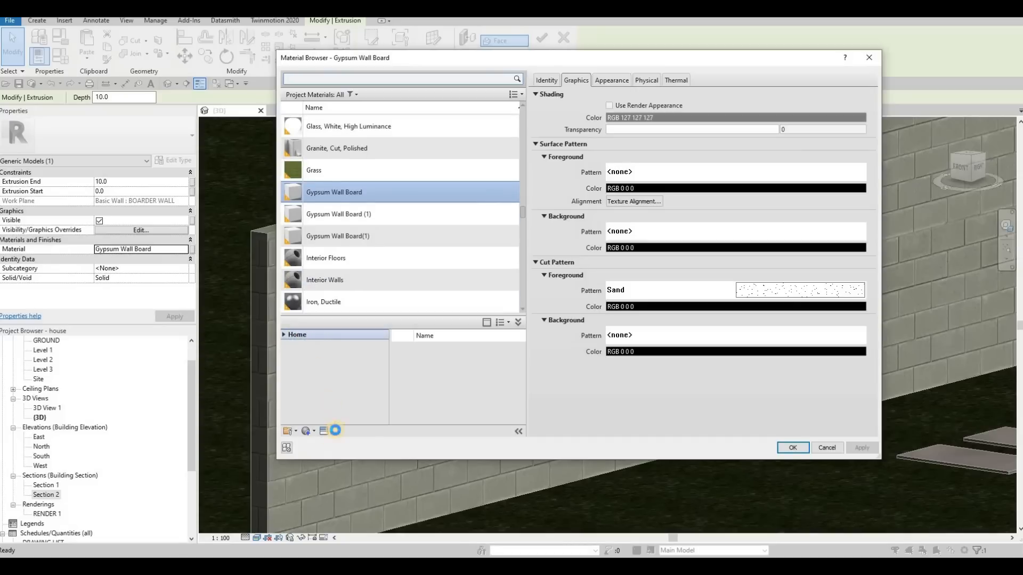
pyautogui.click(314, 431)
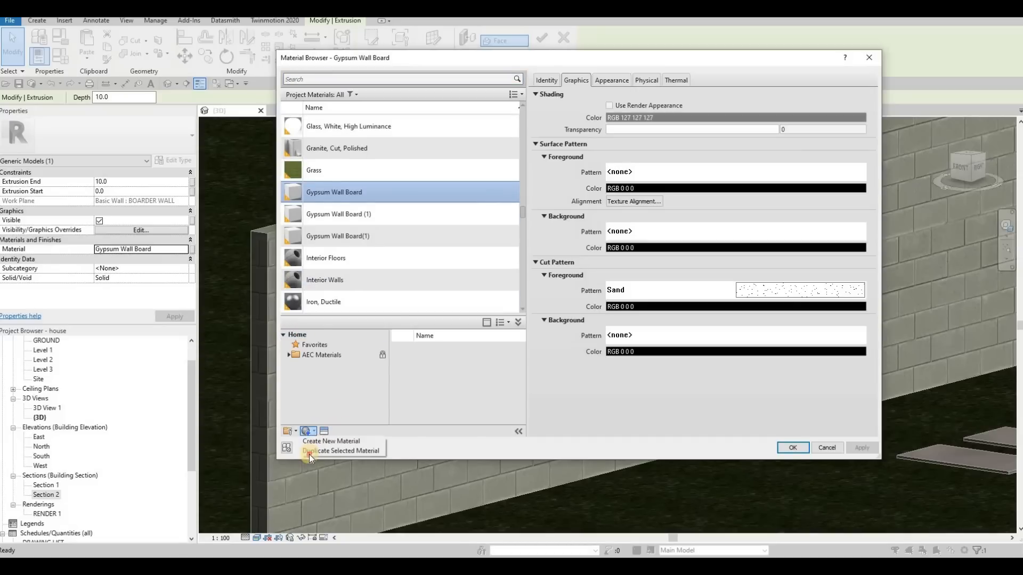
pyautogui.click(333, 456)
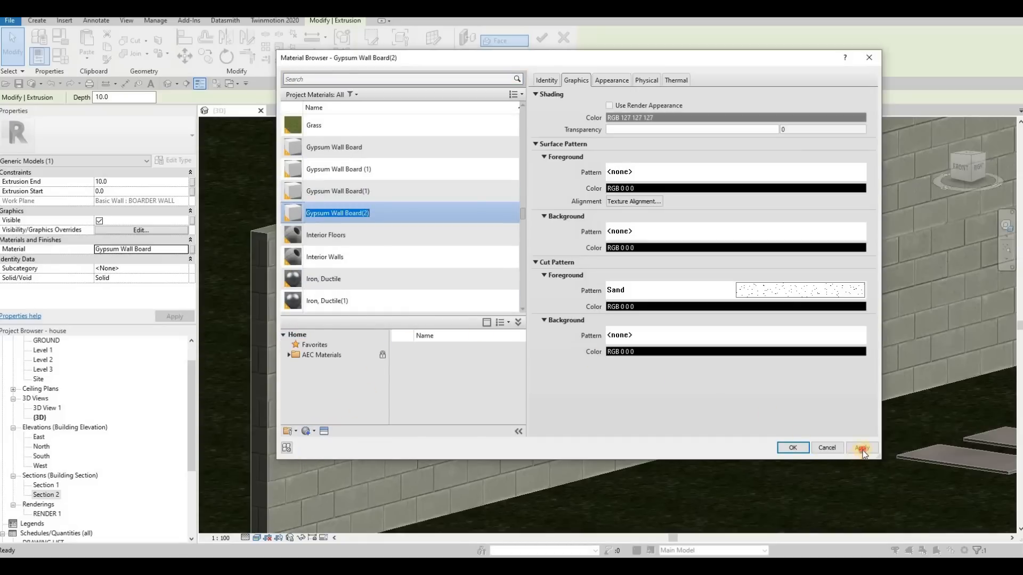
pyautogui.click(862, 448)
pyautogui.click(794, 447)
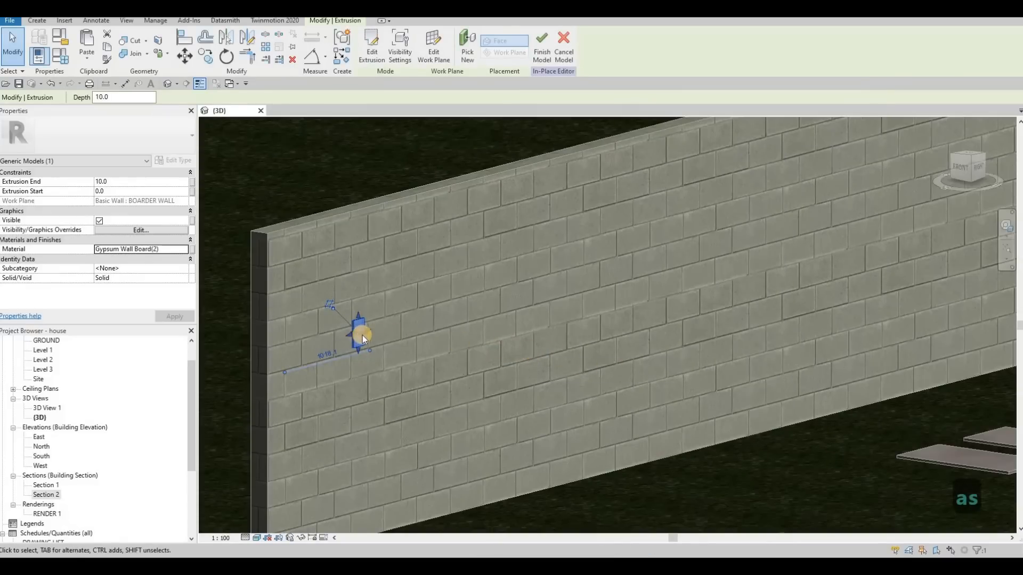
# Step: Stretch the light fixture extrusion outward from the boundary wall to a depth of about 53 mm
pyautogui.moveTo(362, 335); pyautogui.dragTo(446, 308)
pyautogui.press('s')
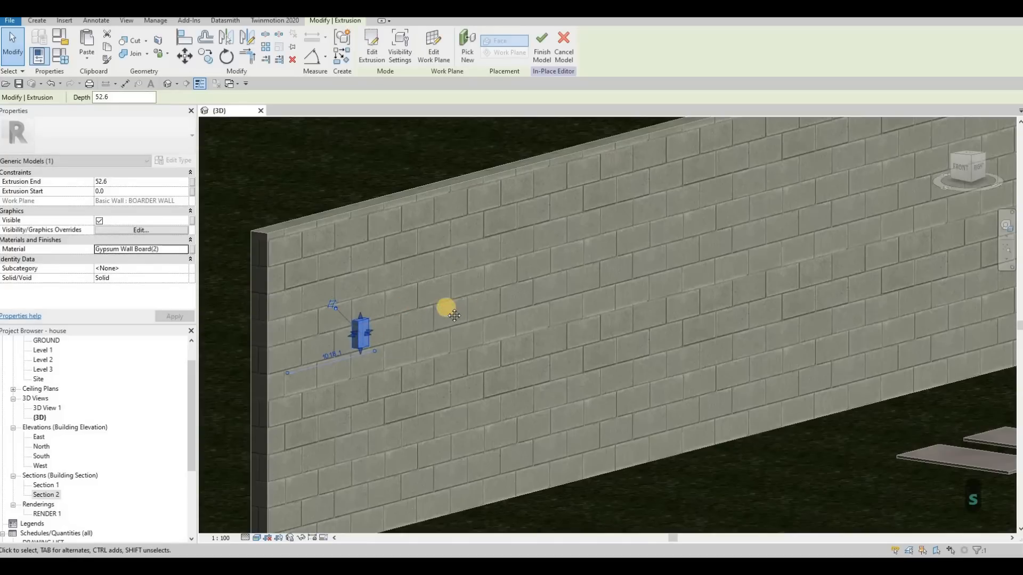
pyautogui.keyDown('shift'); pyautogui.moveTo(448, 322); pyautogui.dragTo(407, 305, button='middle'); pyautogui.keyUp('shift')
pyautogui.scroll(-3, 407, 304)
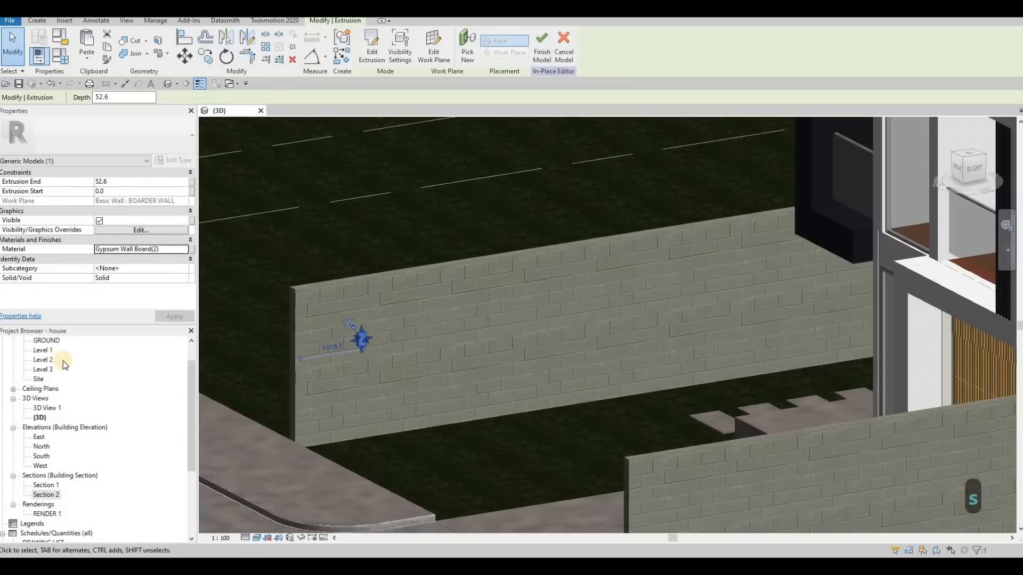
# Step: Open the Level 1 floor plan and finish the in-place light fixture model
pyautogui.click(46, 341)
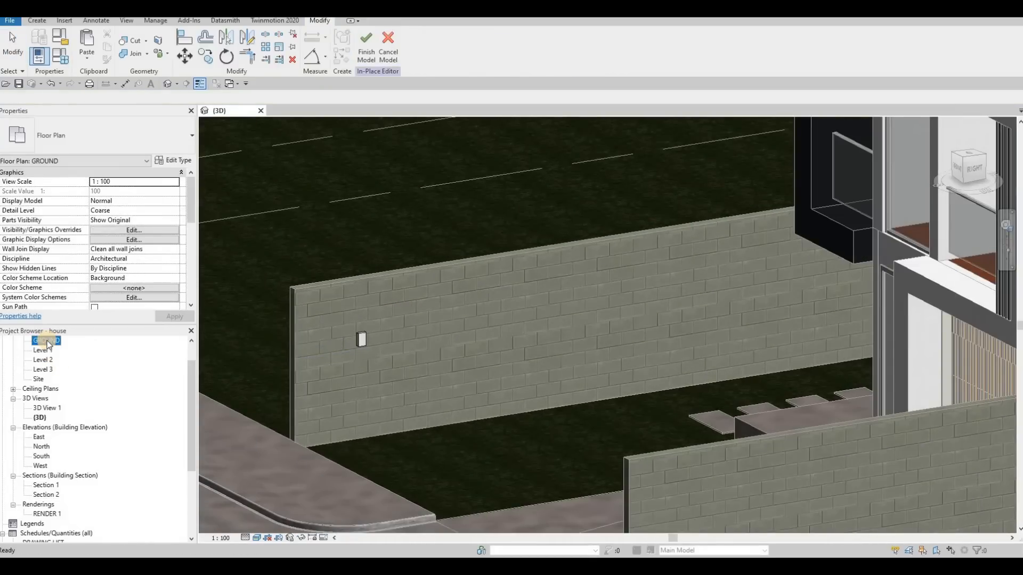
pyautogui.scroll(5, 608, 353)
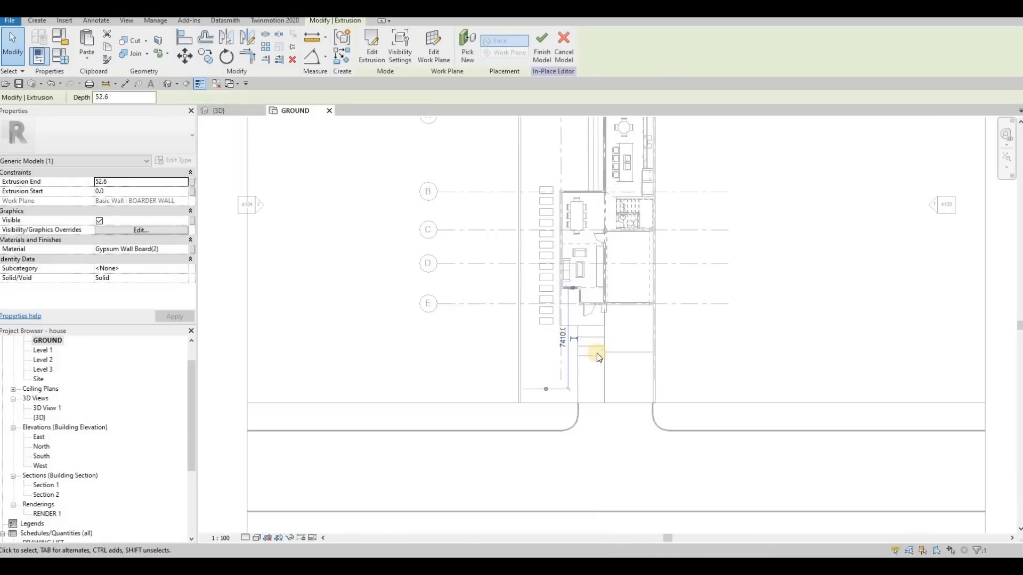
pyautogui.doubleClick(41, 353)
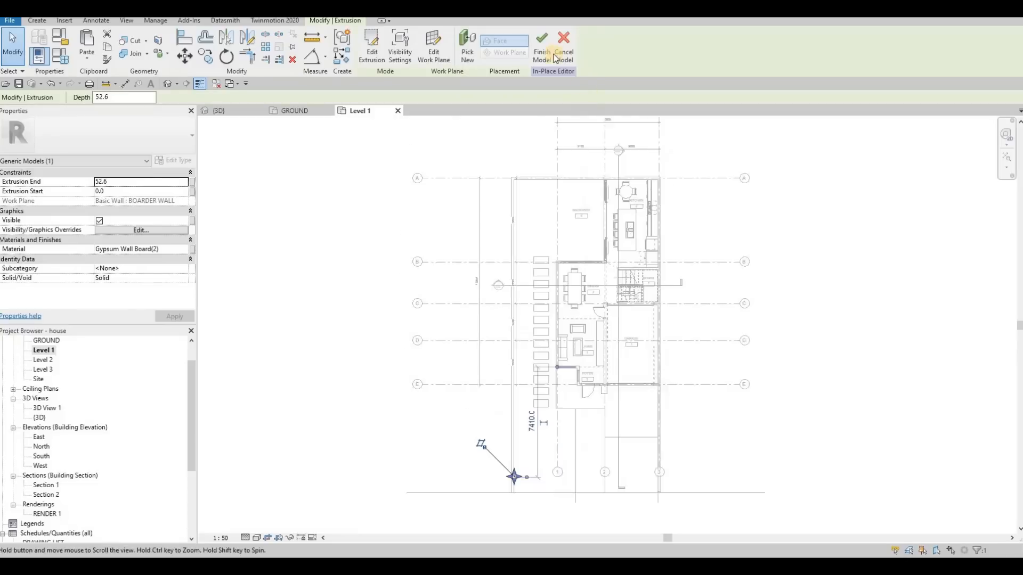
pyautogui.moveTo(554, 57); pyautogui.dragTo(547, 54, button='middle')
pyautogui.click(545, 55)
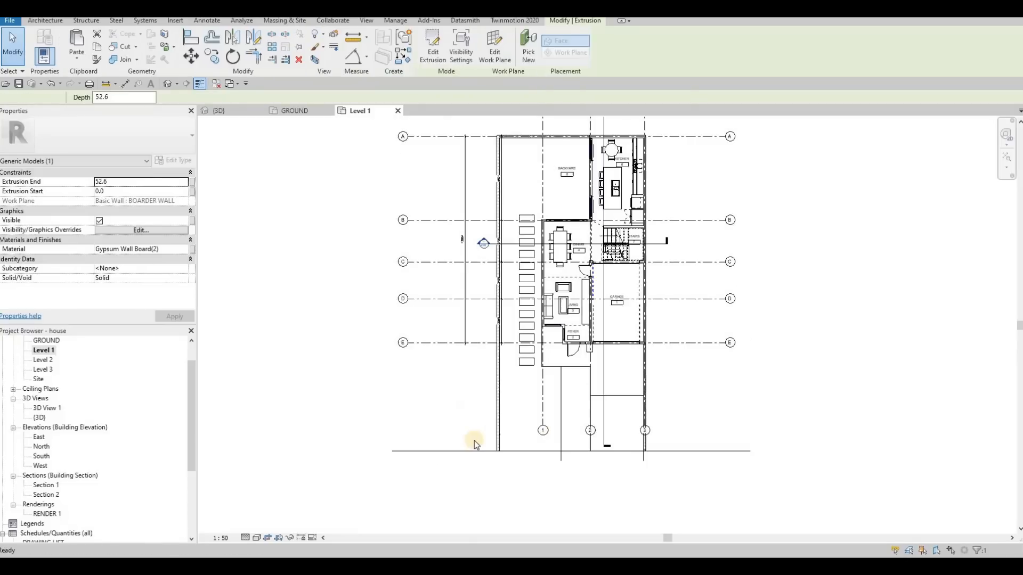
# Step: Copy the light fixture along the boundary wall from the street end toward the house, placing two copies at 2500 mm spacing
pyautogui.scroll(5, 473, 434)
pyautogui.click(477, 429)
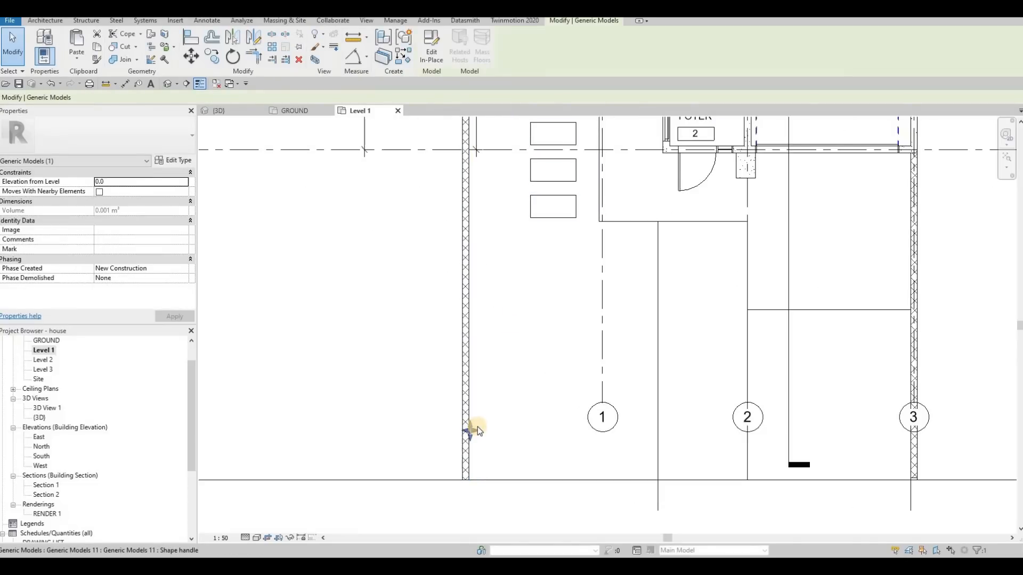
pyautogui.press('c')
pyautogui.press('o')
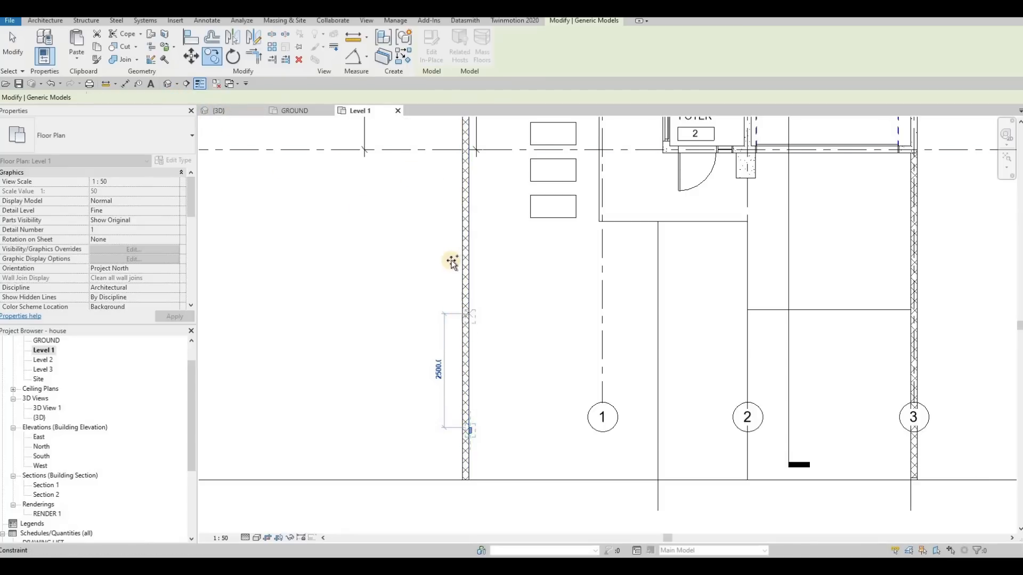
pyautogui.moveTo(451, 261); pyautogui.dragTo(447, 360, button='middle')
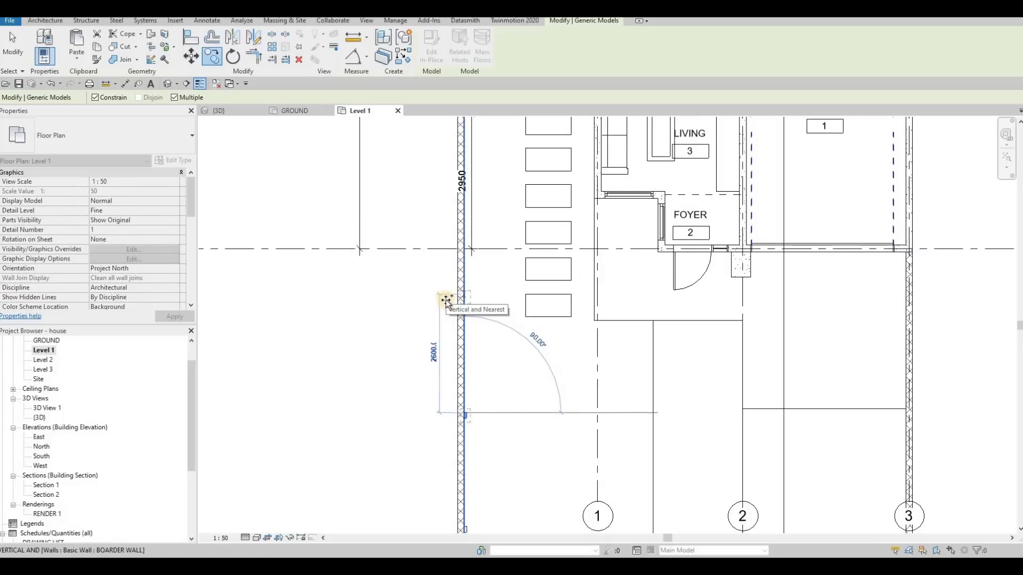
pyautogui.moveTo(442, 192); pyautogui.dragTo(435, 293, button='middle')
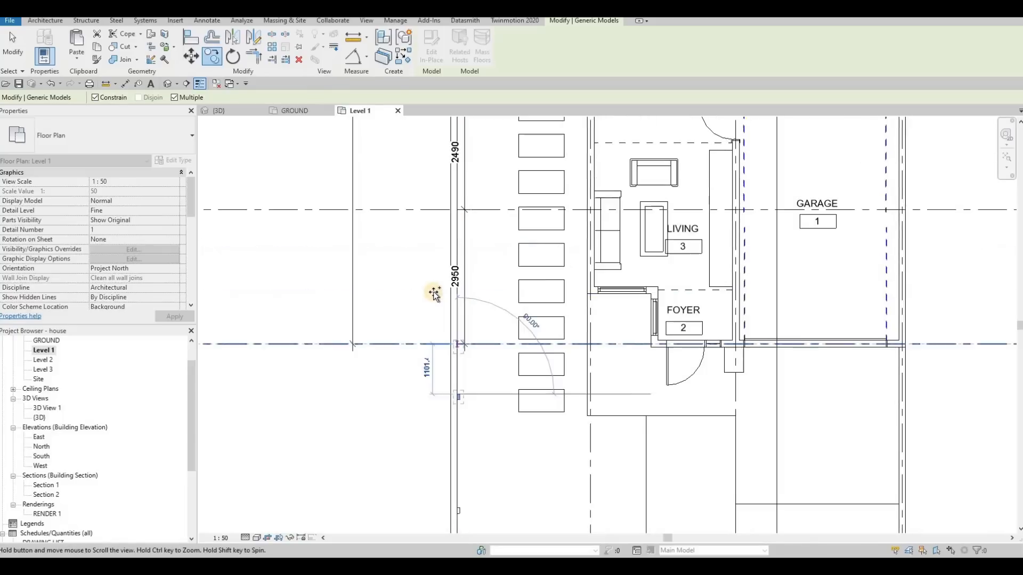
pyautogui.write('2500')
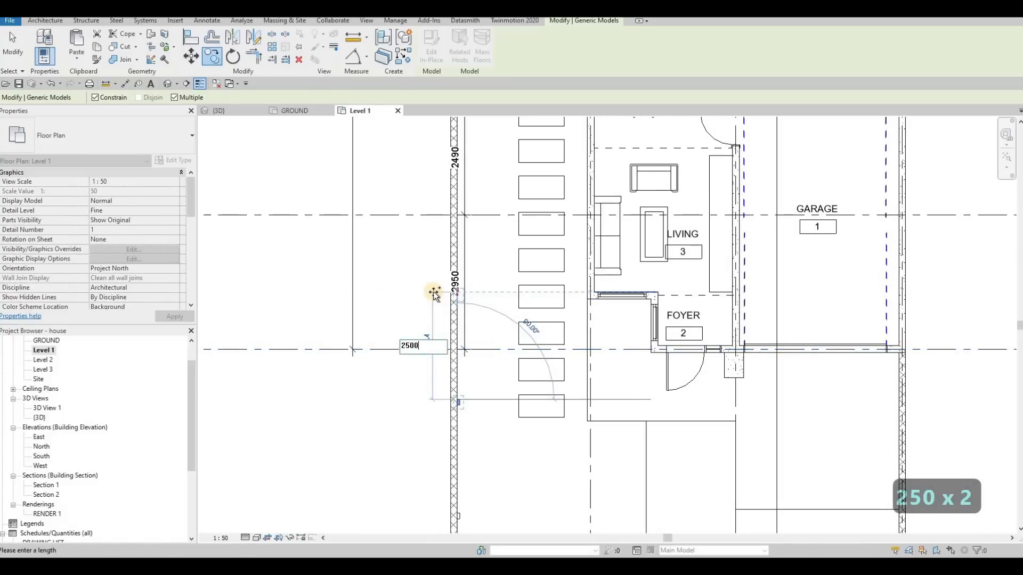
pyautogui.press('Return')
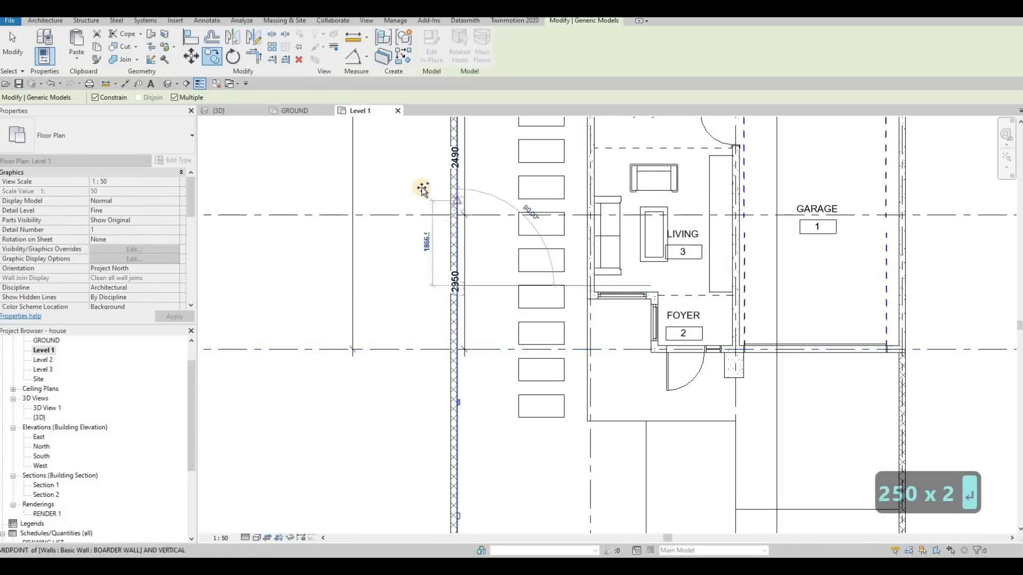
# Step: Place two more fixture copies at 2500 mm spacing on the boundary wall alongside the living and dining rooms
pyautogui.write('2500')
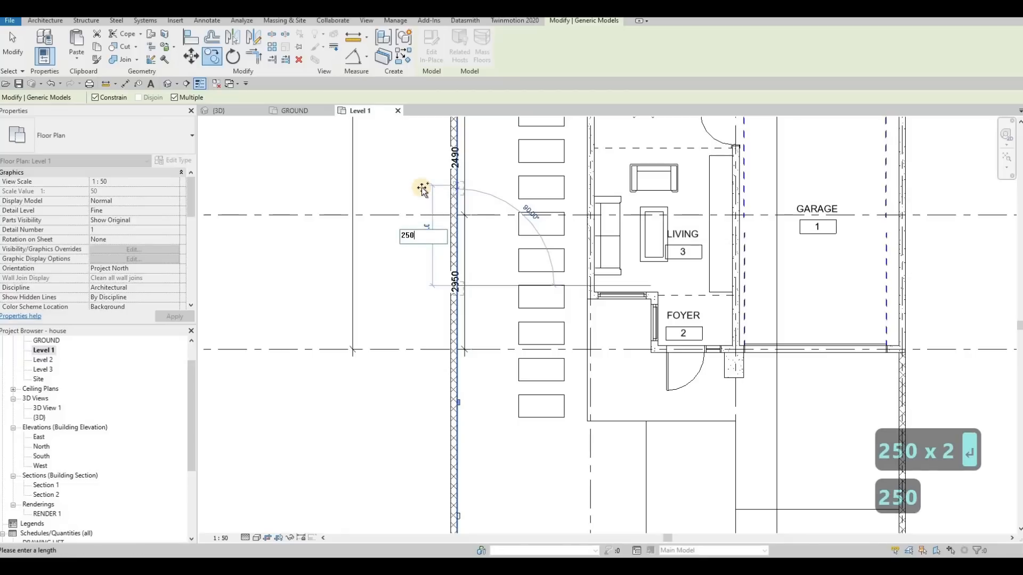
pyautogui.press('Return')
pyautogui.moveTo(430, 261); pyautogui.dragTo(430, 391, button='middle')
pyautogui.moveTo(429, 189); pyautogui.dragTo(433, 203, button='middle')
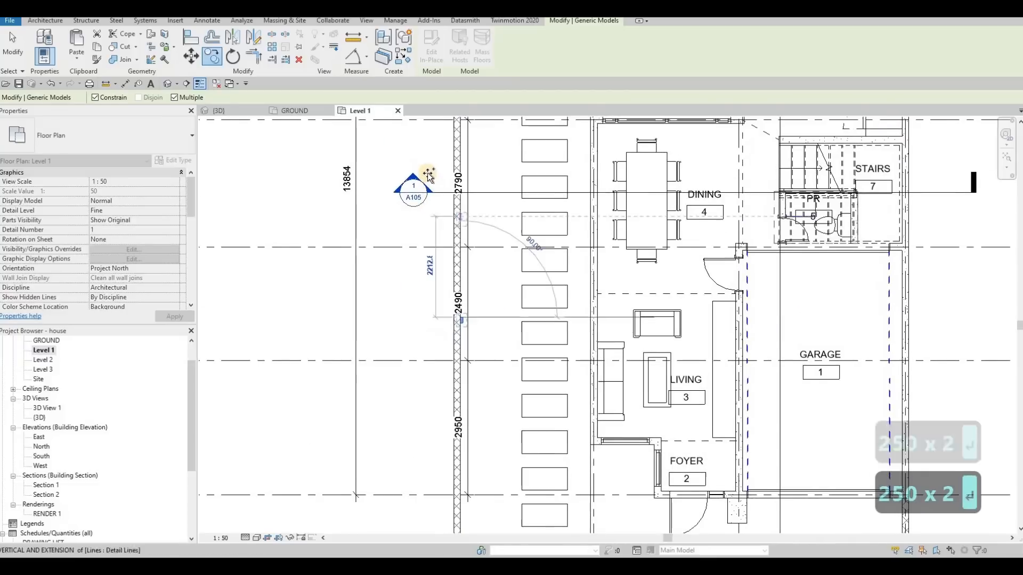
pyautogui.write('250')
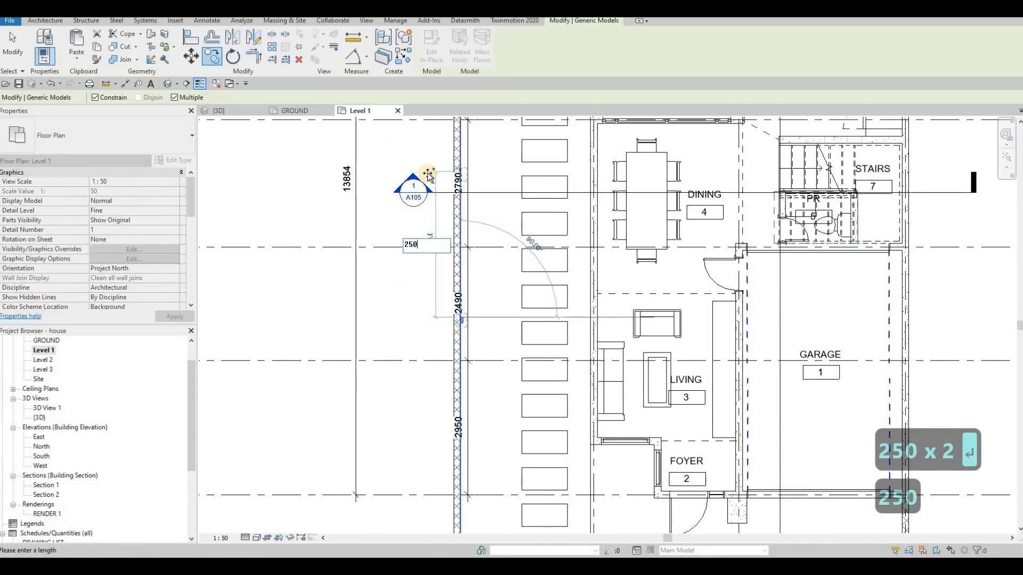
pyautogui.write('0')
pyautogui.press('Return')
# Step: Place another two fixture copies at 2500 mm spacing on the boundary wall alongside the backyard and end the copying
pyautogui.moveTo(422, 132); pyautogui.dragTo(421, 271, button='middle')
pyautogui.scroll(-1, 420, 208)
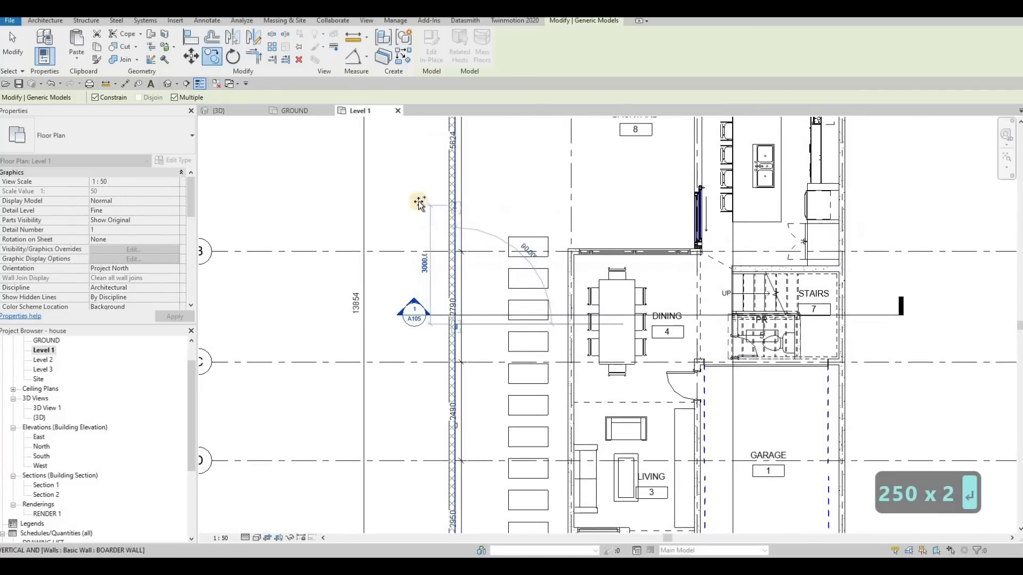
pyautogui.write('2500')
pyautogui.press('Return')
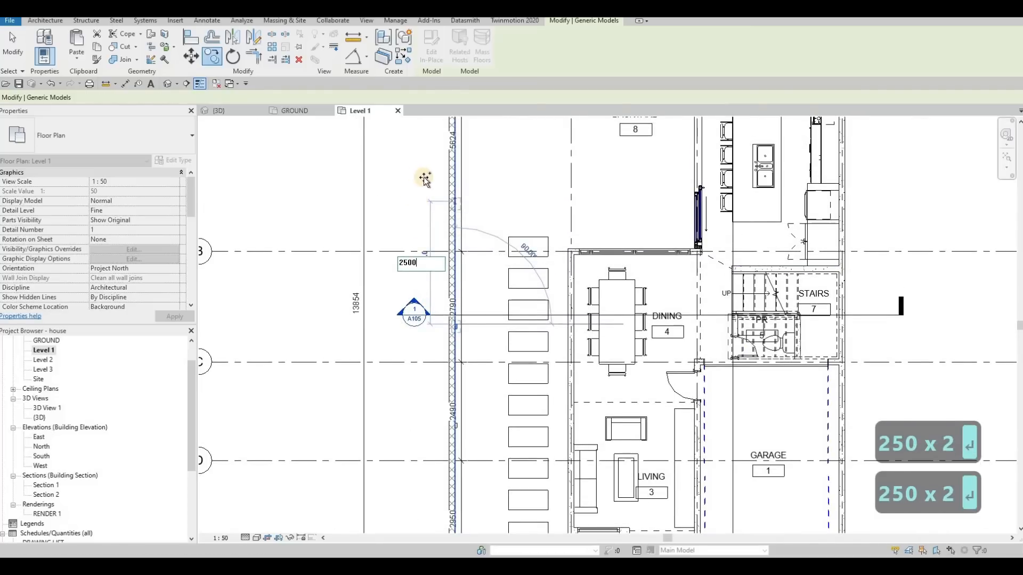
pyautogui.moveTo(431, 107); pyautogui.dragTo(431, 214, button='middle')
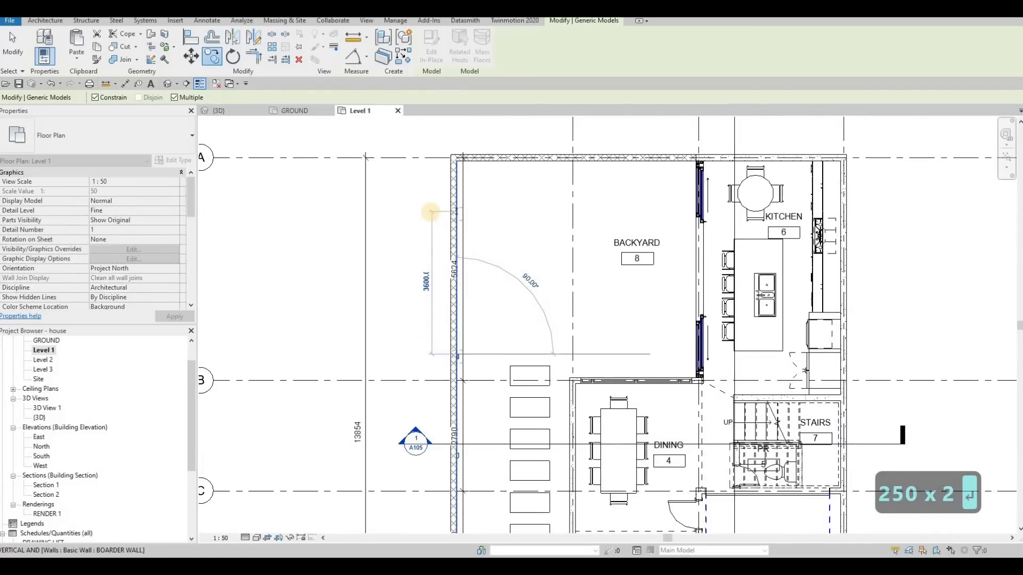
pyautogui.write('2500')
pyautogui.press('Return')
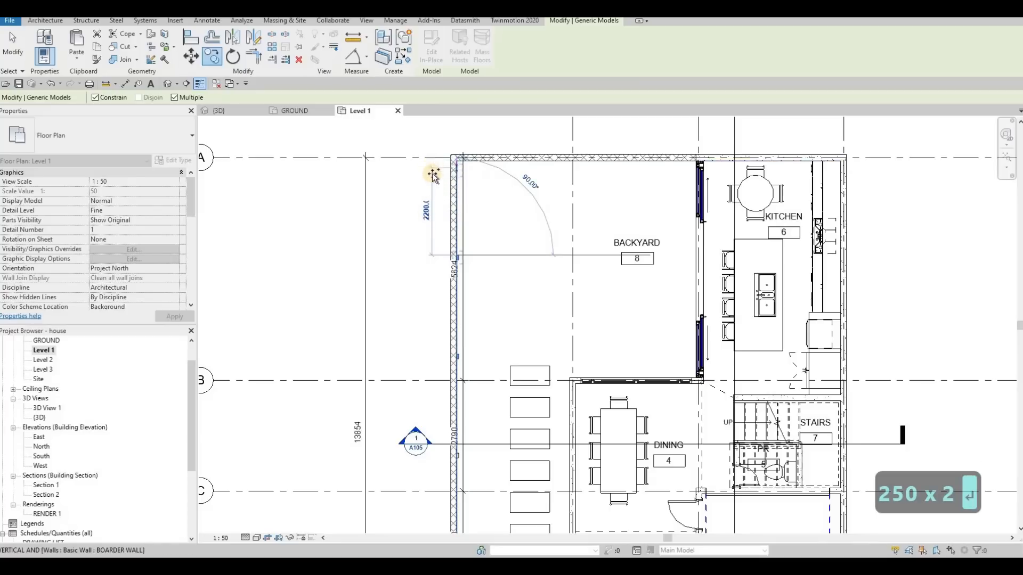
pyautogui.scroll(-2, 517, 208)
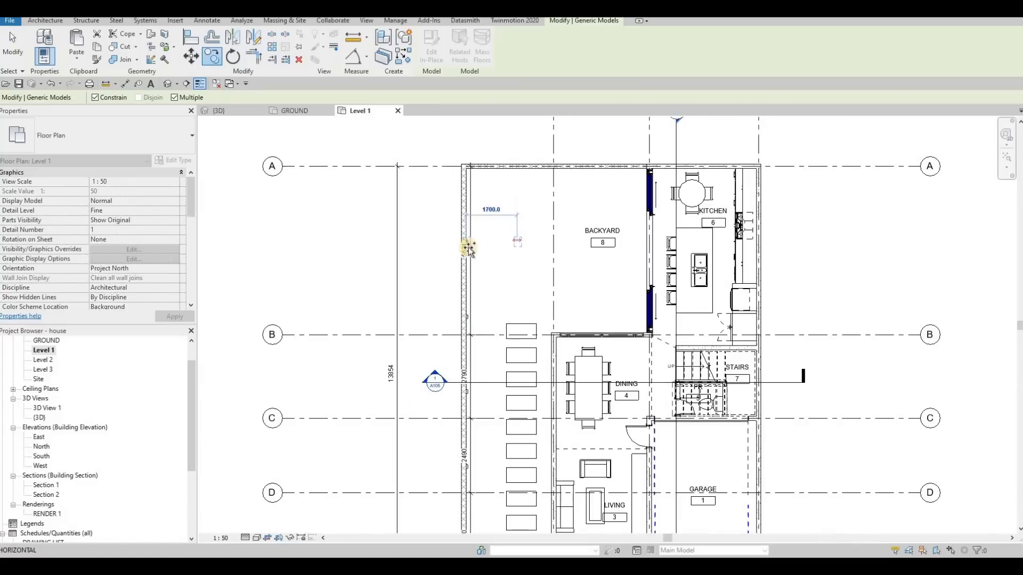
pyautogui.scroll(3, 432, 283)
pyautogui.scroll(3, 432, 283)
pyautogui.press('Escape')
pyautogui.press('Escape')
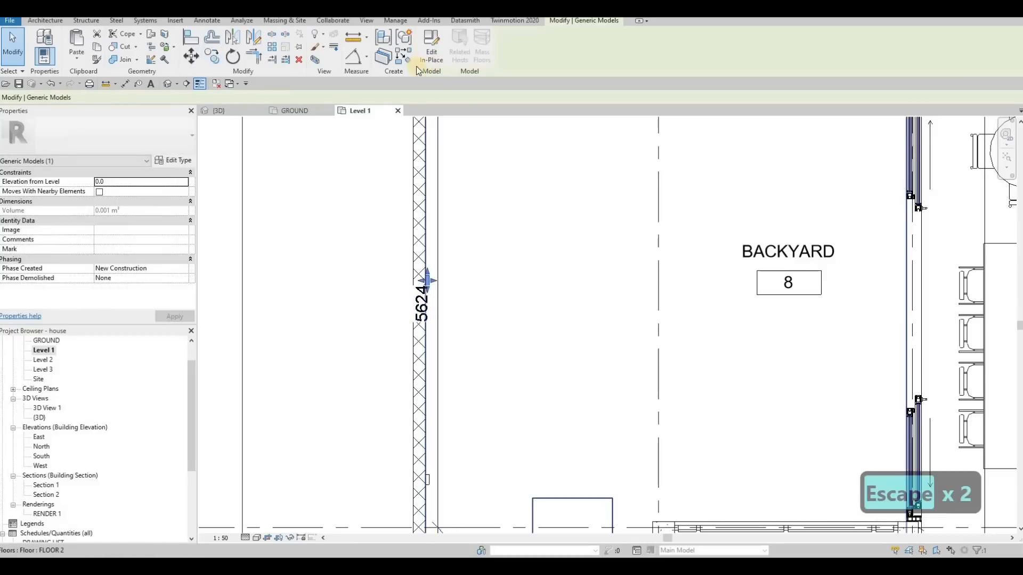
# Step: In the 3D view, copy the fixture nearest the rear corner to a free spot farther along the boundary wall
pyautogui.click(166, 84)
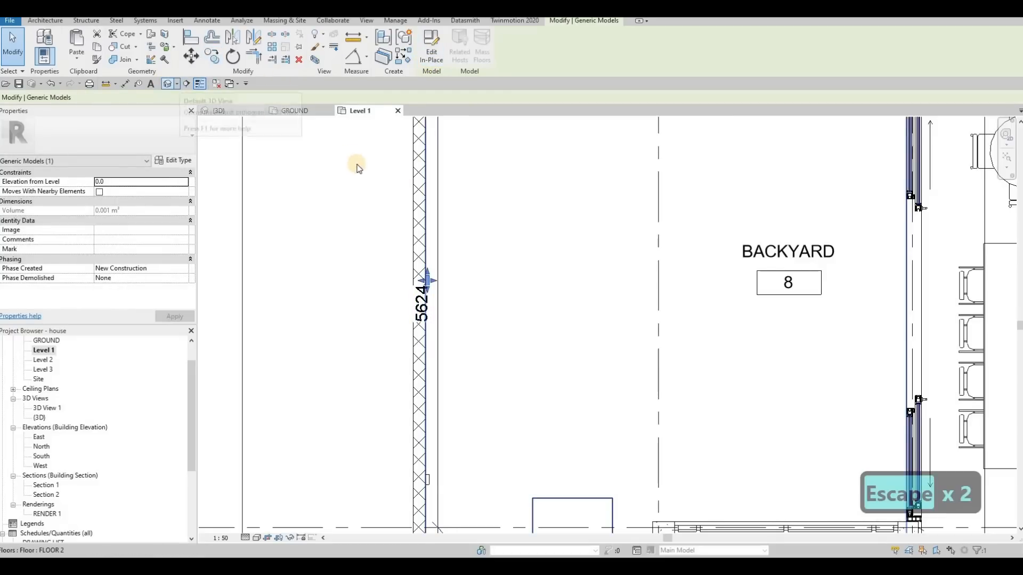
pyautogui.keyDown('shift'); pyautogui.moveTo(513, 289); pyautogui.dragTo(625, 256, button='middle'); pyautogui.keyUp('shift')
pyautogui.scroll(5, 625, 255)
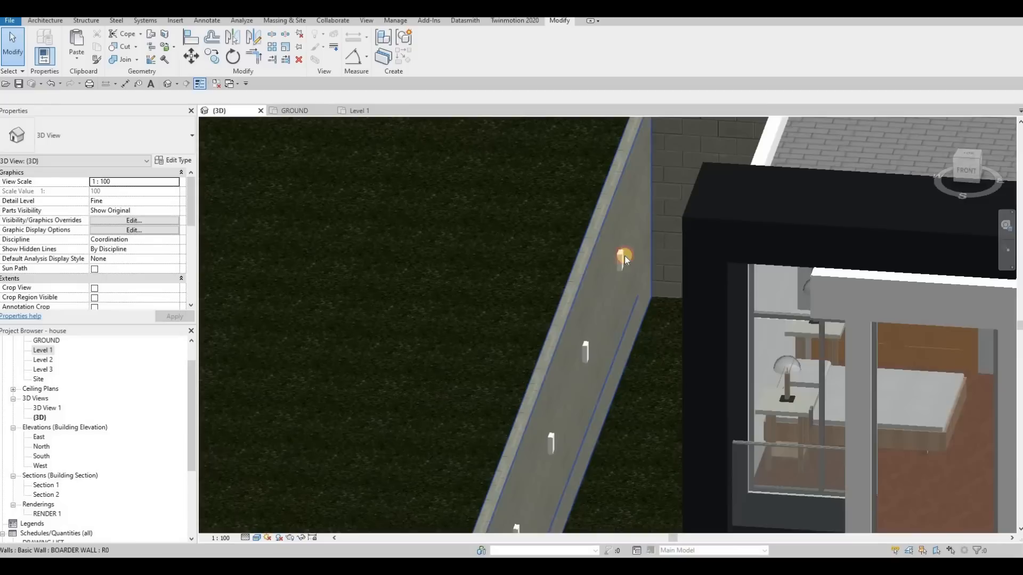
pyautogui.click(620, 249)
pyautogui.press('c')
pyautogui.press('o')
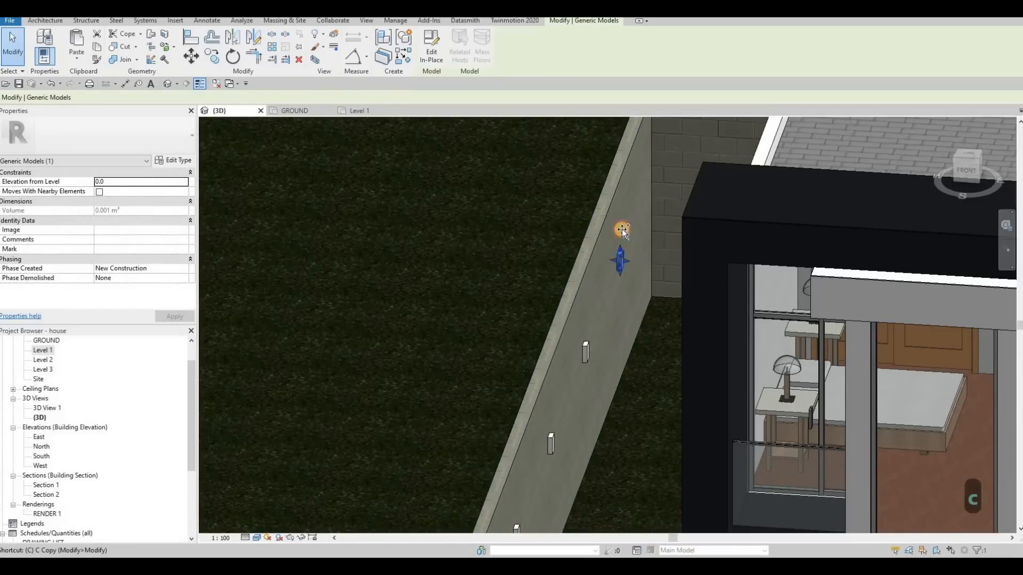
pyautogui.click(629, 210)
pyautogui.click(639, 224)
pyautogui.press('Escape')
pyautogui.press('Escape')
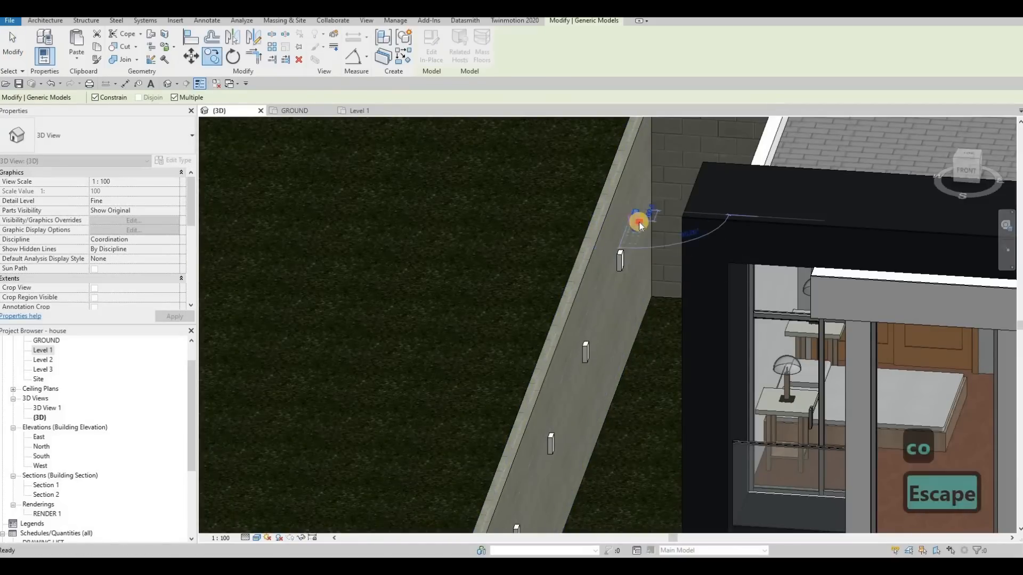
# Step: Edit the newest fixture copy in place and rehost its extrusion onto the inner face of the rear boundary wall
pyautogui.click(438, 59)
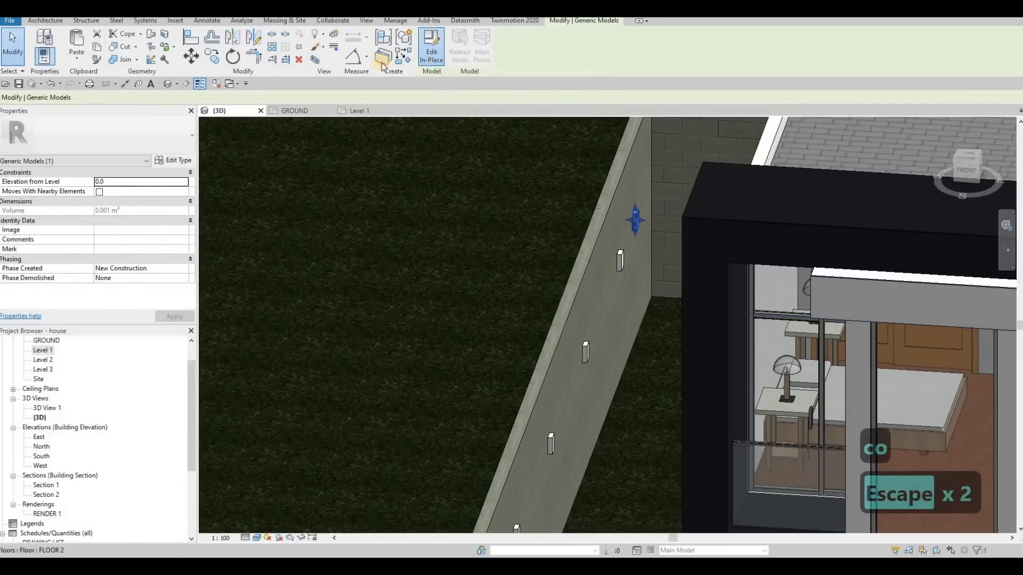
pyautogui.click(634, 215)
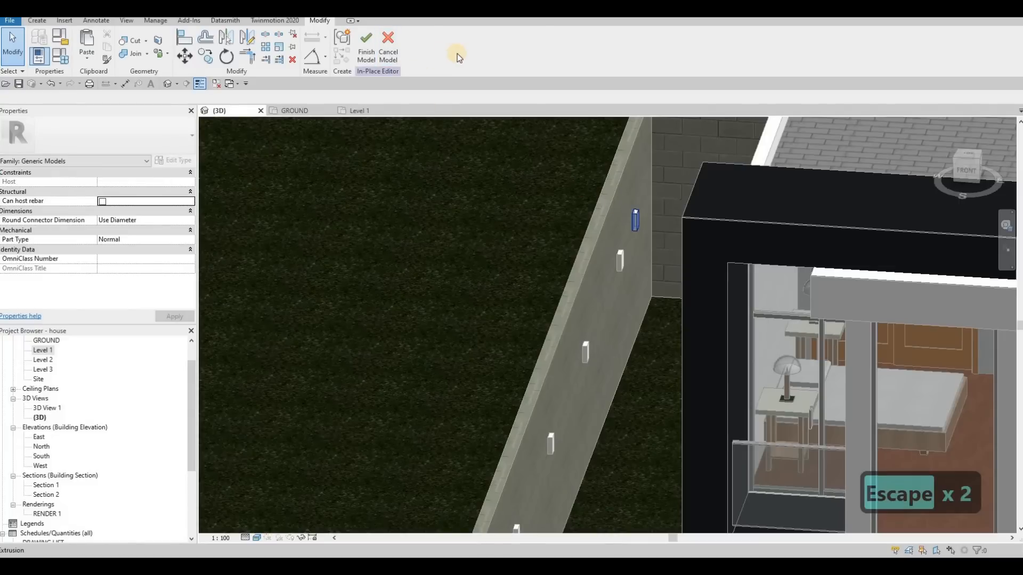
pyautogui.click(462, 52)
pyautogui.click(693, 150)
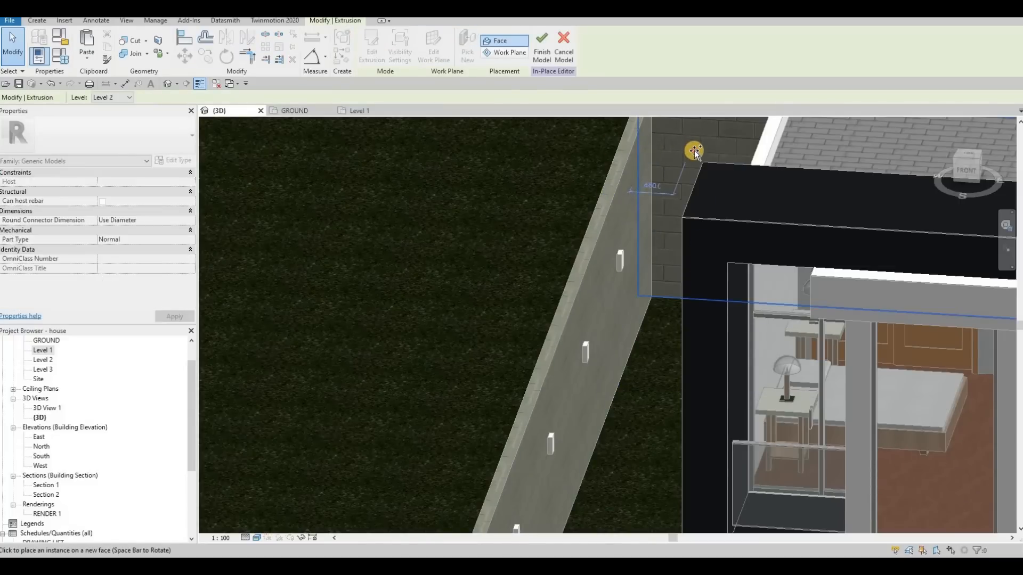
pyautogui.press('Escape')
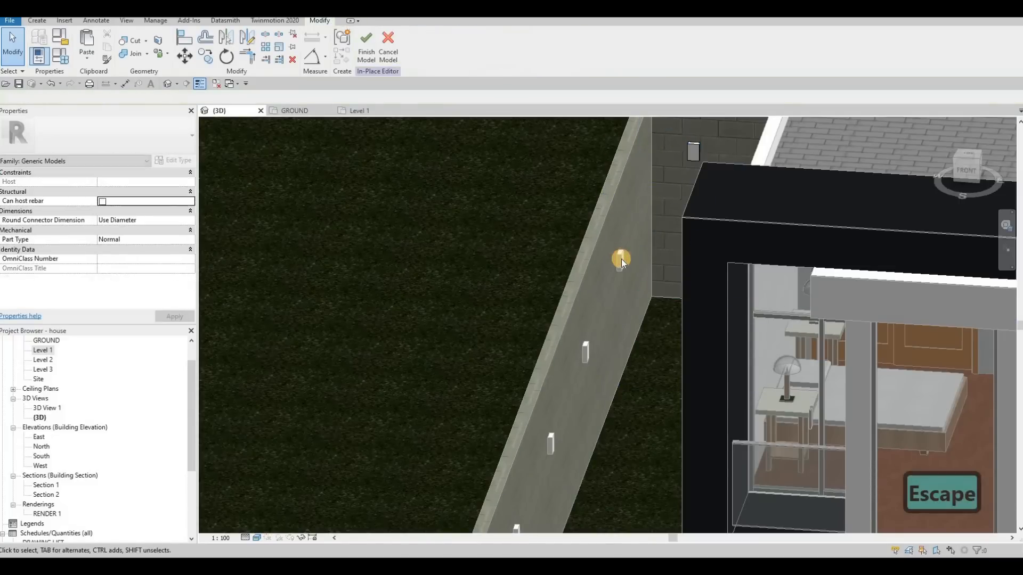
pyautogui.press('Escape')
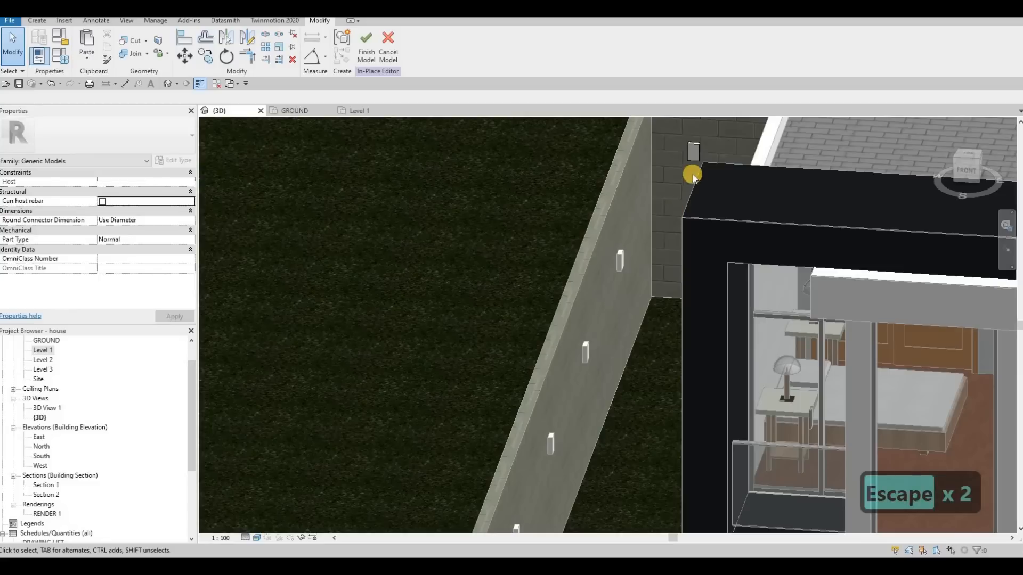
pyautogui.click(624, 253)
pyautogui.press('Escape')
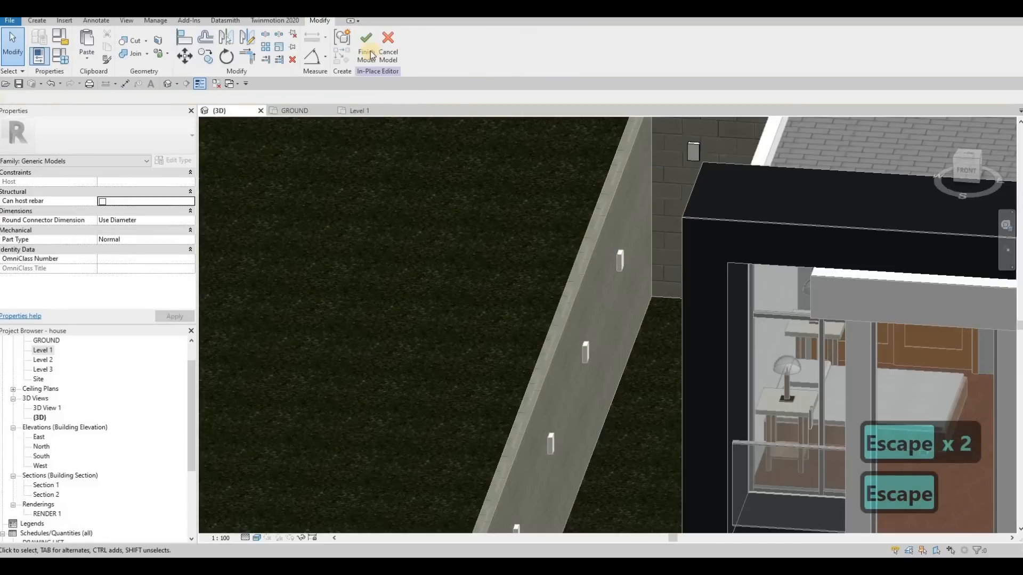
pyautogui.press('a')
pyautogui.click(691, 154)
pyautogui.press('s')
pyautogui.scroll(-3, 672, 178)
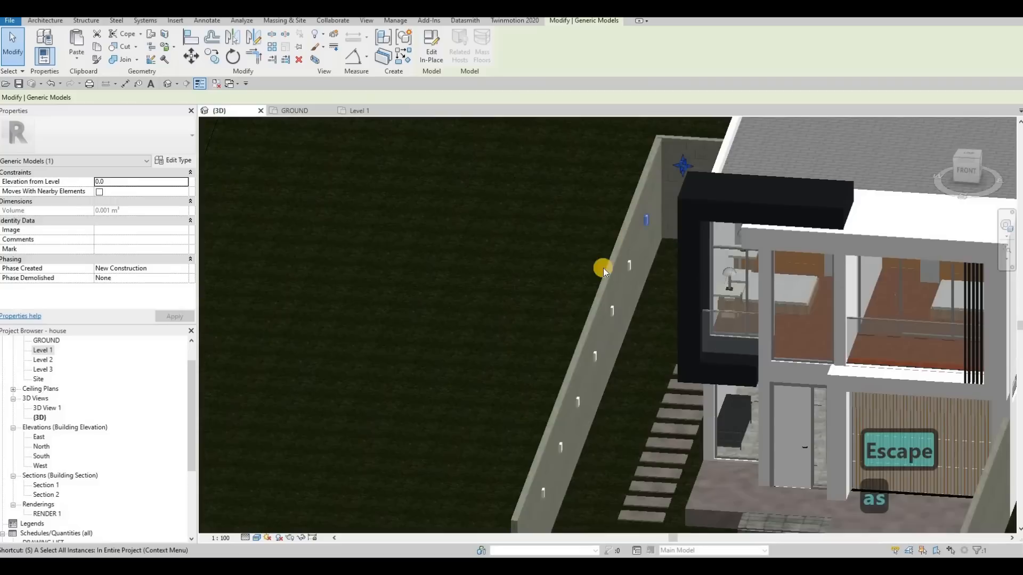
pyautogui.scroll(-3, 561, 332)
pyautogui.press('Escape')
pyautogui.scroll(5, 513, 359)
pyautogui.press('Escape')
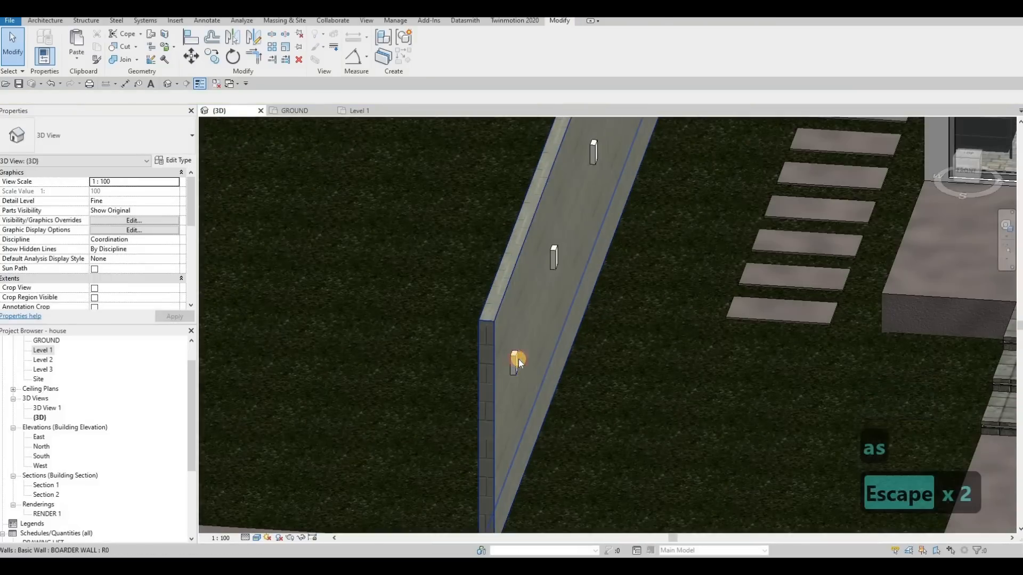
# Step: Copy the frontmost fixture on the side boundary wall to a free spot just beside it
pyautogui.click(518, 360)
pyautogui.press('c')
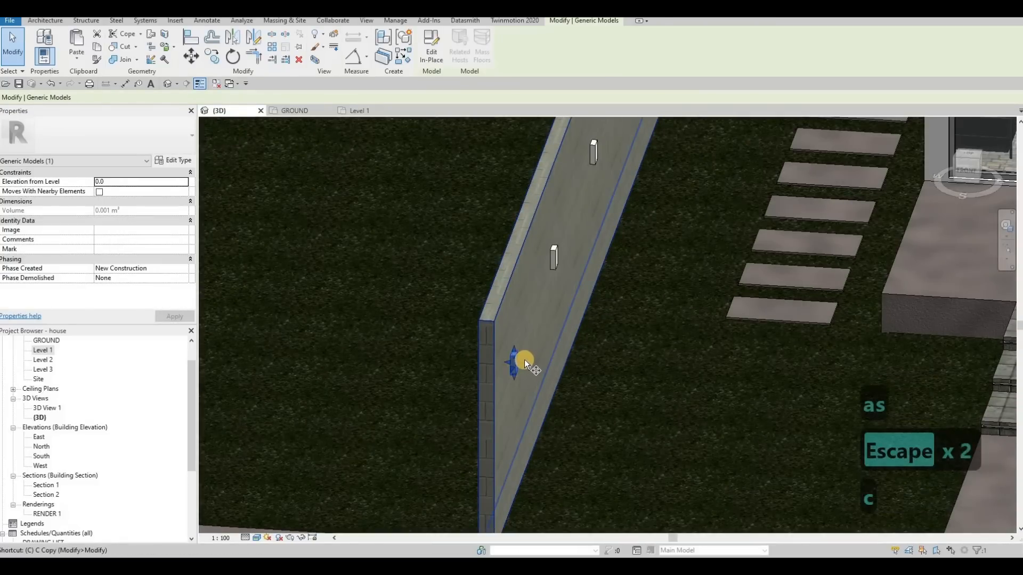
pyautogui.press('o')
pyautogui.click(527, 330)
pyautogui.click(525, 334)
pyautogui.press('Escape')
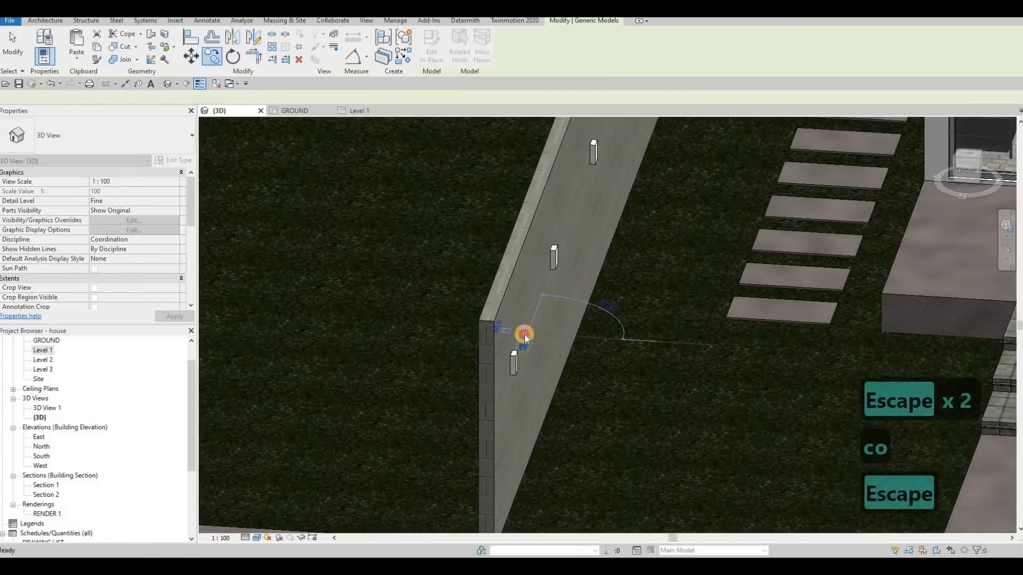
pyautogui.press('Escape')
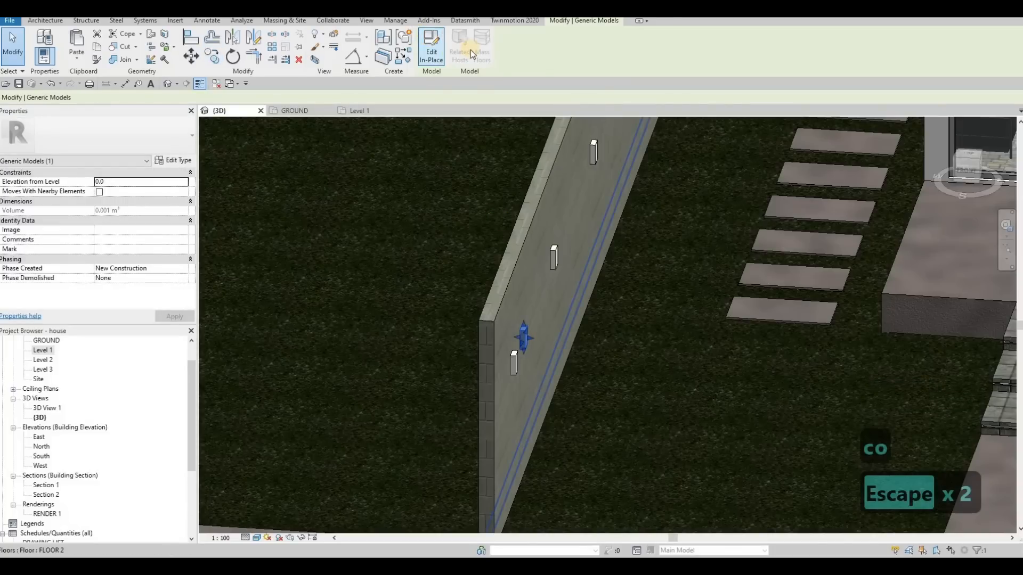
# Step: Edit the new fixture copy in place and rehost its extrusion onto the inner face of the opposite boundary wall by the driveway
pyautogui.click(432, 48)
pyautogui.click(527, 341)
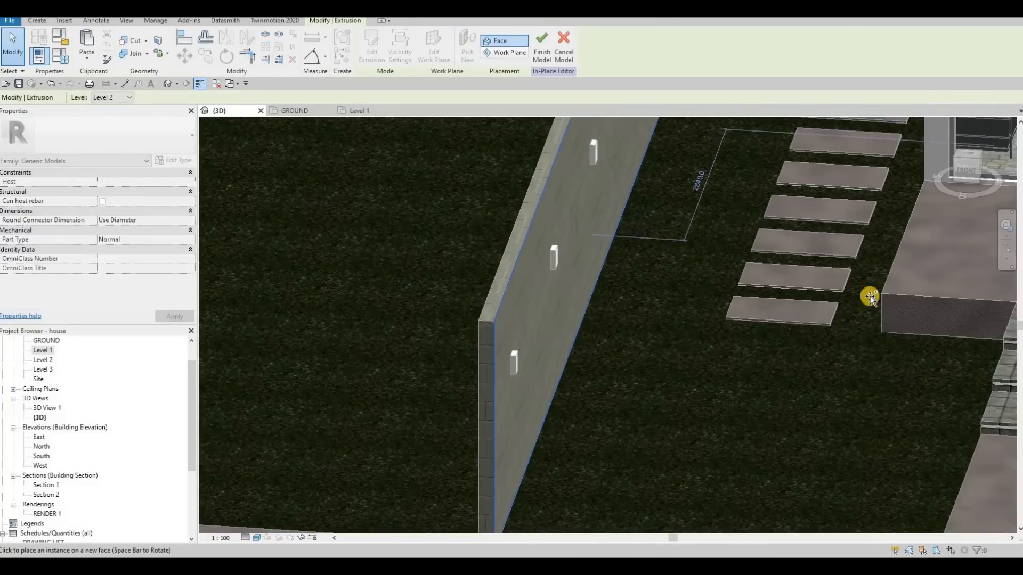
pyautogui.scroll(-3, 874, 299)
pyautogui.keyDown('shift'); pyautogui.moveTo(1009, 291); pyautogui.dragTo(913, 229, button='middle'); pyautogui.keyUp('shift')
pyautogui.click(923, 231)
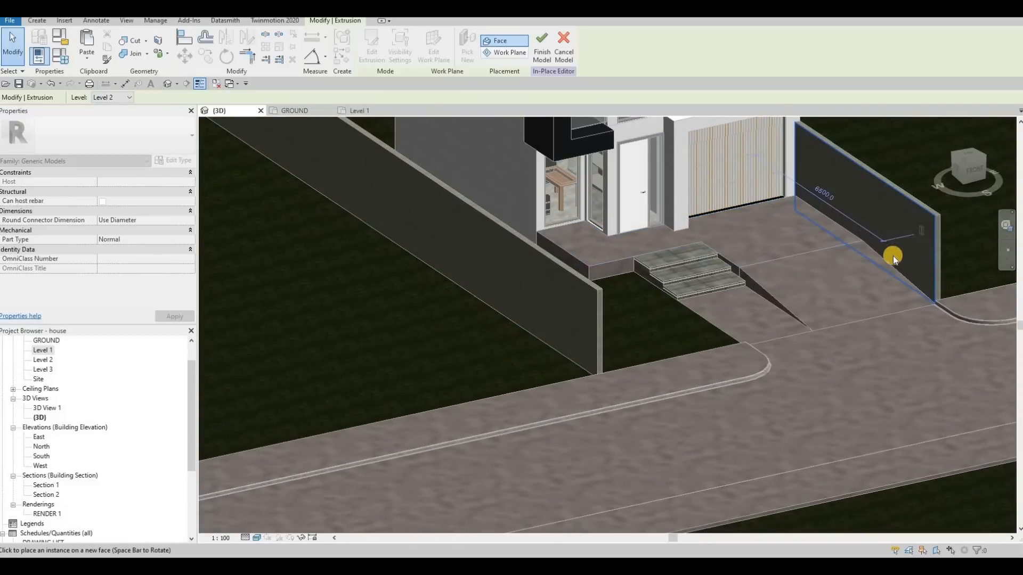
pyautogui.press('Escape')
pyautogui.press('Escape')
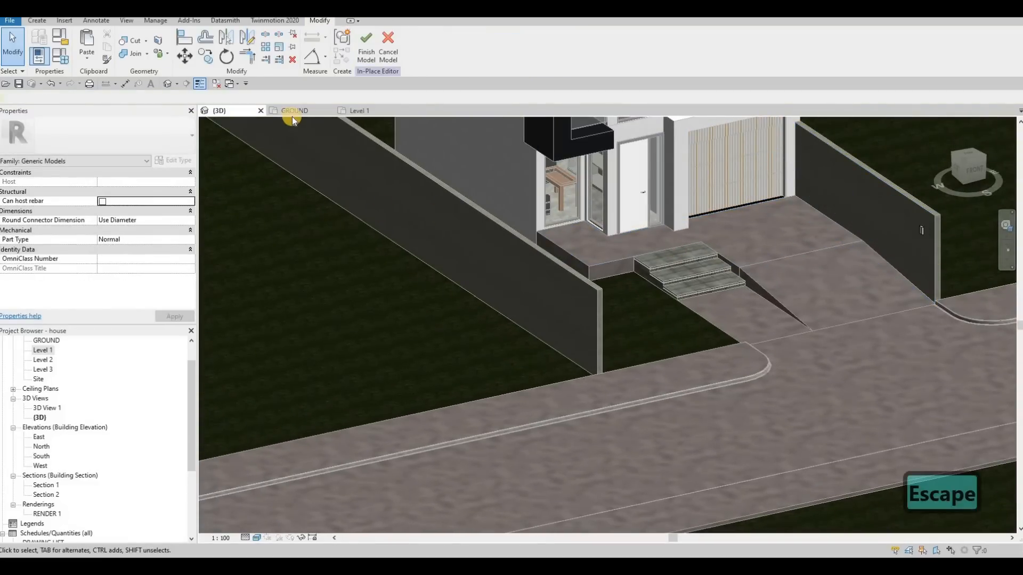
pyautogui.keyDown('shift'); pyautogui.moveTo(480, 241); pyautogui.dragTo(578, 308, button='middle'); pyautogui.keyUp('shift')
pyautogui.scroll(4, 577, 308)
pyautogui.click(372, 47)
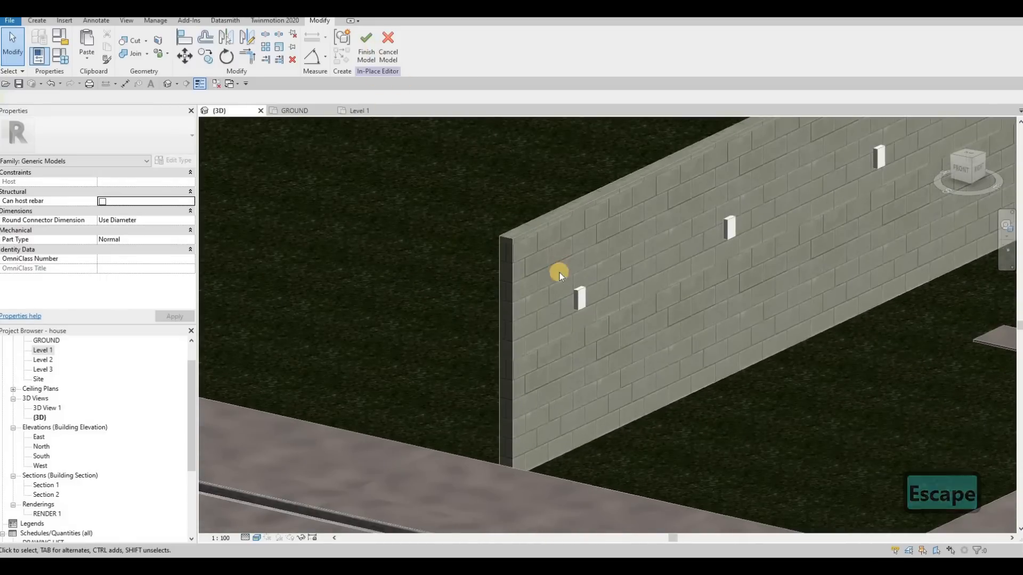
# Step: Open the Level 1 floor plan at the front ends of the two side boundary walls, with nothing selected
pyautogui.click(576, 294)
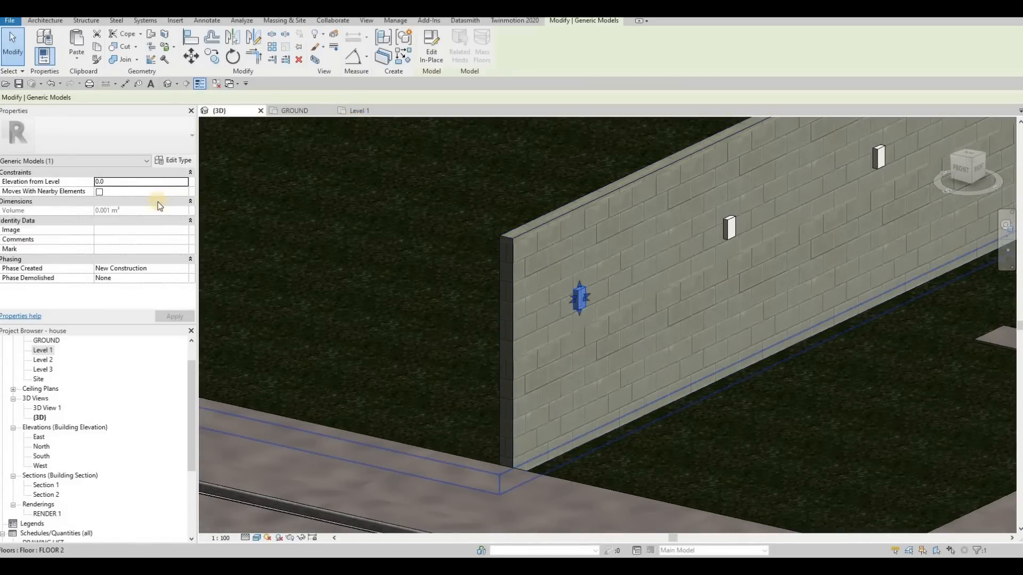
pyautogui.click(309, 110)
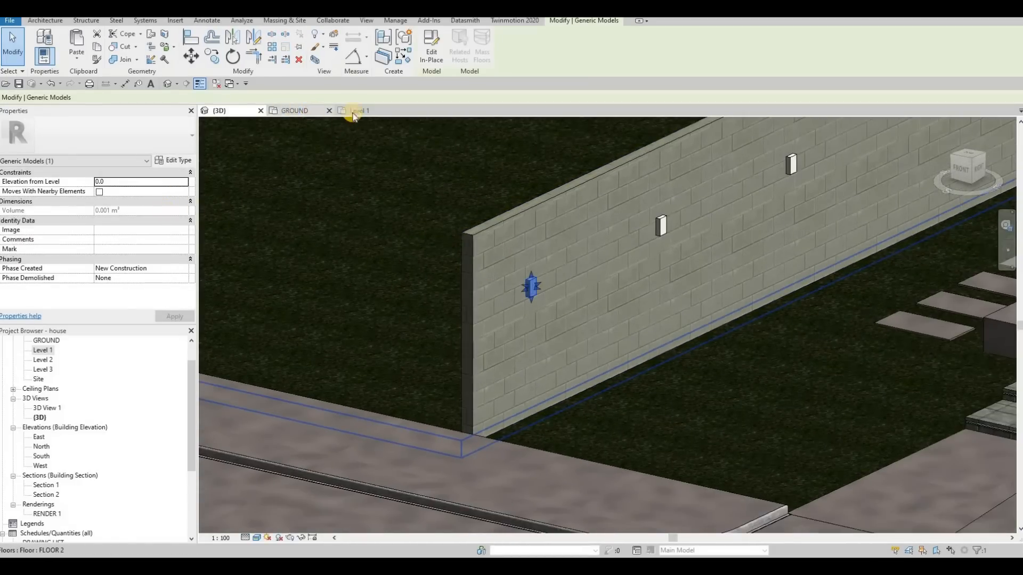
pyautogui.click(373, 110)
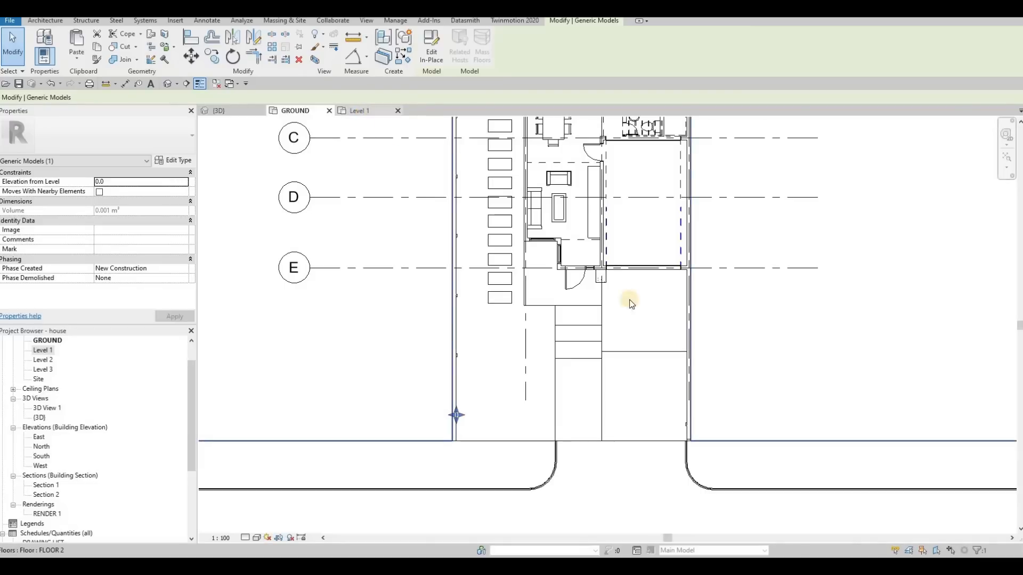
pyautogui.scroll(-3, 541, 261)
pyautogui.moveTo(596, 313); pyautogui.dragTo(597, 122, button='middle')
pyautogui.scroll(-2, 612, 315)
pyautogui.moveTo(666, 525); pyautogui.dragTo(653, 374, button='middle')
pyautogui.scroll(3, 546, 362)
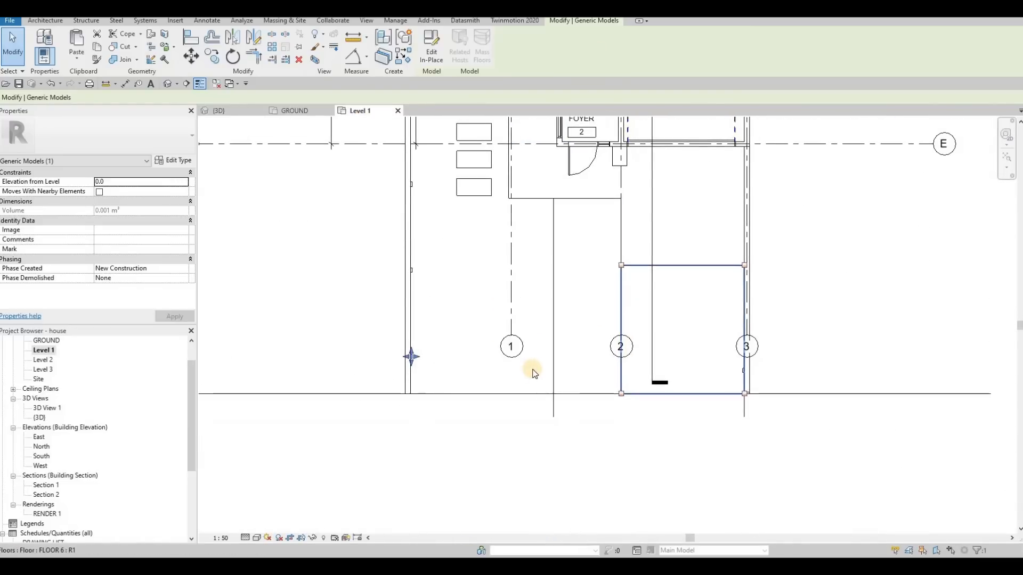
pyautogui.press('Escape')
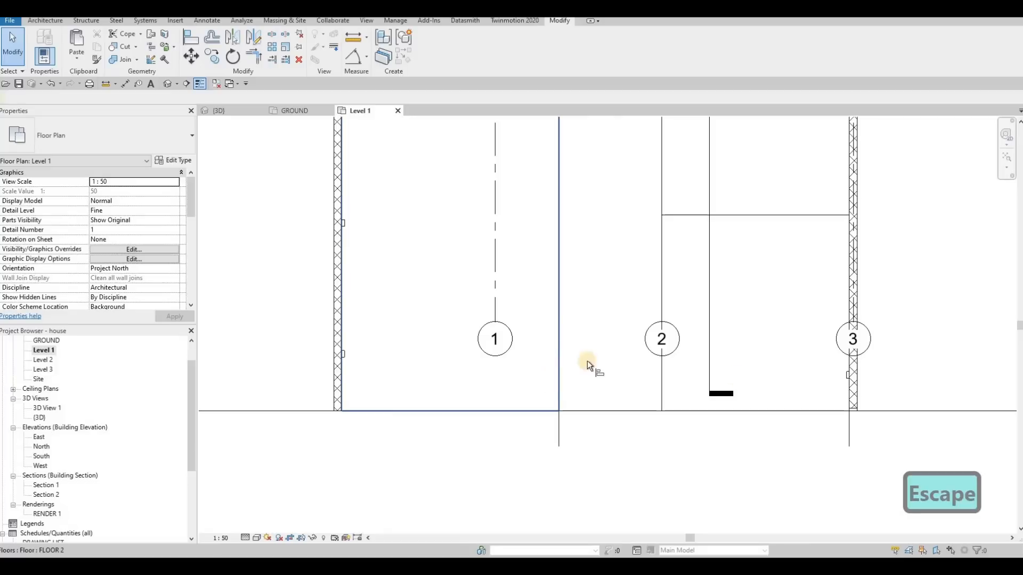
# Step: Align the rear edge of the driveway wall's fixture with the rear edge of the frontmost fixture on the opposite wall
pyautogui.press('a')
pyautogui.press('l')
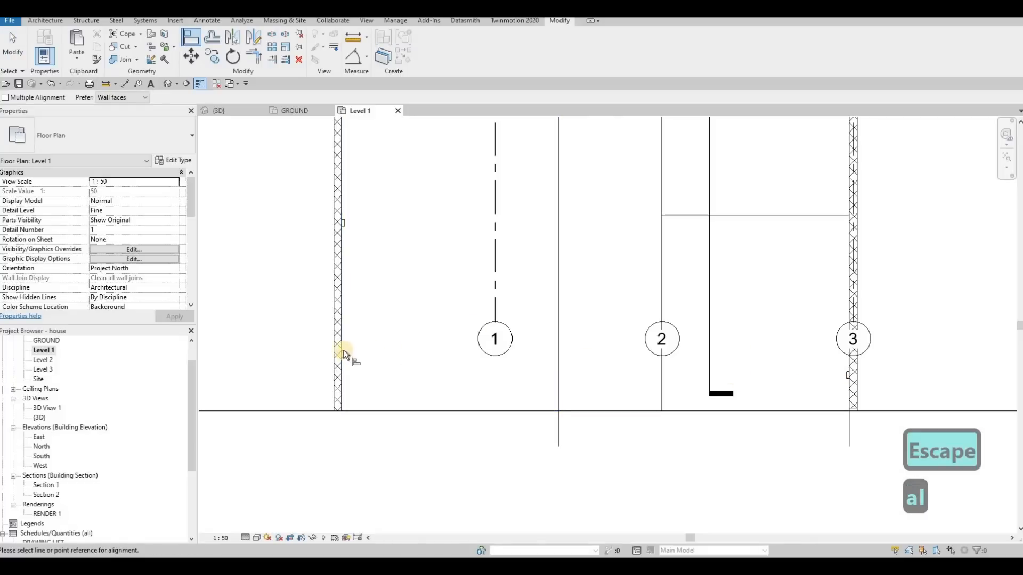
pyautogui.scroll(5, 344, 357)
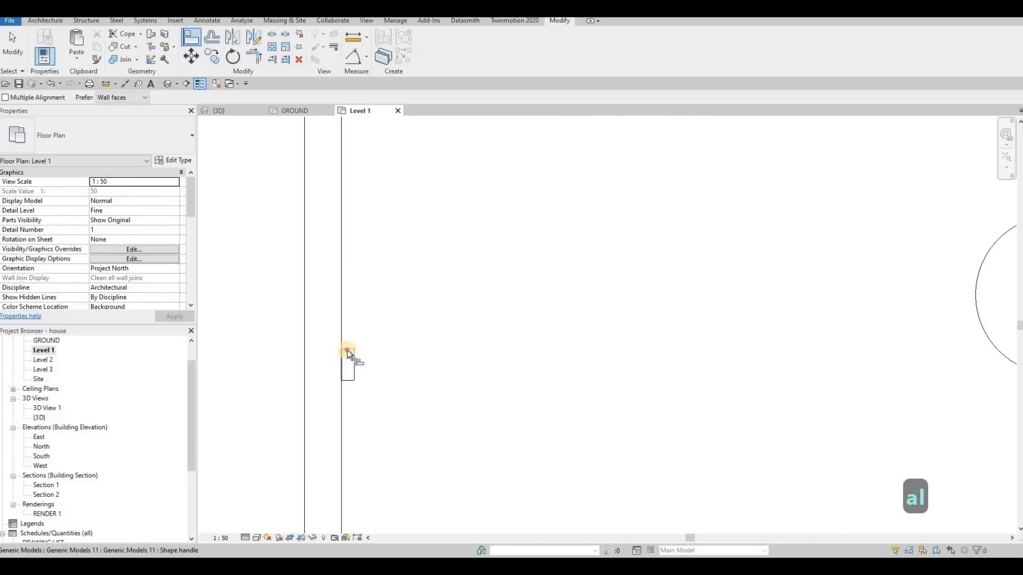
pyautogui.scroll(-5, 735, 366)
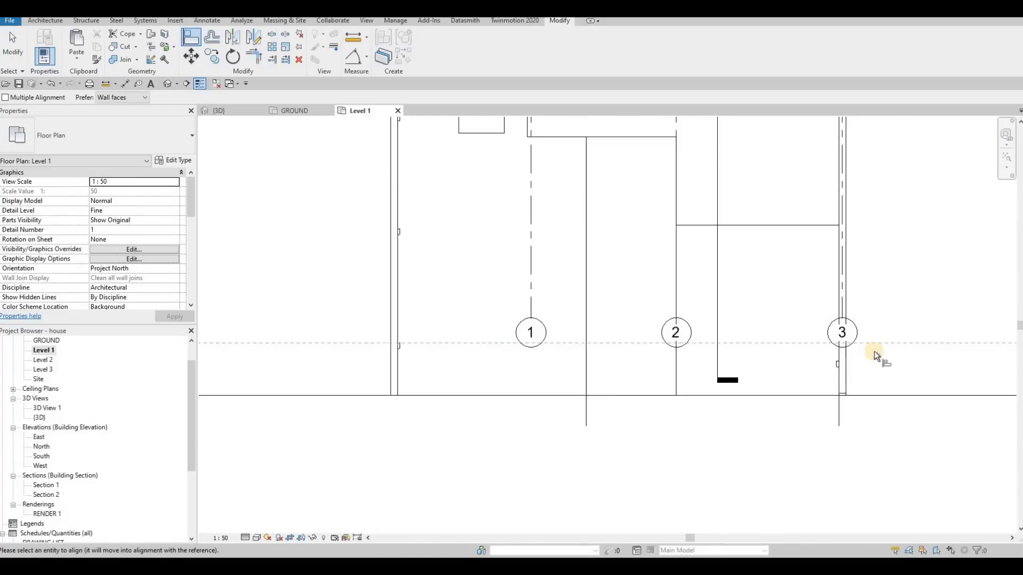
pyautogui.scroll(4, 874, 350)
pyautogui.click(869, 347)
pyautogui.scroll(-4, 396, 333)
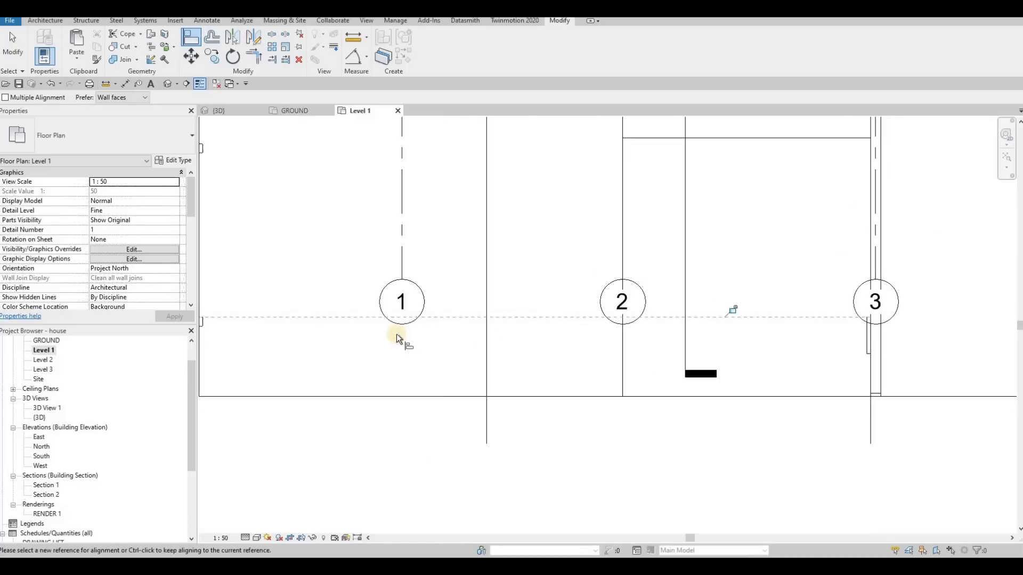
# Step: Align the driveway wall fixture's front edge with that of the opposite frontmost fixture and end the alignment
pyautogui.scroll(4, 397, 336)
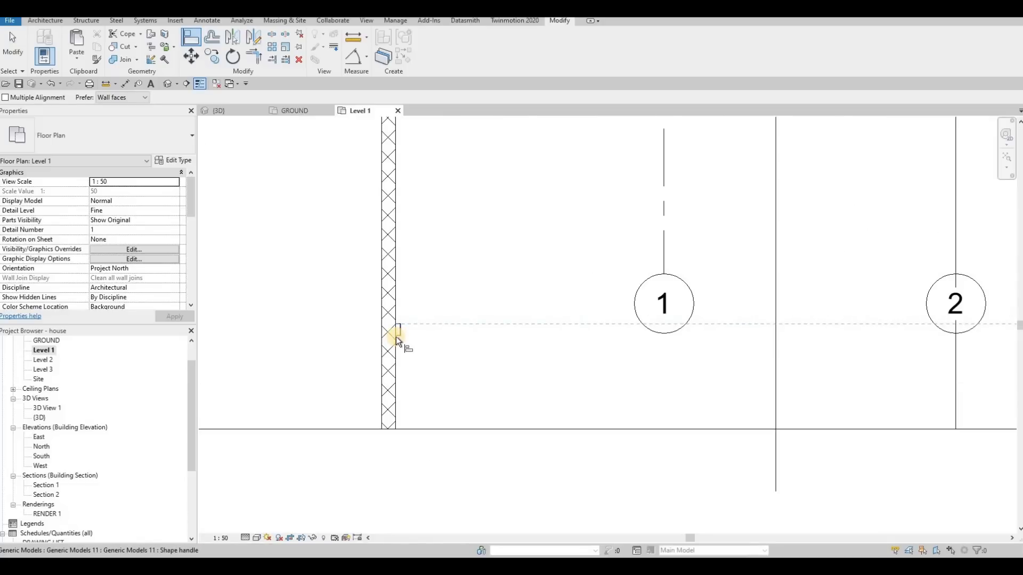
pyautogui.press('Tab')
pyautogui.scroll(-4, 834, 365)
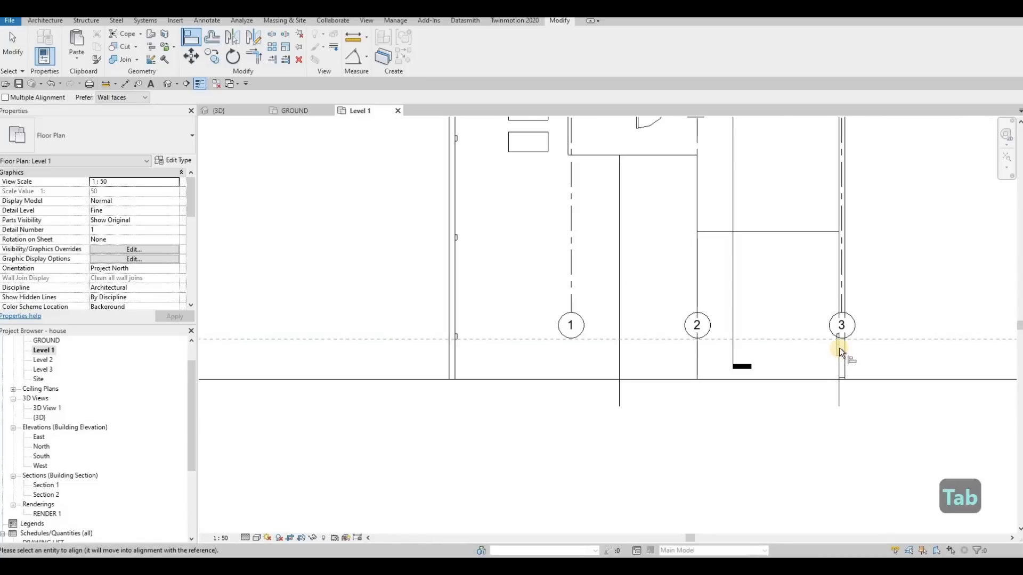
pyautogui.scroll(3, 839, 347)
pyautogui.click(839, 347)
pyautogui.scroll(-3, 836, 332)
pyautogui.press('Escape')
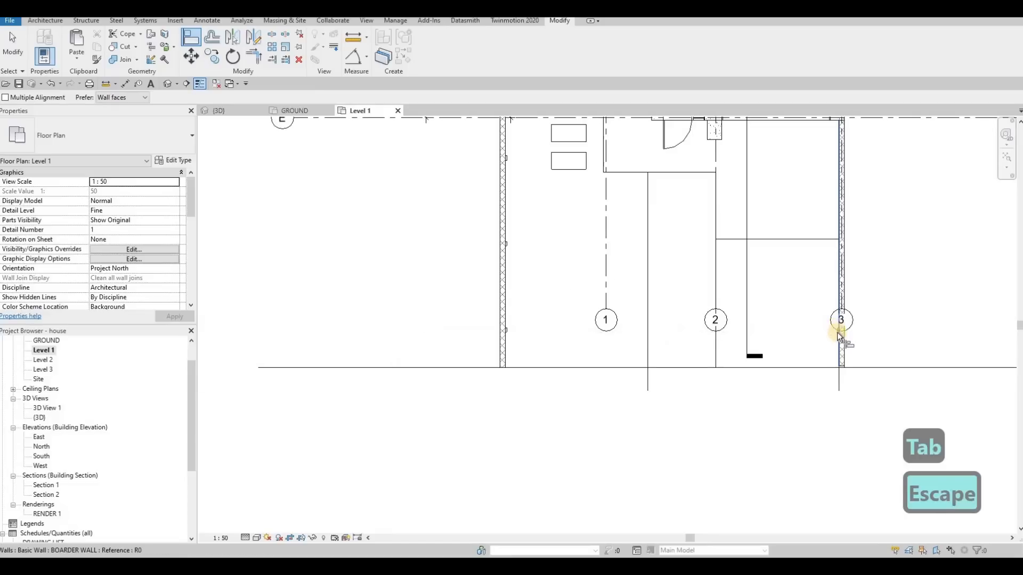
pyautogui.press('Escape')
# Step: Copy the driveway wall's fixture twice toward the garage at 2500 mm spacing
pyautogui.click(838, 334)
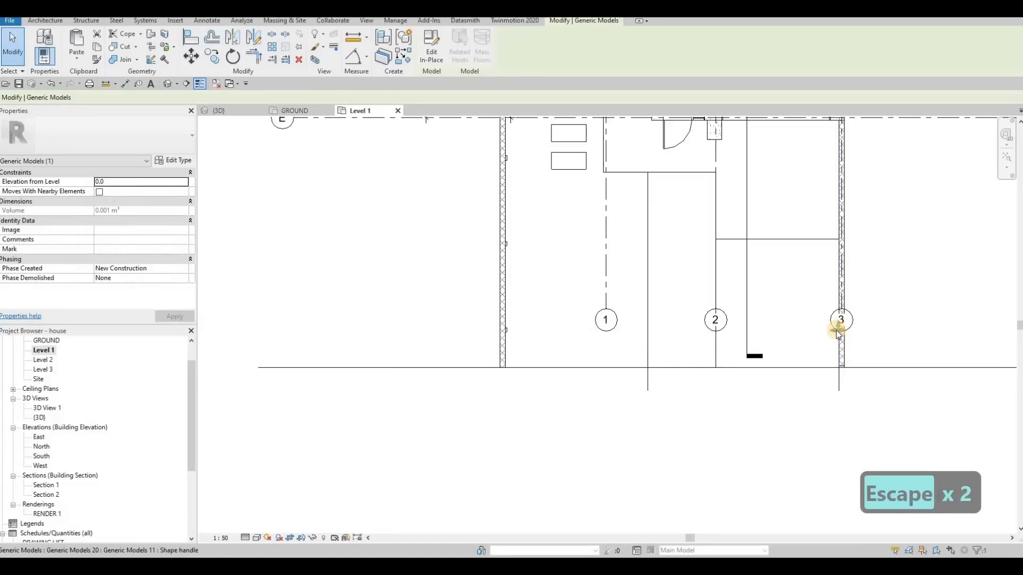
pyautogui.press('c')
pyautogui.press('o')
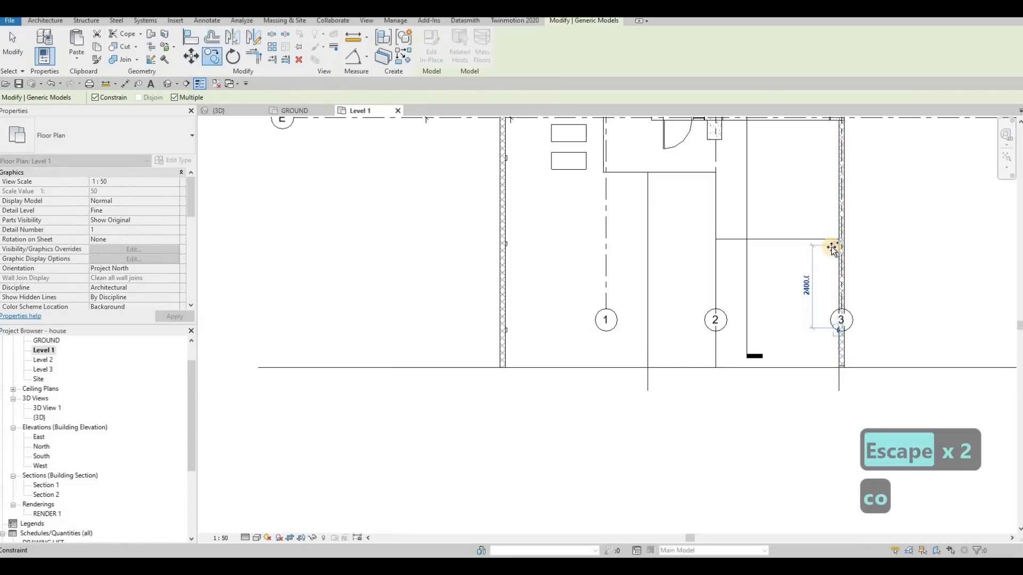
pyautogui.write('2500')
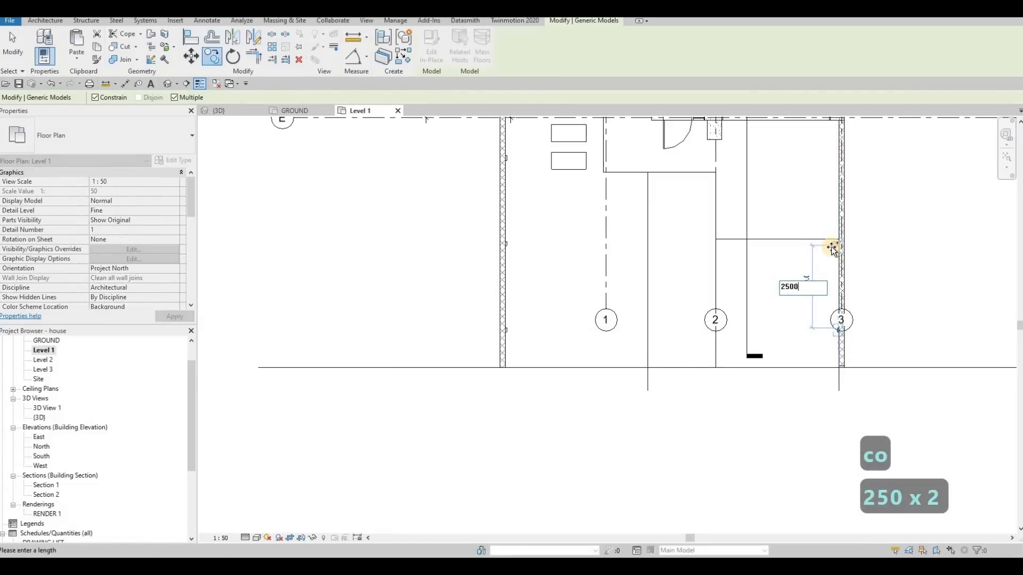
pyautogui.press('Return')
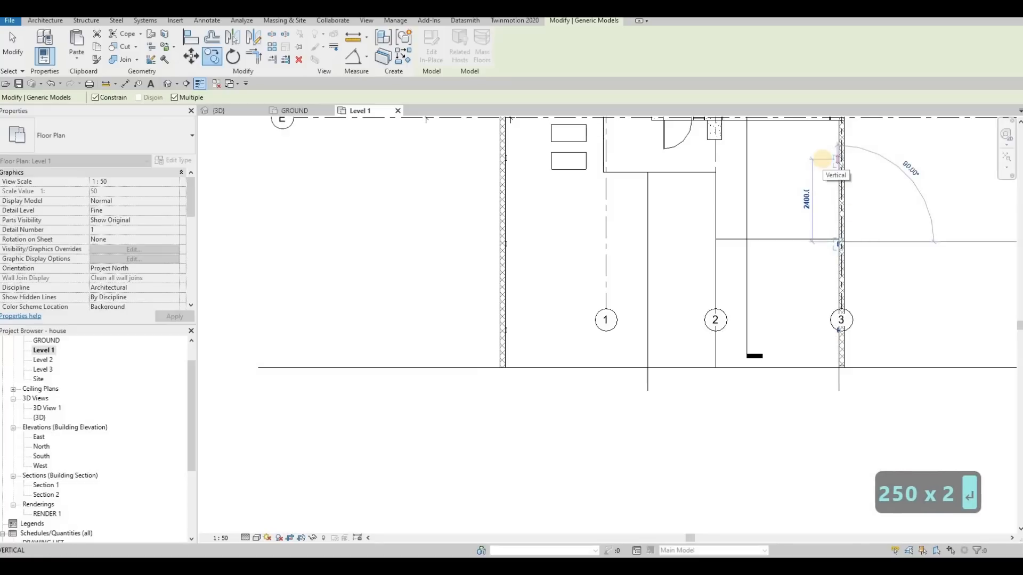
pyautogui.write('2500')
pyautogui.press('Return')
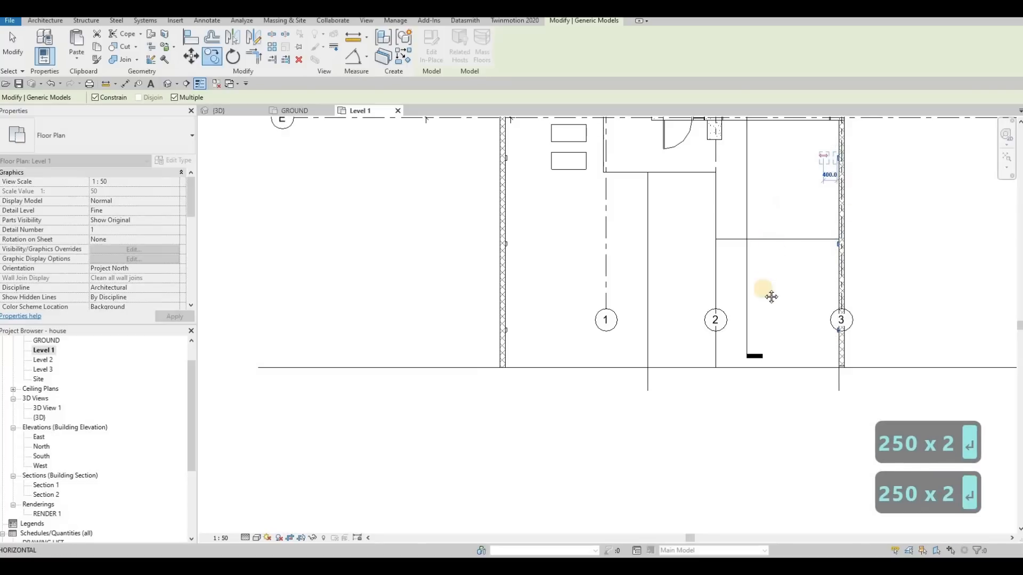
pyautogui.scroll(-2, 758, 290)
pyautogui.press('Escape')
pyautogui.press('Escape')
pyautogui.scroll(-3, 639, 262)
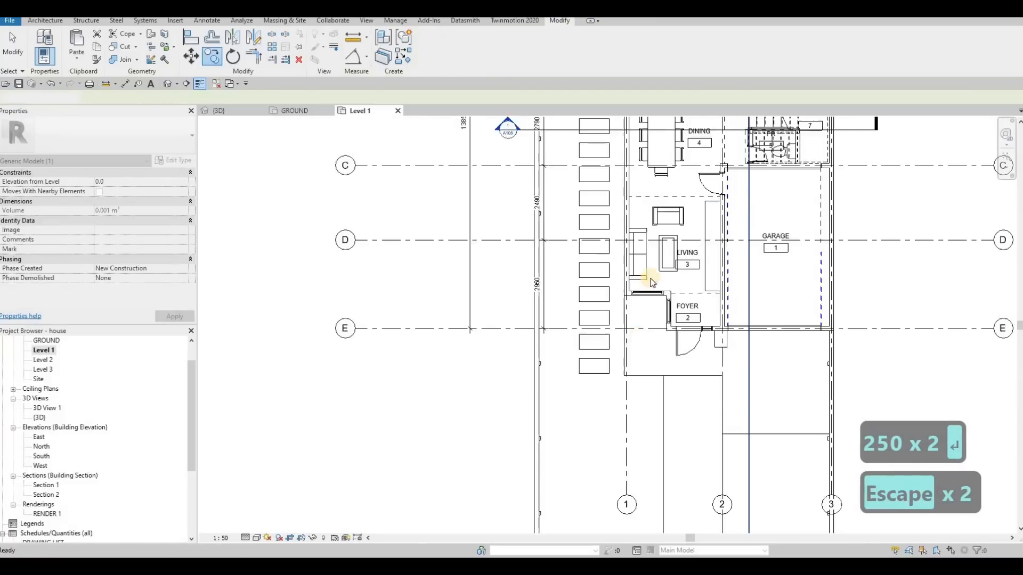
# Step: Copy the fixture on the rear boundary wall twice along the backyard at 2500 mm spacing and end the copying
pyautogui.scroll(5, 602, 157)
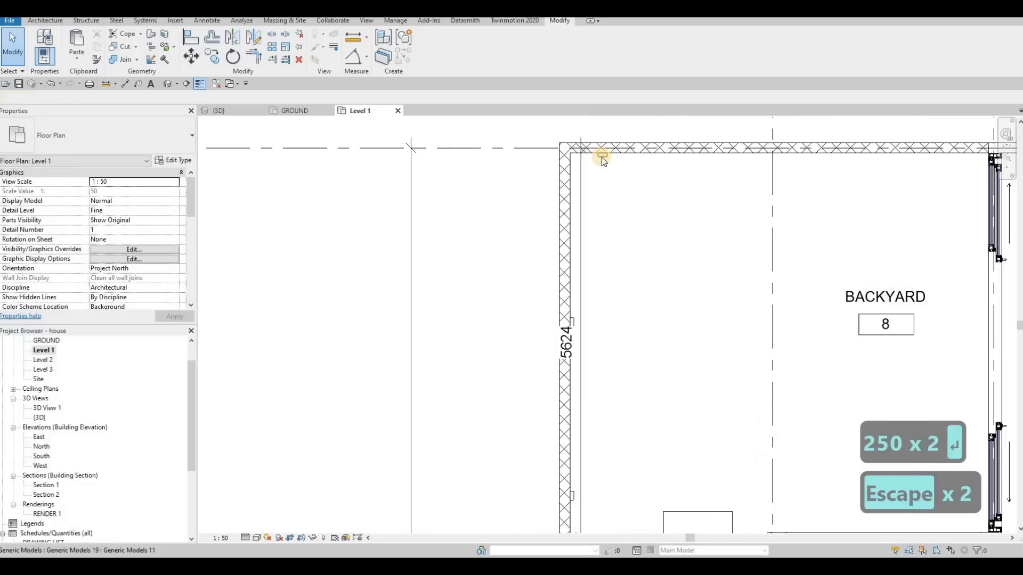
pyautogui.click(602, 158)
pyautogui.press('c')
pyautogui.press('o')
pyautogui.click(602, 156)
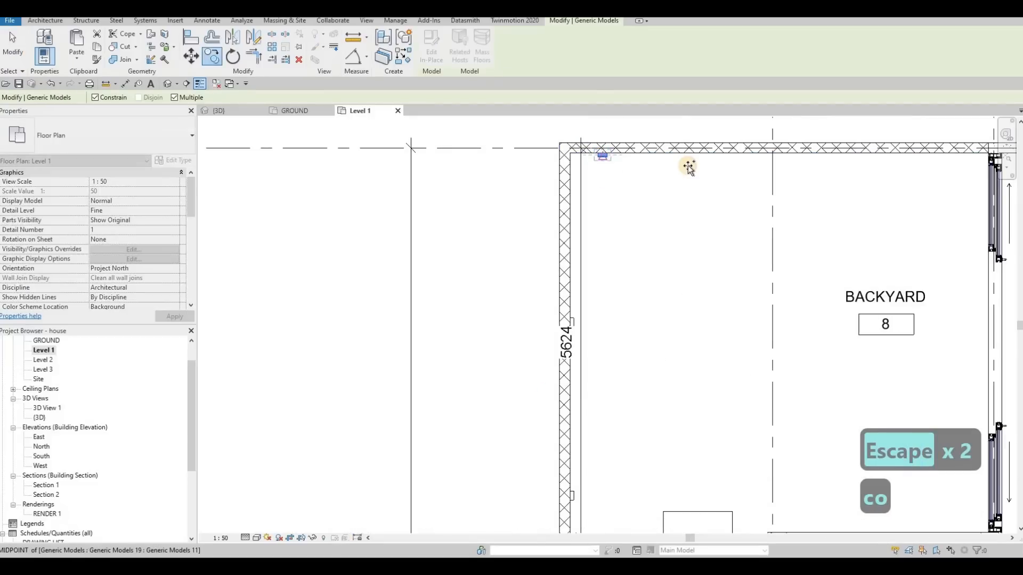
pyautogui.write('2500')
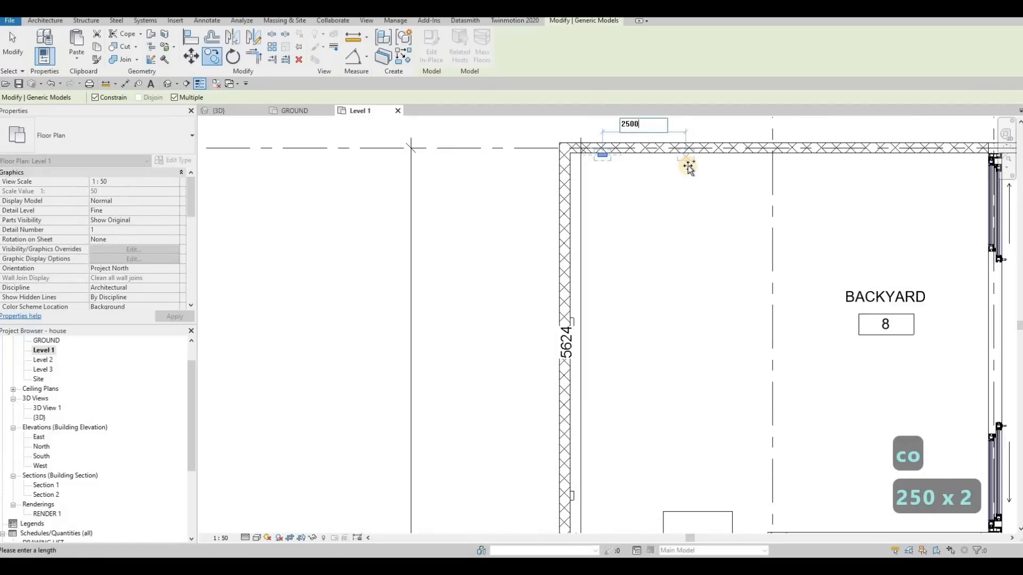
pyautogui.press('Return')
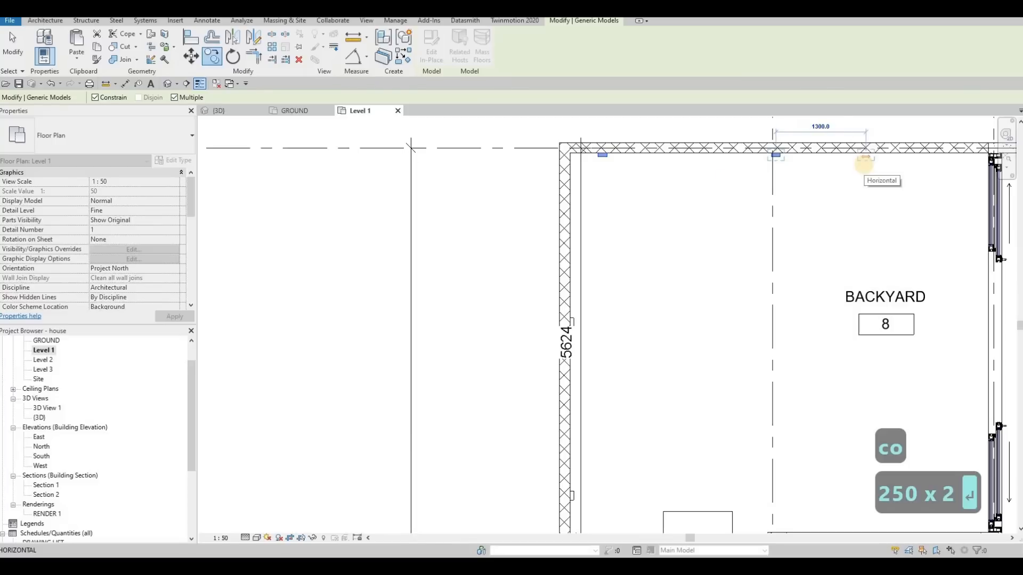
pyautogui.write('2500')
pyautogui.press('Return')
pyautogui.press('Escape')
pyautogui.press('Escape')
pyautogui.scroll(-2, 809, 207)
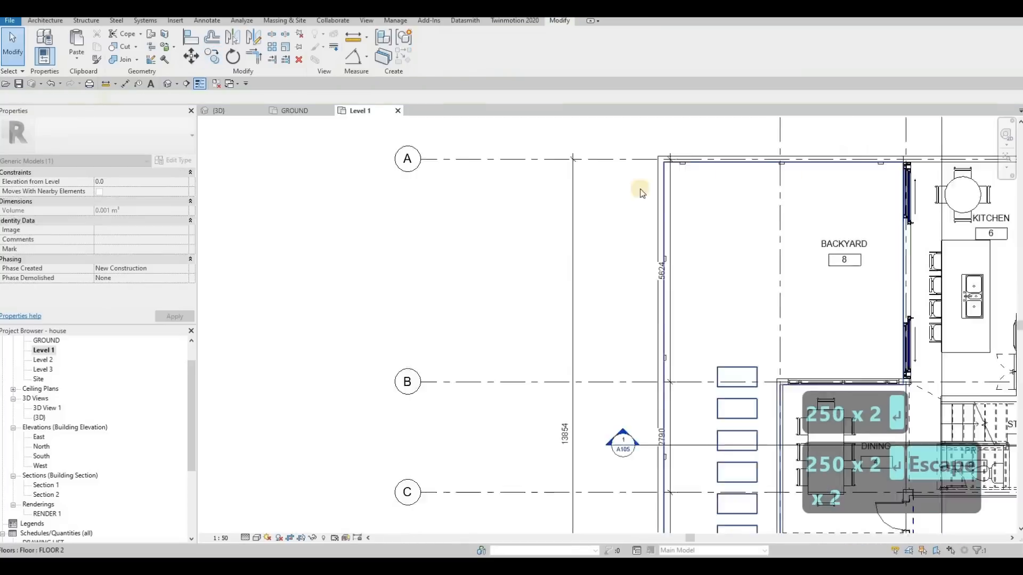
pyautogui.scroll(-2, 393, 141)
pyautogui.press('Escape')
# Step: In the 3D view, align the top of the driveway wall's front fixture with the top of the opposite wall's frontmost fixture
pyautogui.click(218, 110)
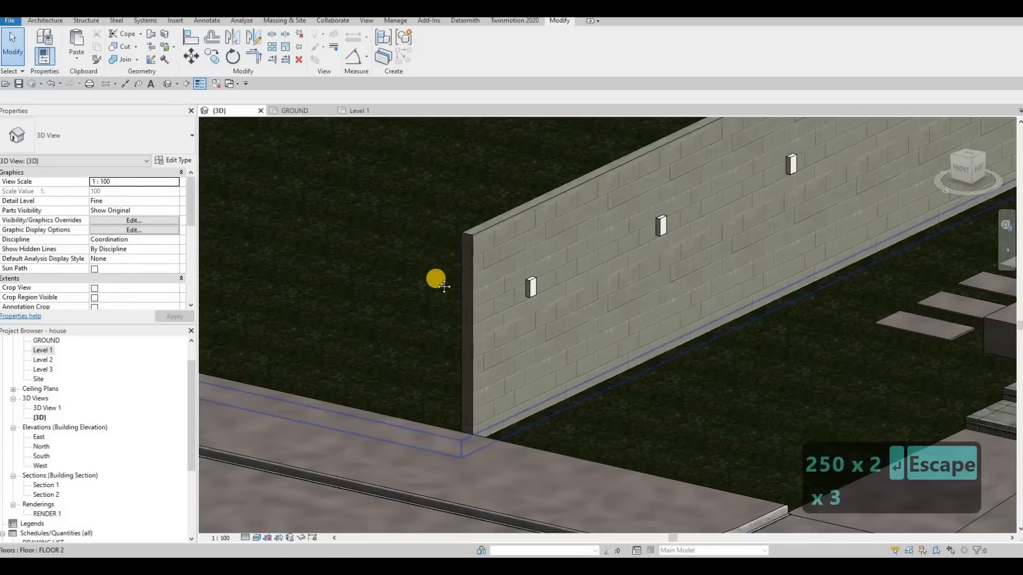
pyautogui.keyDown('shift'); pyautogui.moveTo(445, 286); pyautogui.dragTo(418, 284, button='middle'); pyautogui.keyUp('shift')
pyautogui.scroll(5, 417, 284)
pyautogui.press('a')
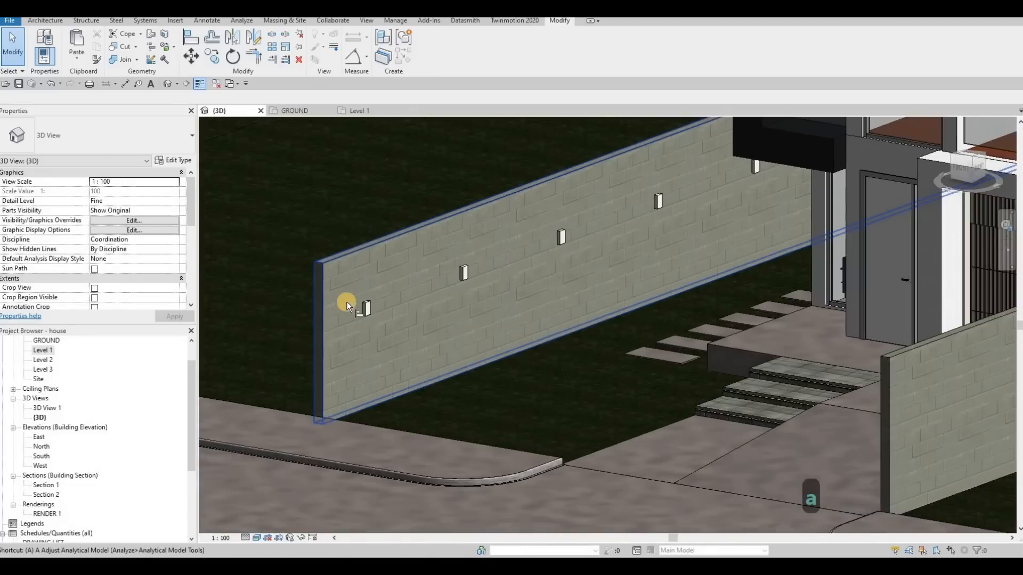
pyautogui.press('l')
pyautogui.scroll(4, 396, 302)
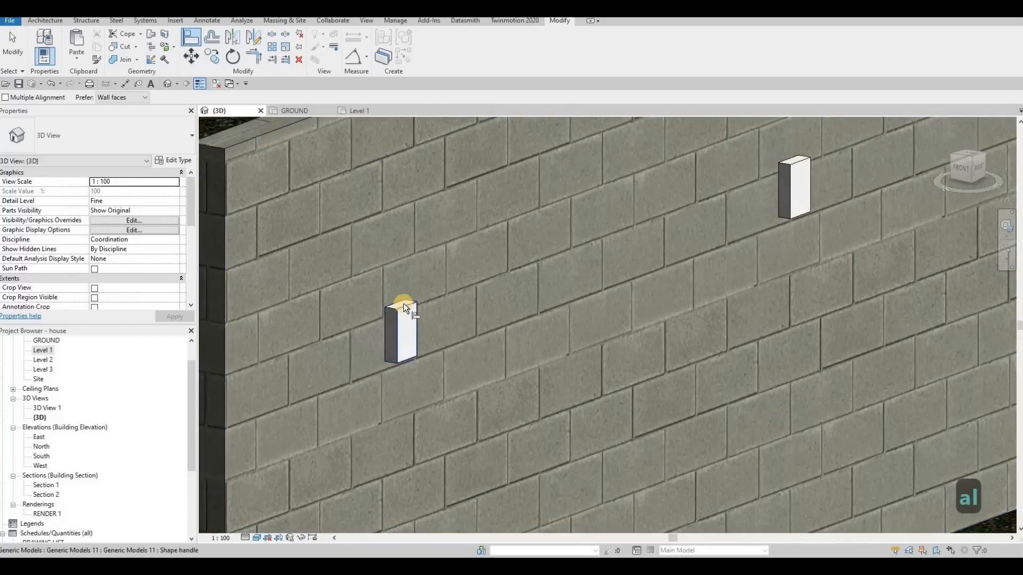
pyautogui.press('Tab')
pyautogui.click(405, 304)
pyautogui.scroll(-7, 651, 326)
pyautogui.keyDown('shift'); pyautogui.moveTo(843, 345); pyautogui.dragTo(868, 267, button='middle'); pyautogui.keyUp('shift')
pyautogui.scroll(6, 852, 276)
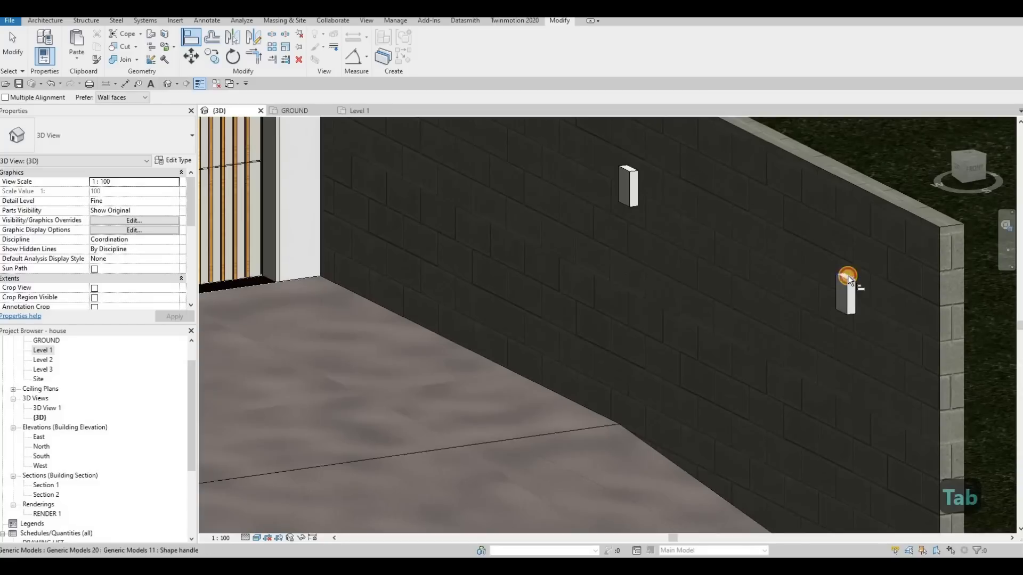
pyautogui.click(848, 276)
pyautogui.keyDown('shift'); pyautogui.moveTo(620, 304); pyautogui.dragTo(573, 324, button='middle'); pyautogui.keyUp('shift')
pyautogui.press('Escape')
# Step: Align the bottom of the driveway wall's front fixture with the bottom of the second fixture on the opposite wall
pyautogui.press('a')
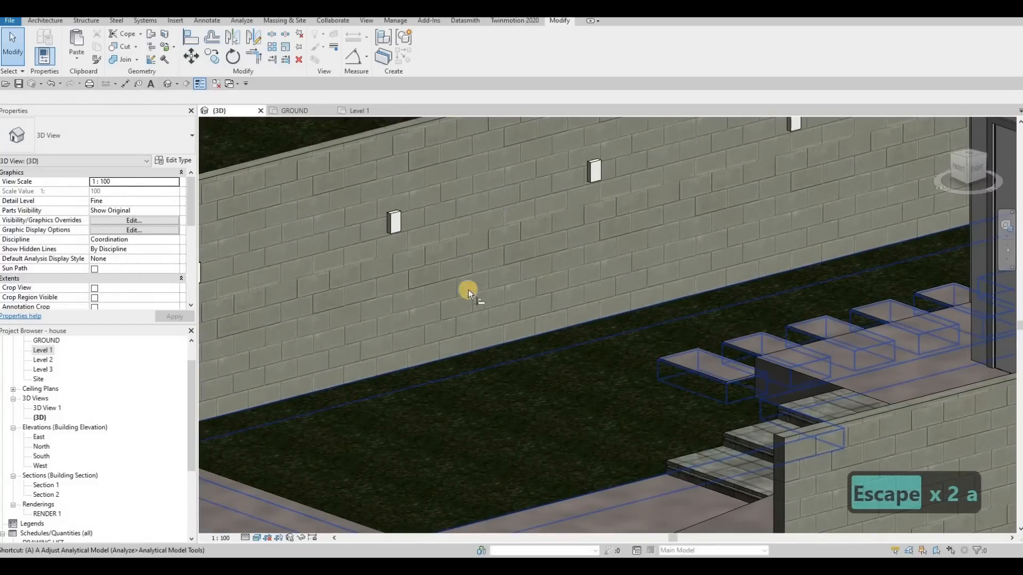
pyautogui.press('l')
pyautogui.scroll(5, 385, 229)
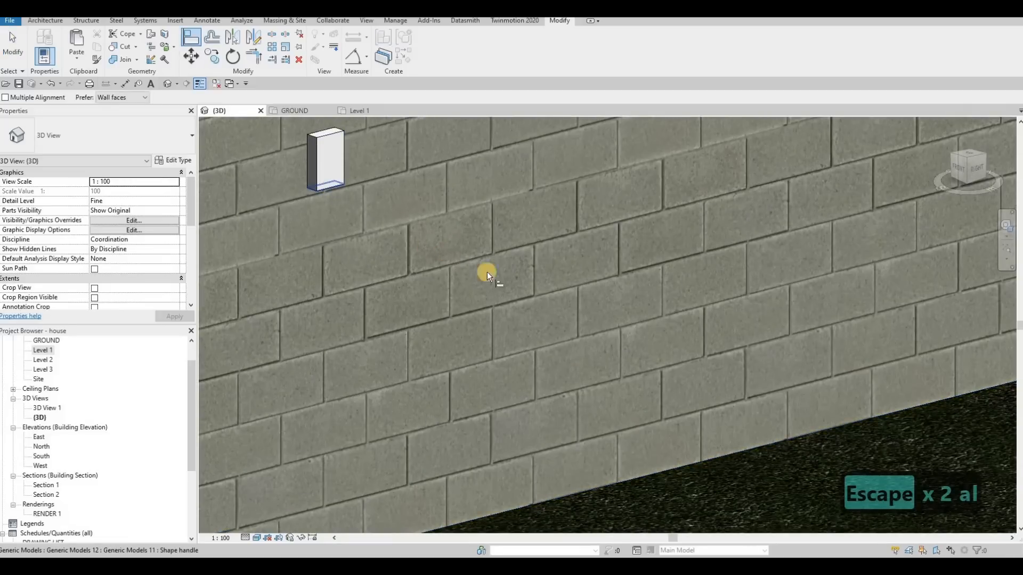
pyautogui.scroll(-5, 702, 179)
pyautogui.keyDown('shift'); pyautogui.moveTo(543, 287); pyautogui.dragTo(859, 317, button='middle'); pyautogui.keyUp('shift')
pyautogui.scroll(1, 702, 250)
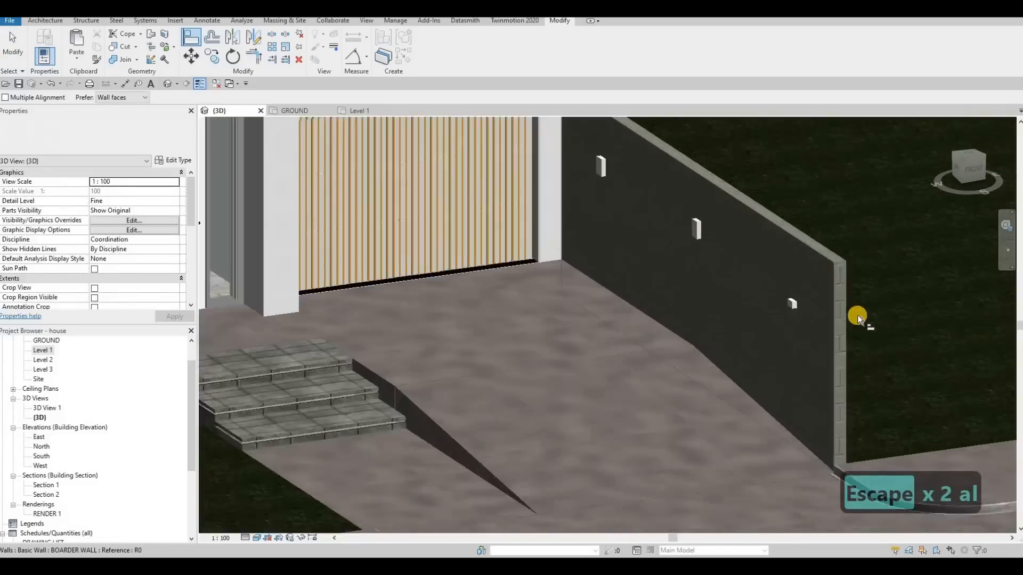
pyautogui.scroll(3, 733, 290)
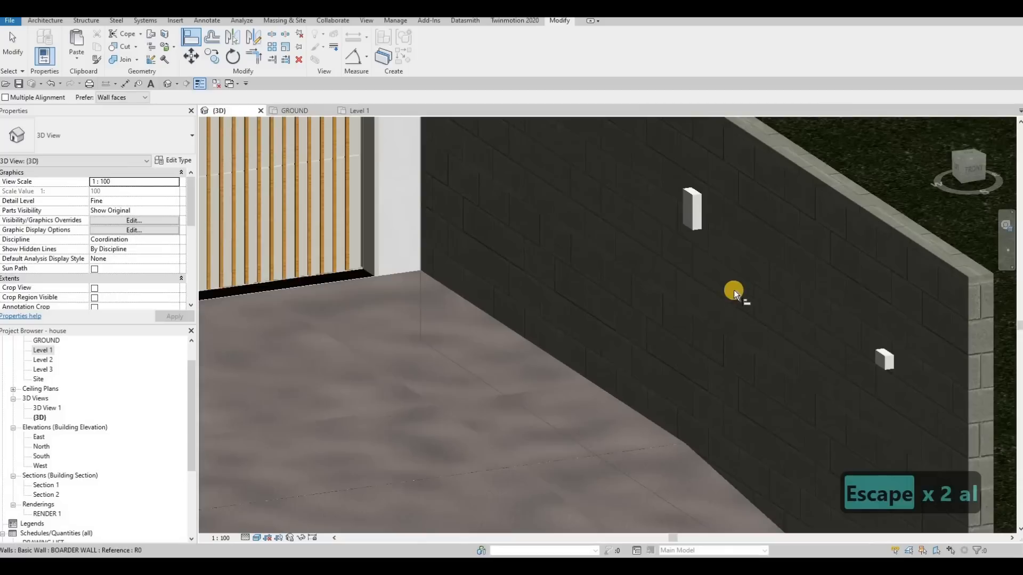
pyautogui.click(884, 368)
pyautogui.press('Escape')
pyautogui.press('Escape')
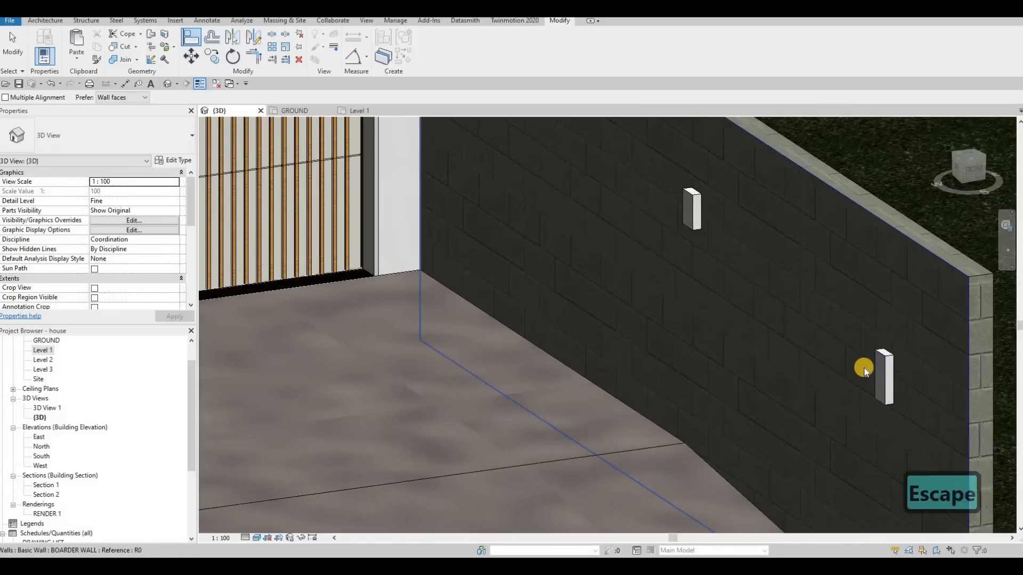
# Step: Try to align the top of the driveway wall's middle fixture with the top of its front fixture
pyautogui.press('a')
pyautogui.press('l')
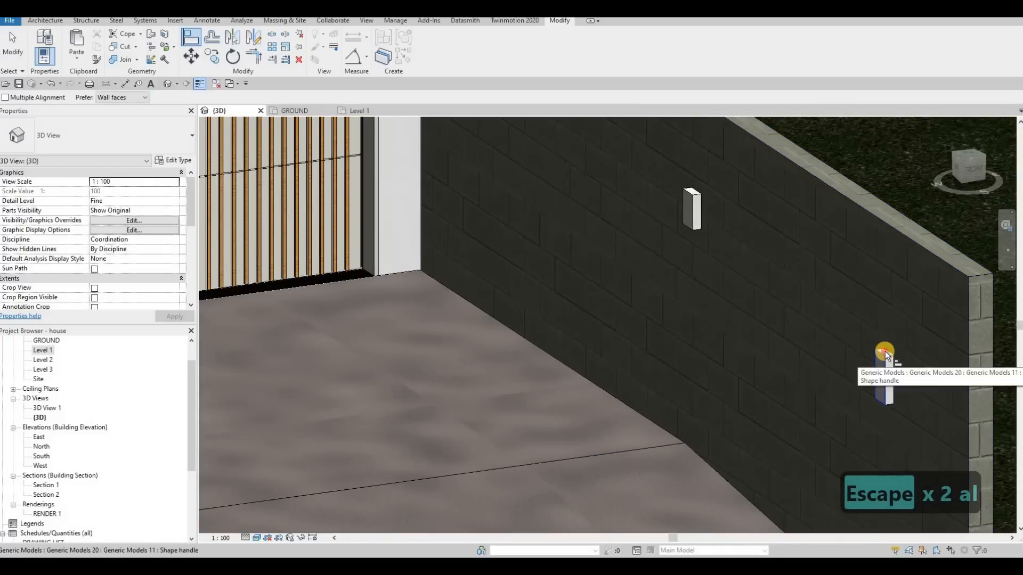
pyautogui.press('Tab')
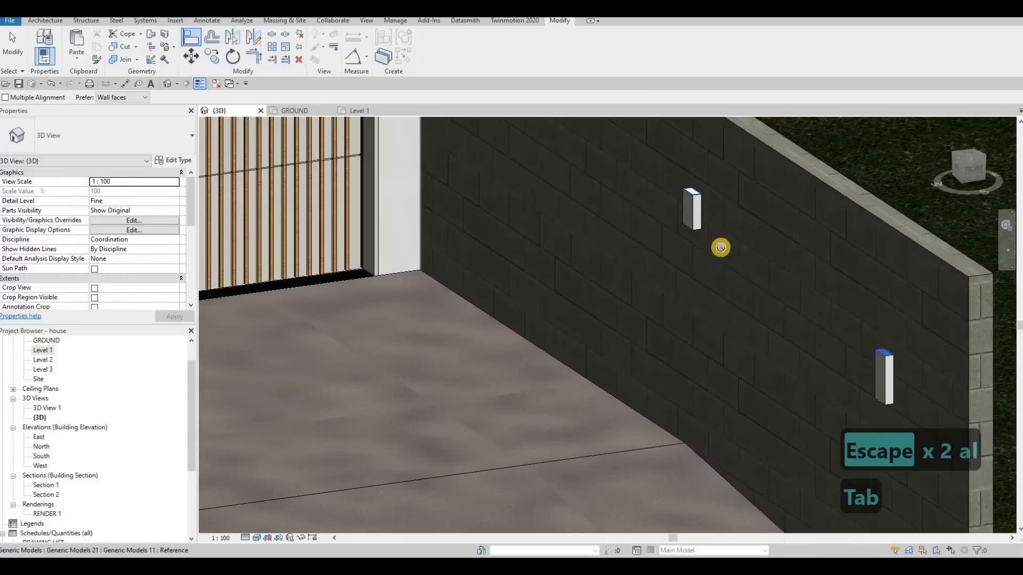
pyautogui.press('Escape')
pyautogui.press('Escape')
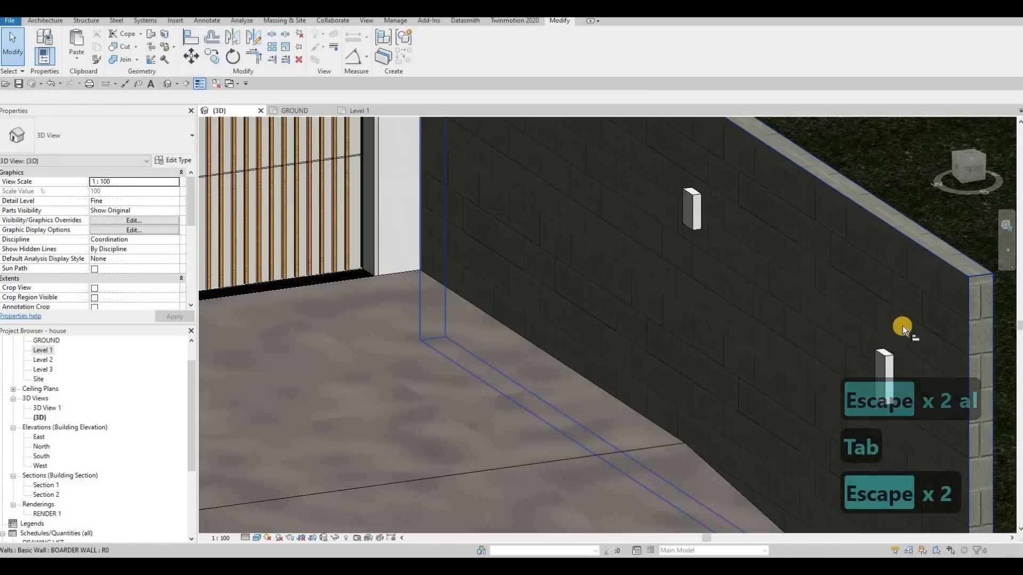
pyautogui.press('a')
pyautogui.press('l')
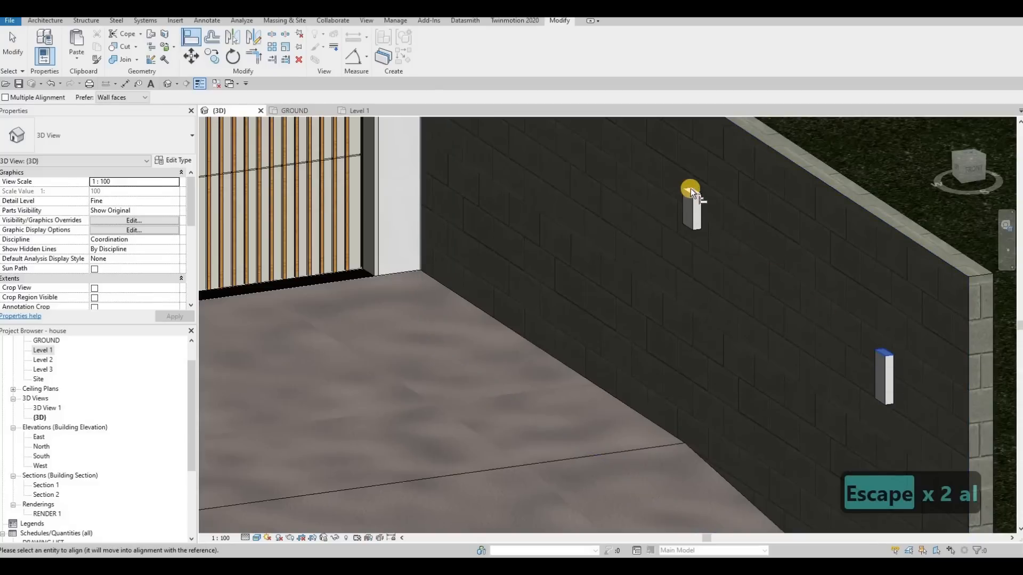
pyautogui.click(692, 190)
pyautogui.press('Escape')
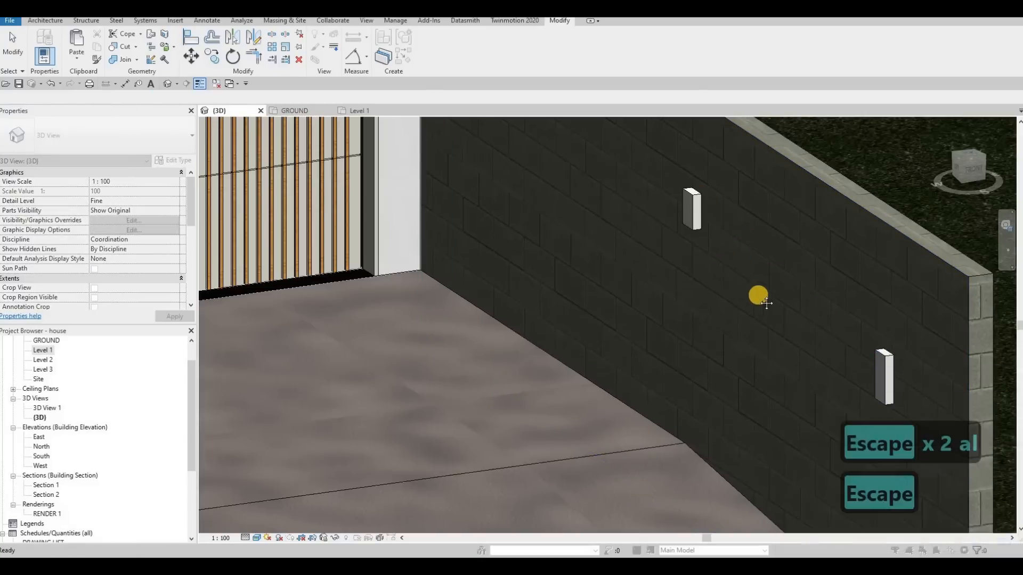
pyautogui.press('Escape')
# Step: Align the top of the driveway wall's middle fixture with the top of the second fixture on the opposite wall
pyautogui.scroll(-3, 766, 303)
pyautogui.keyDown('shift'); pyautogui.moveTo(713, 297); pyautogui.dragTo(622, 301, button='middle'); pyautogui.keyUp('shift')
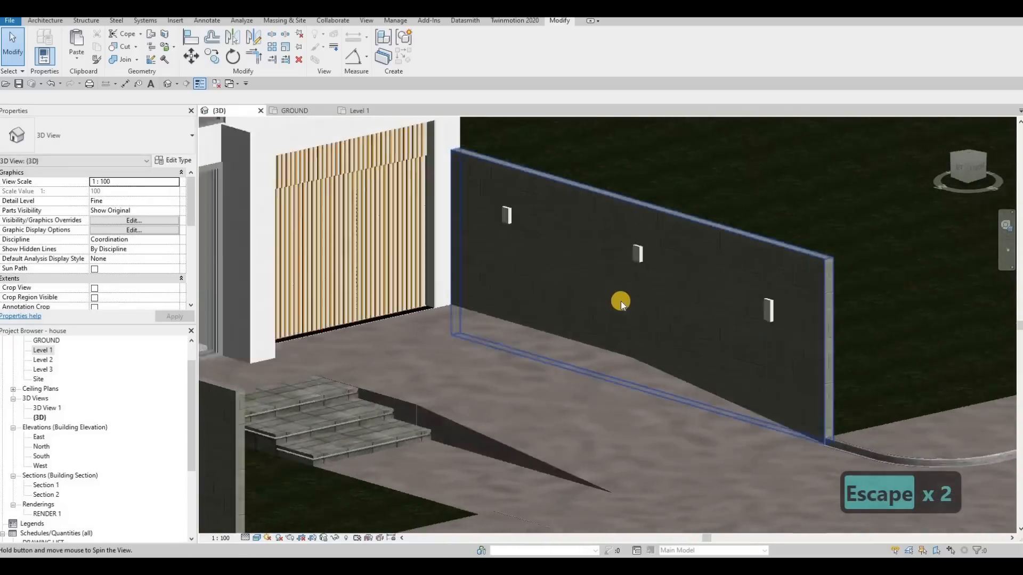
pyautogui.press('Escape')
pyautogui.press('Escape')
pyautogui.press('a')
pyautogui.press('l')
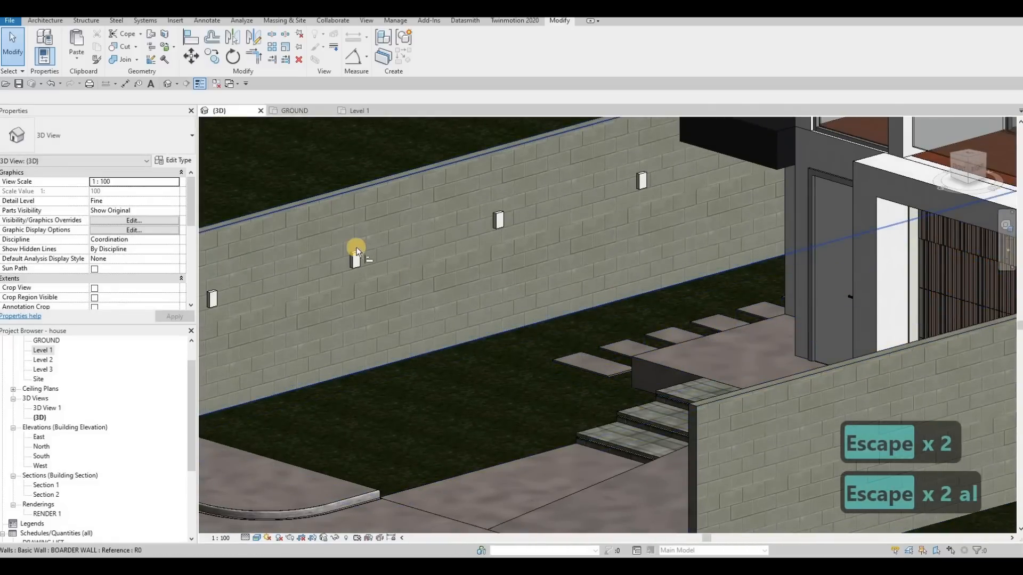
pyautogui.scroll(4, 356, 251)
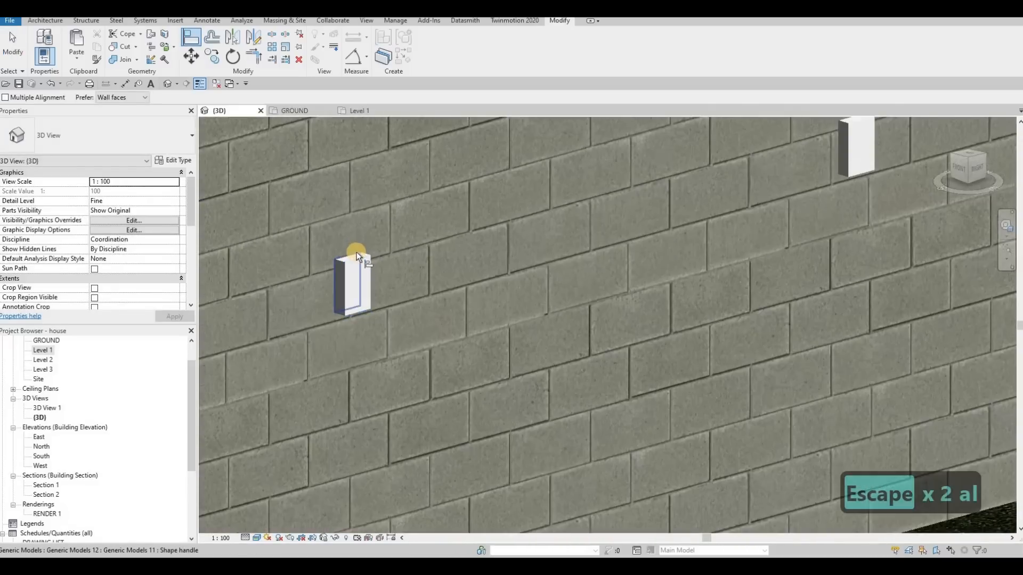
pyautogui.press('Tab')
pyautogui.scroll(-5, 651, 311)
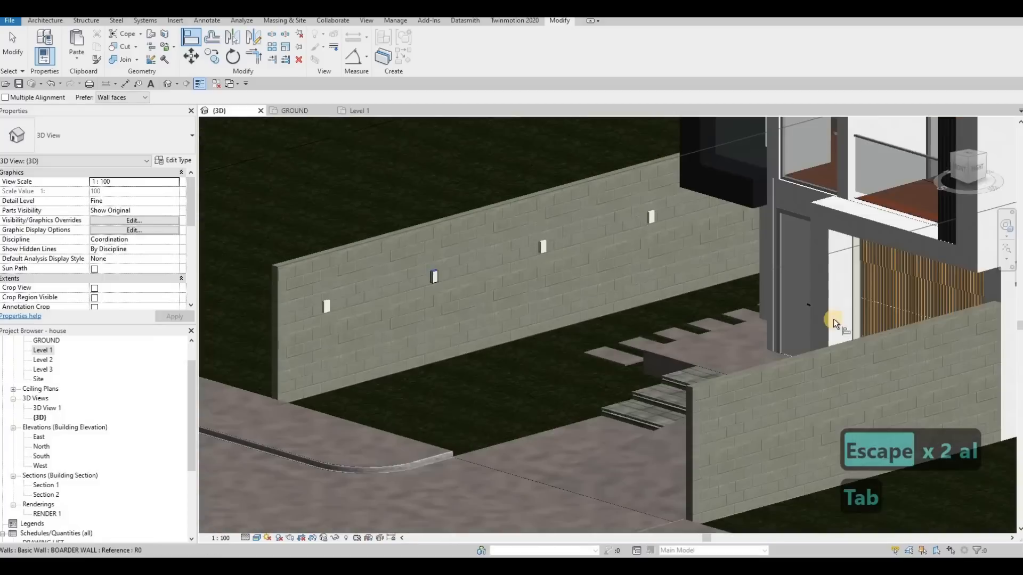
pyautogui.keyDown('shift'); pyautogui.moveTo(833, 319); pyautogui.dragTo(619, 267, button='middle'); pyautogui.keyUp('shift')
pyautogui.scroll(4, 730, 247)
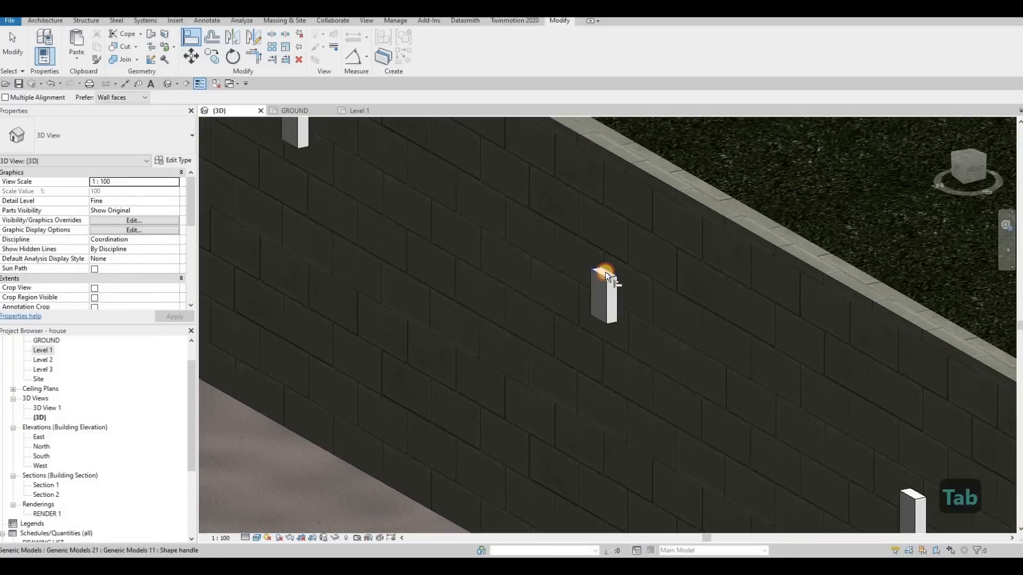
pyautogui.click(606, 272)
# Step: Try to align the top of the fixture nearest the garage with the top of the middle driveway fixture
pyautogui.moveTo(331, 149); pyautogui.dragTo(472, 212, button='middle')
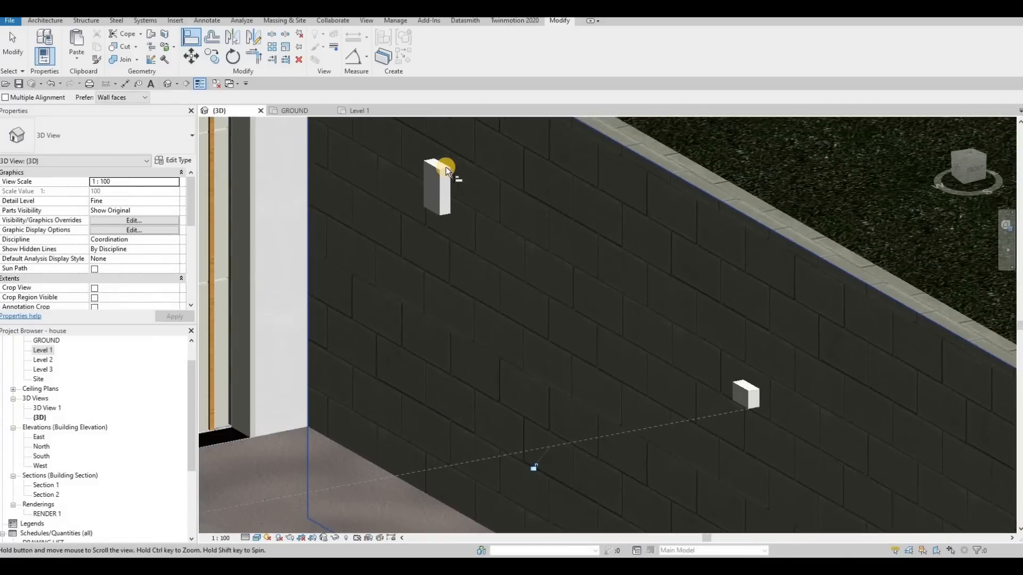
pyautogui.click(442, 163)
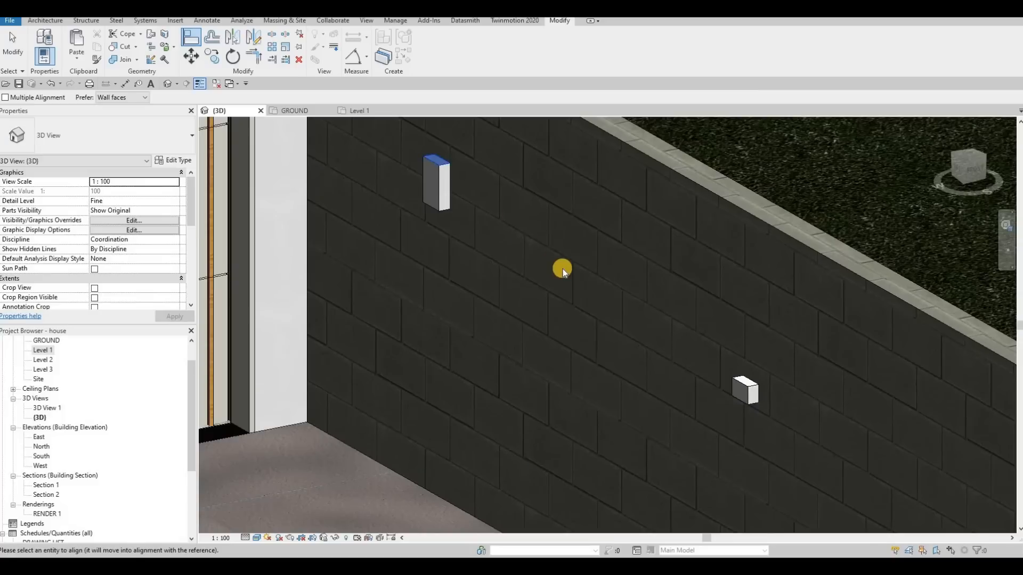
pyautogui.press('Escape')
pyautogui.press('Escape')
pyautogui.press('a')
pyautogui.press('l')
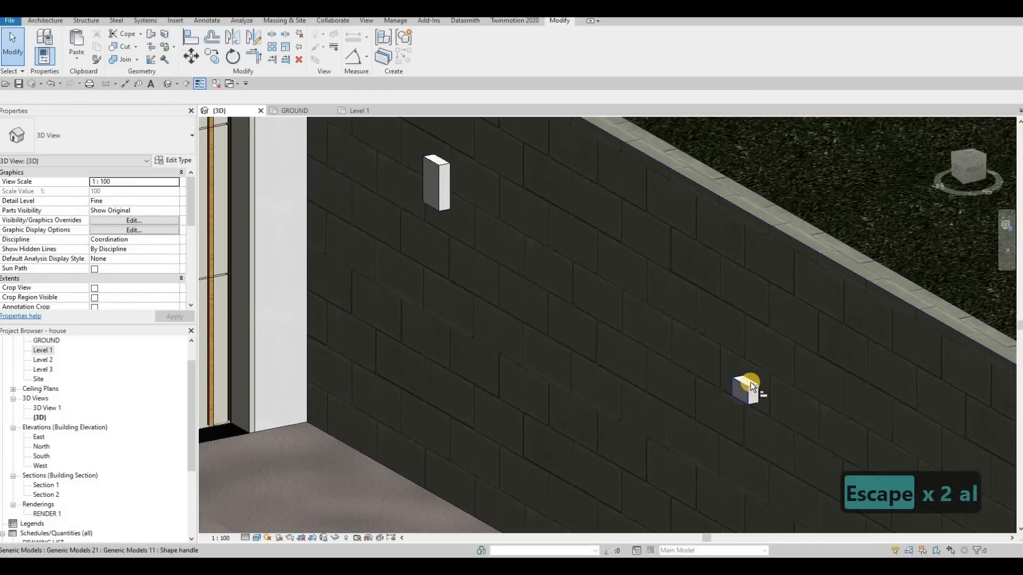
pyautogui.click(444, 165)
pyautogui.press('Escape')
pyautogui.press('Escape')
# Step: Align the top of the fixture nearest the garage with the top of the third fixture on the opposite wall
pyautogui.keyDown('shift'); pyautogui.moveTo(464, 267); pyautogui.dragTo(386, 284, button='middle'); pyautogui.keyUp('shift')
pyautogui.press('a')
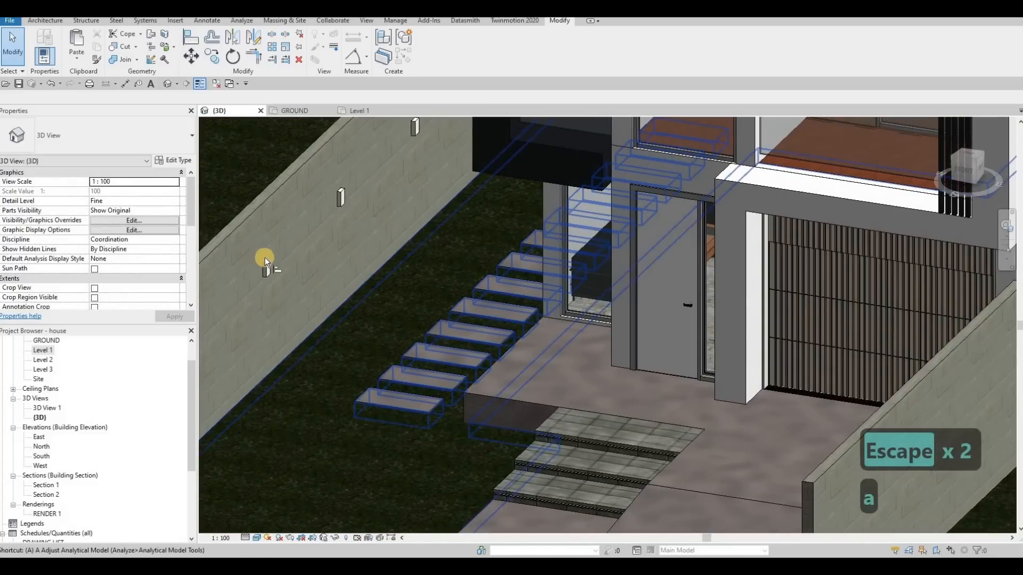
pyautogui.press('l')
pyautogui.scroll(4, 271, 261)
pyautogui.scroll(2, 270, 259)
pyautogui.click(271, 259)
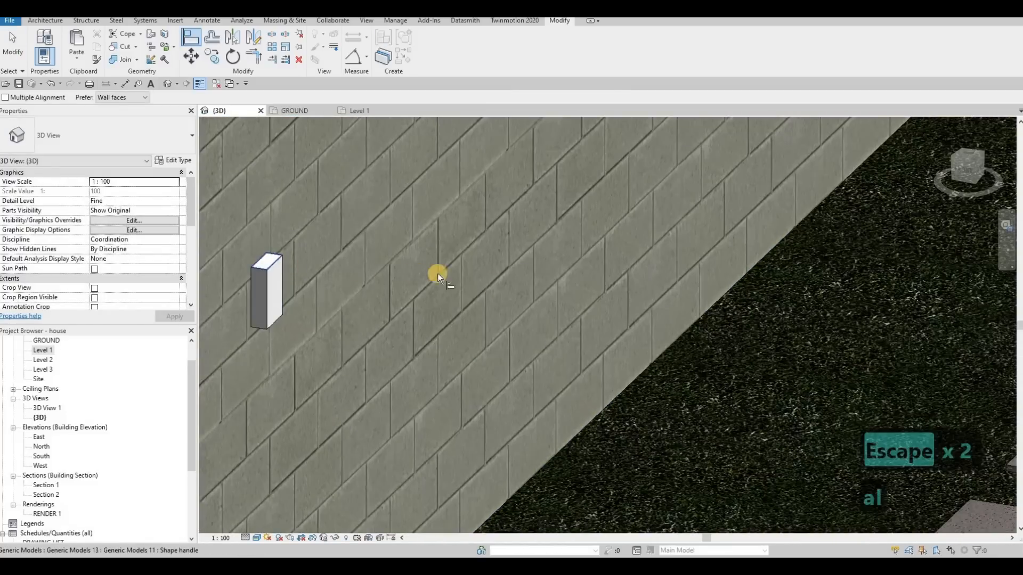
pyautogui.scroll(-4, 764, 327)
pyautogui.keyDown('shift'); pyautogui.moveTo(775, 286); pyautogui.dragTo(680, 226, button='middle'); pyautogui.keyUp('shift')
pyautogui.scroll(5, 630, 178)
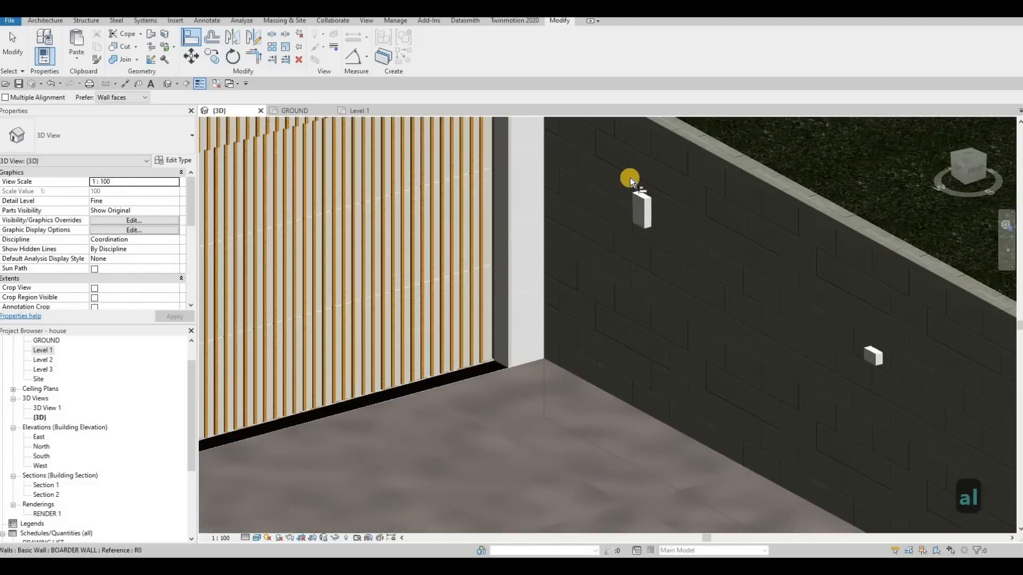
pyautogui.scroll(-5, 677, 234)
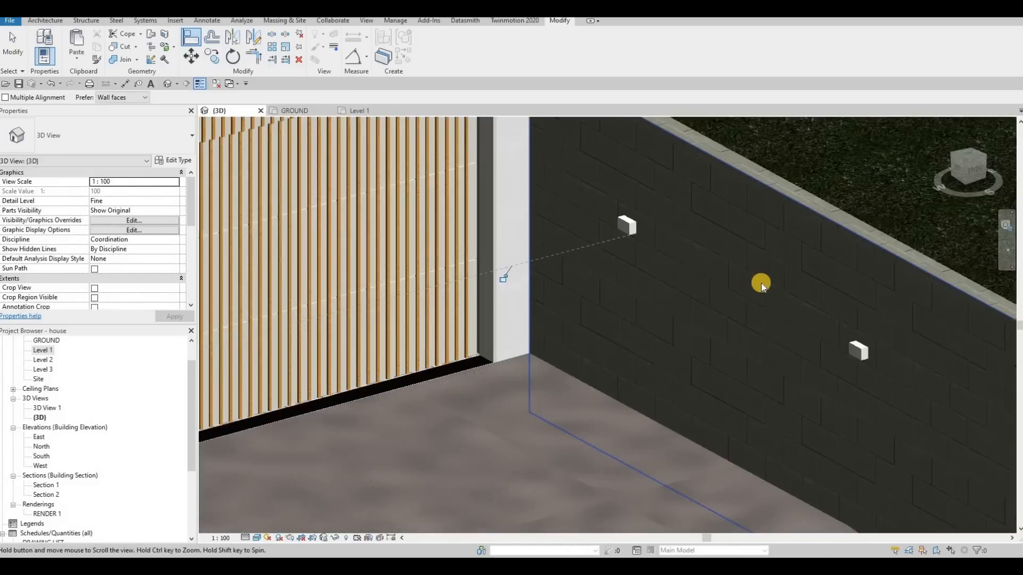
# Step: Align the bottom of the driveway wall's middle fixture with the bottom of its front fixture and end the alignment
pyautogui.press('Escape')
pyautogui.press('Escape')
pyautogui.press('a')
pyautogui.press('l')
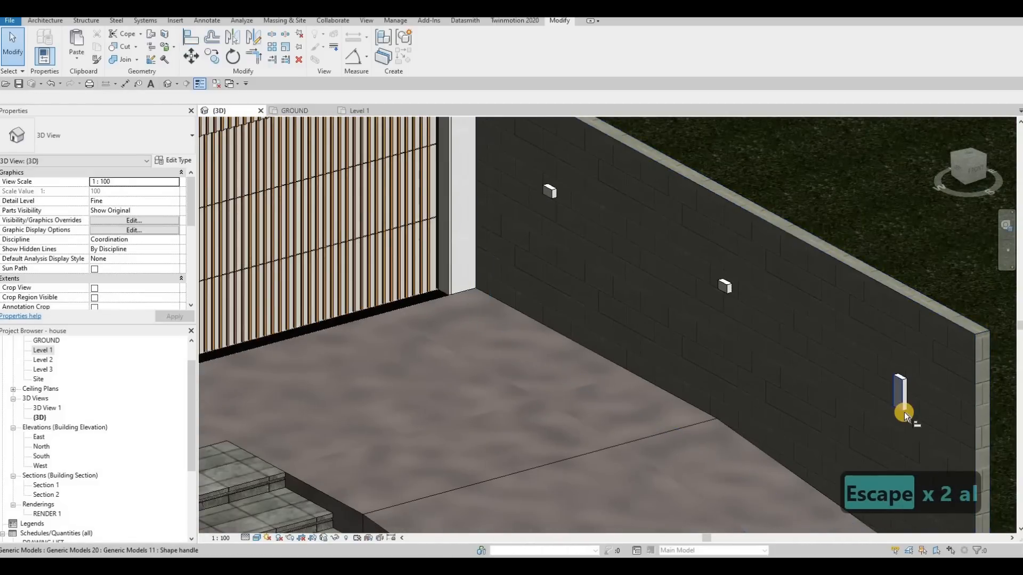
pyautogui.press('Tab')
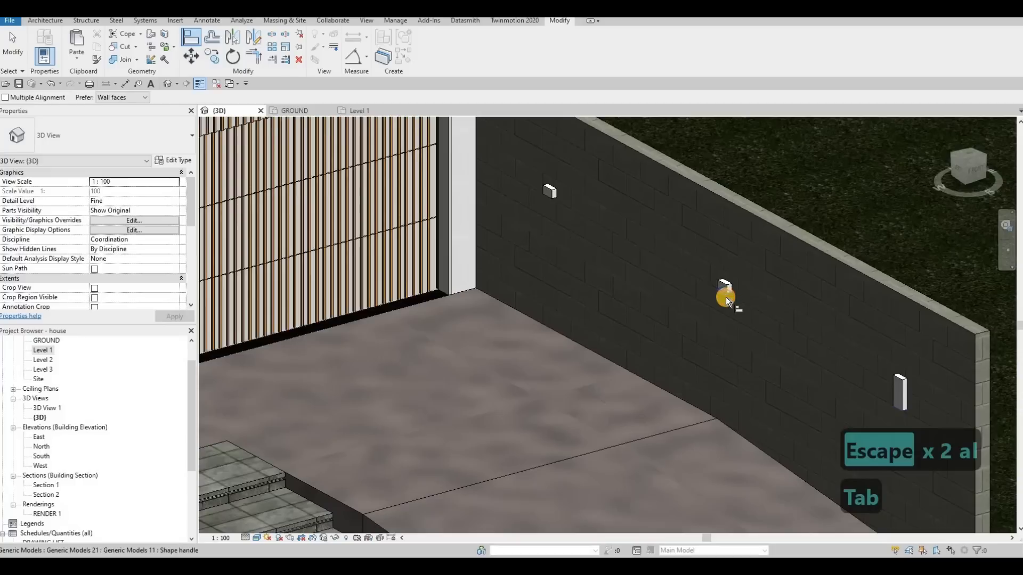
pyautogui.click(726, 296)
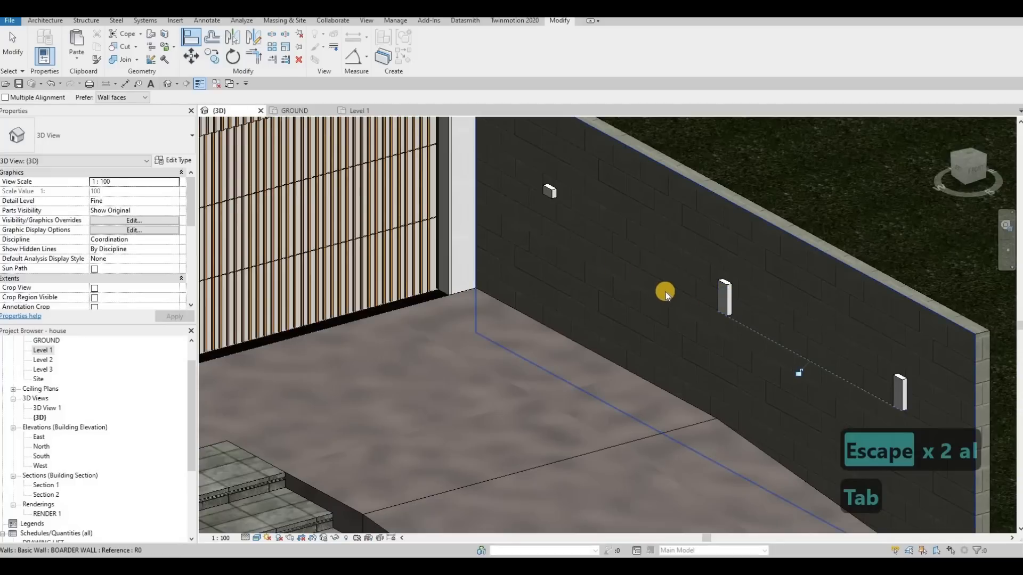
pyautogui.press('Escape')
pyautogui.press('Escape')
# Step: Align the bottom of the fixture nearest the garage with the bottom of the middle driveway fixture
pyautogui.press('a')
pyautogui.press('l')
pyautogui.click(725, 315)
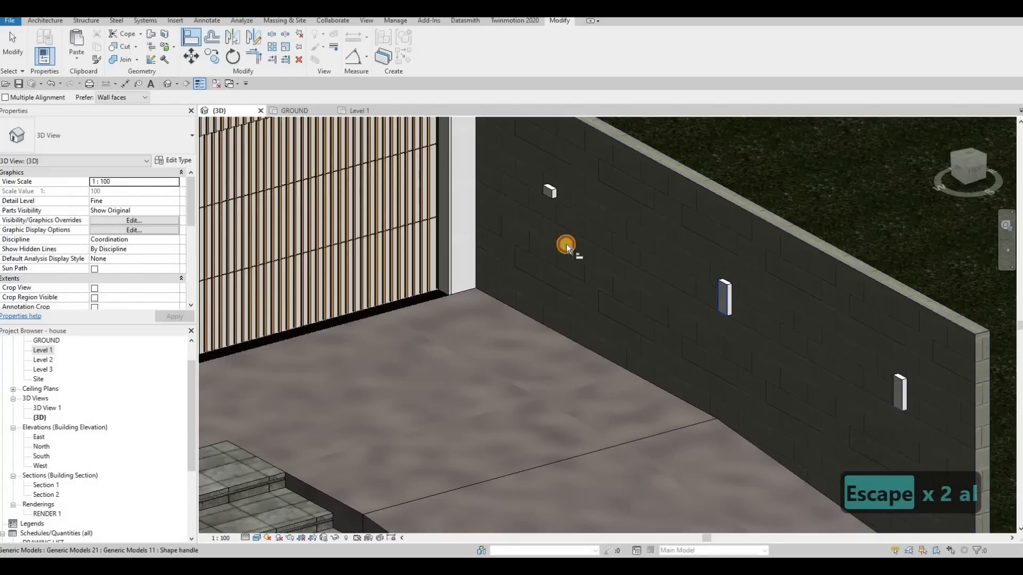
pyautogui.press('Tab')
pyautogui.click(558, 263)
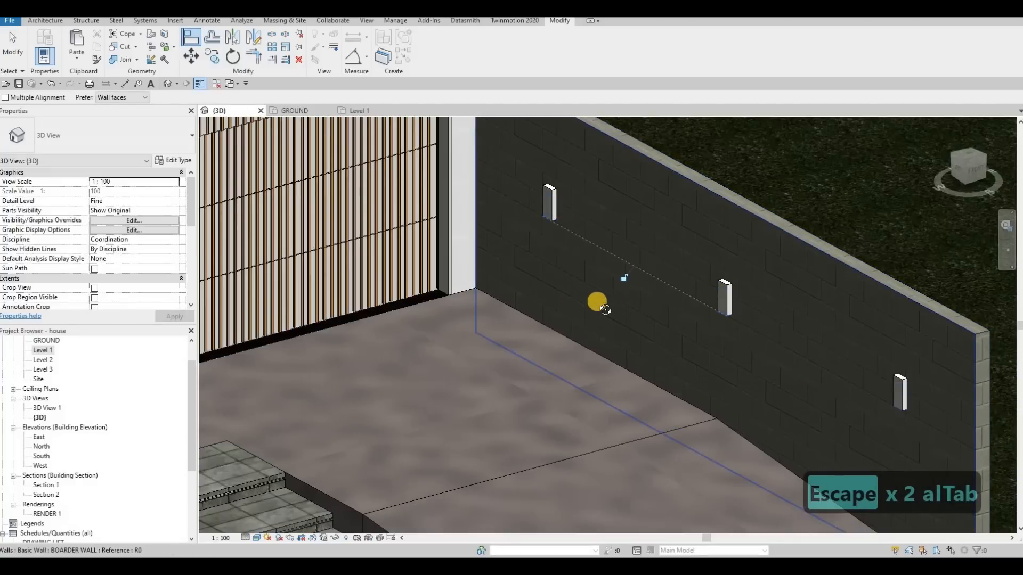
pyautogui.press('Escape')
# Step: Align the top of the rear boundary wall's corner fixture with the top of the side wall's rearmost fixture
pyautogui.scroll(-3, 562, 296)
pyautogui.scroll(-2, 445, 291)
pyautogui.keyDown('shift'); pyautogui.moveTo(446, 291); pyautogui.dragTo(471, 254, button='middle'); pyautogui.keyUp('shift')
pyautogui.scroll(5, 450, 310)
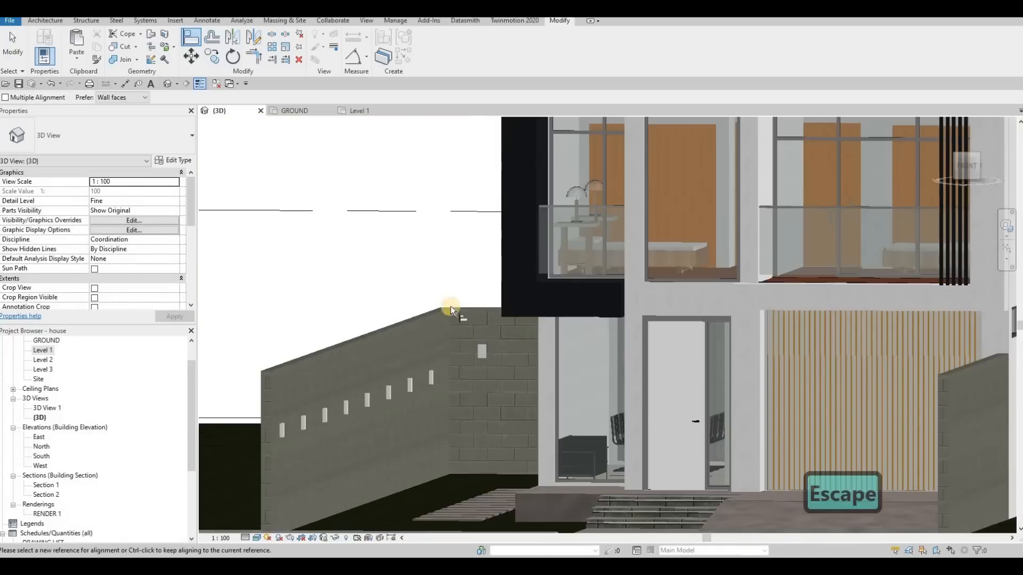
pyautogui.keyDown('shift'); pyautogui.moveTo(450, 310); pyautogui.dragTo(603, 313, button='middle'); pyautogui.keyUp('shift')
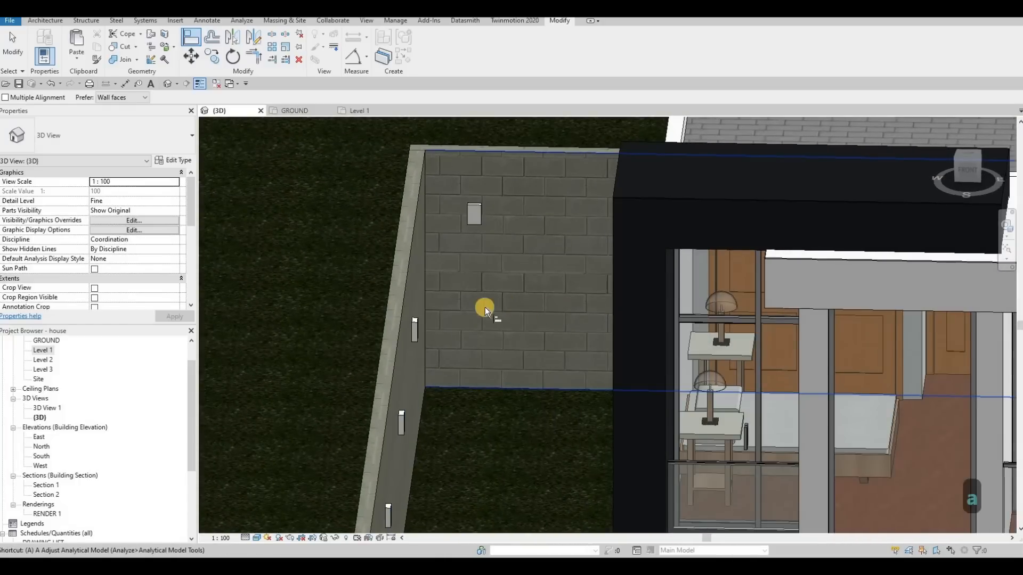
pyautogui.click(485, 307)
pyautogui.scroll(3, 485, 307)
pyautogui.press('Escape')
pyautogui.press('Escape')
pyautogui.press('a')
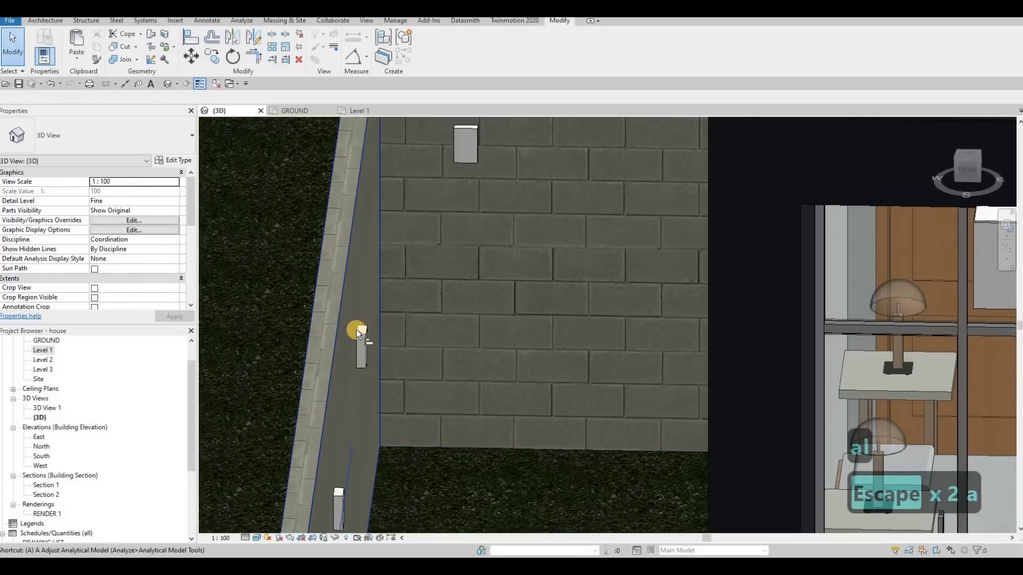
pyautogui.press('l')
pyautogui.press('Tab')
pyautogui.press('Tab')
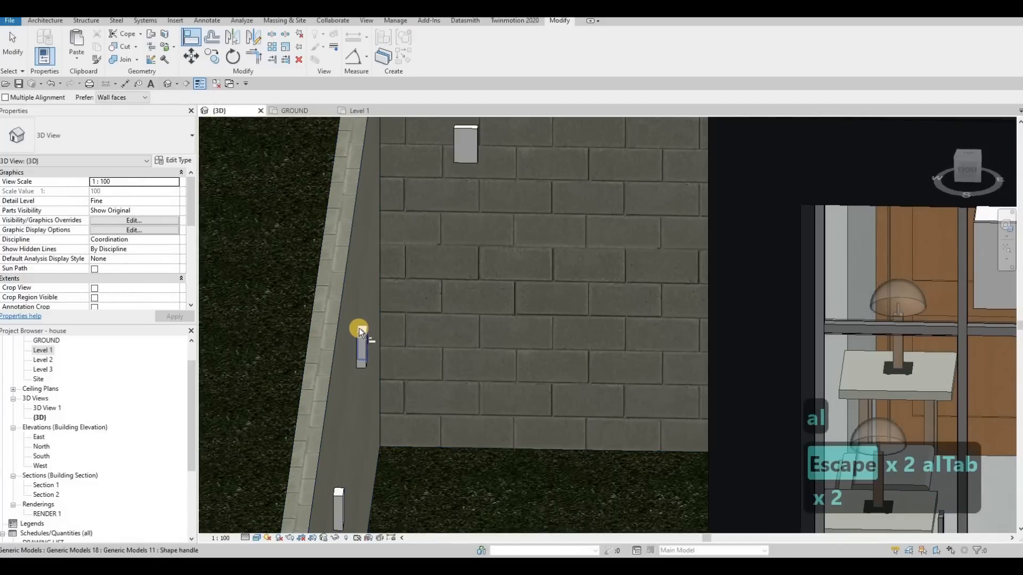
pyautogui.press('Tab')
pyautogui.click(359, 329)
pyautogui.moveTo(459, 123); pyautogui.dragTo(467, 224, button='middle')
pyautogui.click(467, 225)
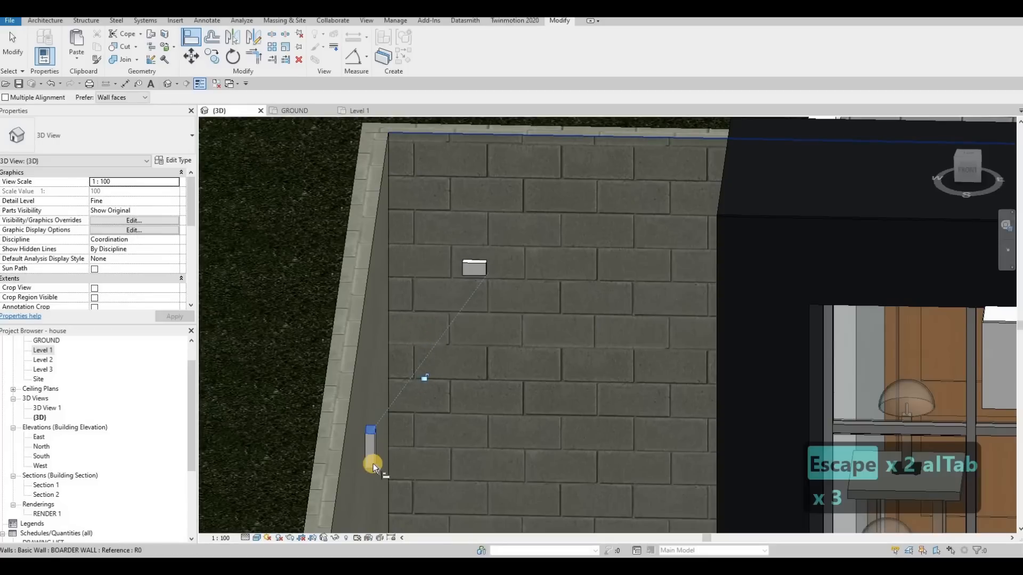
# Step: Align the bottom of the rear wall's corner fixture with the bottom of the side wall's rearmost fixture
pyautogui.press('Tab')
pyautogui.press('Tab')
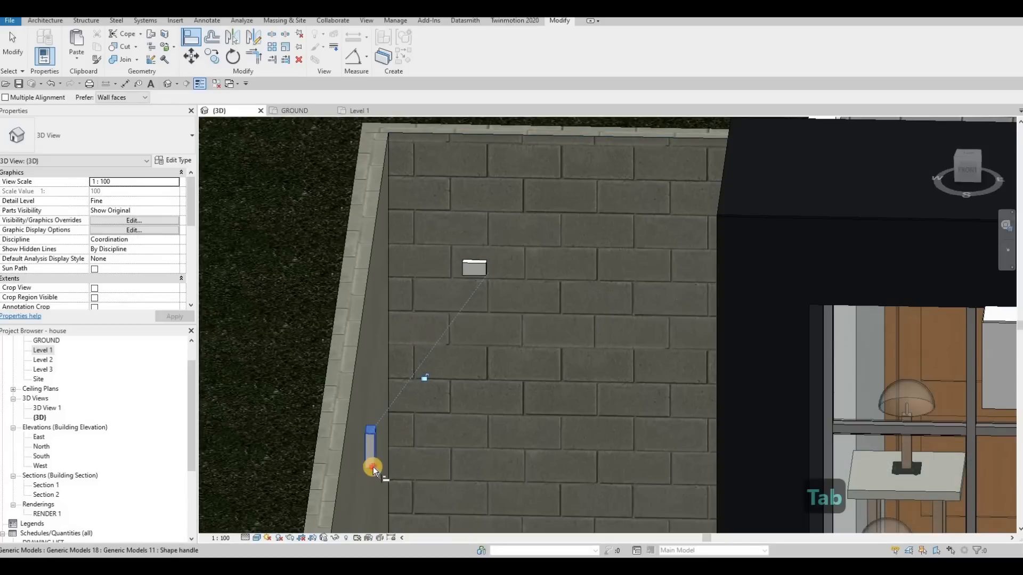
pyautogui.click(476, 277)
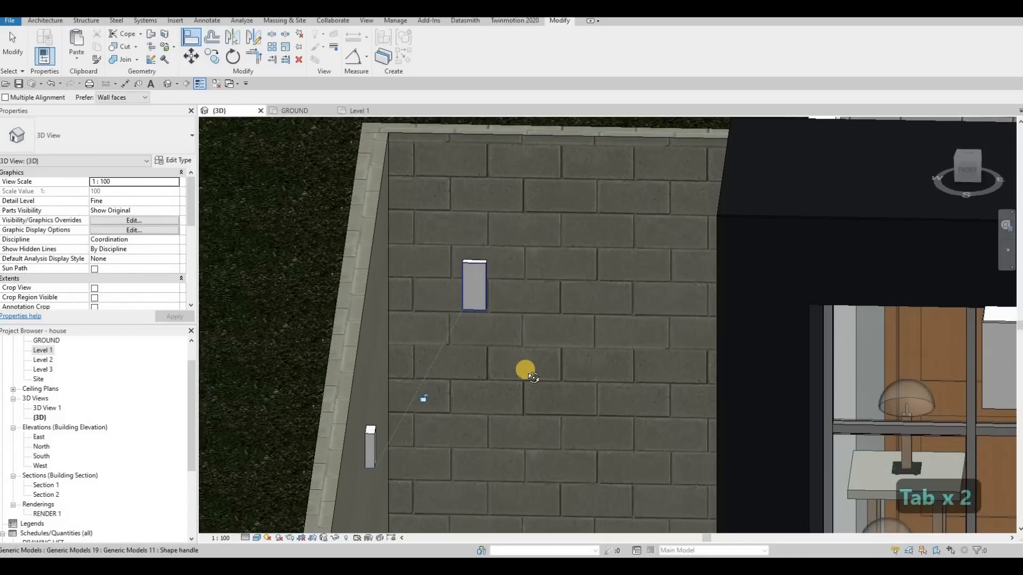
# Step: Try to align the top of the rear wall's middle fixture with the top of its corner fixture
pyautogui.keyDown('shift'); pyautogui.moveTo(554, 388); pyautogui.dragTo(473, 346, button='middle'); pyautogui.keyUp('shift')
pyautogui.keyDown('shift'); pyautogui.moveTo(445, 276); pyautogui.dragTo(439, 263, button='middle'); pyautogui.keyUp('shift')
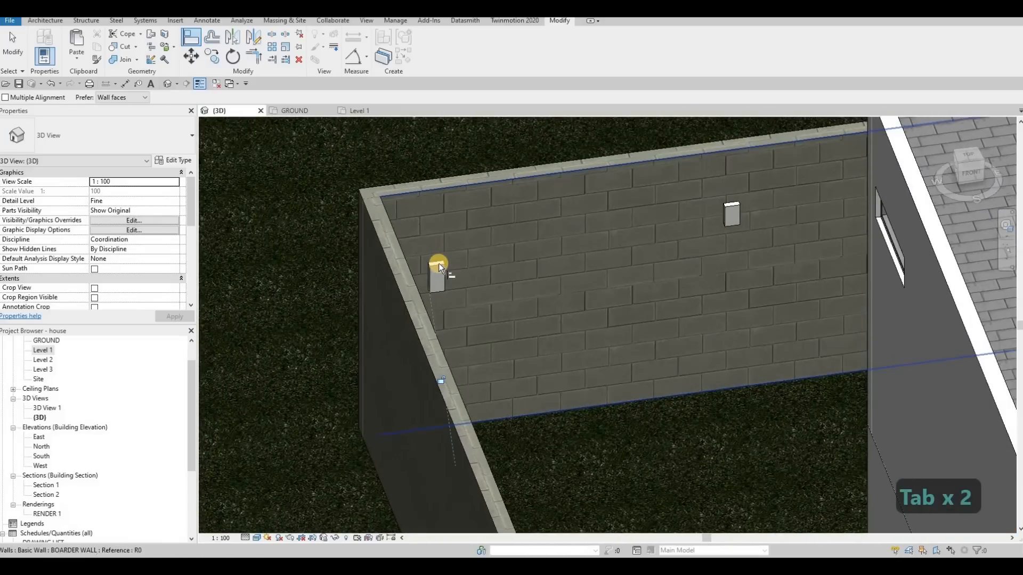
pyautogui.click(439, 264)
pyautogui.press('Tab')
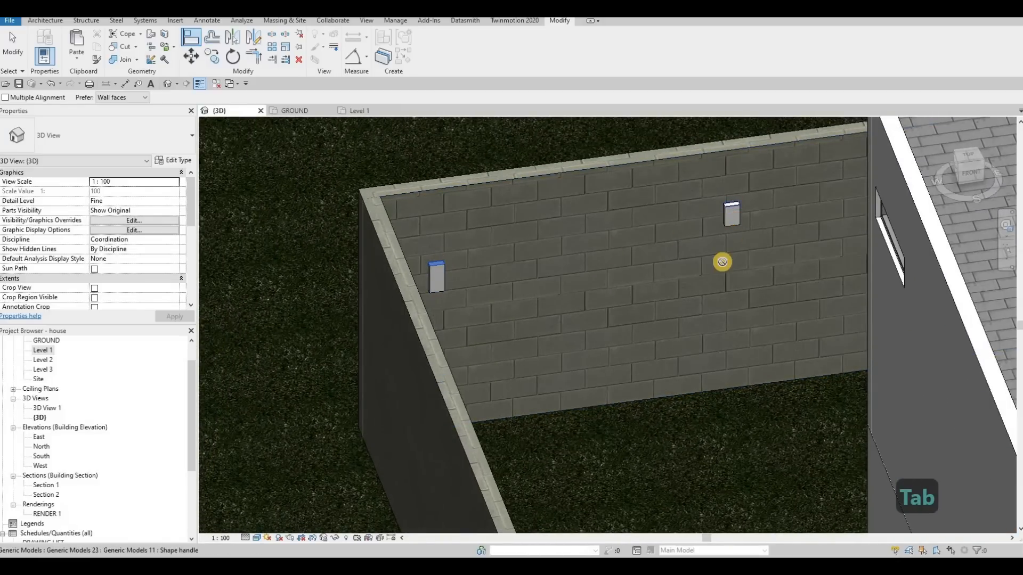
pyautogui.click(722, 262)
pyautogui.press('Escape')
pyautogui.press('Escape')
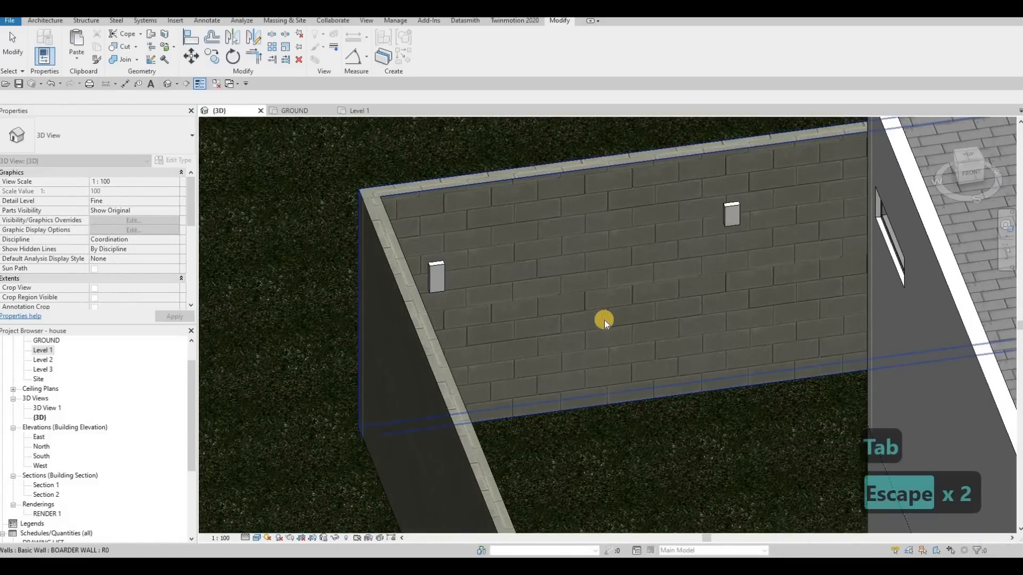
# Step: Align the top of the rear wall's middle fixture with the top of the side wall's rearmost fixture
pyautogui.press('Escape')
pyautogui.keyDown('shift'); pyautogui.moveTo(604, 320); pyautogui.dragTo(603, 320, button='middle'); pyautogui.keyUp('shift')
pyautogui.press('a')
pyautogui.press('l')
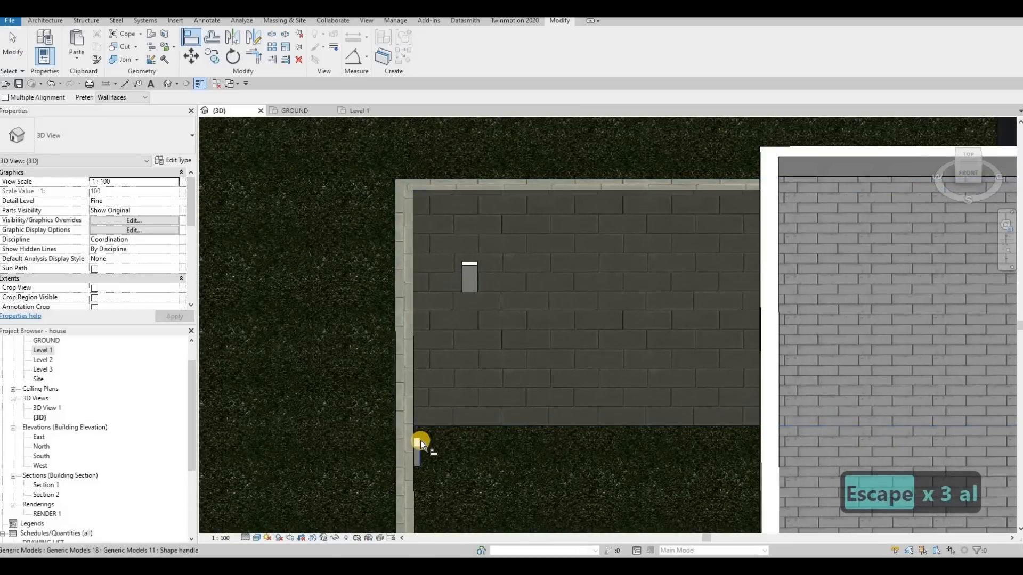
pyautogui.press('Tab')
pyautogui.click(577, 367)
pyautogui.keyDown('shift'); pyautogui.moveTo(656, 309); pyautogui.dragTo(714, 197, button='middle'); pyautogui.keyUp('shift')
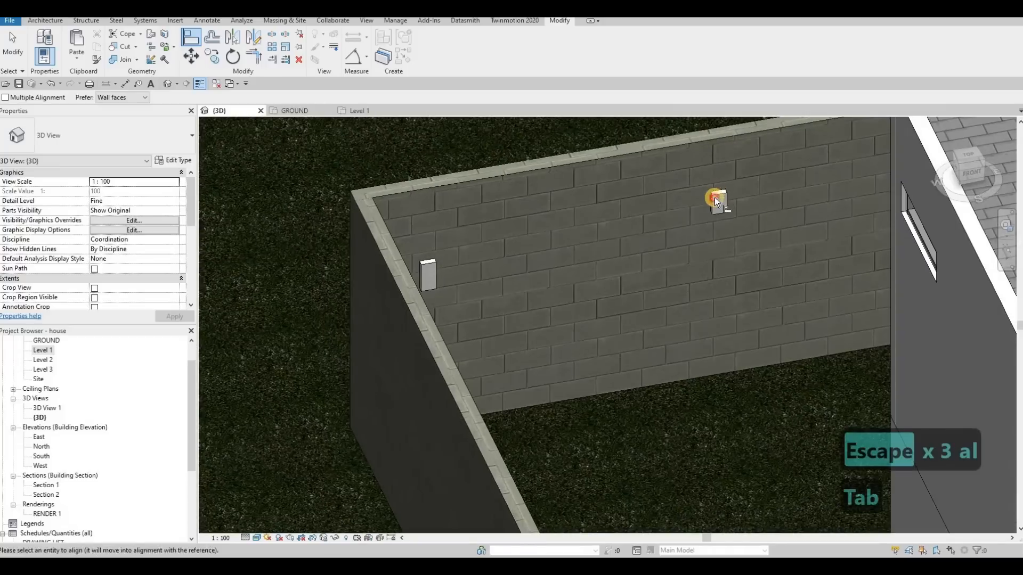
pyautogui.press('Escape')
pyautogui.keyDown('shift'); pyautogui.moveTo(500, 330); pyautogui.dragTo(497, 331, button='middle'); pyautogui.keyUp('shift')
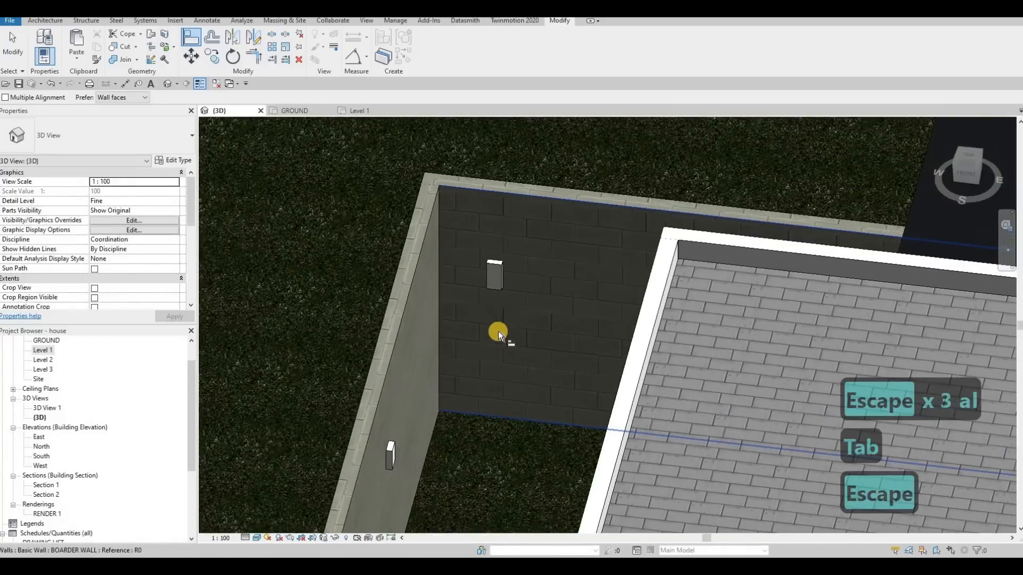
# Step: Align the top of the rear wall fixture nearest the patio steps with the top of the side wall's rearmost fixture
pyautogui.press('a')
pyautogui.press('l')
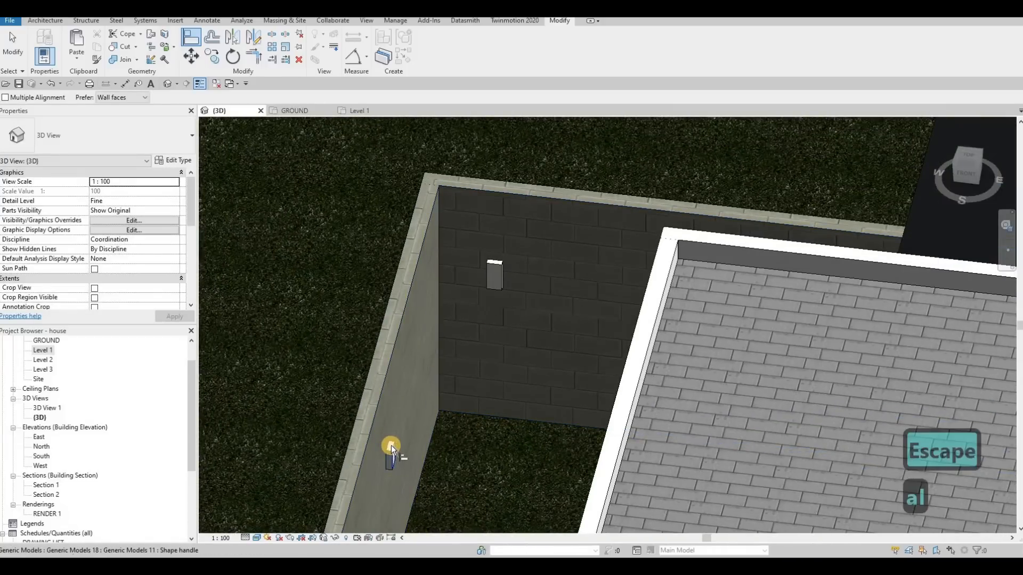
pyautogui.press('Tab')
pyautogui.click(500, 436)
pyautogui.keyDown('shift'); pyautogui.moveTo(621, 315); pyautogui.dragTo(674, 206, button='middle'); pyautogui.keyUp('shift')
pyautogui.scroll(2, 674, 209)
pyautogui.click(661, 247)
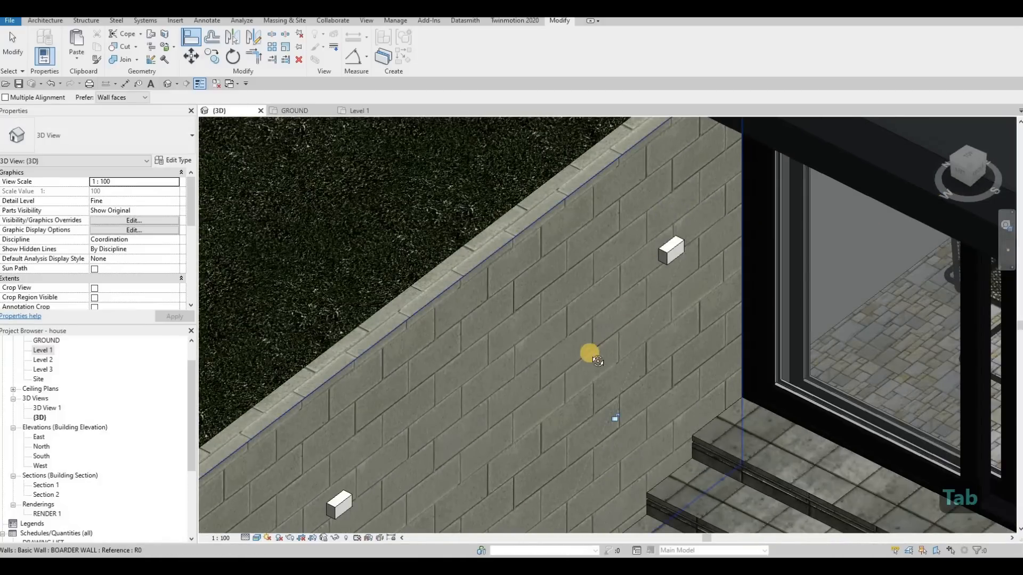
pyautogui.scroll(-3, 539, 366)
pyautogui.scroll(-3, 539, 367)
pyautogui.press('Escape')
pyautogui.press('Escape')
# Step: Align the bottom of the rear wall's middle fixture with the bottom of its corner fixture
pyautogui.press('a')
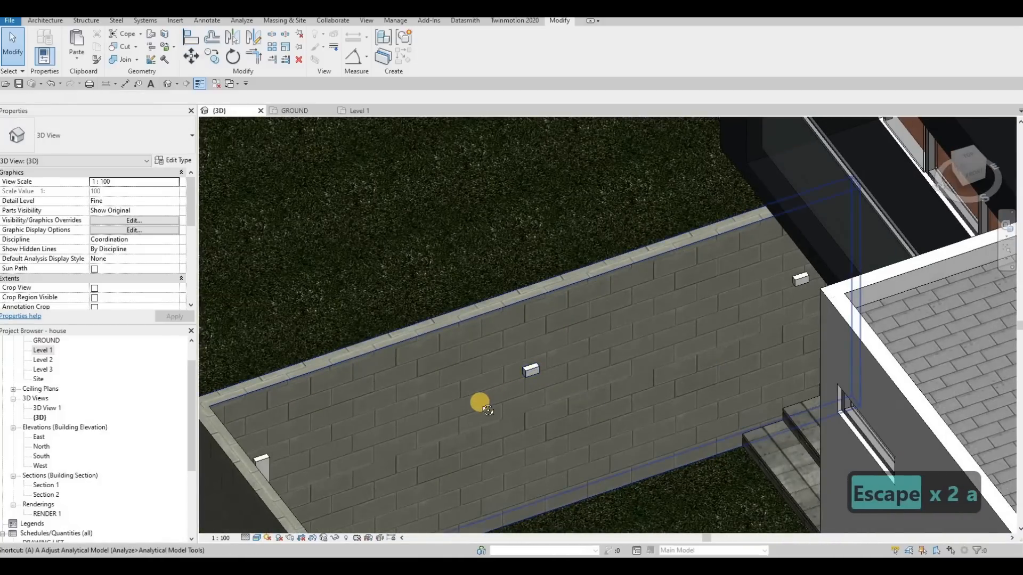
pyautogui.press('l')
pyautogui.keyDown('shift'); pyautogui.moveTo(301, 410); pyautogui.dragTo(285, 402, button='middle'); pyautogui.keyUp('shift')
pyautogui.press('Tab')
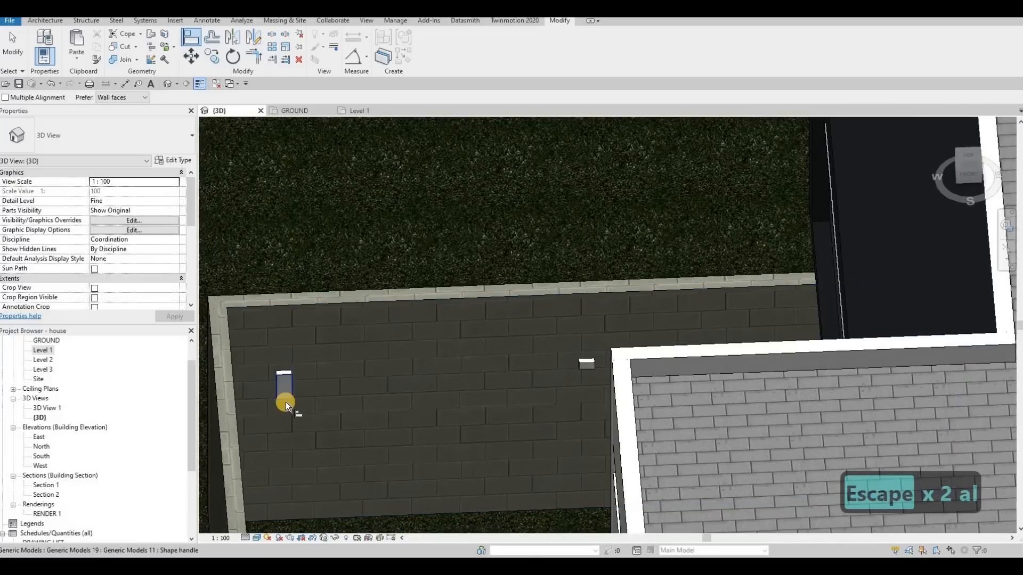
pyautogui.click(305, 402)
pyautogui.press('capslock')
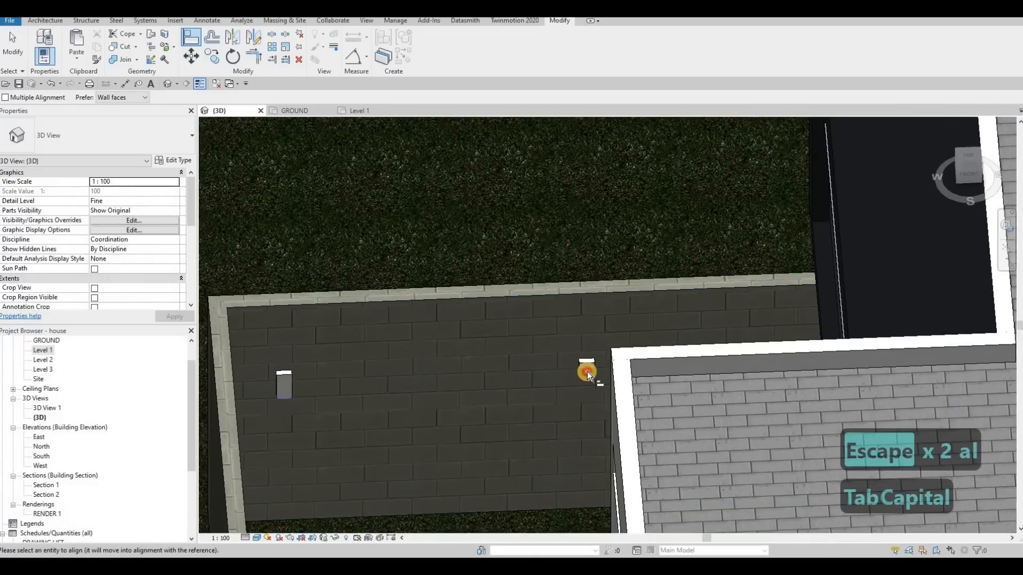
pyautogui.click(586, 385)
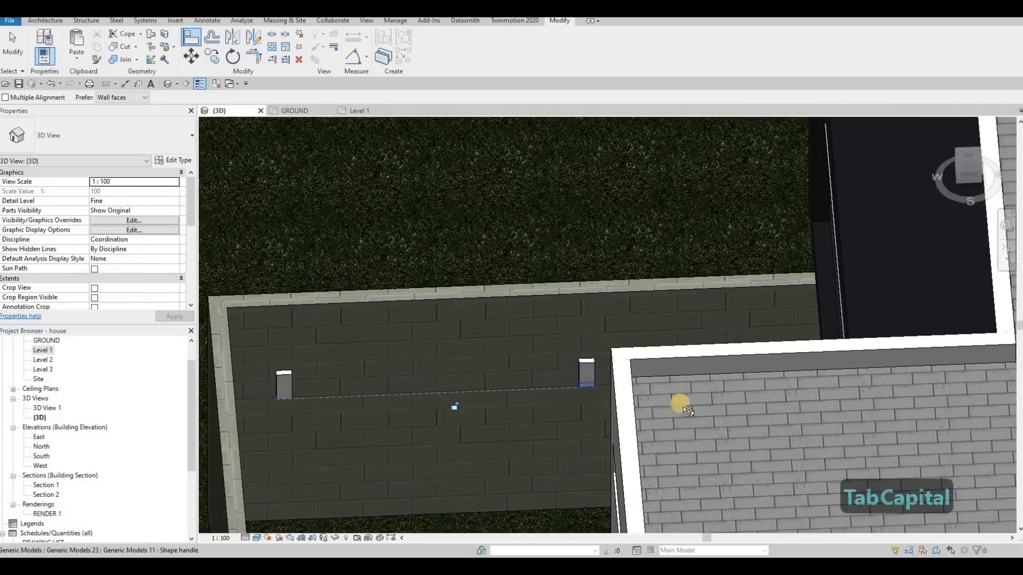
# Step: Align the bottom of the rear wall fixture nearest the patio steps with the bottom of the middle fixture
pyautogui.keyDown('shift'); pyautogui.moveTo(669, 277); pyautogui.dragTo(662, 229, button='middle'); pyautogui.keyUp('shift')
pyautogui.click(662, 229)
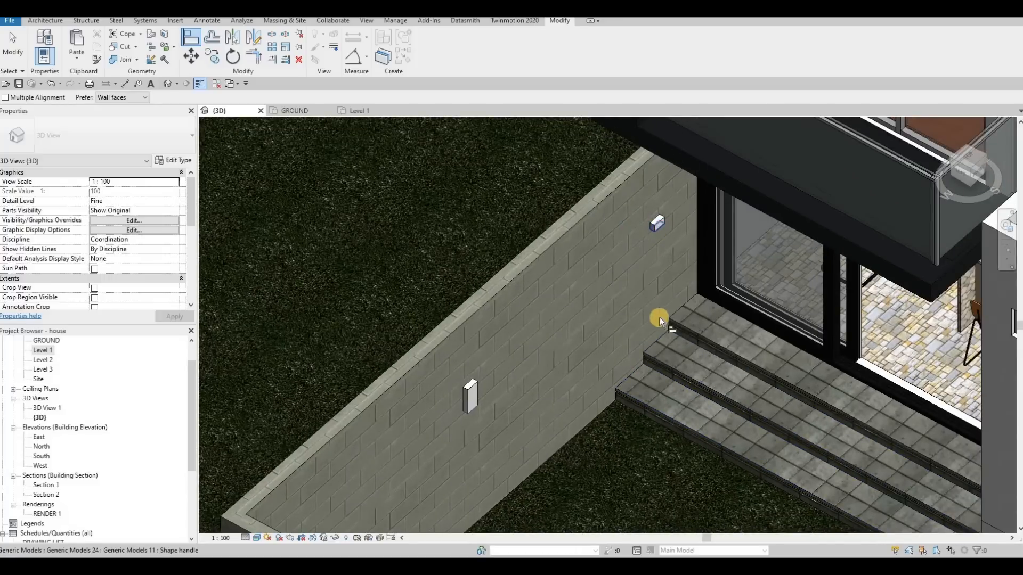
pyautogui.scroll(-5, 670, 319)
pyautogui.press('Escape')
# Step: Place a Model Text object with the default text on the front wall between the entrance door and the garage door
pyautogui.keyDown('shift'); pyautogui.moveTo(584, 330); pyautogui.dragTo(545, 375, button='middle'); pyautogui.keyUp('shift')
pyautogui.scroll(-5, 529, 374)
pyautogui.keyDown('shift'); pyautogui.moveTo(542, 309); pyautogui.dragTo(233, 45, button='middle'); pyautogui.keyUp('shift')
pyautogui.scroll(2, 379, 39)
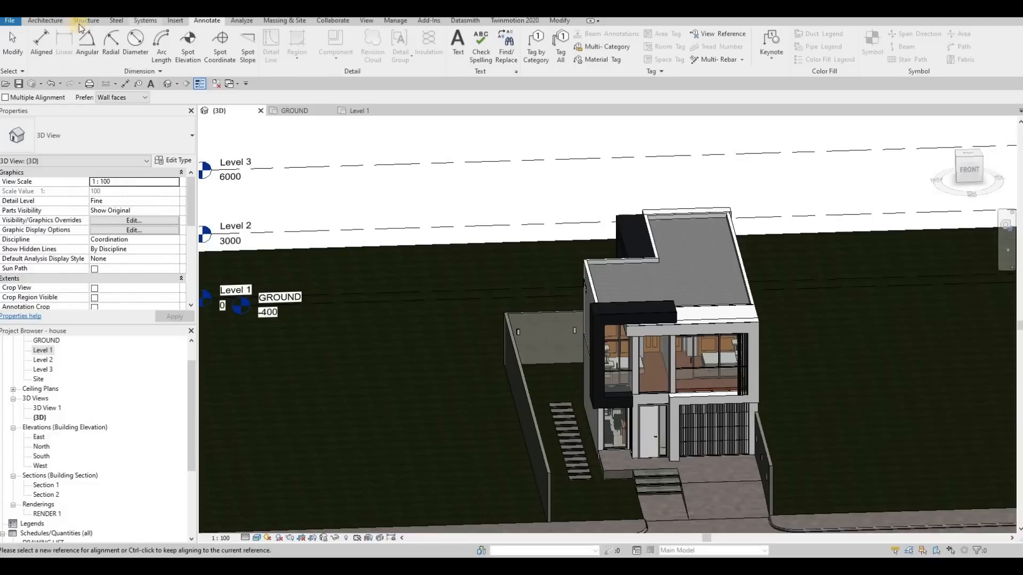
pyautogui.click(56, 21)
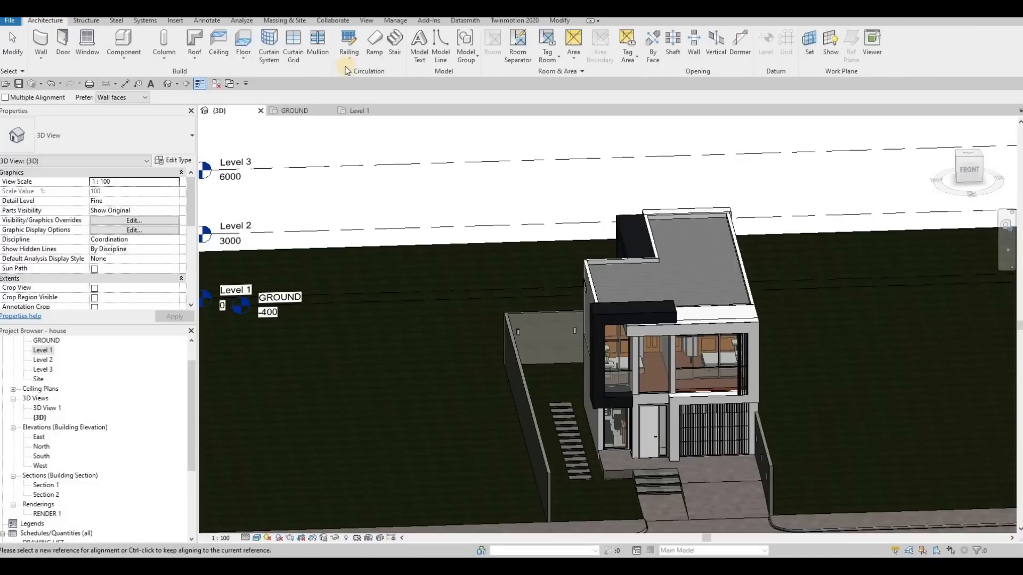
pyautogui.click(418, 55)
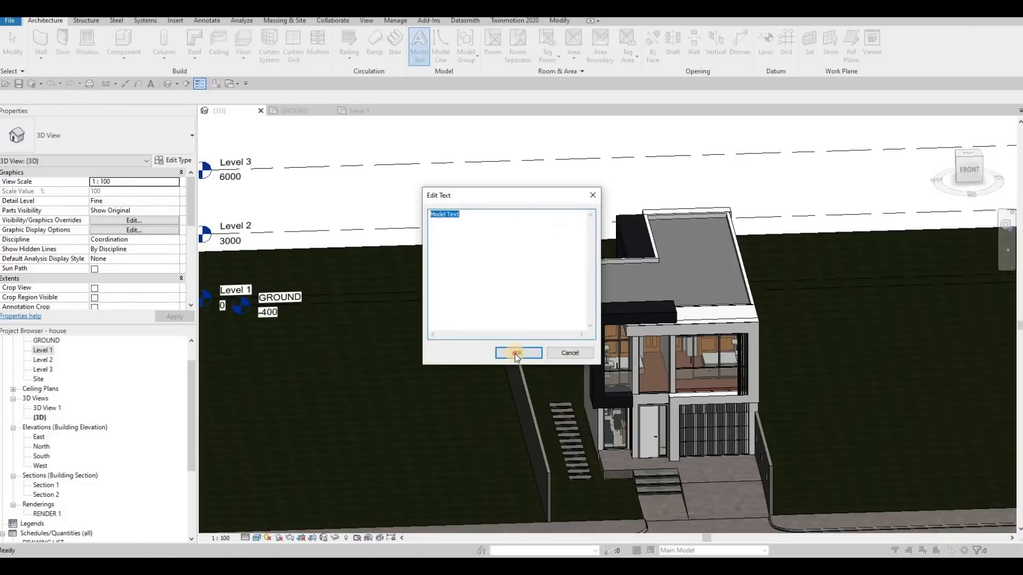
pyautogui.press('Return')
pyautogui.scroll(6, 645, 394)
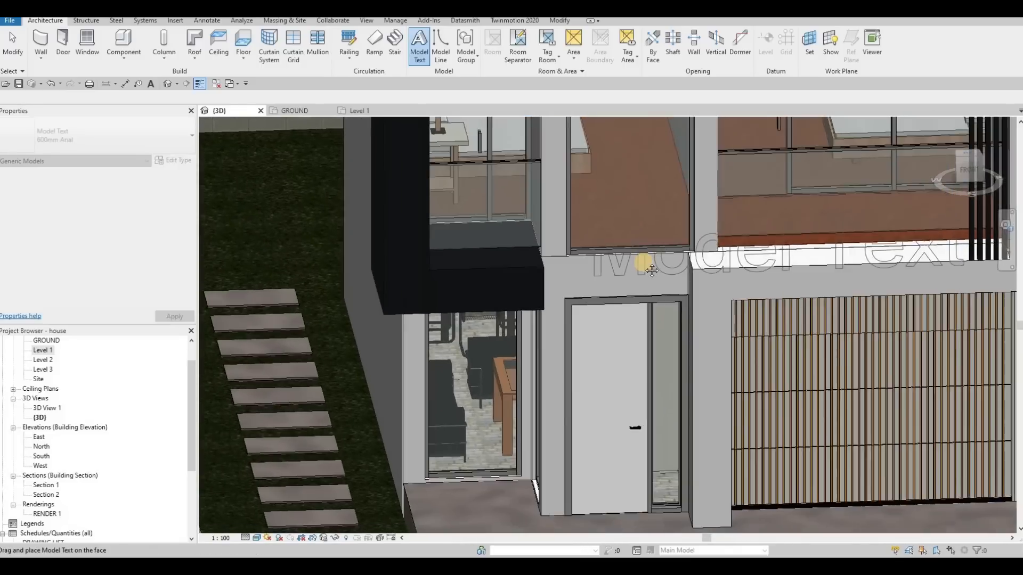
pyautogui.scroll(-2, 651, 270)
pyautogui.moveTo(664, 326); pyautogui.dragTo(659, 273, button='middle')
pyautogui.scroll(2, 659, 282)
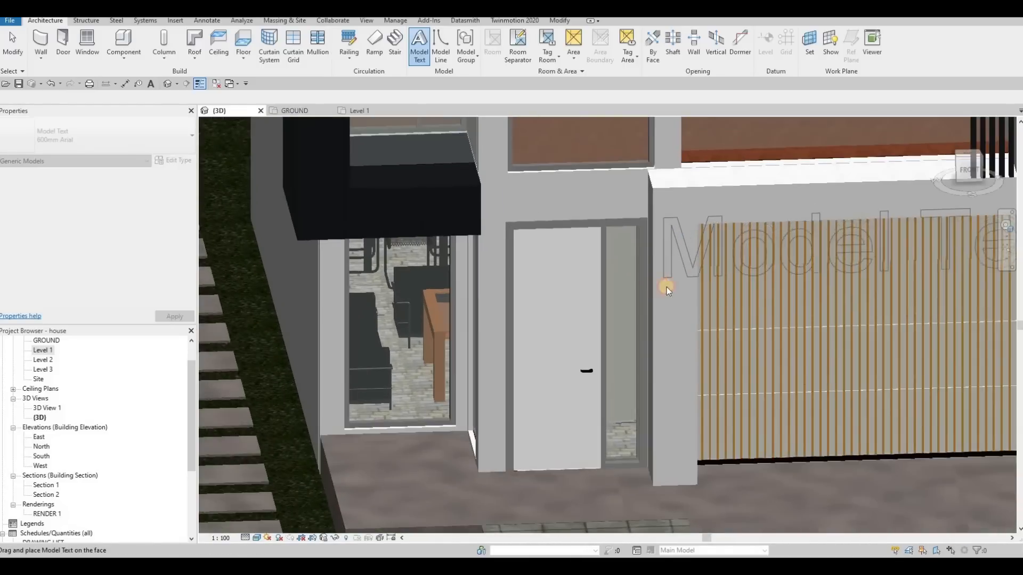
pyautogui.click(666, 287)
pyautogui.press('Escape')
pyautogui.press('Escape')
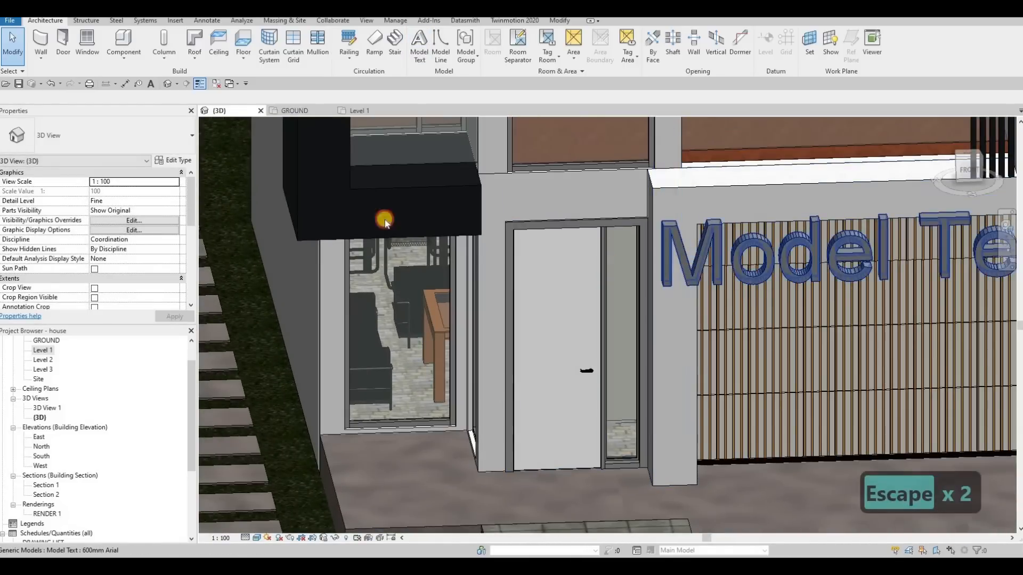
# Step: Duplicate the placed model text's 600mm Arial type under the name HOUSE NUMBER
pyautogui.click(183, 161)
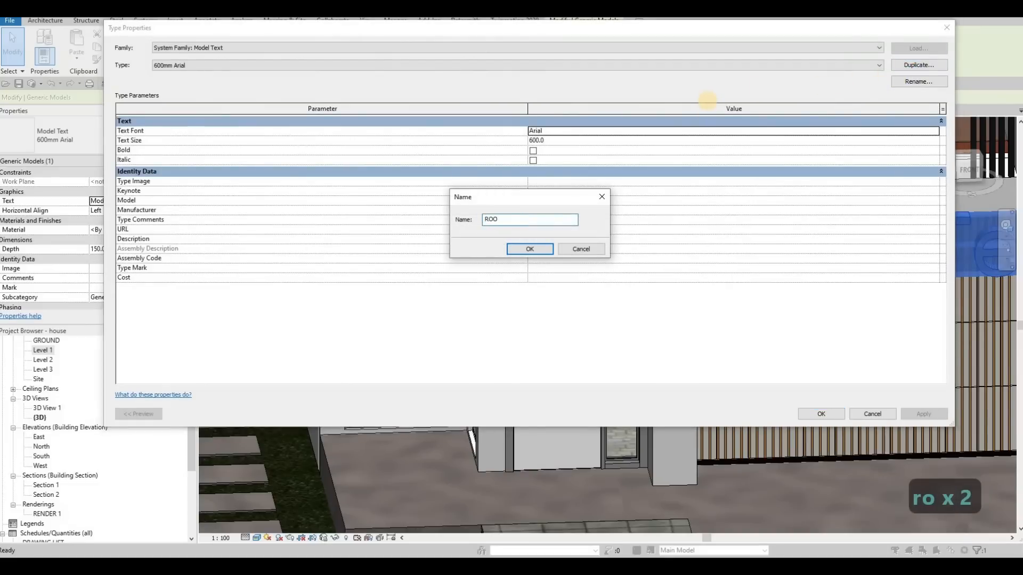
pyautogui.press('BackSpace')
pyautogui.press('BackSpace')
pyautogui.press('BackSpace')
pyautogui.press('BackSpace')
pyautogui.write('HOUSE NUMBER')
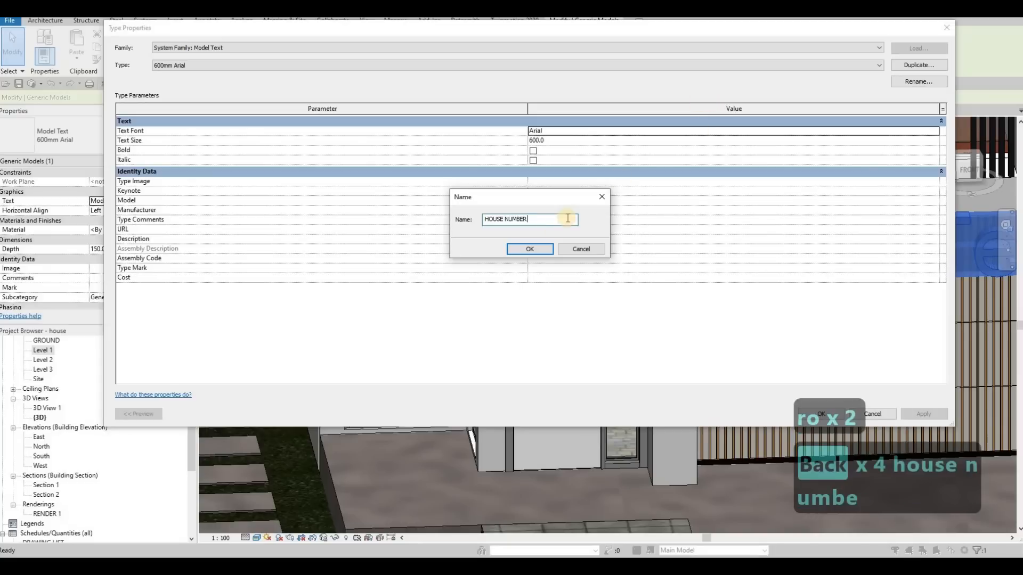
pyautogui.click(517, 250)
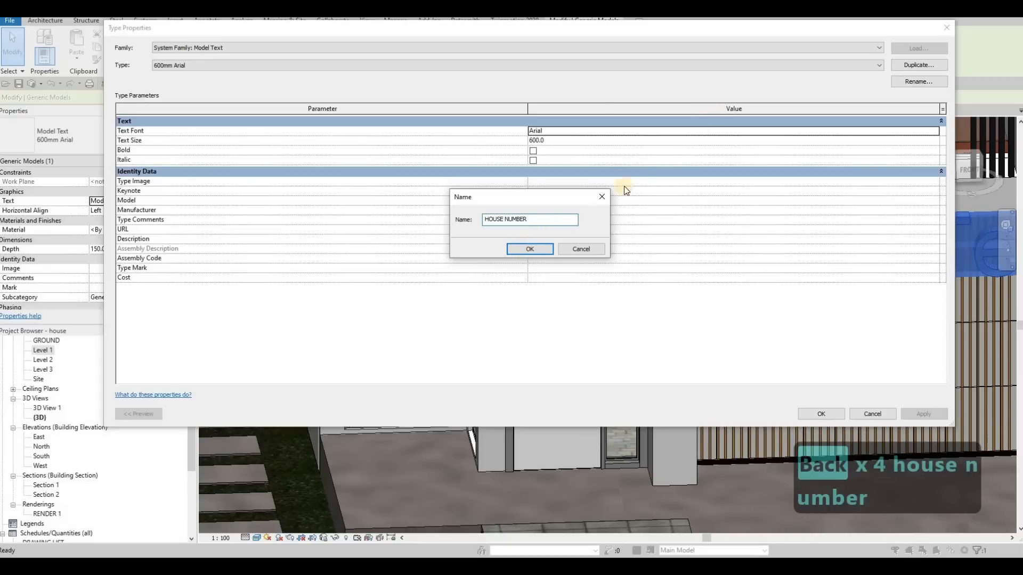
# Step: Set the HOUSE NUMBER type's text size to 50 mm and apply the type changes
pyautogui.click(571, 140)
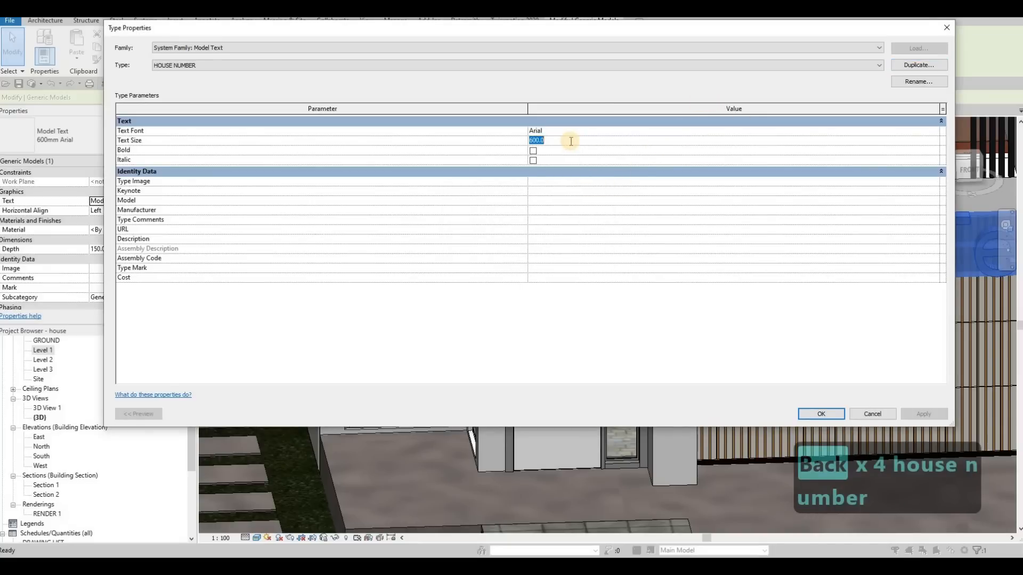
pyautogui.write('50')
pyautogui.click(573, 131)
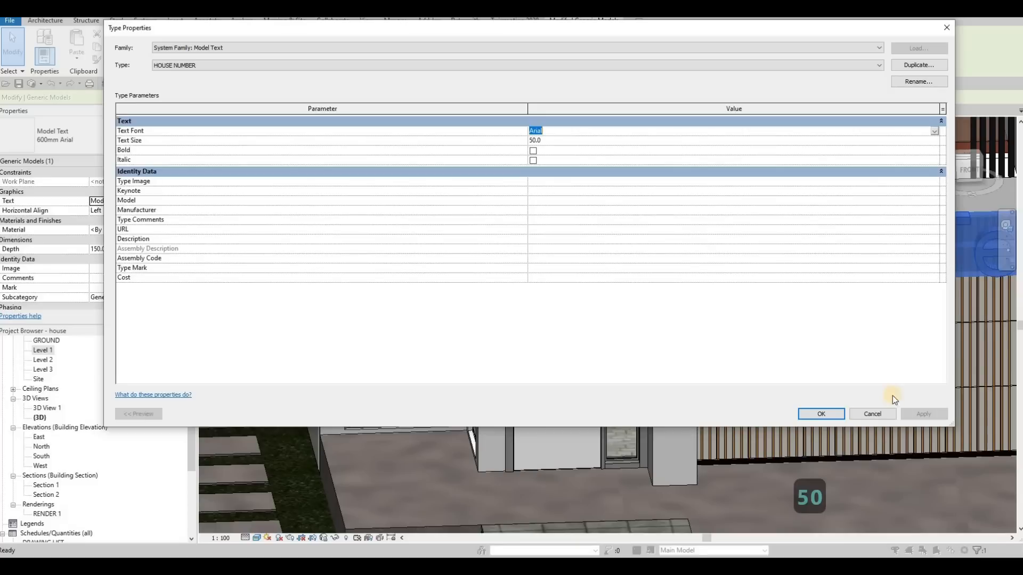
pyautogui.click(821, 414)
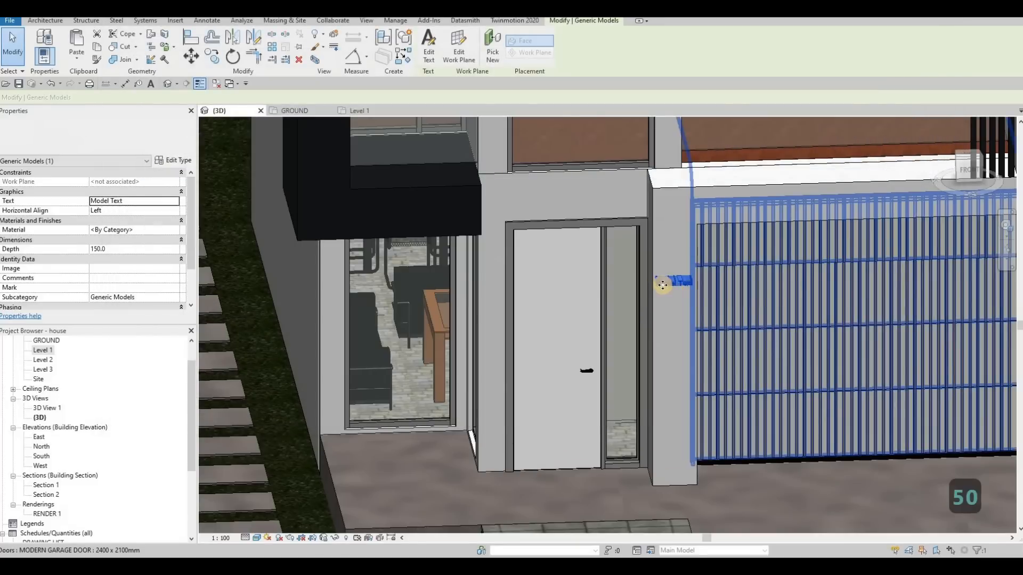
# Step: Set the placed model text's depth to 25 mm and its material to Aluminum 7075 from the AEC Materials metal library
pyautogui.scroll(3, 613, 288)
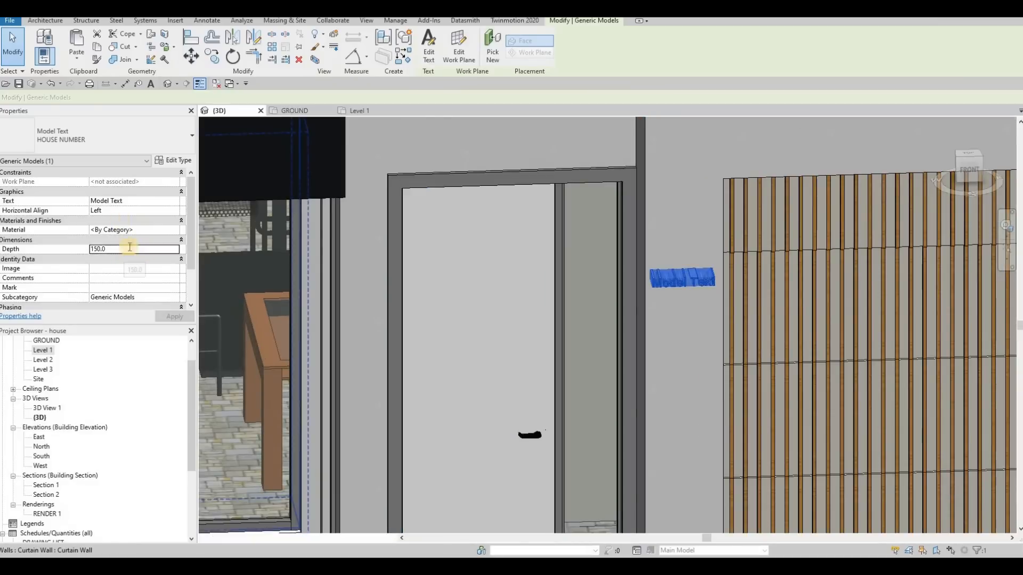
pyautogui.click(119, 247)
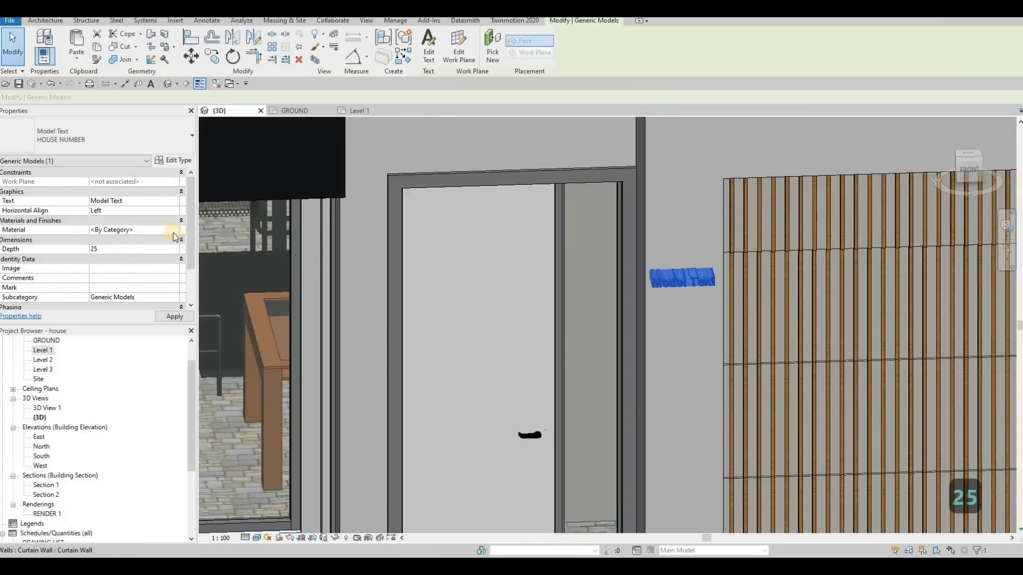
pyautogui.click(175, 230)
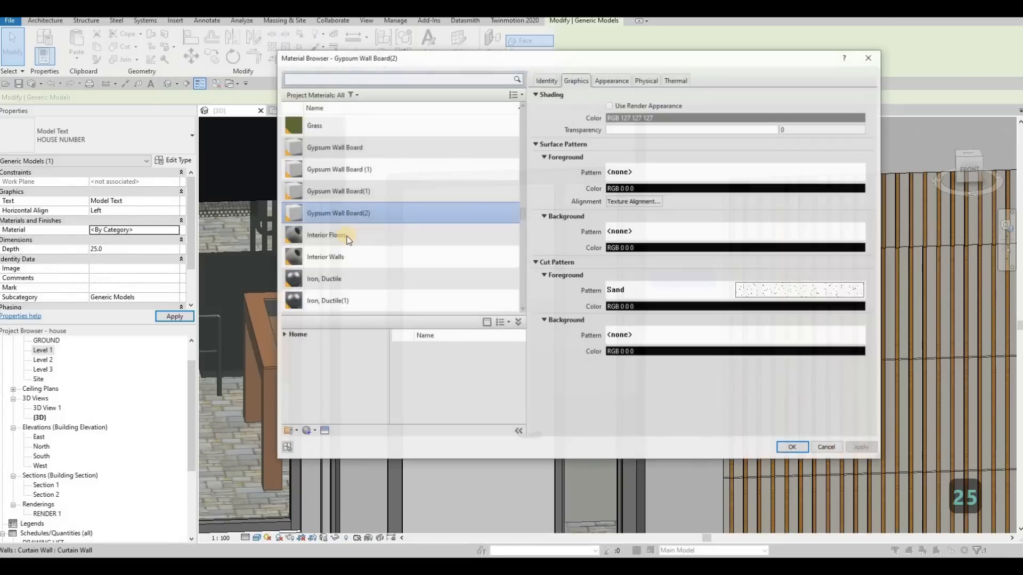
pyautogui.scroll(-3, 339, 260)
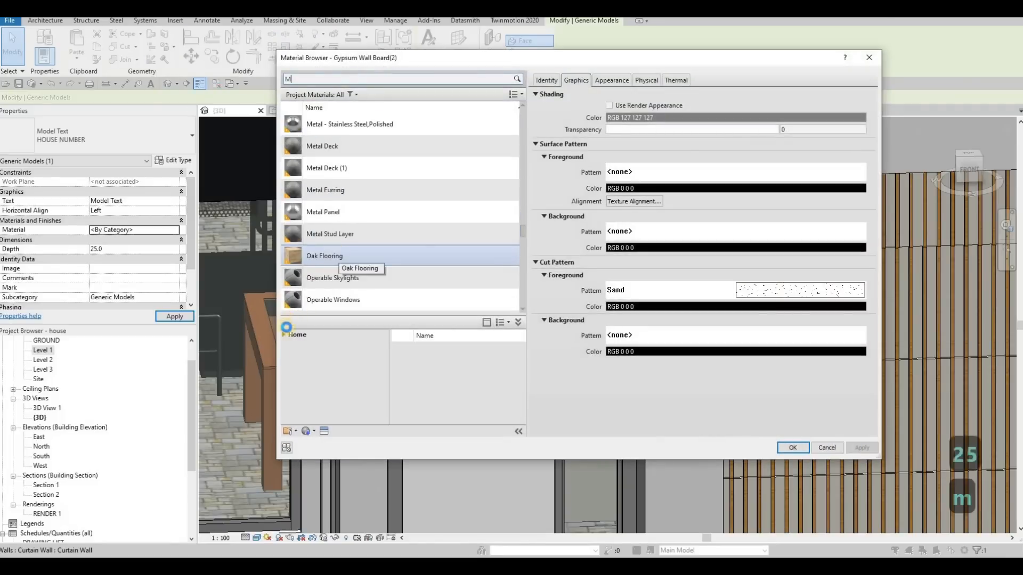
pyautogui.write('M')
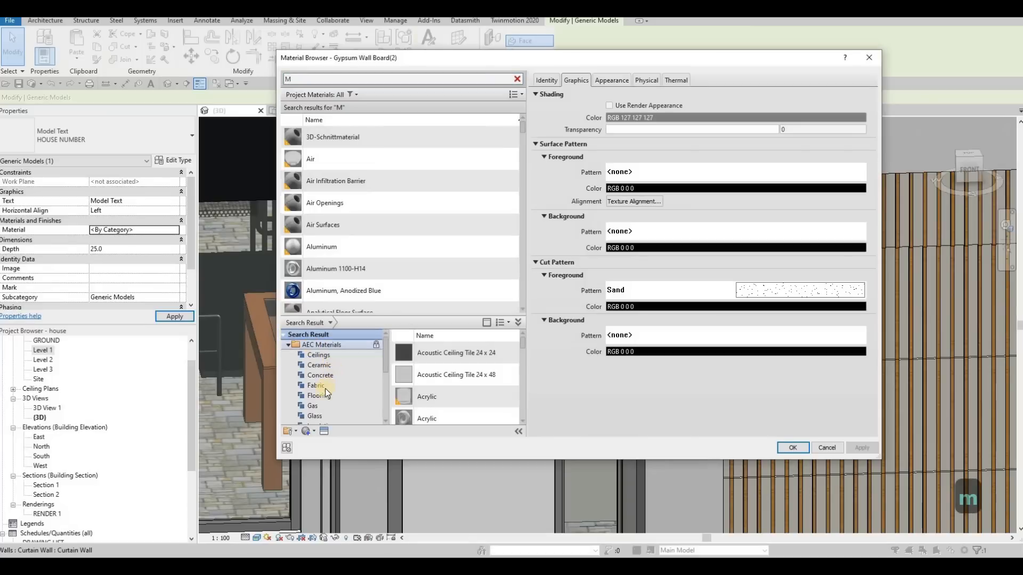
pyautogui.scroll(4, 328, 373)
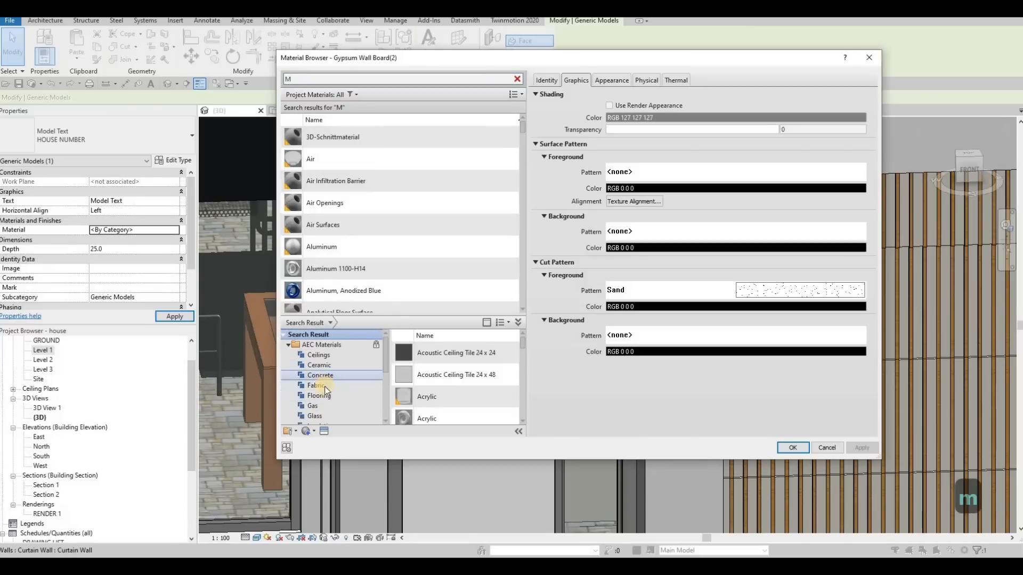
pyautogui.scroll(-2, 320, 408)
pyautogui.click(316, 405)
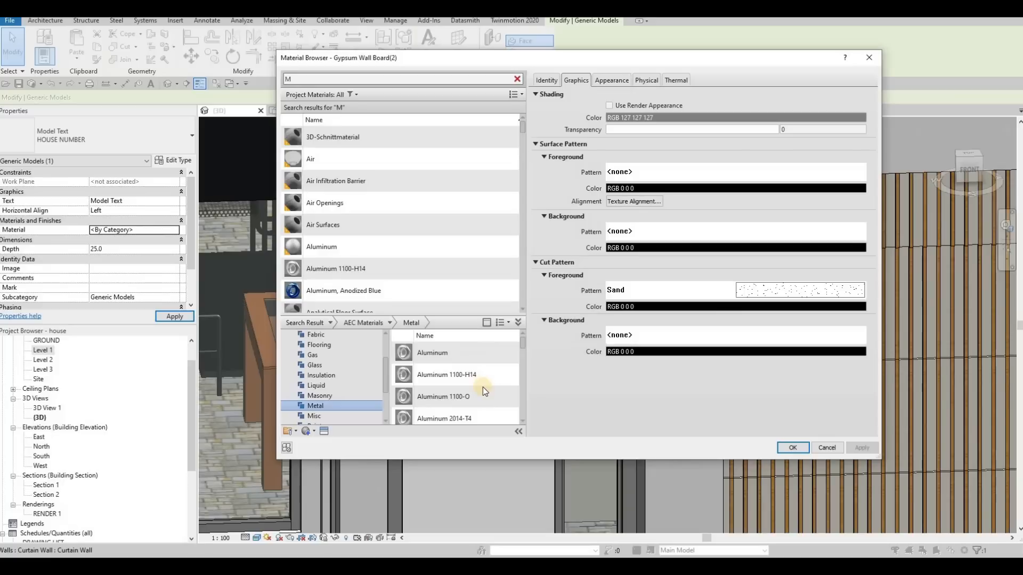
pyautogui.scroll(-2, 494, 383)
pyautogui.click(512, 383)
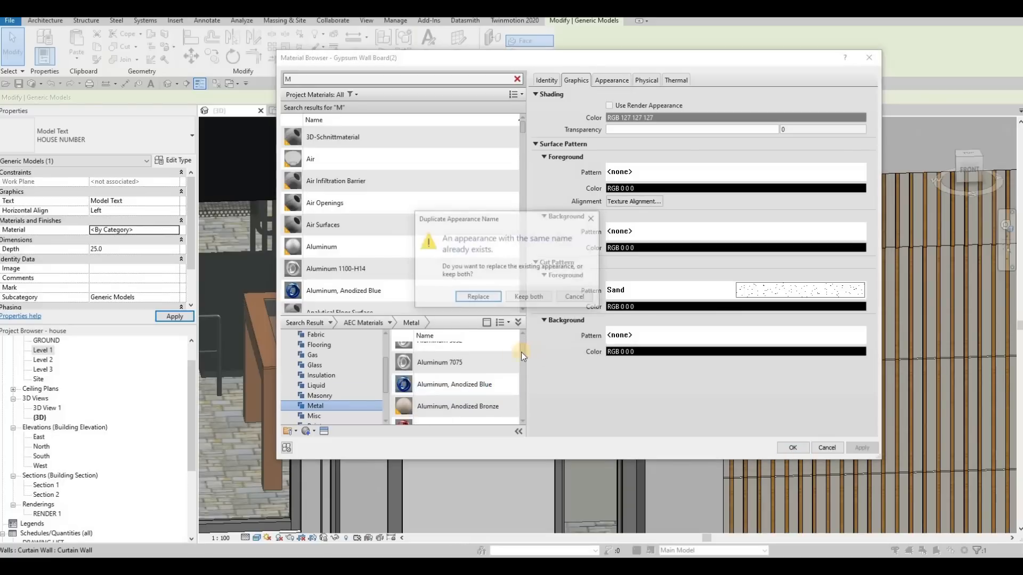
pyautogui.press('Escape')
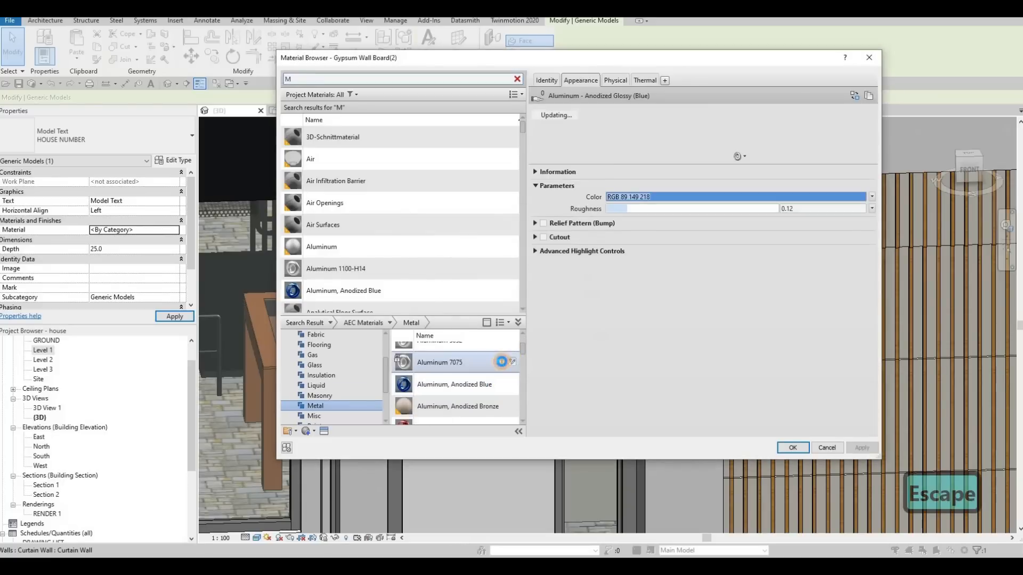
pyautogui.click(503, 363)
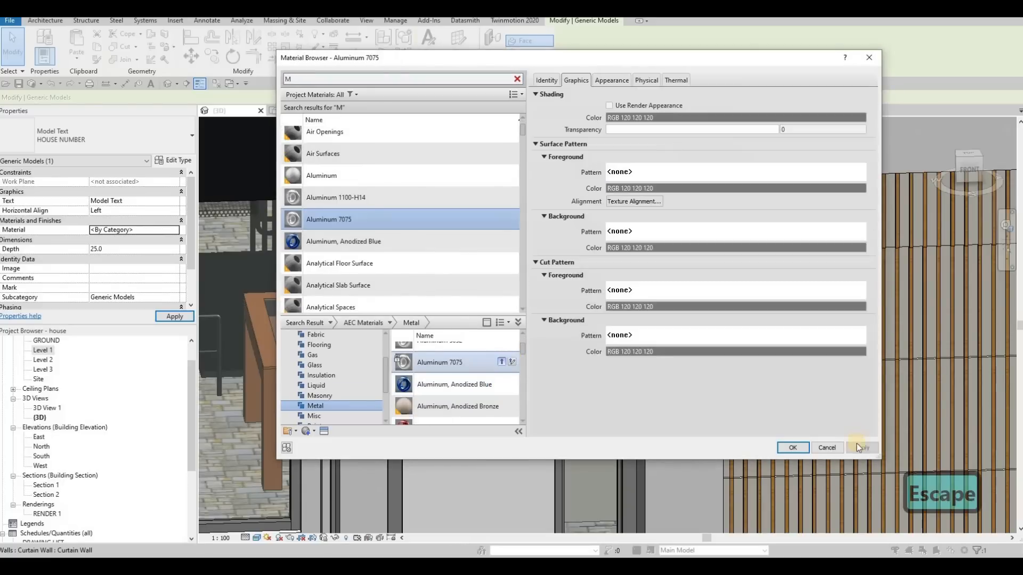
pyautogui.click(793, 448)
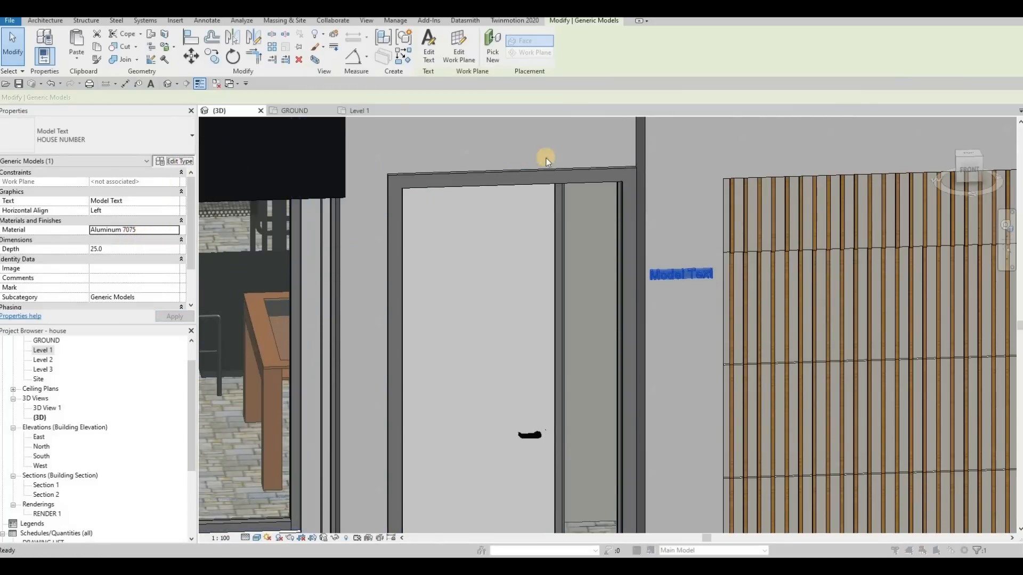
# Step: Set the HOUSE NUMBER type's text size to 150 mm and apply the type change
pyautogui.click(556, 142)
pyautogui.write('1')
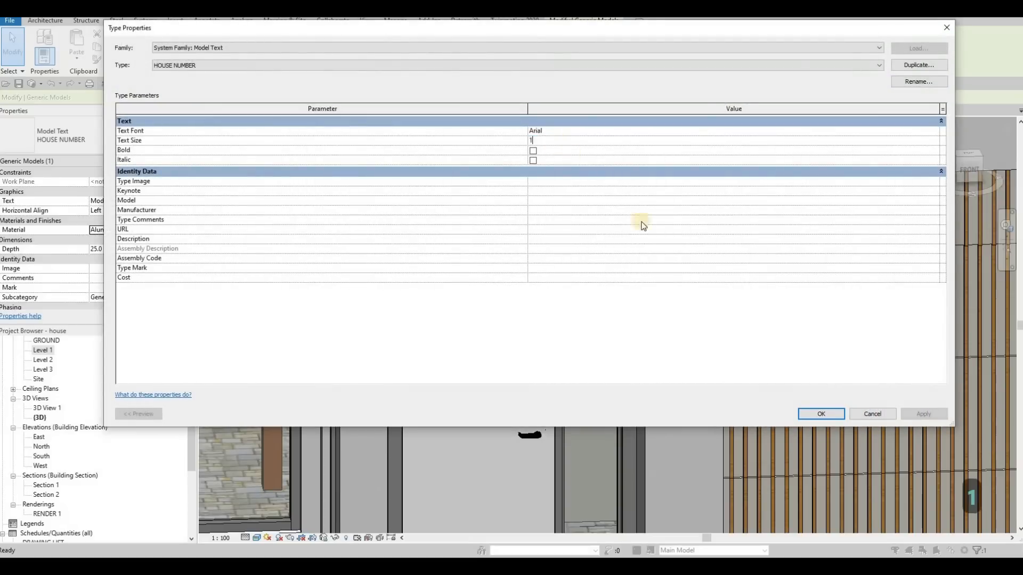
pyautogui.write('50')
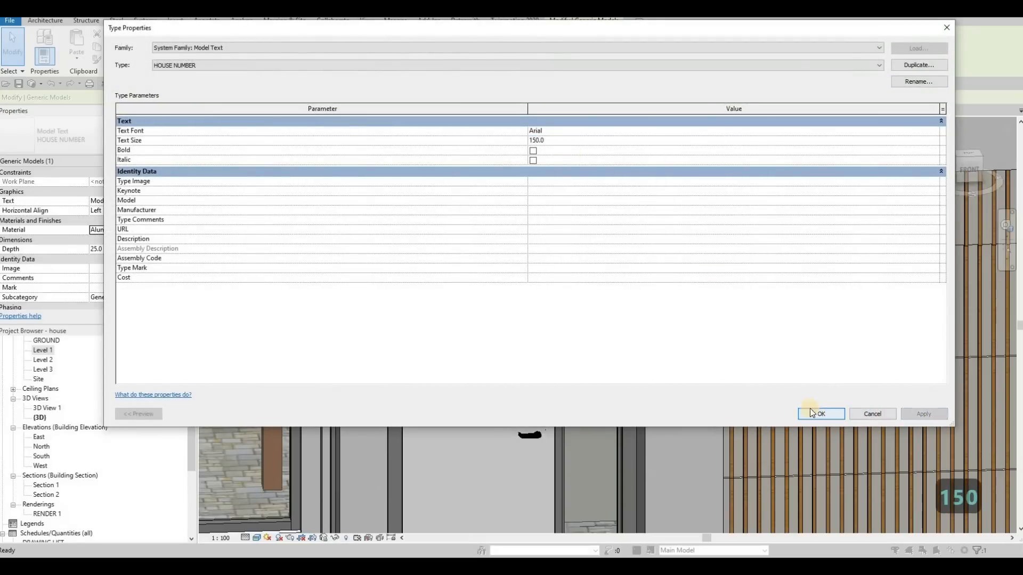
pyautogui.click(812, 413)
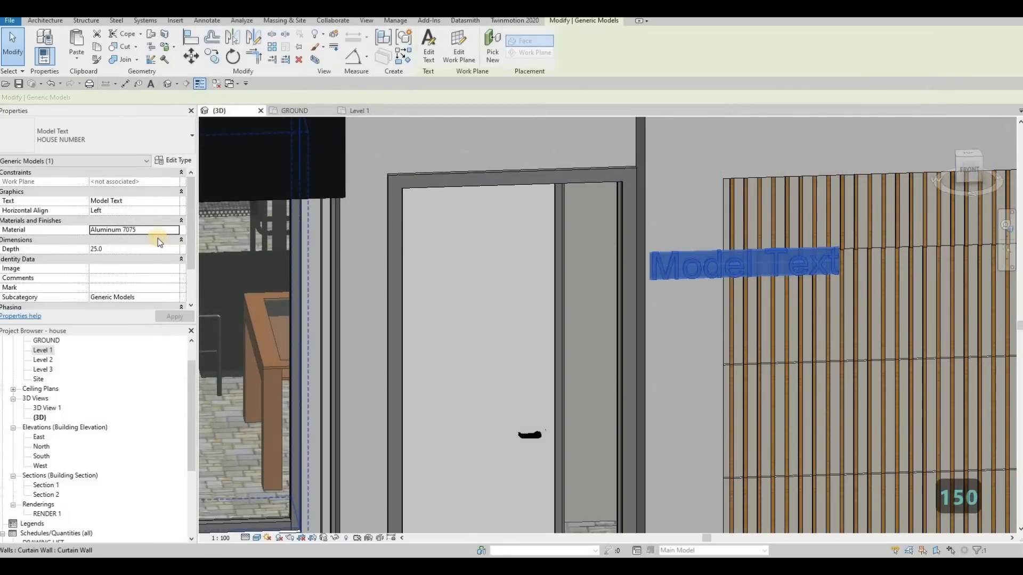
# Step: Replace the model text's wording with the house number 24 and deselect it
pyautogui.click(173, 201)
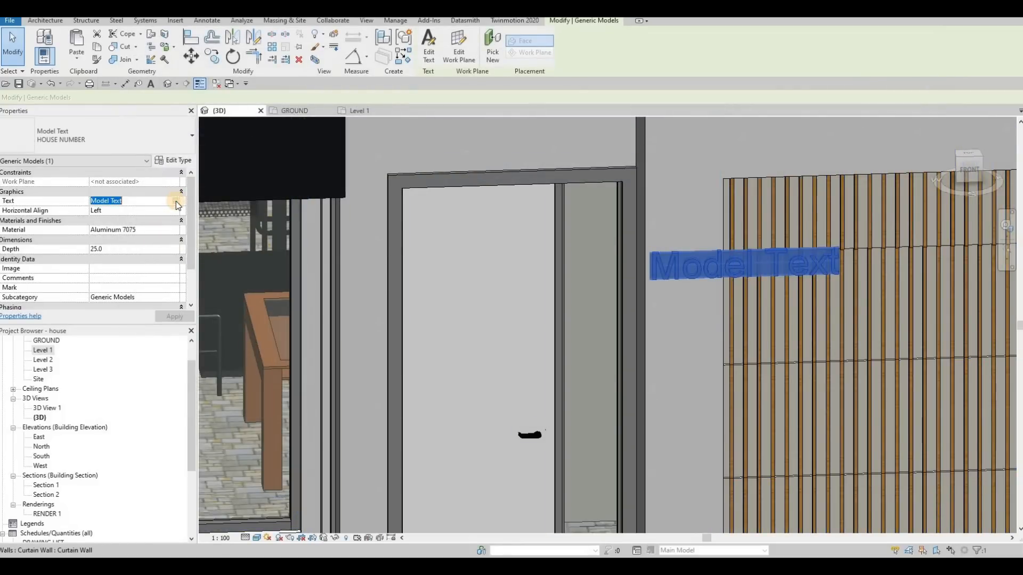
pyautogui.click(173, 201)
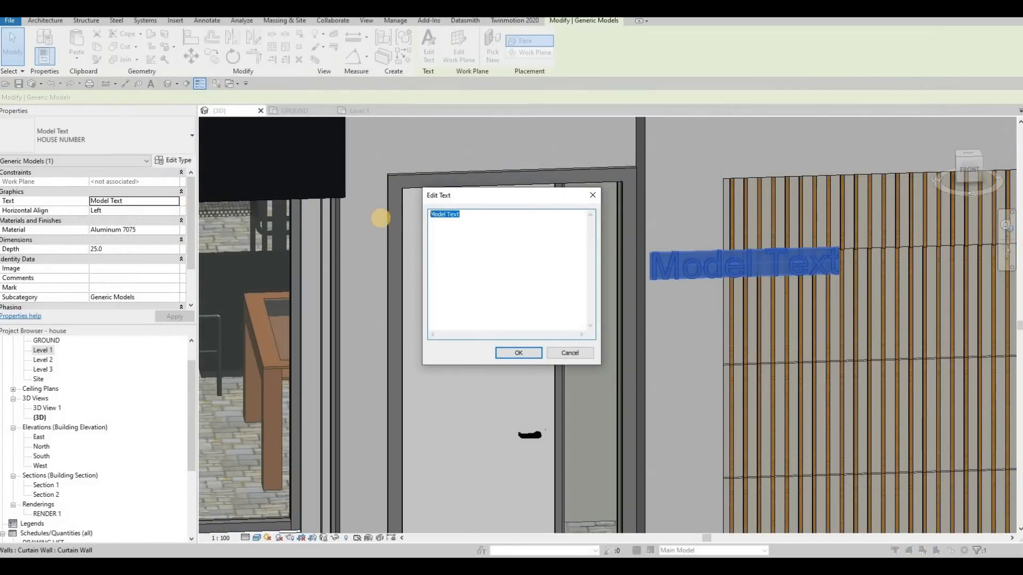
pyautogui.write('25')
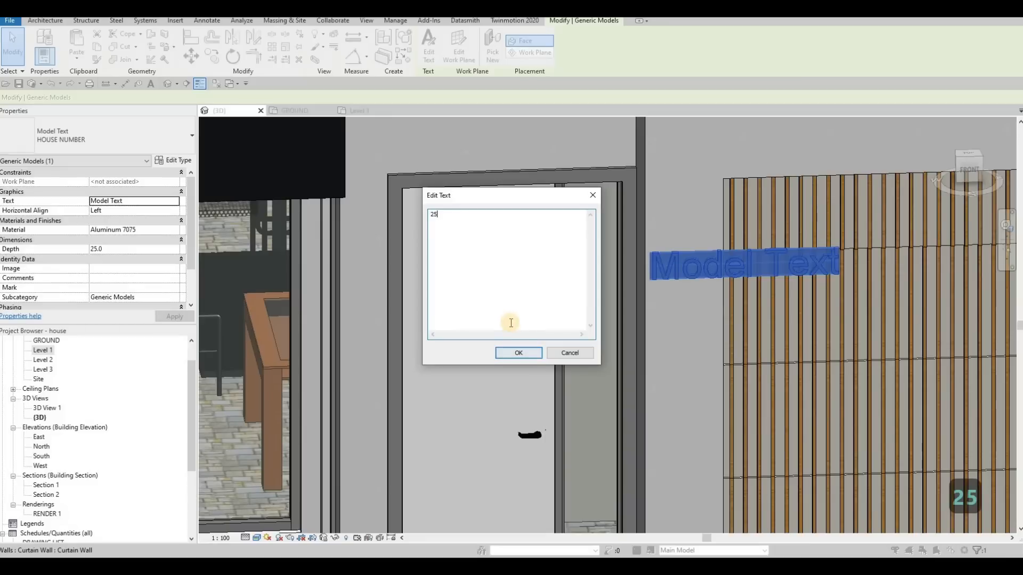
pyautogui.press('BackSpace')
pyautogui.write('4')
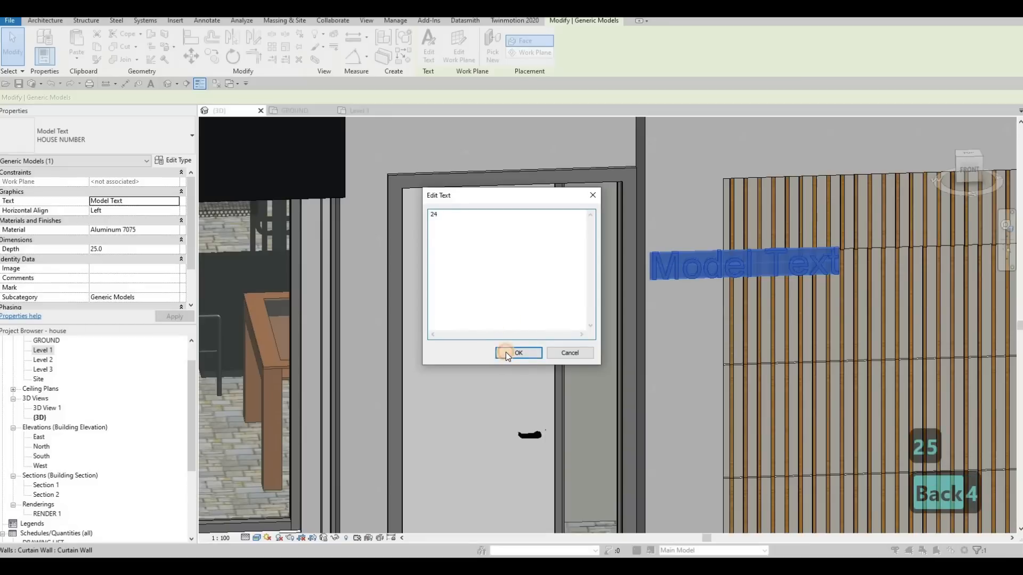
pyautogui.click(506, 353)
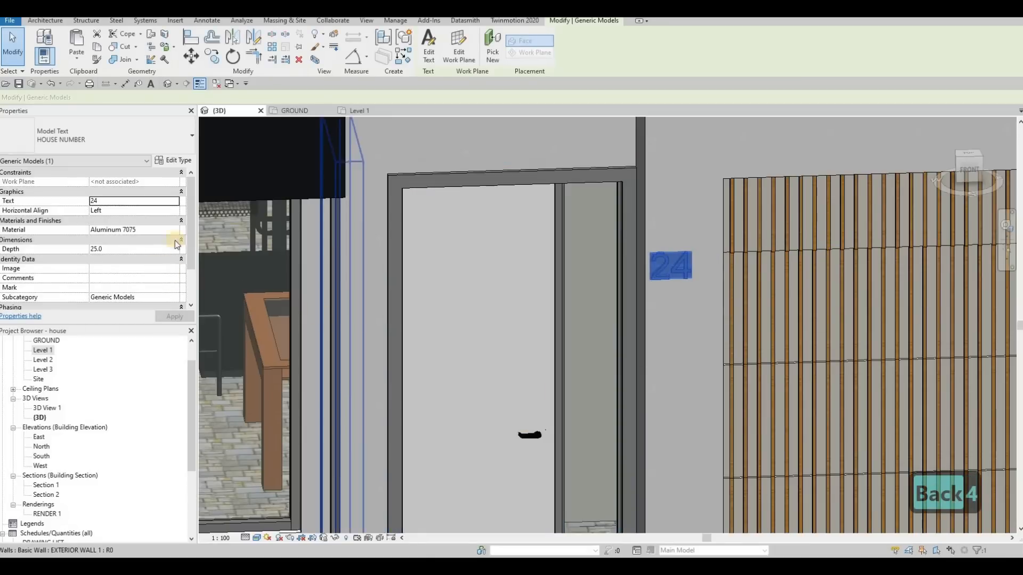
pyautogui.press('Escape')
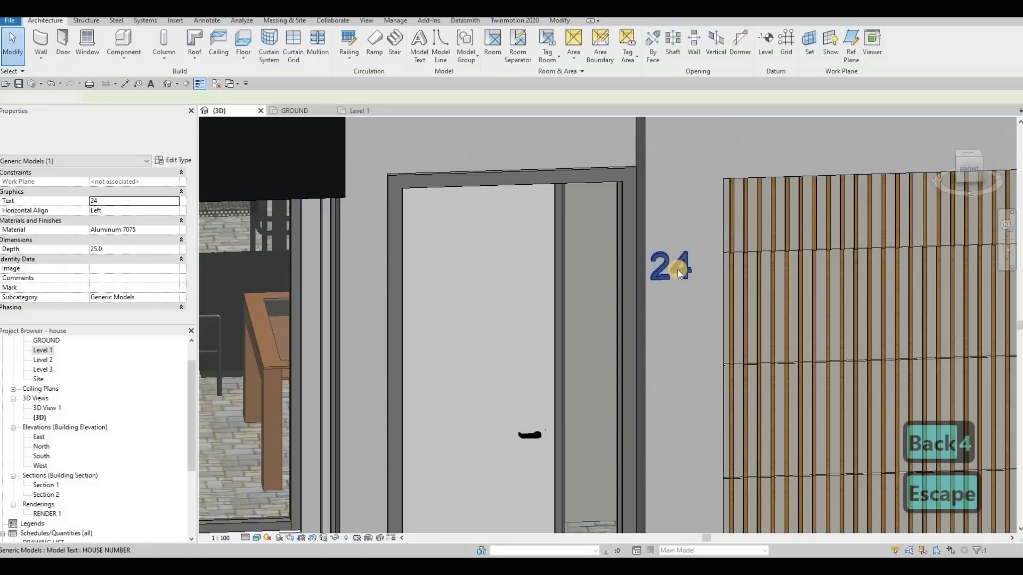
# Step: Nudge the house number 24 five increments towards the garage door
pyautogui.click(679, 272)
pyautogui.press('Right')
pyautogui.press('Right')
pyautogui.press('Right')
pyautogui.press('Right')
pyautogui.press('Right')
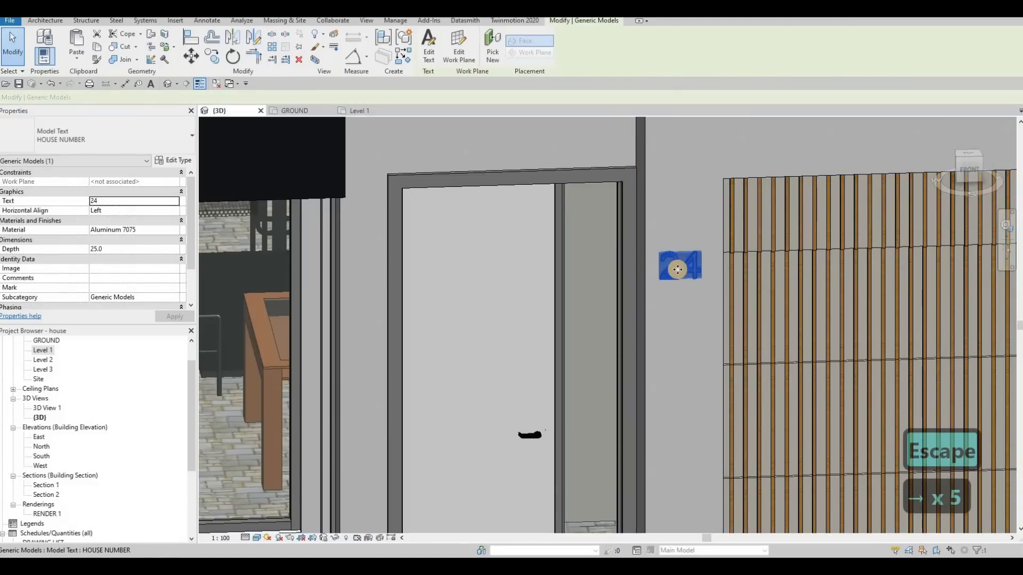
pyautogui.press('Escape')
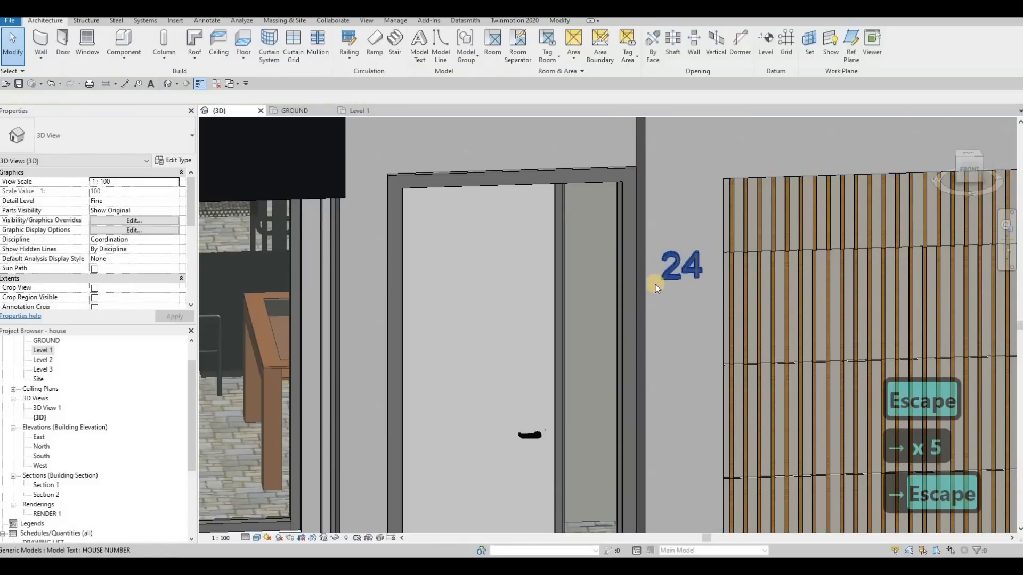
# Step: Examine from several angles how the house number 24 sits relative to the front wall and garage opening
pyautogui.scroll(-3, 593, 260)
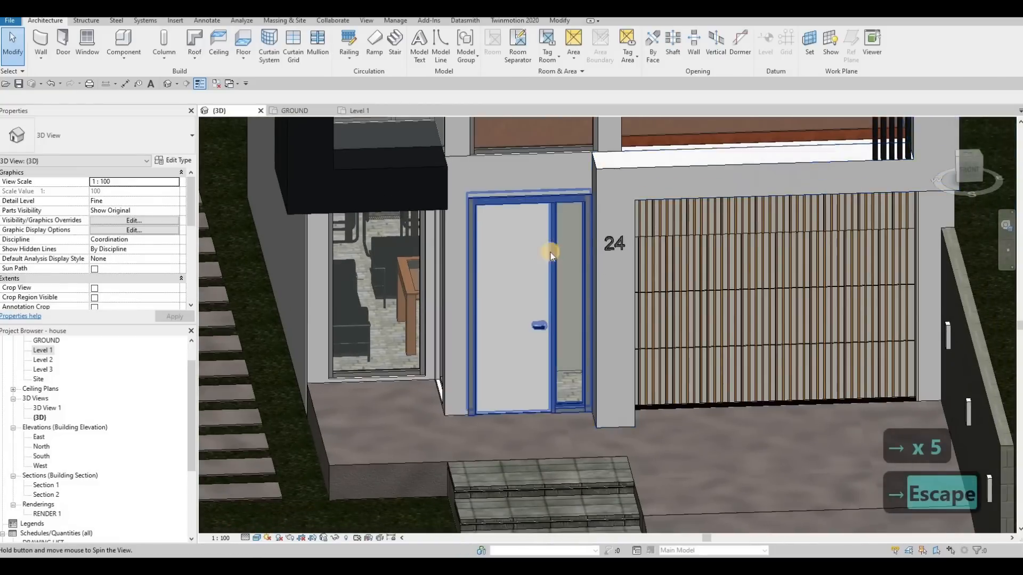
pyautogui.scroll(-2, 544, 256)
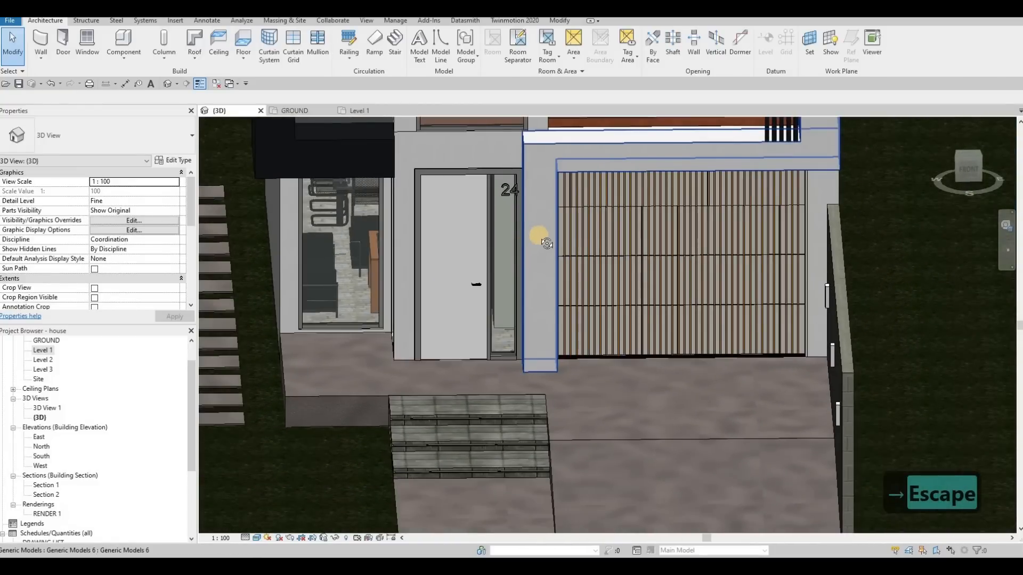
pyautogui.keyDown('shift'); pyautogui.moveTo(570, 249); pyautogui.dragTo(802, 184, button='middle'); pyautogui.keyUp('shift')
pyautogui.press('Escape')
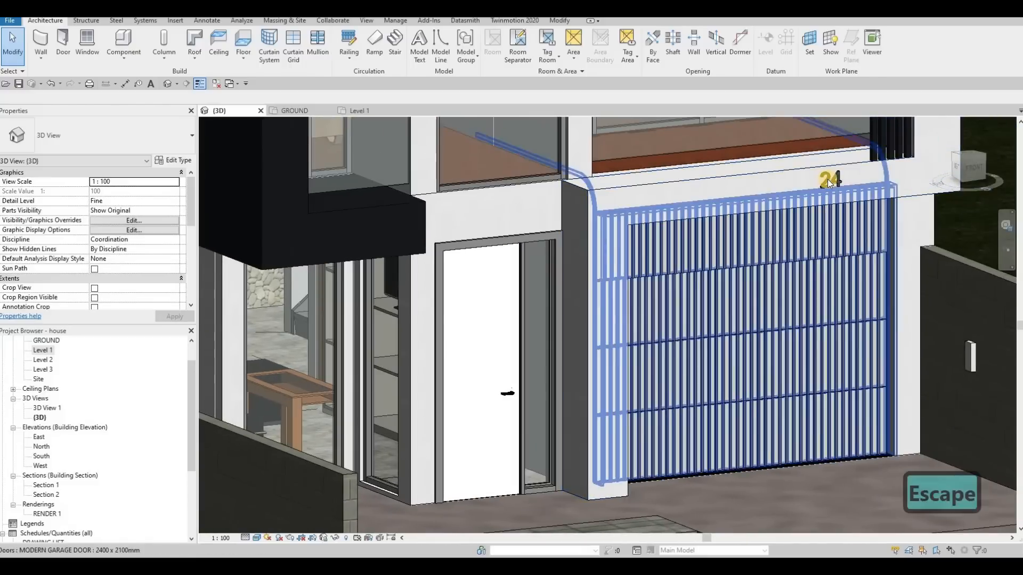
pyautogui.click(802, 186)
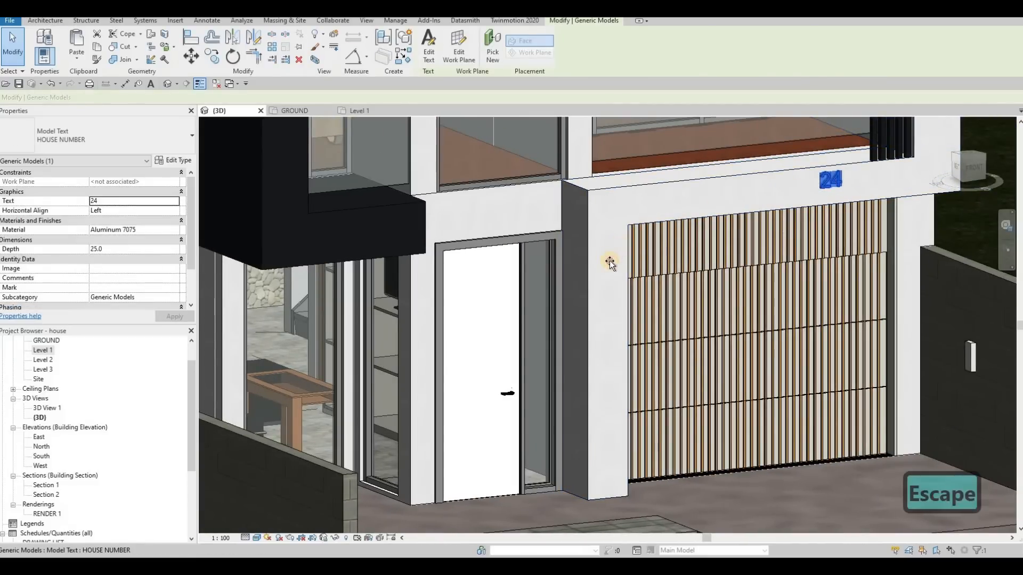
pyautogui.moveTo(609, 261); pyautogui.dragTo(599, 250)
pyautogui.press('Escape')
pyautogui.keyDown('shift'); pyautogui.moveTo(563, 262); pyautogui.dragTo(769, 209, button='middle'); pyautogui.keyUp('shift')
pyautogui.scroll(5, 726, 235)
pyautogui.scroll(3, 724, 245)
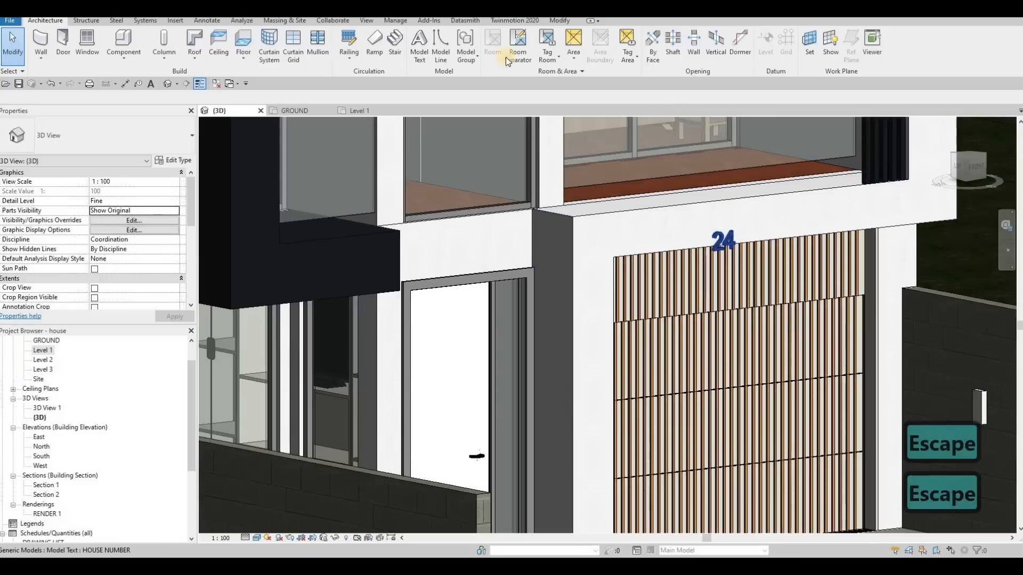
# Step: Re-host the house number 24 with Pick New, placing it on the wall face between the entrance and garage doors
pyautogui.click(724, 241)
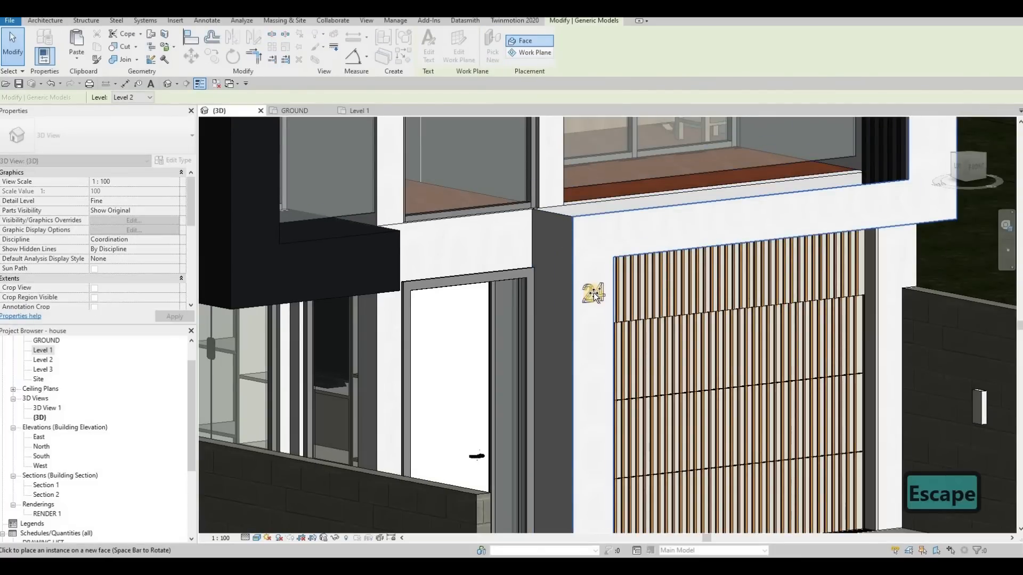
pyautogui.click(624, 298)
pyautogui.press('Escape')
pyautogui.scroll(-3, 619, 305)
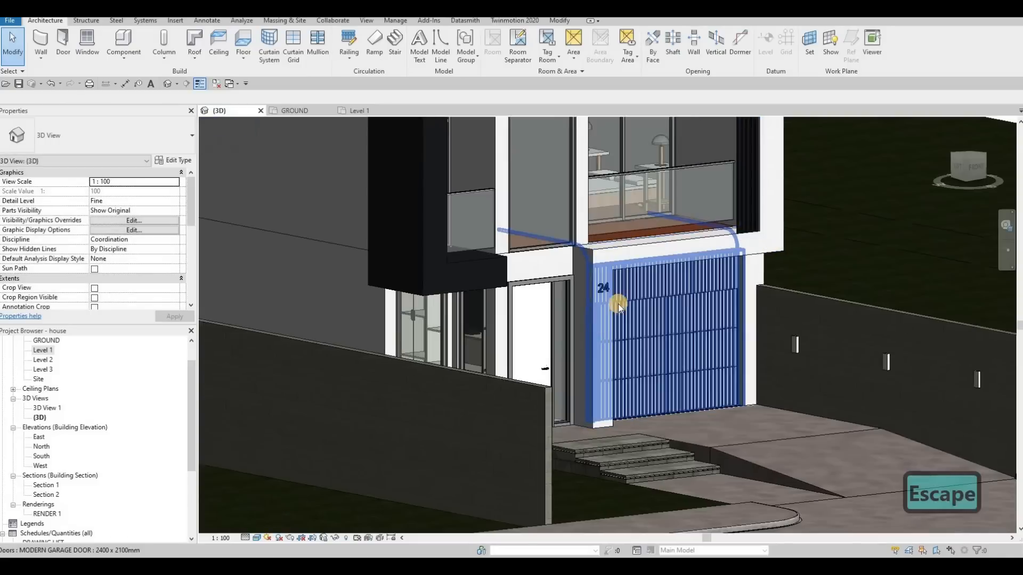
pyautogui.keyDown('shift'); pyautogui.moveTo(618, 303); pyautogui.dragTo(636, 289, button='middle'); pyautogui.keyUp('shift')
pyautogui.scroll(-5, 636, 289)
pyautogui.keyDown('shift'); pyautogui.moveTo(701, 267); pyautogui.dragTo(606, 267, button='middle'); pyautogui.keyUp('shift')
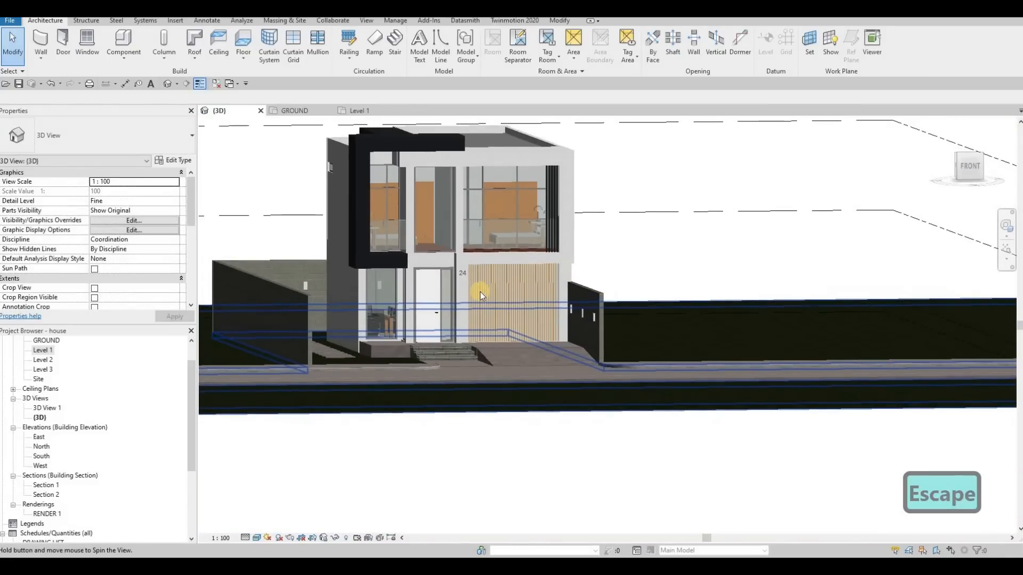
# Step: Copy the middle light fixture on the driveway boundary wall a short distance towards the street-side fixture
pyautogui.scroll(2, 494, 292)
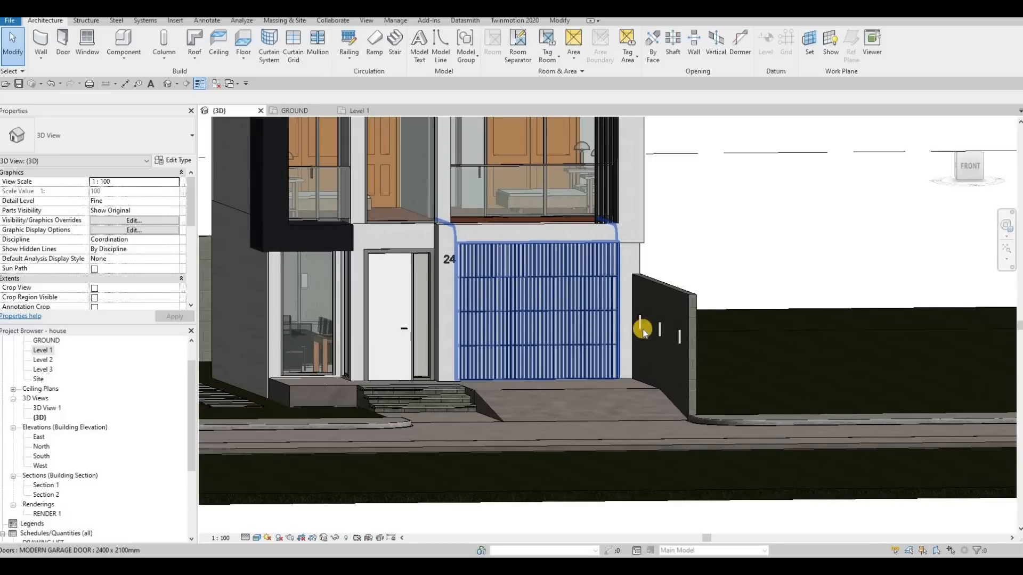
pyautogui.press('Escape')
pyautogui.scroll(2, 678, 340)
pyautogui.moveTo(678, 339); pyautogui.dragTo(840, 341, button='middle')
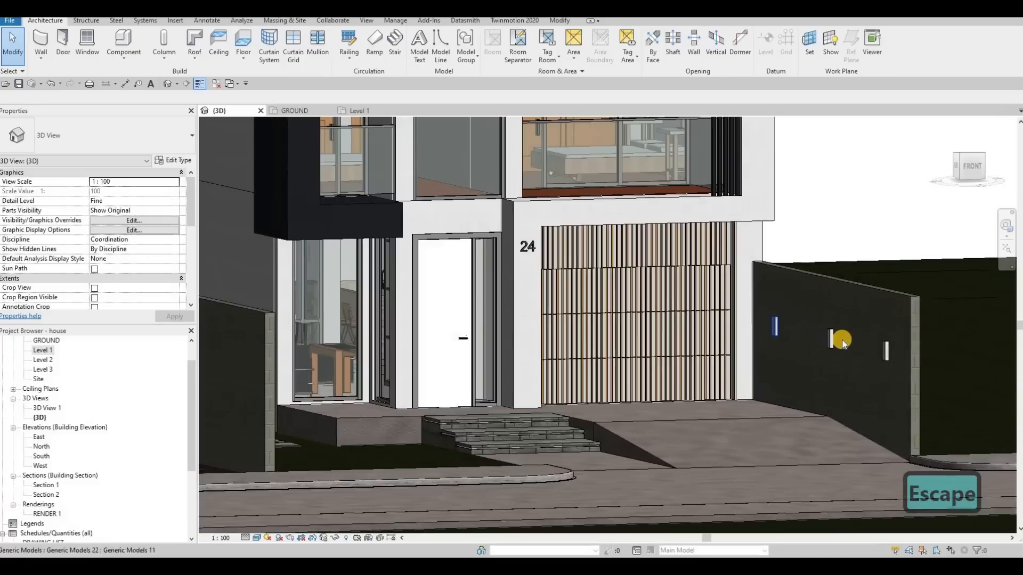
pyautogui.scroll(2, 842, 342)
pyautogui.click(841, 340)
pyautogui.press('c')
pyautogui.press('o')
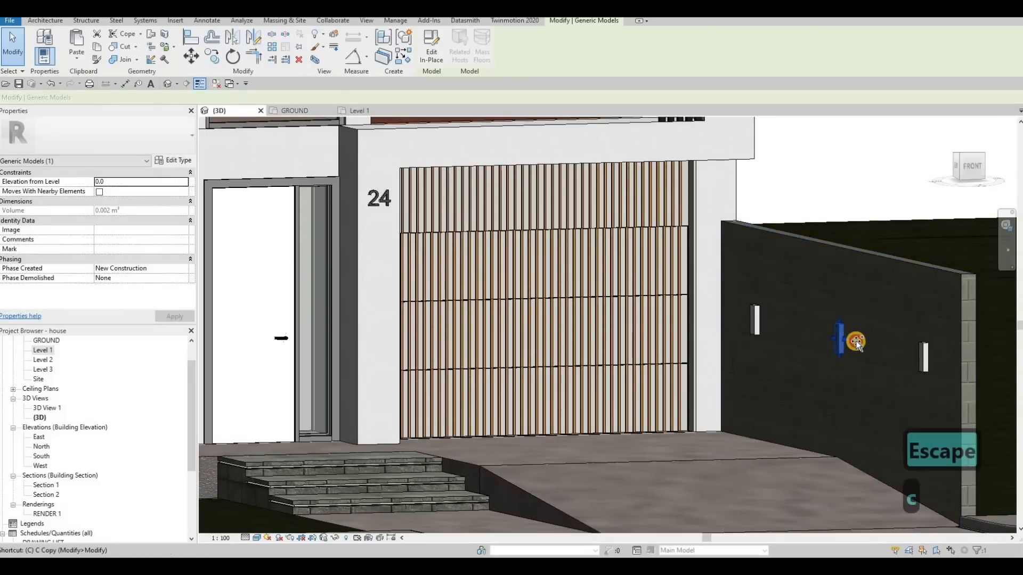
pyautogui.click(847, 341)
pyautogui.click(864, 345)
pyautogui.press('Escape')
pyautogui.press('Escape')
# Step: Try to re-host the copied wall fixture on the wall face beside the entrance door by editing it in place with Pick New
pyautogui.click(860, 344)
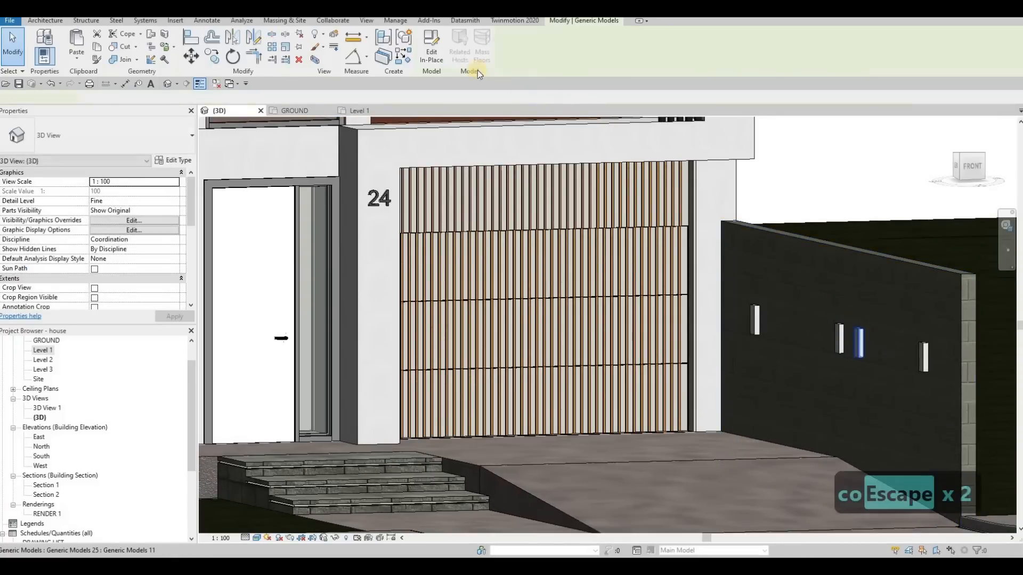
pyautogui.click(439, 55)
pyautogui.click(860, 342)
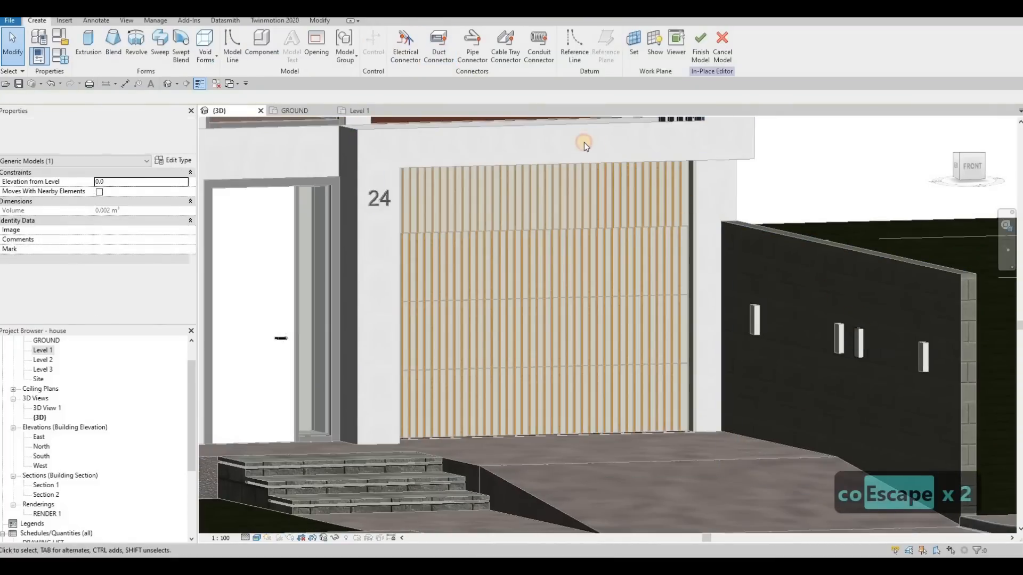
pyautogui.click(465, 55)
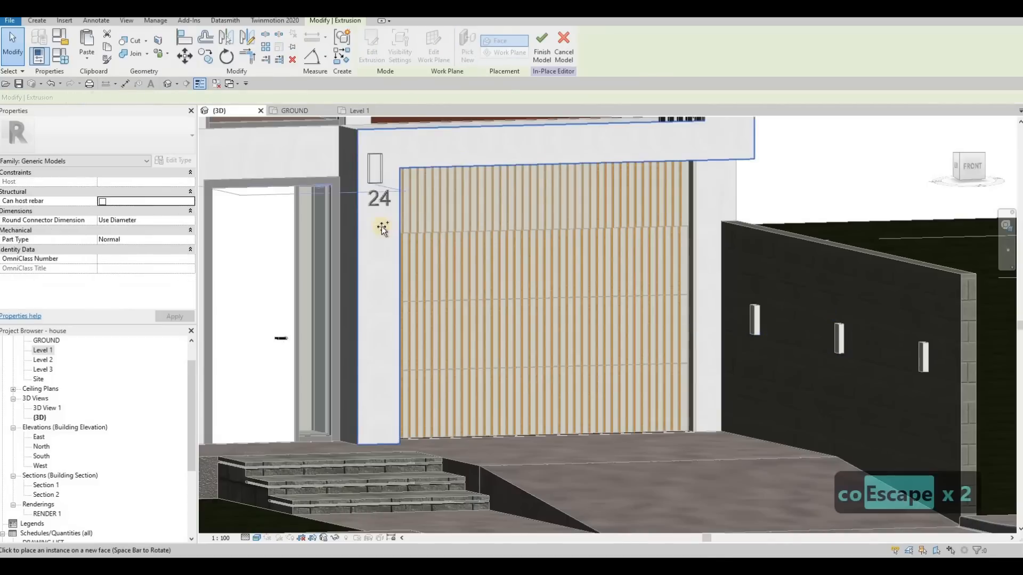
pyautogui.moveTo(373, 229); pyautogui.dragTo(538, 220, button='middle')
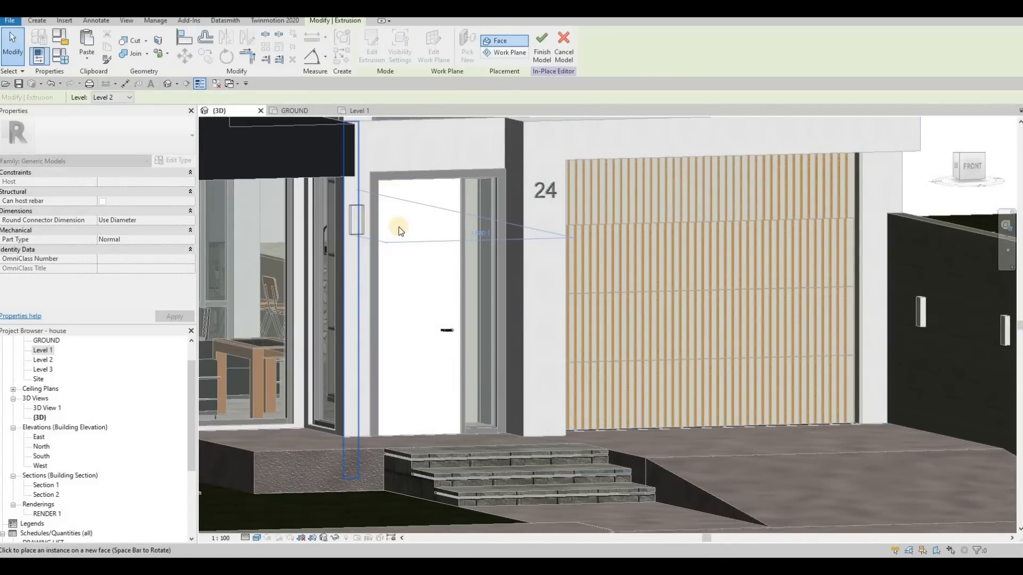
pyautogui.click(399, 231)
pyautogui.press('Escape')
pyautogui.press('Escape')
pyautogui.keyDown('shift'); pyautogui.moveTo(422, 269); pyautogui.dragTo(366, 57, button='middle'); pyautogui.keyUp('shift')
pyautogui.click(365, 55)
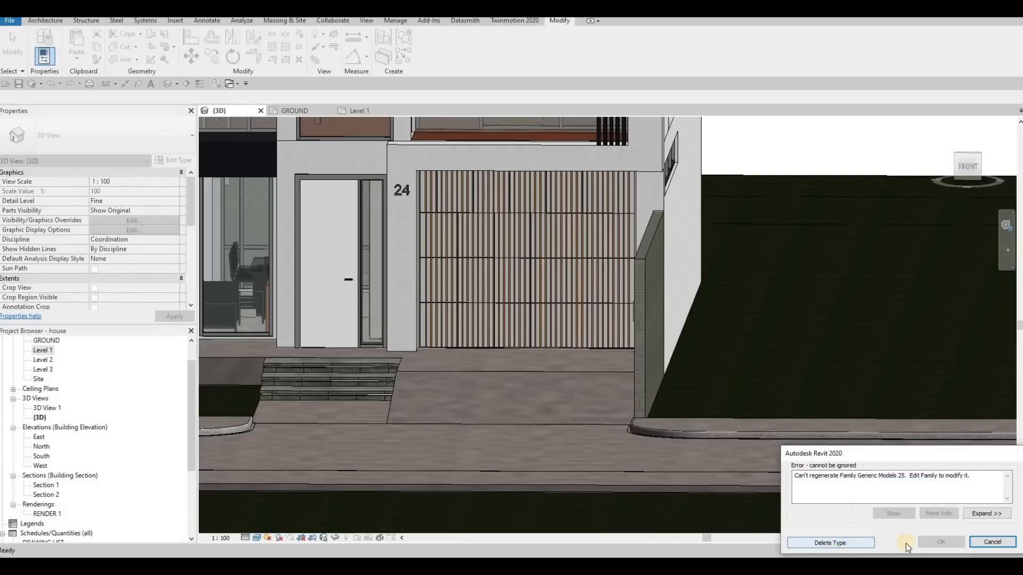
pyautogui.keyDown('shift'); pyautogui.moveTo(404, 398); pyautogui.dragTo(427, 408, button='middle'); pyautogui.keyUp('shift')
pyautogui.moveTo(769, 357); pyautogui.dragTo(610, 375, button='middle')
pyautogui.press('Escape')
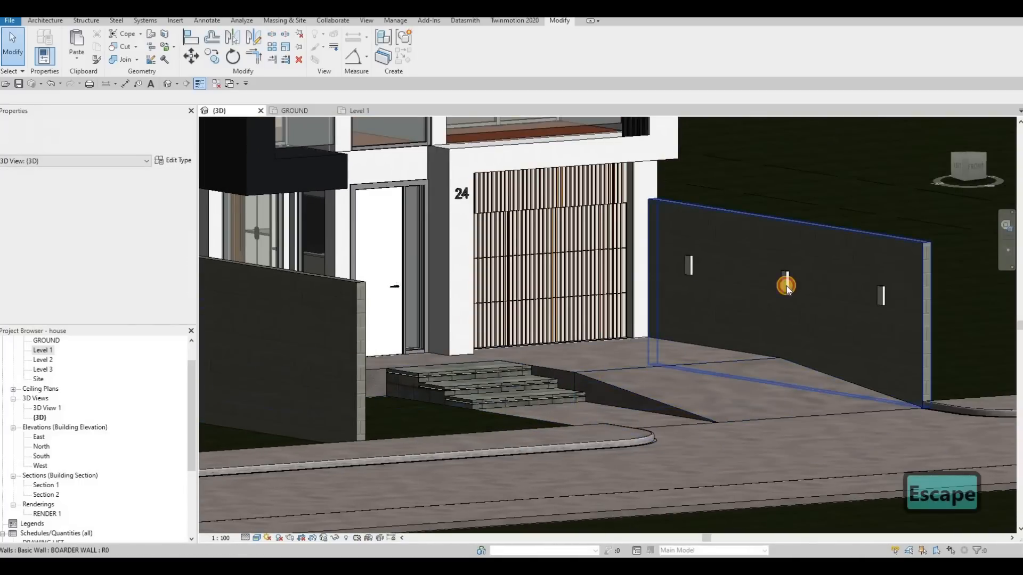
pyautogui.click(786, 281)
pyautogui.press('c')
pyautogui.press('s')
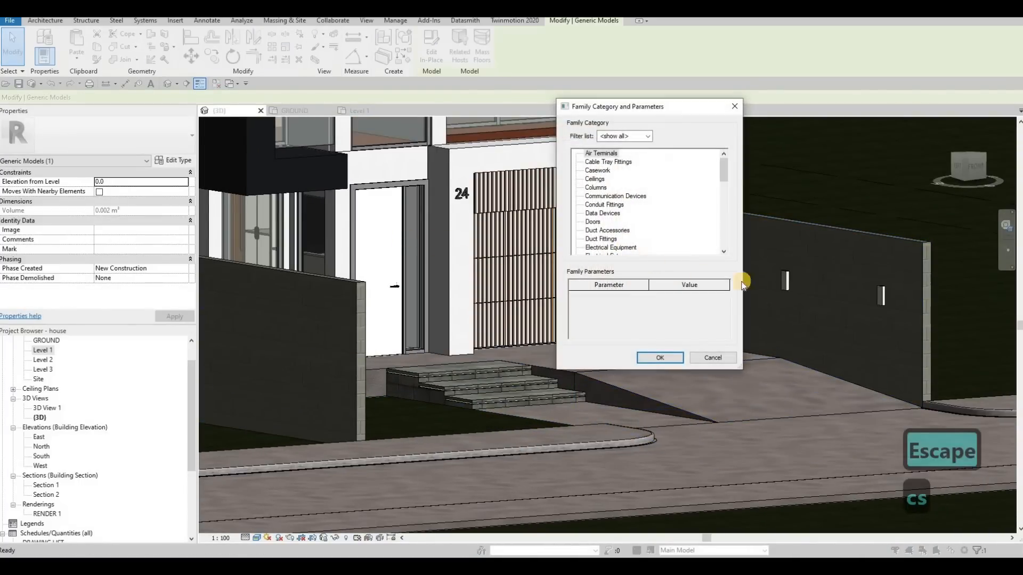
pyautogui.press('Escape')
pyautogui.press('Escape')
# Step: Edit the middle boundary-wall fixture in place and copy its extrusion a short distance towards the street-side fixture
pyautogui.click(784, 280)
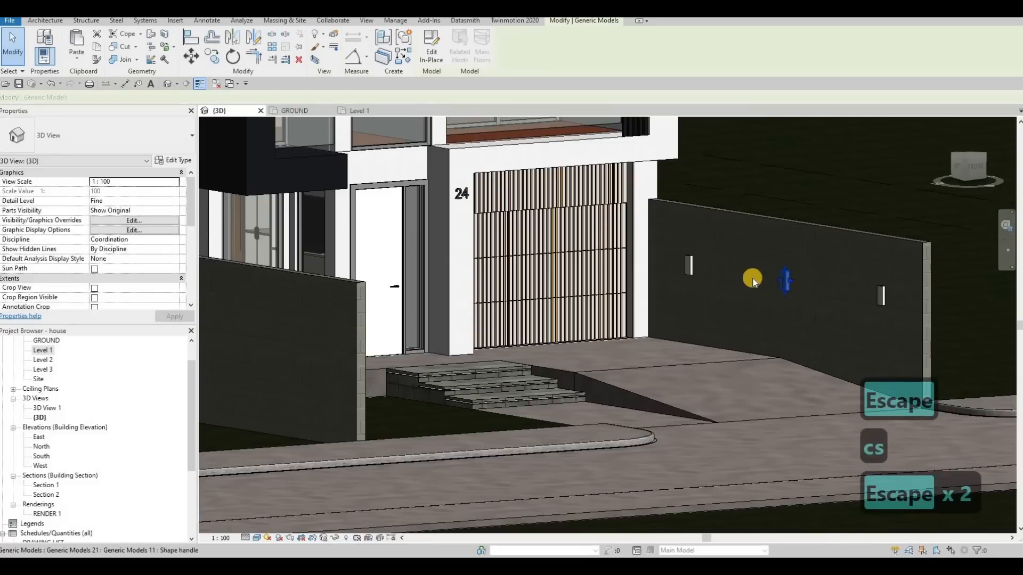
pyautogui.doubleClick(788, 282)
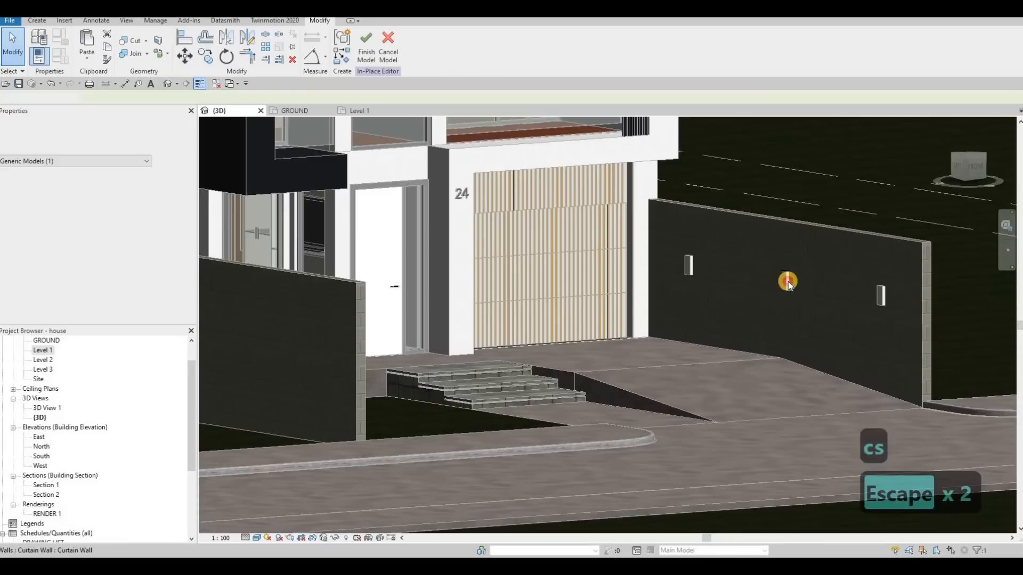
pyautogui.click(788, 281)
pyautogui.press('c')
pyautogui.press('o')
pyautogui.click(809, 284)
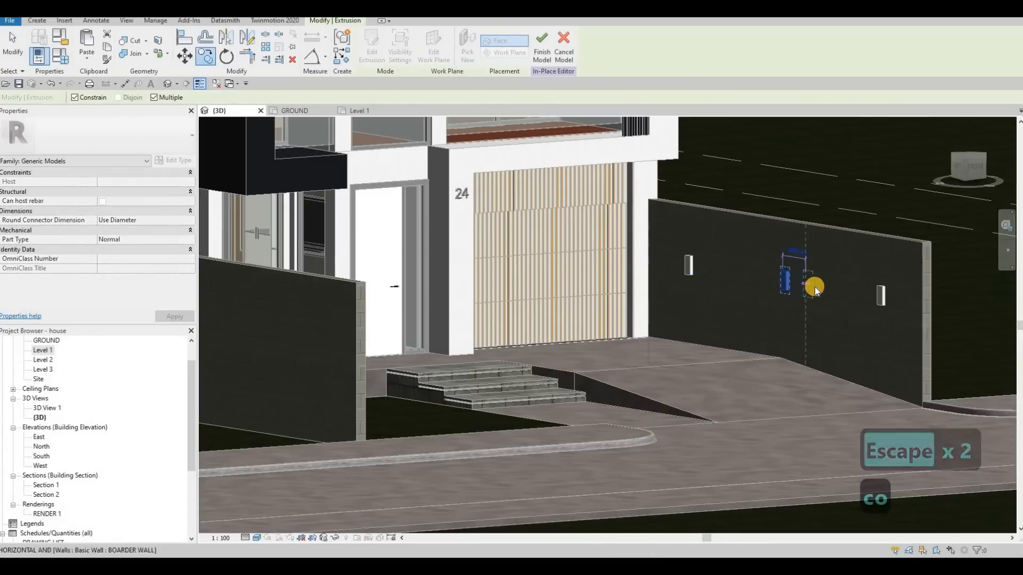
pyautogui.click(835, 288)
pyautogui.press('Escape')
pyautogui.press('Escape')
# Step: Try to re-host the copied extrusion on the wall beside the entrance door with Pick New, then discard the in-place edit
pyautogui.click(467, 52)
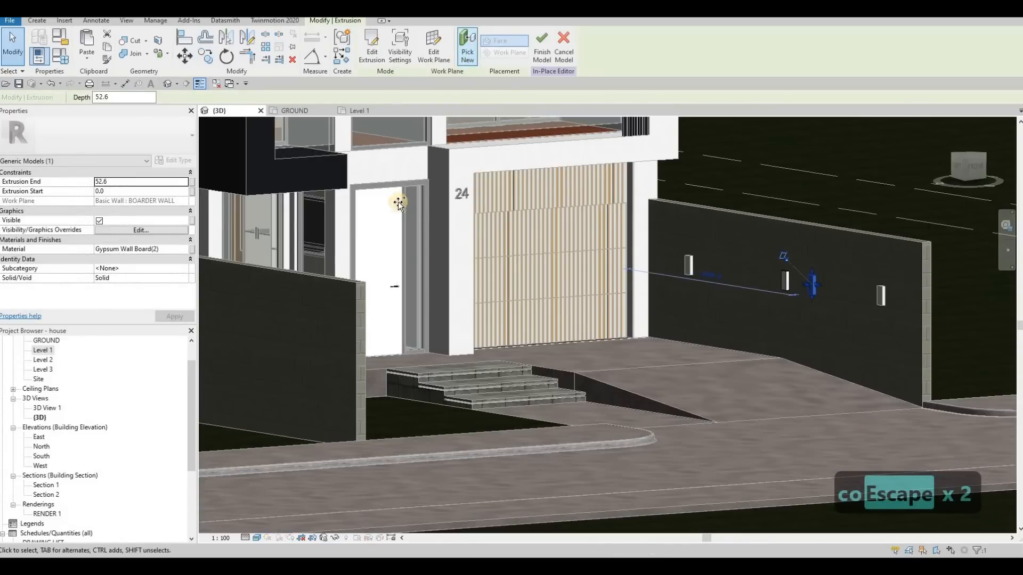
pyautogui.scroll(3, 340, 221)
pyautogui.click(342, 219)
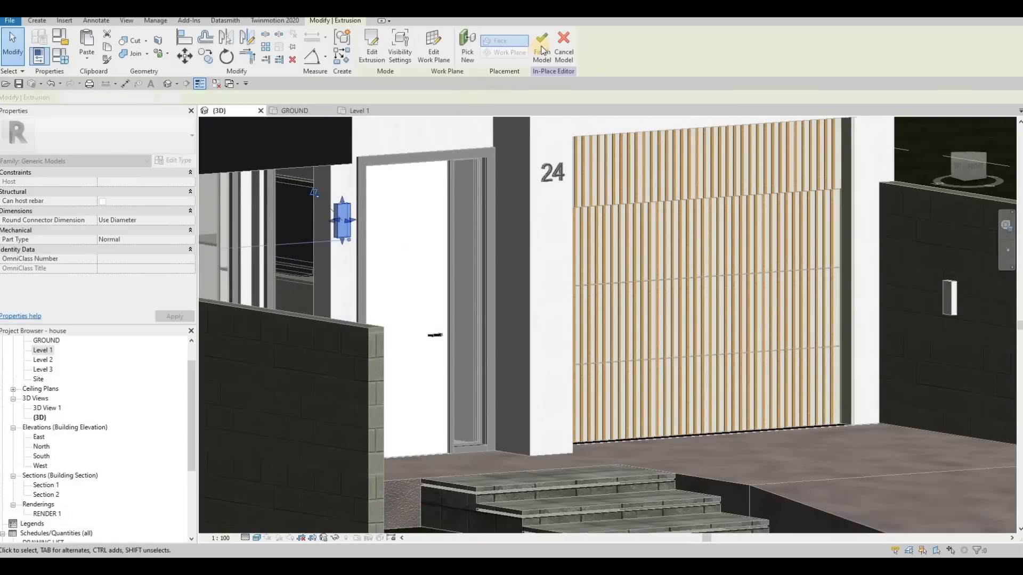
pyautogui.click(542, 52)
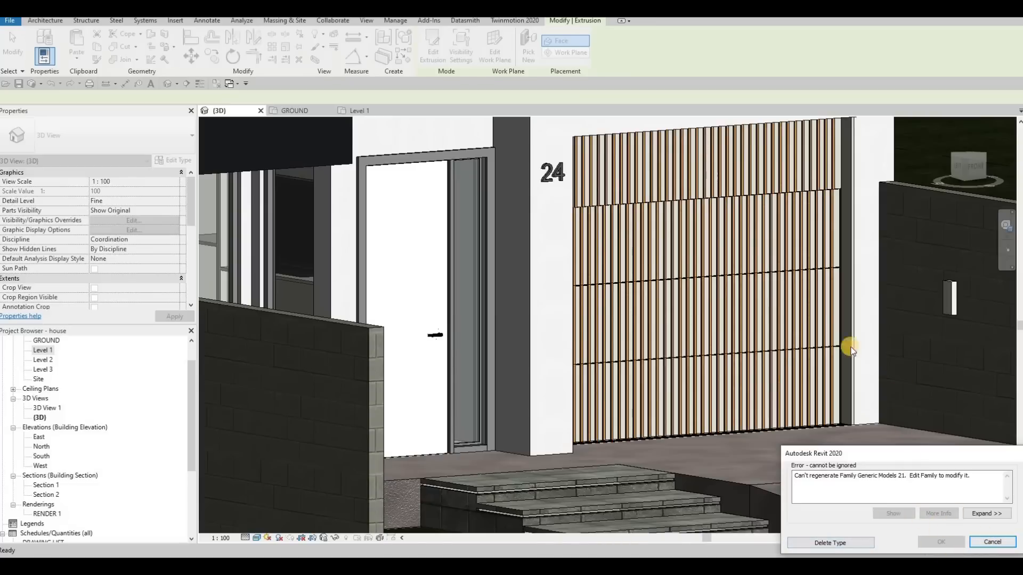
pyautogui.press('Escape')
pyautogui.press('Escape')
pyautogui.scroll(-5, 618, 319)
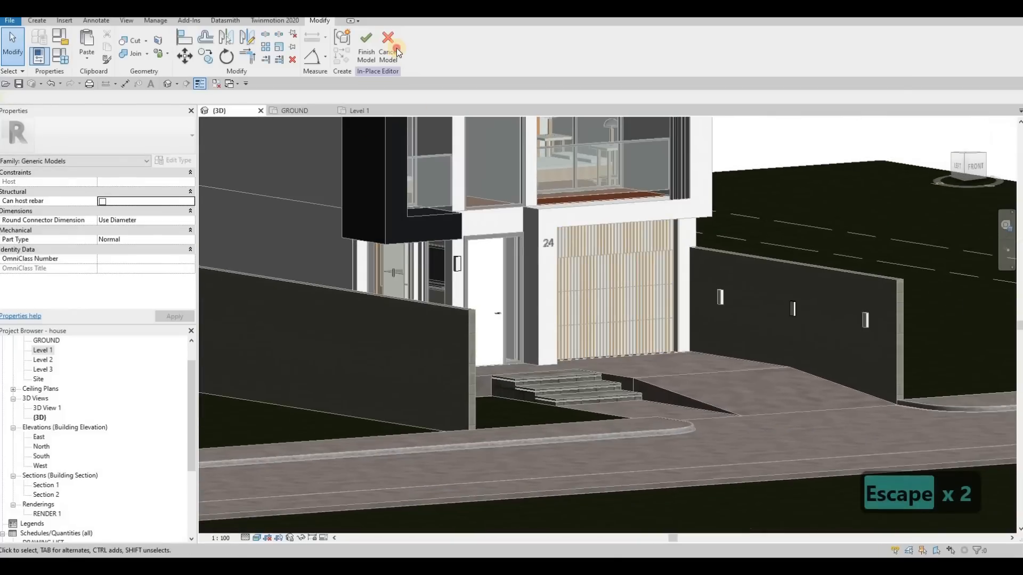
pyautogui.click(388, 46)
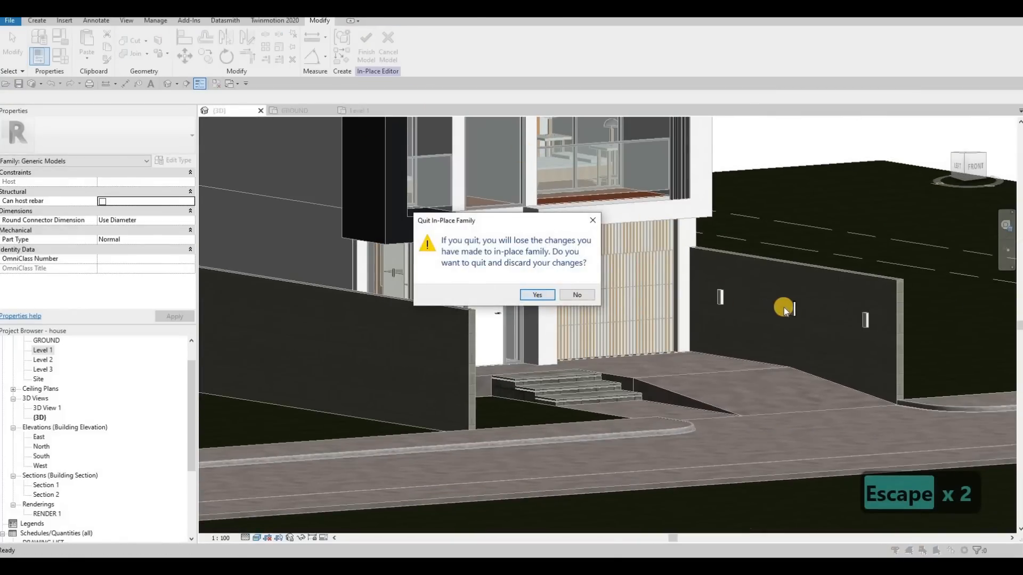
pyautogui.scroll(2, 790, 281)
pyautogui.press('Escape')
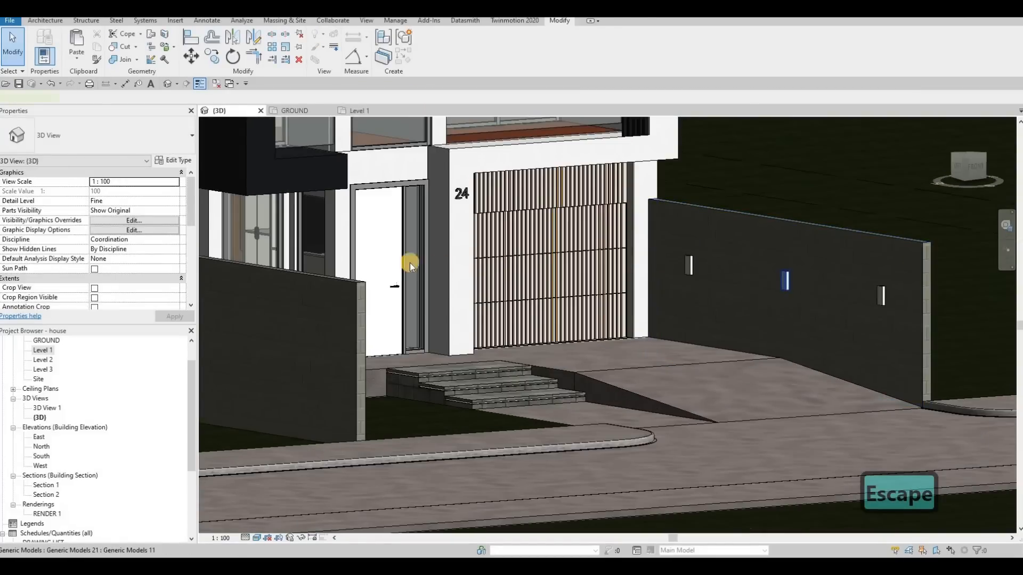
# Step: Start a new in-place model in the Generic Models category, based on the middle boundary-wall fixture
pyautogui.click(410, 263)
pyautogui.press('c')
pyautogui.press('s')
pyautogui.scroll(-1, 602, 225)
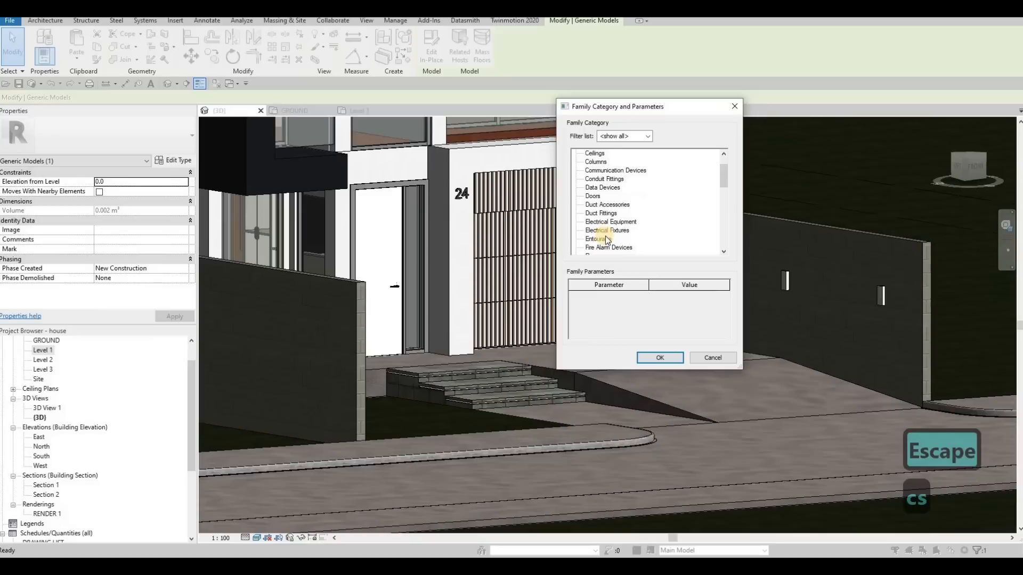
pyautogui.scroll(-3, 605, 235)
pyautogui.click(656, 362)
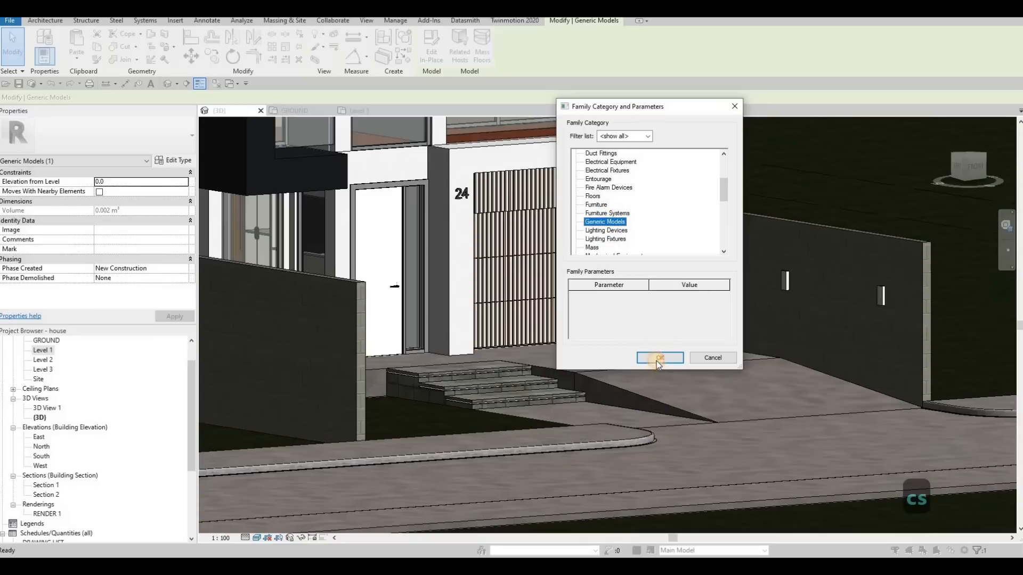
pyautogui.press('Return')
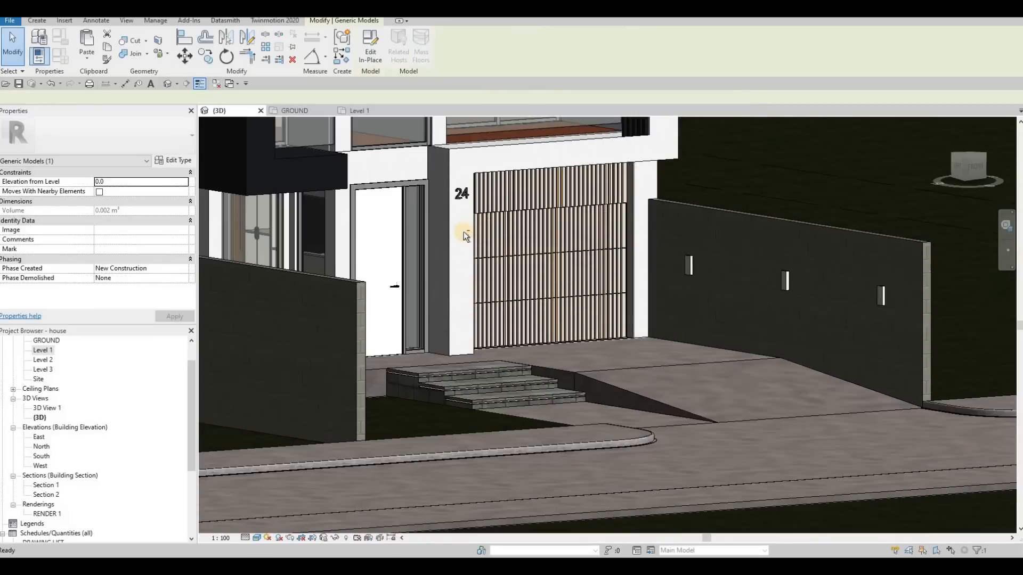
# Step: Start an Extrusion and pick the exterior wall face beside the entrance door as its work plane
pyautogui.keyDown('shift'); pyautogui.moveTo(591, 218); pyautogui.dragTo(439, 84, button='middle'); pyautogui.keyUp('shift')
pyautogui.click(41, 23)
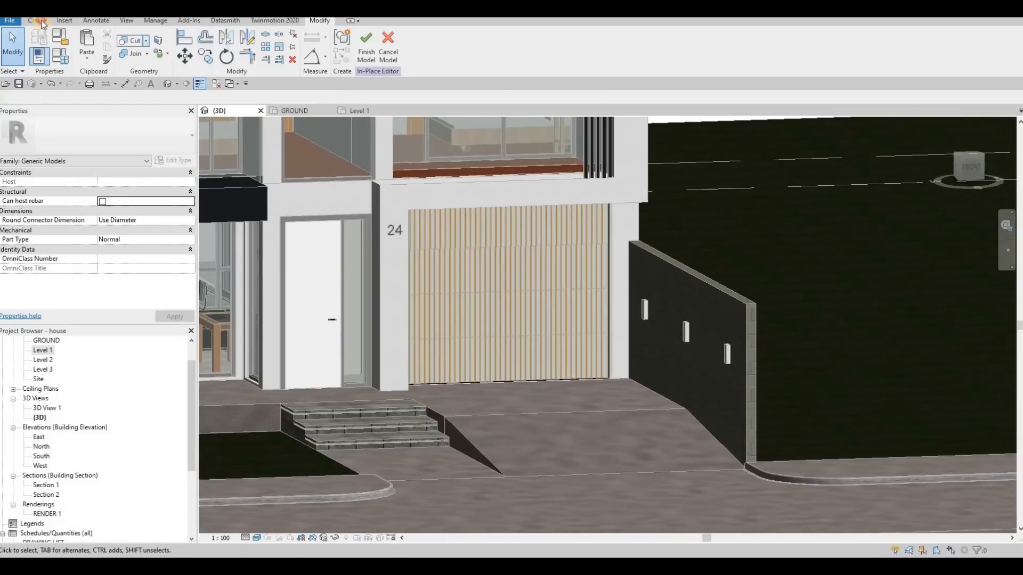
pyautogui.click(37, 20)
pyautogui.click(86, 48)
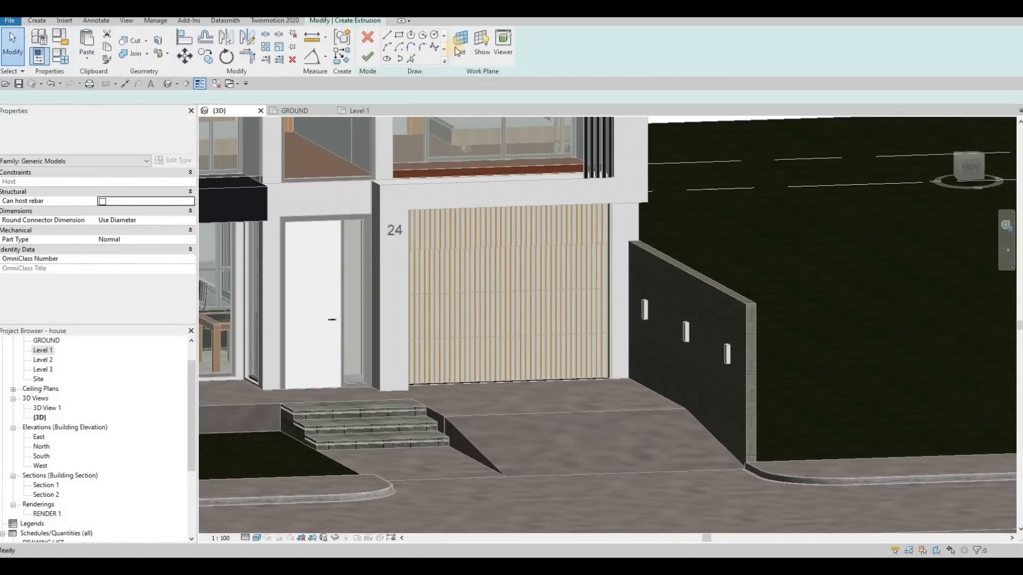
pyautogui.click(426, 299)
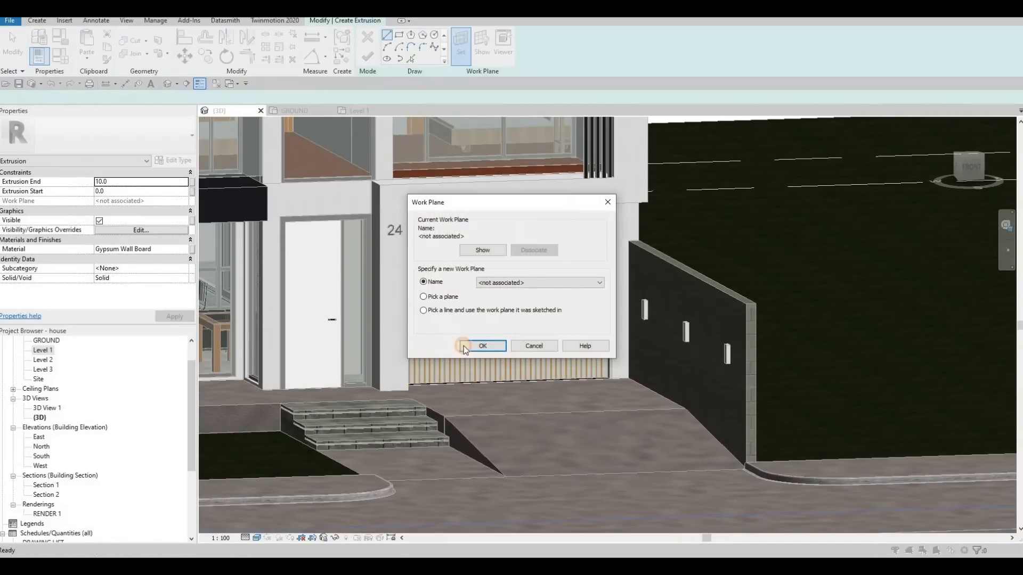
pyautogui.click(482, 347)
pyautogui.click(275, 277)
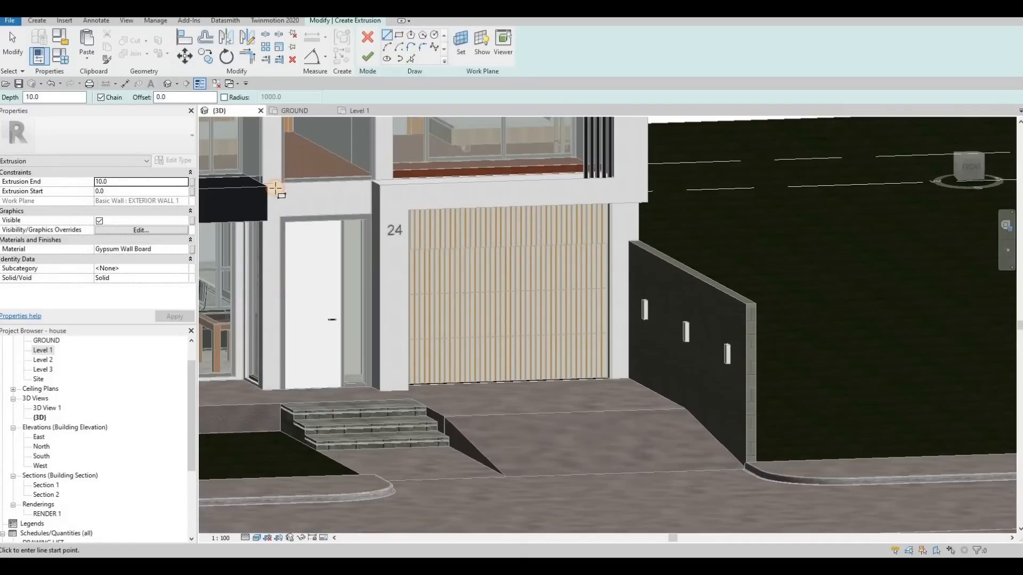
# Step: Sketch a rectangle about 100 by 180 mm on the narrow wall beside the entrance door and finish the extrusion sketch
pyautogui.scroll(5, 336, 239)
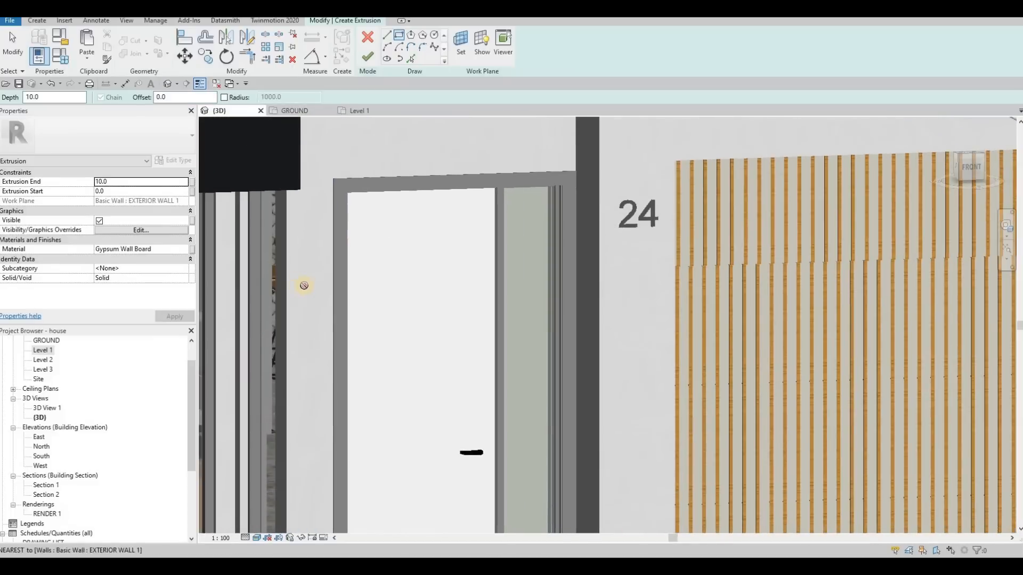
pyautogui.click(299, 283)
pyautogui.click(318, 315)
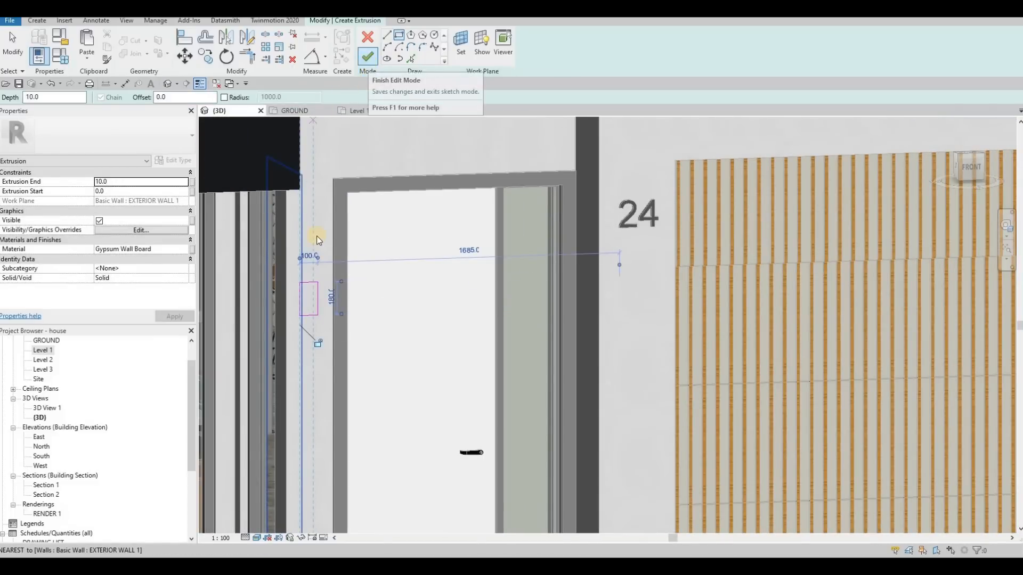
pyautogui.click(369, 64)
# Step: Assign the material Gypsum Wall Board(2) to the new rectangular extrusion
pyautogui.click(181, 249)
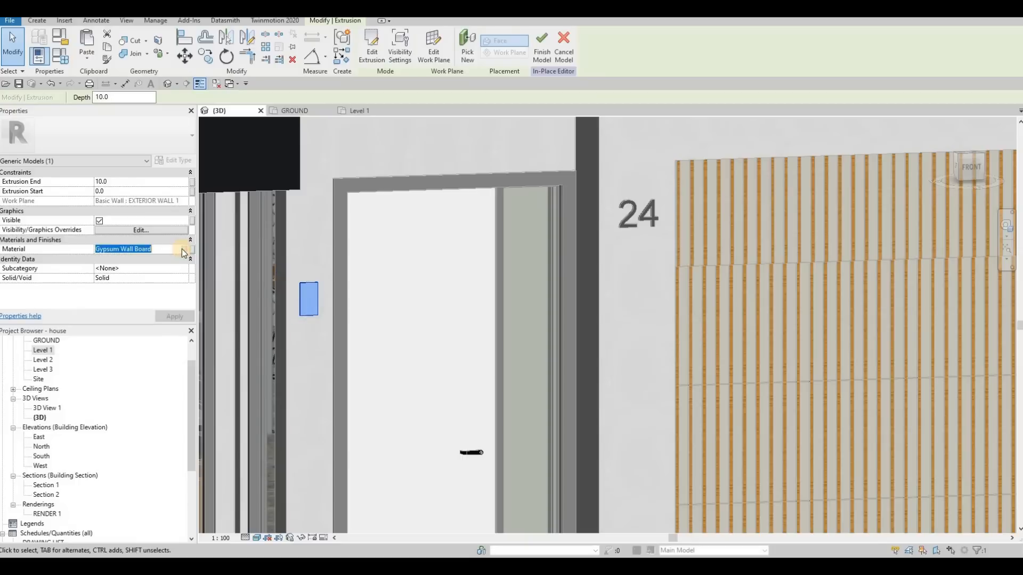
pyautogui.click(183, 249)
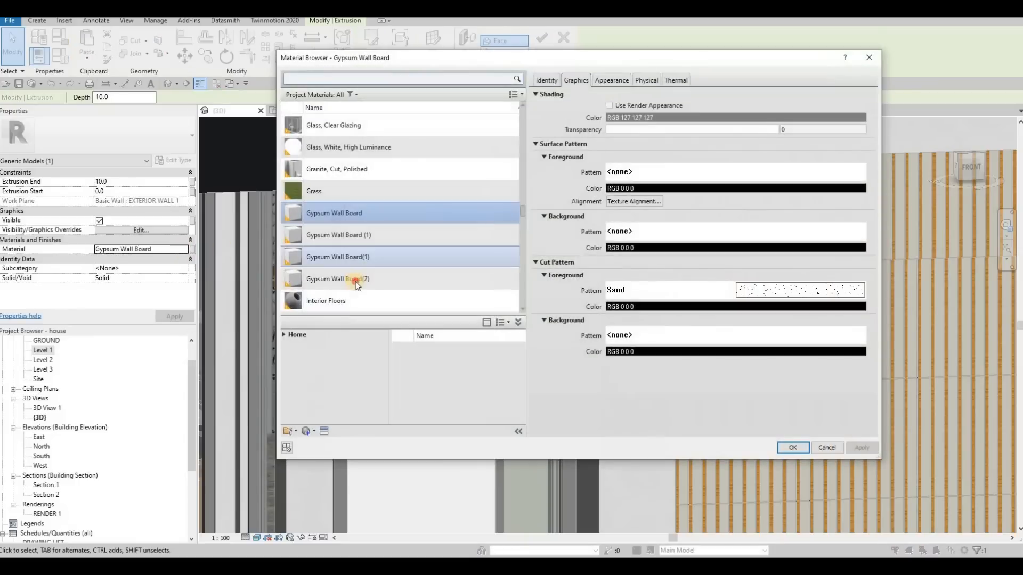
pyautogui.click(356, 281)
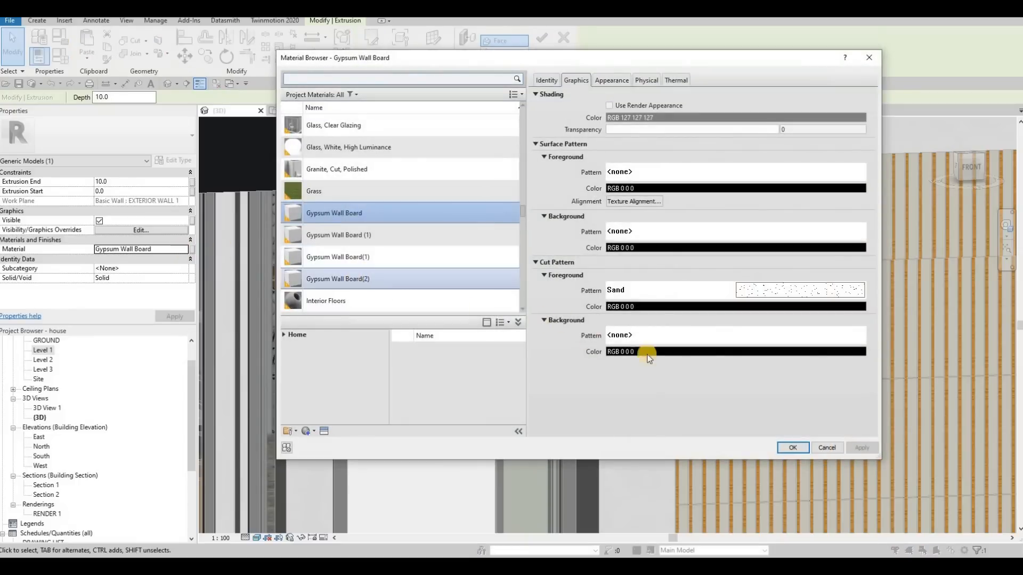
pyautogui.press('Return')
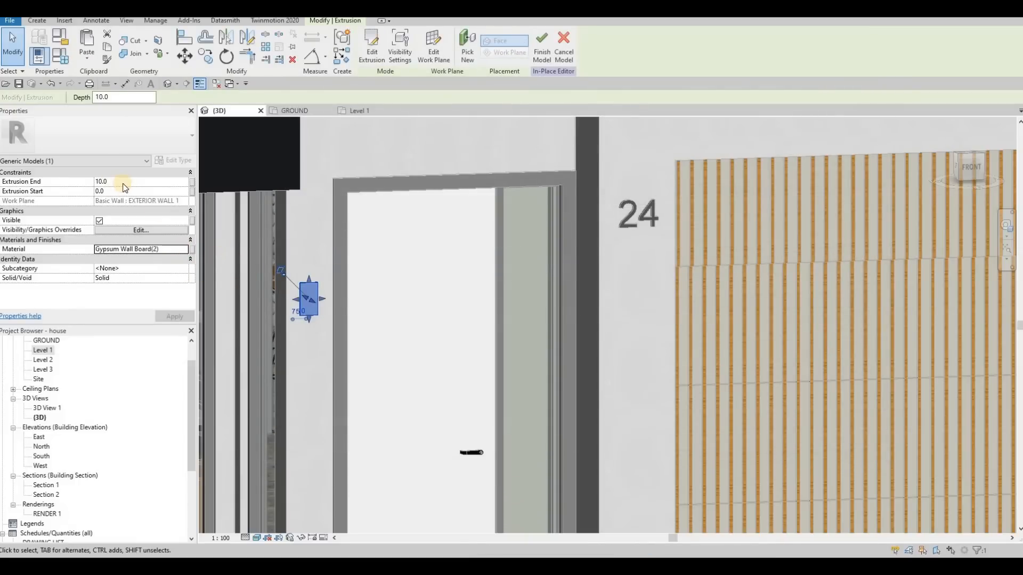
# Step: Set the rectangular extrusion's end to 35 mm
pyautogui.click(124, 183)
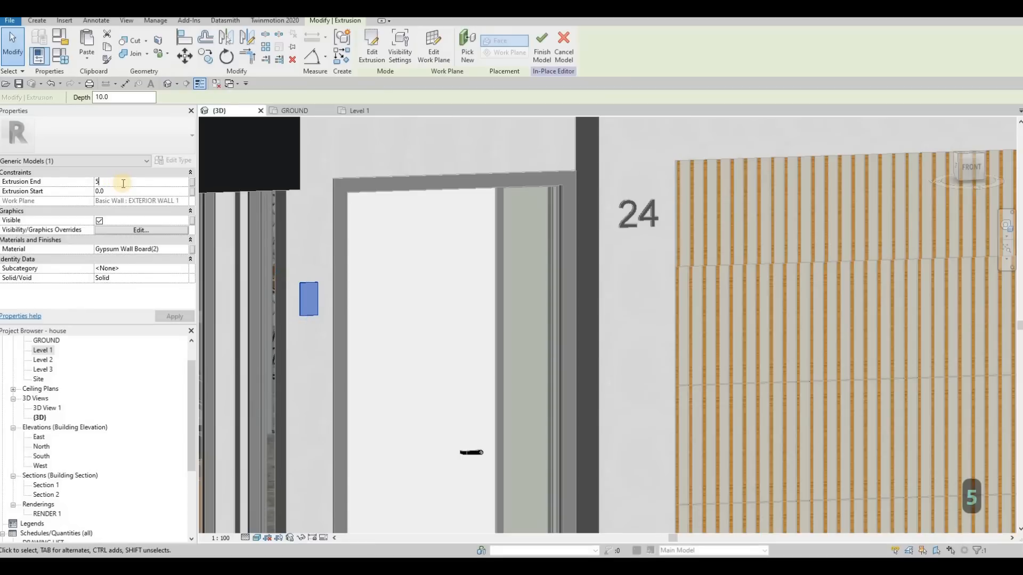
pyautogui.write('5')
pyautogui.press('BackSpace')
pyautogui.write('35')
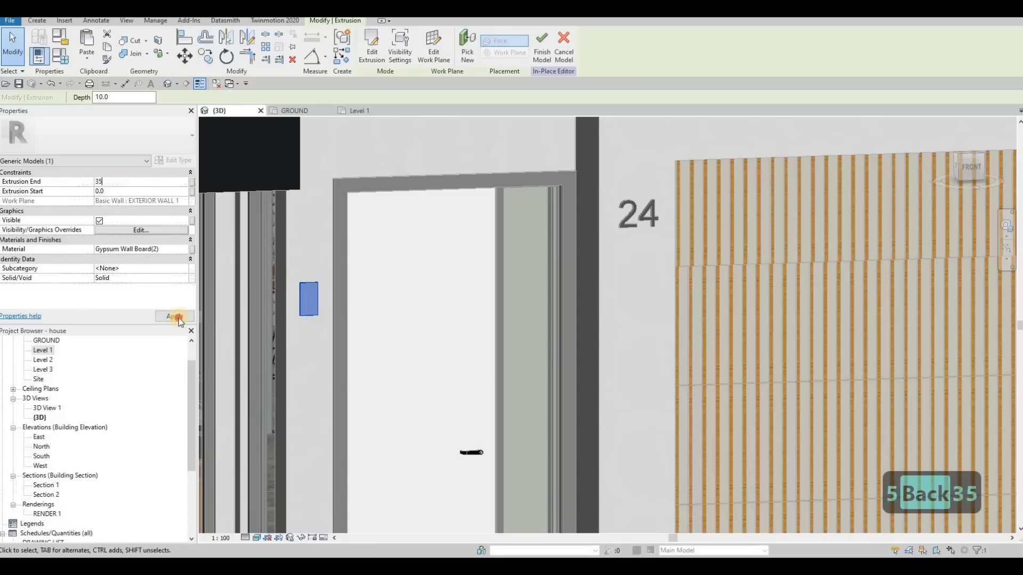
pyautogui.click(175, 317)
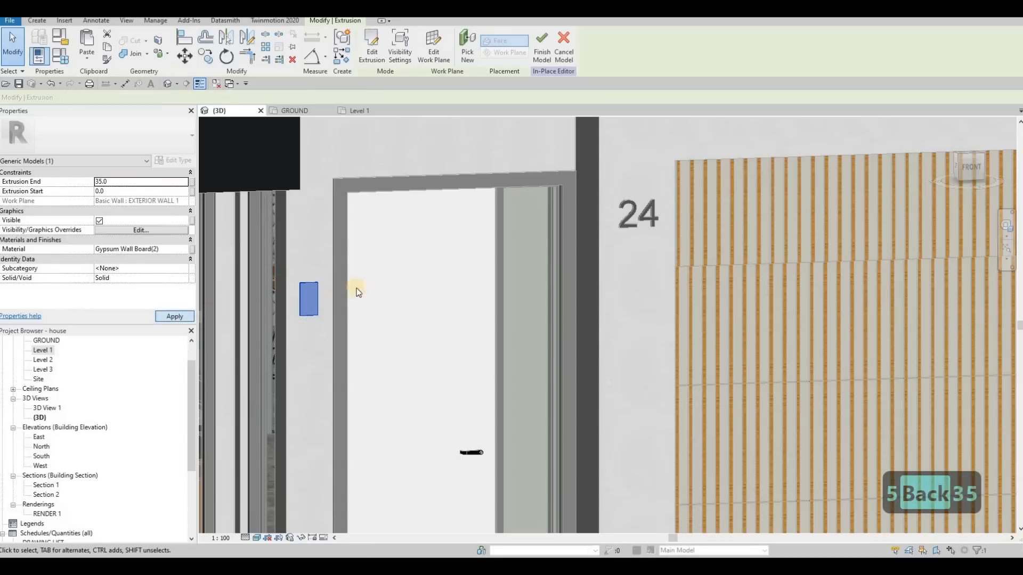
# Step: Try to finish the in-place model of the rectangular fixture beside the entrance door
pyautogui.click(542, 48)
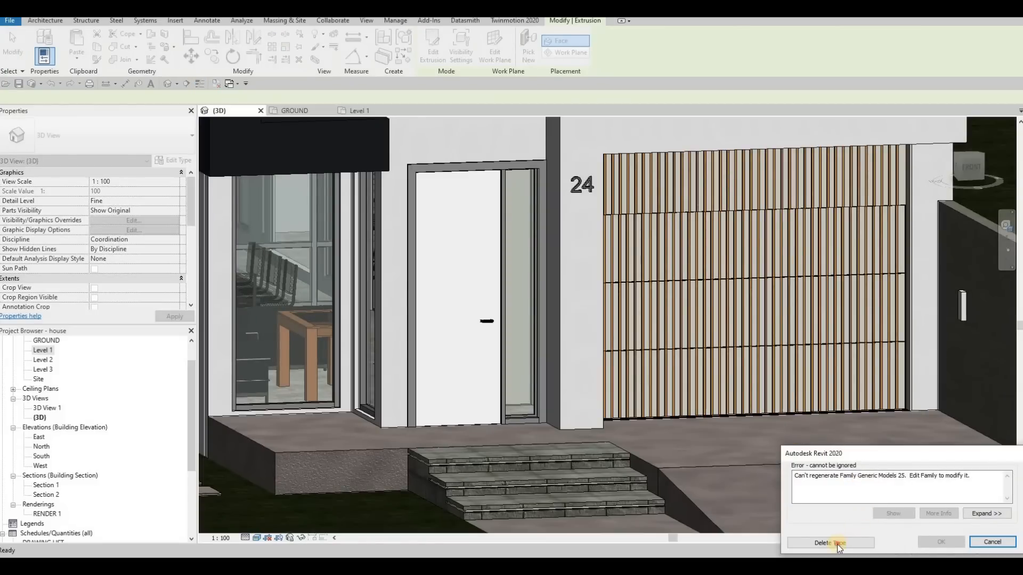
pyautogui.press('Escape')
pyautogui.scroll(-5, 698, 398)
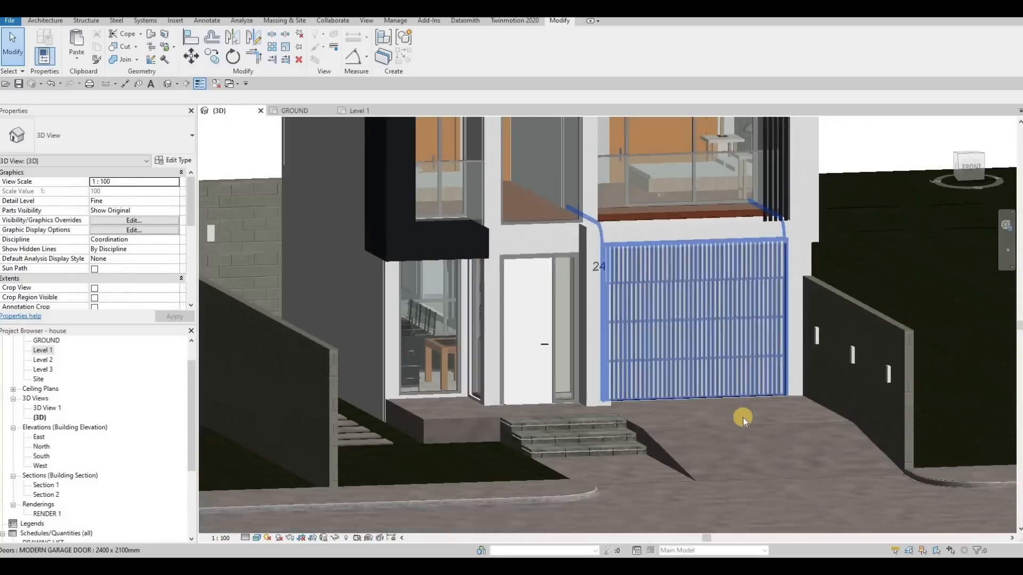
pyautogui.press('Escape')
pyautogui.keyDown('shift'); pyautogui.moveTo(730, 445); pyautogui.dragTo(573, 338, button='middle'); pyautogui.keyUp('shift')
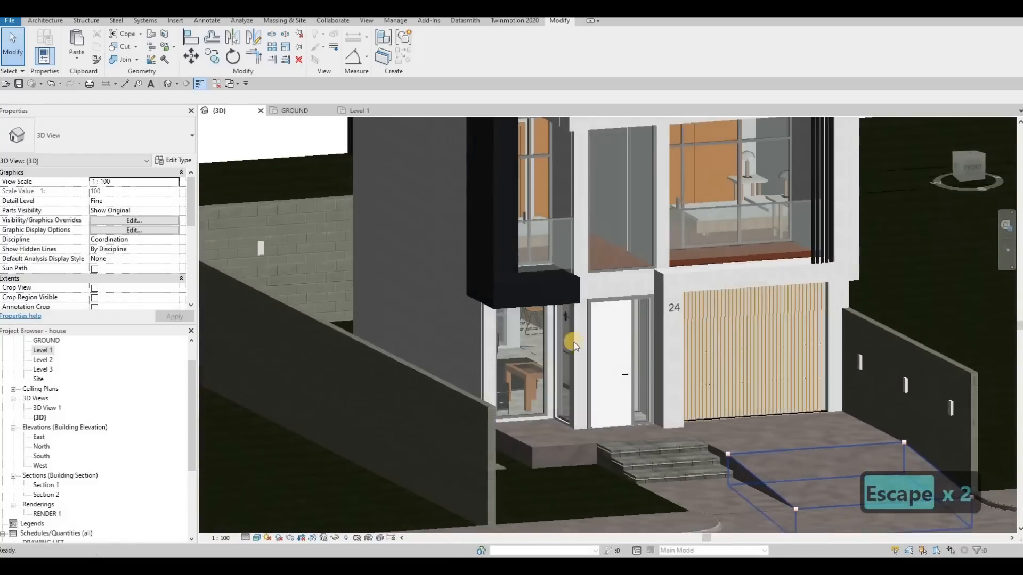
# Step: Start a new in-place component in the Generic Models category, accepting the suggested name
pyautogui.scroll(5, 533, 328)
pyautogui.scroll(3, 481, 313)
pyautogui.press('Escape')
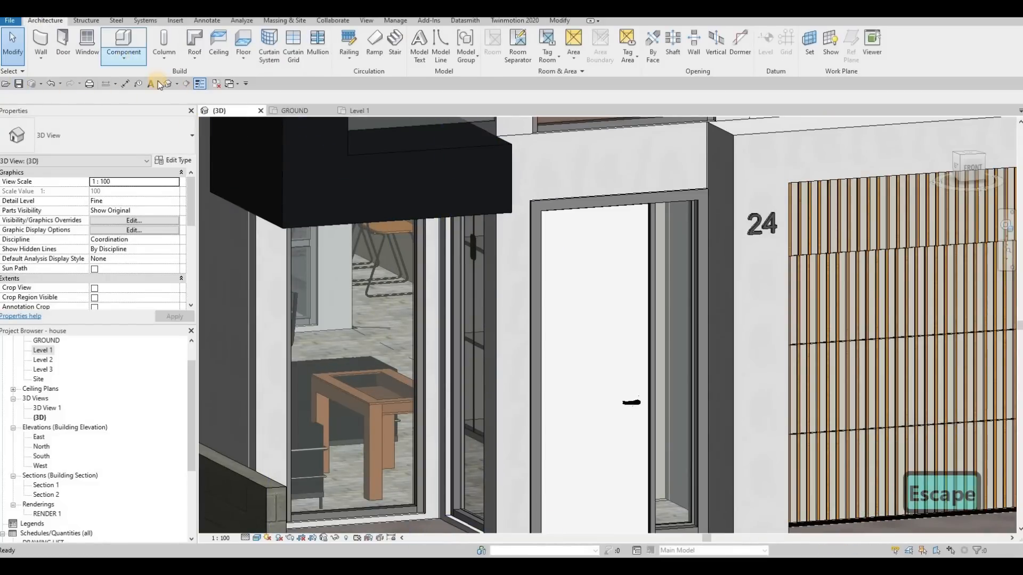
pyautogui.click(124, 59)
pyautogui.click(148, 96)
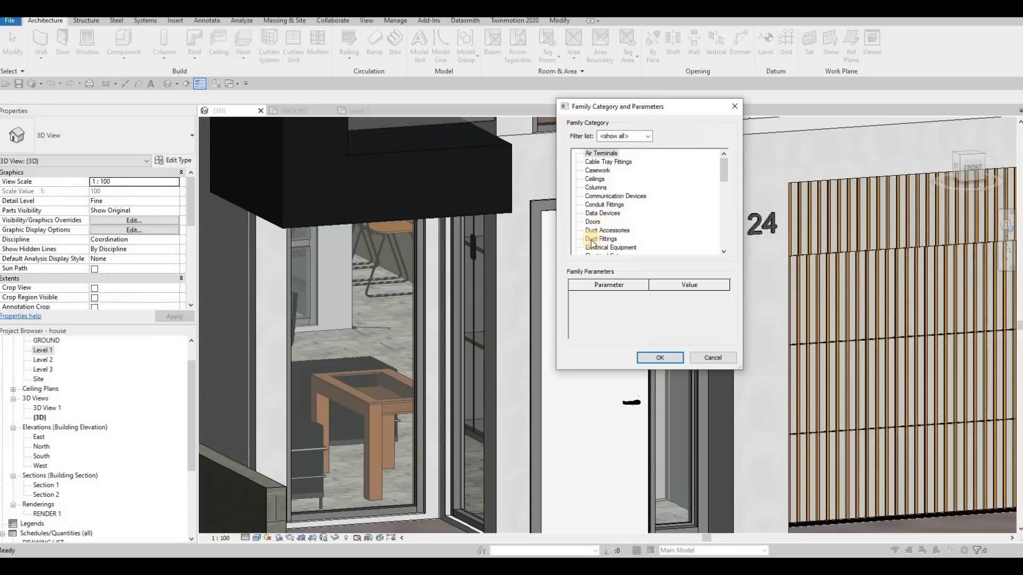
pyautogui.scroll(-3, 591, 240)
pyautogui.press('g')
pyautogui.click(652, 359)
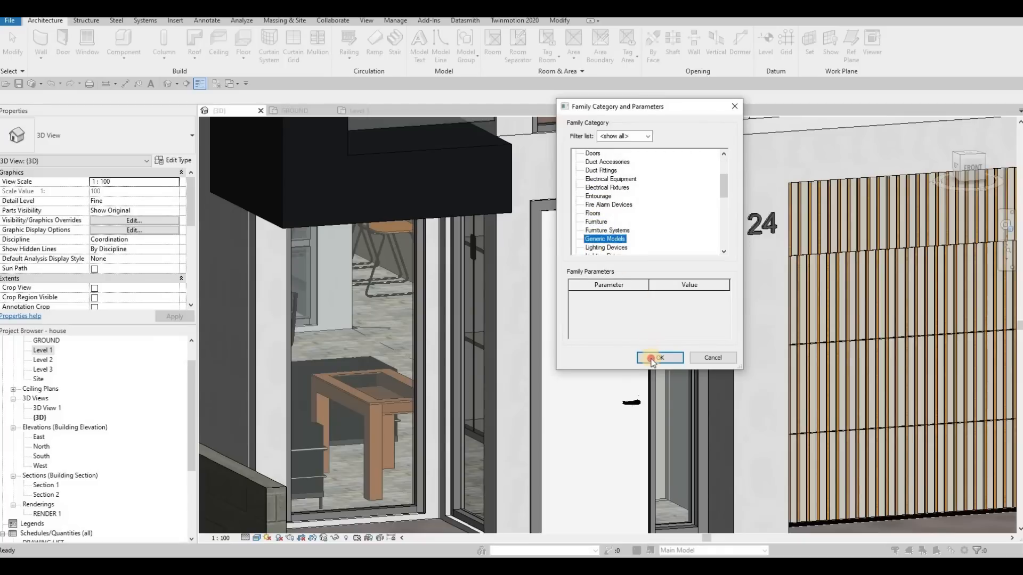
pyautogui.click(549, 302)
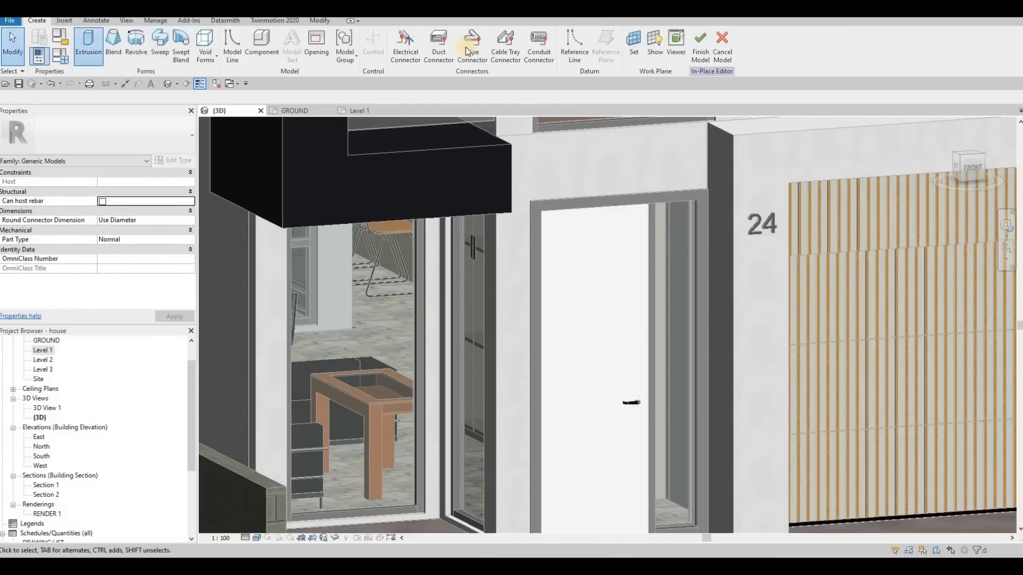
# Step: Start an extrusion and pick the face of the narrow exterior wall beside the entrance door as its work plane
pyautogui.click(89, 43)
pyautogui.click(461, 44)
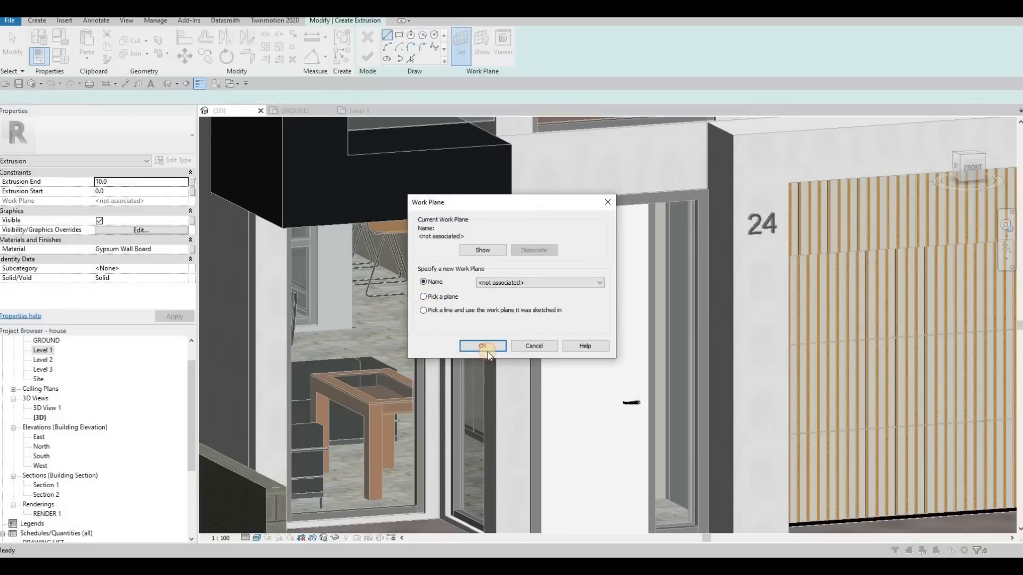
pyautogui.press('Return')
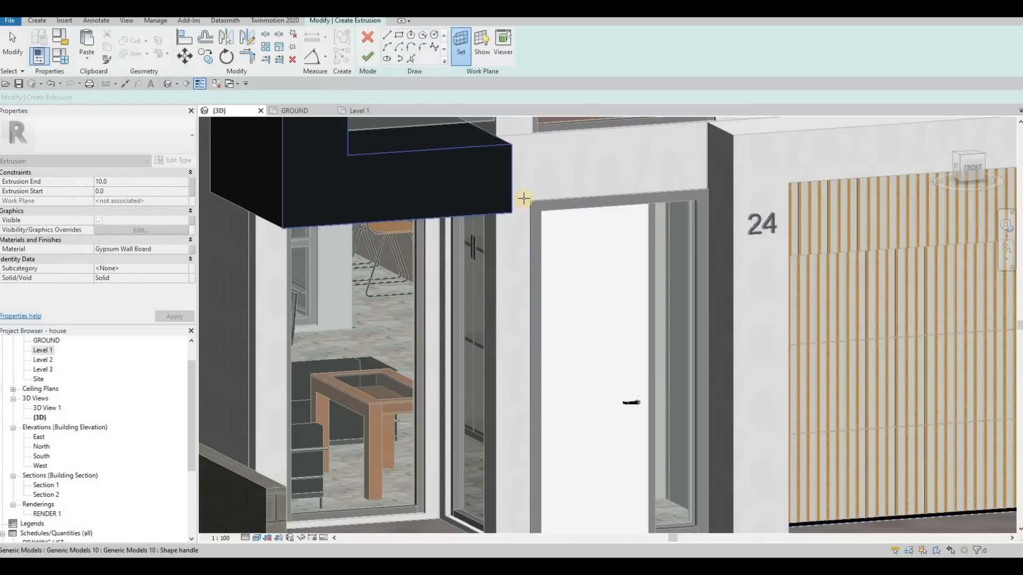
pyautogui.press('Tab')
pyautogui.press('Tab')
pyautogui.press('Tab')
pyautogui.press('Tab')
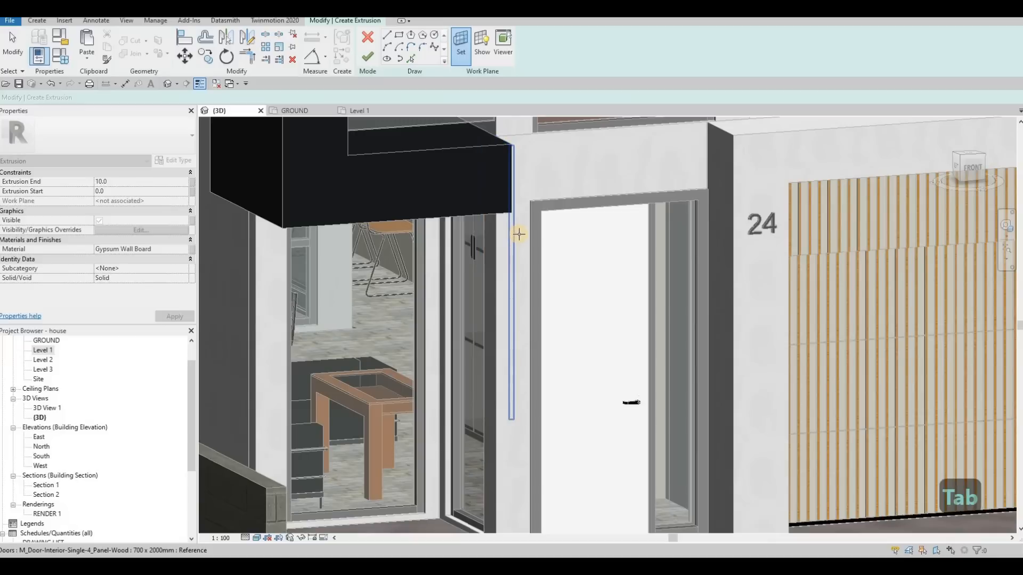
pyautogui.click(486, 235)
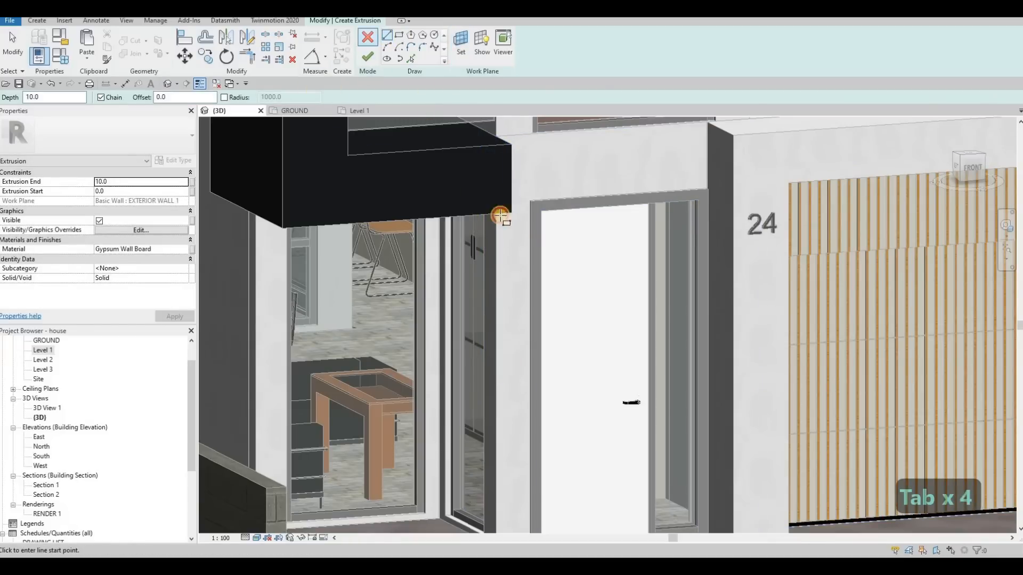
# Step: Sketch a rectangle about 120 by 200 mm on the narrow wall beside the entrance door and finish the extrusion and in-place model
pyautogui.click(521, 278)
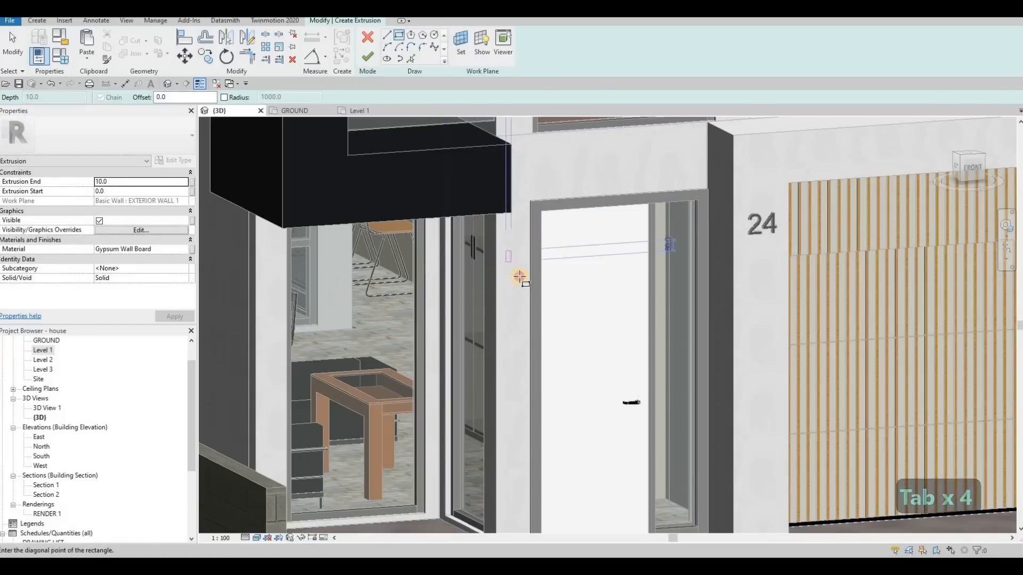
pyautogui.click(368, 57)
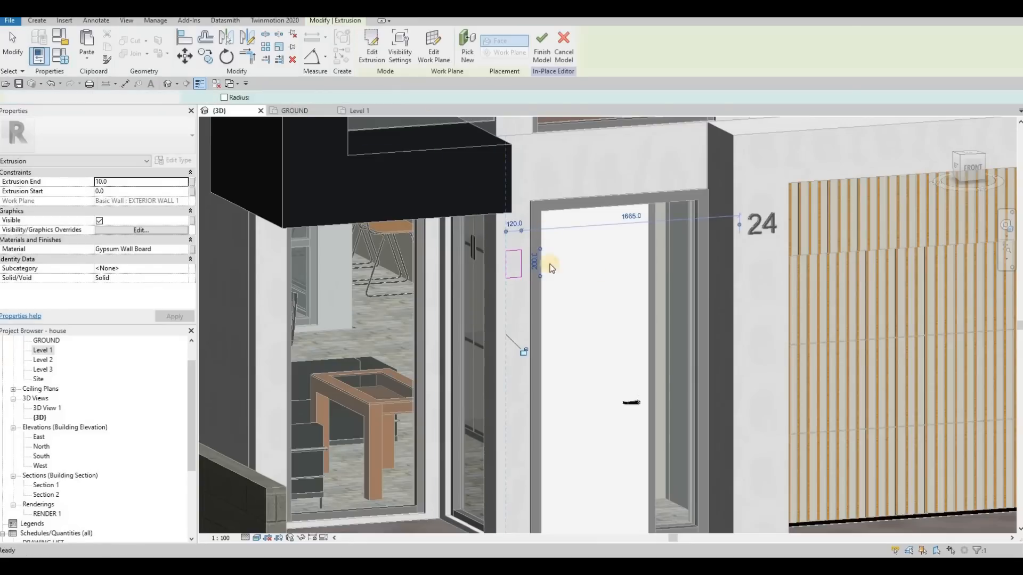
pyautogui.click(541, 50)
pyautogui.press('Escape')
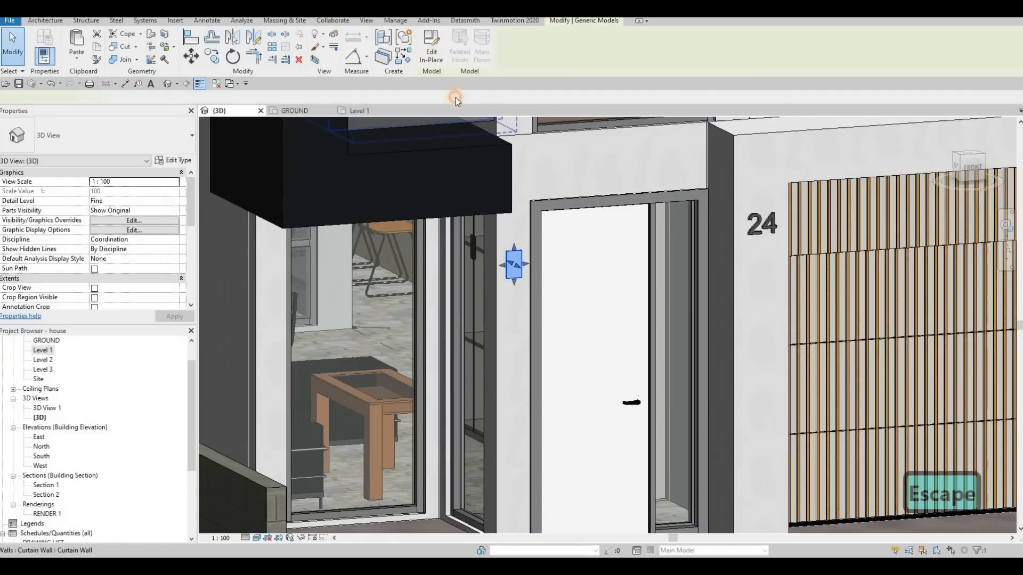
# Step: Reopen the entrance wall fixture for in-place editing and assign the material Gypsum Wall Board(2) to its extrusion
pyautogui.click(431, 46)
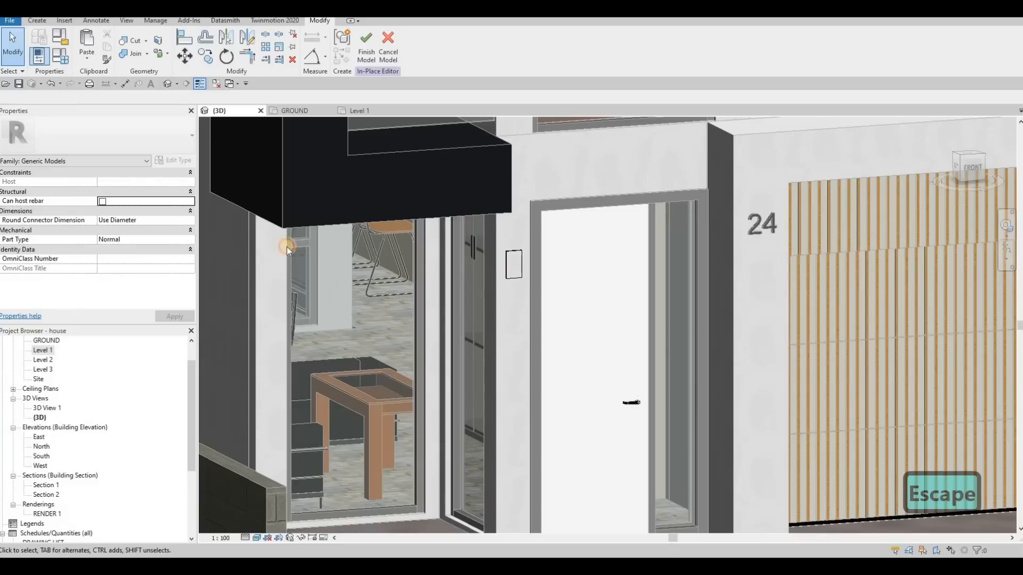
pyautogui.click(513, 265)
pyautogui.click(185, 251)
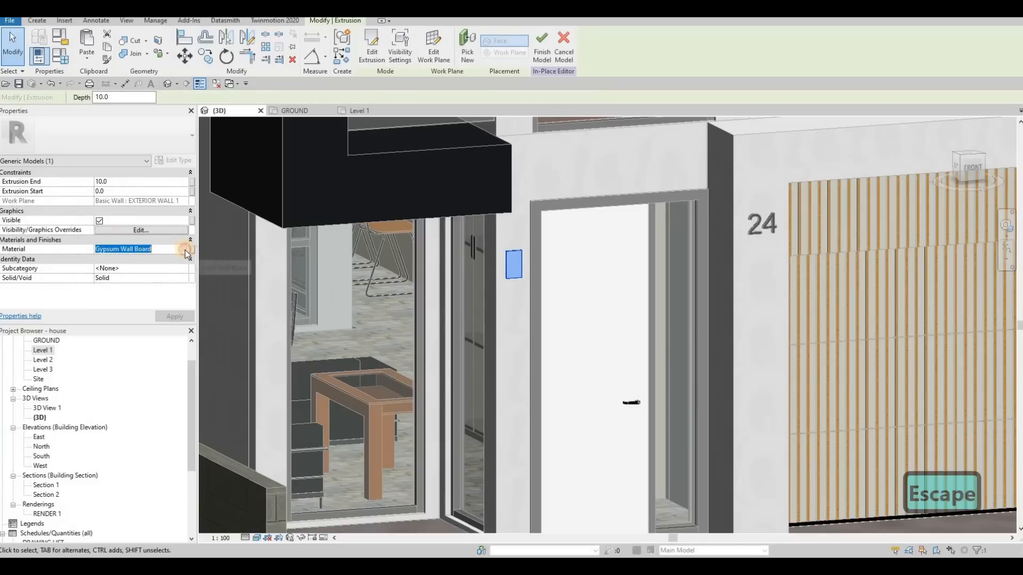
pyautogui.click(185, 250)
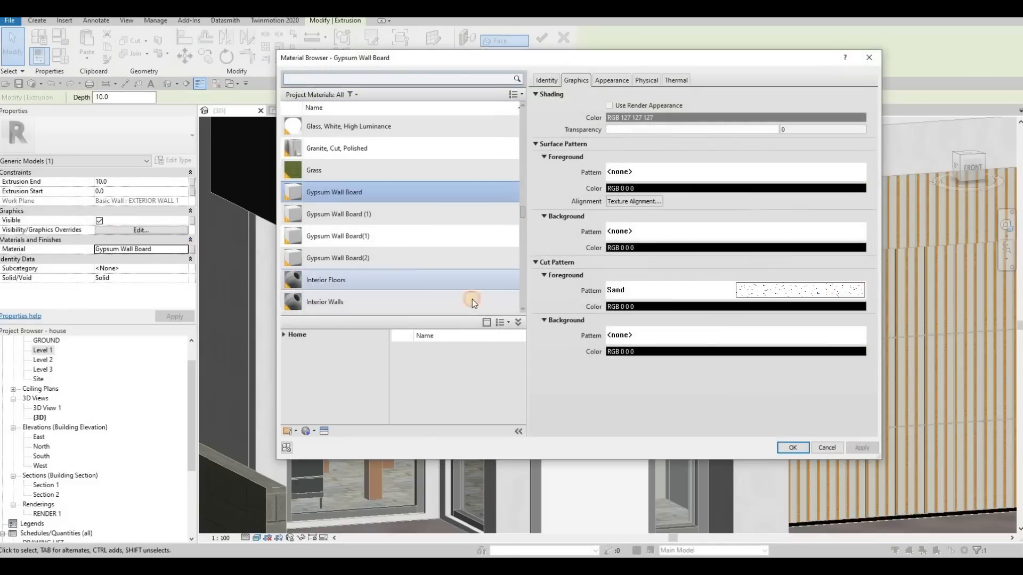
pyautogui.click(341, 258)
pyautogui.press('Return')
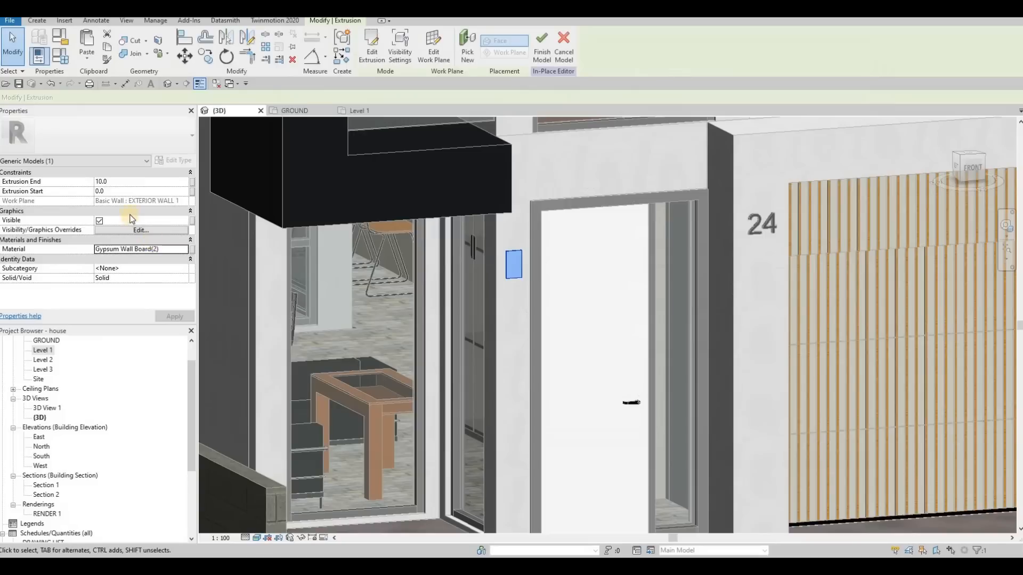
# Step: Set the wall fixture's extrusion end to 35 mm and finish the in-place model
pyautogui.click(123, 182)
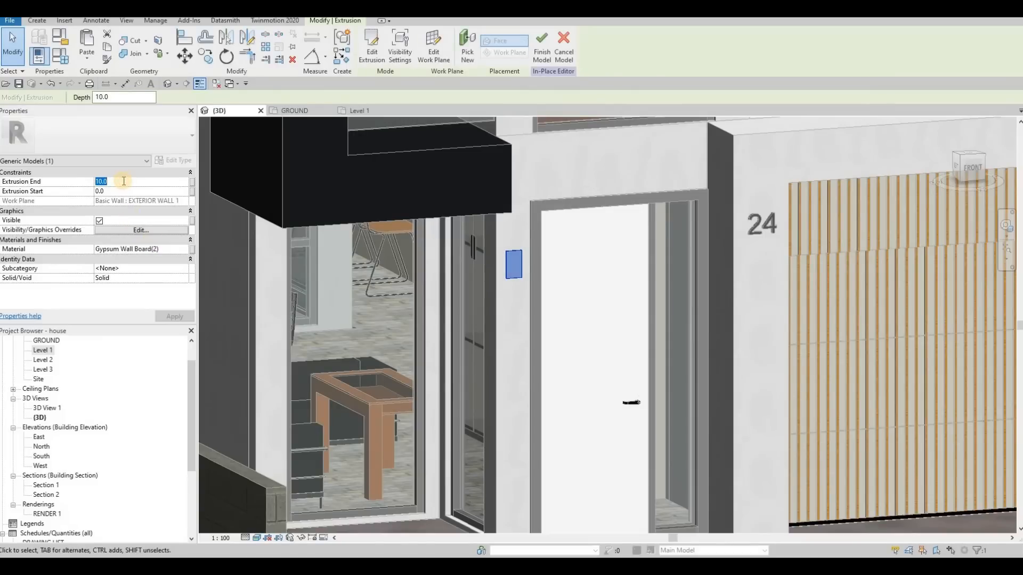
pyautogui.click(174, 316)
pyautogui.click(493, 198)
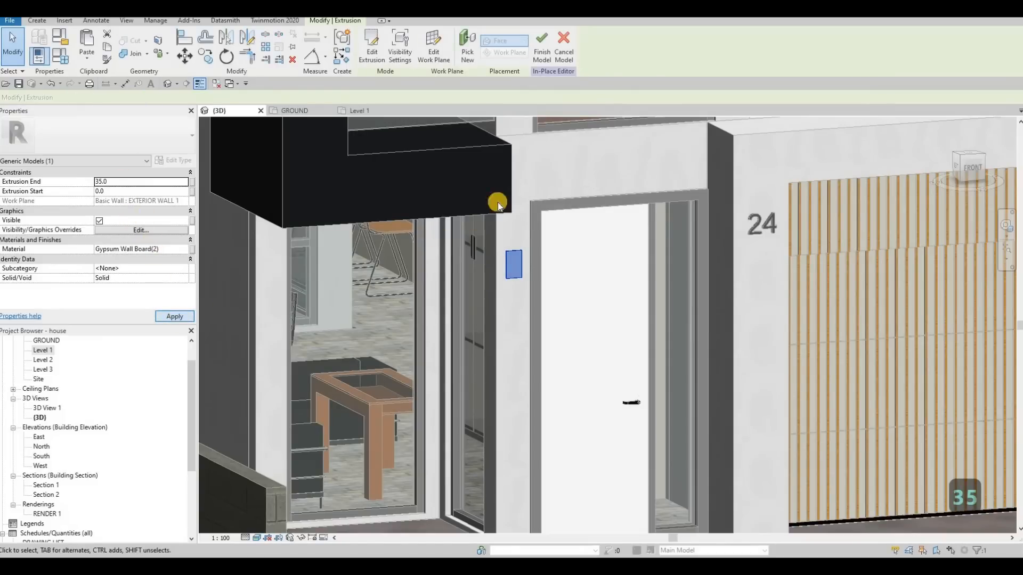
pyautogui.click(542, 47)
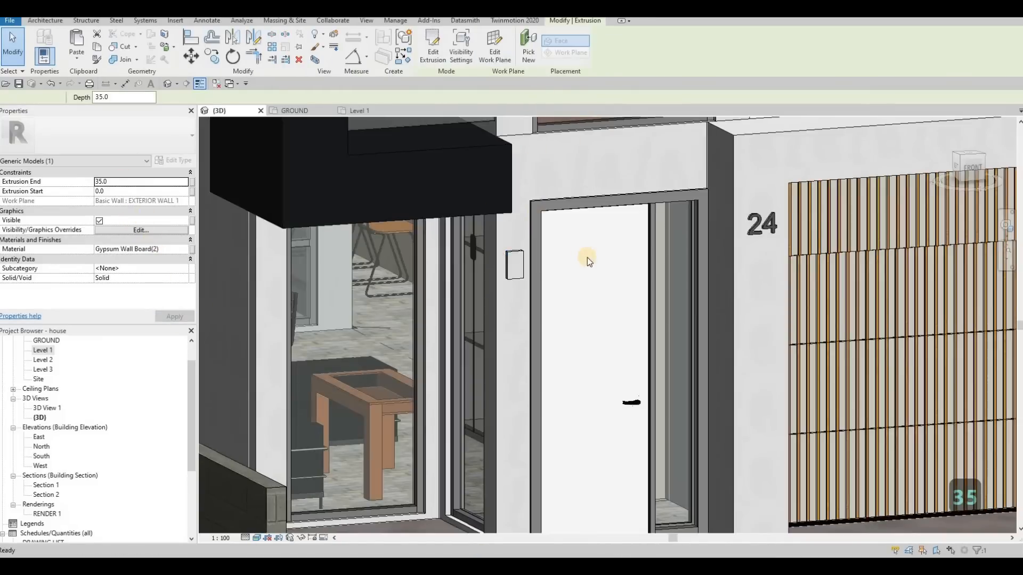
# Step: Export the 3D view to Datasmith as house-3DView-{3D}.udatasmith, replacing the existing file
pyautogui.scroll(-5, 587, 258)
pyautogui.keyDown('shift'); pyautogui.moveTo(399, 208); pyautogui.dragTo(498, 241, button='middle'); pyautogui.keyUp('shift')
pyautogui.scroll(3, 498, 239)
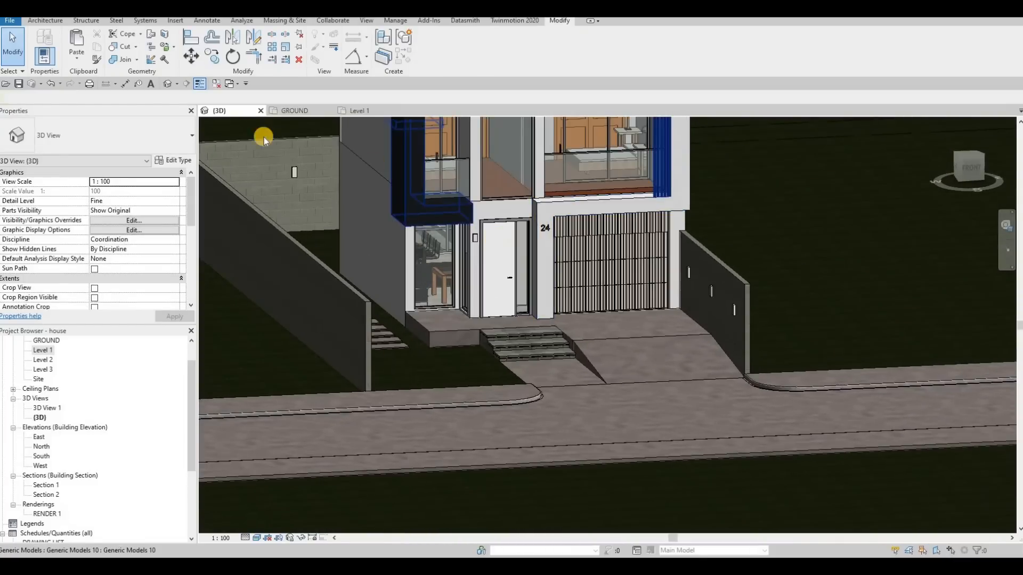
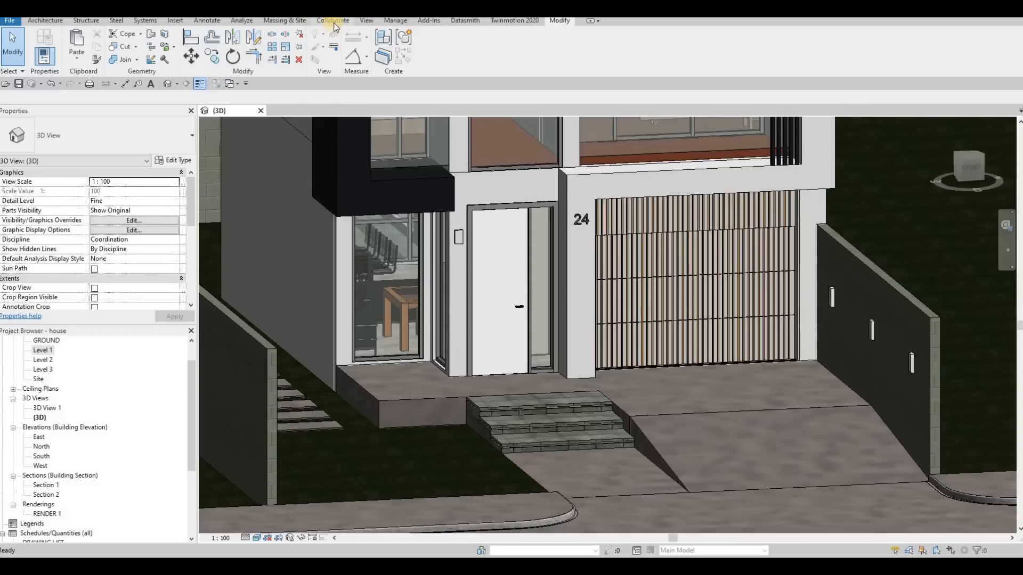
pyautogui.click(465, 22)
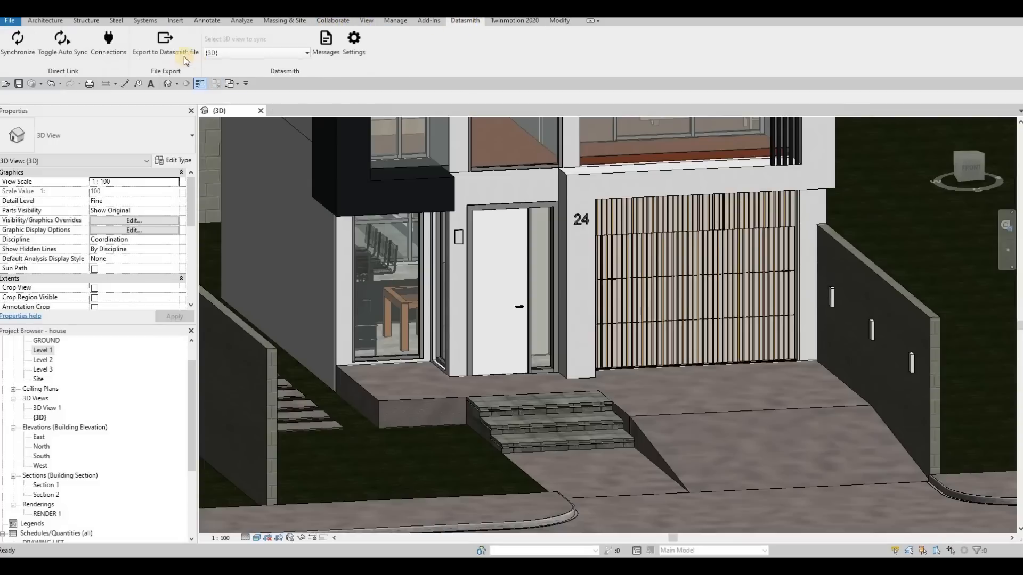
pyautogui.click(167, 55)
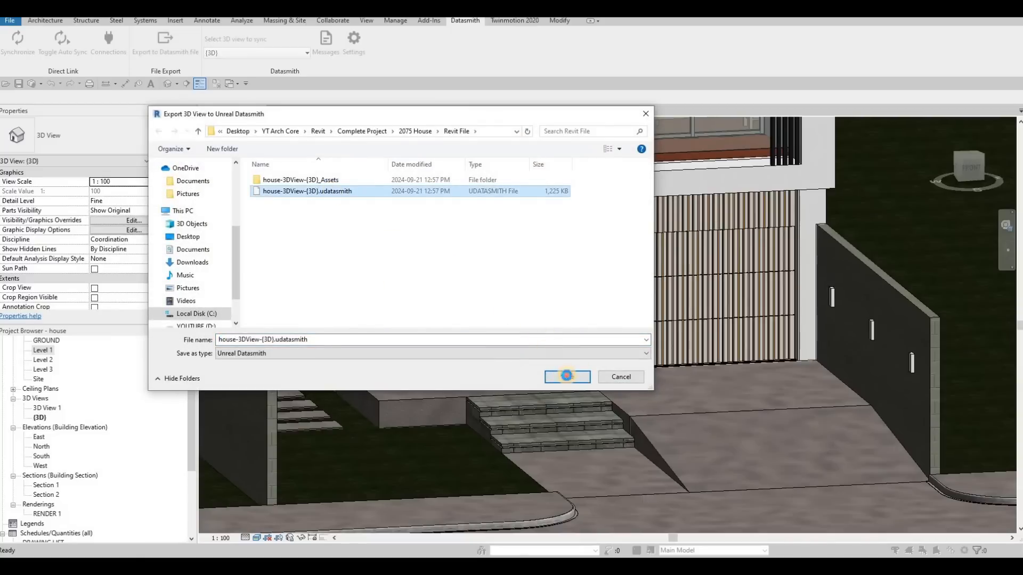
pyautogui.press('Return')
pyautogui.click(596, 283)
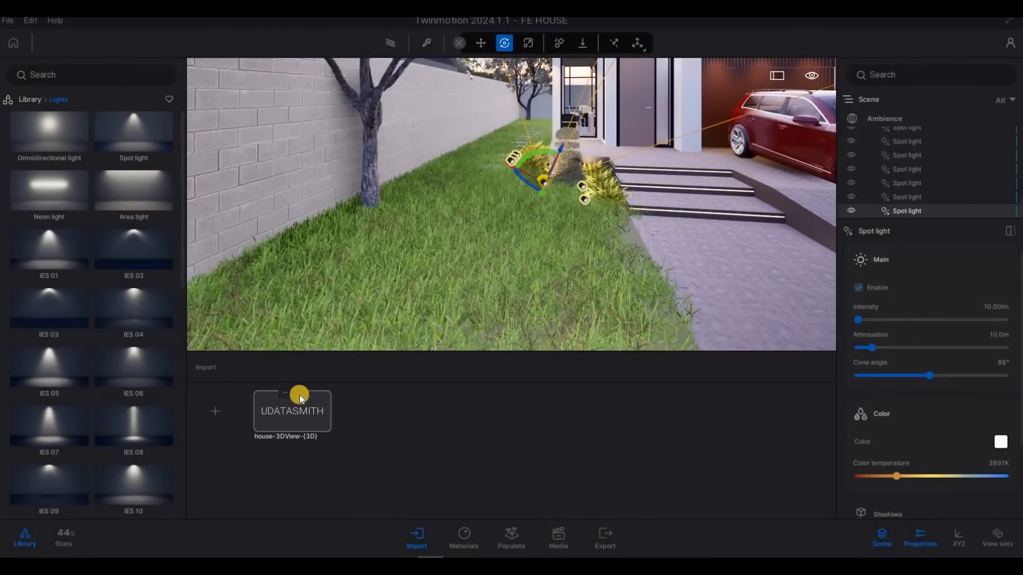
# Step: Switch to Twinmotion, refresh the imported house-3DView-{3D} model and bring the boundary wall's light fixtures into view
pyautogui.click(300, 394)
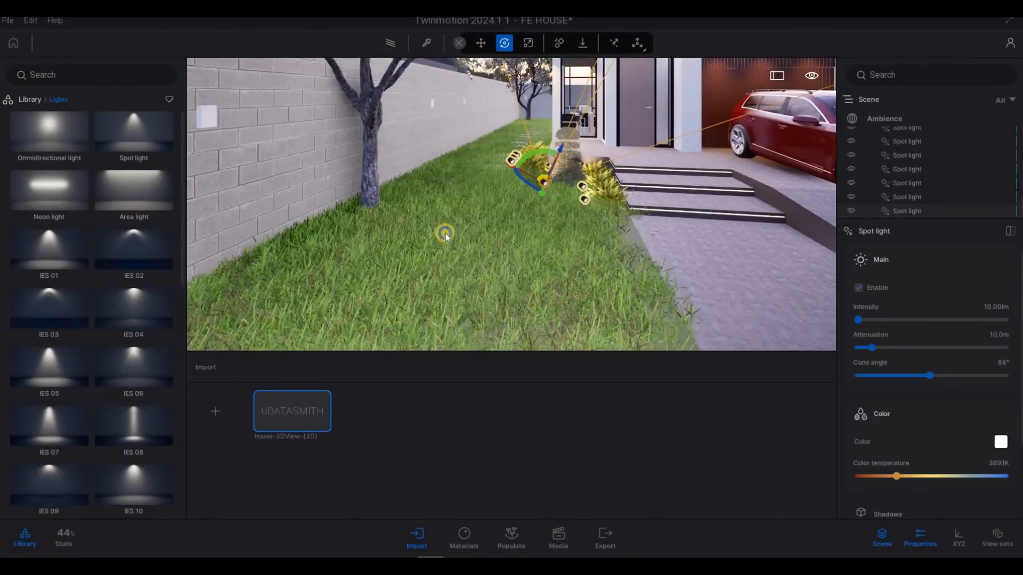
pyautogui.moveTo(447, 236); pyautogui.dragTo(256, 180)
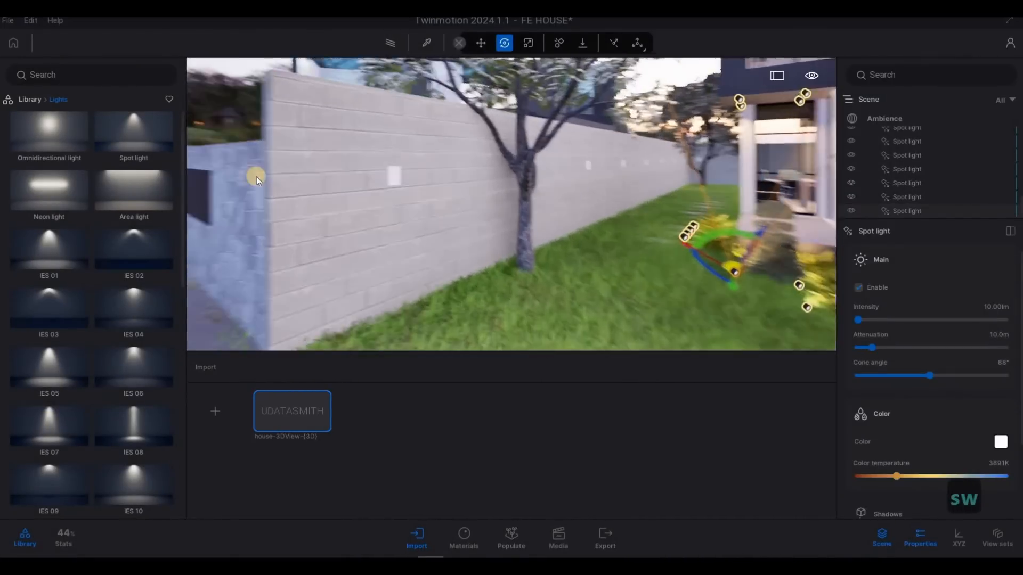
pyautogui.press('s')
pyautogui.press('w')
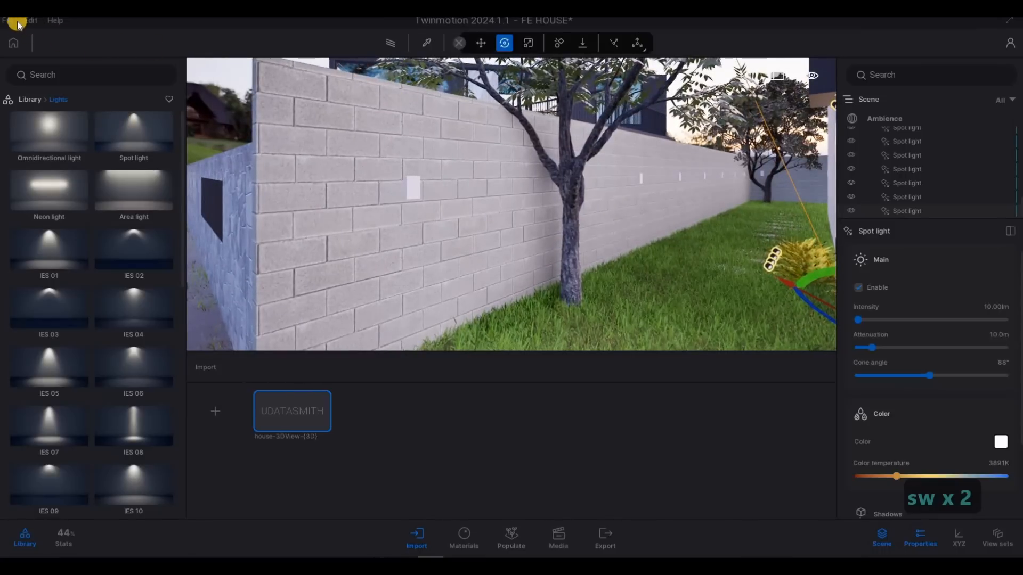
pyautogui.click(13, 21)
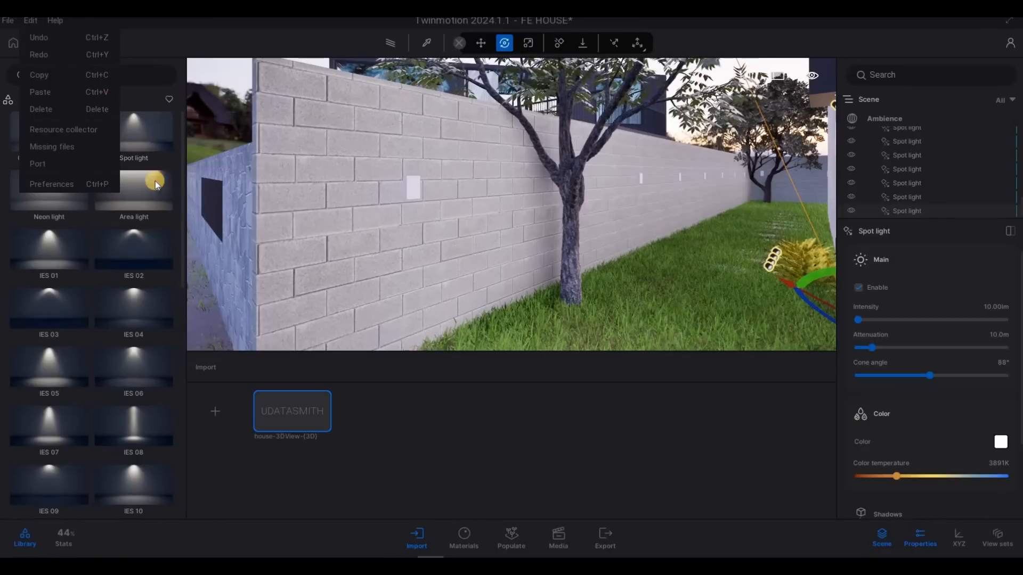
# Step: Copy the boundary wall's spot light about 0.37 m upward as one instance and rotate the copy 180° to shine up the wall
pyautogui.moveTo(412, 202); pyautogui.dragTo(422, 109)
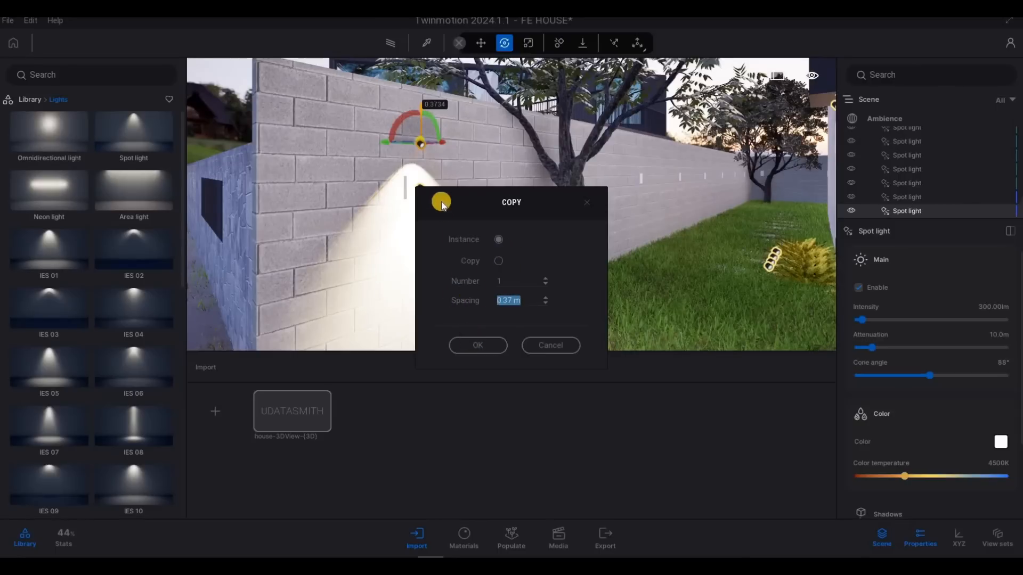
pyautogui.press('Return')
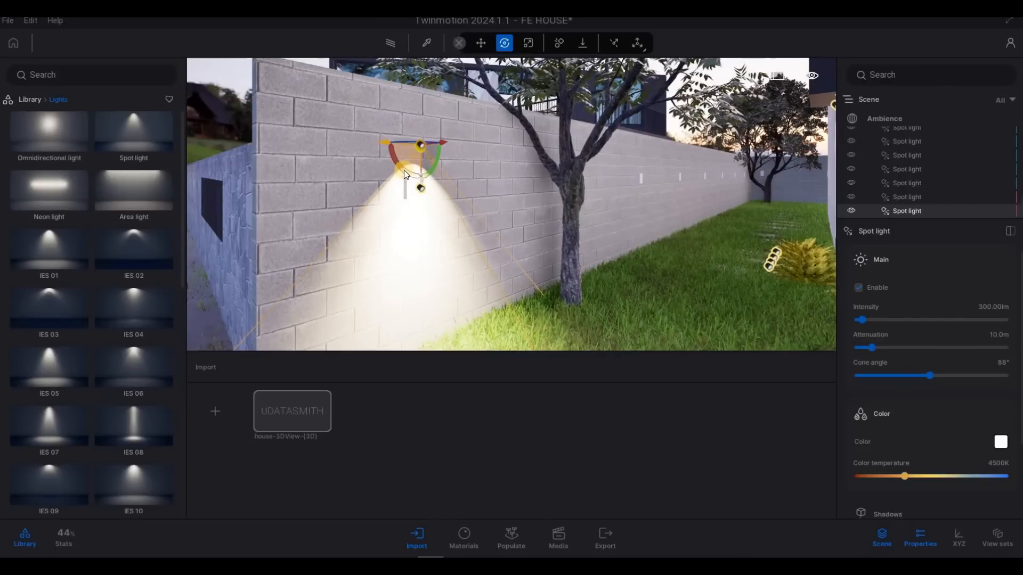
pyautogui.keyDown('shift'); pyautogui.moveTo(405, 172); pyautogui.dragTo(410, 165, button='middle'); pyautogui.keyUp('shift')
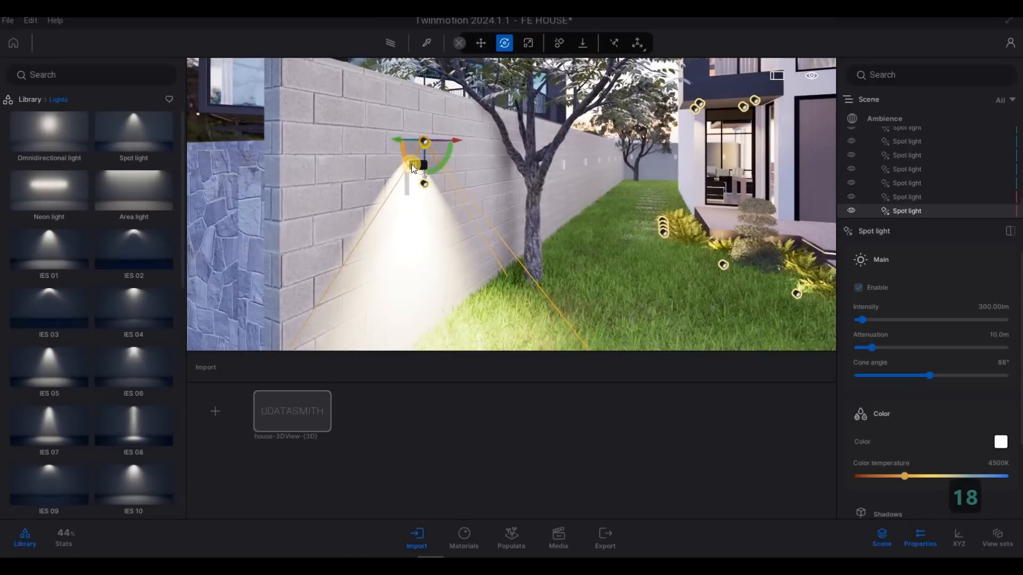
pyautogui.write('0')
pyautogui.press('Return')
pyautogui.press('Escape')
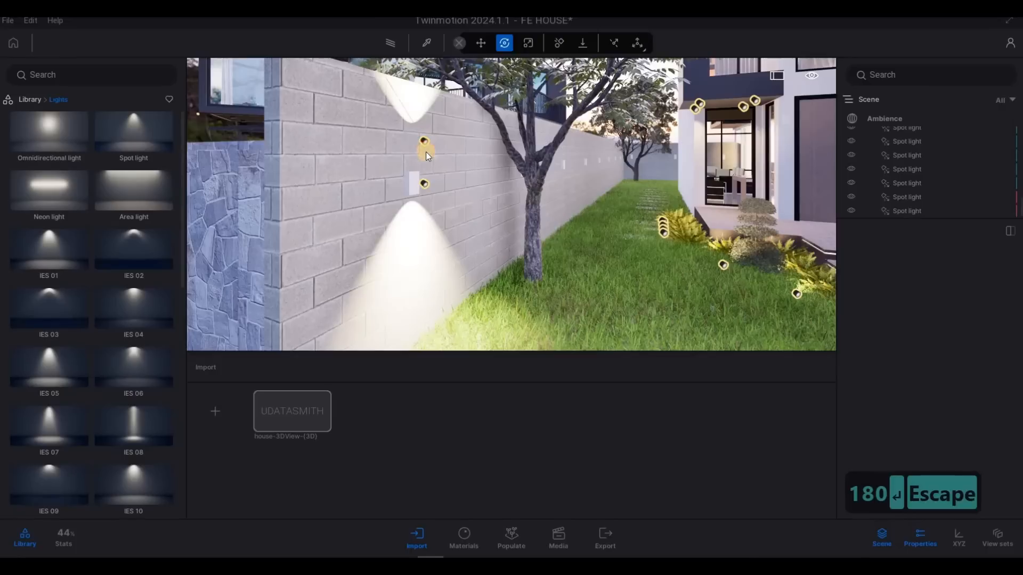
# Step: Lower the upward-facing spot light to the boundary wall fixture, next to the downward-facing spot light
pyautogui.click(426, 151)
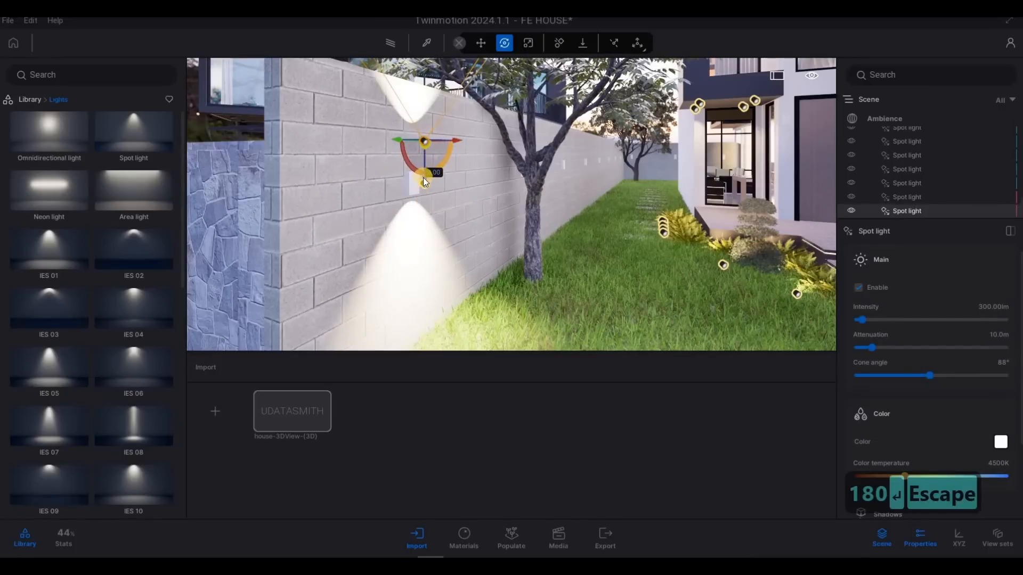
pyautogui.moveTo(425, 182); pyautogui.dragTo(404, 229)
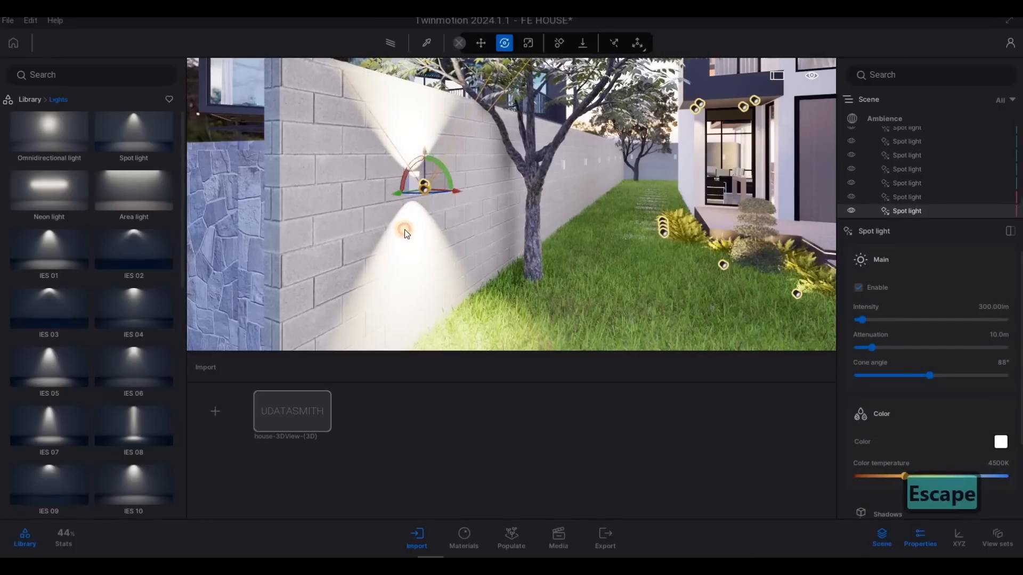
pyautogui.press('Escape')
pyautogui.click(424, 191)
pyautogui.click(425, 184)
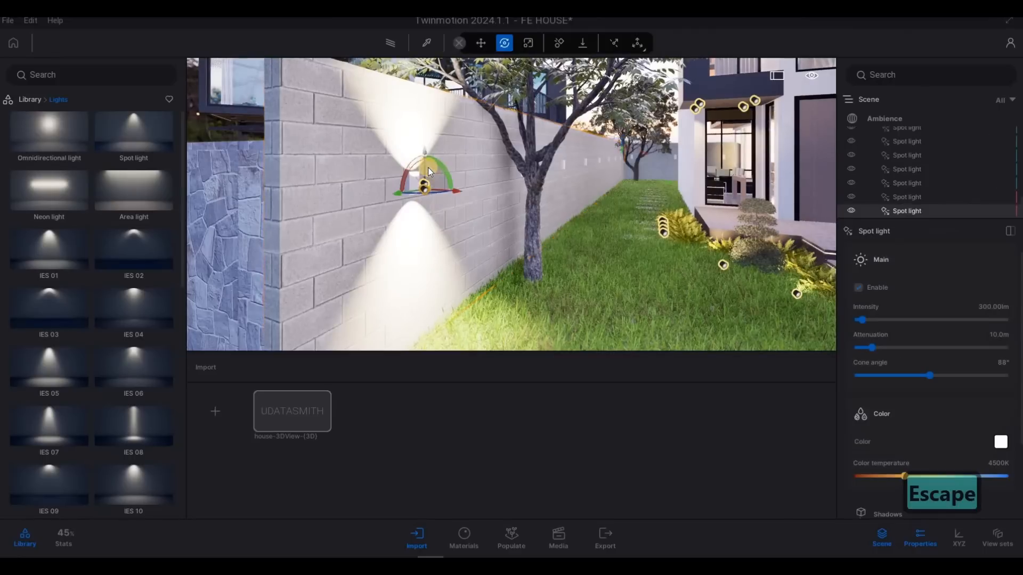
pyautogui.press('Escape')
pyautogui.press('Tab')
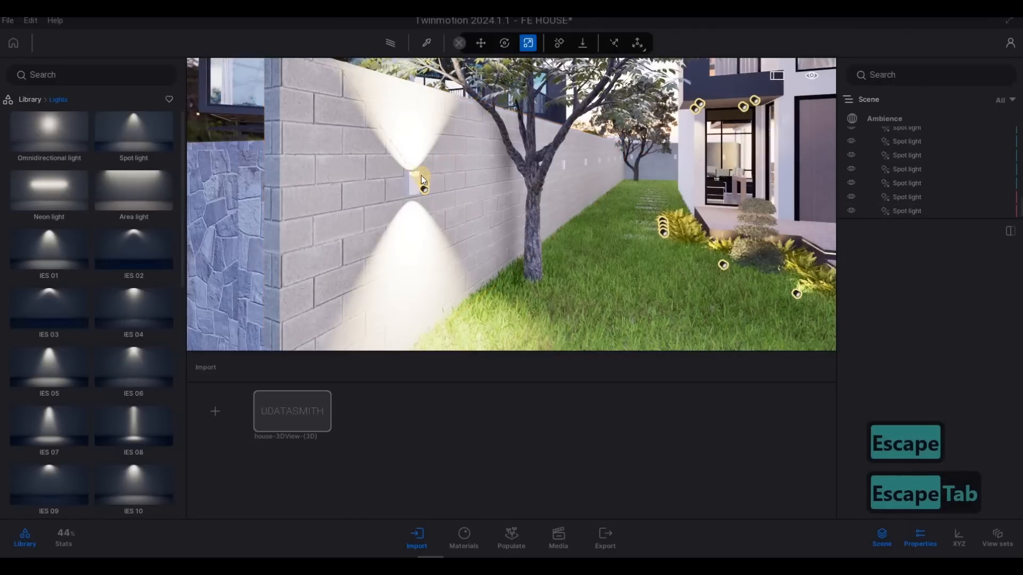
# Step: Raise the downward-facing spot light at the boundary wall fixture by about 0.03 m
pyautogui.click(424, 173)
pyautogui.press('Tab')
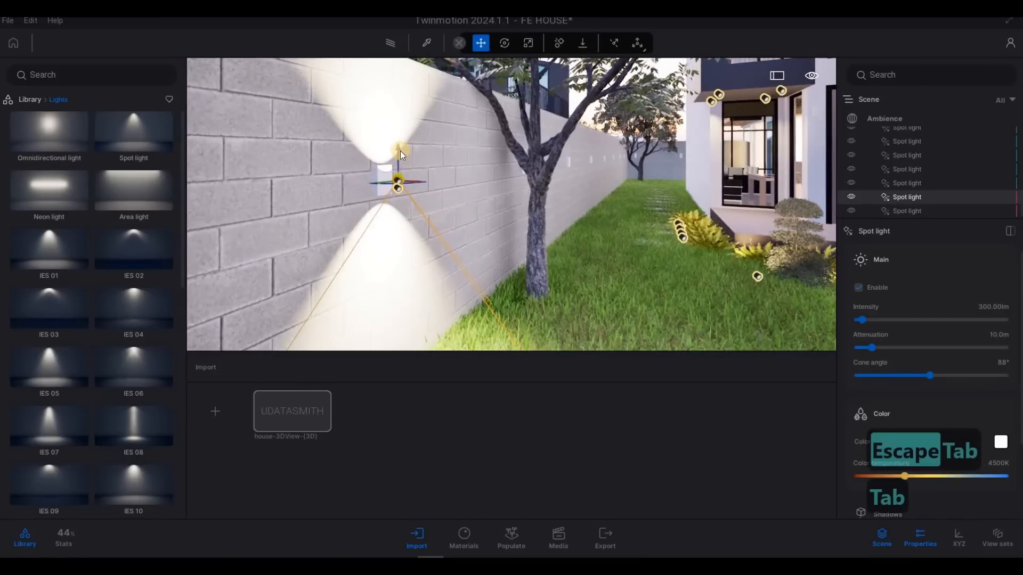
pyautogui.moveTo(400, 147); pyautogui.dragTo(400, 142)
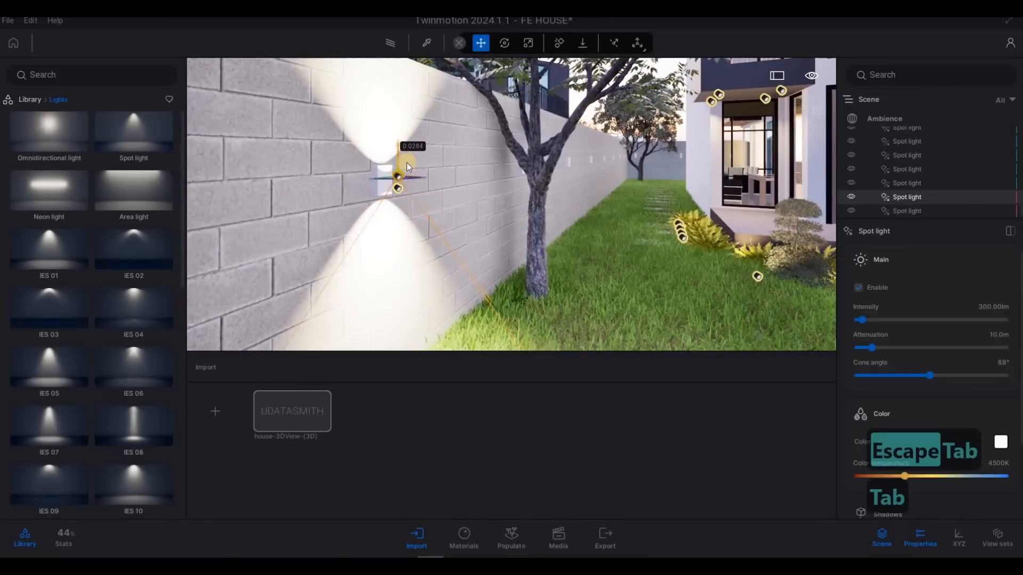
pyautogui.press('Escape')
pyautogui.press('Escape')
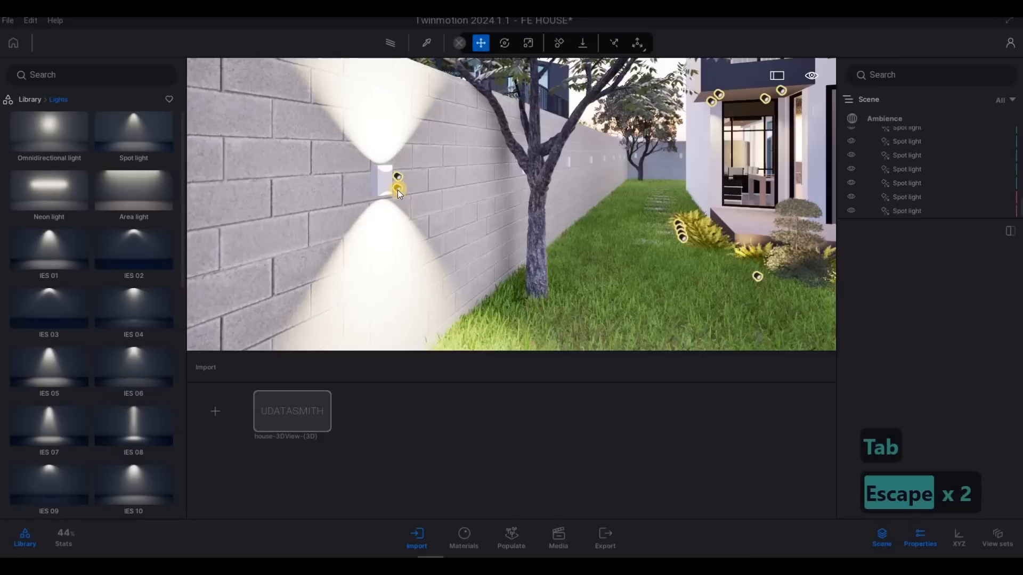
# Step: Select both the upward and downward spot lights at the wall fixture and set their intensity to 10 lm
pyautogui.keyDown('ctrl'); pyautogui.click(906, 211); pyautogui.keyUp('ctrl')
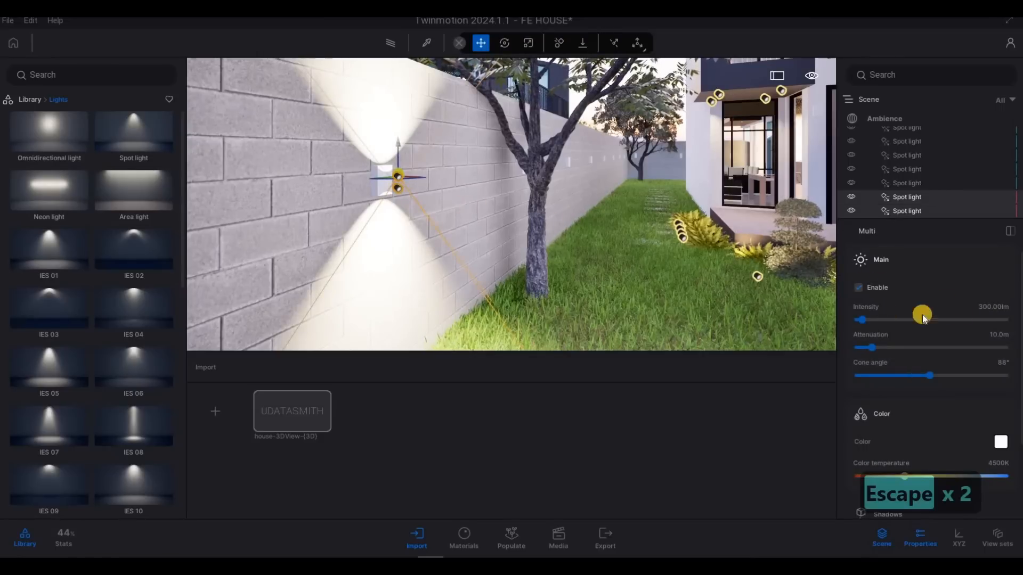
pyautogui.click(953, 311)
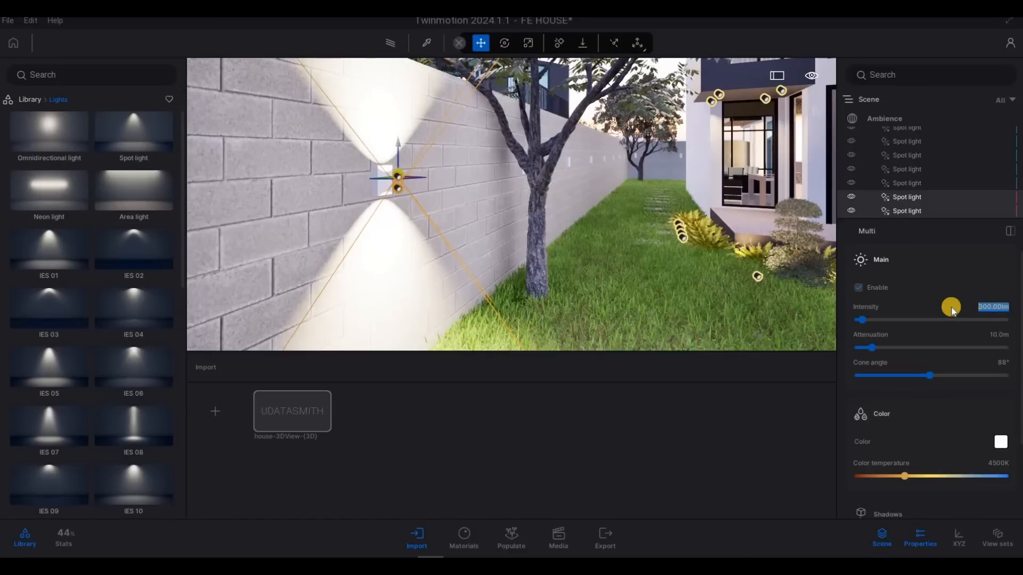
pyautogui.write('10')
pyautogui.press('Return')
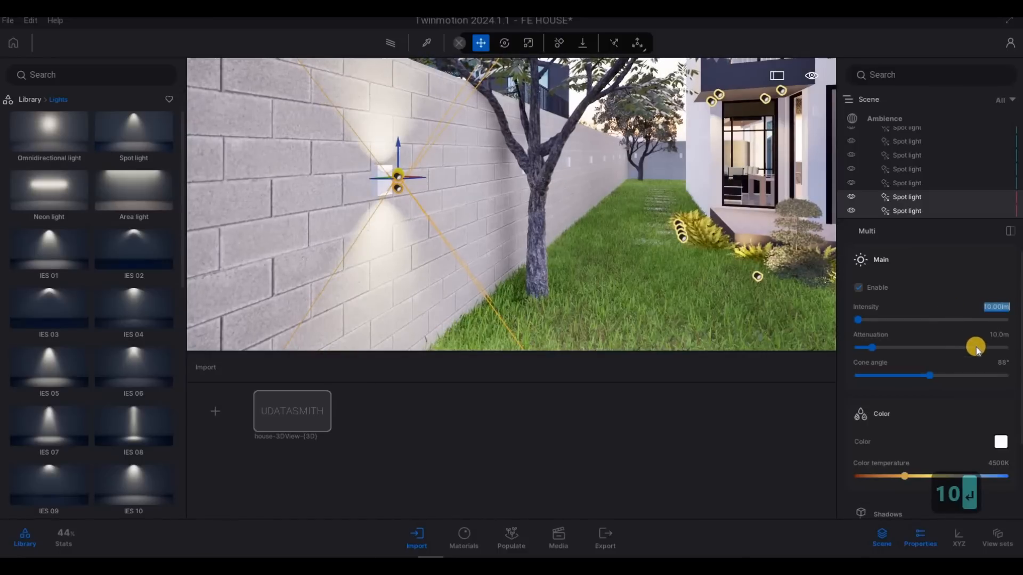
# Step: Set the color temperature of both wall fixture spot lights to 3000 K
pyautogui.moveTo(909, 471); pyautogui.dragTo(888, 471)
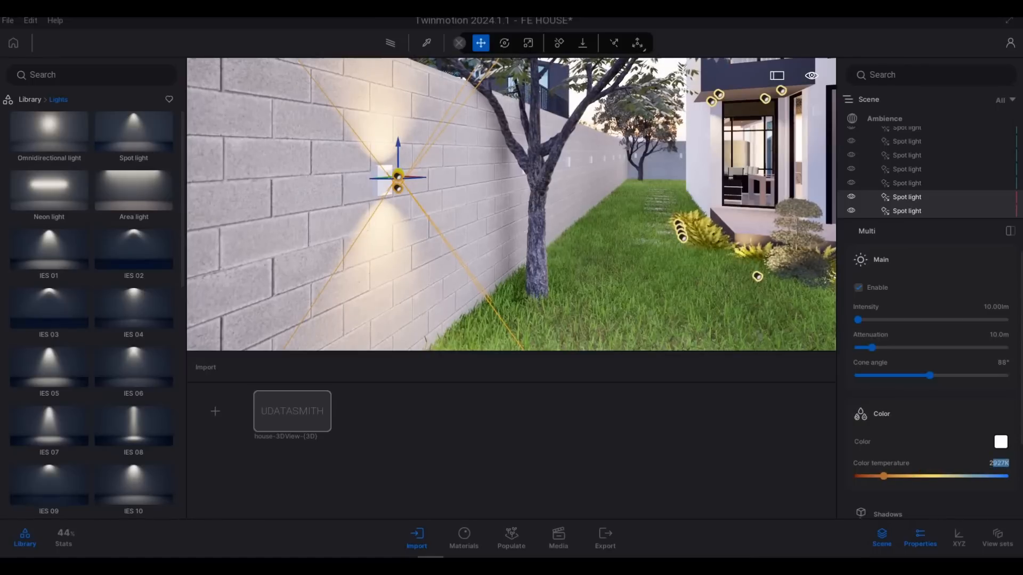
pyautogui.press('BackSpace')
pyautogui.press('BackSpace')
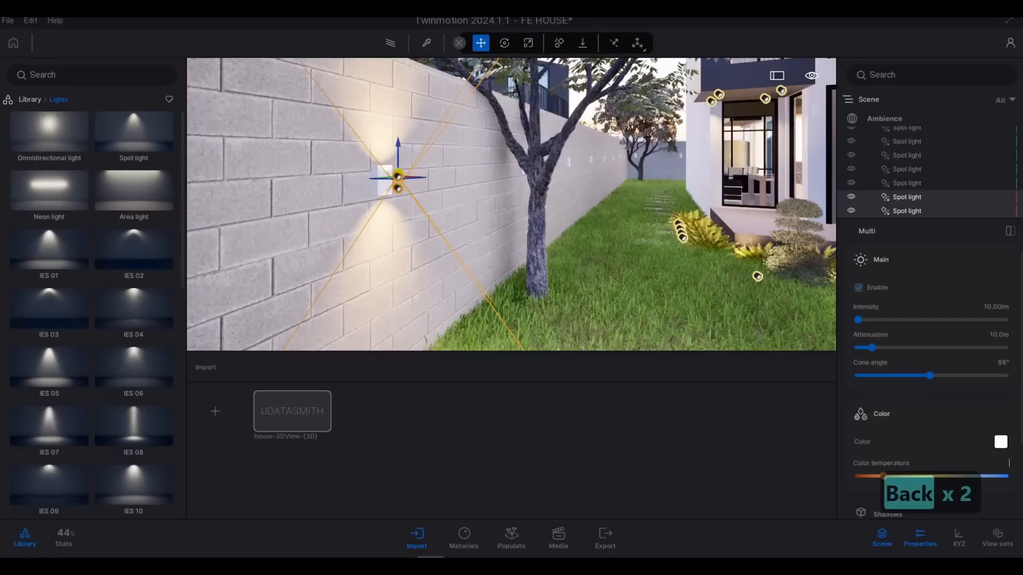
pyautogui.write('3000')
pyautogui.press('Return')
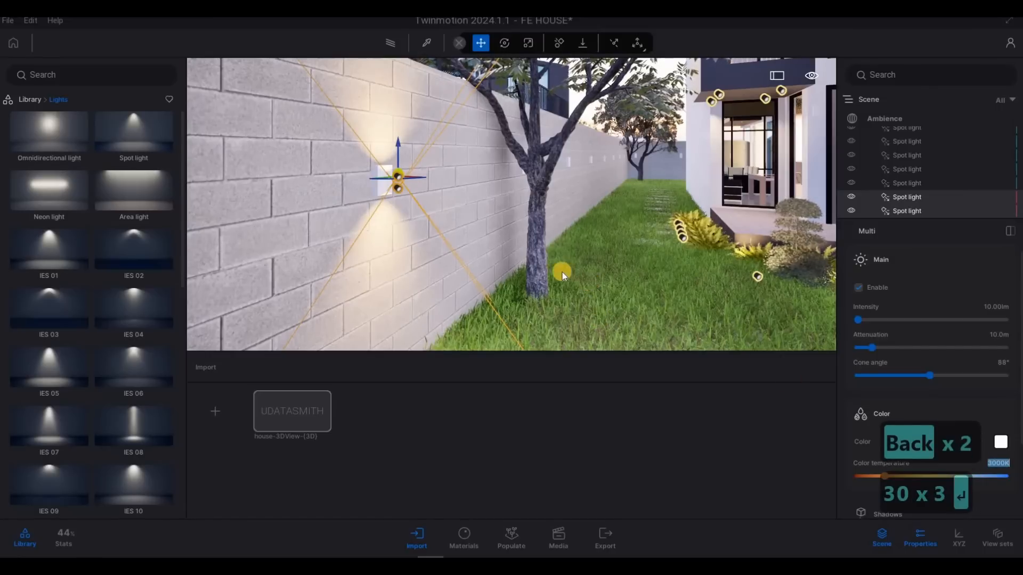
# Step: Try to copy the pair of spot lights along the boundary wall as 8 instances with a spacing of 250
pyautogui.click(908, 197)
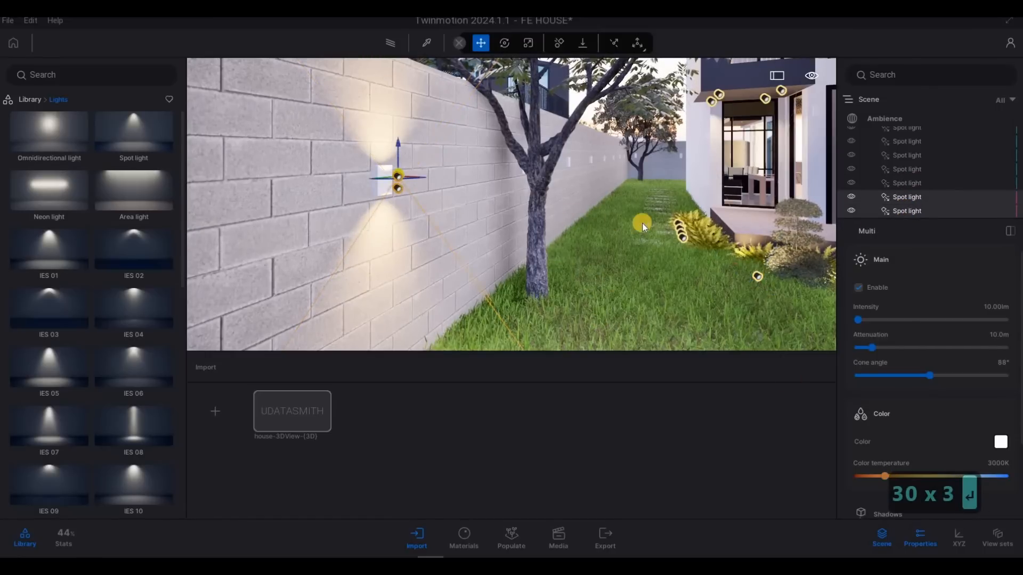
pyautogui.moveTo(641, 223); pyautogui.dragTo(496, 206, button='right')
pyautogui.press('d')
pyautogui.press('Tab')
pyautogui.press('Tab')
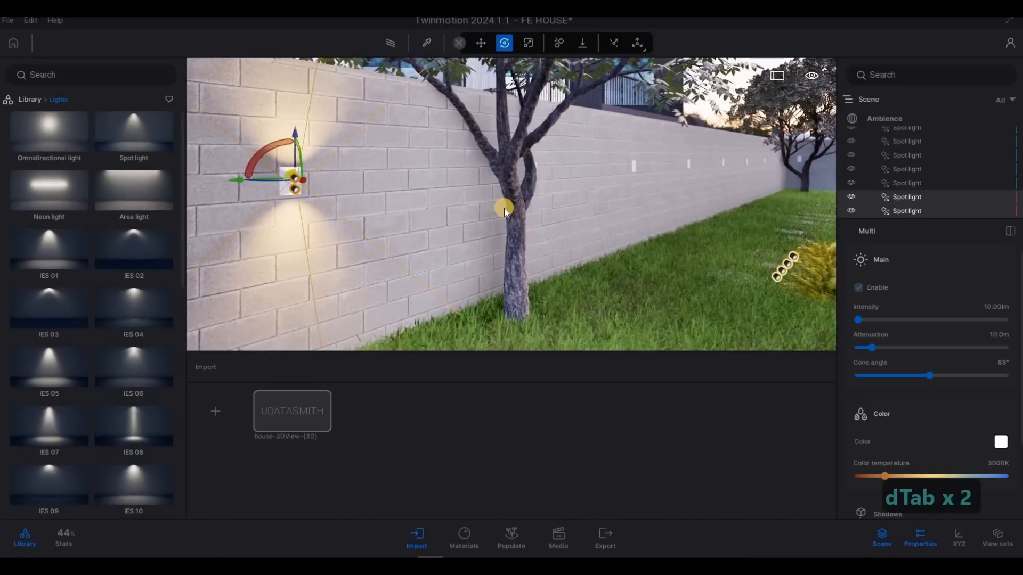
pyautogui.press('Tab')
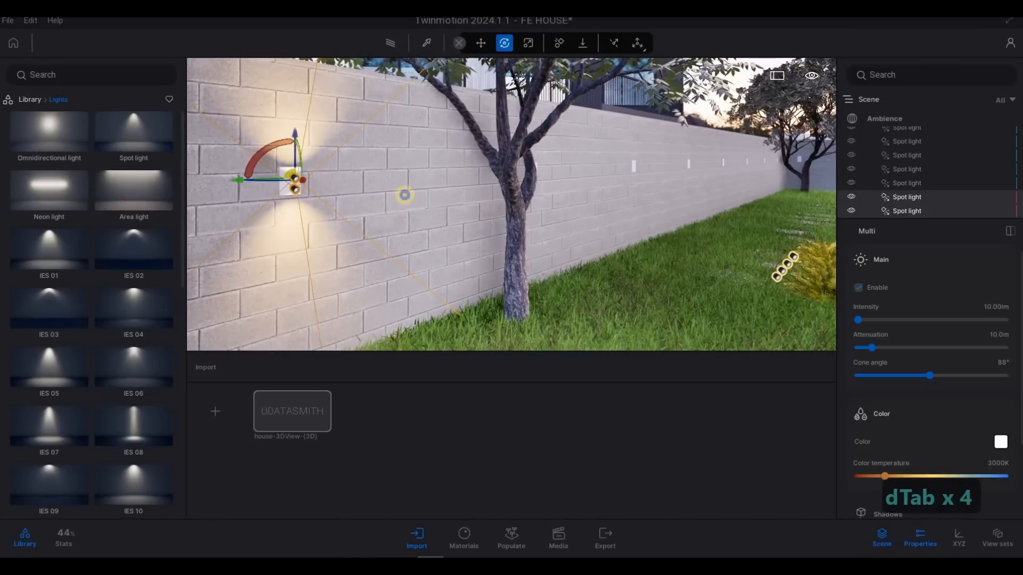
pyautogui.moveTo(581, 211); pyautogui.dragTo(459, 196, button='right')
pyautogui.press('d')
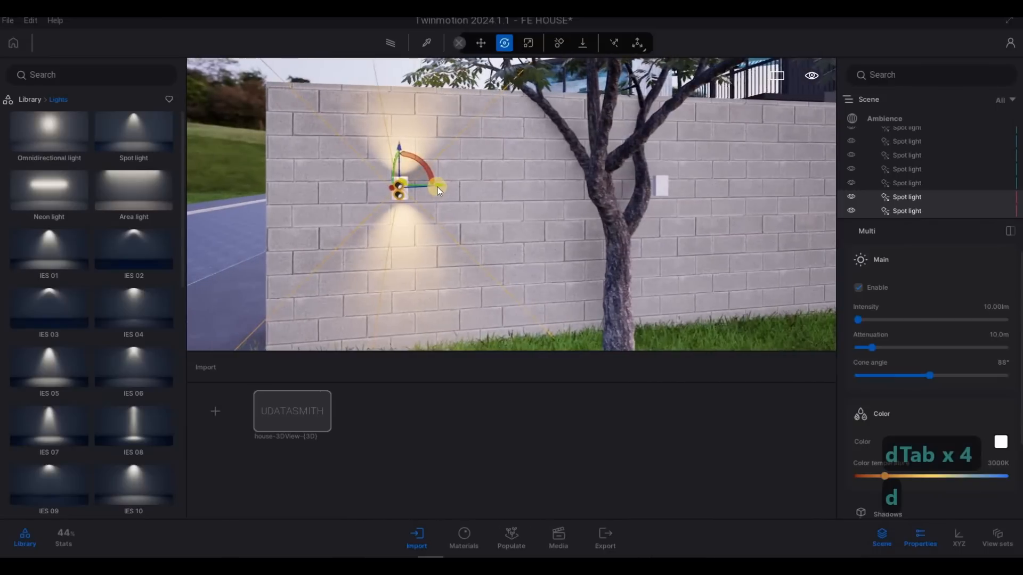
pyautogui.moveTo(442, 187); pyautogui.dragTo(446, 187)
pyautogui.click(666, 193)
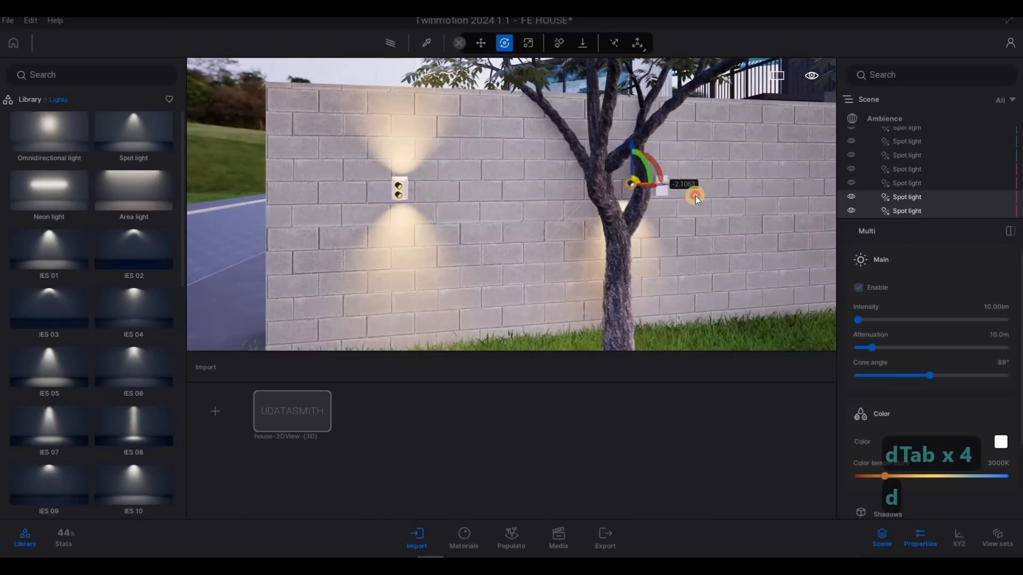
pyautogui.moveTo(695, 196); pyautogui.dragTo(700, 196)
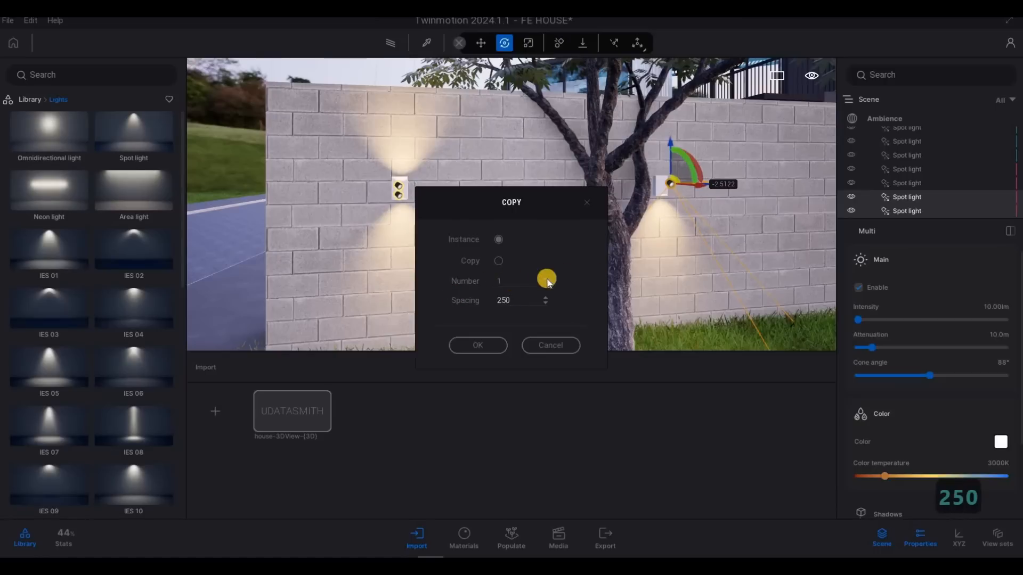
pyautogui.press('Tab')
pyautogui.write('8')
pyautogui.click(479, 344)
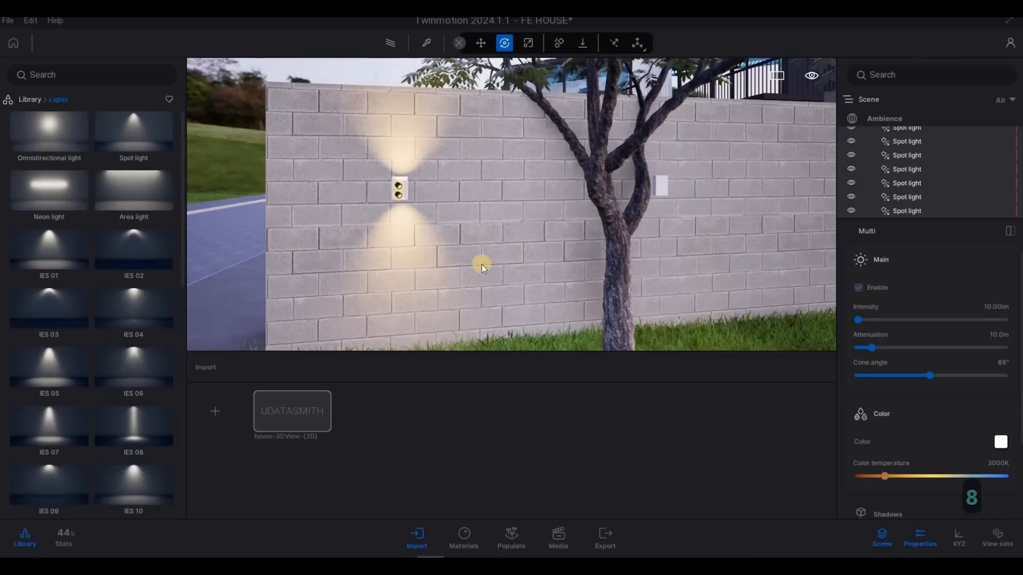
pyautogui.moveTo(489, 263); pyautogui.dragTo(474, 266, button='right')
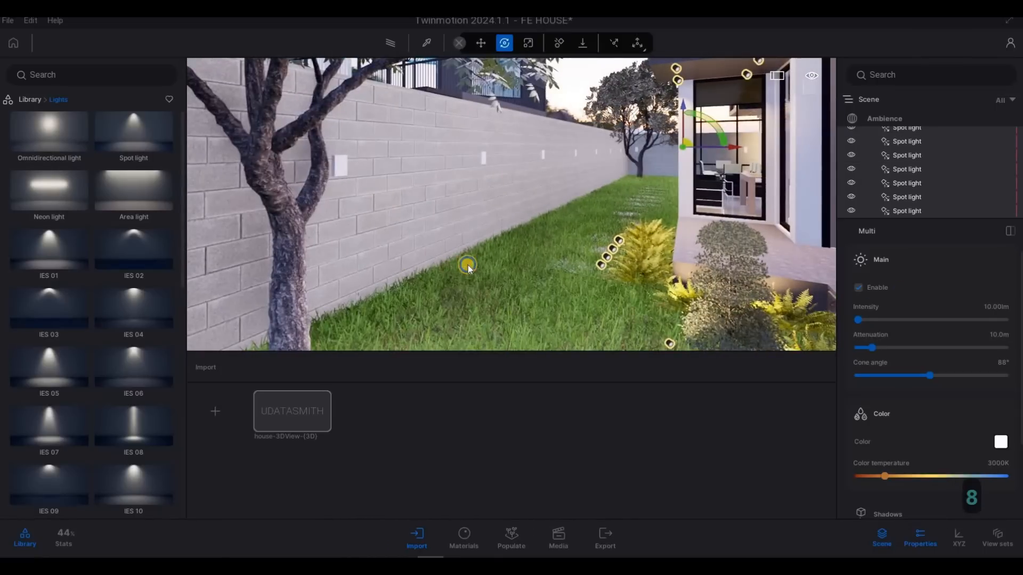
pyautogui.hotkey('ctrl', 'z')
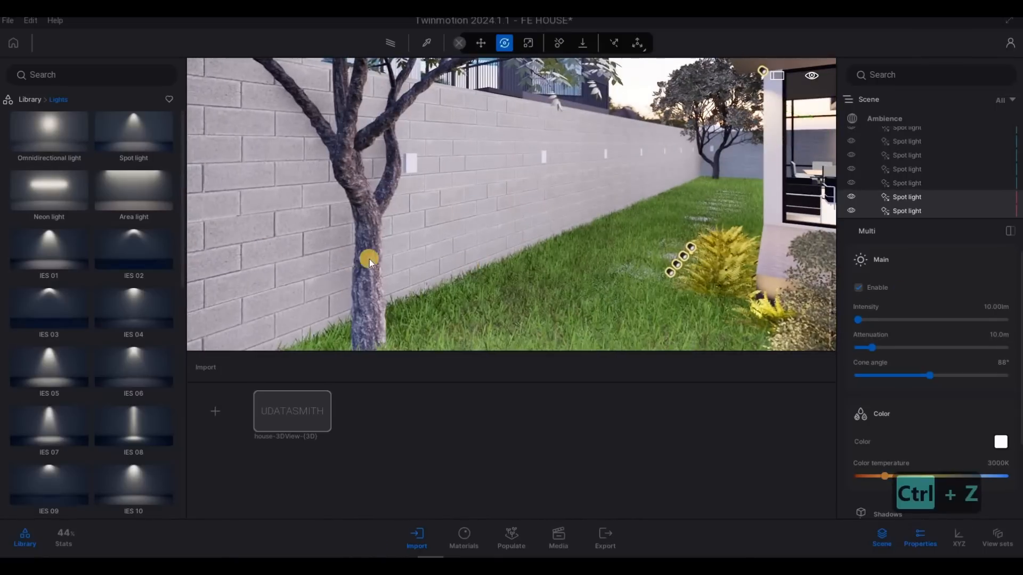
# Step: Copy the pair of spot lights as an instance about 2.5 m along the boundary wall to the next fixture
pyautogui.moveTo(346, 235); pyautogui.dragTo(335, 213, button='right')
pyautogui.click(331, 189)
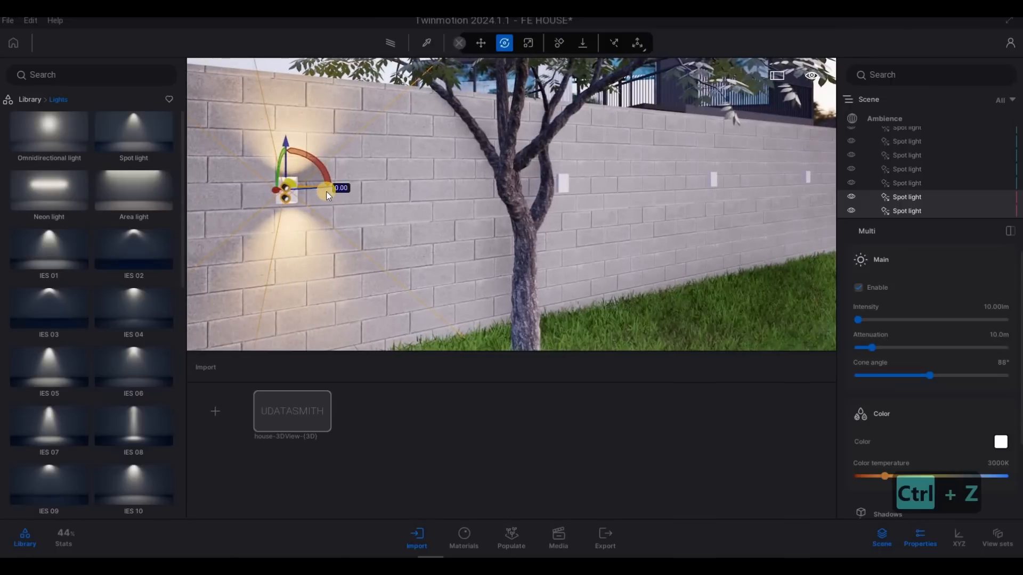
pyautogui.keyDown('shift'); pyautogui.moveTo(333, 187); pyautogui.dragTo(596, 193); pyautogui.keyUp('shift')
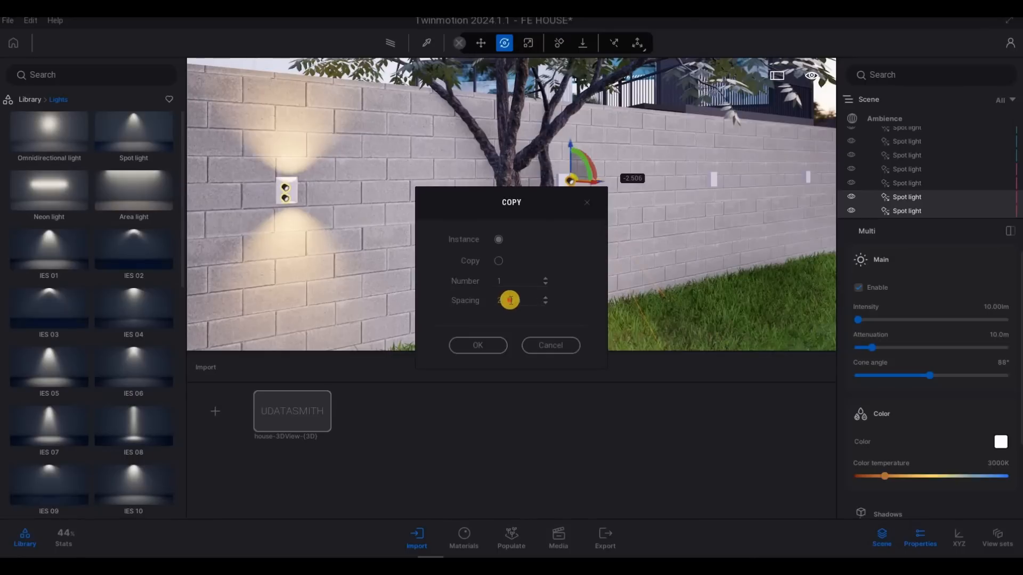
# Step: Copy the two selected wall spot lights as 8 instances with a spacing of 2.5 m along the garden wall
pyautogui.press('BackSpace')
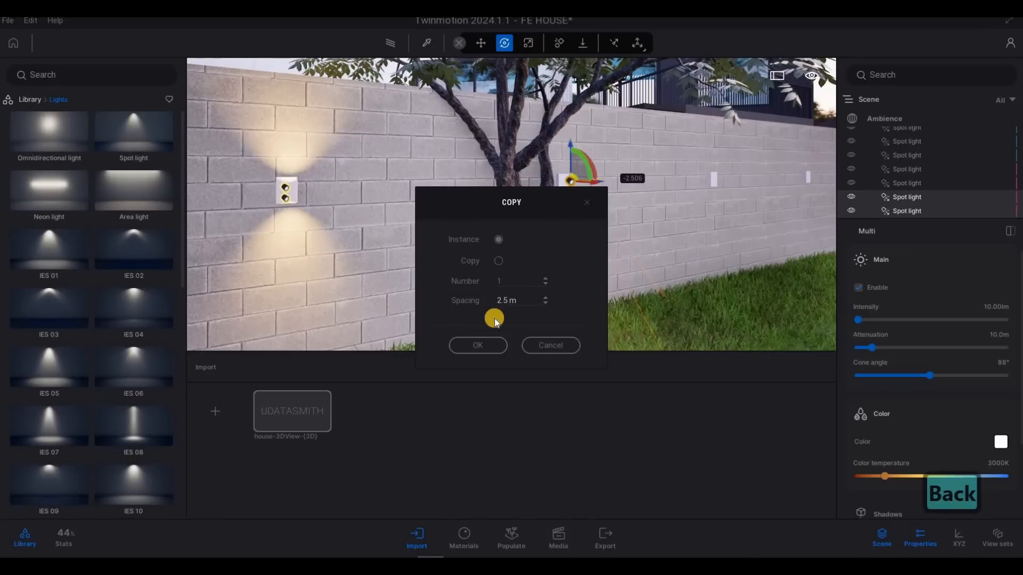
pyautogui.write('0')
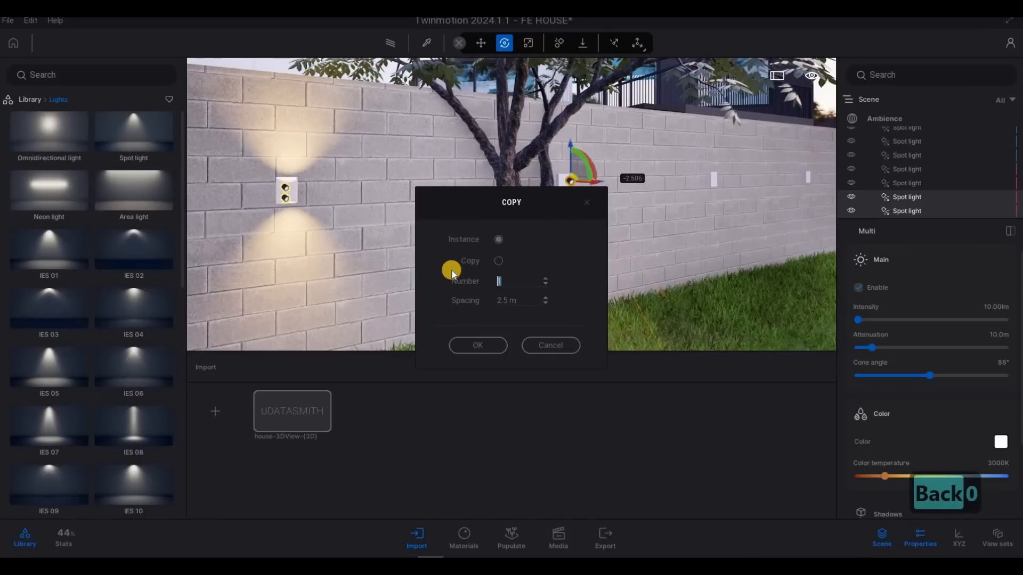
pyautogui.write('8')
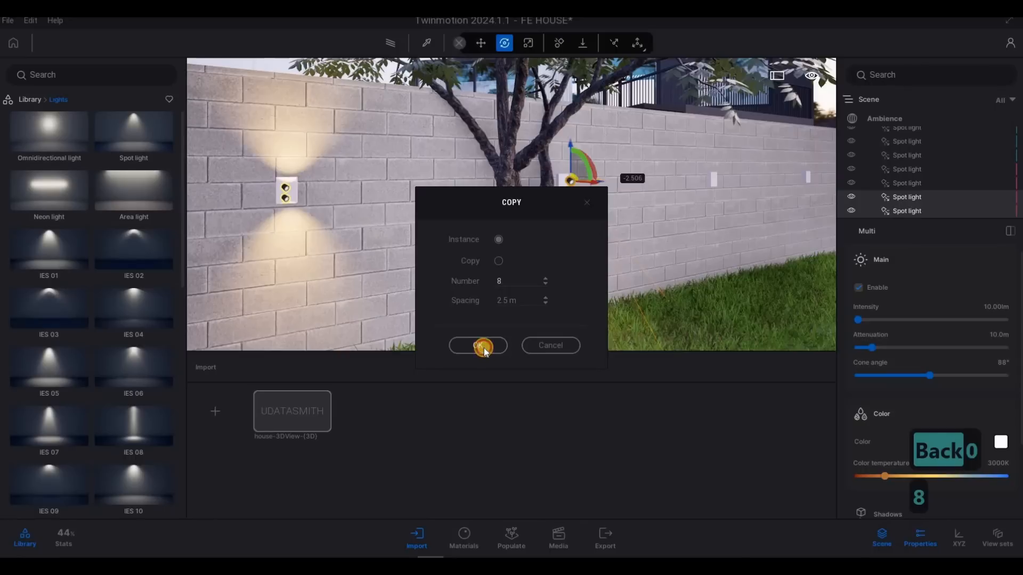
# Step: Inspect the copied spot lights along the garden wall, following the row to the far corner behind the tree
pyautogui.write('w')
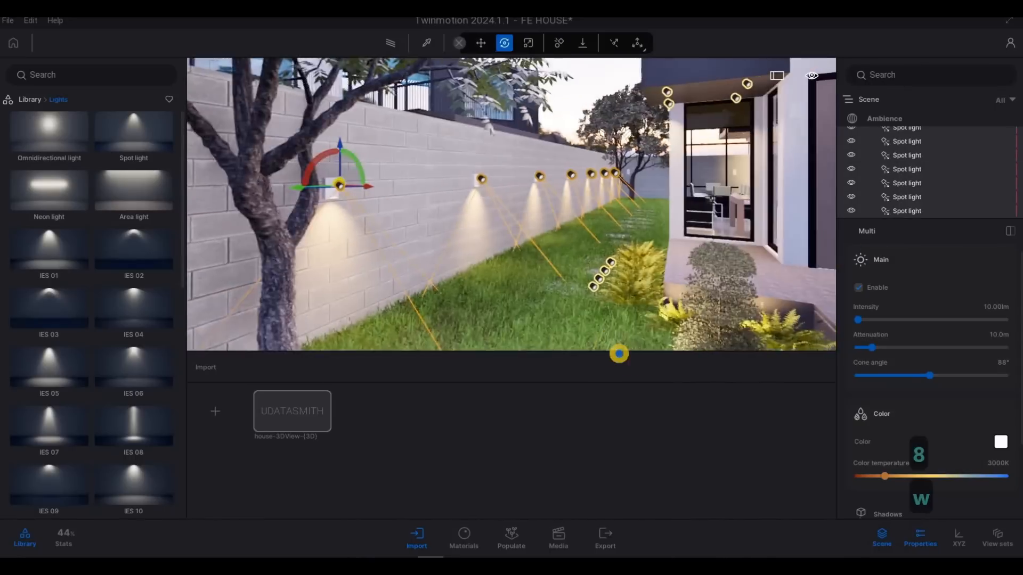
pyautogui.write('qwqd')
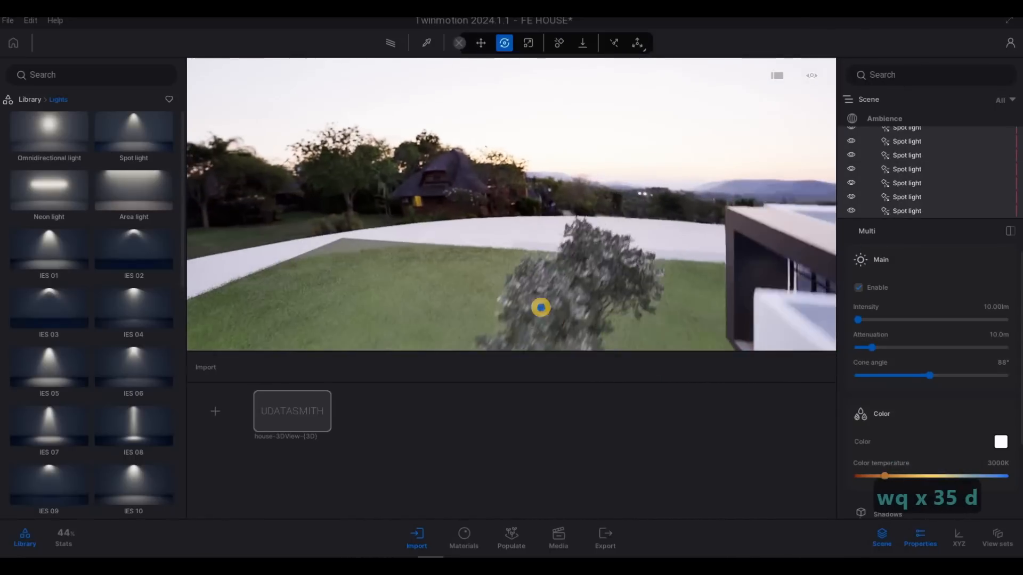
pyautogui.write('esa')
pyautogui.press('a')
pyautogui.press('a')
pyautogui.press('a')
pyautogui.press('a')
pyautogui.press('a')
pyautogui.press('a')
pyautogui.press('a')
pyautogui.press('a')
pyautogui.press('a')
pyautogui.press('a')
pyautogui.press('a')
pyautogui.press('a')
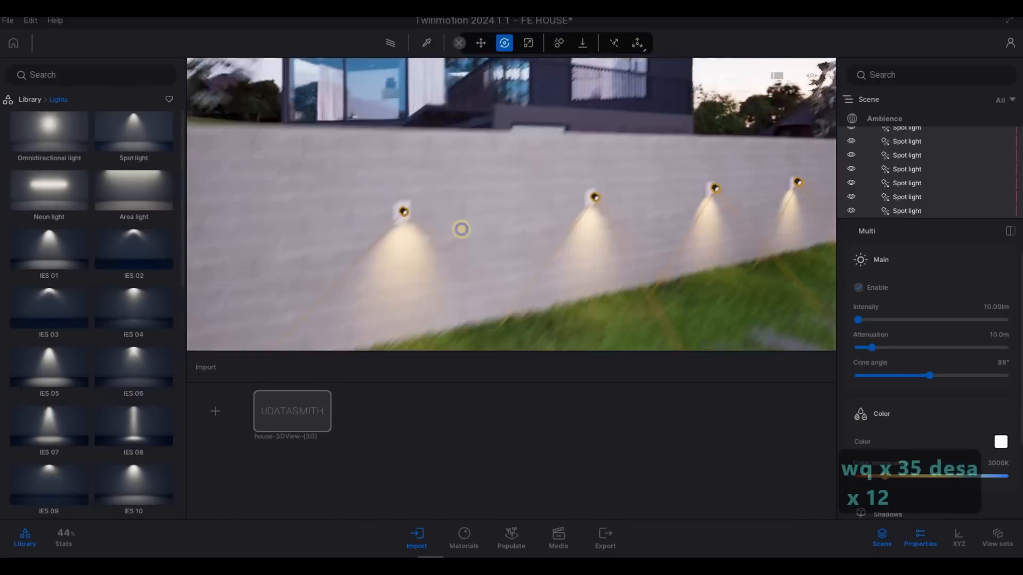
pyautogui.press('w')
pyautogui.press('q')
pyautogui.press('d')
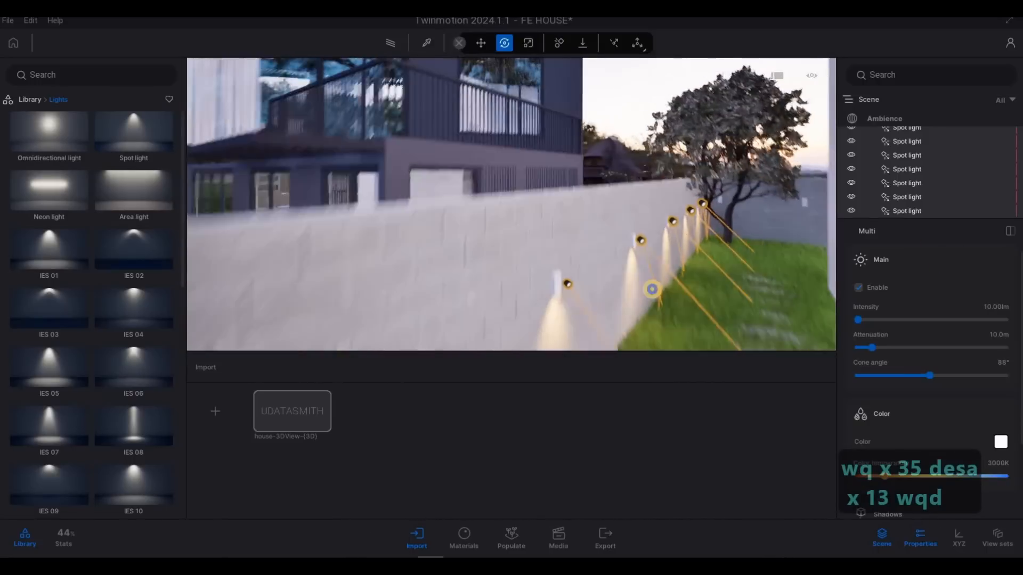
pyautogui.press('w')
pyautogui.press('w')
pyautogui.press('w')
pyautogui.press('a')
pyautogui.press('s')
pyautogui.press('s')
pyautogui.press('s')
pyautogui.press('e')
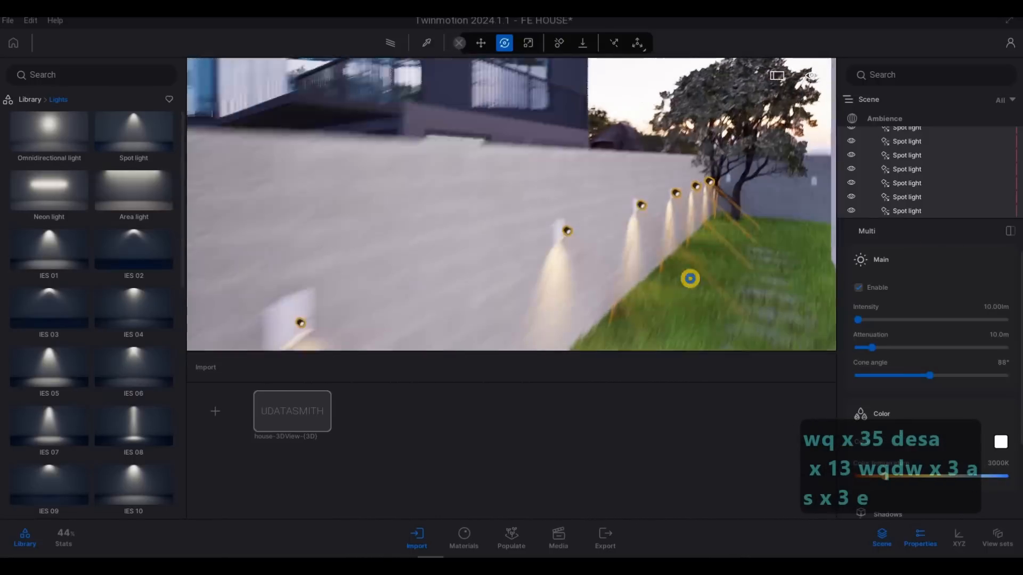
pyautogui.press('d')
pyautogui.press('w')
pyautogui.press('q')
pyautogui.press('q')
pyautogui.press('q')
pyautogui.press('q')
pyautogui.press('q')
pyautogui.press('q')
pyautogui.press('q')
pyautogui.press('q')
pyautogui.press('q')
pyautogui.press('q')
pyautogui.press('q')
pyautogui.press('q')
pyautogui.press('q')
pyautogui.press('q')
pyautogui.press('q')
pyautogui.press('q')
pyautogui.press('q')
pyautogui.press('q')
pyautogui.press('q')
pyautogui.press('q')
pyautogui.press('q')
pyautogui.press('q')
pyautogui.press('q')
pyautogui.press('q')
pyautogui.press('q')
pyautogui.press('q')
pyautogui.press('q')
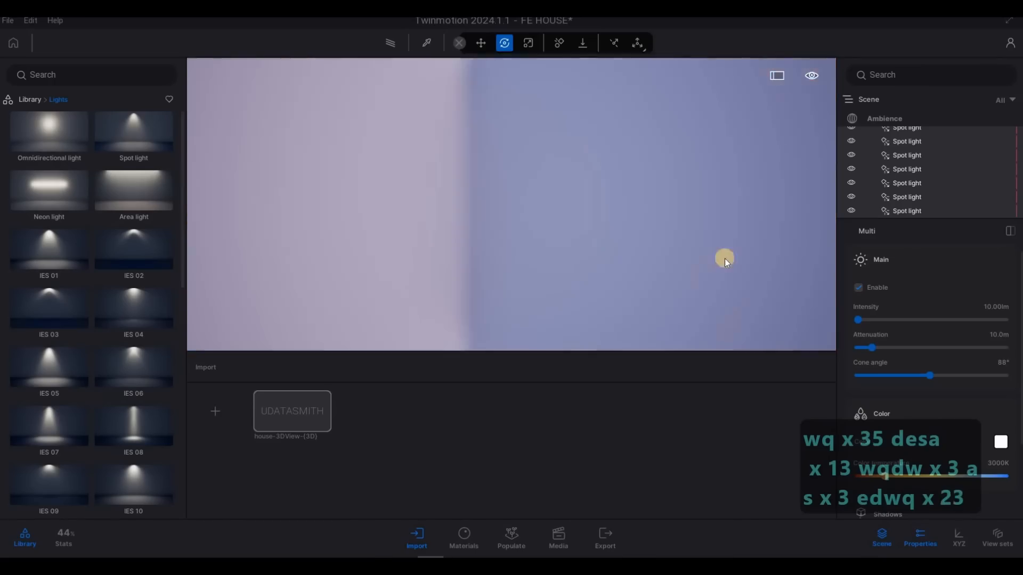
pyautogui.press('e')
pyautogui.press('d')
pyautogui.press('s')
pyautogui.press('d')
pyautogui.press('d')
pyautogui.press('d')
pyautogui.press('d')
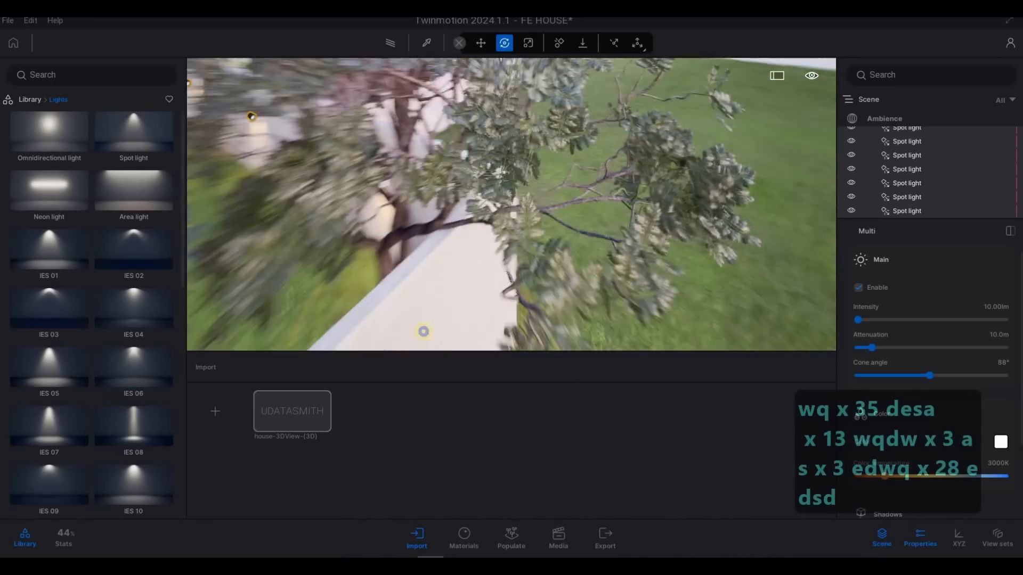
pyautogui.press('a')
pyautogui.press('a')
pyautogui.press('a')
pyautogui.press('a')
pyautogui.press('a')
pyautogui.press('a')
pyautogui.press('a')
pyautogui.press('a')
pyautogui.press('a')
pyautogui.press('a')
pyautogui.press('a')
pyautogui.press('a')
pyautogui.press('a')
pyautogui.press('a')
pyautogui.press('a')
pyautogui.press('a')
pyautogui.press('a')
pyautogui.press('a')
pyautogui.press('a')
pyautogui.press('a')
pyautogui.press('a')
pyautogui.press('a')
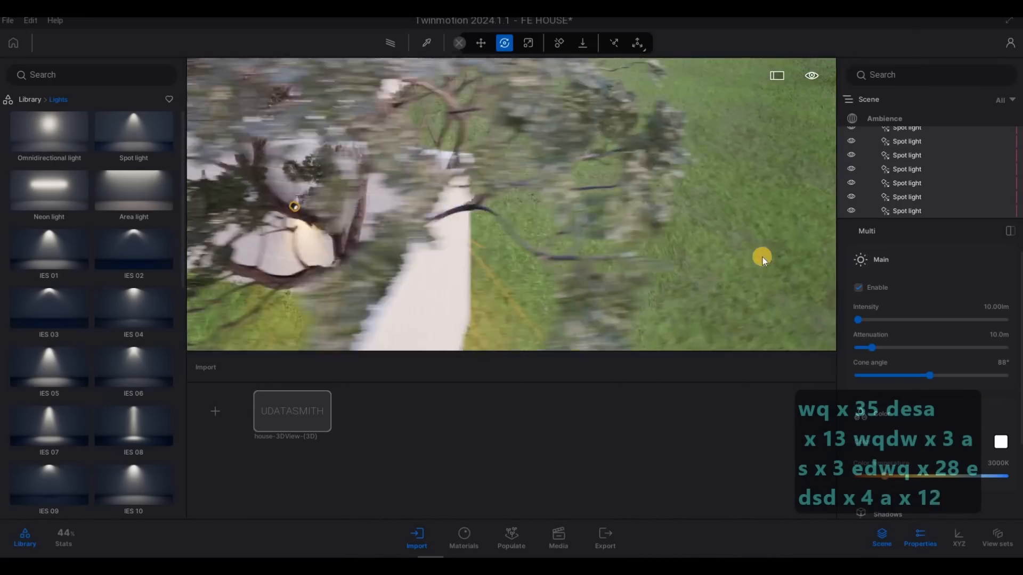
pyautogui.press('d')
pyautogui.press('w')
pyautogui.press('w')
pyautogui.press('w')
pyautogui.press('w')
pyautogui.press('w')
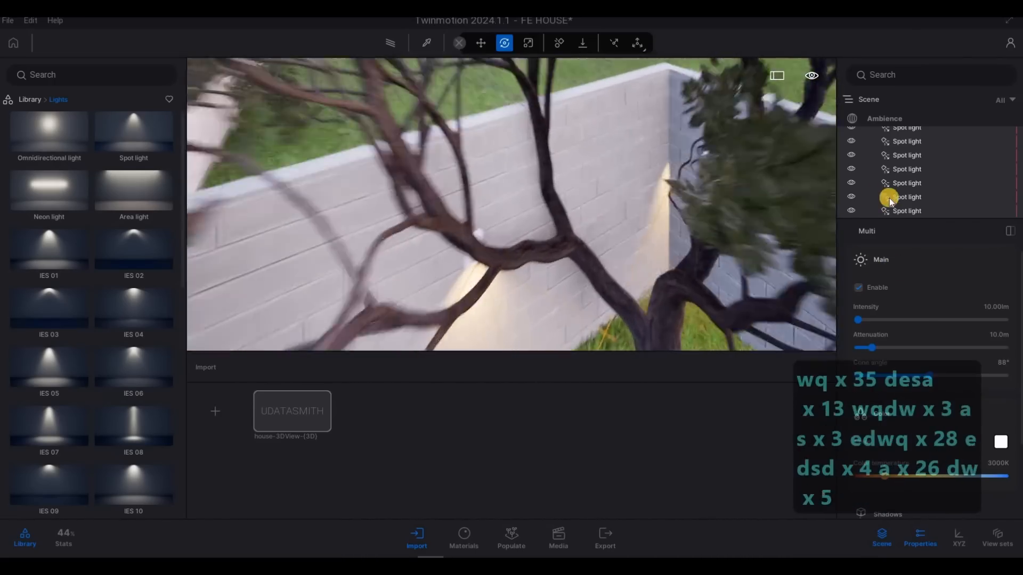
# Step: Delete the last two surplus spot lights of the copied row, one after the other
pyautogui.click(904, 212)
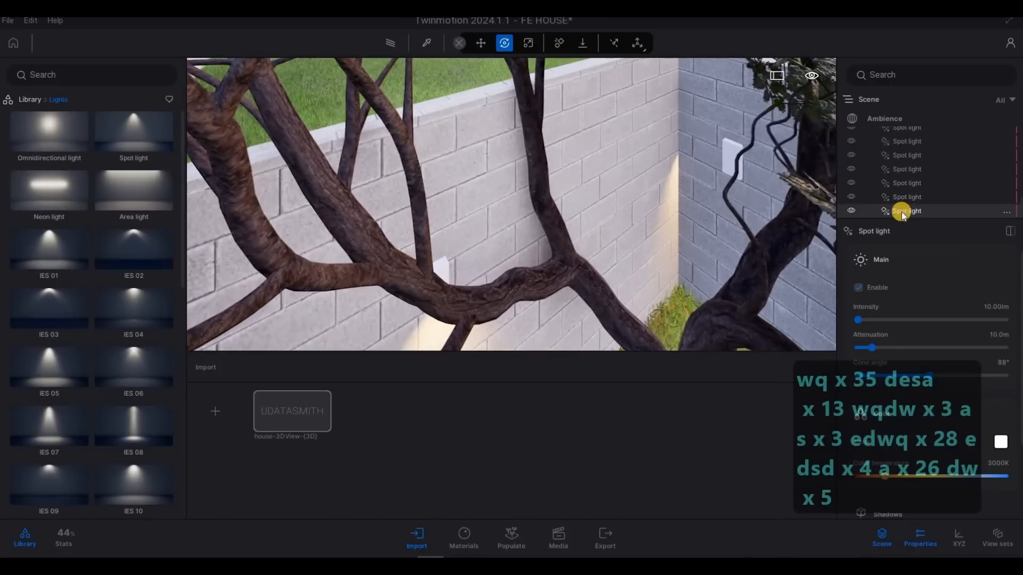
pyautogui.press('Delete')
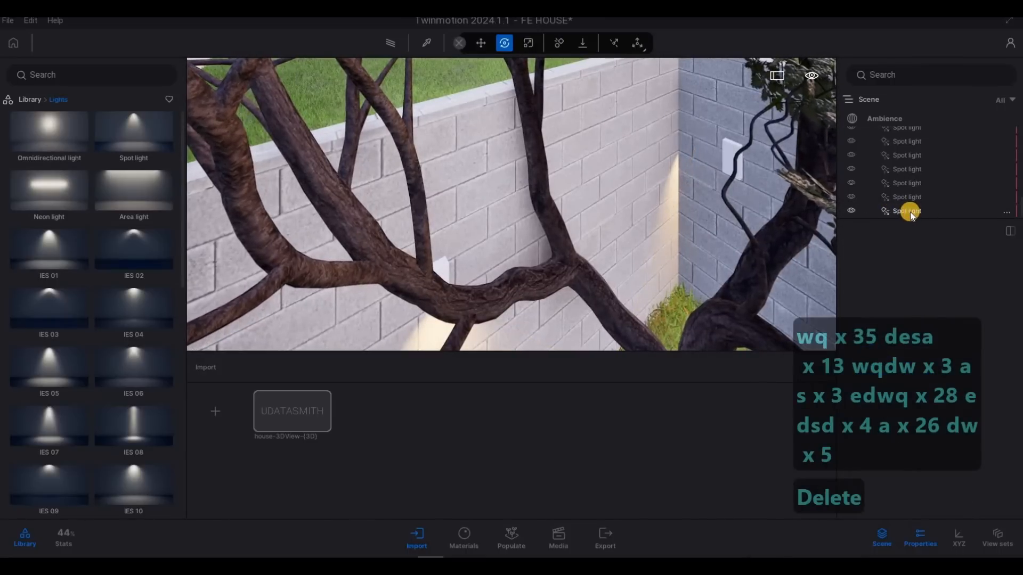
pyautogui.click(909, 211)
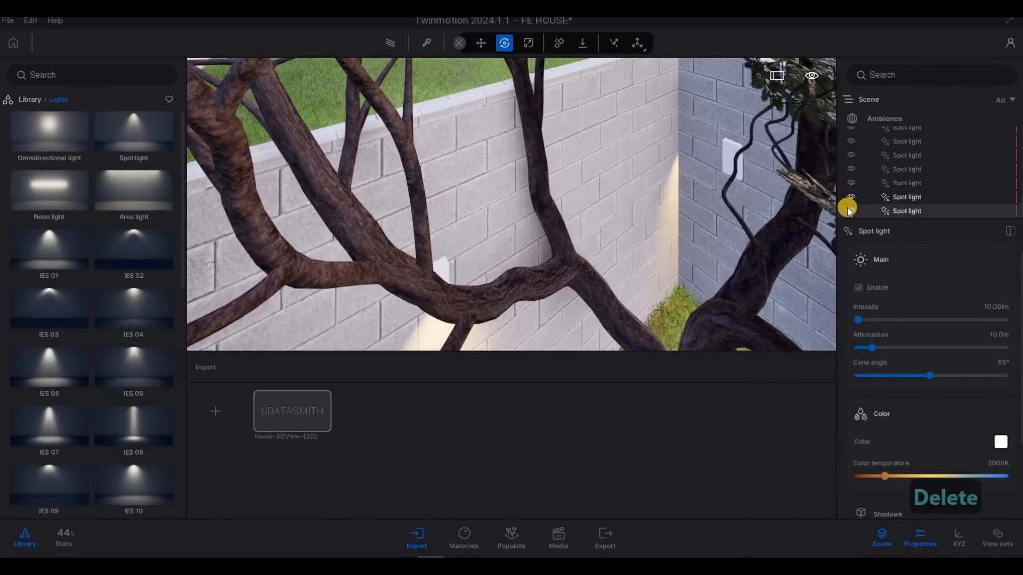
pyautogui.press('Delete')
# Step: Examine the whole row of wall spot lights from the near end of the lawn
pyautogui.press('s')
pyautogui.moveTo(636, 234); pyautogui.dragTo(915, 209, button='right')
pyautogui.press('e')
pyautogui.press('w')
pyautogui.press('e')
pyautogui.press('w')
pyautogui.press('q')
pyautogui.press('d')
pyautogui.press('a')
pyautogui.press('a')
pyautogui.press('a')
pyautogui.press('a')
pyautogui.press('a')
pyautogui.press('q')
pyautogui.press('a')
pyautogui.press('a')
pyautogui.press('a')
pyautogui.press('a')
pyautogui.press('a')
pyautogui.press('a')
pyautogui.press('a')
pyautogui.press('a')
pyautogui.press('a')
pyautogui.press('a')
pyautogui.press('a')
pyautogui.press('a')
pyautogui.press('s')
# Step: Delete further surplus spot light copies one by one, starting from the last one in the scene hierarchy
pyautogui.click(915, 209)
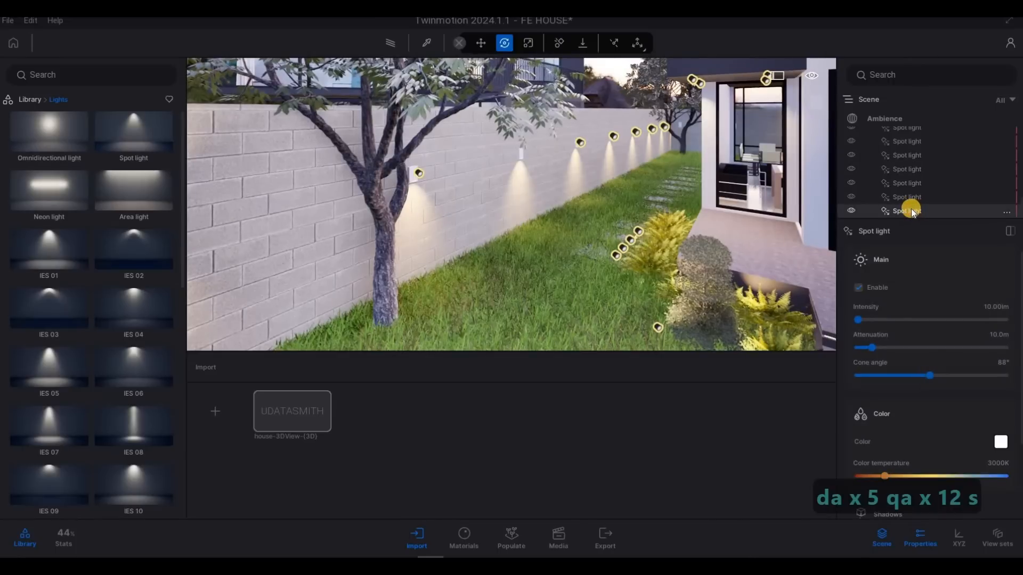
pyautogui.press('Delete')
pyautogui.click(911, 204)
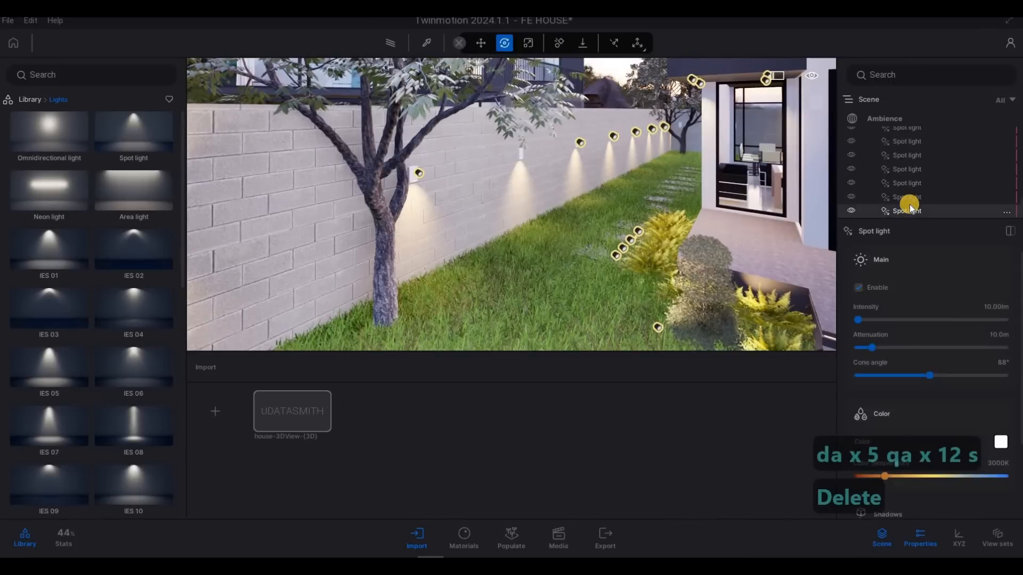
pyautogui.press('Delete')
pyautogui.click(913, 197)
pyautogui.press('Delete')
pyautogui.click(912, 197)
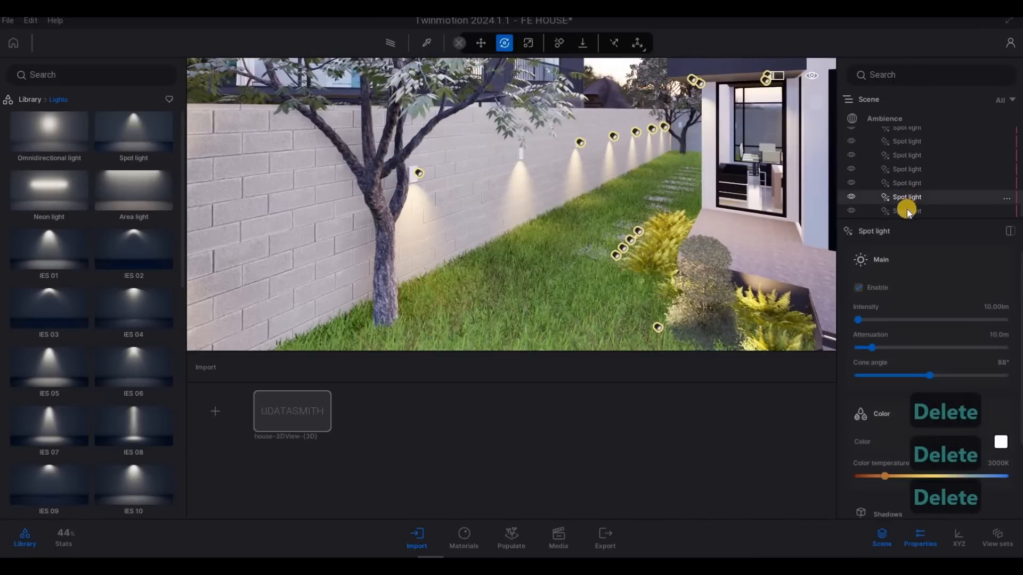
pyautogui.press('Delete')
pyautogui.press('Delete')
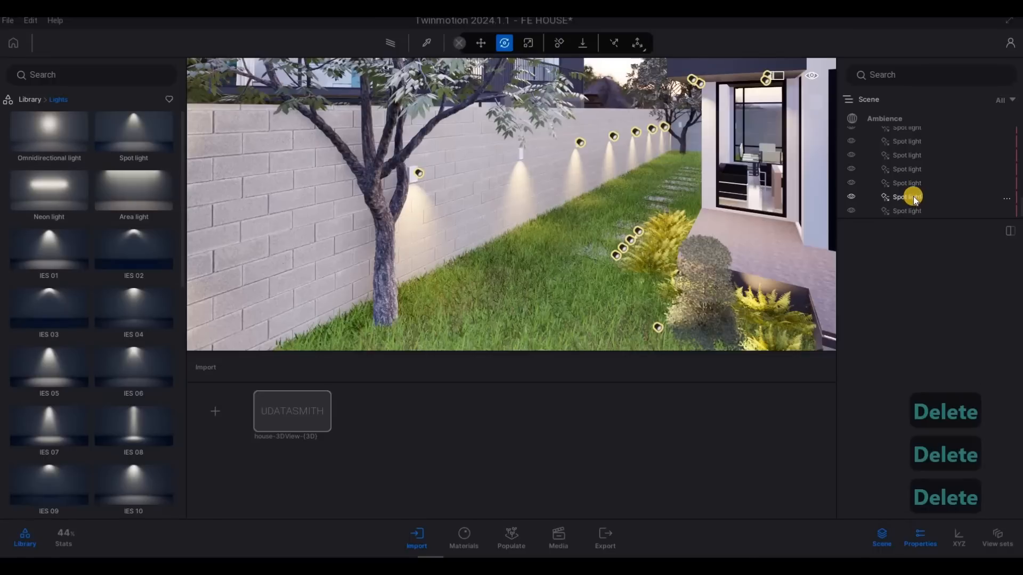
# Step: Delete the remaining surplus spot lights past the last wall fixture, checking each one's position and keeping those on the wall
pyautogui.click(906, 212)
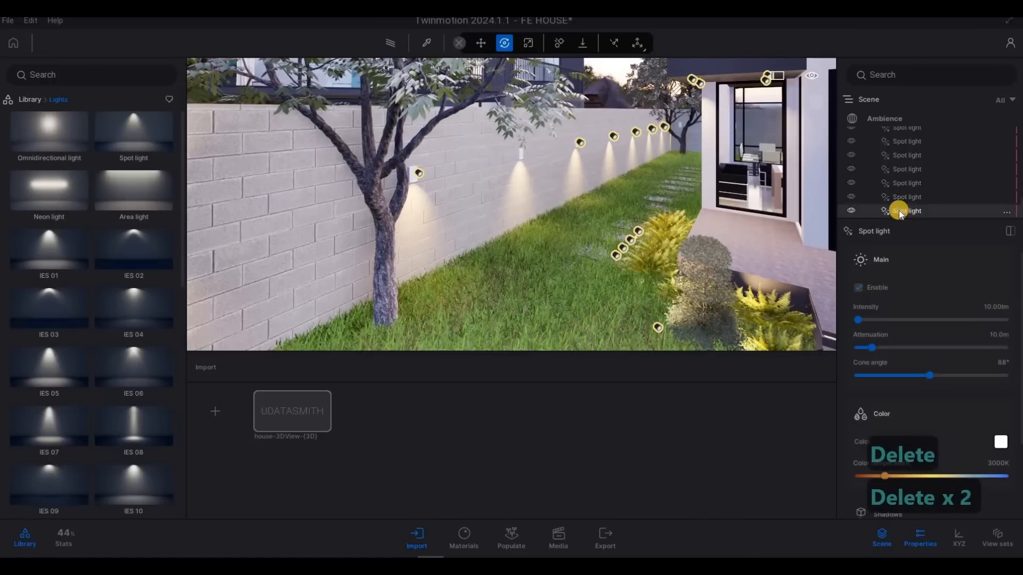
pyautogui.press('Delete')
pyautogui.click(903, 212)
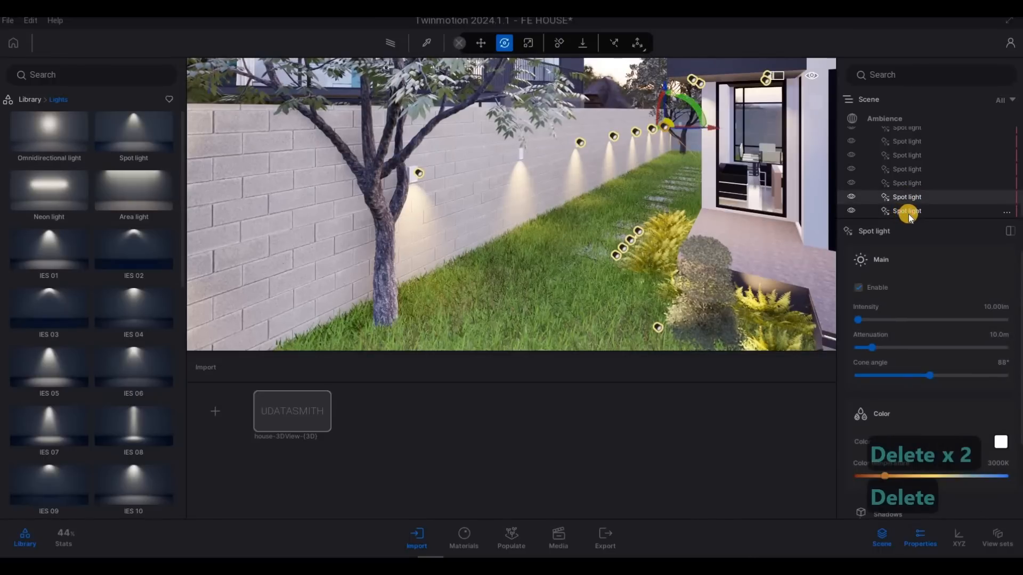
pyautogui.press('Escape')
pyautogui.press('Escape')
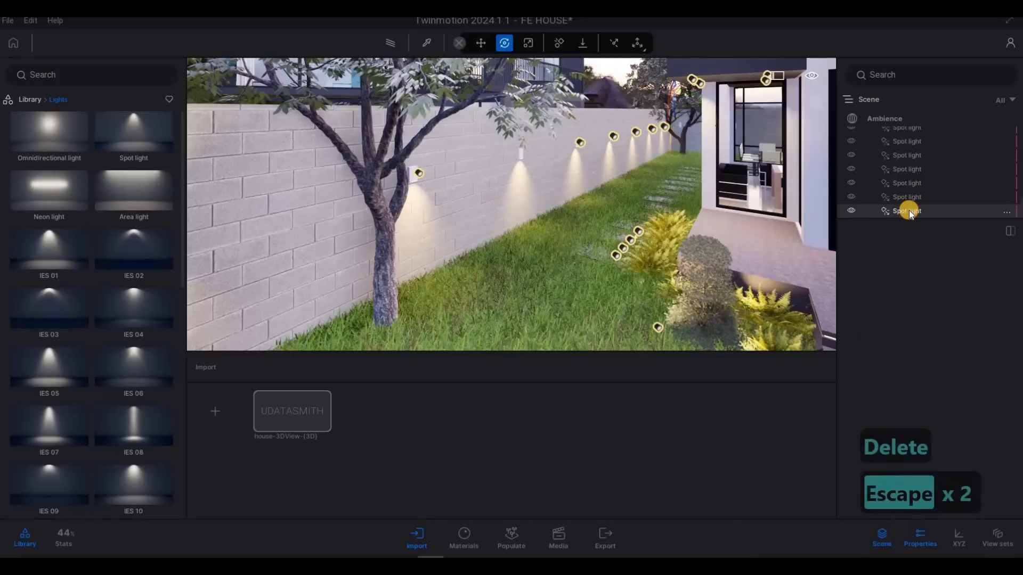
pyautogui.click(909, 210)
pyautogui.click(909, 210)
pyautogui.press('Escape')
pyautogui.press('Escape')
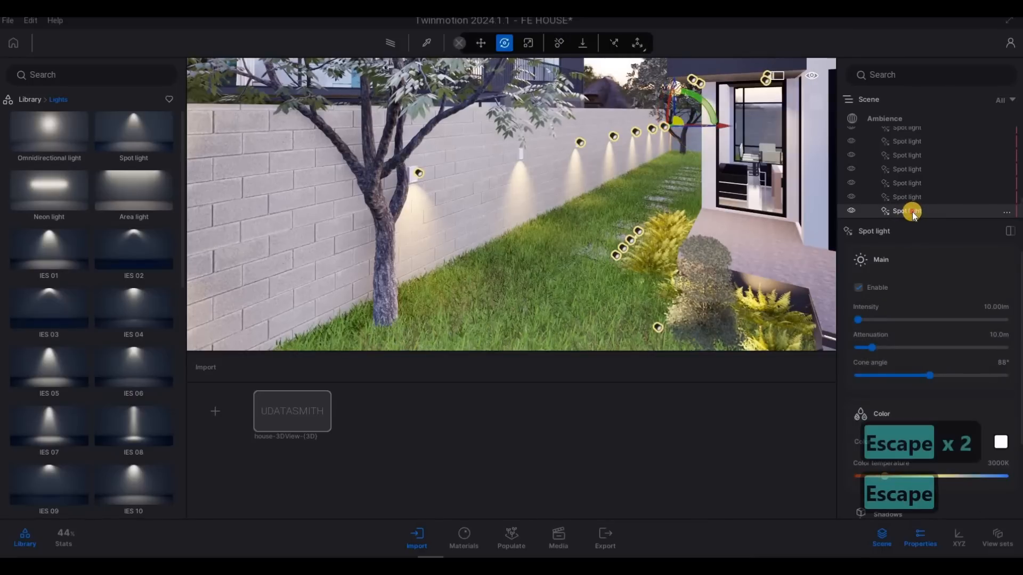
pyautogui.click(912, 213)
pyautogui.press('Delete')
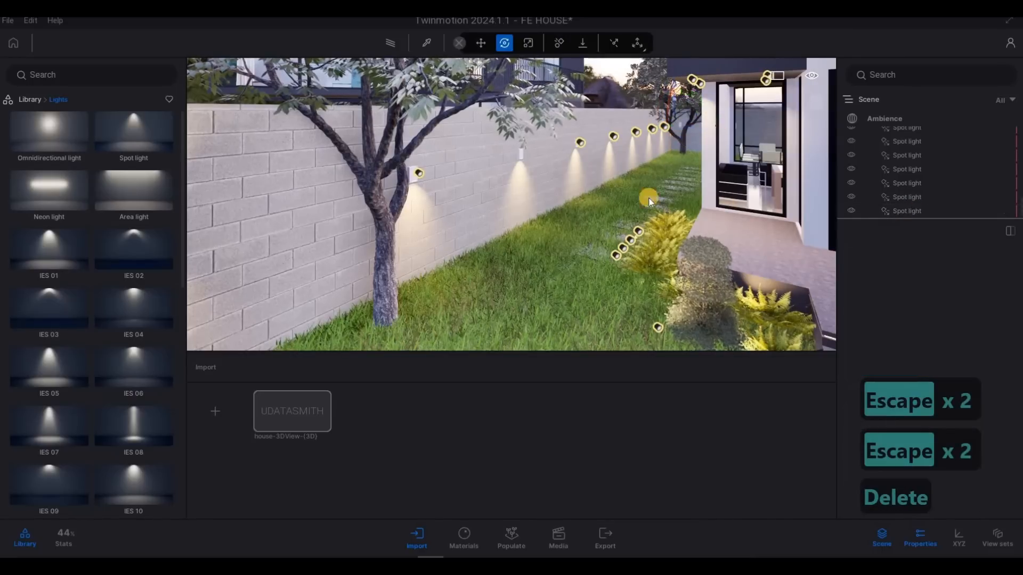
# Step: Copy the upward-shining spot light of the first garden wall fixture along the wall as 7 instances spaced 2.5 m apart
pyautogui.press('a')
pyautogui.moveTo(545, 181); pyautogui.dragTo(385, 133, button='right')
pyautogui.press('s')
pyautogui.press('e')
pyautogui.press('s')
pyautogui.press('d')
pyautogui.press('w')
pyautogui.press('q')
pyautogui.press('d')
pyautogui.press('w')
pyautogui.press('e')
pyautogui.press('w')
pyautogui.press('e')
pyautogui.press('a')
pyautogui.press('a')
pyautogui.press('s')
pyautogui.press('q')
pyautogui.press('d')
pyautogui.click(384, 133)
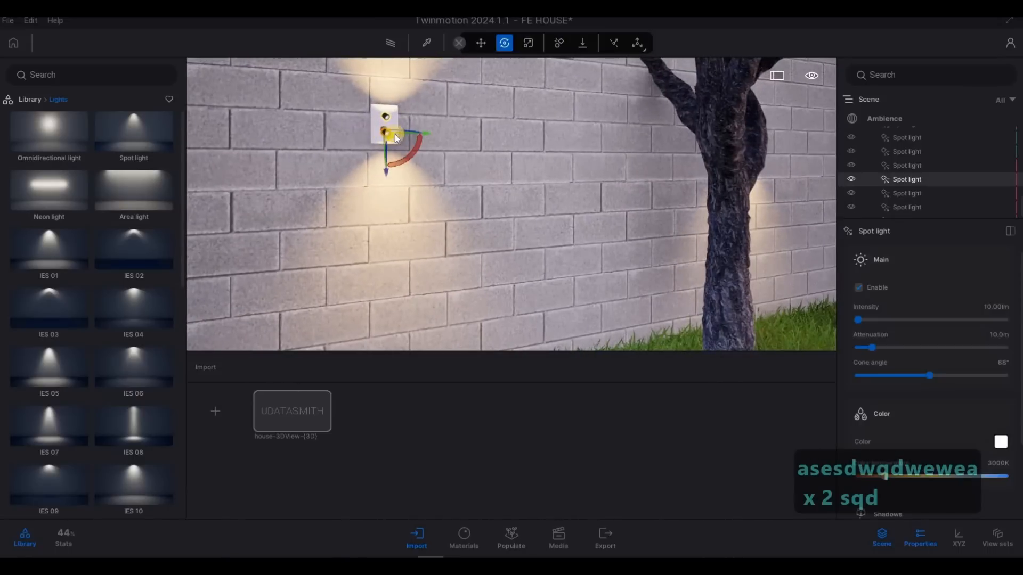
pyautogui.press('s')
pyautogui.press('d')
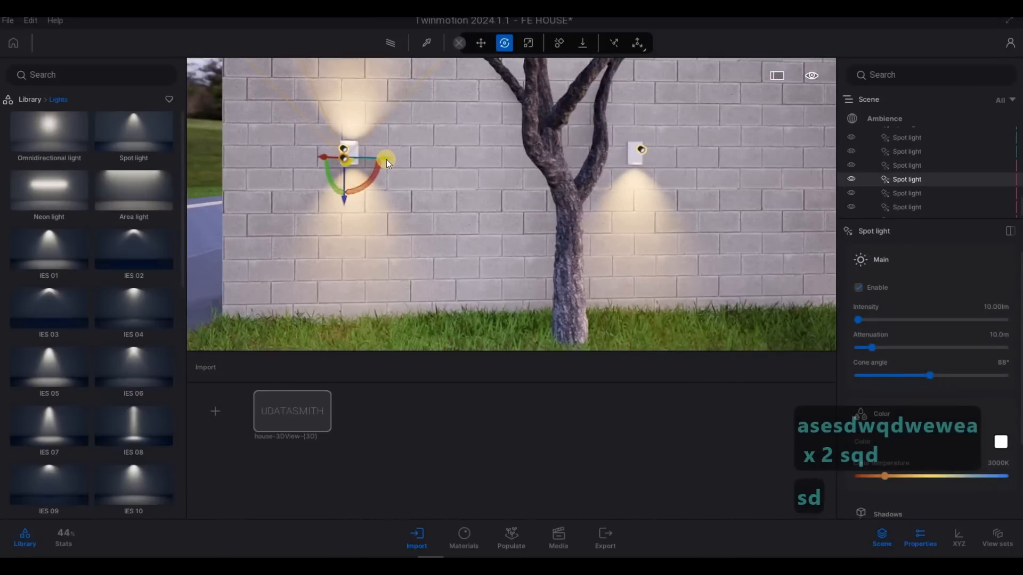
pyautogui.keyDown('shift'); pyautogui.moveTo(385, 158); pyautogui.dragTo(546, 159); pyautogui.keyUp('shift')
pyautogui.click(529, 300)
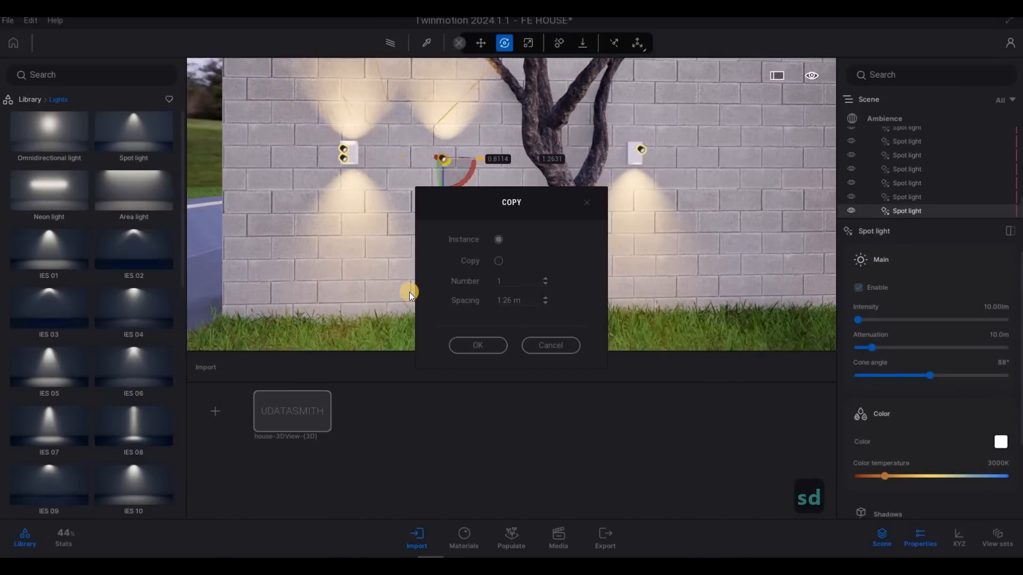
pyautogui.write('2.5')
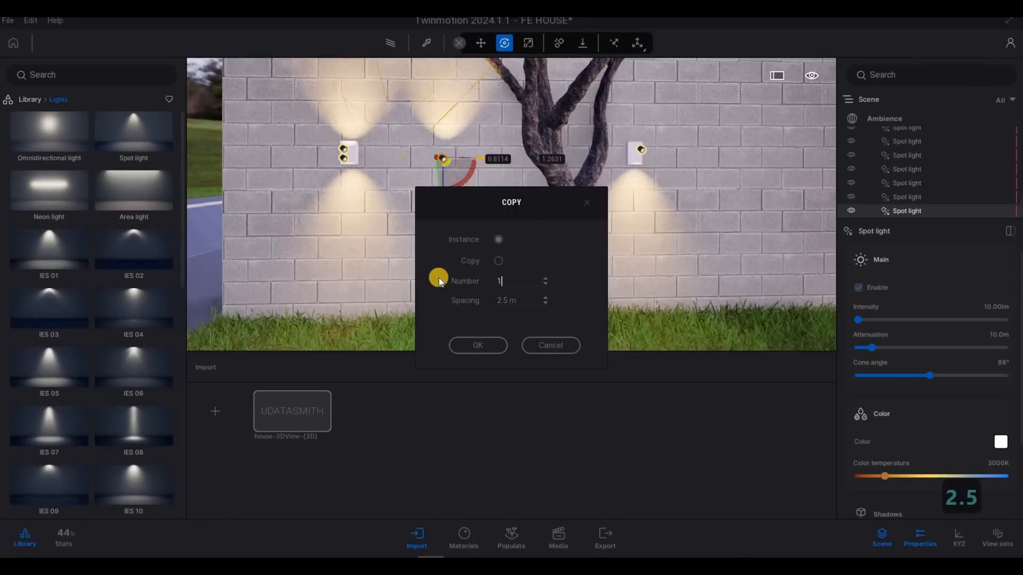
pyautogui.write('7')
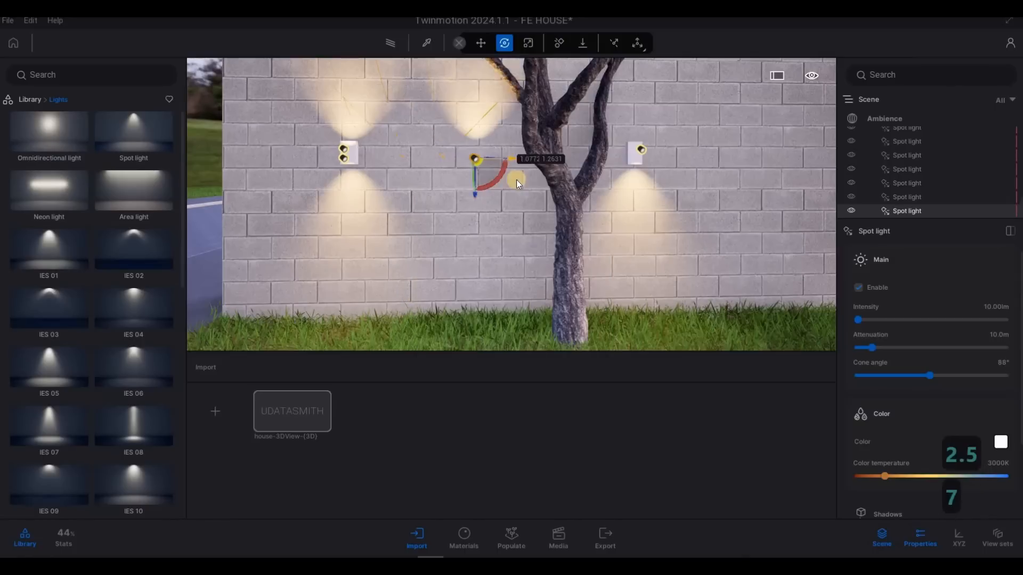
# Step: Examine the row of upward and downward spot lights along the garden wall, ending at its first fixture
pyautogui.press('s')
pyautogui.moveTo(578, 156); pyautogui.dragTo(446, 179, button='right')
pyautogui.press('a')
pyautogui.press('s')
pyautogui.press('s')
pyautogui.press('s')
pyautogui.press('s')
pyautogui.press('s')
pyautogui.press('a')
pyautogui.press('a')
pyautogui.press('a')
pyautogui.press('a')
pyautogui.press('a')
pyautogui.press('a')
pyautogui.press('a')
pyautogui.press('d')
pyautogui.press('d')
pyautogui.press('d')
pyautogui.press('d')
pyautogui.press('d')
pyautogui.press('d')
pyautogui.press('d')
pyautogui.press('w')
pyautogui.press('a')
pyautogui.press('s')
pyautogui.press('a')
pyautogui.press('w')
pyautogui.press('d')
pyautogui.press('a')
# Step: Copy the upward-shining spot light from the first garden wall fixture across to the driveway side
pyautogui.click(445, 177)
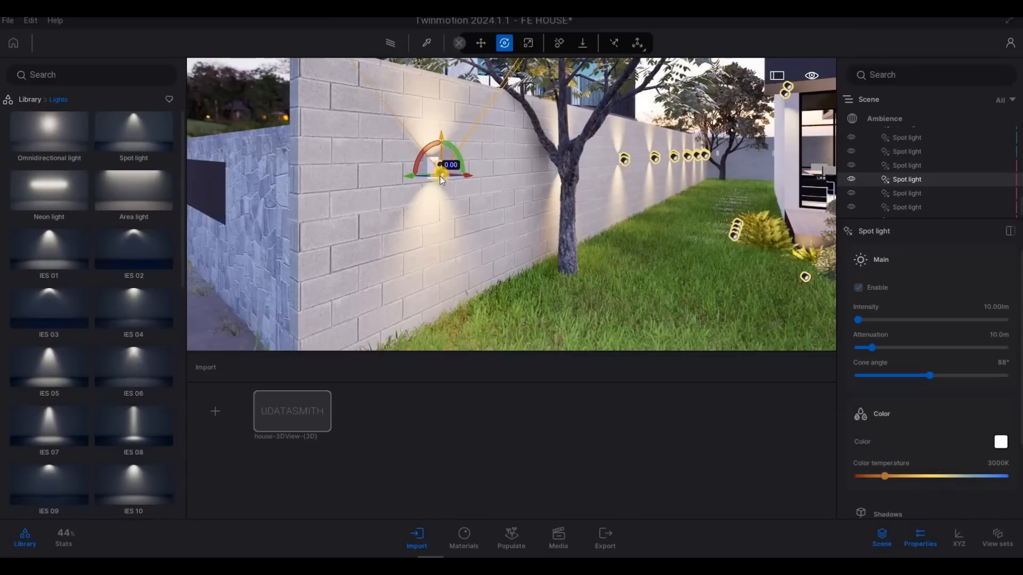
pyautogui.press('s')
pyautogui.press('s')
pyautogui.press('s')
pyautogui.press('s')
pyautogui.press('s')
pyautogui.moveTo(751, 229); pyautogui.dragTo(815, 229, button='right')
pyautogui.press('d')
pyautogui.click(677, 210)
pyautogui.keyDown('shift'); pyautogui.moveTo(677, 210); pyautogui.dragTo(726, 209); pyautogui.keyUp('shift')
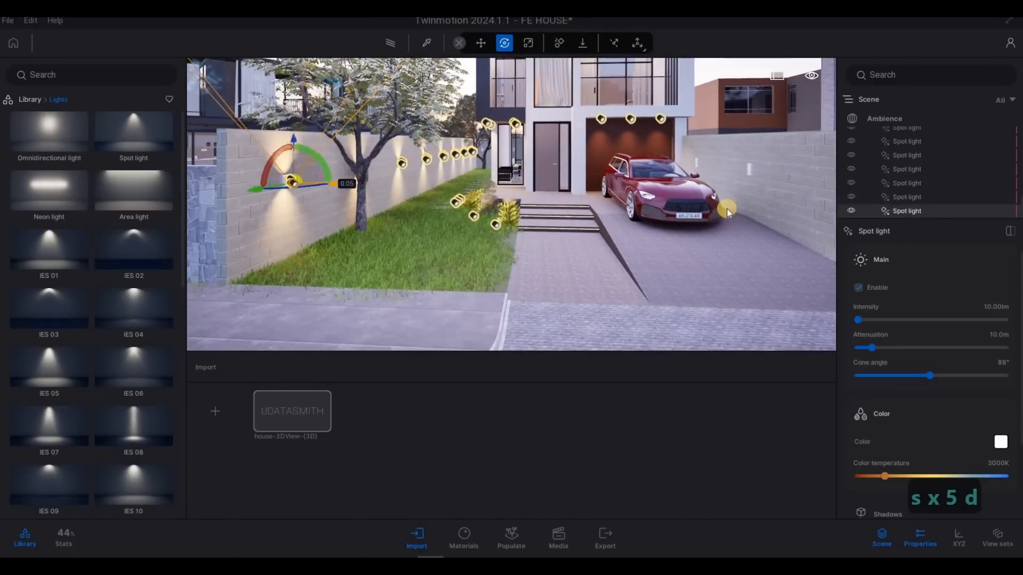
pyautogui.press('Return')
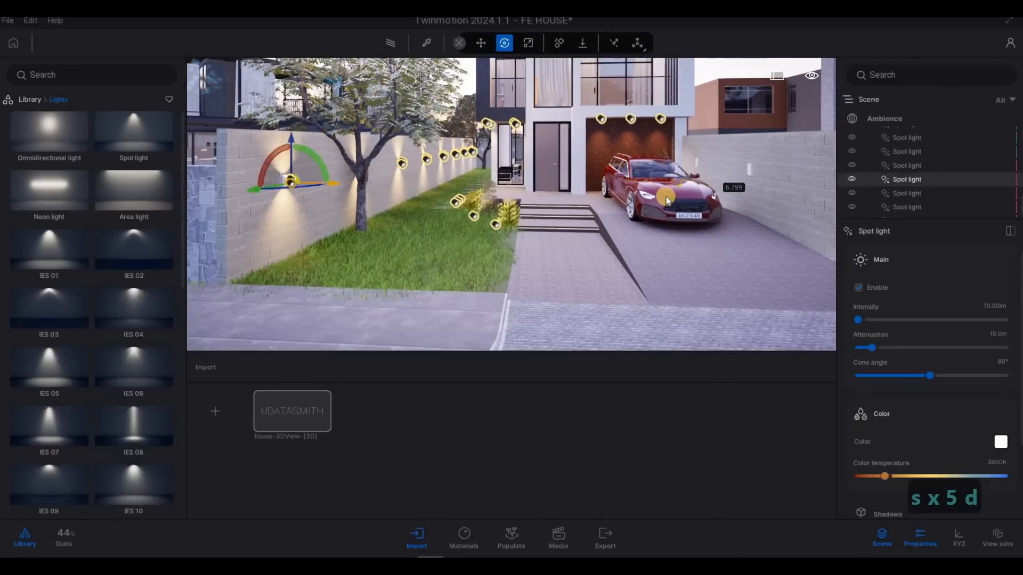
# Step: Move the copied upward-shining spot light onto the street-end fixture of the driveway wall
pyautogui.press('Tab')
pyautogui.press('Tab')
pyautogui.press('Tab')
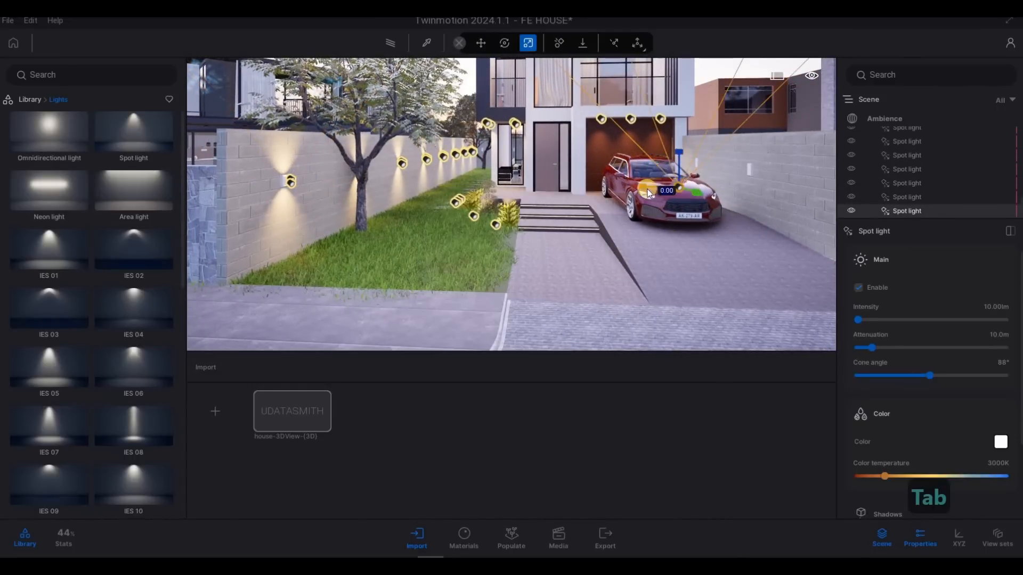
pyautogui.moveTo(698, 193); pyautogui.dragTo(808, 195)
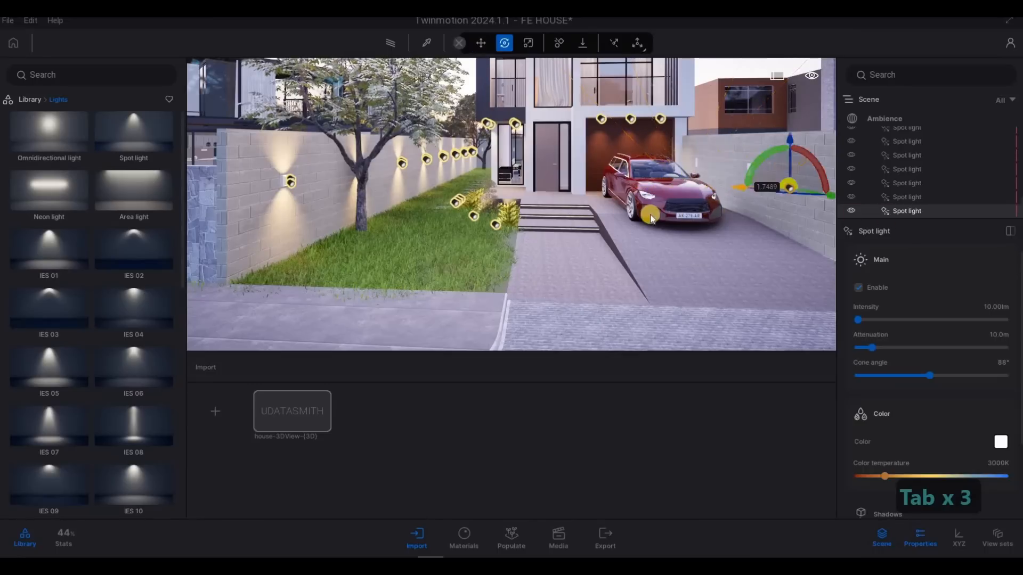
pyautogui.moveTo(528, 179); pyautogui.dragTo(564, 175, button='right')
pyautogui.press('d')
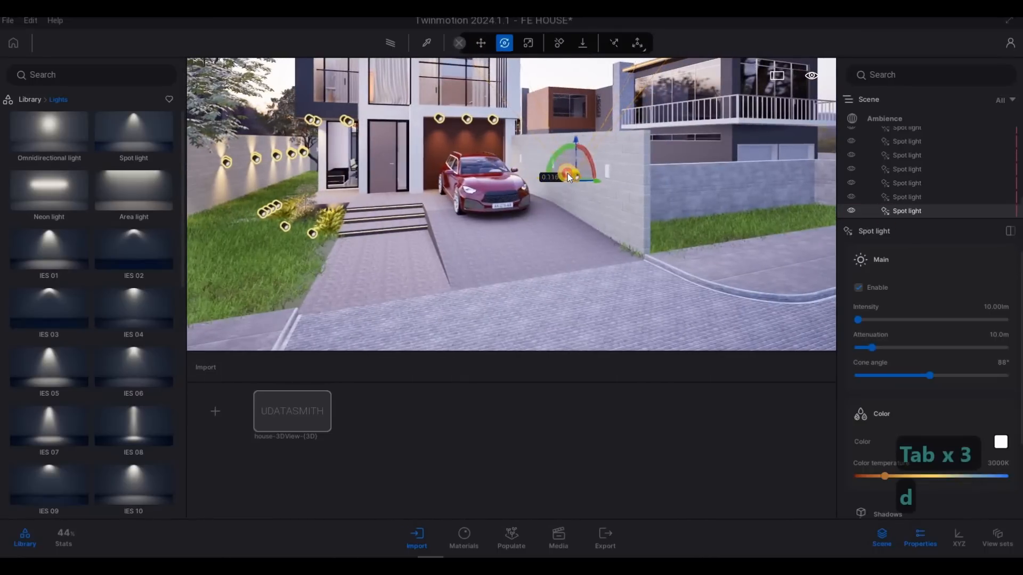
pyautogui.moveTo(563, 174); pyautogui.dragTo(595, 171)
pyautogui.press('w')
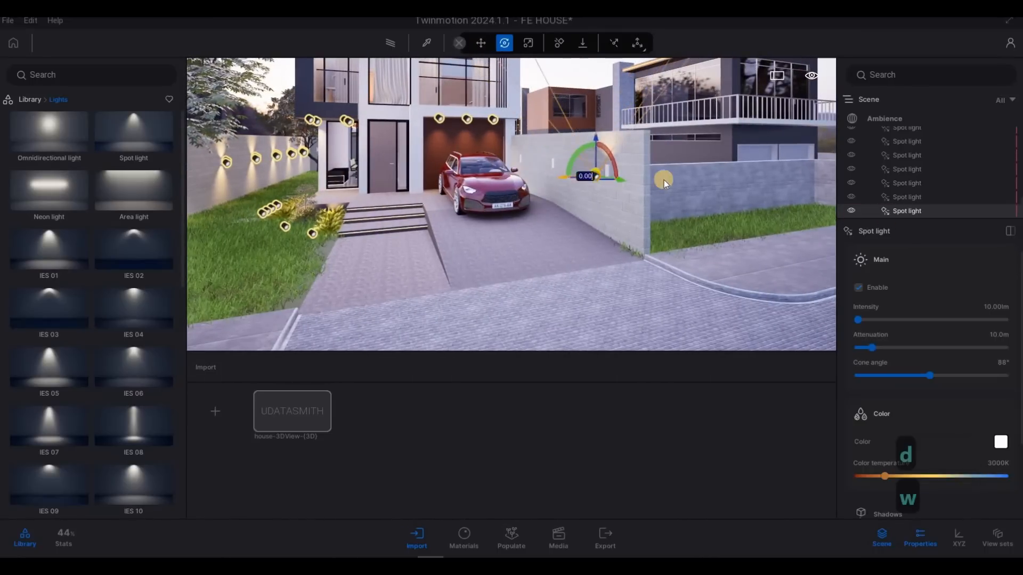
pyautogui.press('a')
pyautogui.moveTo(735, 161)
pyautogui.mouseDown()
pyautogui.moveTo(717, 163)
pyautogui.moveTo(734, 175)
pyautogui.mouseUp()
pyautogui.press('d')
pyautogui.press('d')
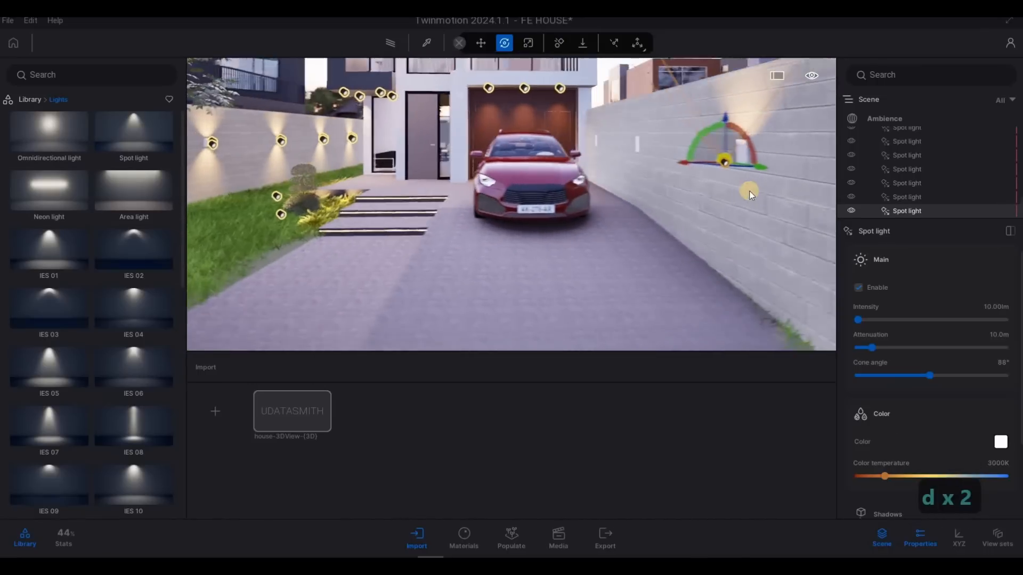
# Step: Make one instance copy of the downward-shining spot light from the first garden wall fixture, offset about 1.9 m
pyautogui.press('a')
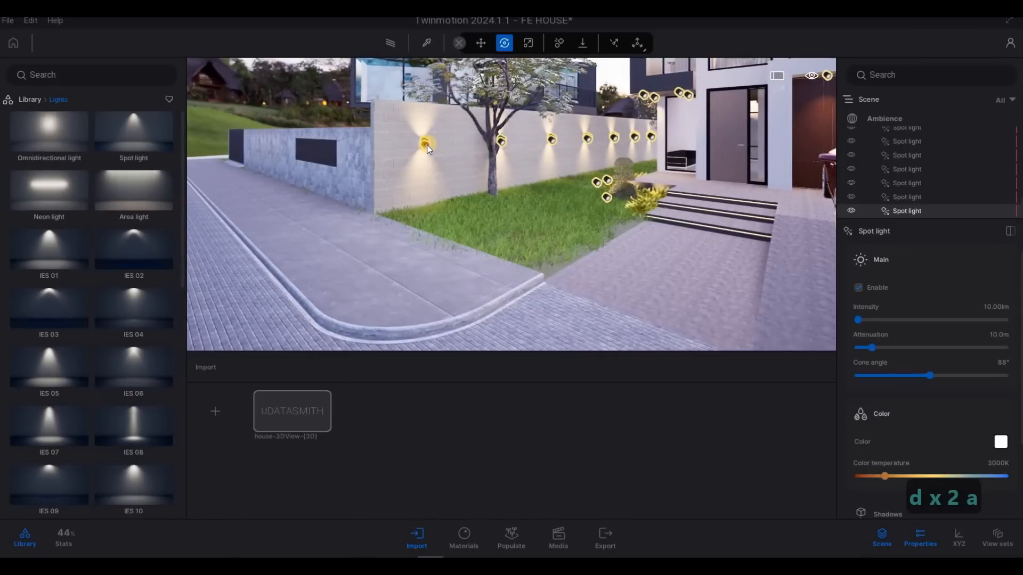
pyautogui.click(427, 144)
pyautogui.press('a')
pyautogui.press('w')
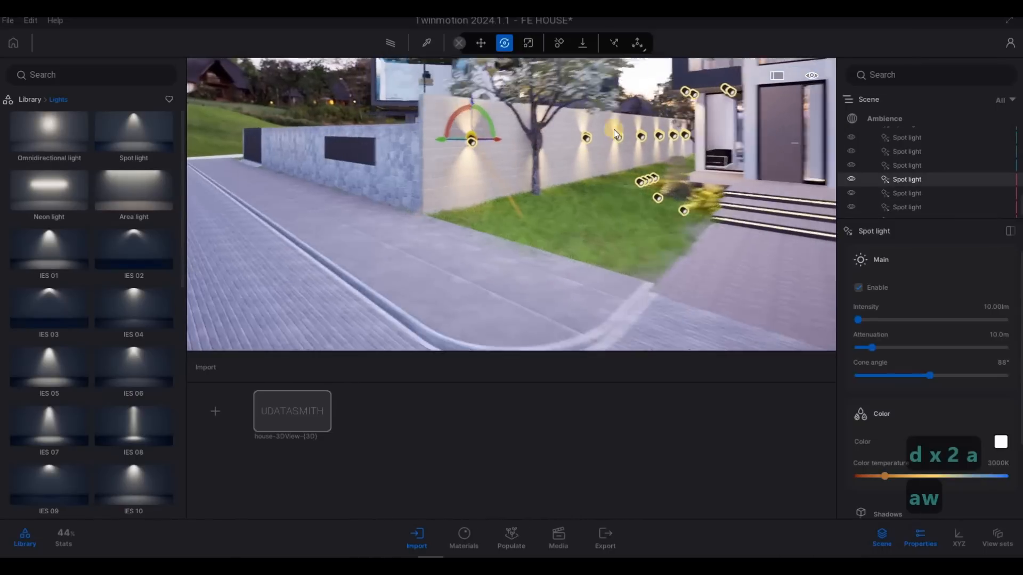
pyautogui.keyDown('shift'); pyautogui.moveTo(612, 116); pyautogui.dragTo(729, 118); pyautogui.keyUp('shift')
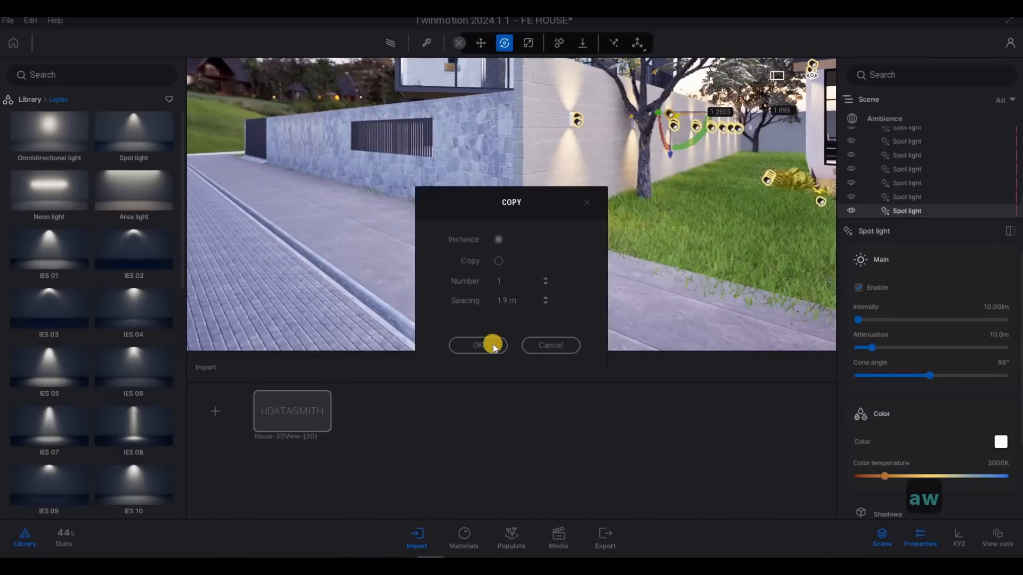
pyautogui.click(479, 345)
# Step: Move the copied downward-shining spot light across the driveway to the street-end fixture of the driveway wall
pyautogui.click(908, 213)
pyautogui.press('e')
pyautogui.press('s')
pyautogui.press('d')
pyautogui.press('q')
pyautogui.moveTo(909, 213); pyautogui.dragTo(524, 152, button='right')
pyautogui.press('s')
pyautogui.moveTo(760, 169); pyautogui.dragTo(736, 170)
pyautogui.press('d')
pyautogui.press('w')
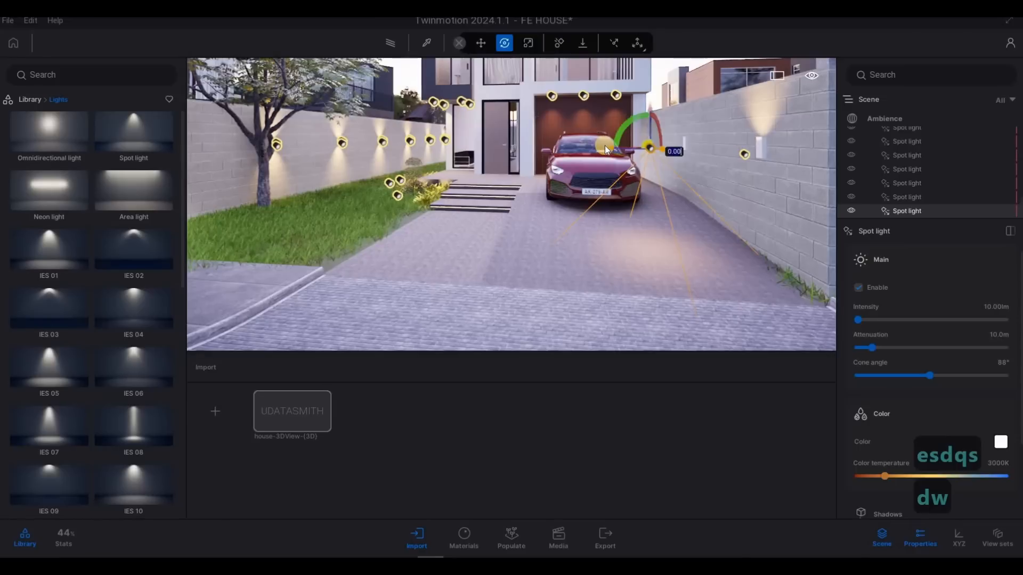
pyautogui.moveTo(615, 149); pyautogui.dragTo(701, 150)
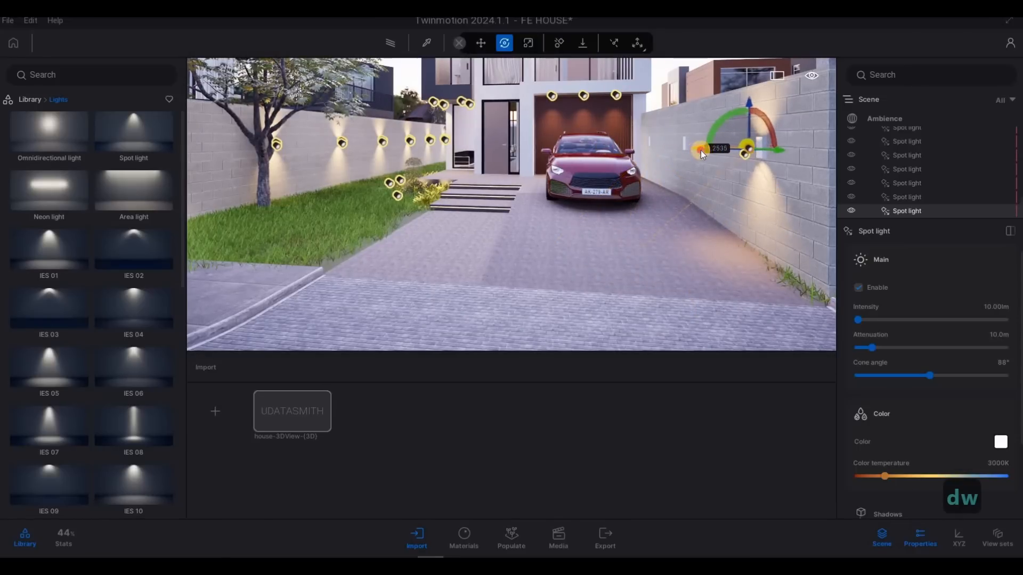
# Step: Copy the downward-shining spot light along the driveway wall as 2 instances spaced 2.5 m apart
pyautogui.press('a')
pyautogui.press('q')
pyautogui.press('w')
pyautogui.press('a')
pyautogui.moveTo(777, 204); pyautogui.dragTo(613, 129, button='right')
pyautogui.press('q')
pyautogui.press('s')
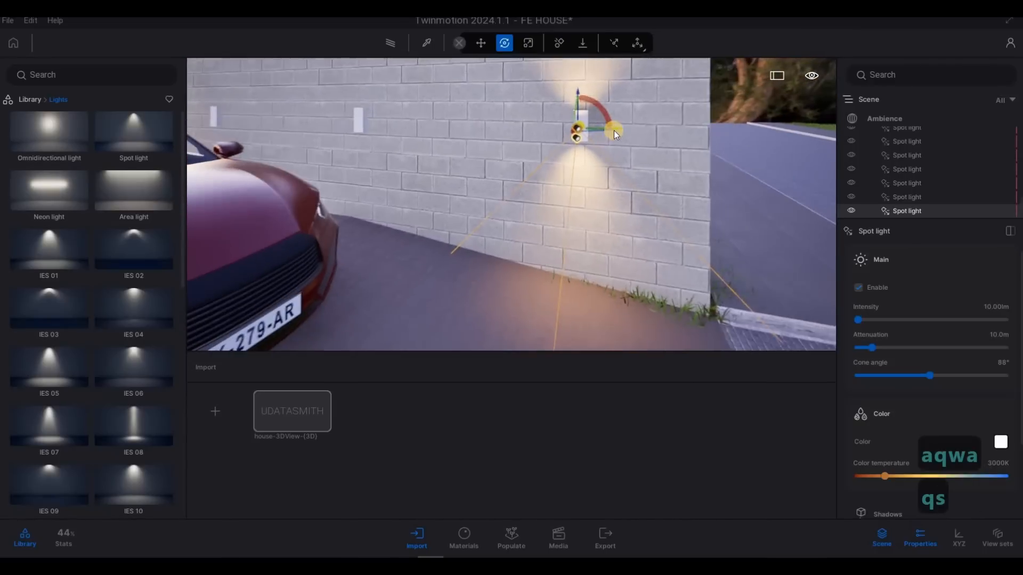
pyautogui.keyDown('shift'); pyautogui.moveTo(517, 124); pyautogui.dragTo(515, 273); pyautogui.keyUp('shift')
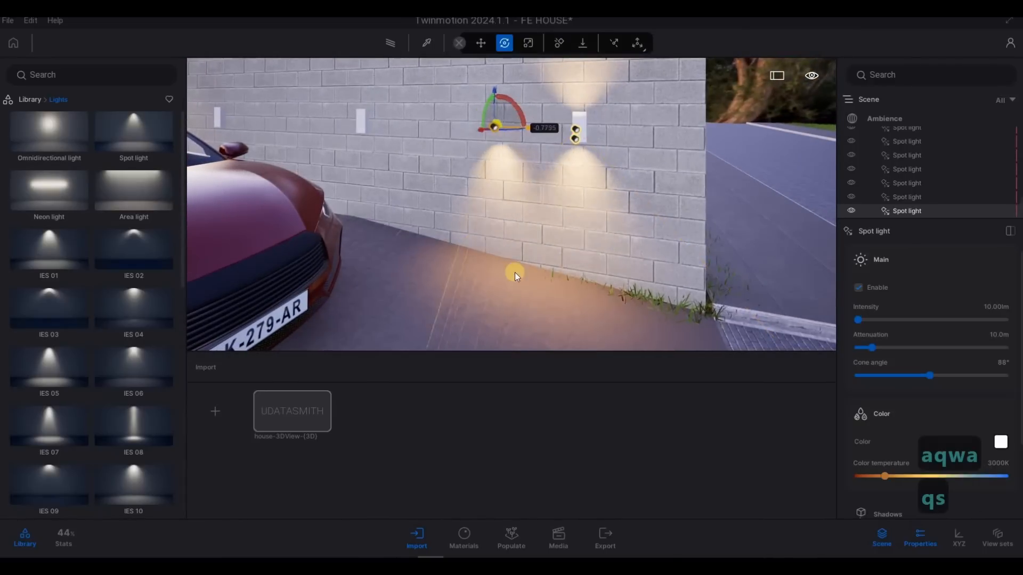
pyautogui.click(440, 290)
pyautogui.write('2.5')
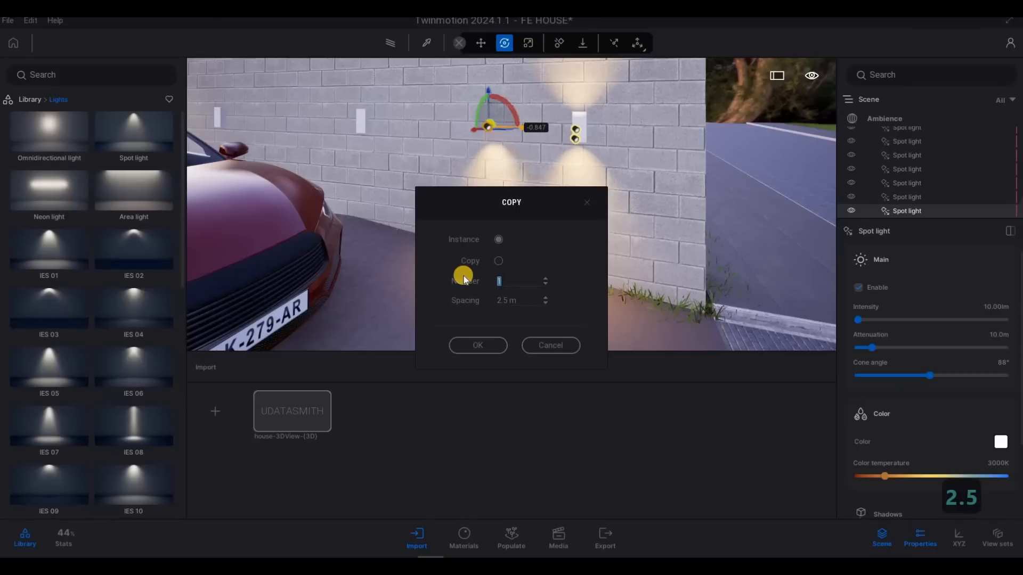
pyautogui.write('2')
pyautogui.click(488, 344)
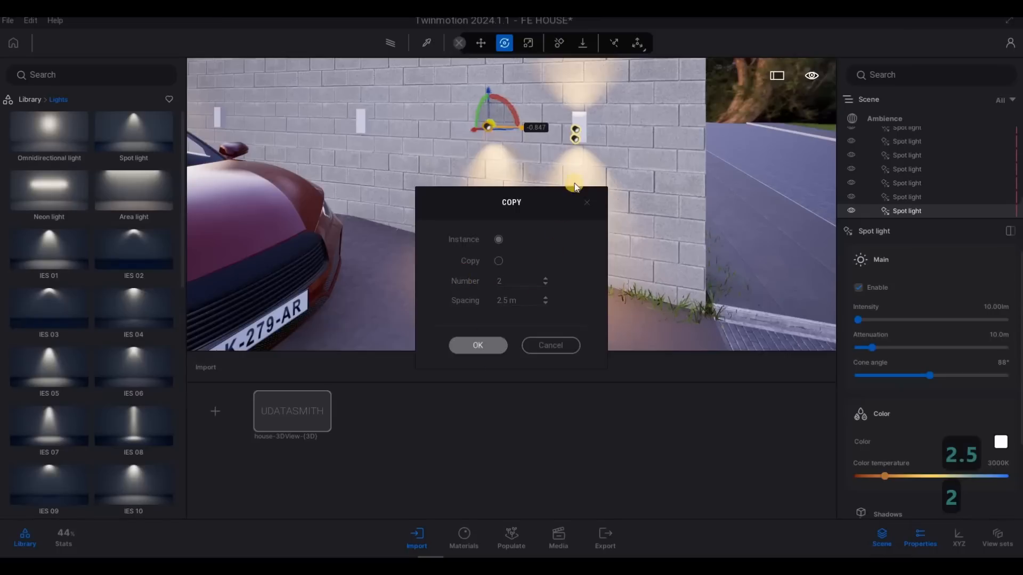
# Step: Copy the upward-shining spot light along the driveway wall as 2 instances spaced 2.5 m apart
pyautogui.click(579, 130)
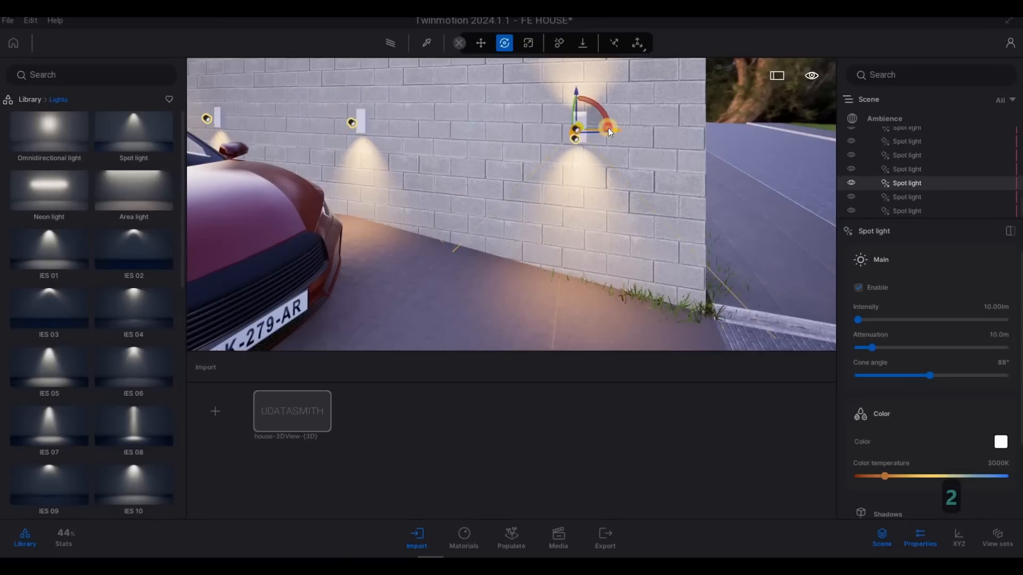
pyautogui.keyDown('alt'); pyautogui.moveTo(516, 121); pyautogui.dragTo(527, 126); pyautogui.keyUp('alt')
pyautogui.press('Escape')
pyautogui.press('Escape')
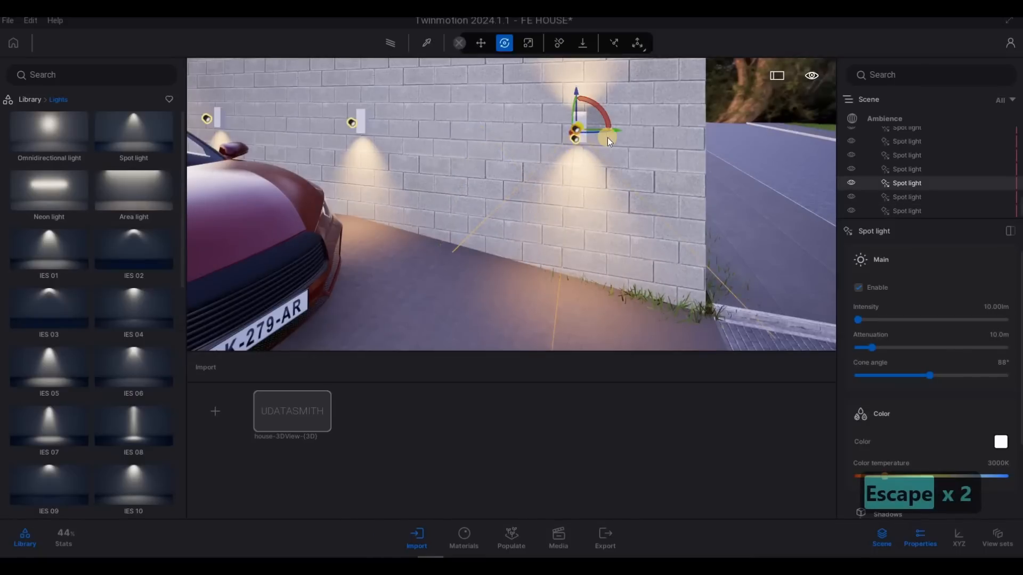
pyautogui.keyDown('shift'); pyautogui.moveTo(462, 127); pyautogui.dragTo(466, 129); pyautogui.keyUp('shift')
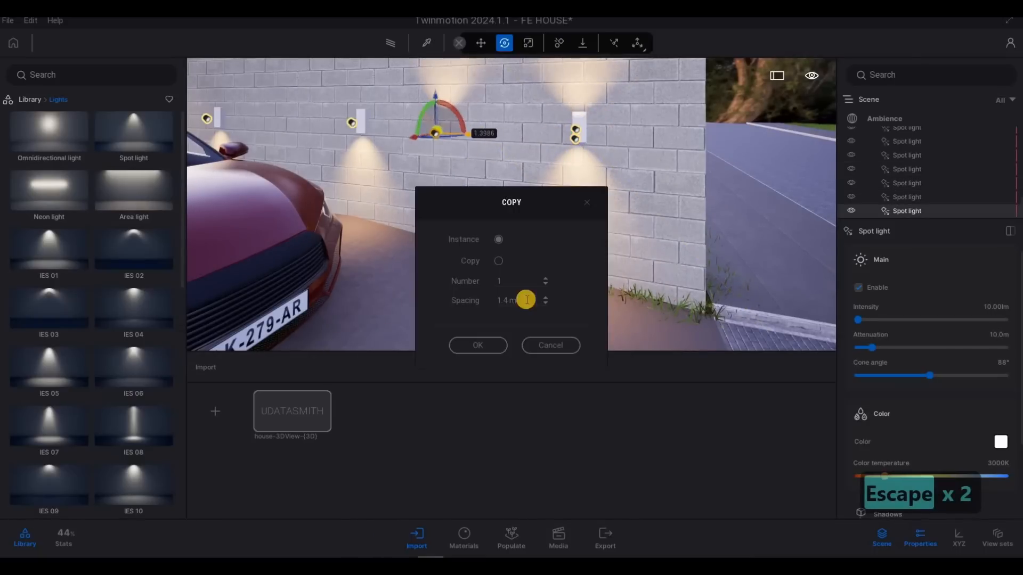
pyautogui.write('2.5')
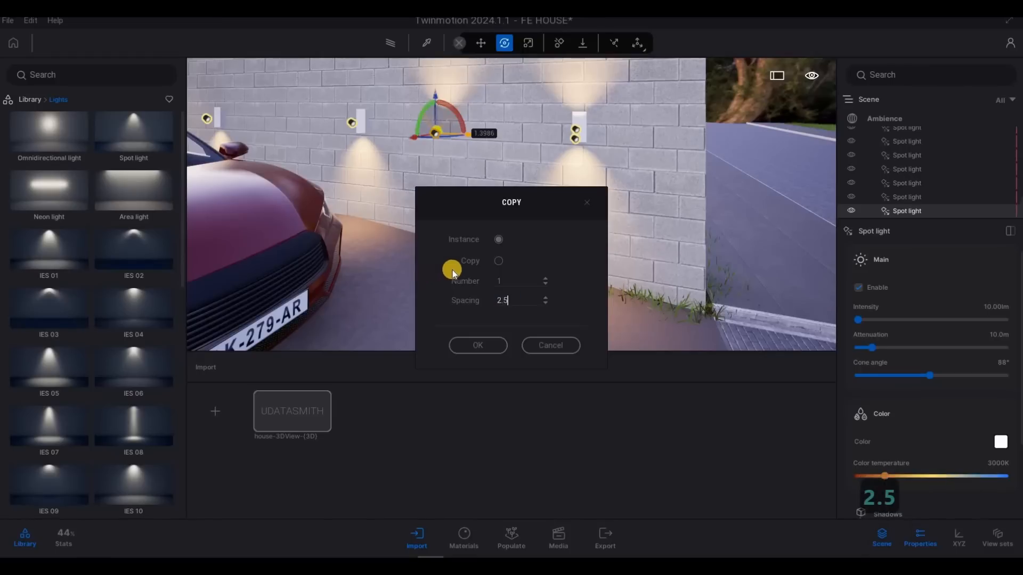
pyautogui.moveTo(455, 275); pyautogui.dragTo(425, 274)
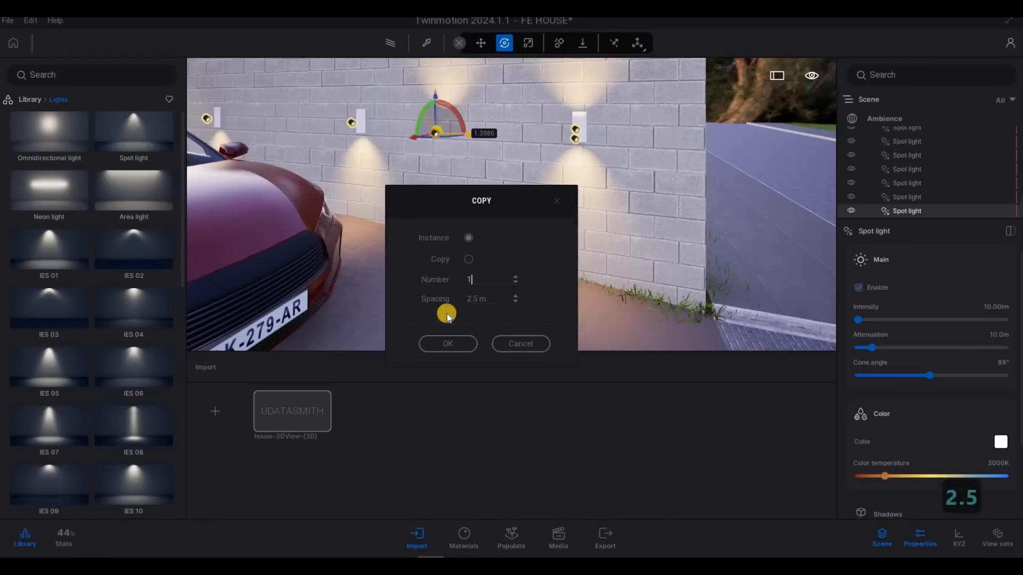
pyautogui.write('2')
pyautogui.click(453, 346)
# Step: Copy the upward-shining spot light from the garden wall's last fixture and place it at the back wall fixture behind the tree
pyautogui.press('s')
pyautogui.press('s')
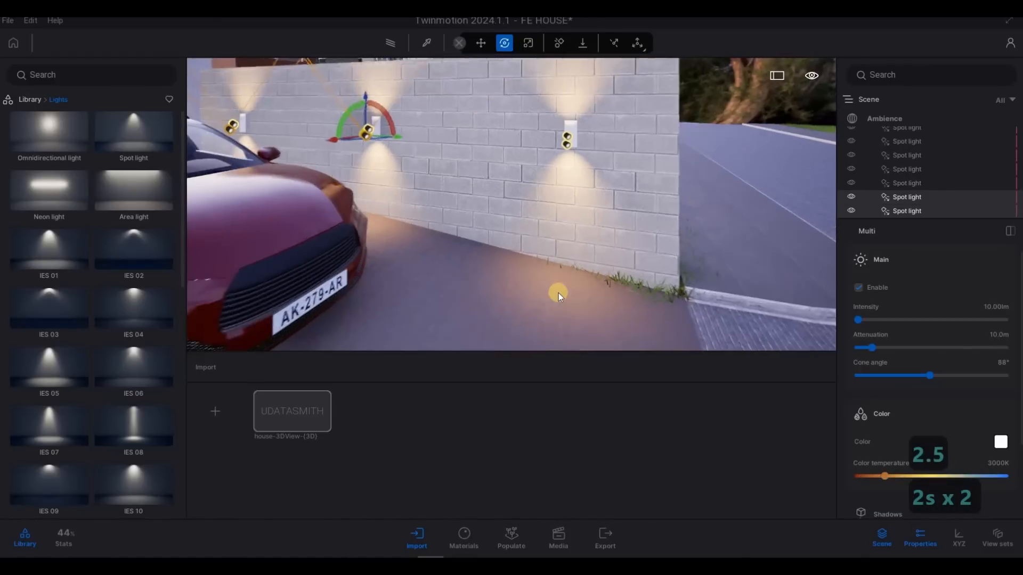
pyautogui.press('d')
pyautogui.moveTo(558, 292); pyautogui.dragTo(486, 199, button='right')
pyautogui.press('a')
pyautogui.press('s')
pyautogui.press('a')
pyautogui.press('w')
pyautogui.press('w')
pyautogui.press('w')
pyautogui.press('w')
pyautogui.press('w')
pyautogui.press('w')
pyautogui.press('w')
pyautogui.press('w')
pyautogui.press('w')
pyautogui.press('w')
pyautogui.press('w')
pyautogui.press('w')
pyautogui.press('w')
pyautogui.press('w')
pyautogui.press('w')
pyautogui.press('w')
pyautogui.press('w')
pyautogui.press('w')
pyautogui.press('q')
pyautogui.press('d')
pyautogui.press('a')
pyautogui.press('d')
pyautogui.press('d')
pyautogui.press('d')
pyautogui.press('w')
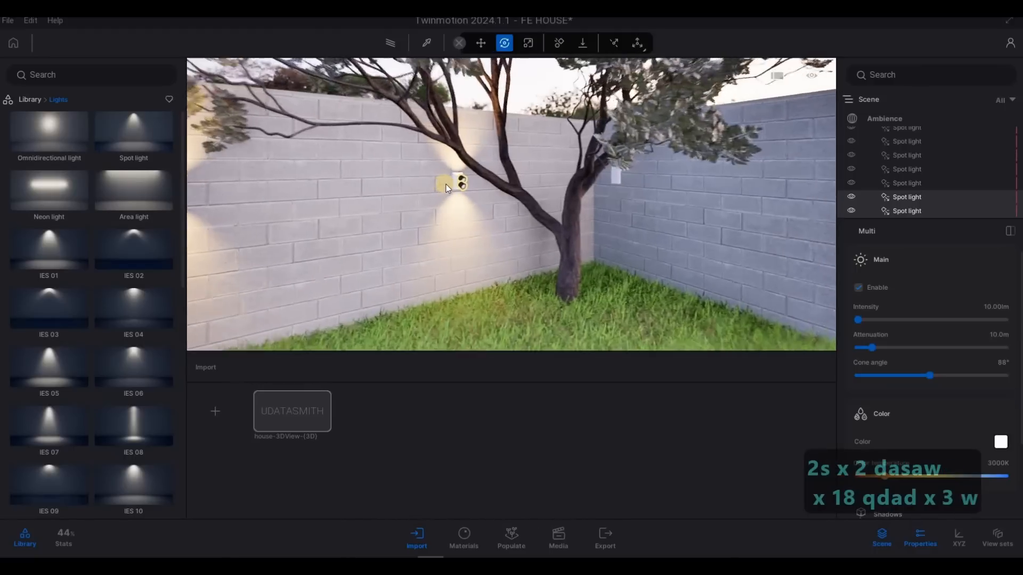
pyautogui.click(444, 183)
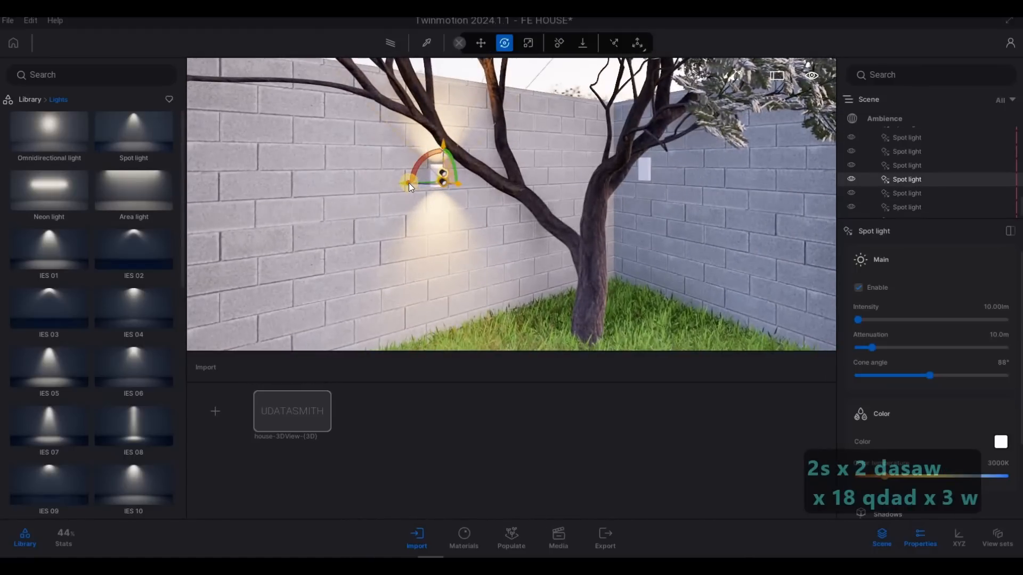
pyautogui.moveTo(408, 184); pyautogui.dragTo(651, 183)
pyautogui.click(478, 345)
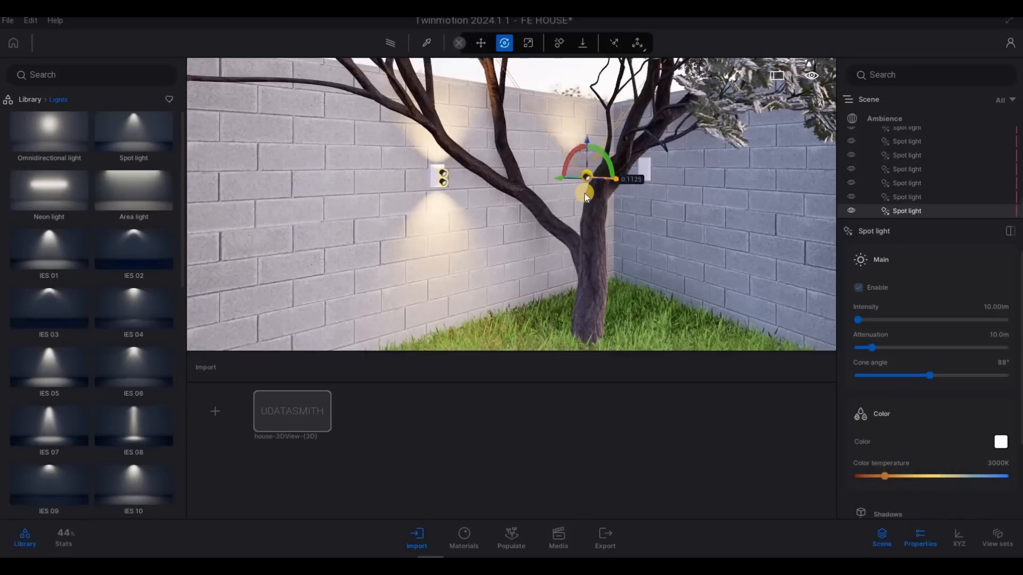
pyautogui.moveTo(585, 178); pyautogui.dragTo(670, 175)
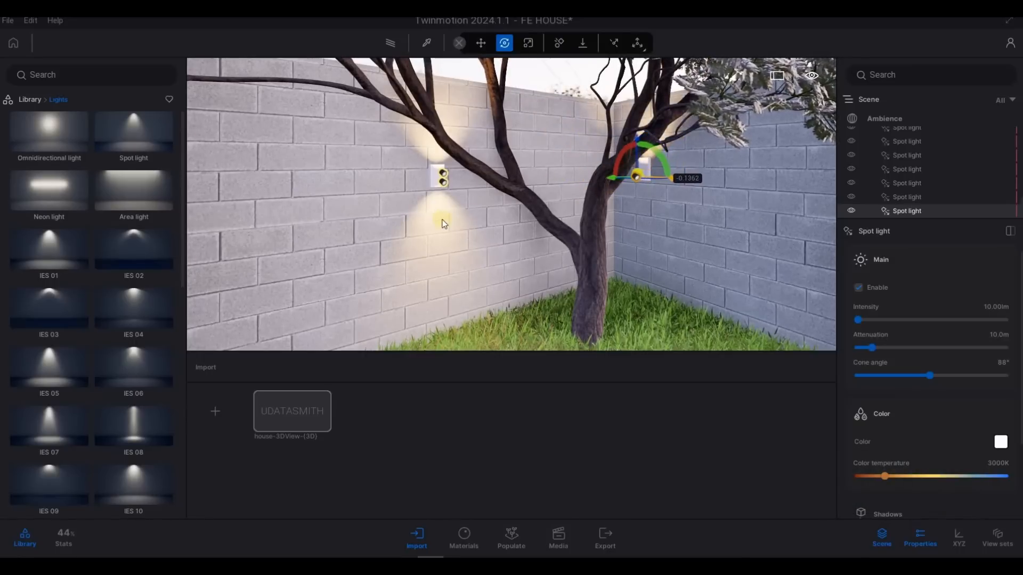
# Step: Copy the downward-shining spot light from the garden wall's last fixture to the back wall fixture behind the tree
pyautogui.click(444, 177)
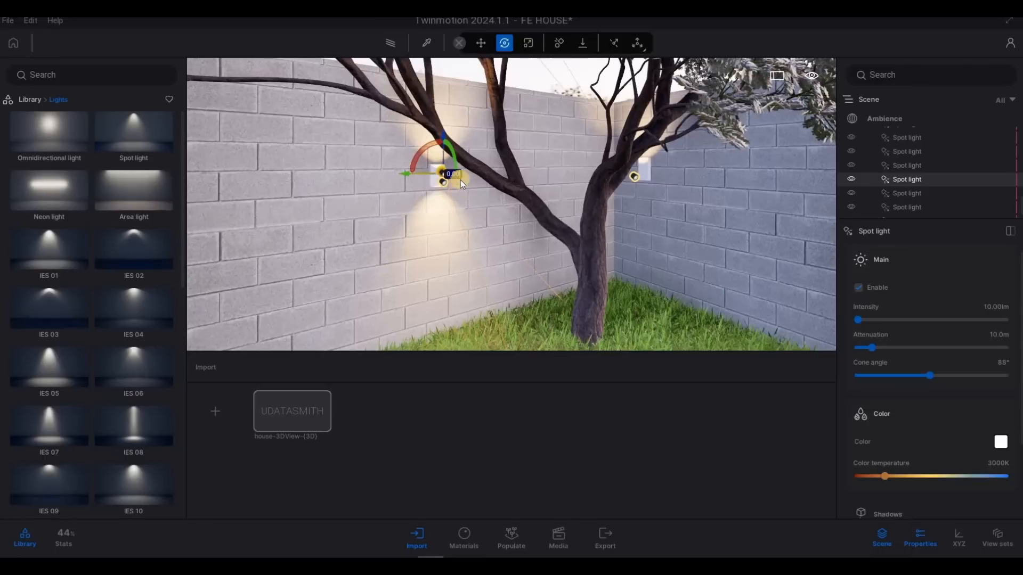
pyautogui.keyDown('shift'); pyautogui.moveTo(544, 176); pyautogui.dragTo(659, 171); pyautogui.keyUp('shift')
pyautogui.press('Return')
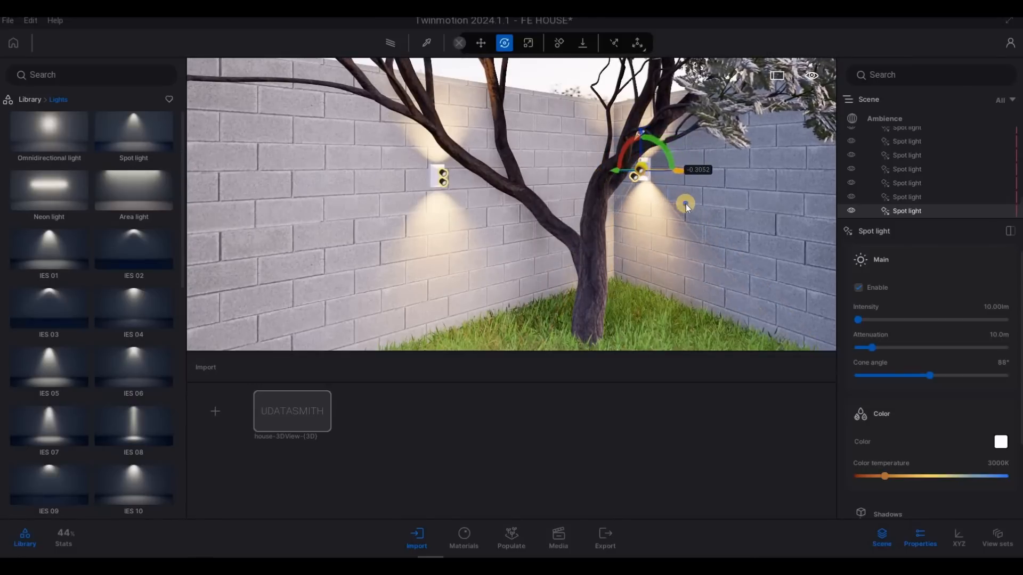
pyautogui.press('w')
pyautogui.press('a')
pyautogui.press('w')
pyautogui.press('a')
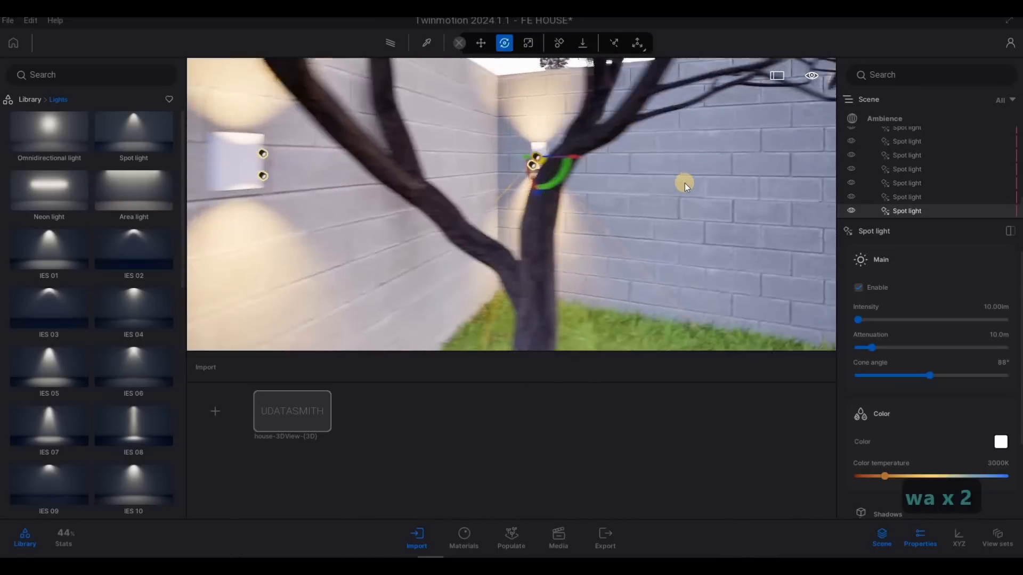
# Step: Copy the downward-shining spot light along the back wall as 2 instances spaced 2.5 m apart
pyautogui.press('s')
pyautogui.keyDown('shift'); pyautogui.moveTo(604, 167); pyautogui.dragTo(685, 180); pyautogui.keyUp('shift')
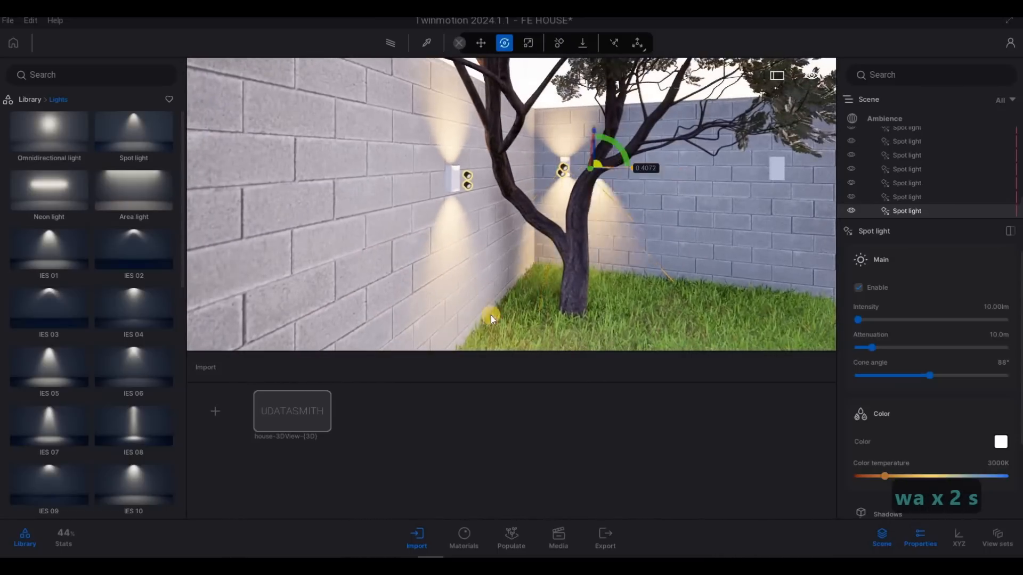
pyautogui.write('2.5')
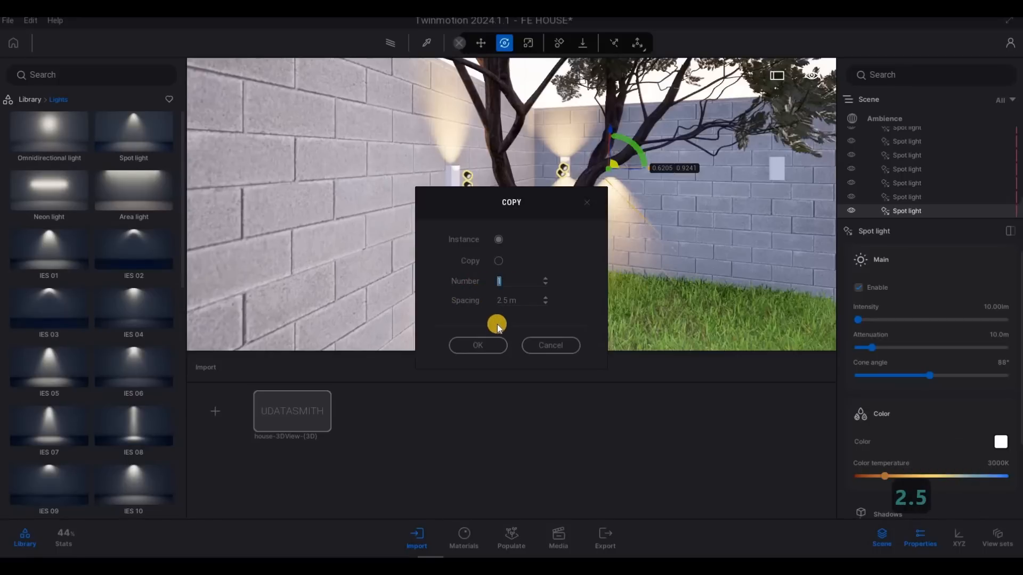
pyautogui.write('2')
pyautogui.click(491, 346)
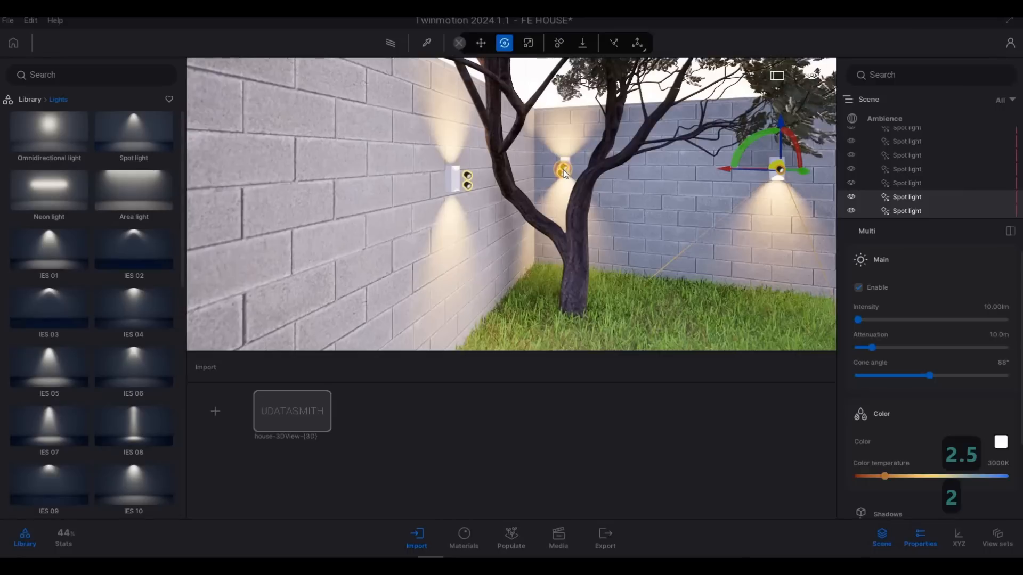
# Step: Copy the upward-shining spot light along the back wall as 2 instances spaced 2.5 m apart
pyautogui.click(564, 169)
pyautogui.keyDown('shift'); pyautogui.moveTo(599, 175); pyautogui.dragTo(682, 179); pyautogui.keyUp('shift')
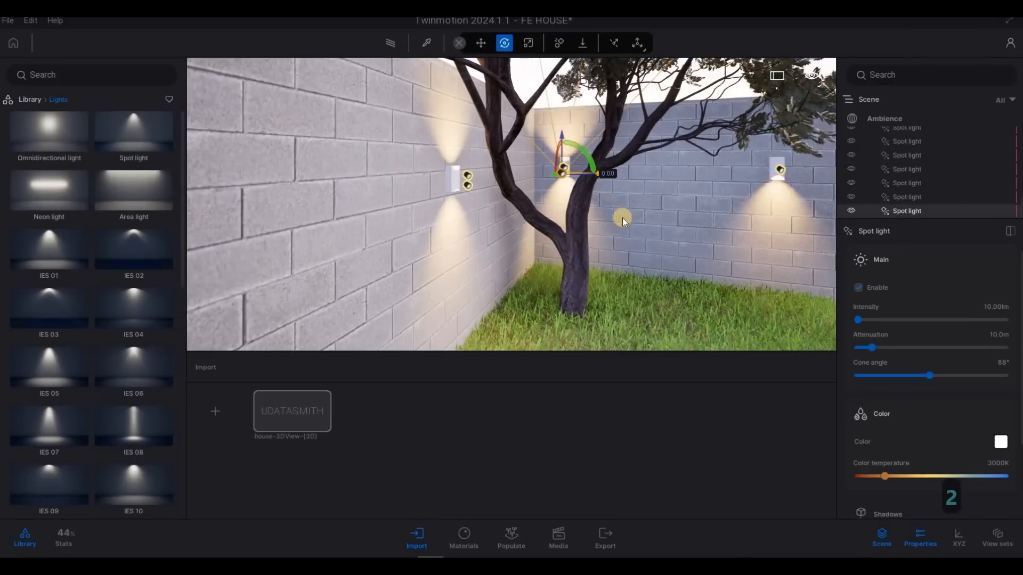
pyautogui.doubleClick(525, 300)
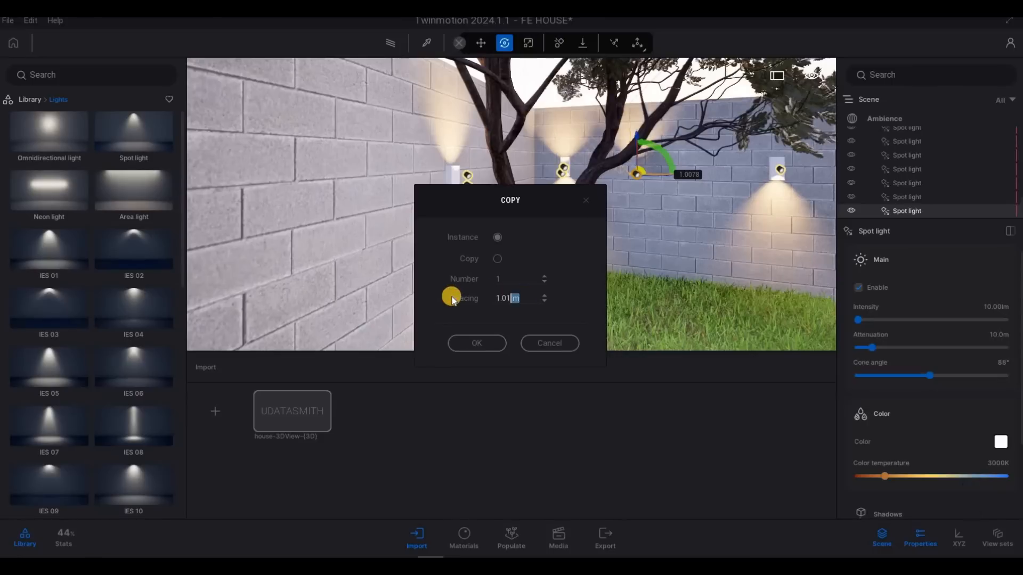
pyautogui.write('2.5')
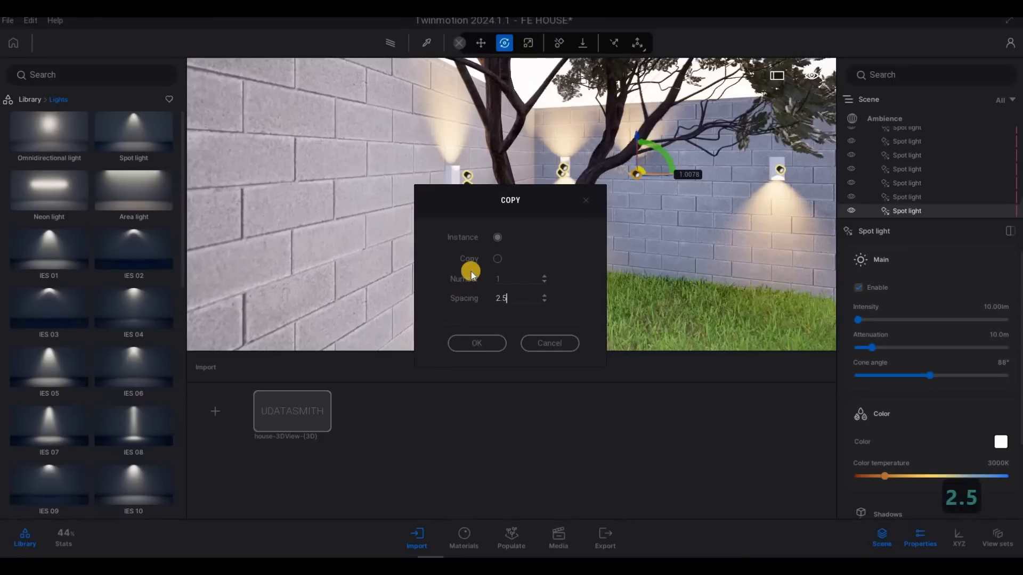
pyautogui.click(471, 271)
pyautogui.write('2')
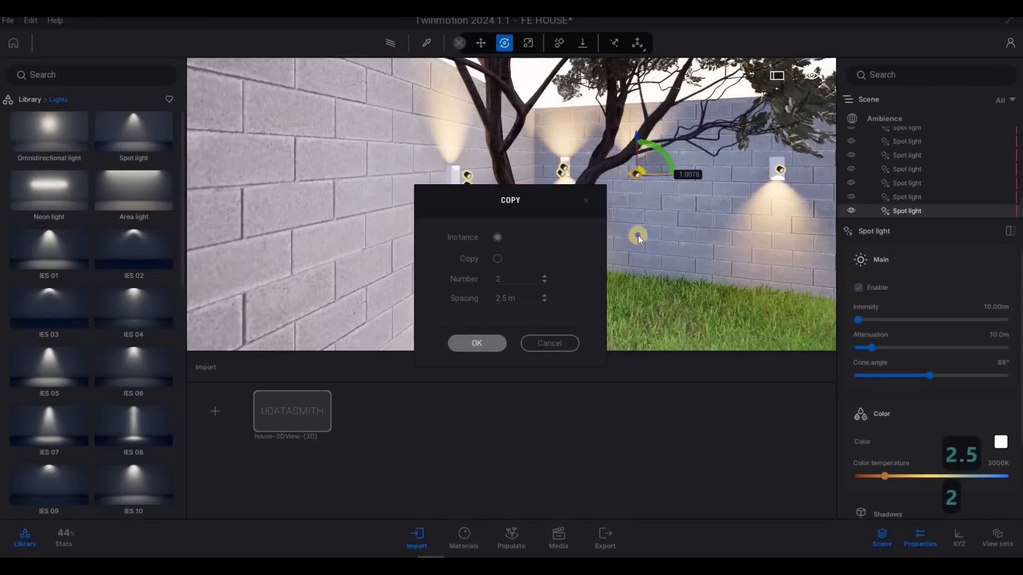
pyautogui.press('Return')
# Step: Examine the lit boundary walls around the house, from the back garden to the front lawn and driveway
pyautogui.press('s')
pyautogui.press('d')
pyautogui.press('s')
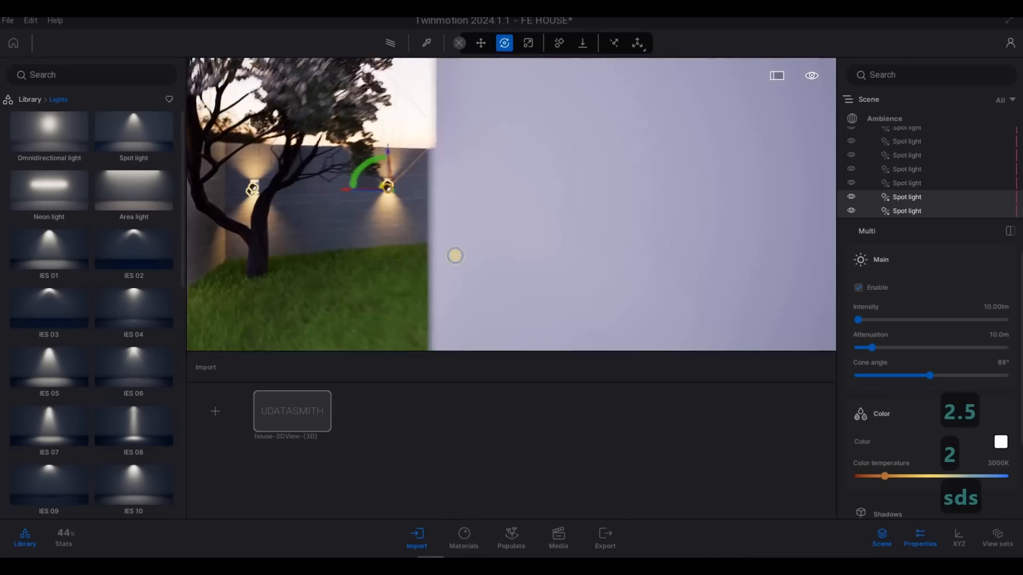
pyautogui.press('s')
pyautogui.press('s')
pyautogui.press('s')
pyautogui.press('s')
pyautogui.press('s')
pyautogui.press('s')
pyautogui.press('s')
pyautogui.press('s')
pyautogui.press('s')
pyautogui.press('d')
pyautogui.press('d')
pyautogui.press('a')
pyautogui.press('a')
pyautogui.press('a')
pyautogui.press('a')
pyautogui.press('a')
pyautogui.press('a')
pyautogui.press('a')
pyautogui.press('a')
pyautogui.press('a')
pyautogui.press('a')
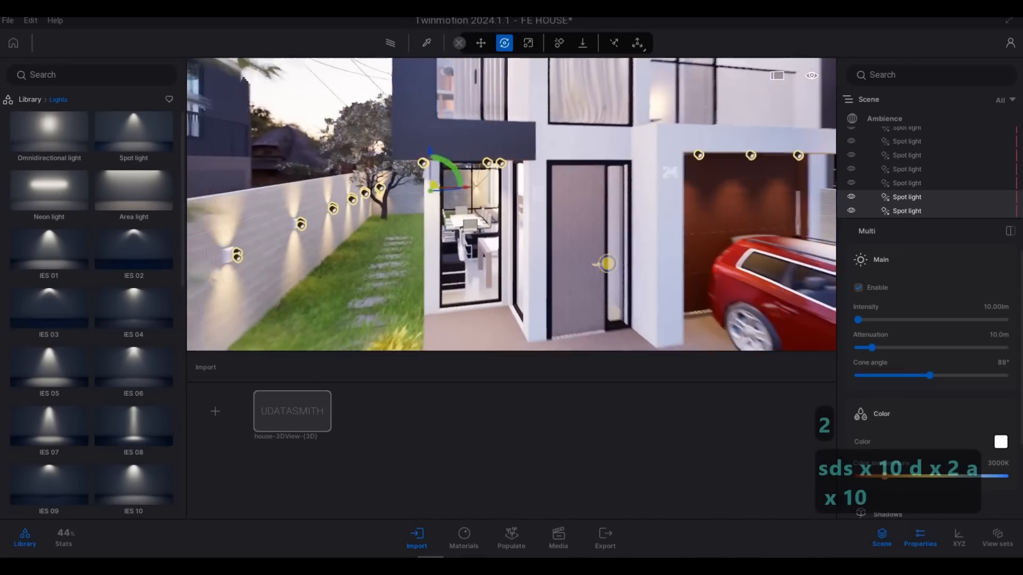
pyautogui.press('a')
pyautogui.press('a')
pyautogui.press('a')
pyautogui.press('a')
pyautogui.press('a')
pyautogui.press('a')
pyautogui.press('a')
pyautogui.press('e')
pyautogui.press('s')
pyautogui.press('e')
pyautogui.press('s')
pyautogui.press('d')
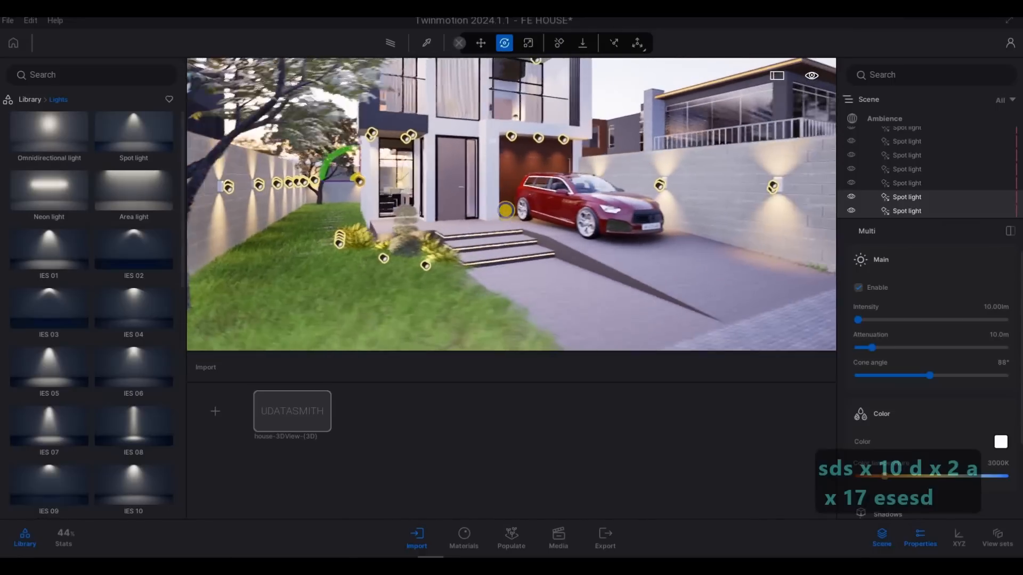
pyautogui.press('e')
pyautogui.press('s')
pyautogui.press('d')
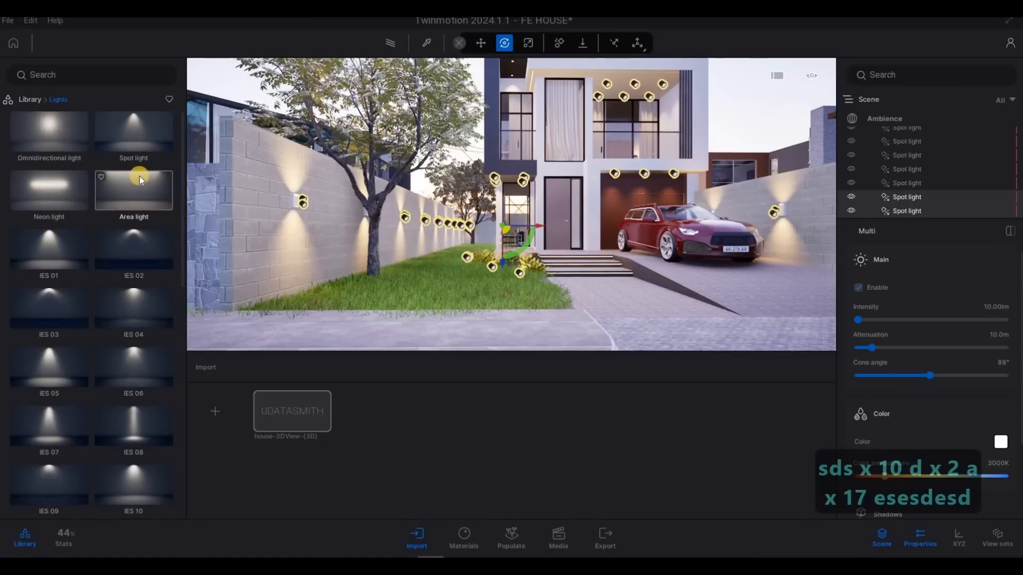
# Step: Place a new spot light on the front lawn beside the tree, shining up into its branches, and adjust its position
pyautogui.click(50, 127)
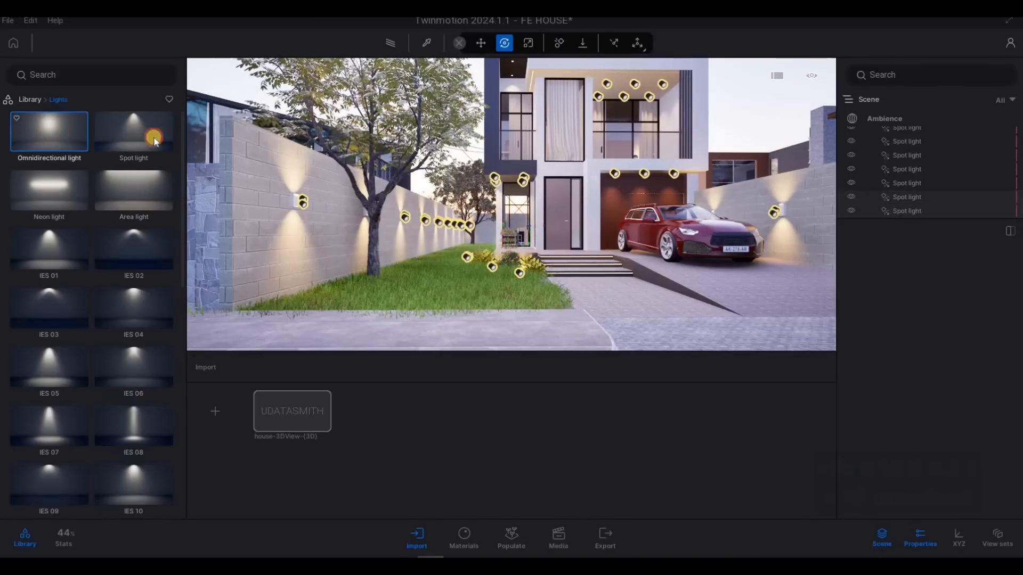
pyautogui.moveTo(137, 133); pyautogui.dragTo(427, 272)
pyautogui.click(405, 279)
pyautogui.press('a')
pyautogui.press('s')
pyautogui.press('w')
pyautogui.press('d')
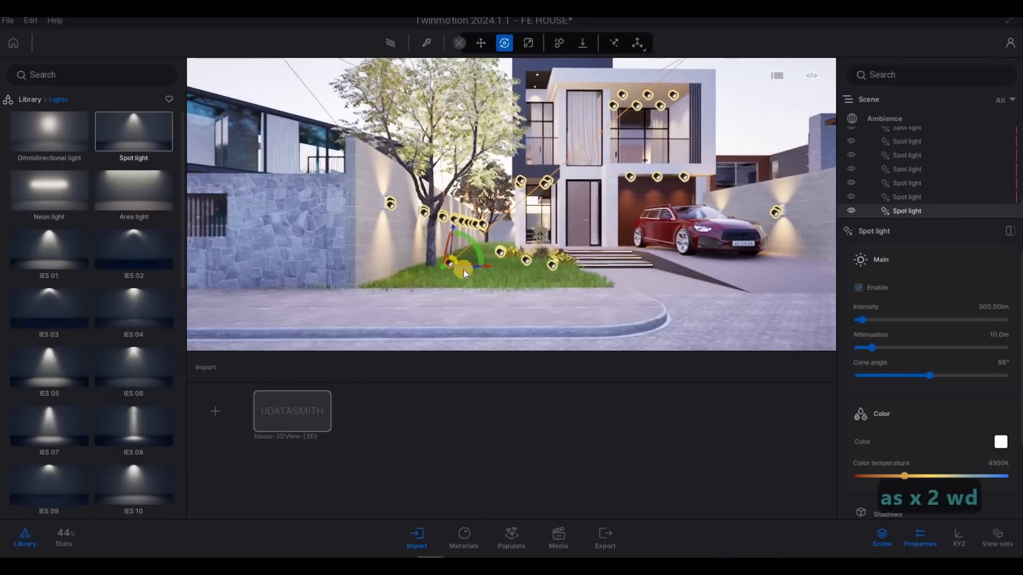
pyautogui.press('w')
pyautogui.press('d')
pyautogui.press('w')
pyautogui.press('w')
pyautogui.moveTo(350, 267); pyautogui.dragTo(316, 270)
pyautogui.press('a')
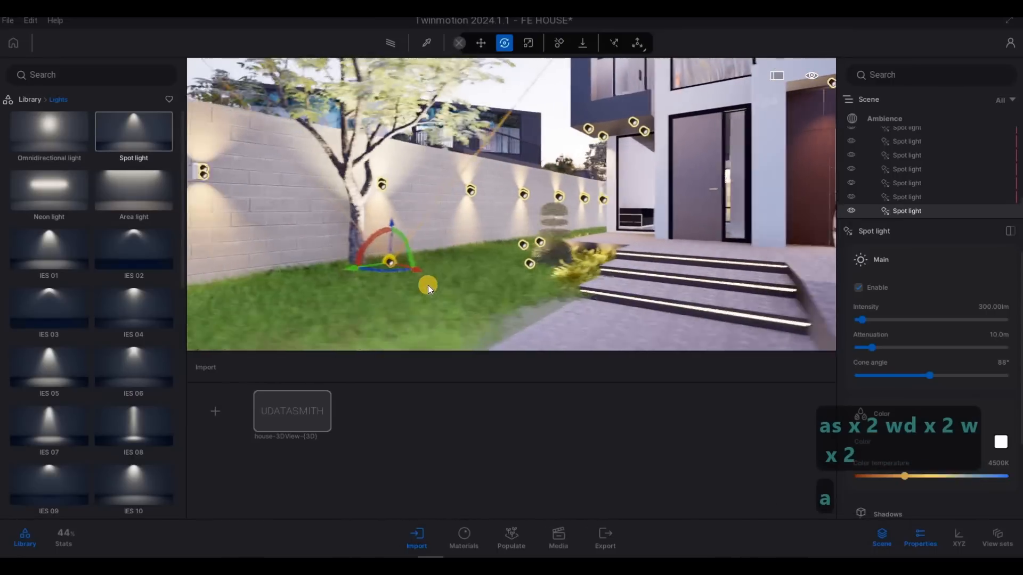
pyautogui.press('s')
pyautogui.press('a')
pyautogui.press('s')
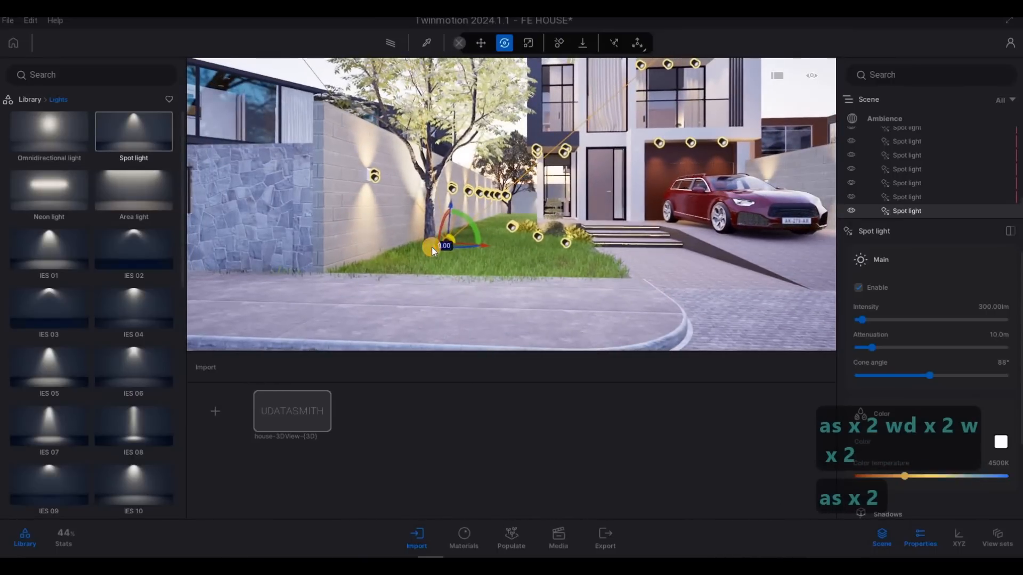
# Step: Preview the whole house front with the path tracer from the street and return to the real-time view
pyautogui.press('s')
pyautogui.press('s')
pyautogui.press('s')
pyautogui.press('s')
pyautogui.press('s')
pyautogui.press('s')
pyautogui.press('s')
pyautogui.press('s')
pyautogui.press('a')
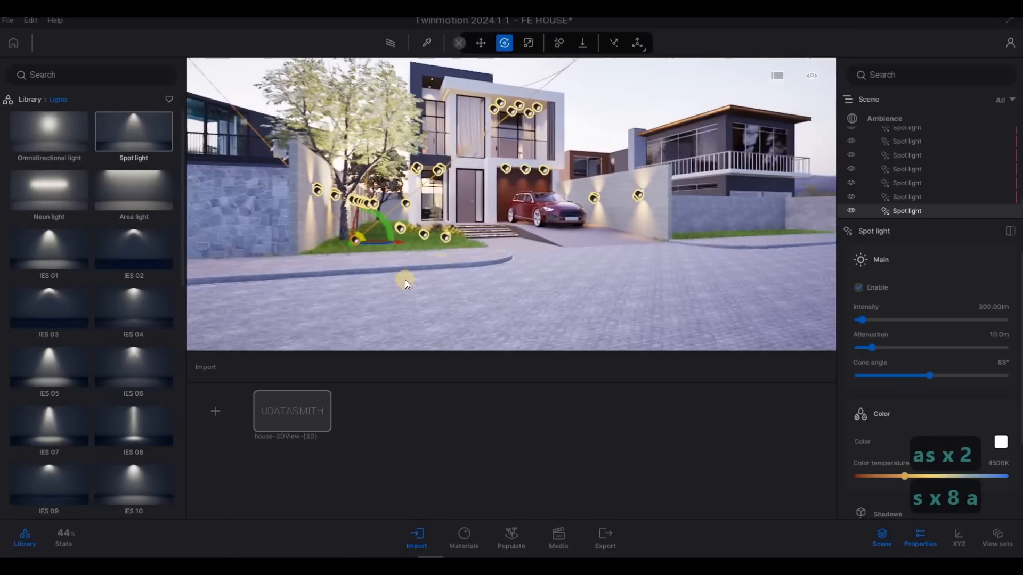
pyautogui.press('d')
pyautogui.press('w')
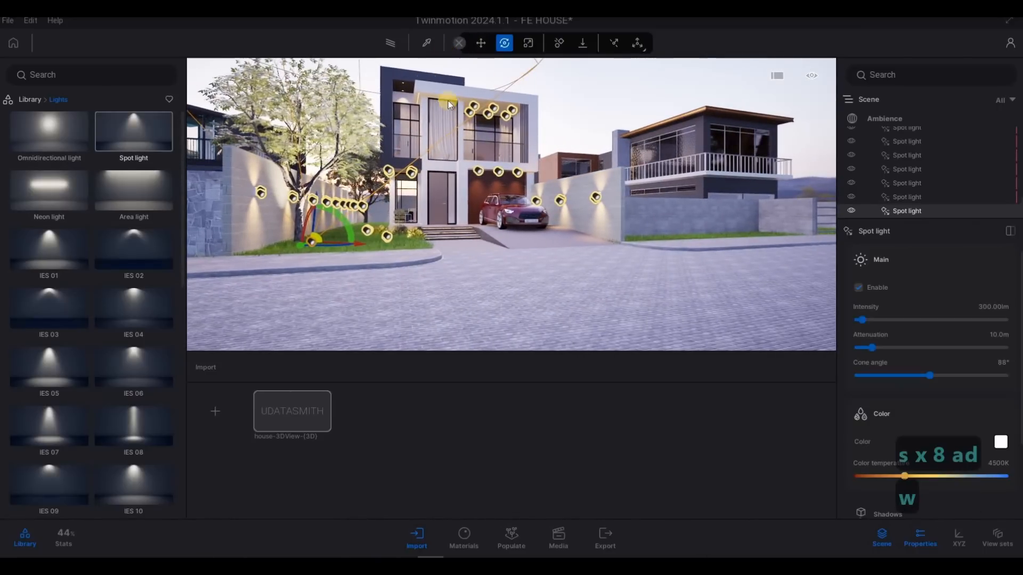
pyautogui.press('a')
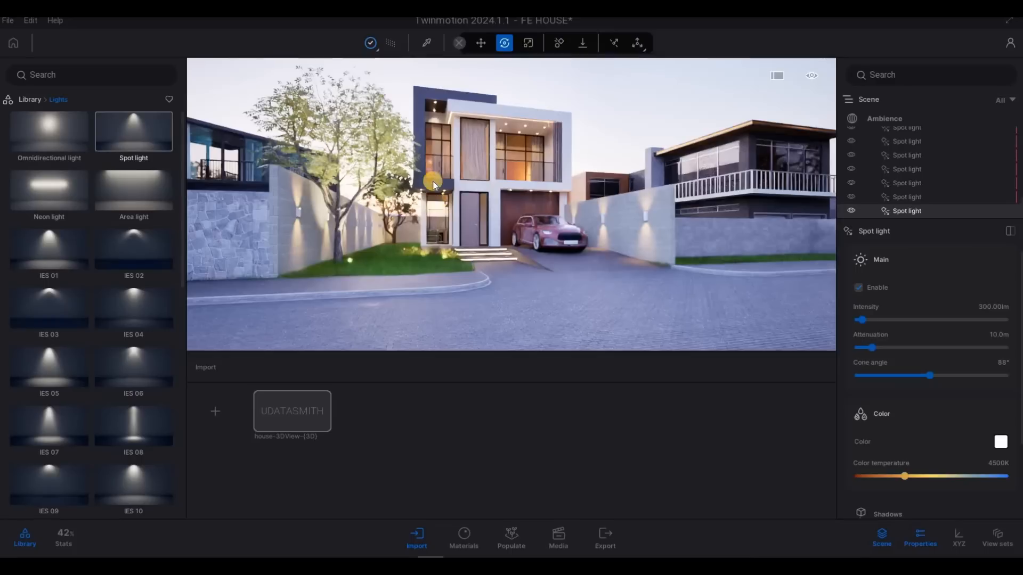
pyautogui.click(391, 45)
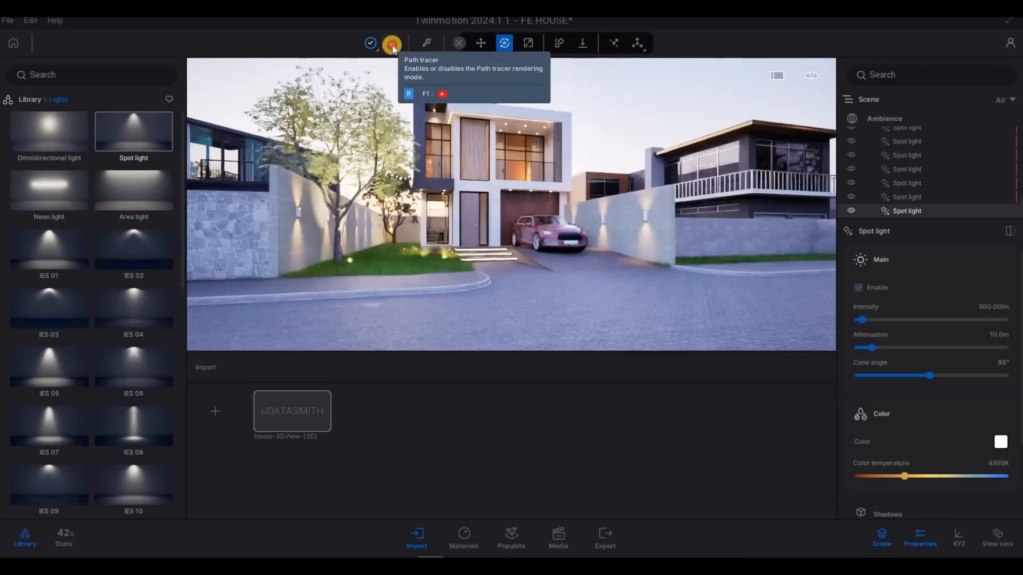
pyautogui.press('w')
pyautogui.press('d')
pyautogui.press('s')
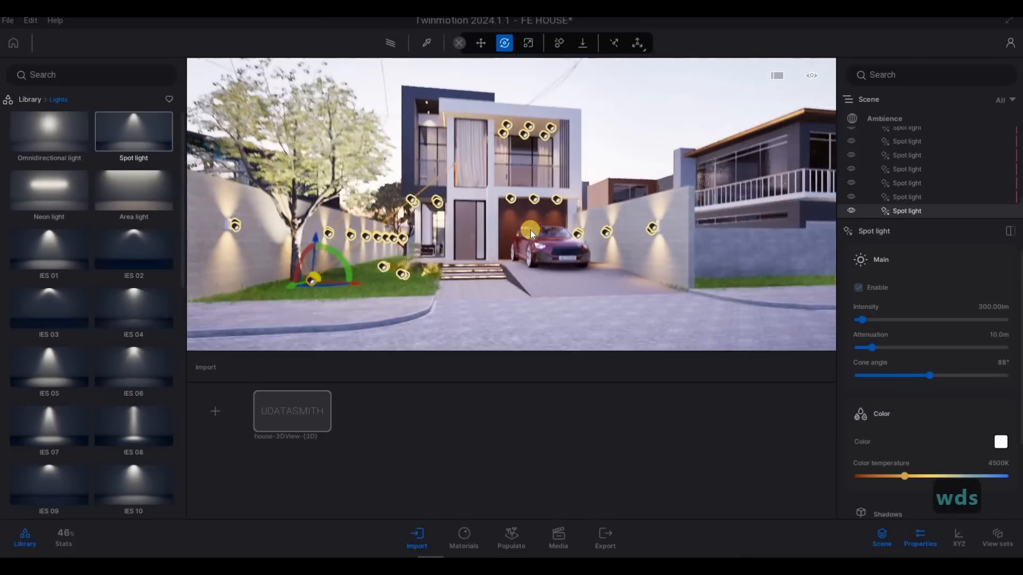
# Step: Deselect the spot light beside the tree and switch to the media section for images
pyautogui.press('Escape')
pyautogui.press('Escape')
pyautogui.press('a')
pyautogui.press('w')
pyautogui.press('a')
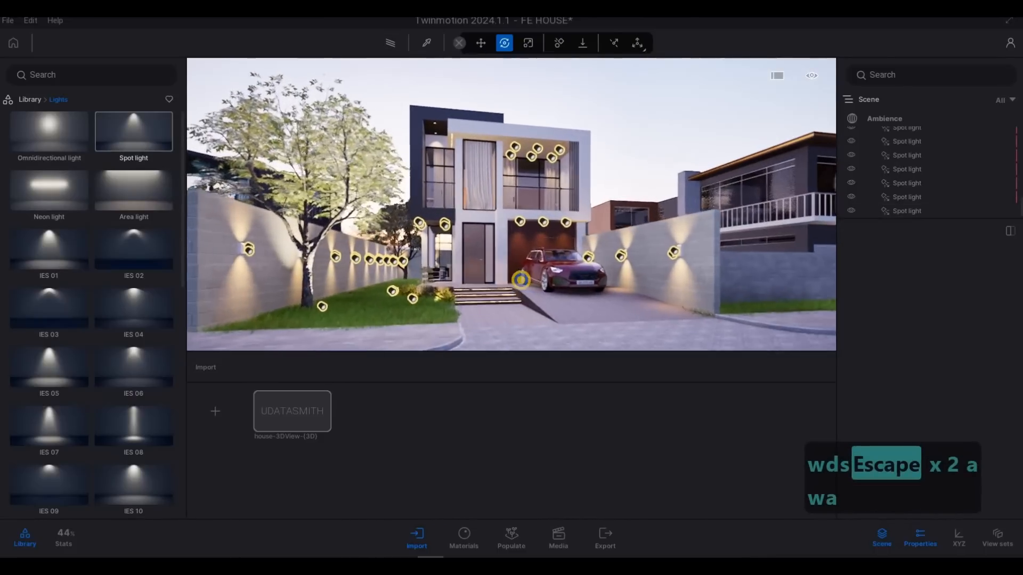
pyautogui.press('e')
pyautogui.press('w')
pyautogui.press('w')
pyautogui.press('q')
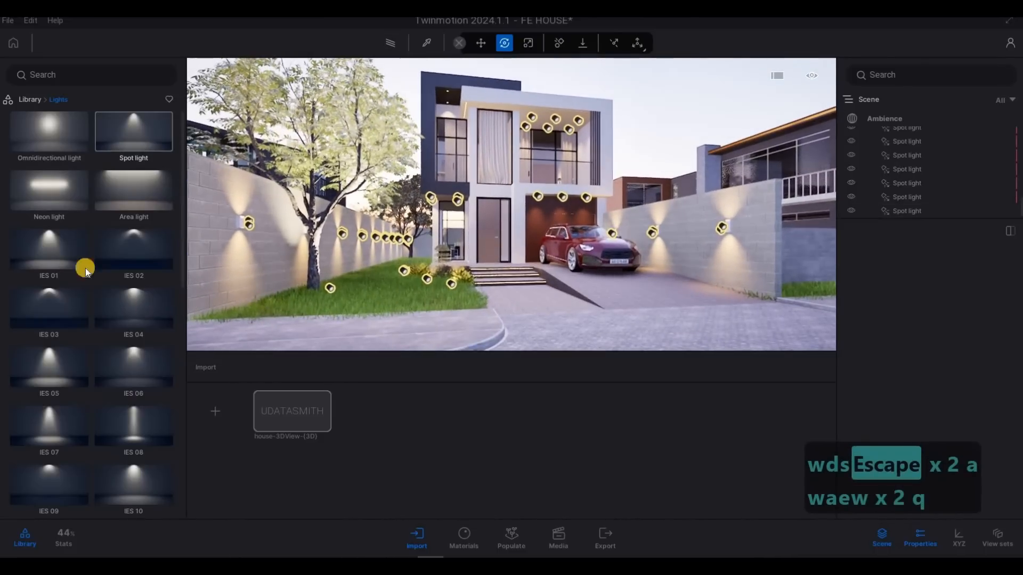
pyautogui.click(33, 99)
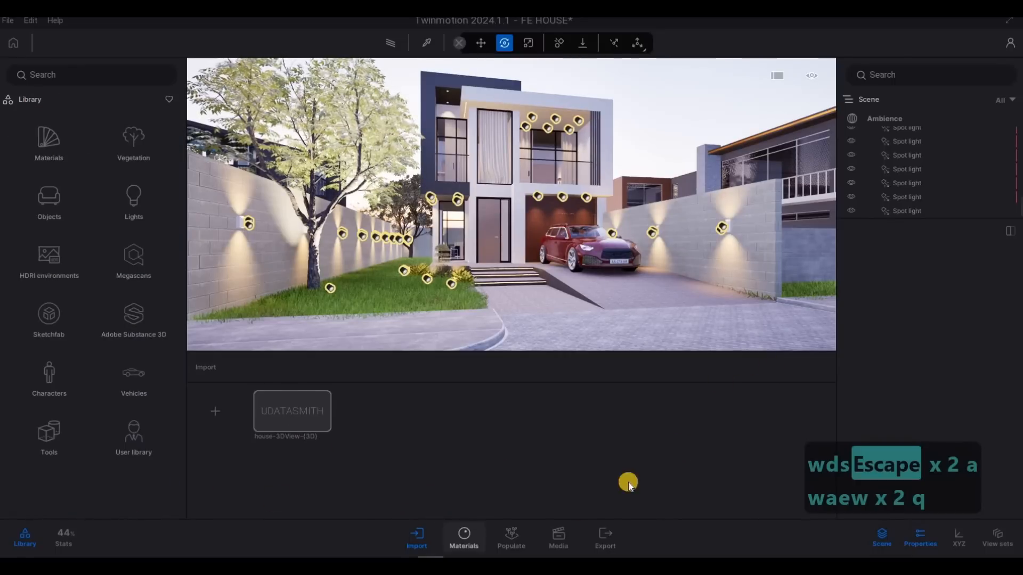
pyautogui.click(561, 543)
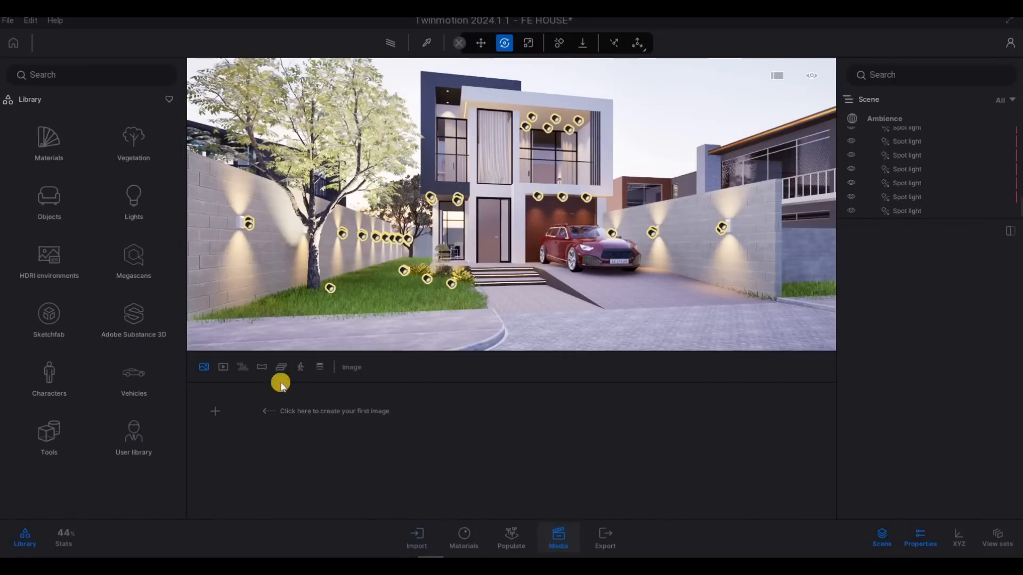
# Step: Frame the house front from the street with both boundary walls in view and create an image of it
pyautogui.press('s')
pyautogui.press('s')
pyautogui.press('a')
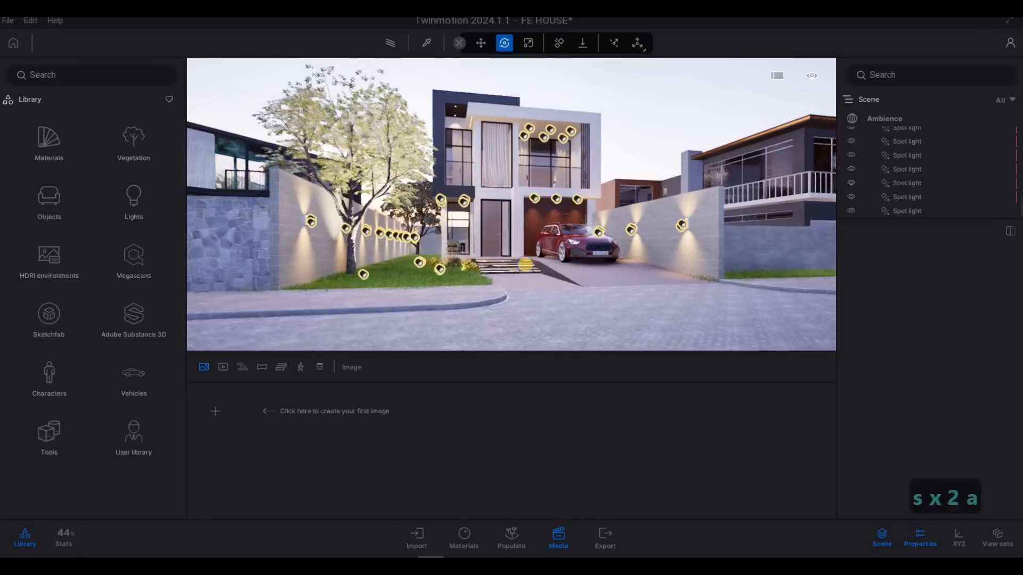
pyautogui.press('s')
pyautogui.press('w')
pyautogui.press('w')
pyautogui.press('d')
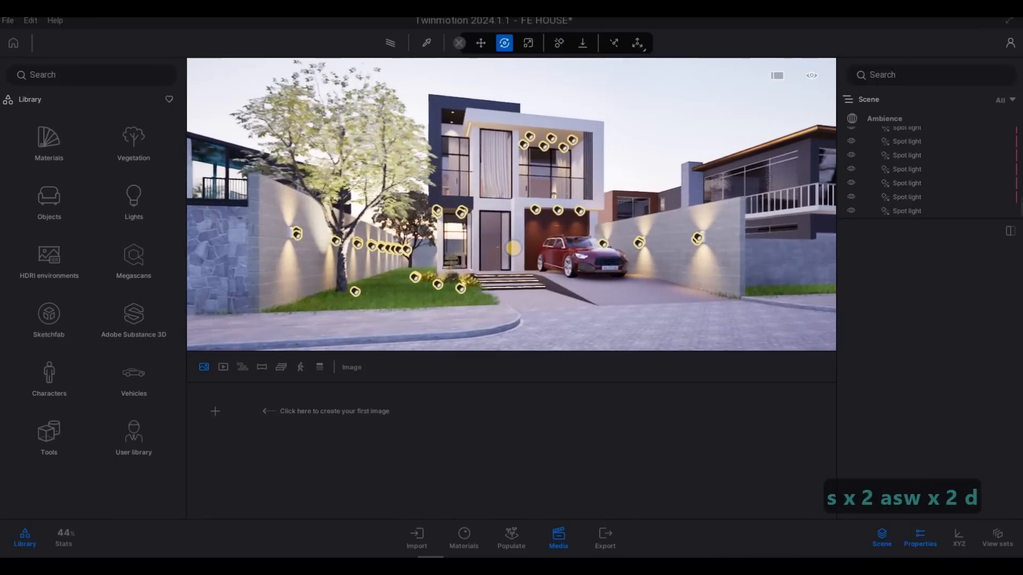
pyautogui.press('s')
pyautogui.press('a')
pyautogui.press('a')
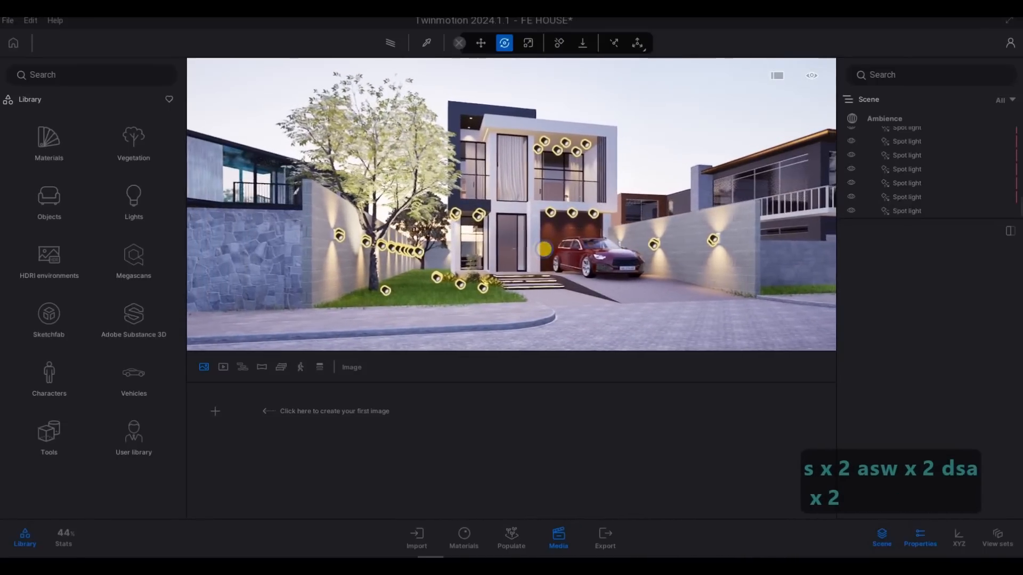
pyautogui.press('a')
pyautogui.press('s')
pyautogui.press('d')
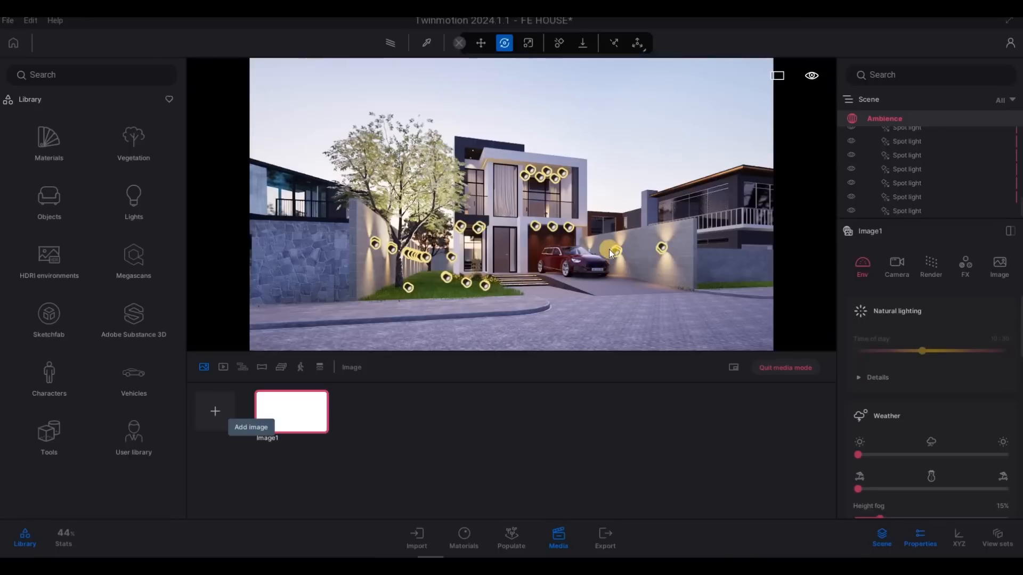
# Step: Enable the path tracer for Image1 at High quality
pyautogui.click(399, 52)
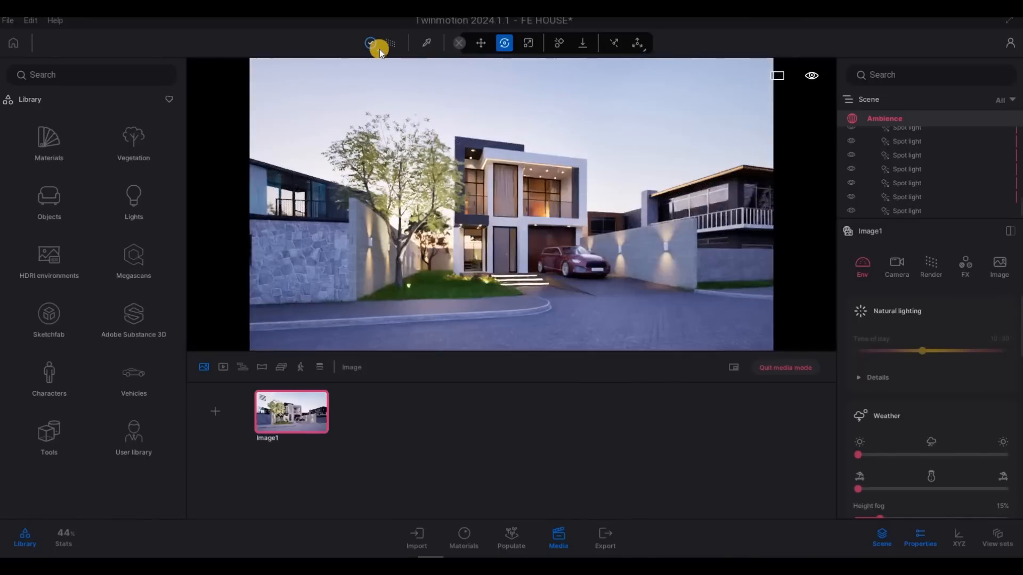
pyautogui.click(366, 96)
pyautogui.click(425, 137)
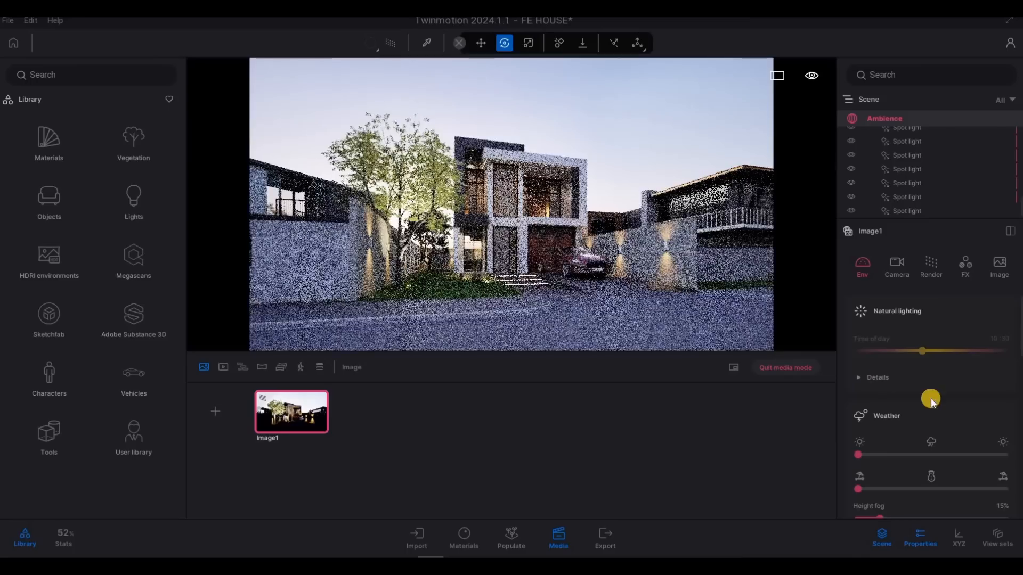
# Step: Turn off the denoiser and set Fireflies to 20 in Image1's path tracer render details
pyautogui.scroll(-1, 908, 298)
pyautogui.click(929, 272)
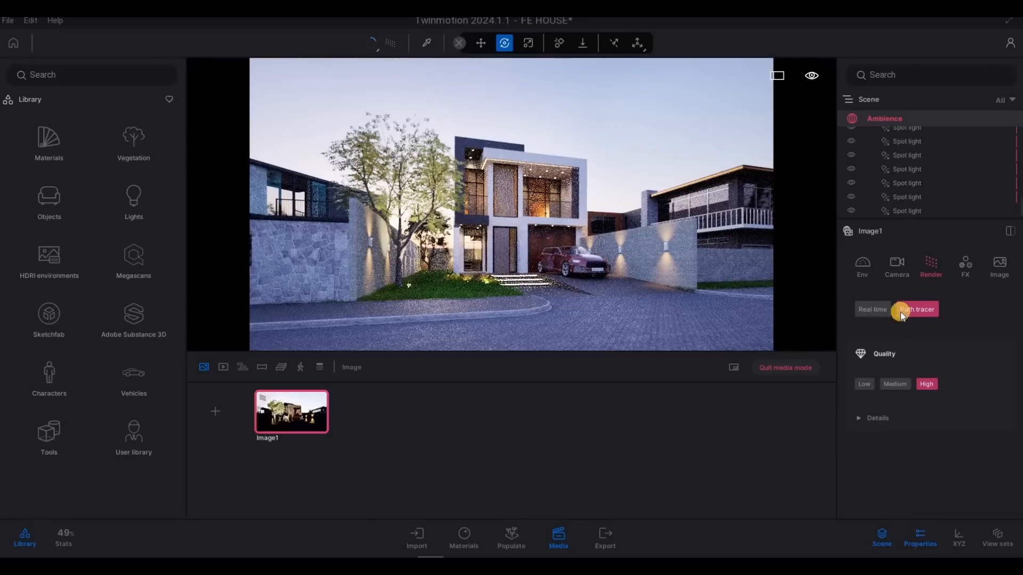
pyautogui.click(859, 421)
pyautogui.click(916, 430)
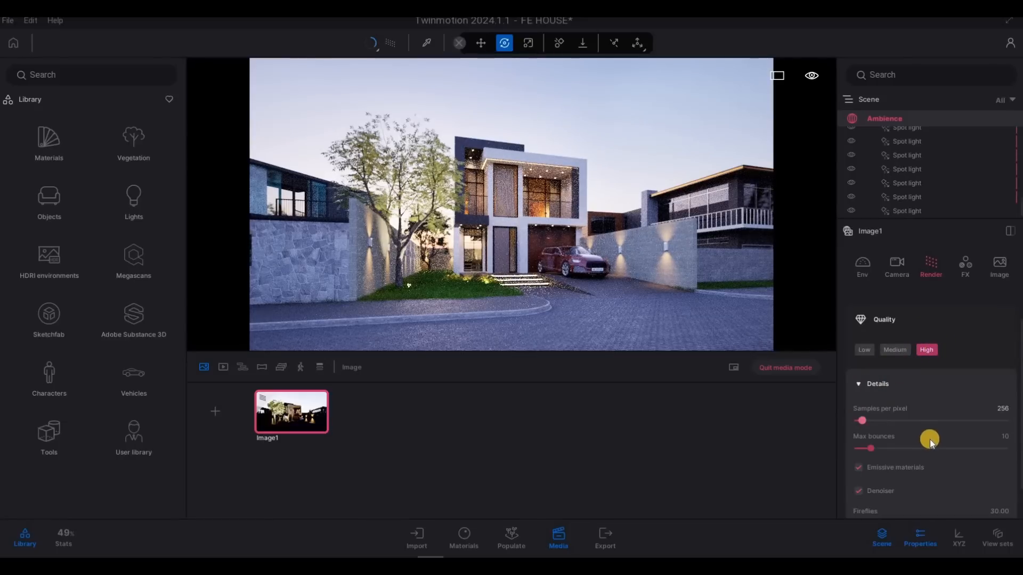
pyautogui.scroll(-2, 906, 441)
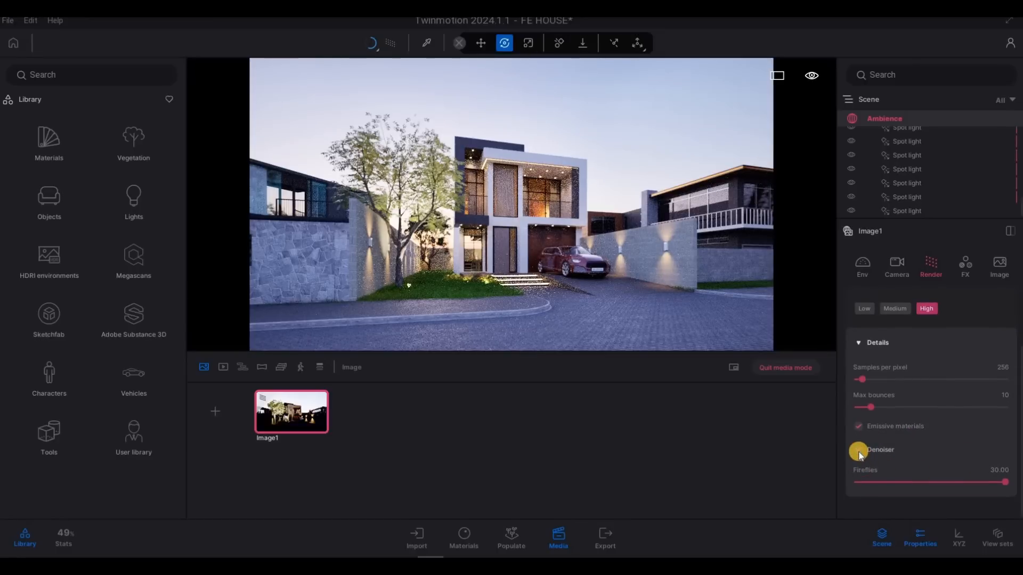
pyautogui.click(858, 451)
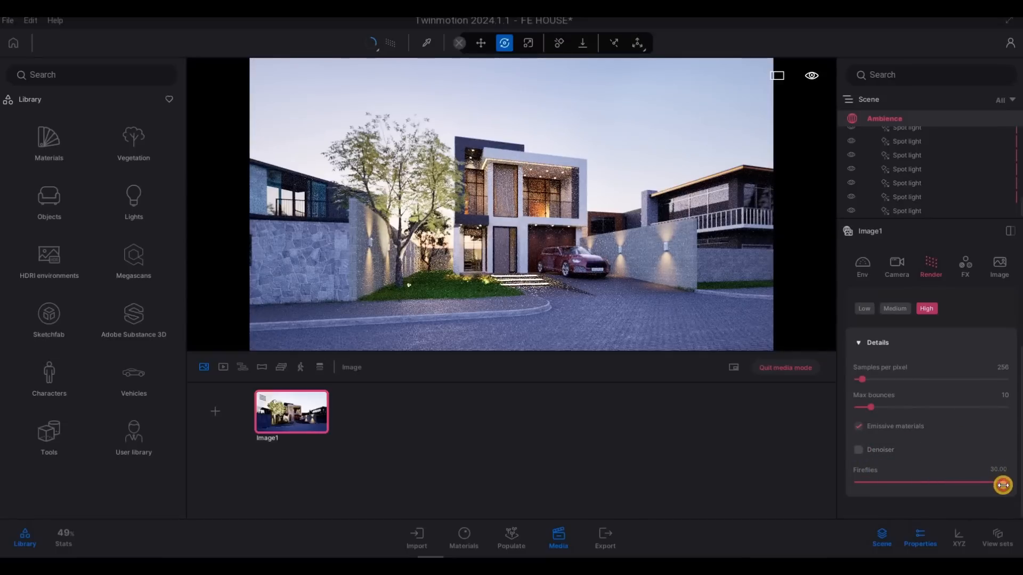
pyautogui.moveTo(992, 470); pyautogui.dragTo(987, 471)
pyautogui.write('20')
pyautogui.press('Return')
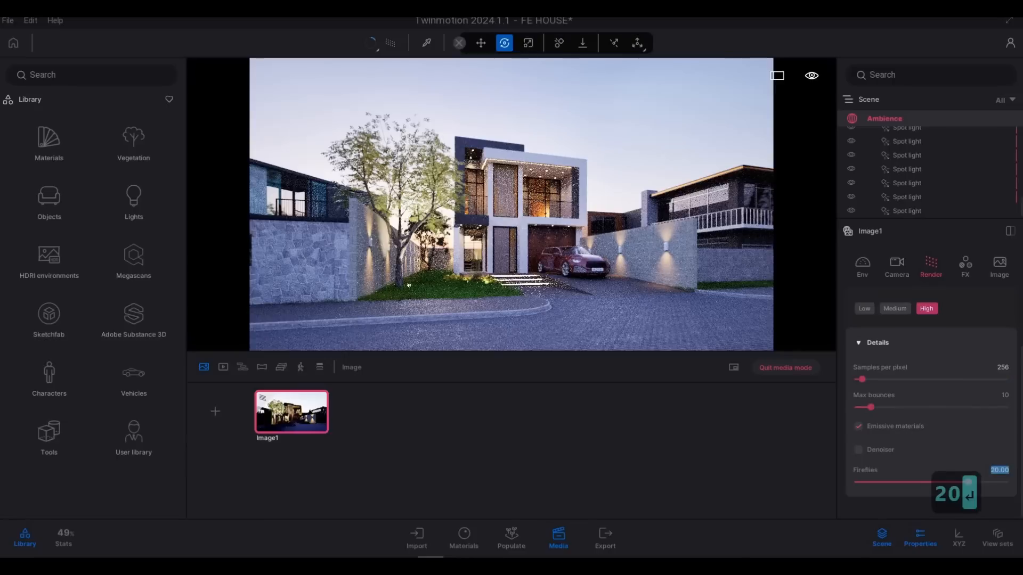
# Step: Set Samples per pixel to 500 in Image1's path tracer render details
pyautogui.click(1002, 367)
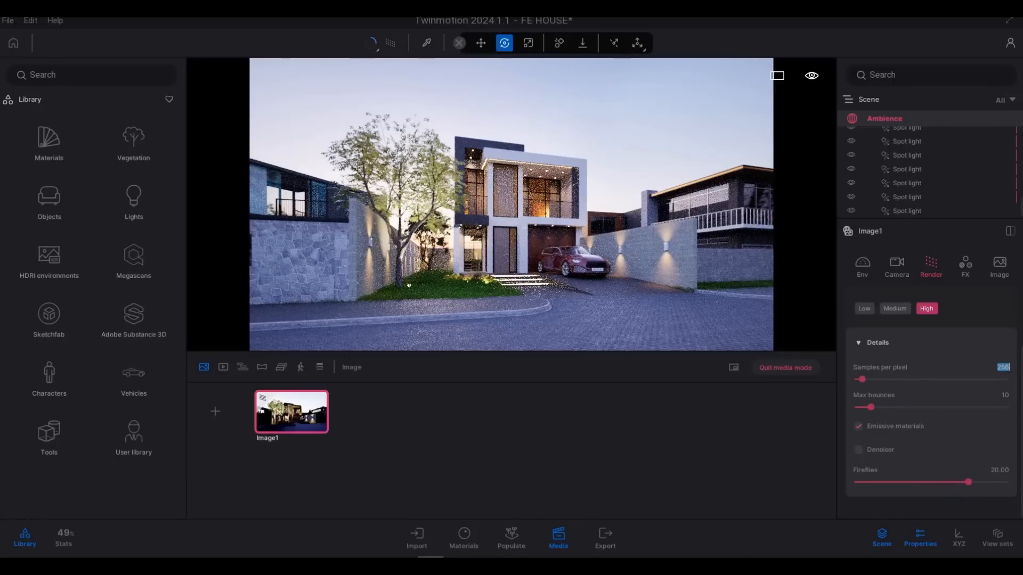
pyautogui.write('500')
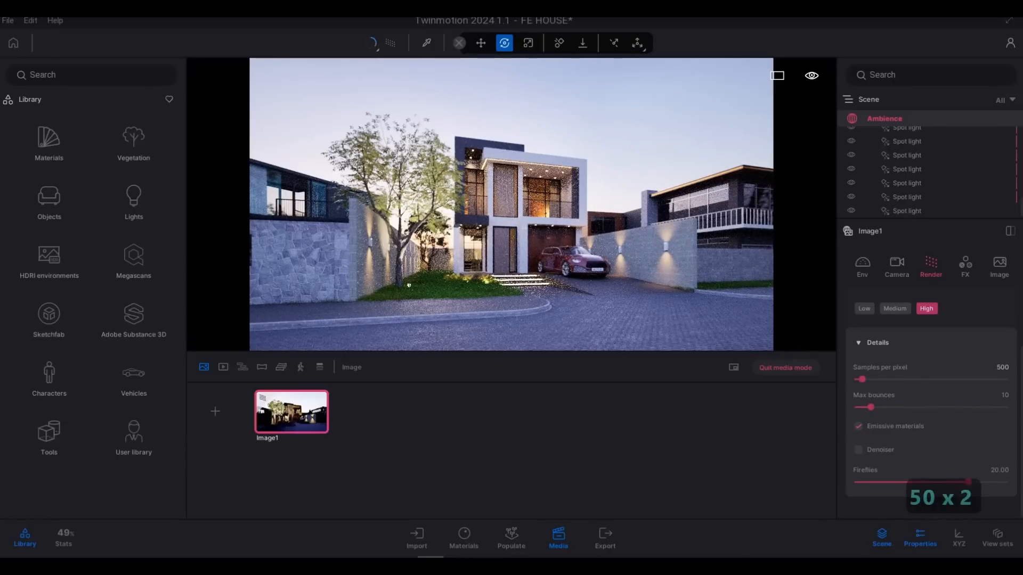
pyautogui.write('0')
pyautogui.press('BackSpace')
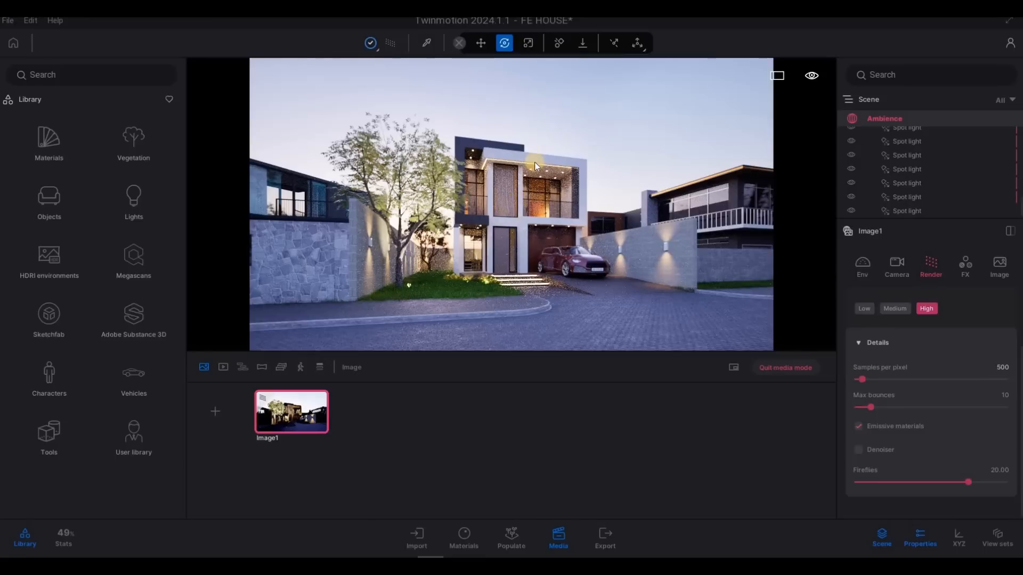
# Step: Turn off the path tracer, frame the house straight-on between both boundary walls and create a second image
pyautogui.click(390, 42)
pyautogui.click(302, 393)
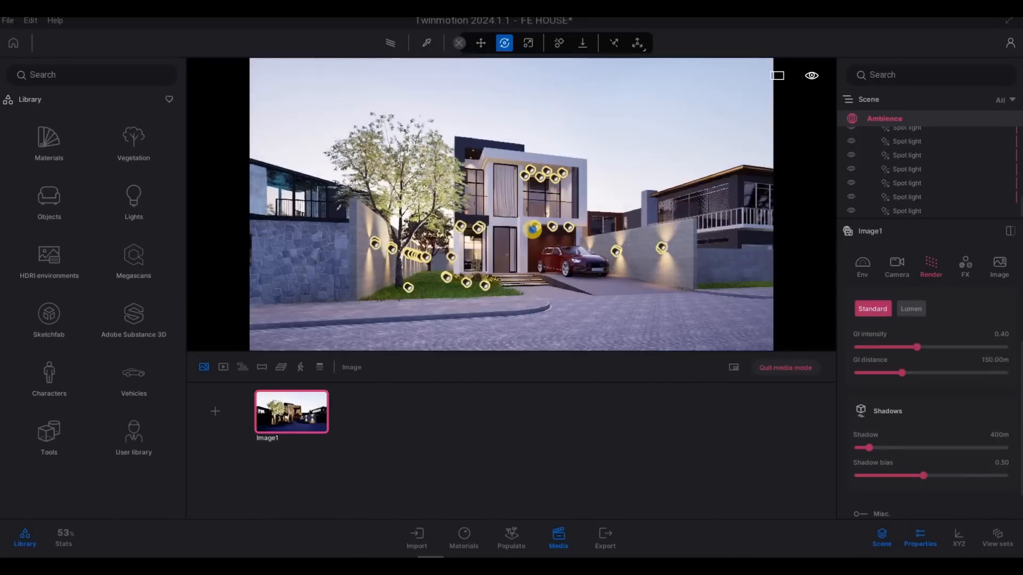
pyautogui.press('d')
pyautogui.press('d')
pyautogui.press('d')
pyautogui.press('d')
pyautogui.press('w')
pyautogui.moveTo(434, 239); pyautogui.dragTo(434, 242, button='right')
pyautogui.press('w')
pyautogui.press('d')
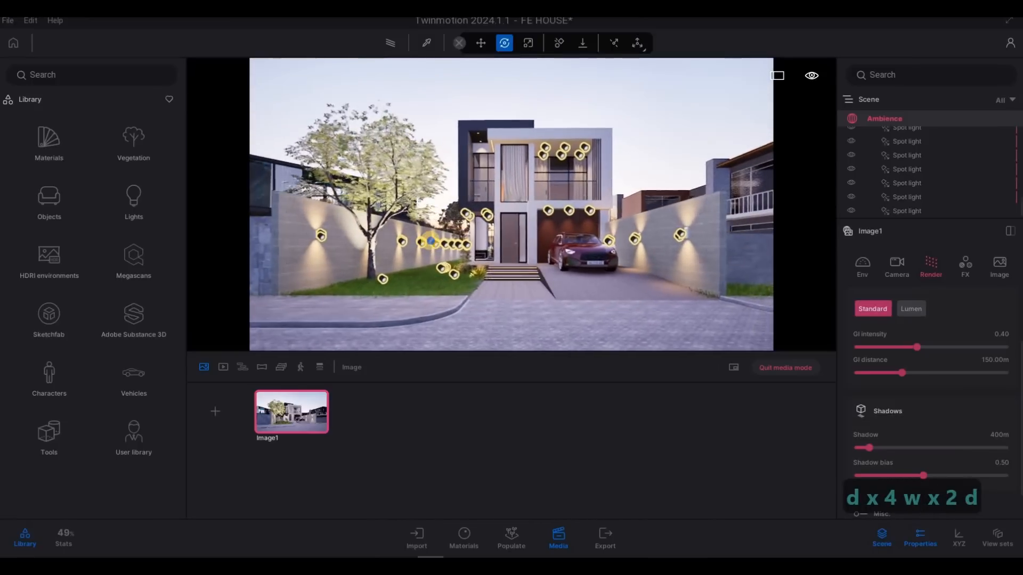
pyautogui.press('d')
pyautogui.press('s')
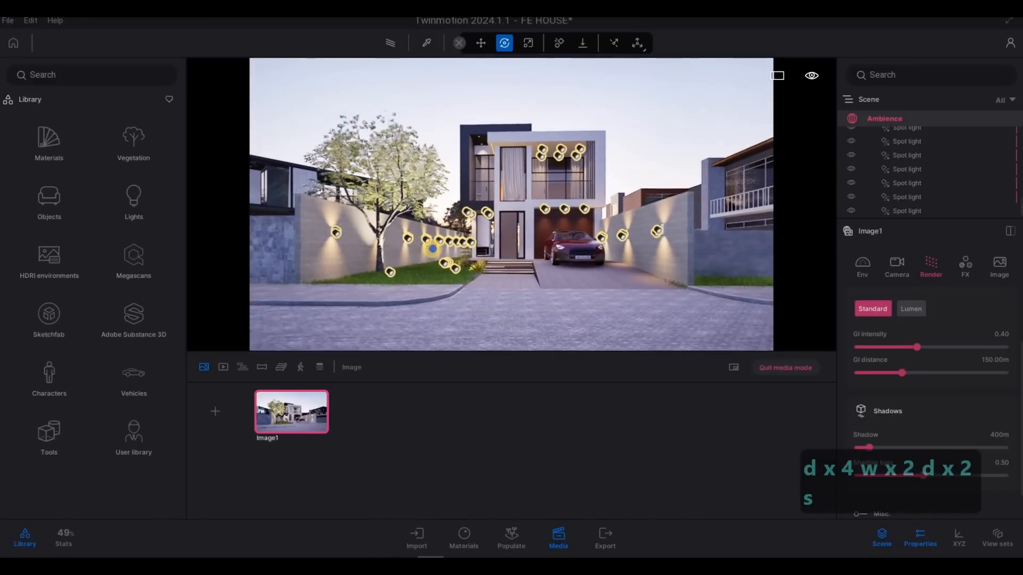
pyautogui.press('w')
pyautogui.press('a')
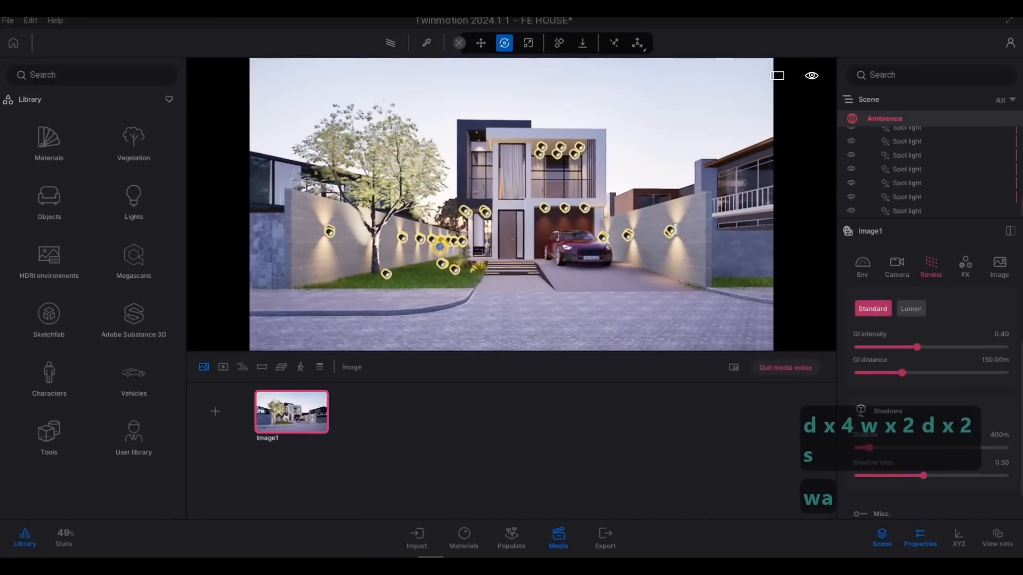
pyautogui.press('d')
pyautogui.press('w')
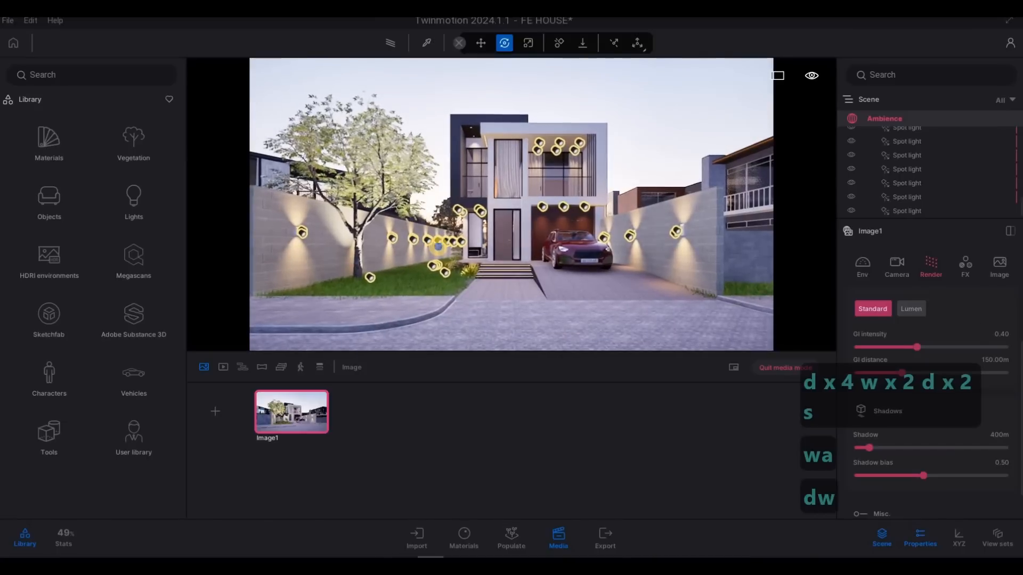
pyautogui.press('s')
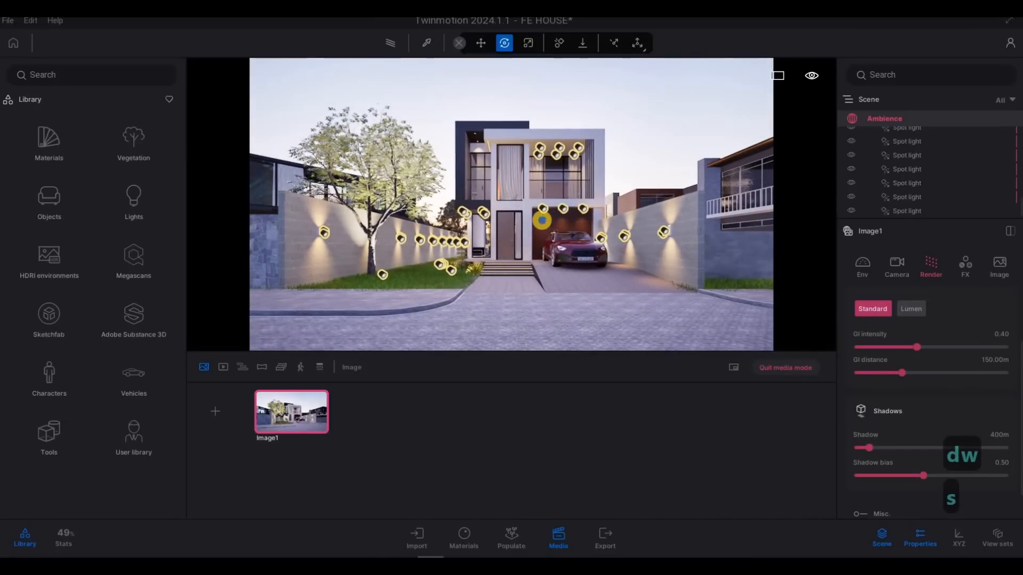
pyautogui.press('e')
pyautogui.press('q')
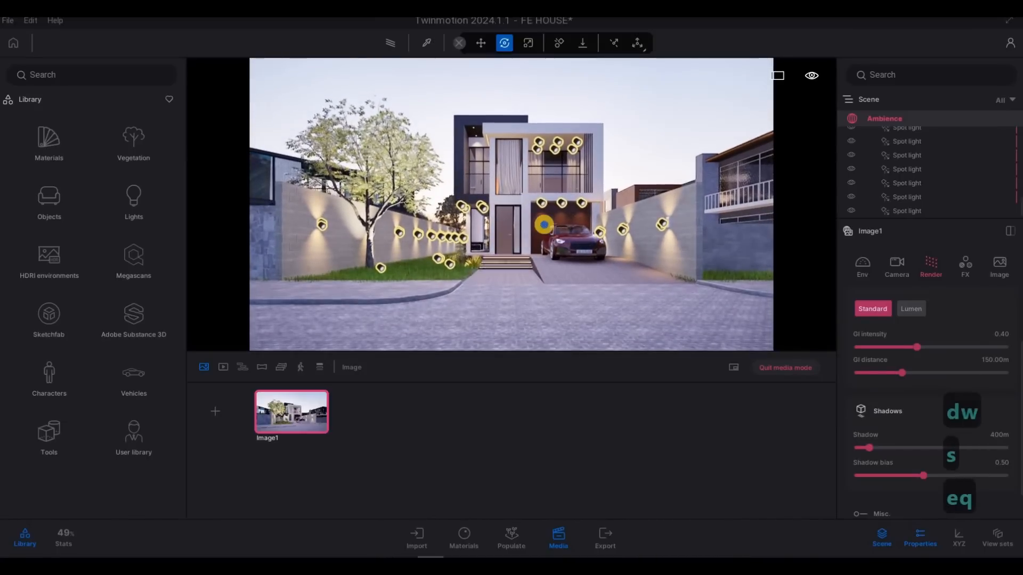
pyautogui.press('a')
pyautogui.press('d')
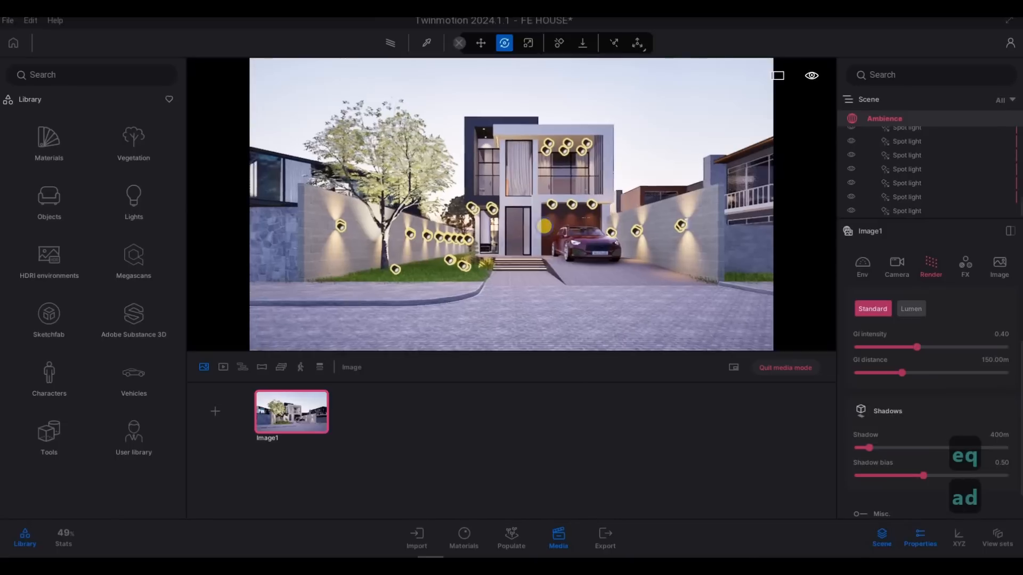
pyautogui.press('d')
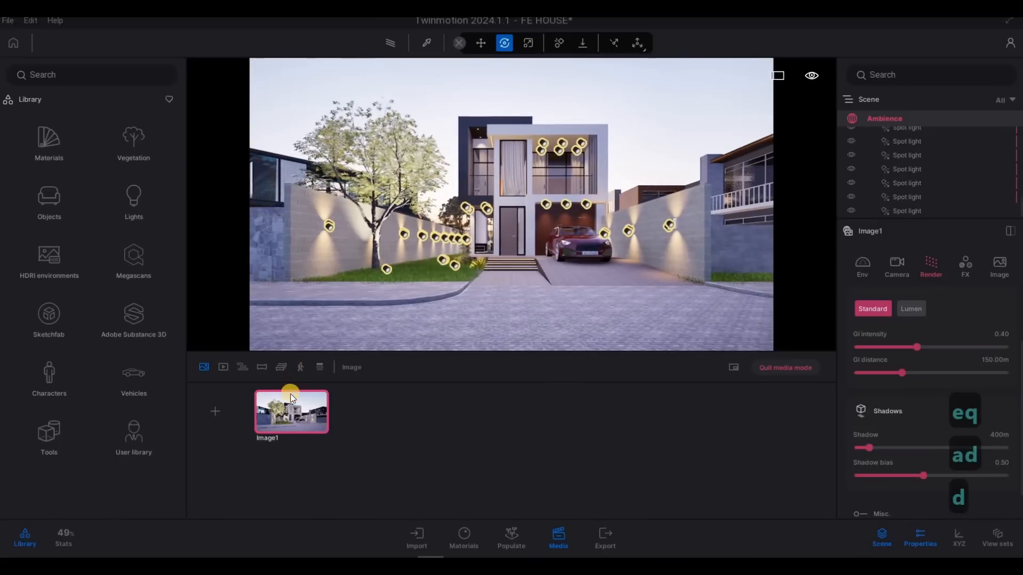
pyautogui.click(222, 418)
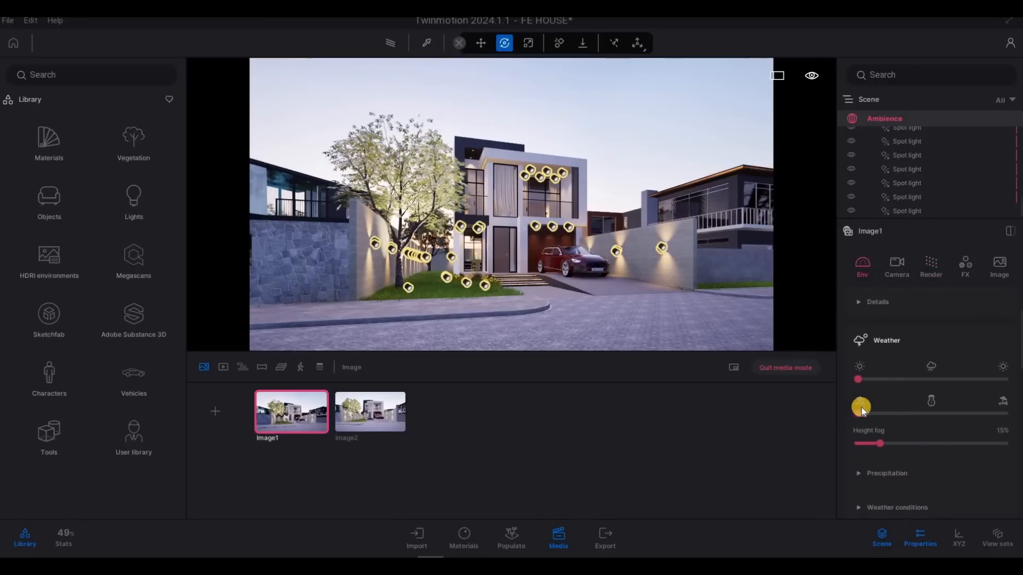
# Step: Set Image1's weather to the rainy midpoint and refresh the image with the path tracer enabled
pyautogui.moveTo(887, 379); pyautogui.dragTo(925, 376)
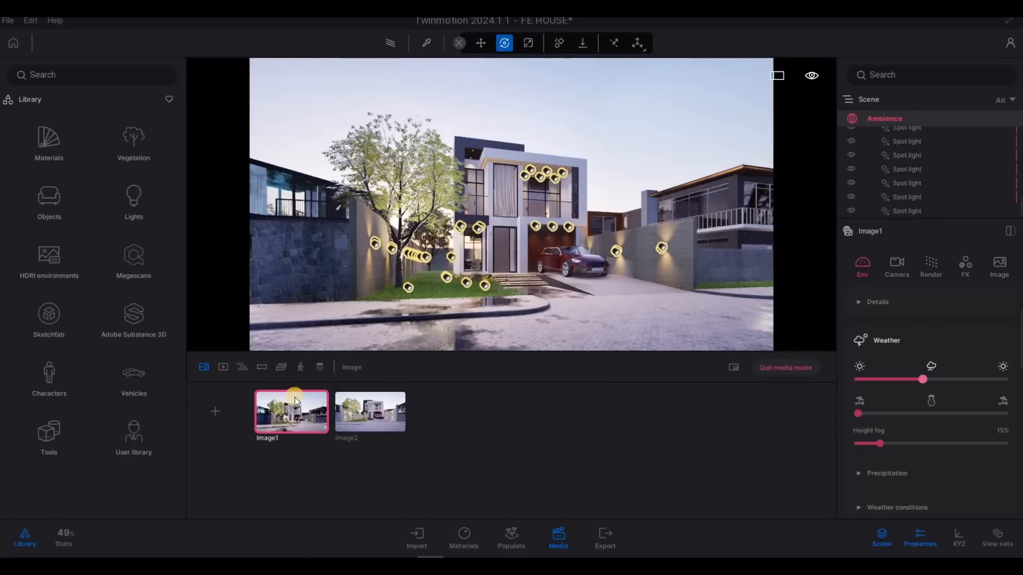
pyautogui.click(388, 41)
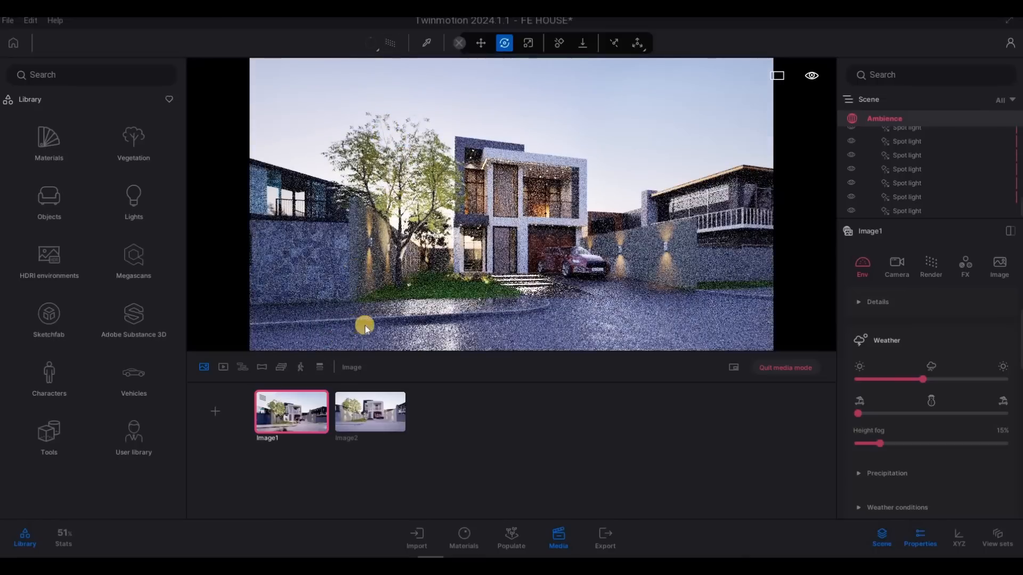
pyautogui.click(296, 392)
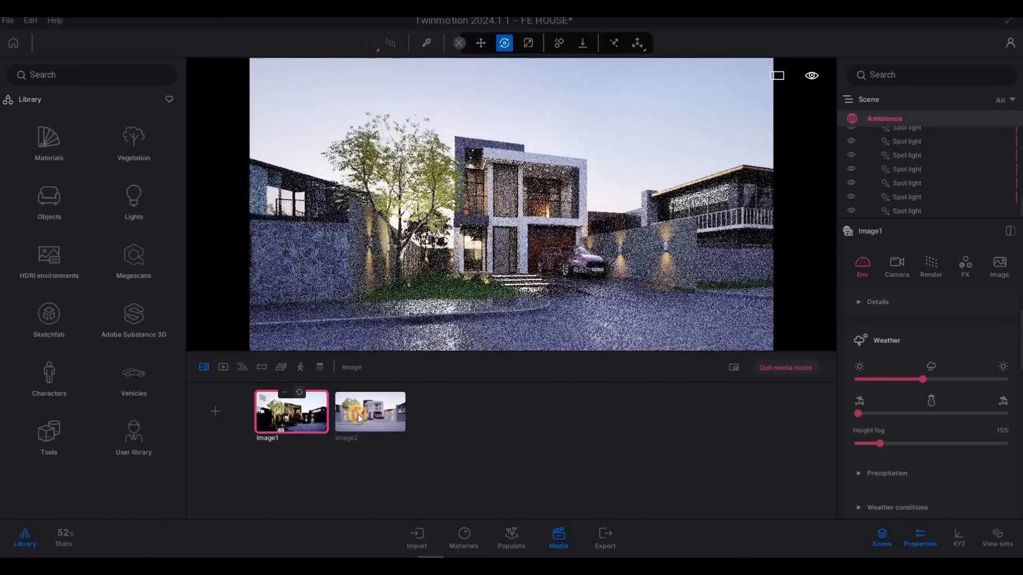
# Step: Set Image2's weather to the rainy midpoint and enable its path tracer
pyautogui.click(358, 414)
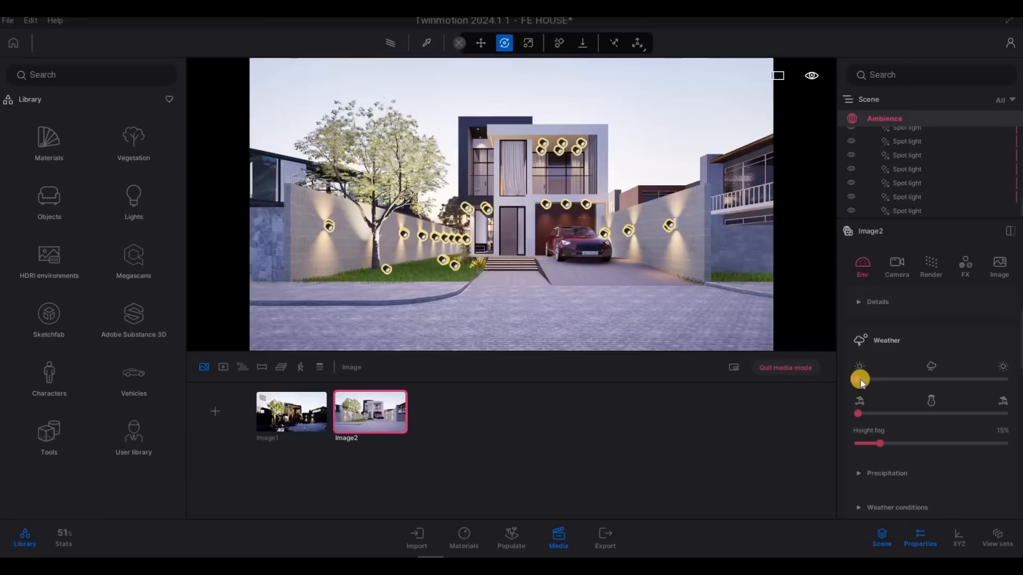
pyautogui.moveTo(900, 378); pyautogui.dragTo(922, 376)
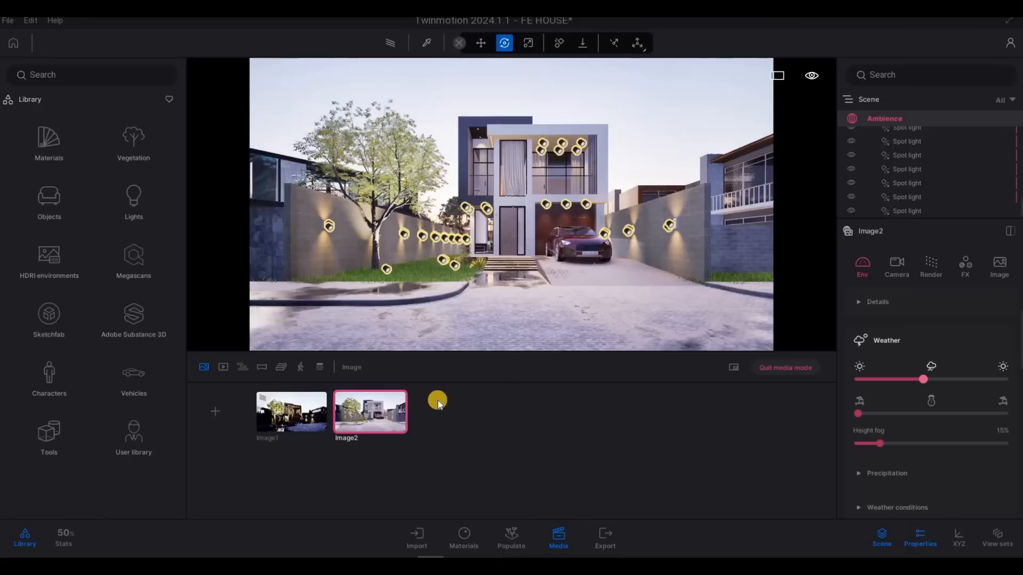
pyautogui.click(394, 43)
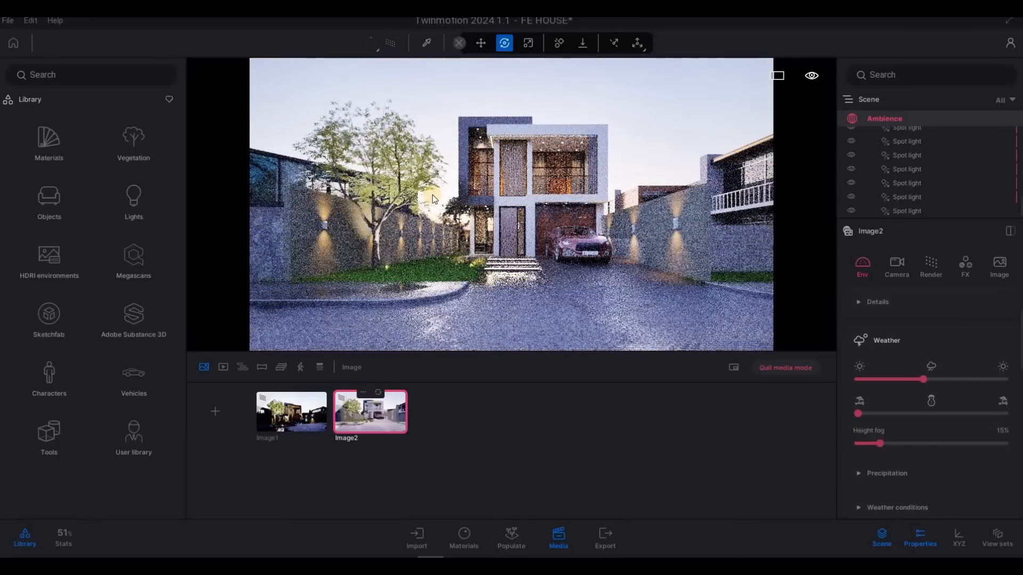
# Step: With the path tracer off, frame a closer view of the house facing the parked car and driveway, and create a third image
pyautogui.click(392, 45)
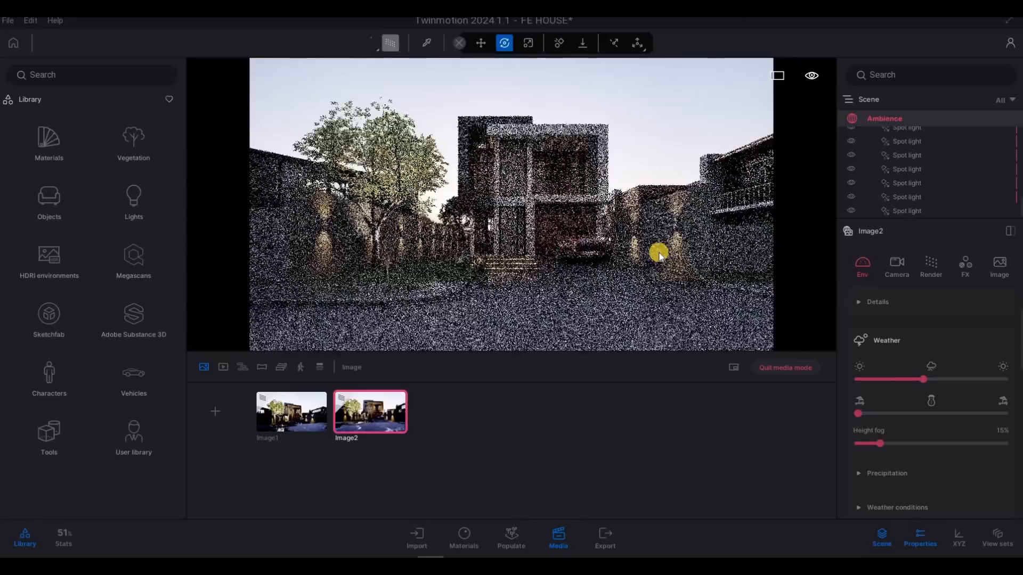
pyautogui.press('d')
pyautogui.press('d')
pyautogui.press('d')
pyautogui.press('d')
pyautogui.press('d')
pyautogui.press('d')
pyautogui.press('d')
pyautogui.press('d')
pyautogui.press('d')
pyautogui.press('d')
pyautogui.press('d')
pyautogui.press('d')
pyautogui.press('d')
pyautogui.press('d')
pyautogui.press('d')
pyautogui.press('d')
pyautogui.press('d')
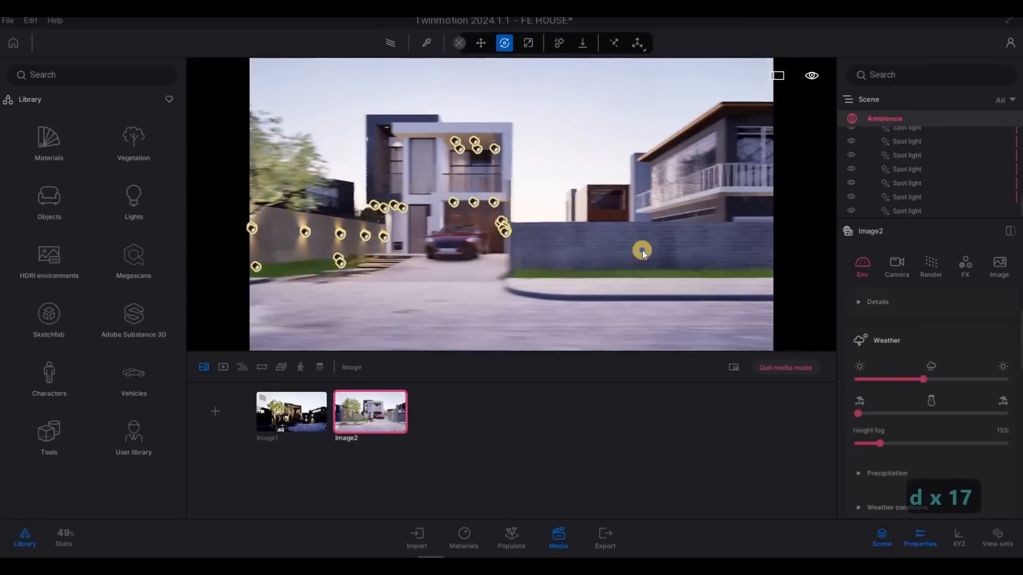
pyautogui.press('a')
pyautogui.press('a')
pyautogui.press('w')
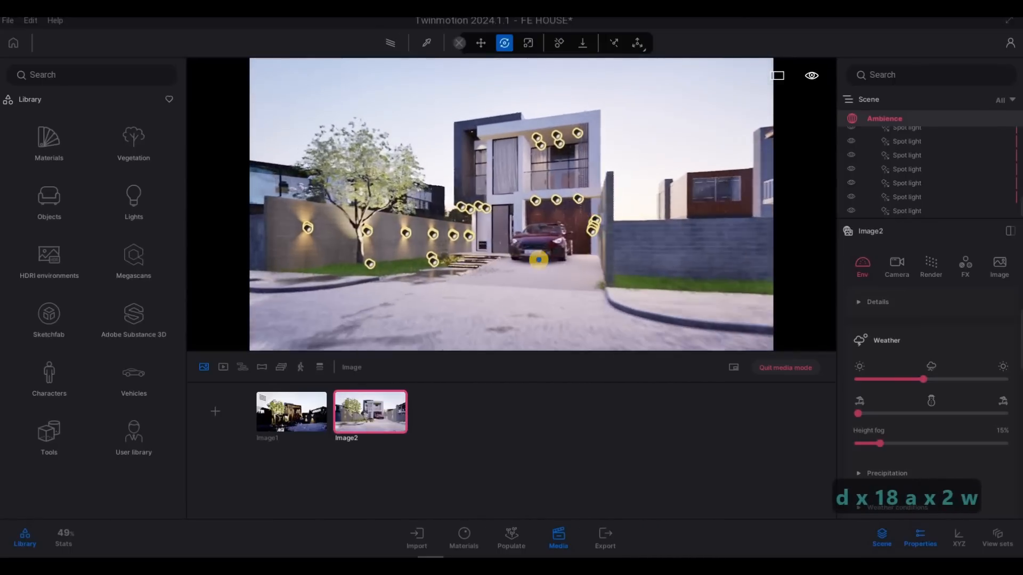
pyautogui.press('a')
pyautogui.press('a')
pyautogui.press('w')
pyautogui.press('w')
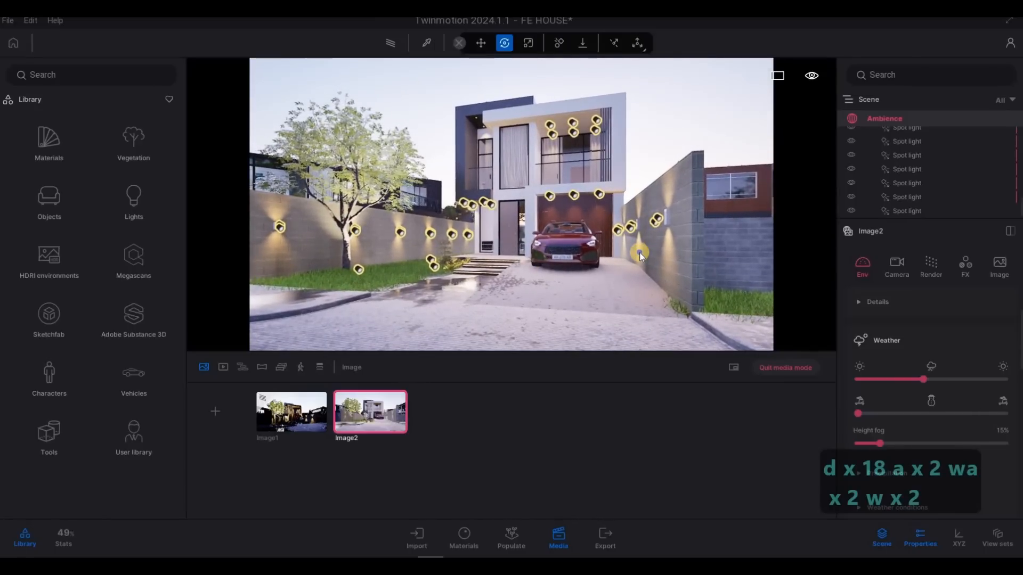
pyautogui.press('a')
pyautogui.press('s')
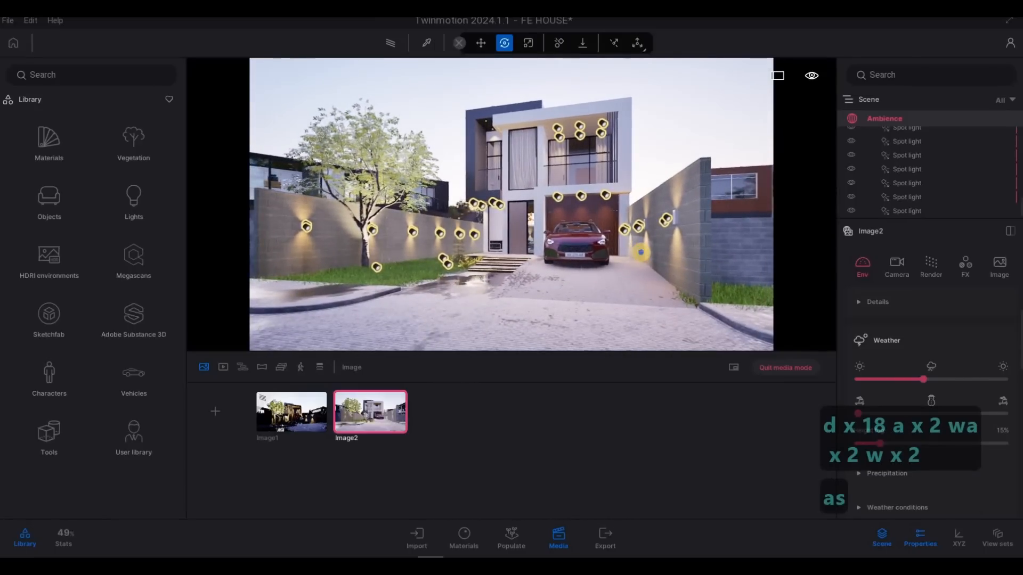
pyautogui.press('d')
pyautogui.press('d')
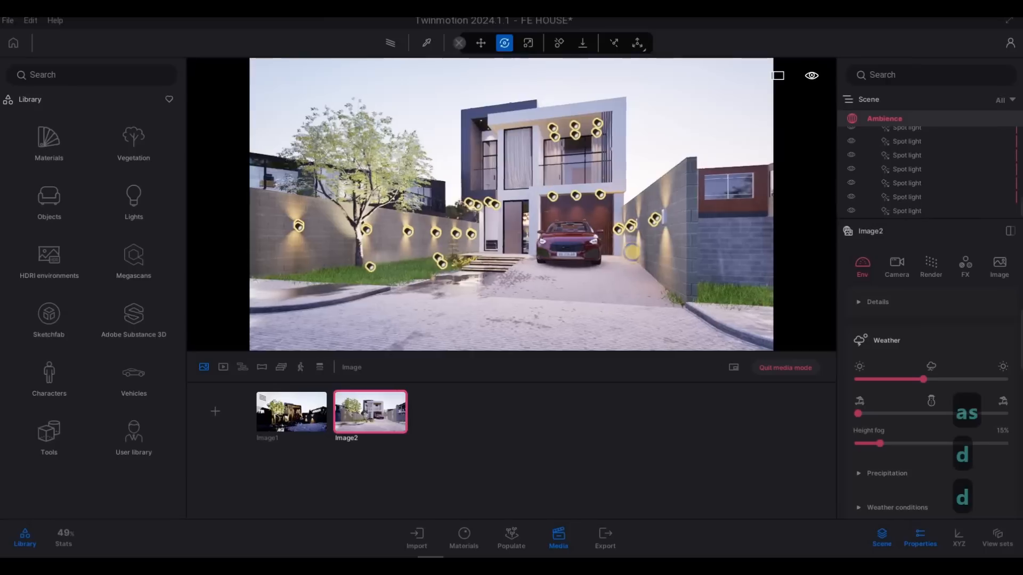
pyautogui.moveTo(633, 252); pyautogui.dragTo(643, 250, button='right')
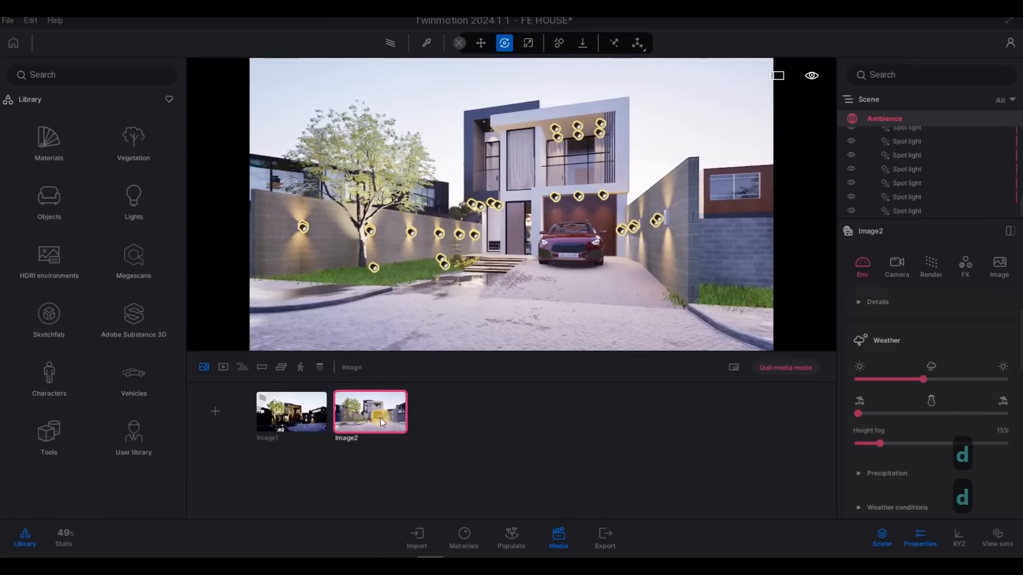
pyautogui.click(216, 413)
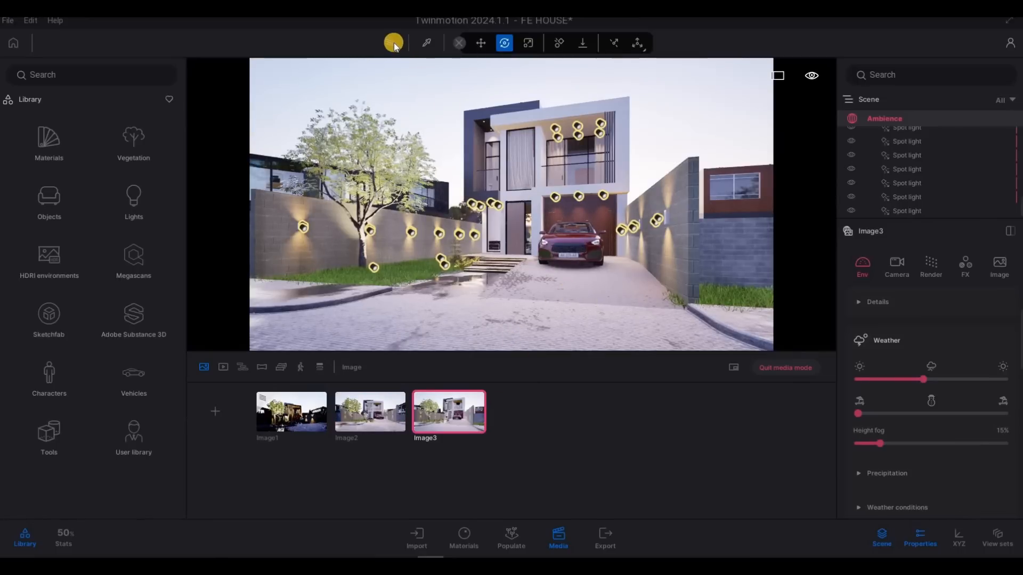
# Step: Refresh the thumbnails of Image2 and Image3 with the path tracer enabled
pyautogui.click(385, 419)
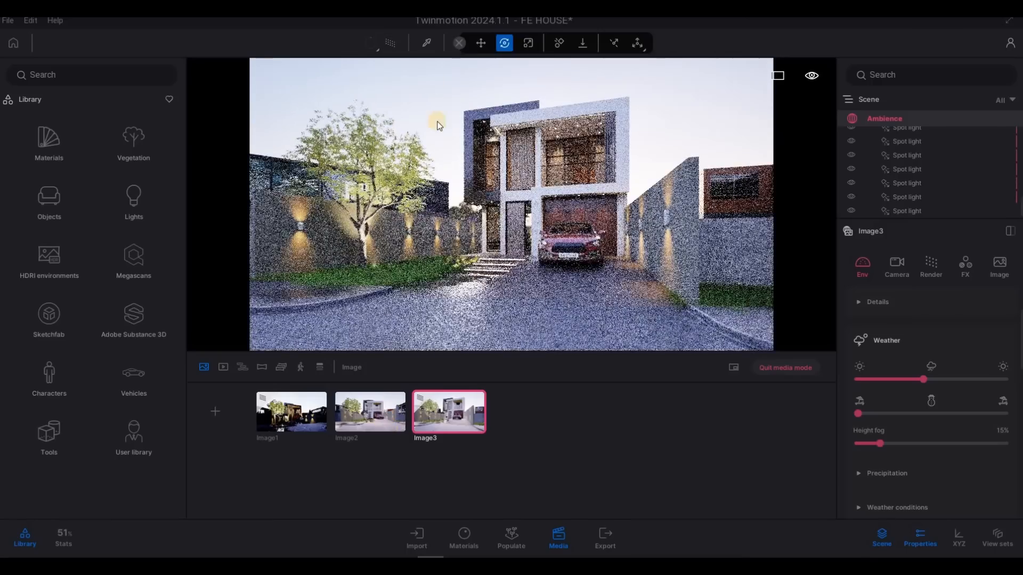
pyautogui.moveTo(383, 392)
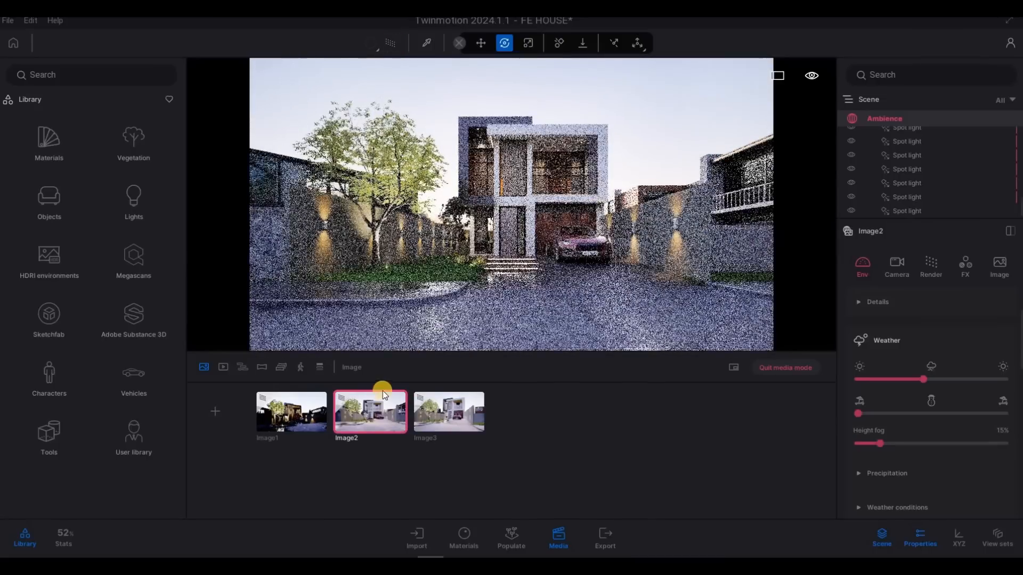
pyautogui.click(463, 410)
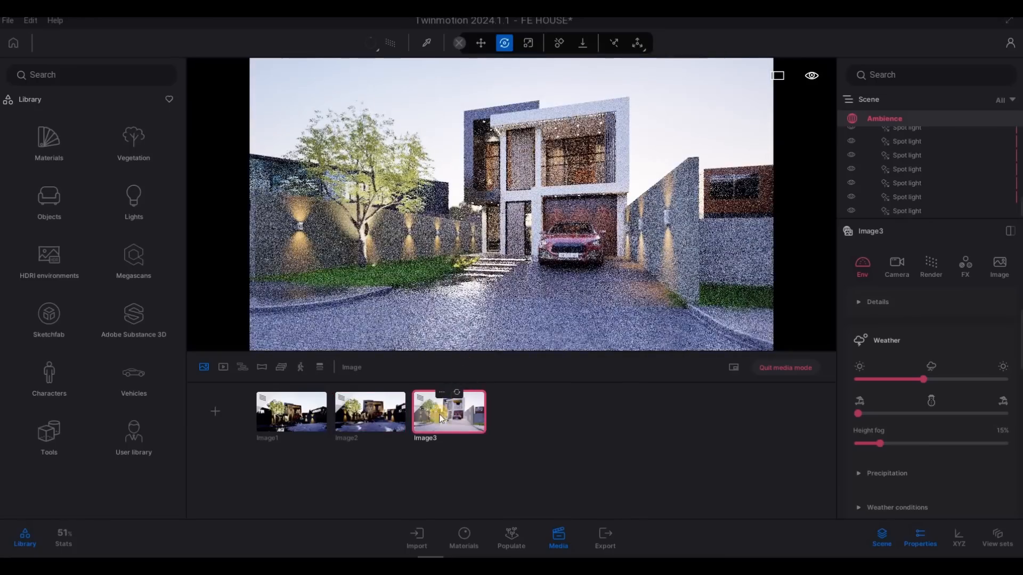
pyautogui.moveTo(371, 413)
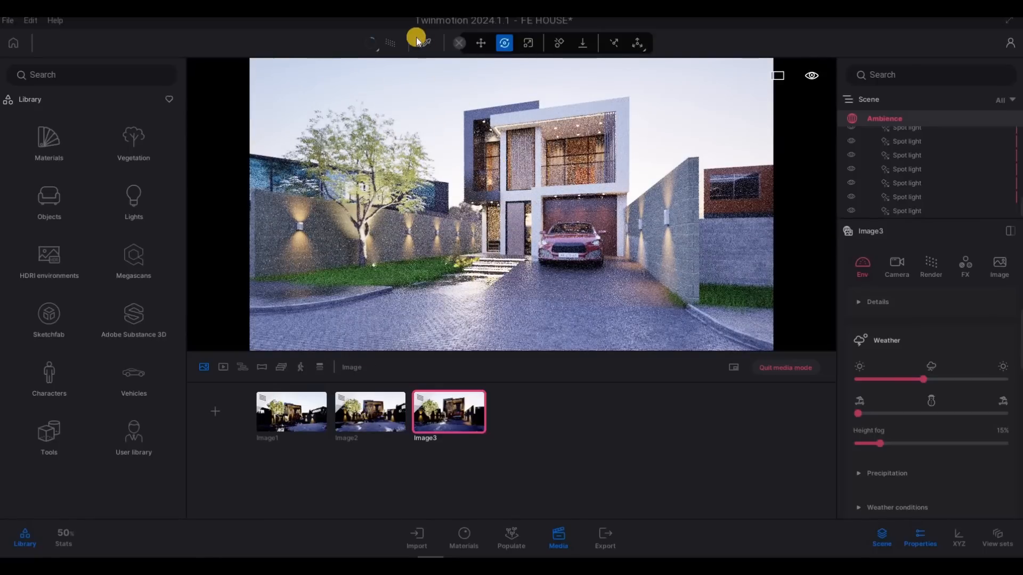
# Step: Turn off the path tracer and pull the camera back across the street to a wide frontal view with grass in the foreground
pyautogui.click(392, 43)
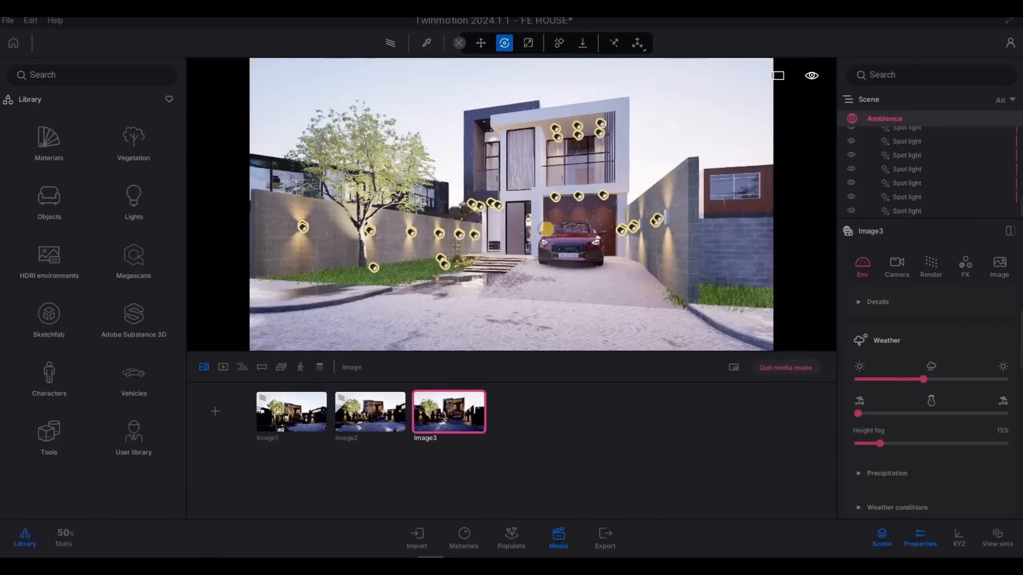
pyautogui.press('s')
pyautogui.press('a')
pyautogui.press('s')
pyautogui.press('q')
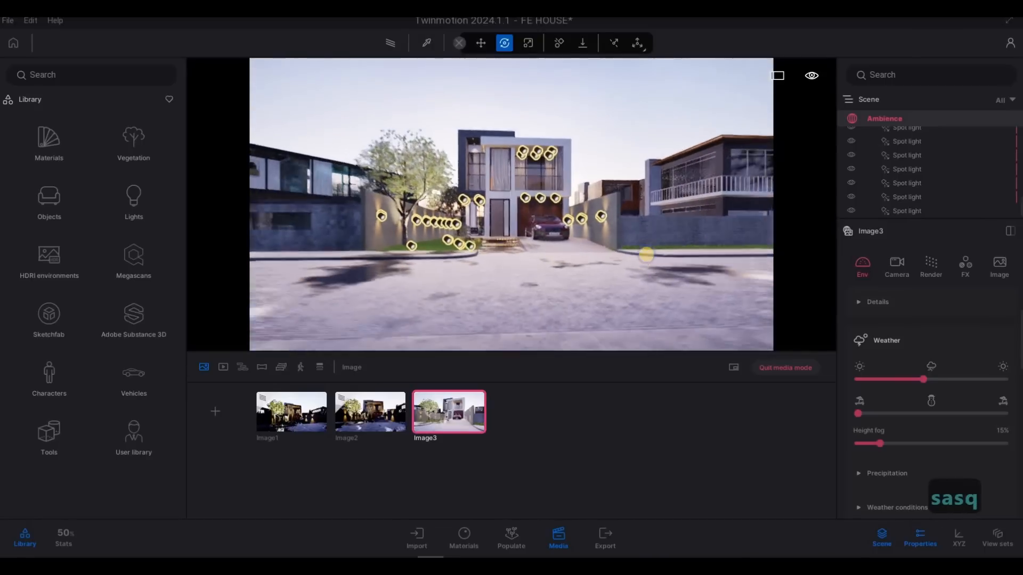
pyautogui.press('d')
pyautogui.press('d')
pyautogui.press('s')
pyautogui.press('w')
pyautogui.press('a')
pyautogui.press('e')
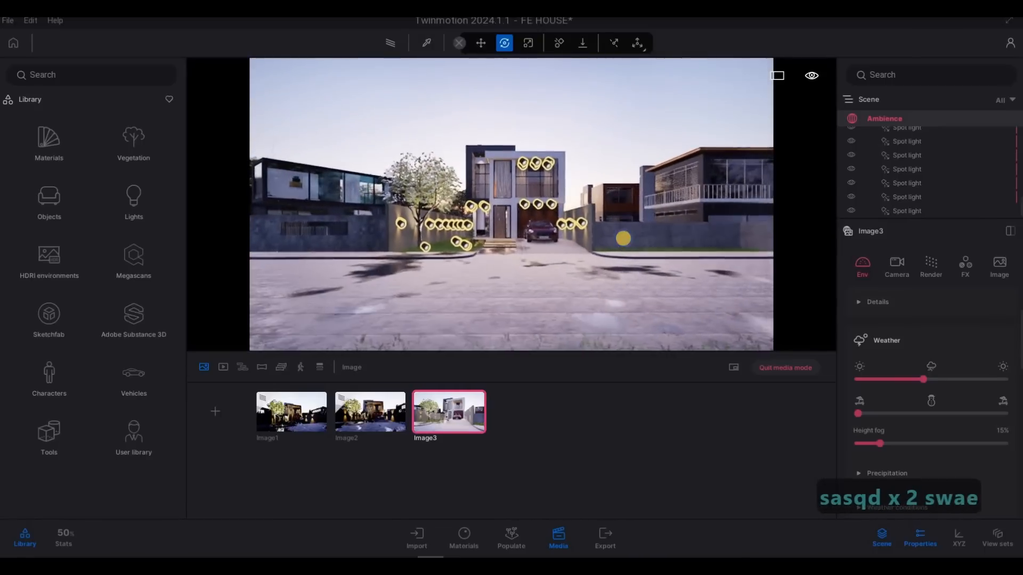
pyautogui.press('s')
pyautogui.press('w')
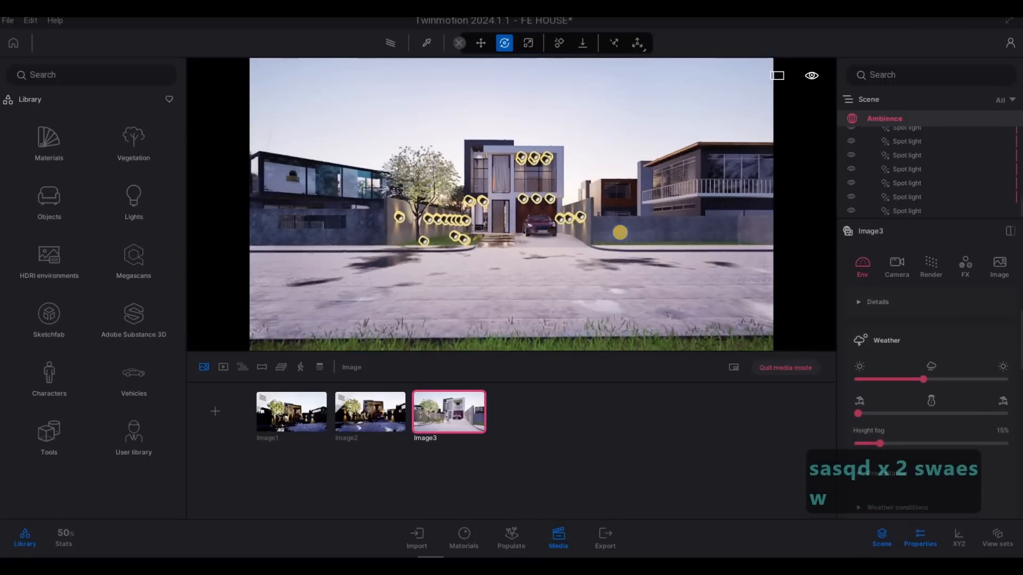
pyautogui.press('e')
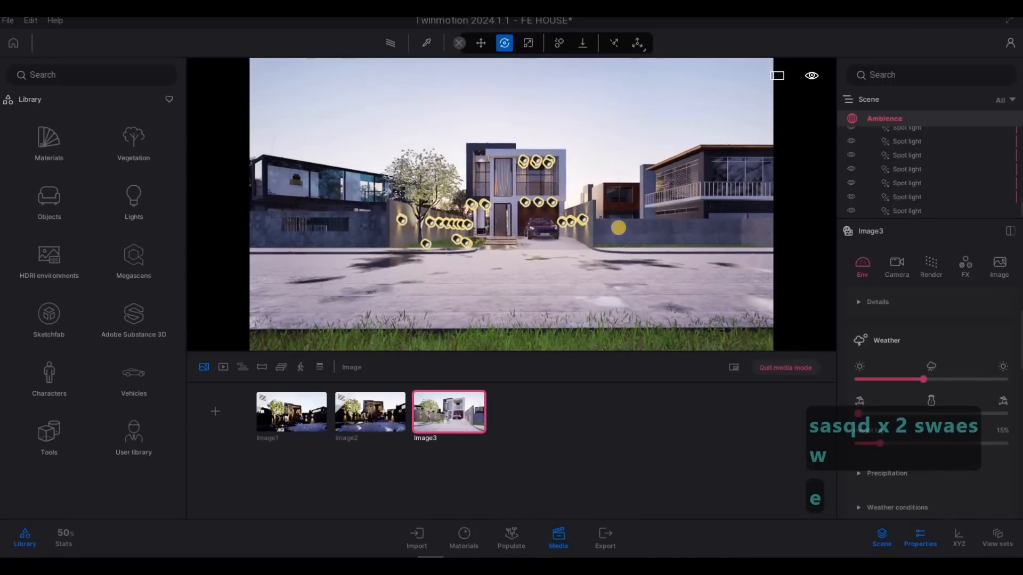
pyautogui.press('s')
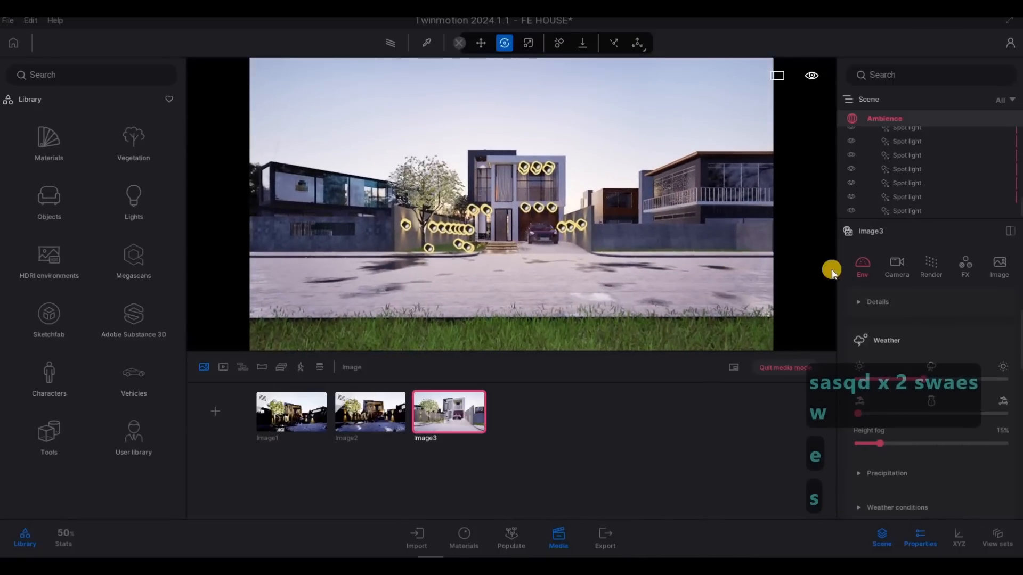
# Step: Set the camera's focal length to 32 mm to bring the house closer in the frontal view
pyautogui.click(893, 268)
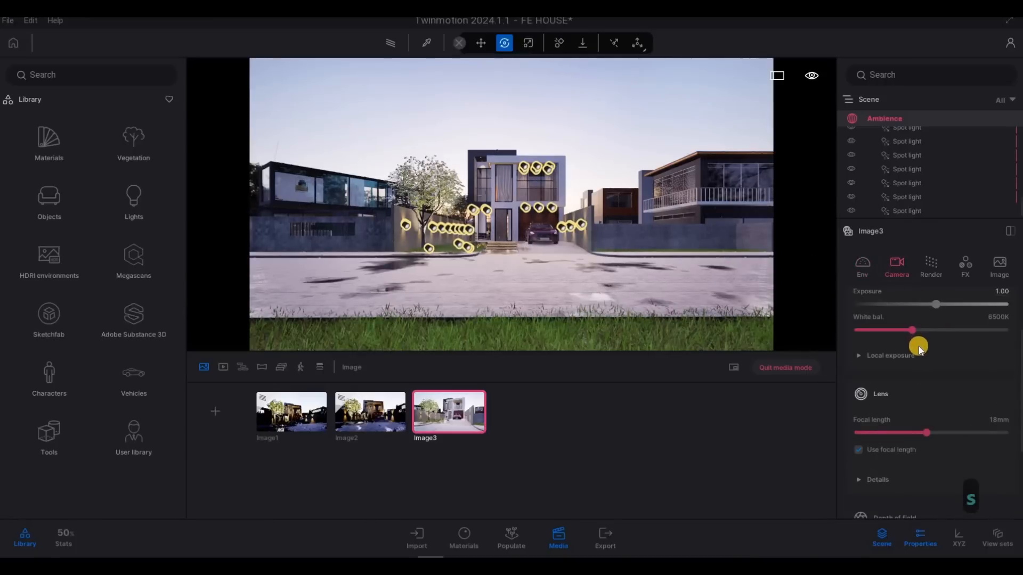
pyautogui.scroll(3, 913, 380)
pyautogui.scroll(-4, 918, 416)
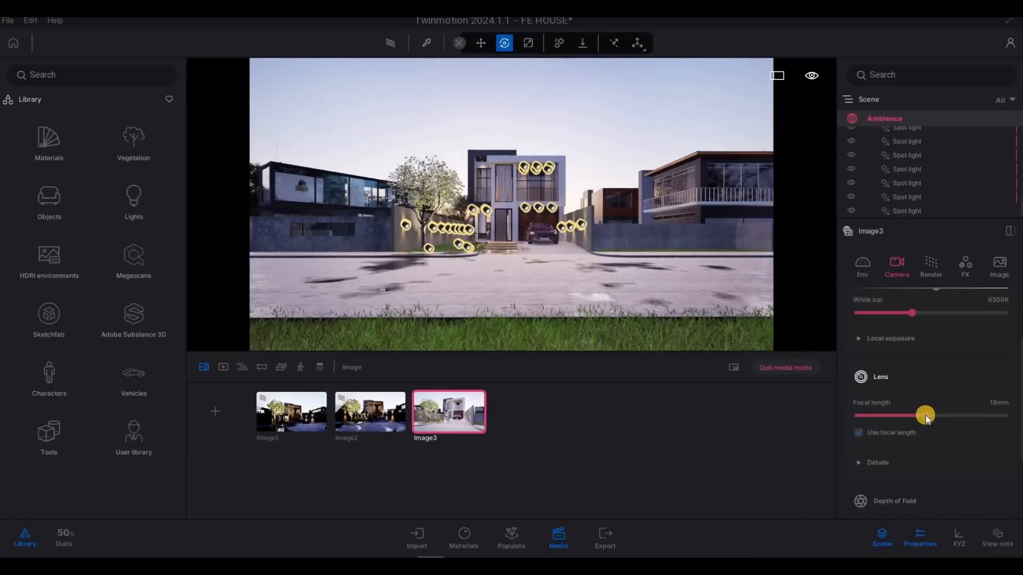
pyautogui.moveTo(931, 415); pyautogui.dragTo(946, 415)
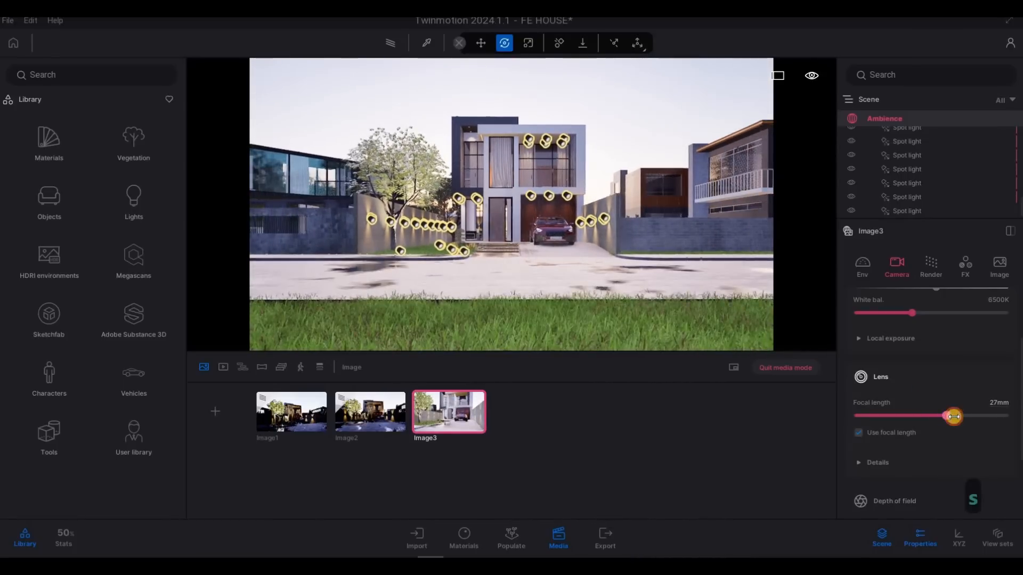
pyautogui.moveTo(953, 417); pyautogui.dragTo(954, 415)
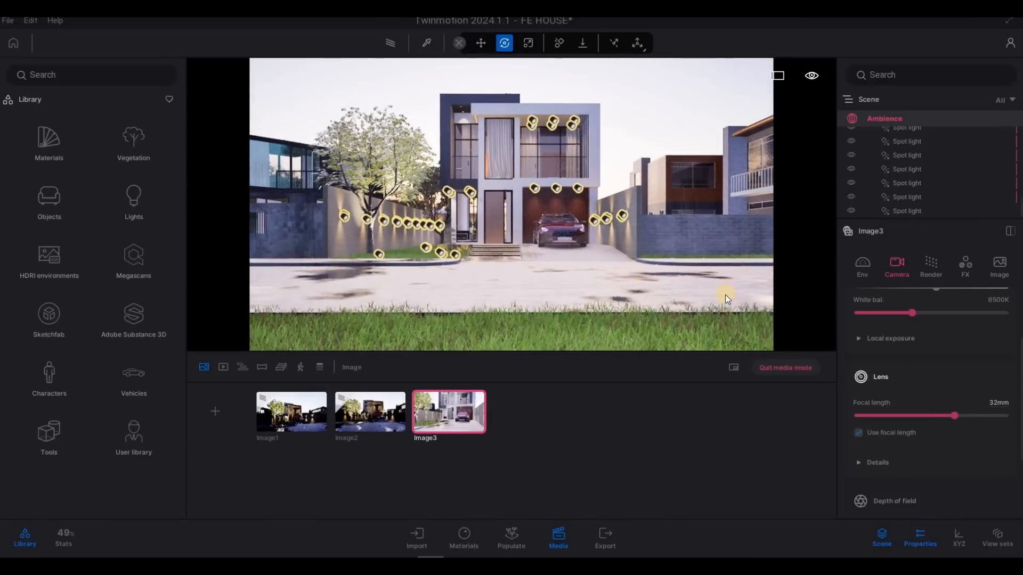
# Step: Reframe the frontal view with only a thin strip of grass in the foreground and create a fourth image from it
pyautogui.press('q')
pyautogui.press('s')
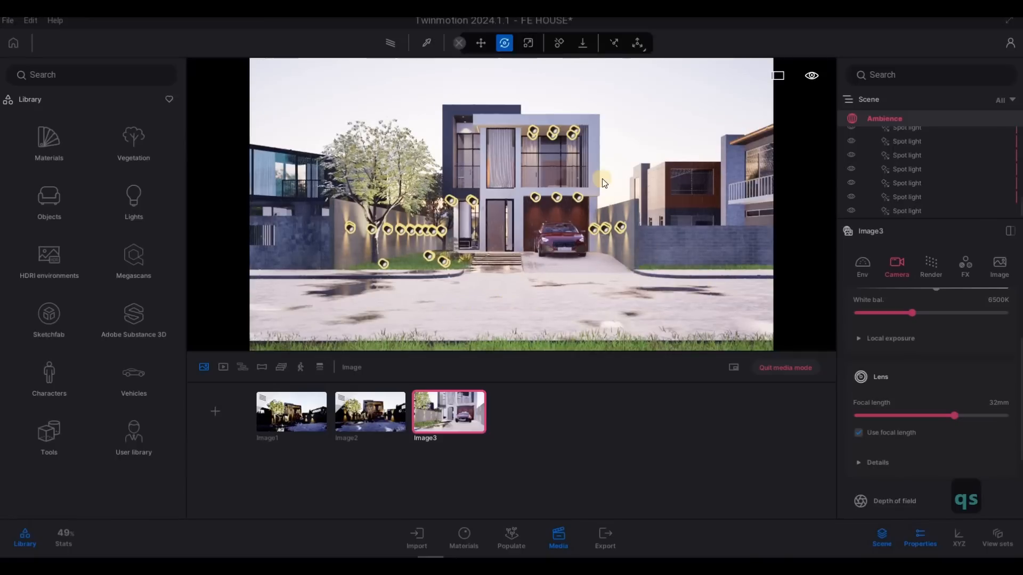
pyautogui.click(239, 417)
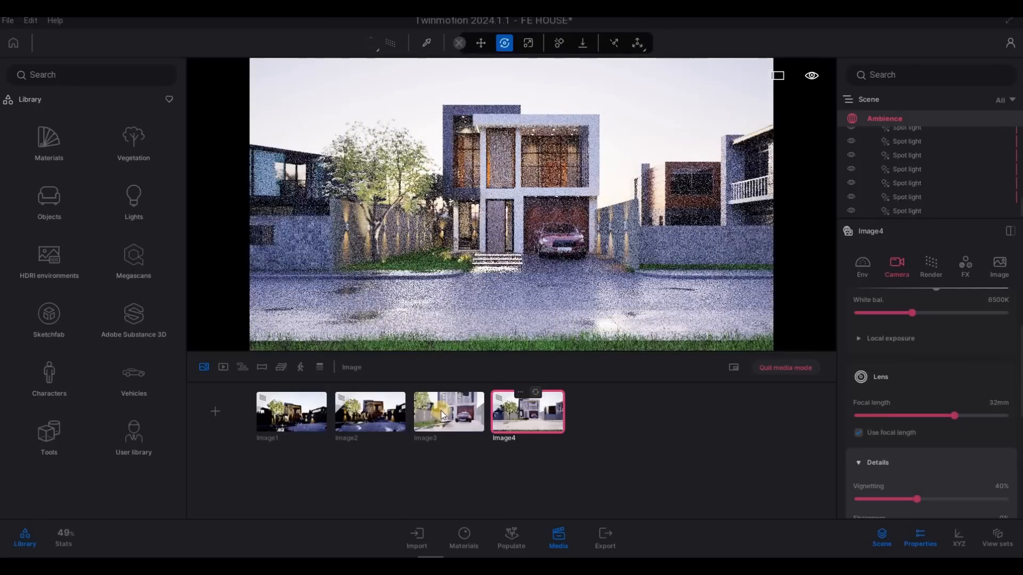
# Step: Enable the path tracer for Image3, set its focal length to 20 mm, and compare its framing with Image4
pyautogui.click(390, 42)
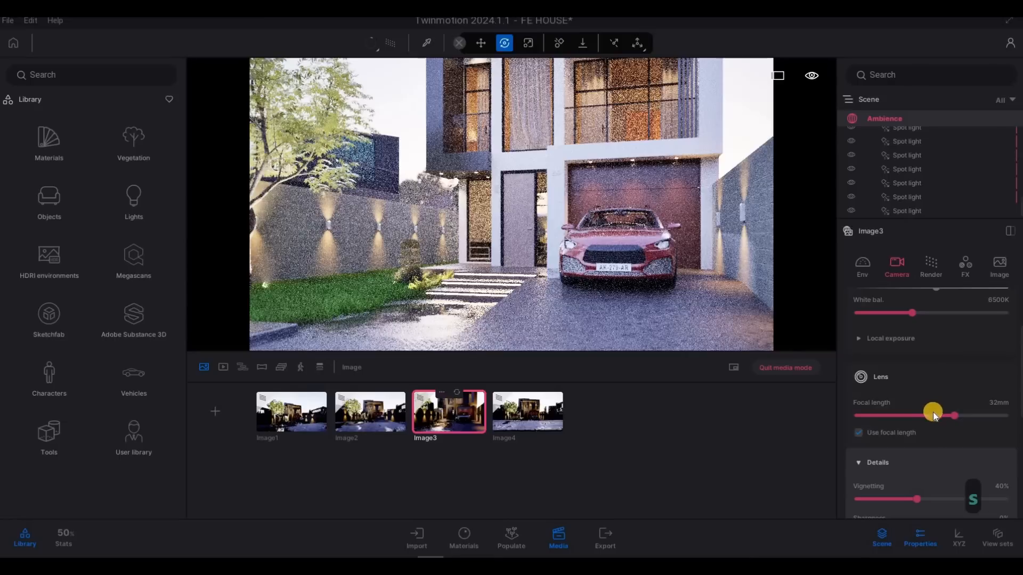
pyautogui.moveTo(954, 416); pyautogui.dragTo(933, 417)
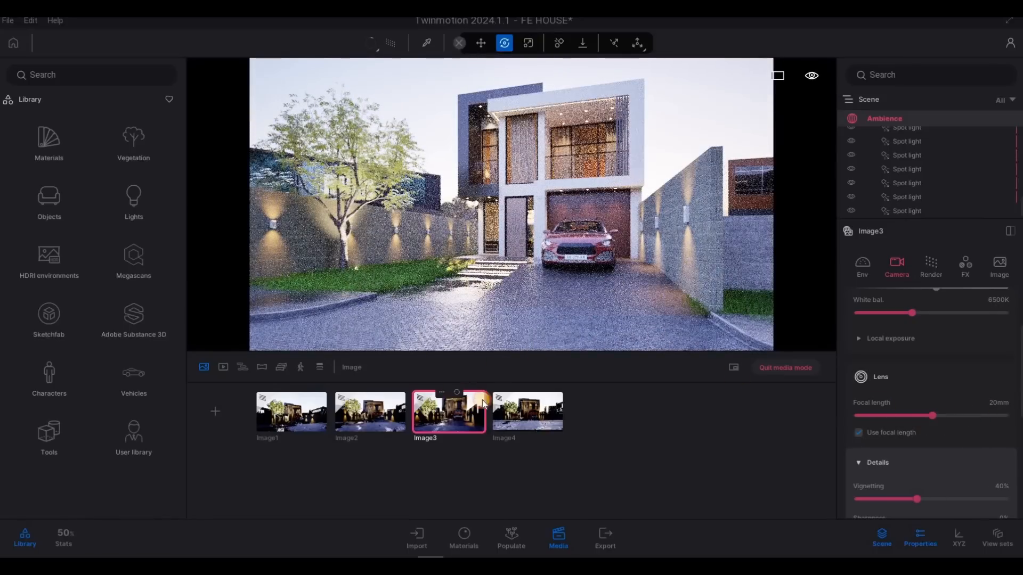
pyautogui.click(530, 415)
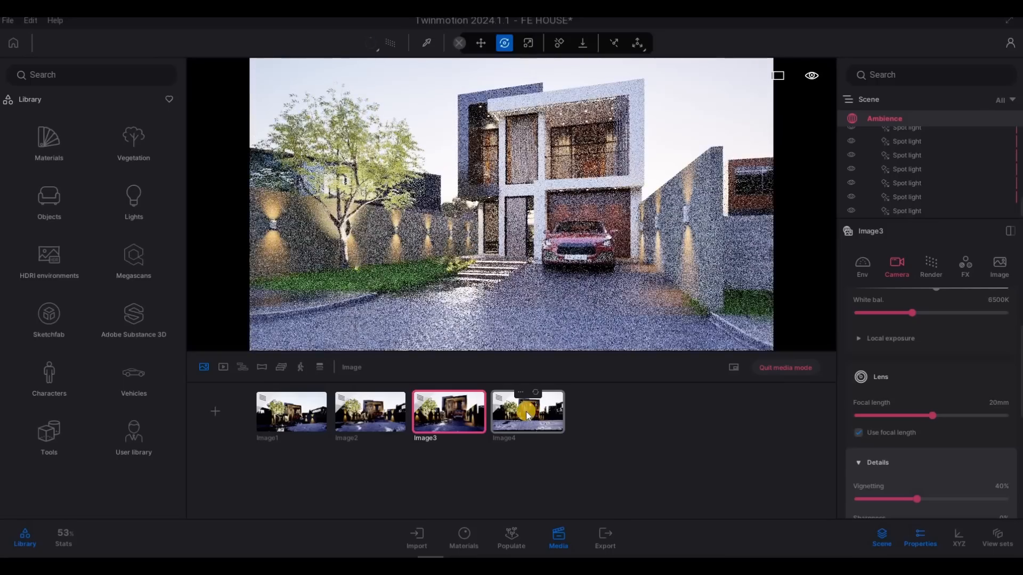
pyautogui.click(526, 416)
pyautogui.click(453, 414)
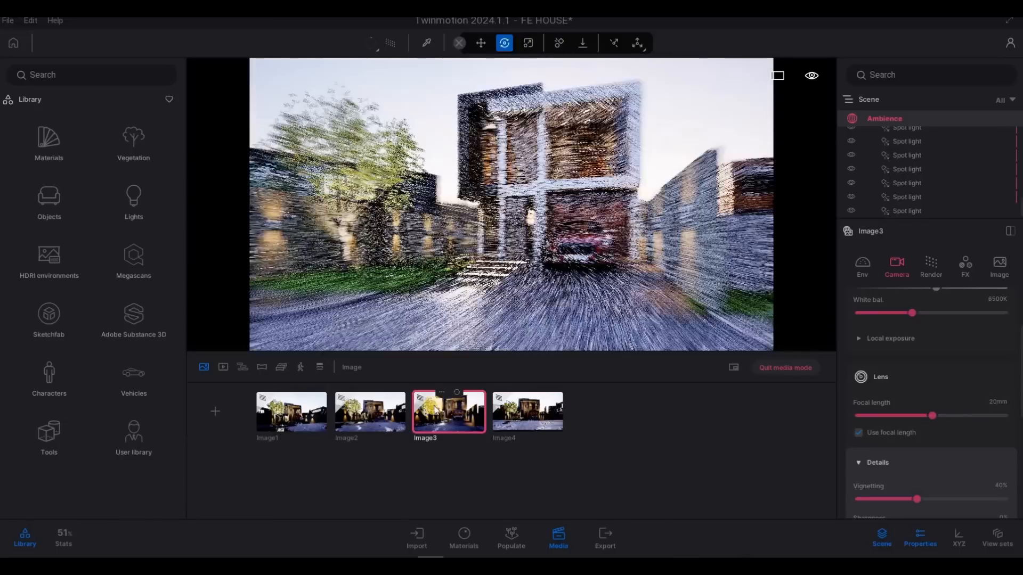
# Step: Adjust Image2's camera slightly to refine the framing of the house and refresh the image
pyautogui.click(364, 415)
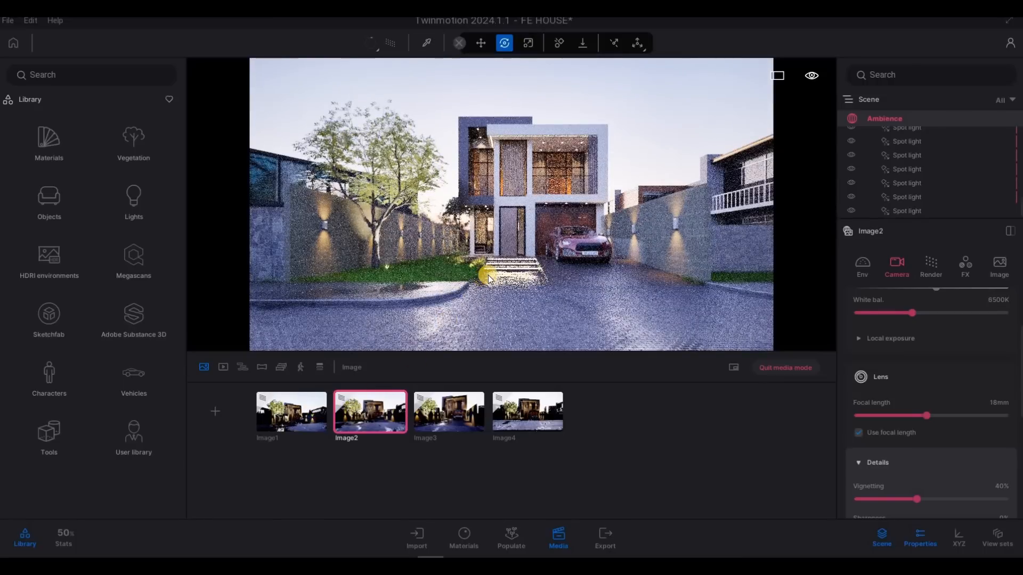
pyautogui.press('d')
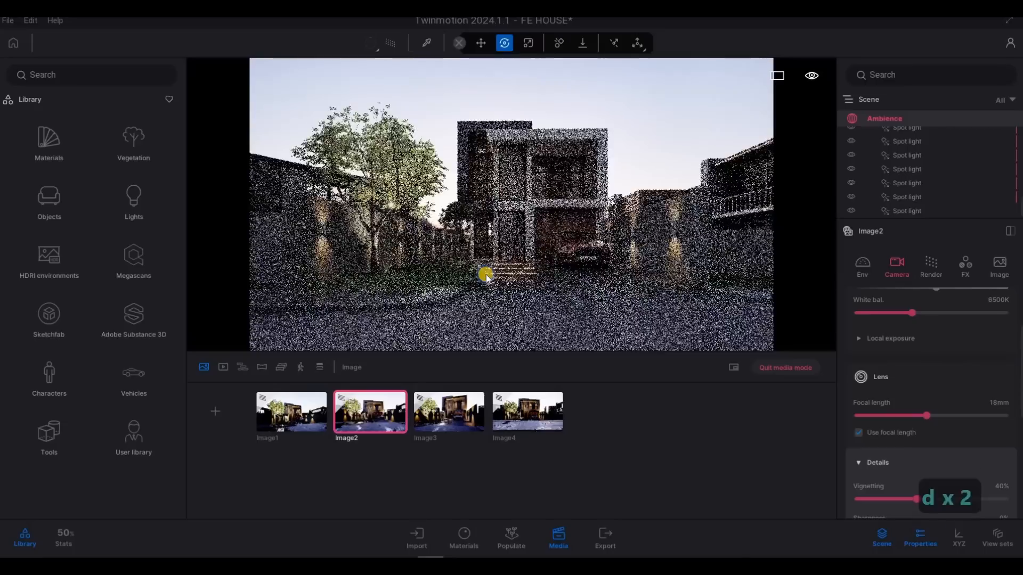
pyautogui.press('e')
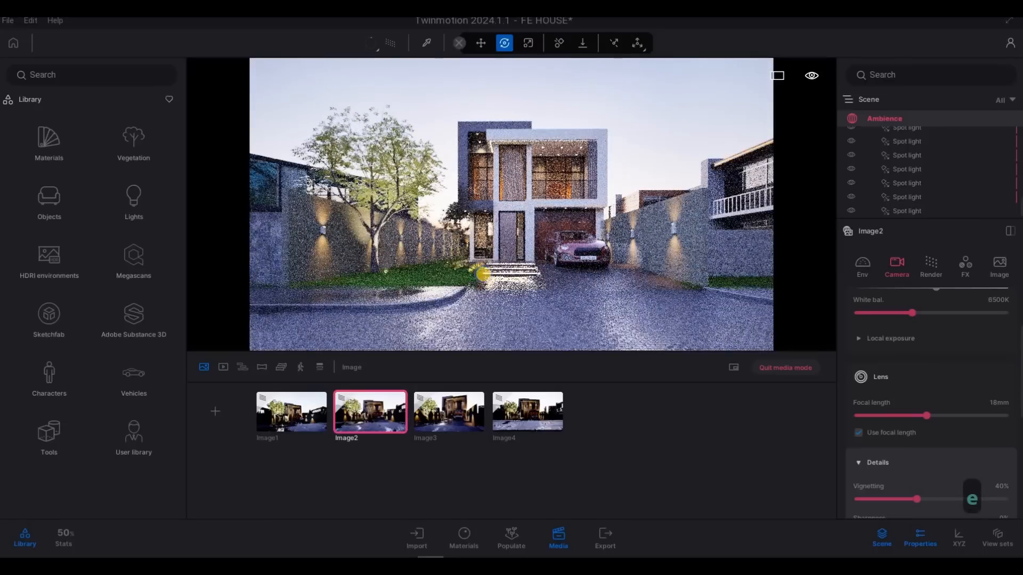
pyautogui.moveTo(483, 274); pyautogui.dragTo(495, 274, button='right')
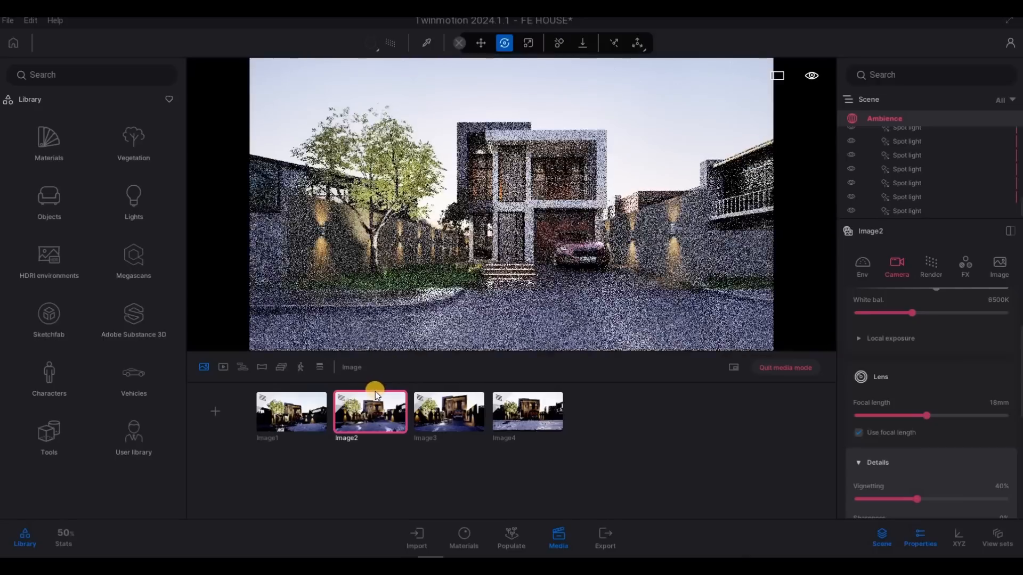
pyautogui.click(378, 398)
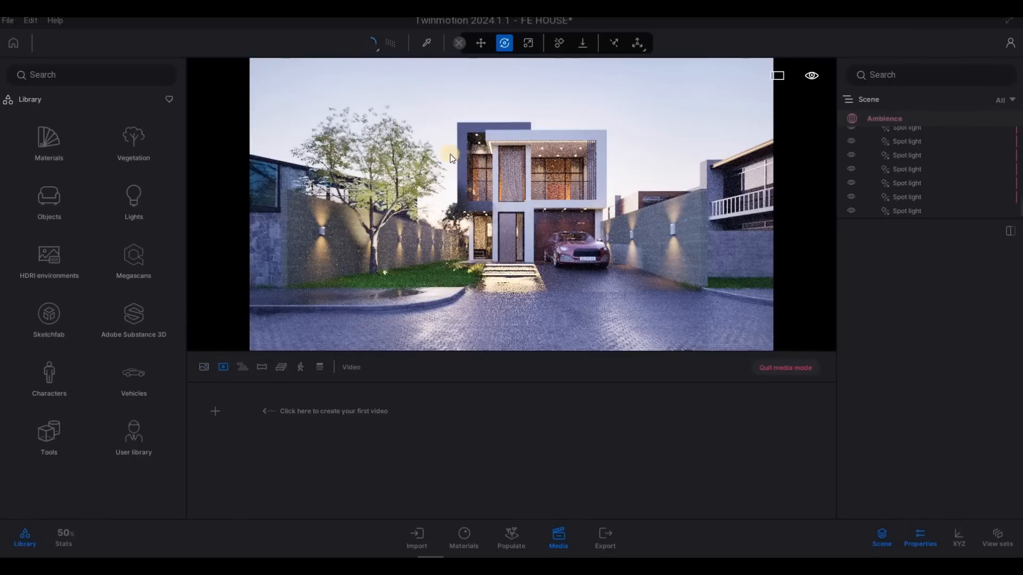
# Step: With the path tracer off, examine the house and its neighbouring plots from across the street
pyautogui.moveTo(480, 210)
pyautogui.mouseDown(button='right')
pyautogui.moveTo(520, 246)
pyautogui.moveTo(564, 265)
pyautogui.moveTo(597, 233)
pyautogui.moveTo(603, 269)
pyautogui.moveTo(600, 254)
pyautogui.moveTo(559, 256)
pyautogui.moveTo(470, 205)
pyautogui.moveTo(487, 222)
pyautogui.mouseUp(button='right')
pyautogui.press('a')
pyautogui.press('s')
pyautogui.press('a')
pyautogui.press('s')
pyautogui.press('s')
pyautogui.press('s')
pyautogui.press('s')
pyautogui.press('s')
pyautogui.press('s')
pyautogui.press('a')
pyautogui.press('q')
pyautogui.press('s')
pyautogui.press('s')
pyautogui.press('d')
pyautogui.press('s')
pyautogui.press('d')
pyautogui.press('w')
pyautogui.press('w')
pyautogui.press('w')
pyautogui.press('w')
pyautogui.press('s')
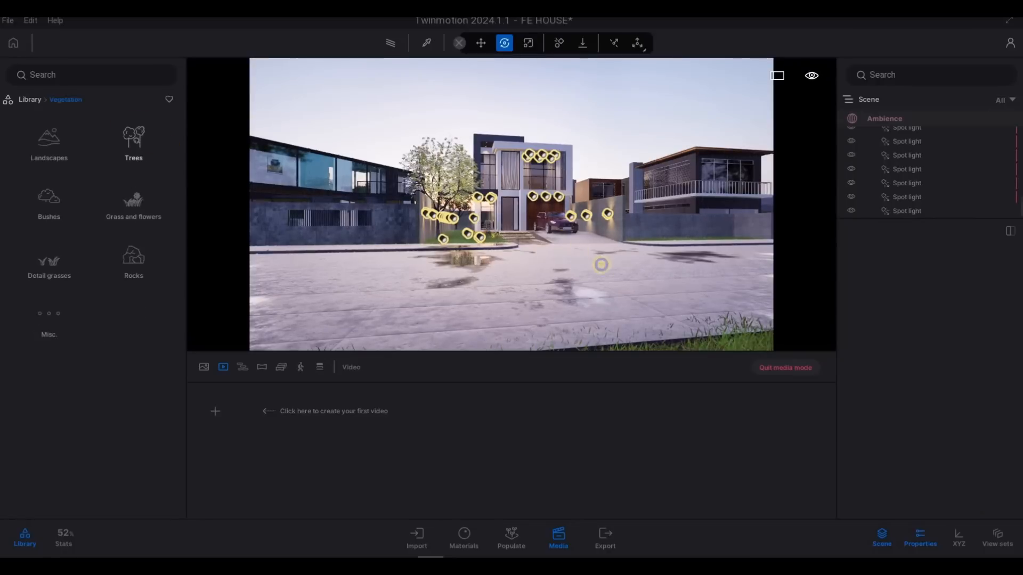
# Step: Place a Banyan tree on the roadside grass strip, in the wall corner next to the neighbouring plot's gate
pyautogui.press('d')
pyautogui.press('w')
pyautogui.press('w')
pyautogui.press('w')
pyautogui.moveTo(600, 263); pyautogui.dragTo(141, 147, button='right')
pyautogui.press('d')
pyautogui.press('q')
pyautogui.press('d')
pyautogui.press('q')
pyautogui.press('d')
pyautogui.press('e')
pyautogui.press('w')
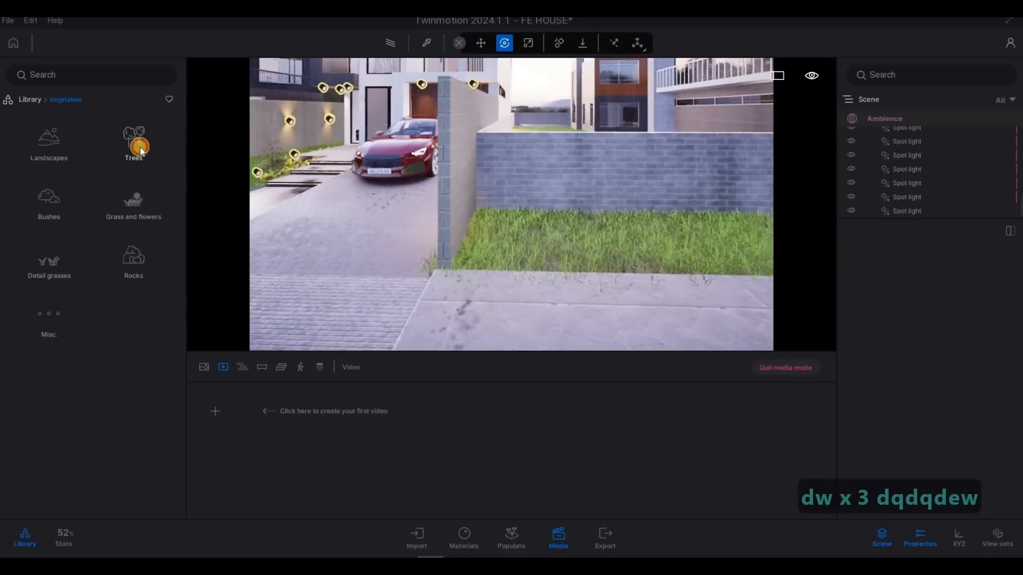
pyautogui.click(140, 148)
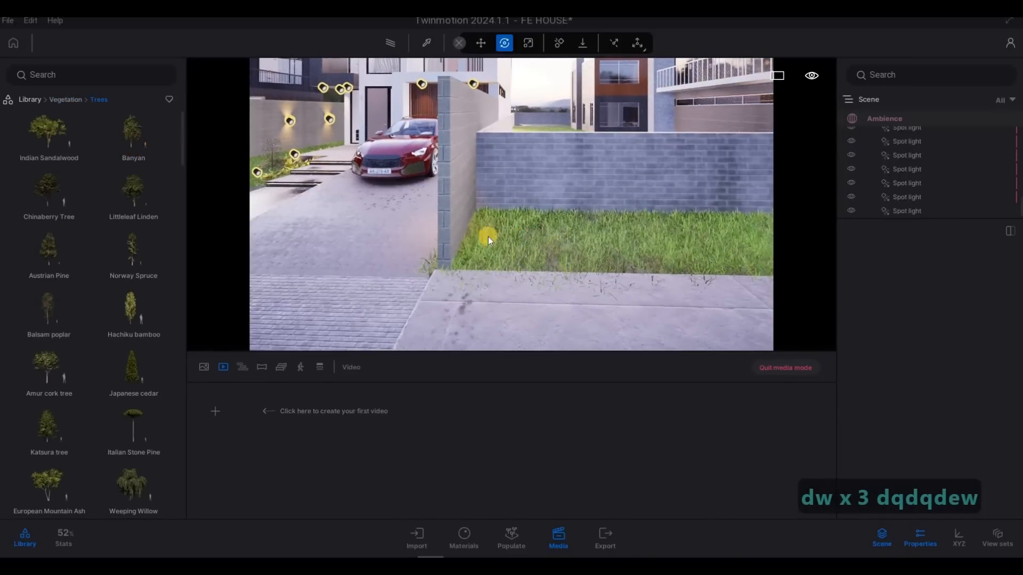
pyautogui.press('s')
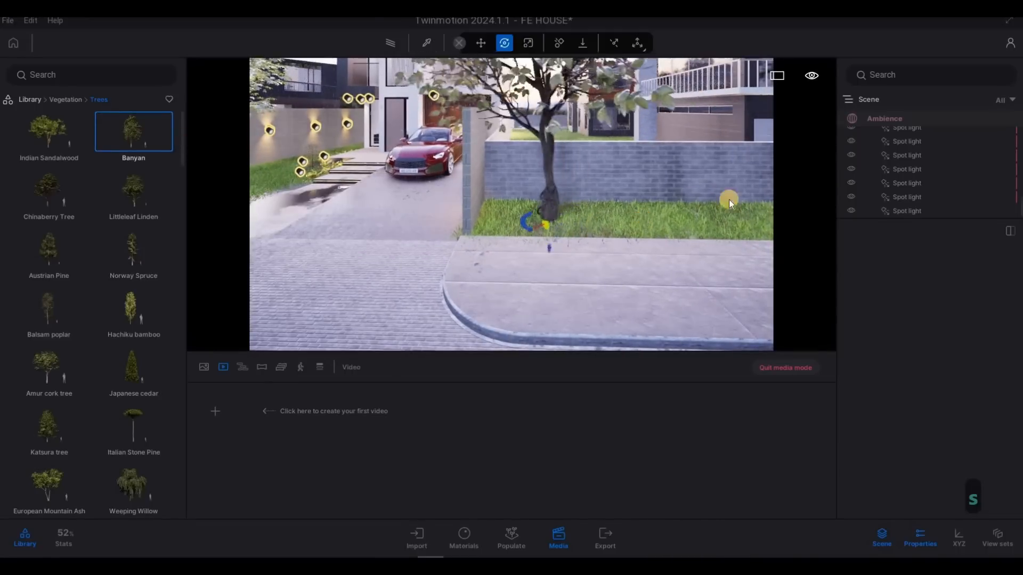
pyautogui.press('d')
pyautogui.press('d')
pyautogui.press('d')
pyautogui.press('d')
pyautogui.press('d')
pyautogui.press('d')
pyautogui.press('d')
pyautogui.press('d')
pyautogui.press('d')
pyautogui.press('d')
pyautogui.press('d')
pyautogui.press('d')
pyautogui.press('d')
pyautogui.press('d')
pyautogui.press('d')
pyautogui.press('d')
pyautogui.press('d')
pyautogui.press('d')
pyautogui.press('d')
pyautogui.press('d')
pyautogui.press('d')
pyautogui.press('d')
pyautogui.press('d')
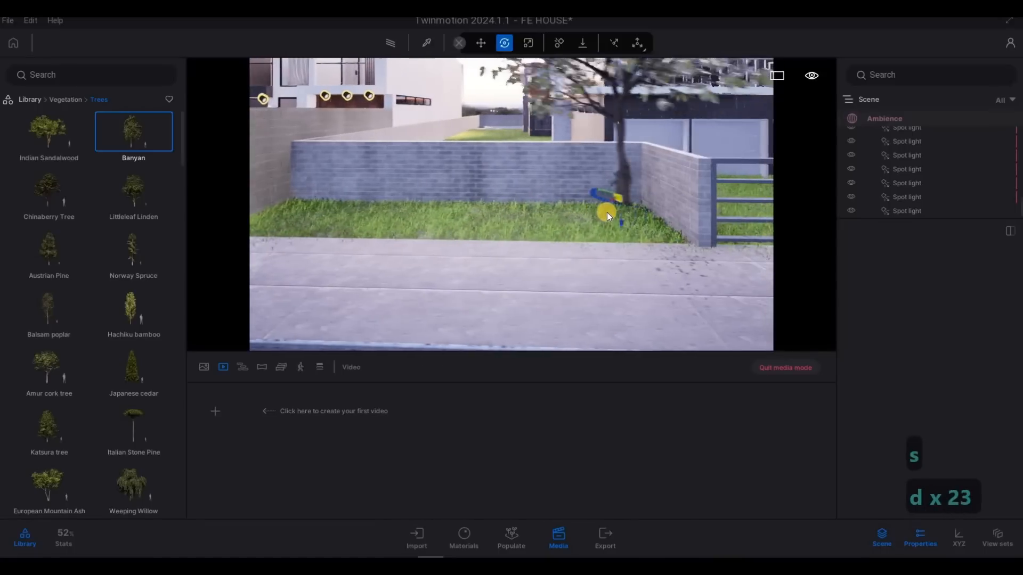
pyautogui.press('a')
pyautogui.press('a')
pyautogui.press('a')
pyautogui.press('a')
pyautogui.press('a')
pyautogui.press('a')
pyautogui.press('a')
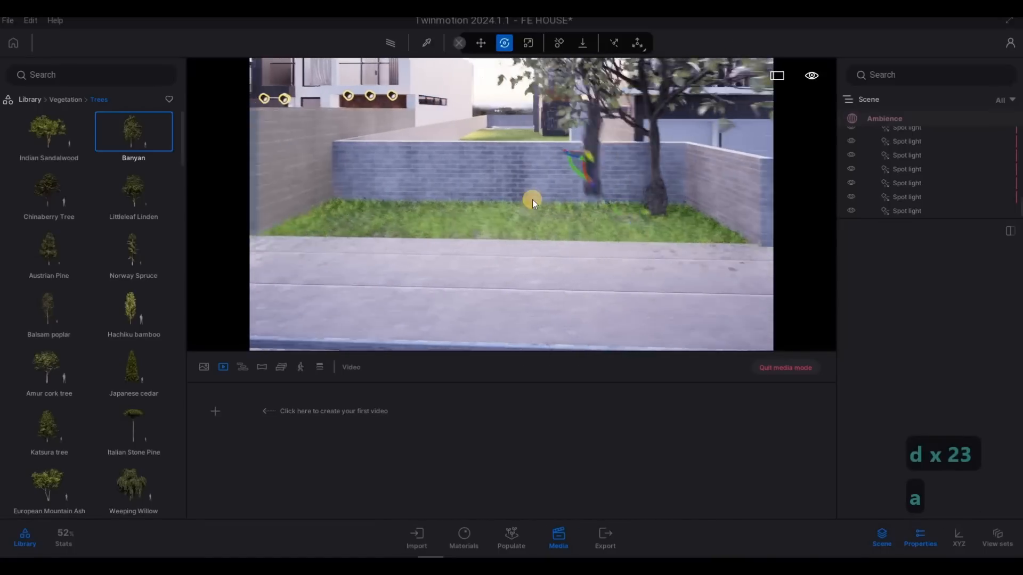
pyautogui.press('s')
pyautogui.press('Escape')
# Step: Place a Littleleaf Linden tree on the lawn between the main house and its neighbour, near the orange building
pyautogui.press('w')
pyautogui.press('w')
pyautogui.press('w')
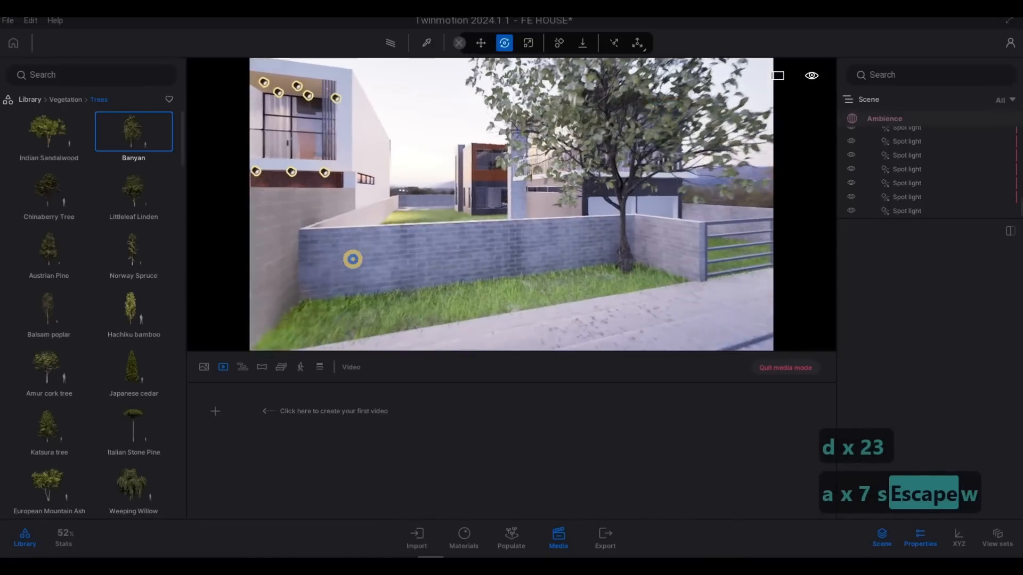
pyautogui.press('a')
pyautogui.press('q')
pyautogui.press('q')
pyautogui.click(123, 213)
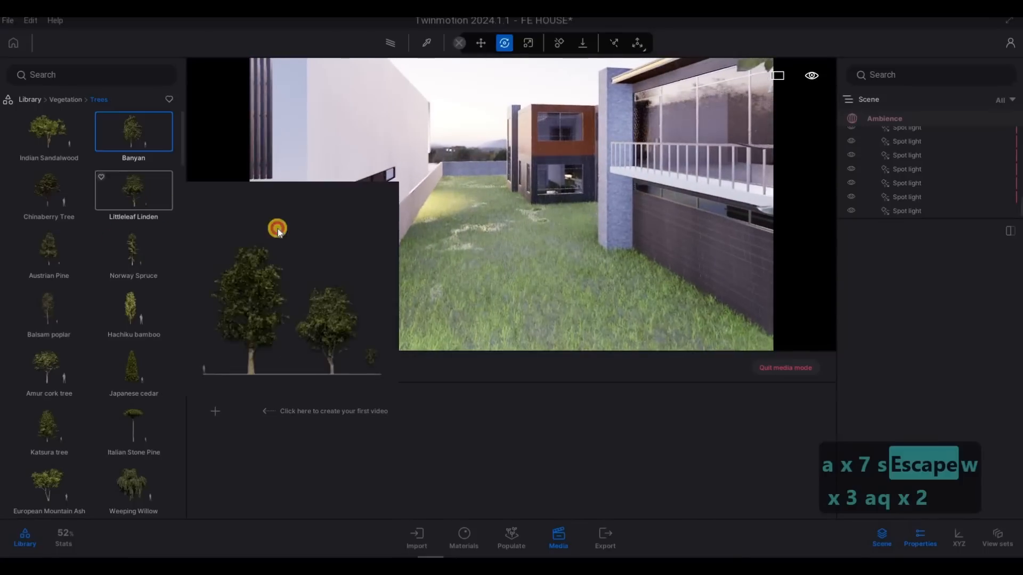
pyautogui.click(451, 233)
pyautogui.moveTo(494, 207); pyautogui.dragTo(517, 197)
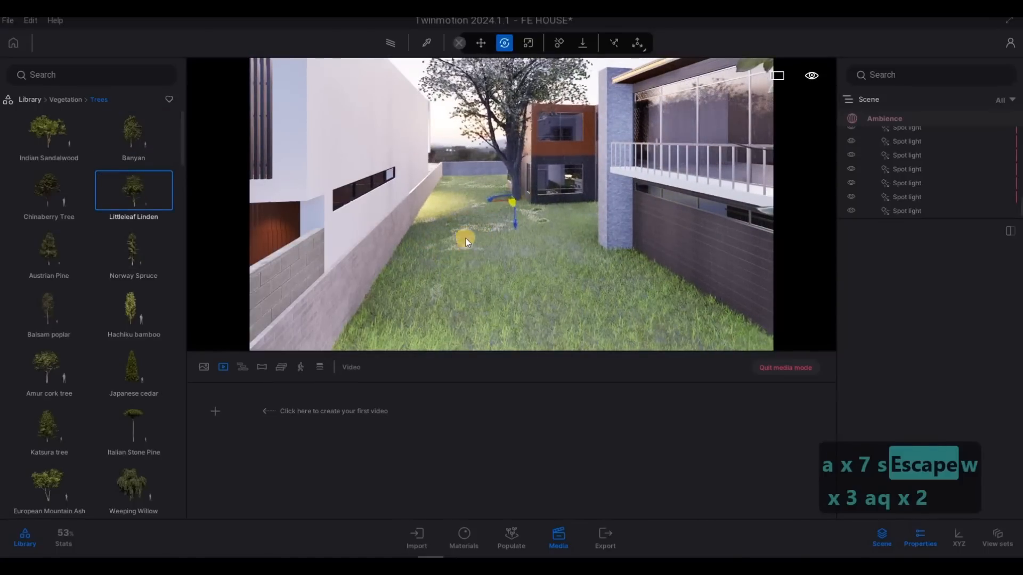
# Step: Place a second Littleleaf Linden farther back on the lawn, near the main house's side wall, and finish placing
pyautogui.press('s')
pyautogui.press('a')
pyautogui.press('e')
pyautogui.moveTo(468, 175); pyautogui.dragTo(484, 193)
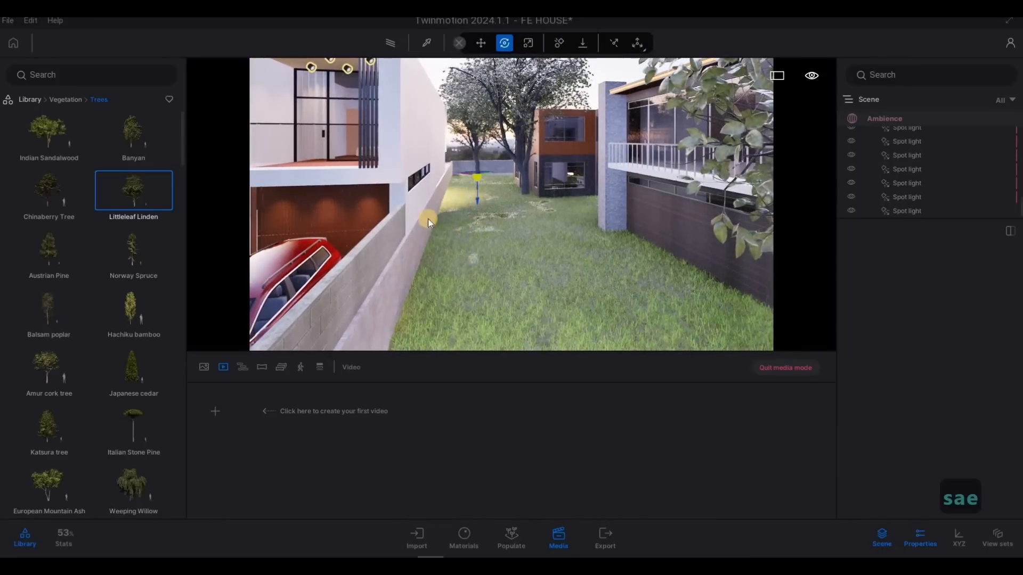
pyautogui.press('Escape')
pyautogui.press('Escape')
# Step: Place two Amur cork trees along the roadside grass strip in front of the blue brick boundary wall
pyautogui.press('s')
pyautogui.press('e')
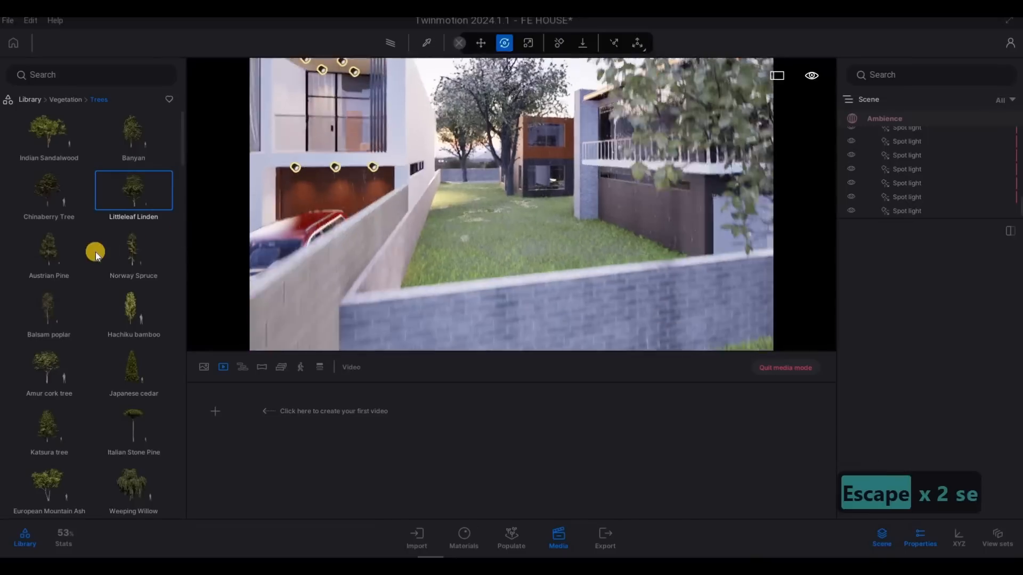
pyautogui.scroll(-2, 53, 247)
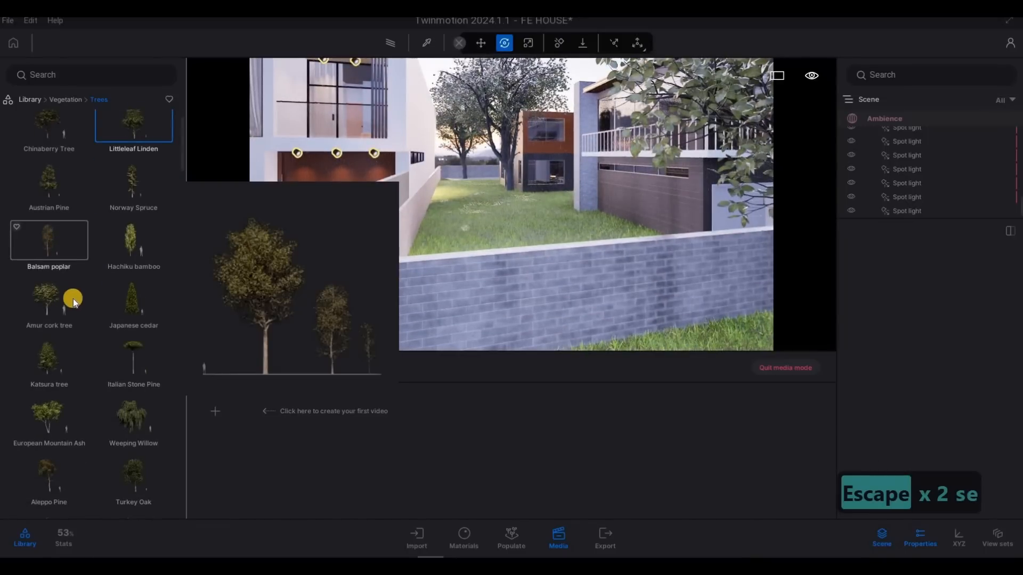
pyautogui.scroll(-2, 59, 245)
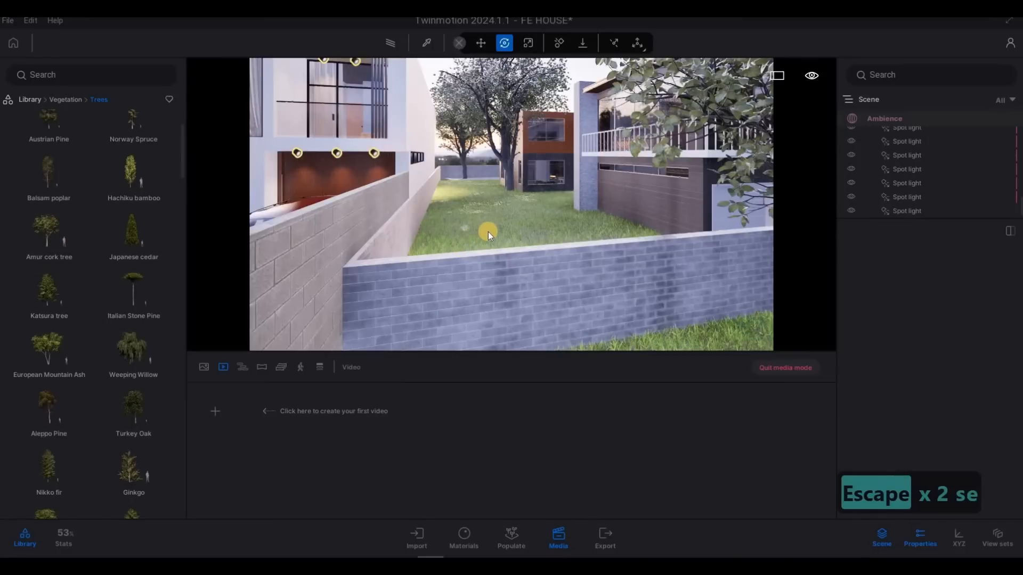
pyautogui.press('s')
pyautogui.press('d')
pyautogui.press('d')
pyautogui.press('d')
pyautogui.press('d')
pyautogui.press('d')
pyautogui.press('s')
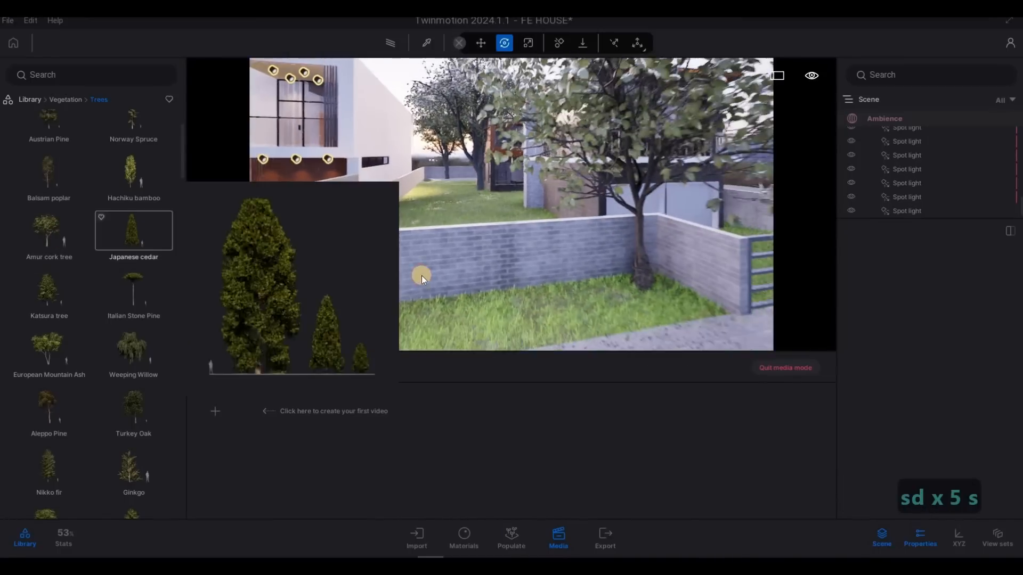
pyautogui.press('s')
pyautogui.press('a')
pyautogui.moveTo(53, 244); pyautogui.dragTo(411, 287)
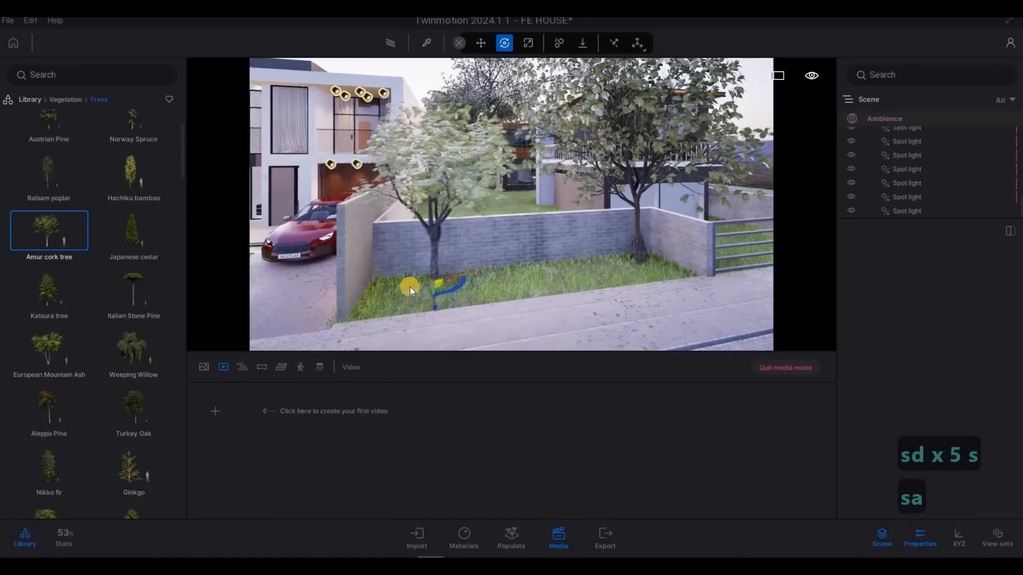
pyautogui.click(542, 276)
pyautogui.press('Escape')
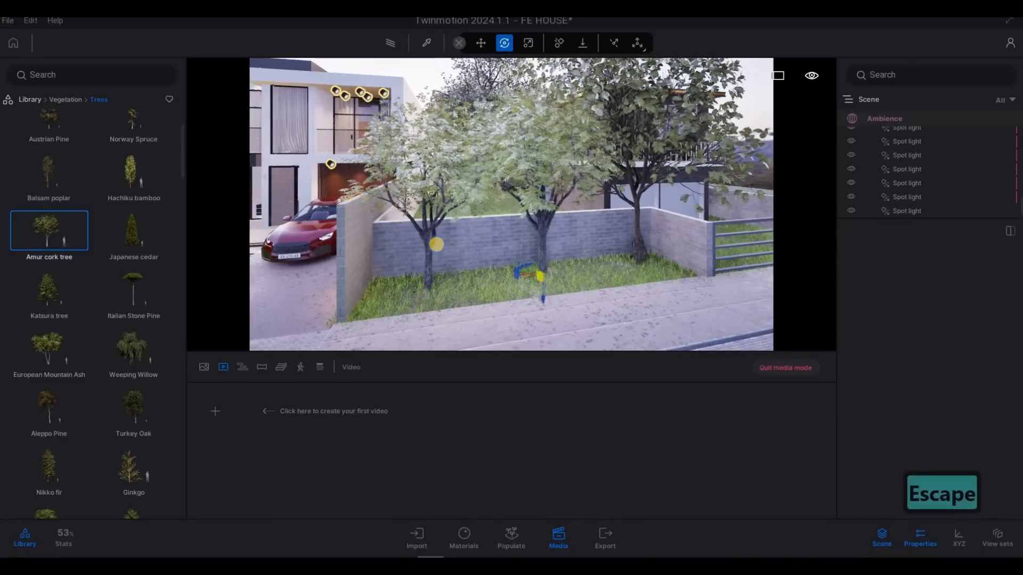
pyautogui.press('Escape')
# Step: Delete both Amur cork trees from the roadside grass strip
pyautogui.press('a')
pyautogui.press('e')
pyautogui.press('s')
pyautogui.press('d')
pyautogui.press('d')
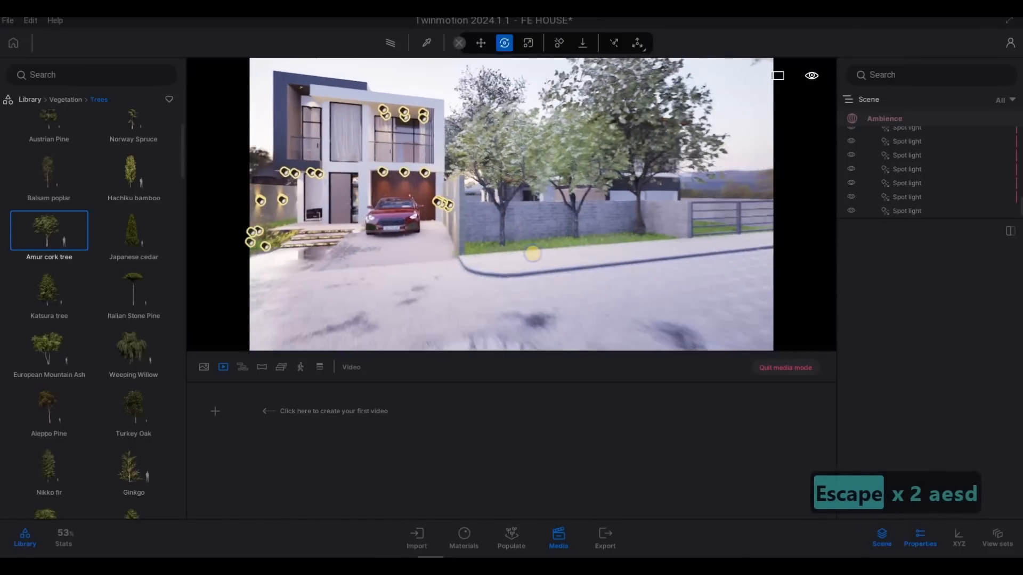
pyautogui.press('w')
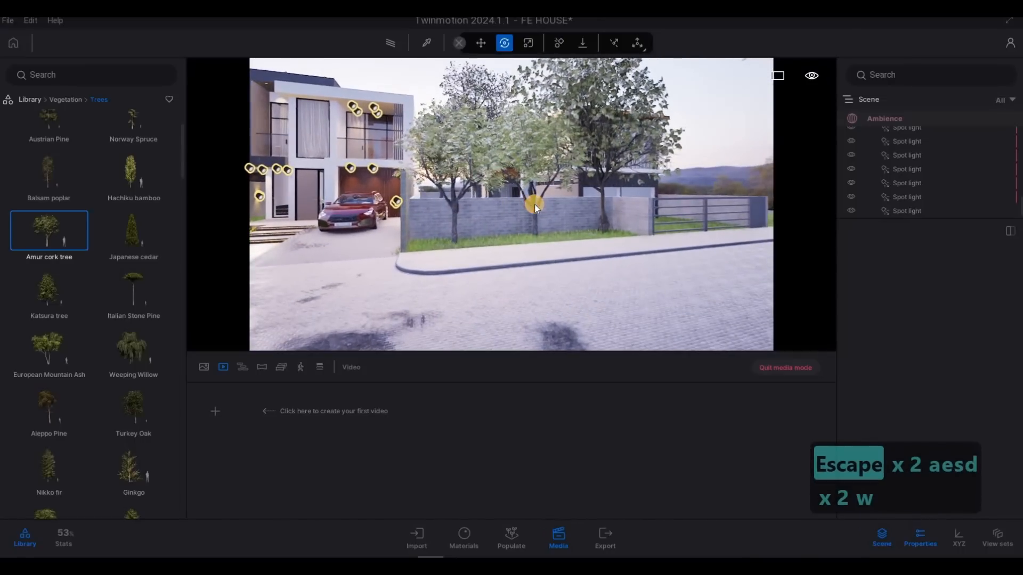
pyautogui.click(535, 203)
pyautogui.press('Escape')
pyautogui.press('Escape')
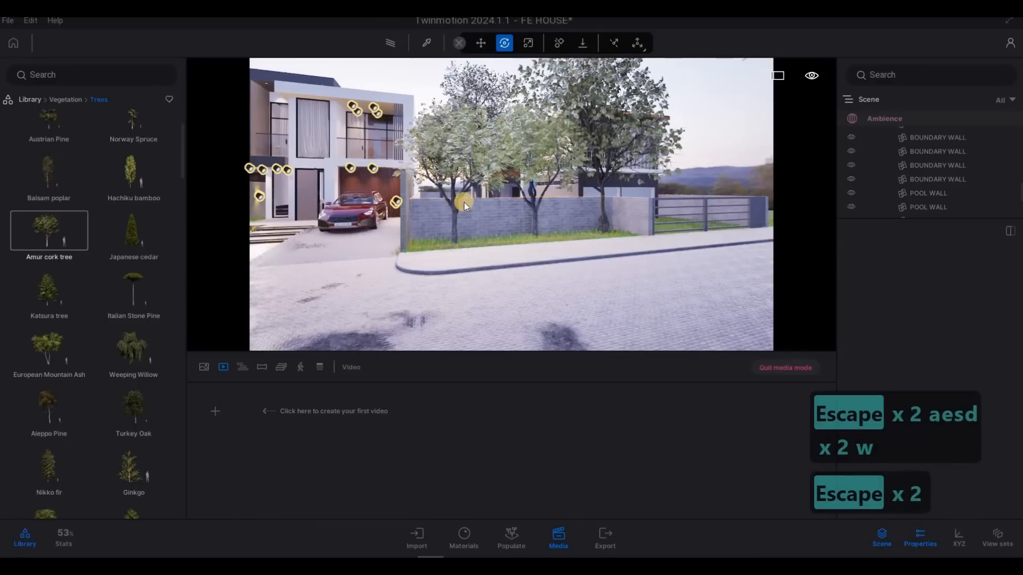
pyautogui.click(458, 210)
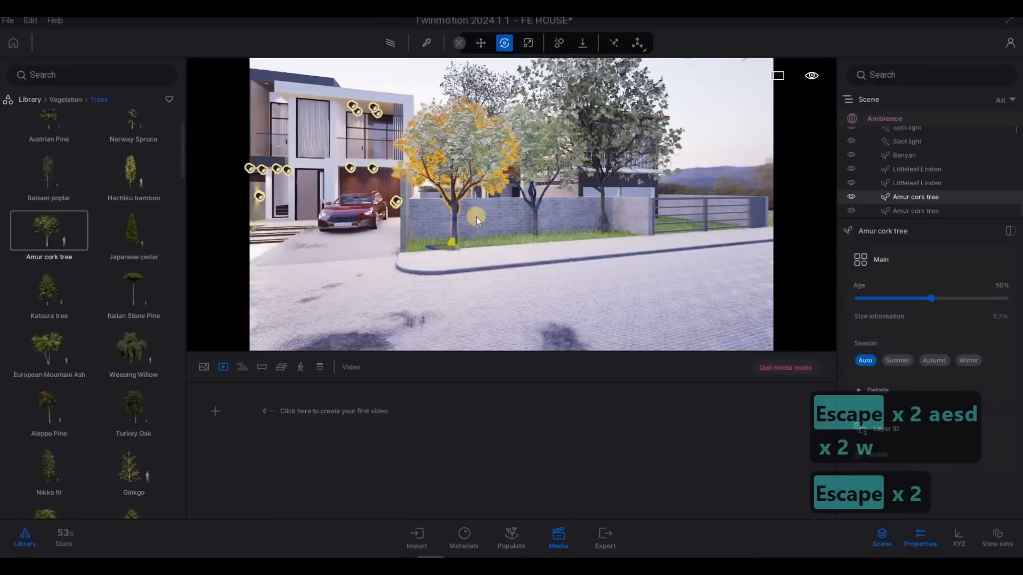
pyautogui.press('Delete')
pyautogui.click(527, 228)
pyautogui.press('Delete')
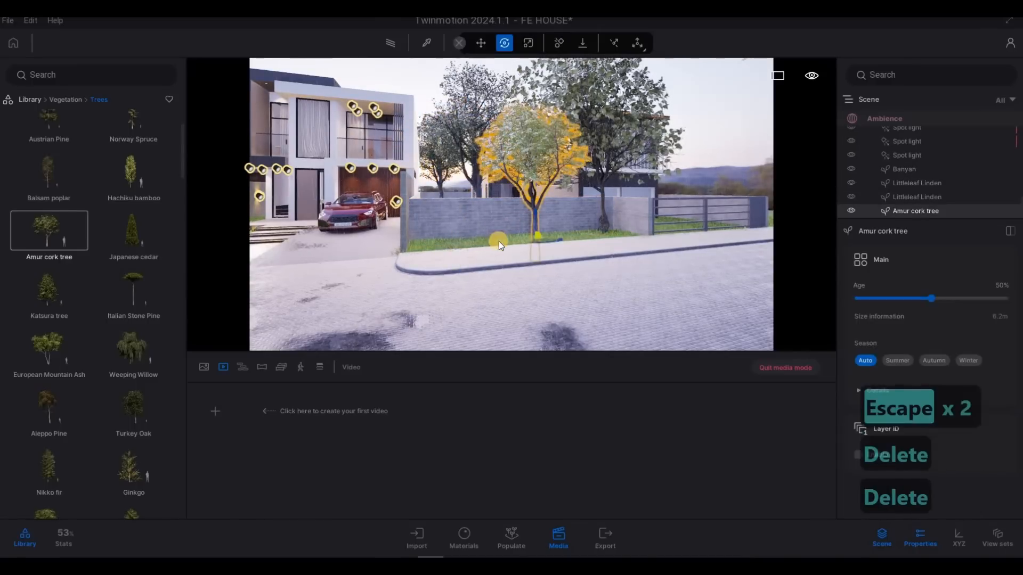
# Step: Open the Bushes category of the vegetation library and try Bush base 2 on the roadside grass strip
pyautogui.press('a')
pyautogui.press('w')
pyautogui.press('d')
pyautogui.press('w')
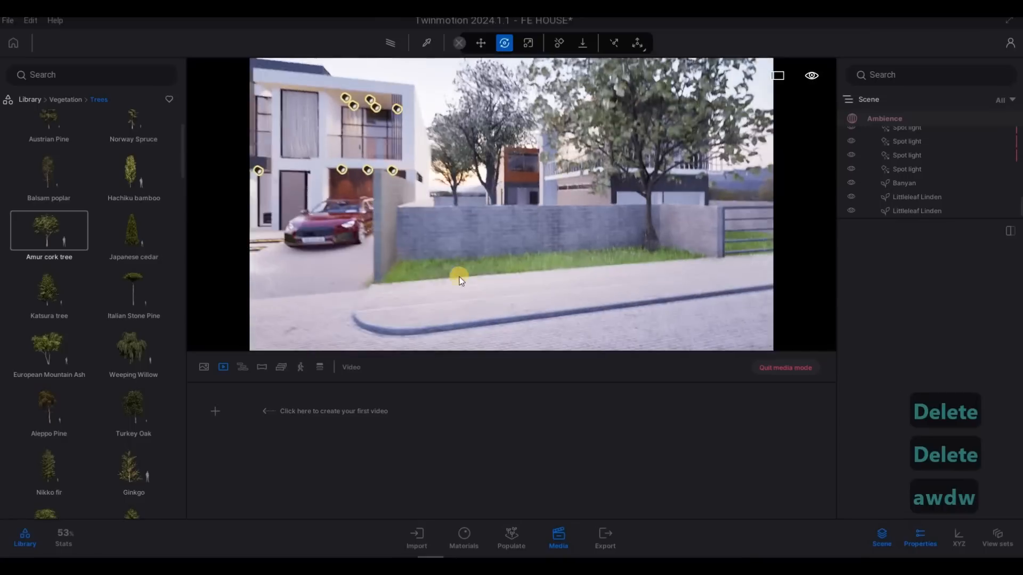
pyautogui.press('d')
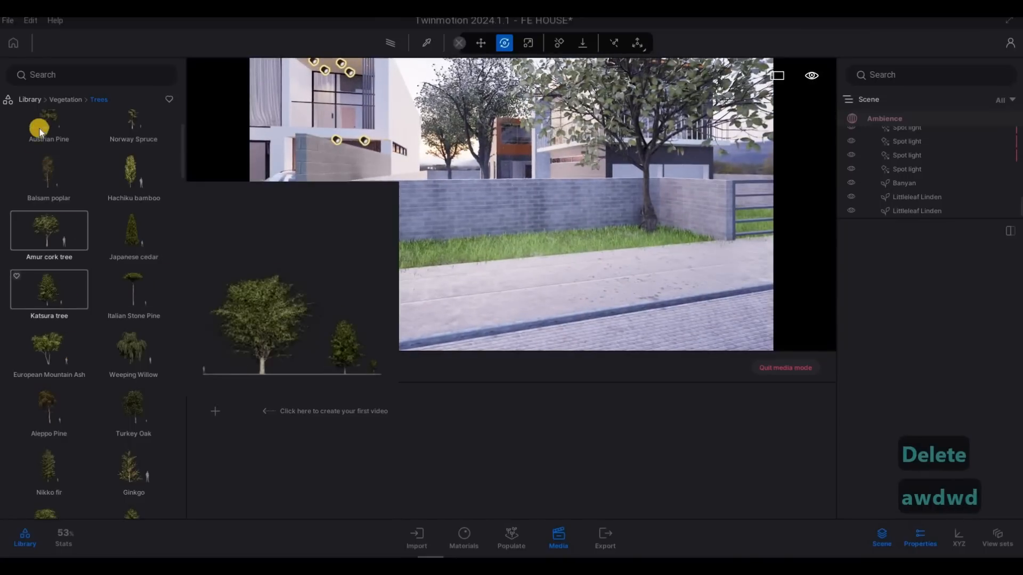
pyautogui.rightClick(89, 164)
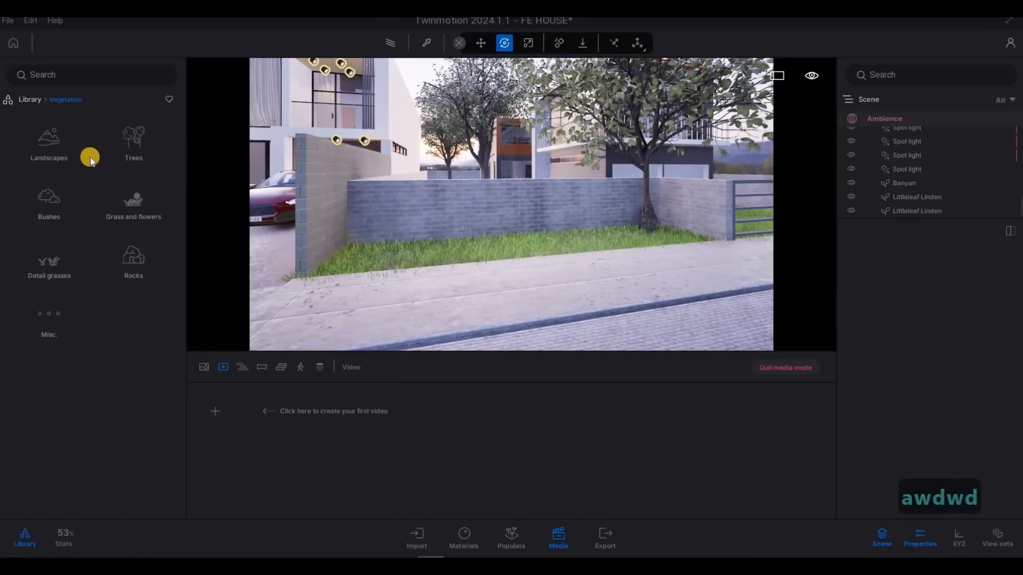
pyautogui.click(110, 232)
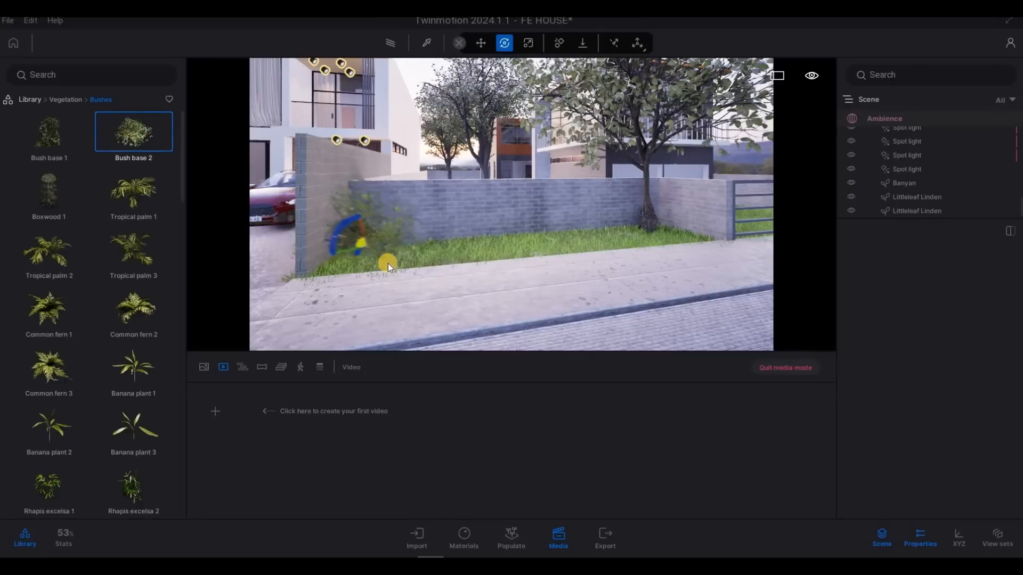
pyautogui.moveTo(404, 270); pyautogui.dragTo(127, 355)
pyautogui.scroll(-1, 59, 337)
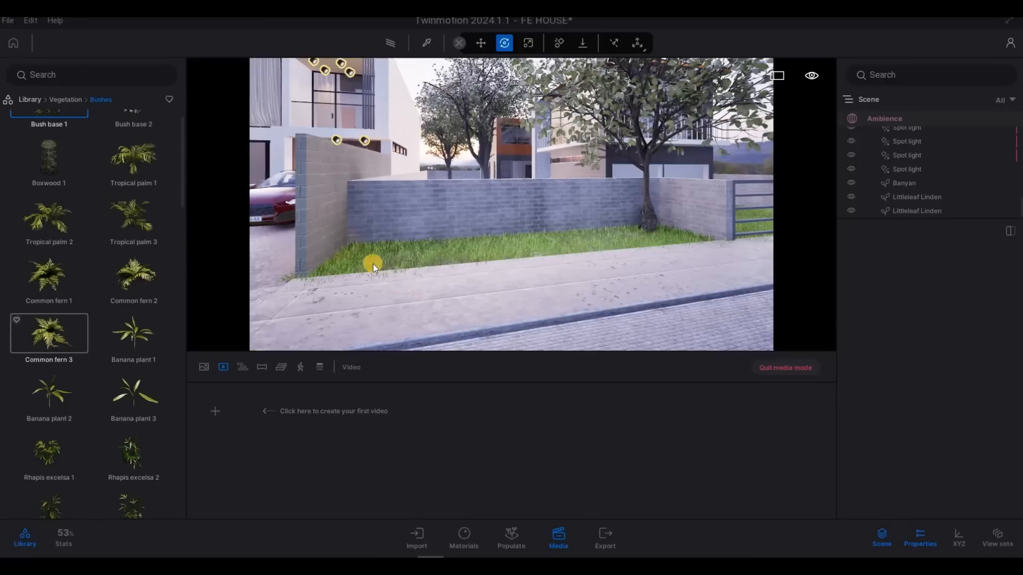
# Step: Place six Common fern 3 plants in a row along the grass strip, from the driveway wall to the Banyan tree, and finish placing
pyautogui.moveTo(373, 263); pyautogui.dragTo(380, 265)
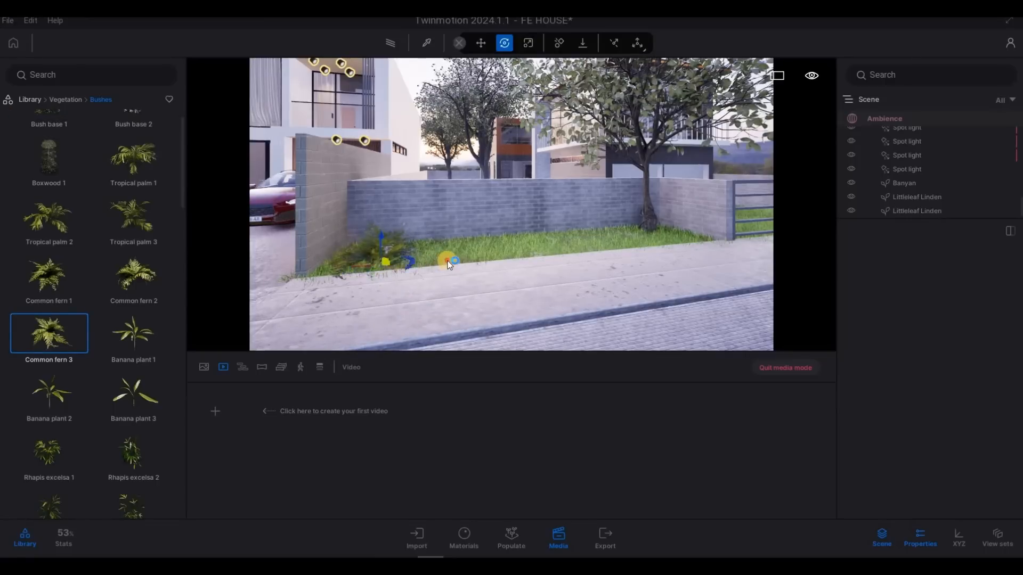
pyautogui.moveTo(454, 269); pyautogui.dragTo(508, 254)
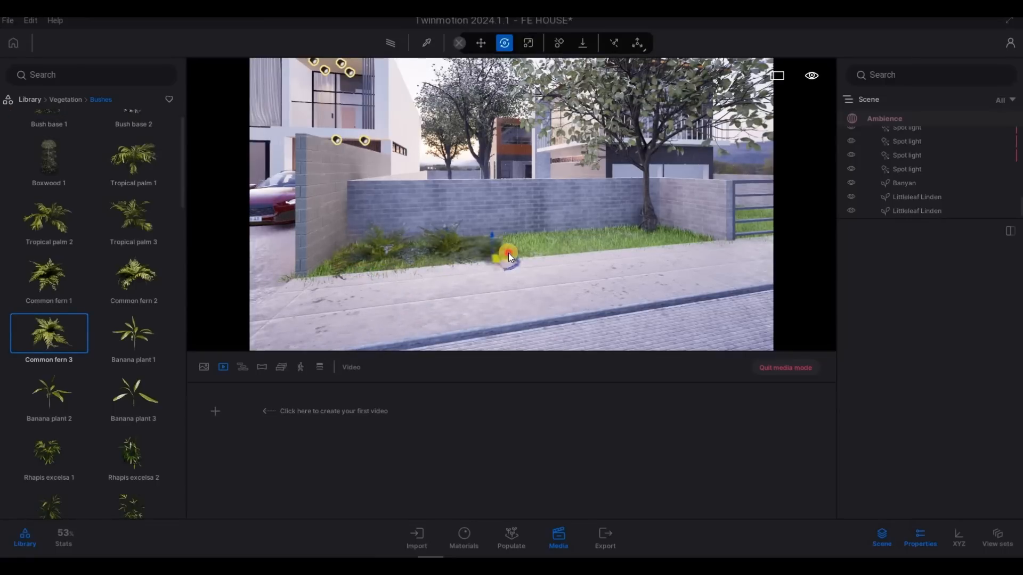
pyautogui.click(563, 247)
pyautogui.click(627, 242)
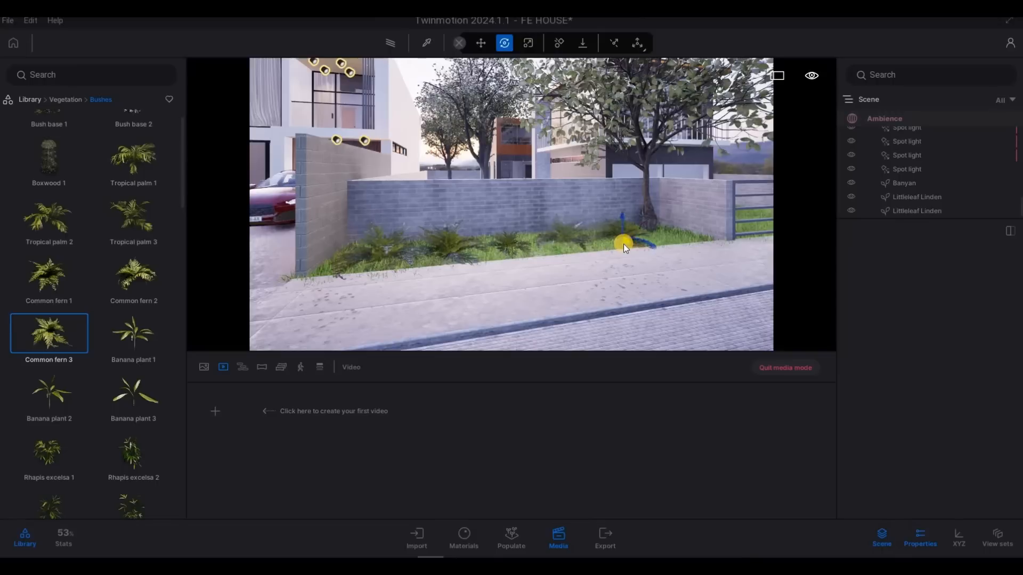
pyautogui.moveTo(612, 254); pyautogui.dragTo(660, 241)
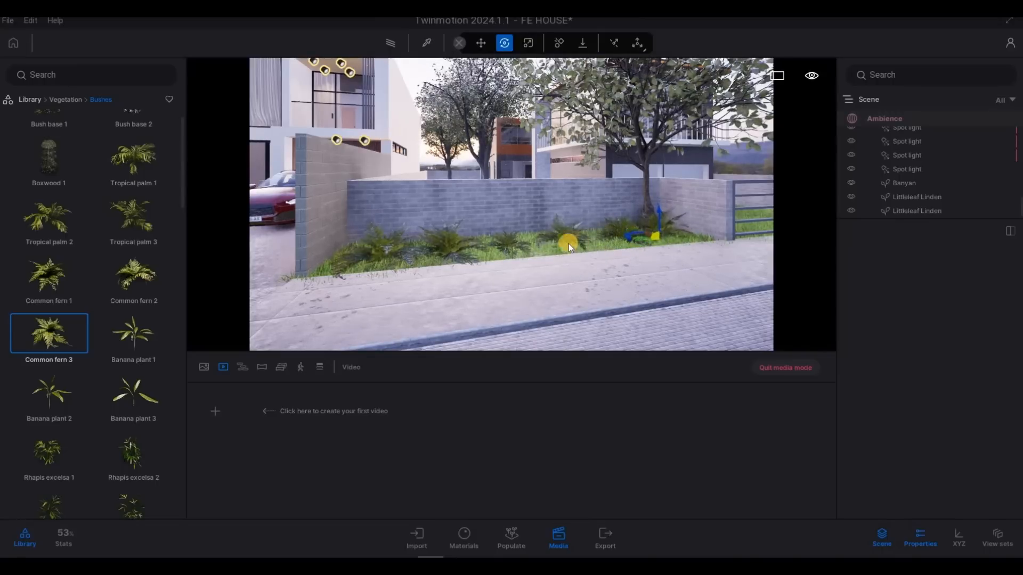
pyautogui.press('Escape')
pyautogui.press('Escape')
pyautogui.press('Escape')
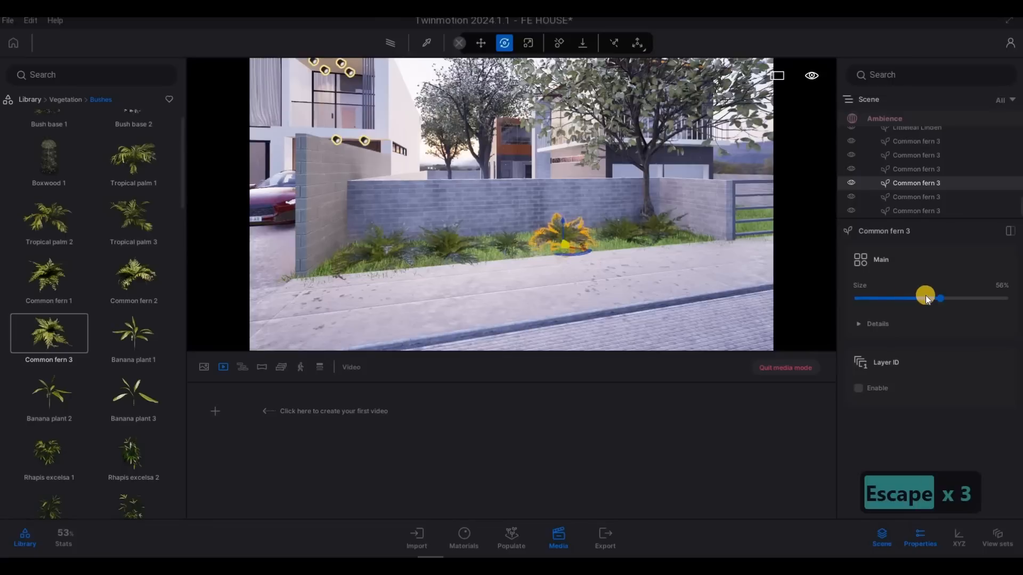
# Step: Increase the size of the third Common fern 3 plant from the driveway wall
pyautogui.press('Escape')
pyautogui.click(513, 244)
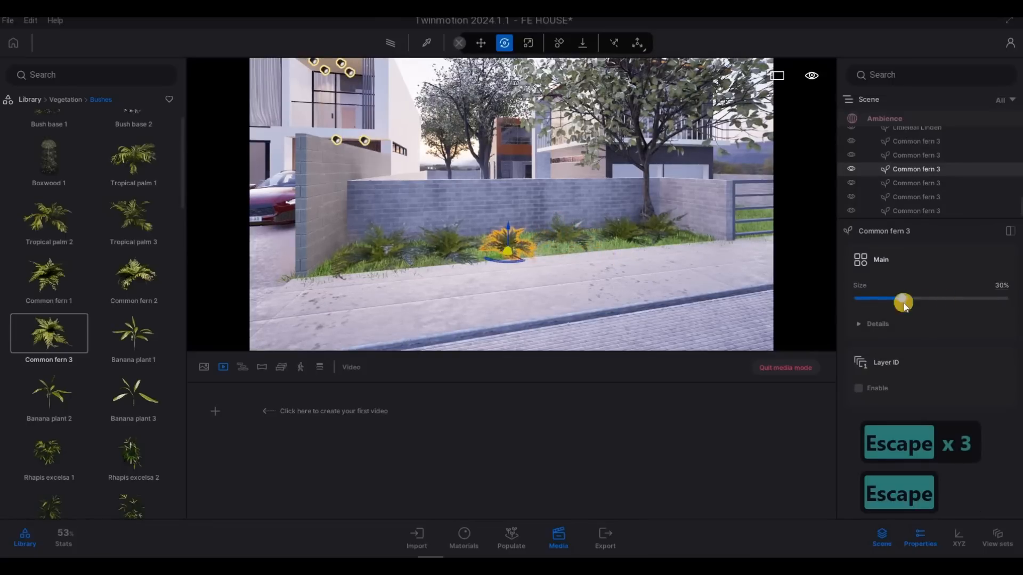
pyautogui.moveTo(904, 304); pyautogui.dragTo(942, 299)
pyautogui.press('Escape')
# Step: Create the first video with a starting keyframe showing the house and both neighbours from the grass across the street
pyautogui.press('a')
pyautogui.press('s')
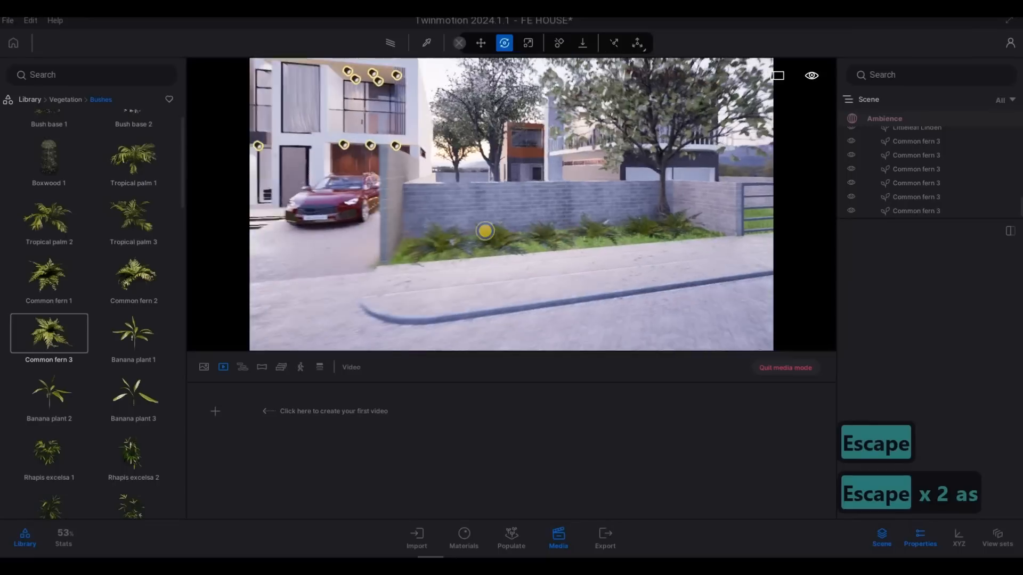
pyautogui.press('s')
pyautogui.press('s')
pyautogui.press('s')
pyautogui.press('s')
pyautogui.press('s')
pyautogui.press('s')
pyautogui.press('d')
pyautogui.press('a')
pyautogui.press('a')
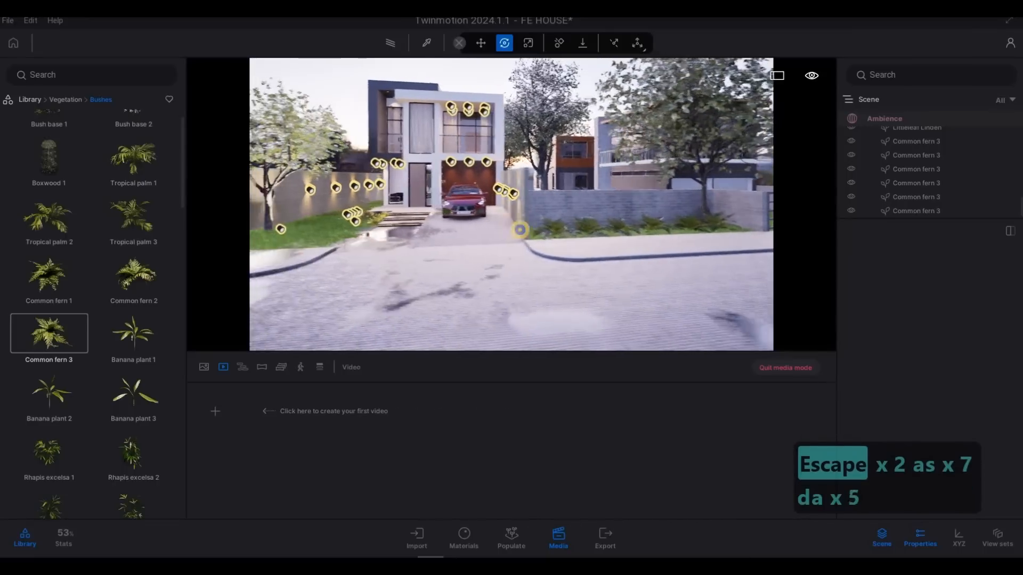
pyautogui.press('Escape')
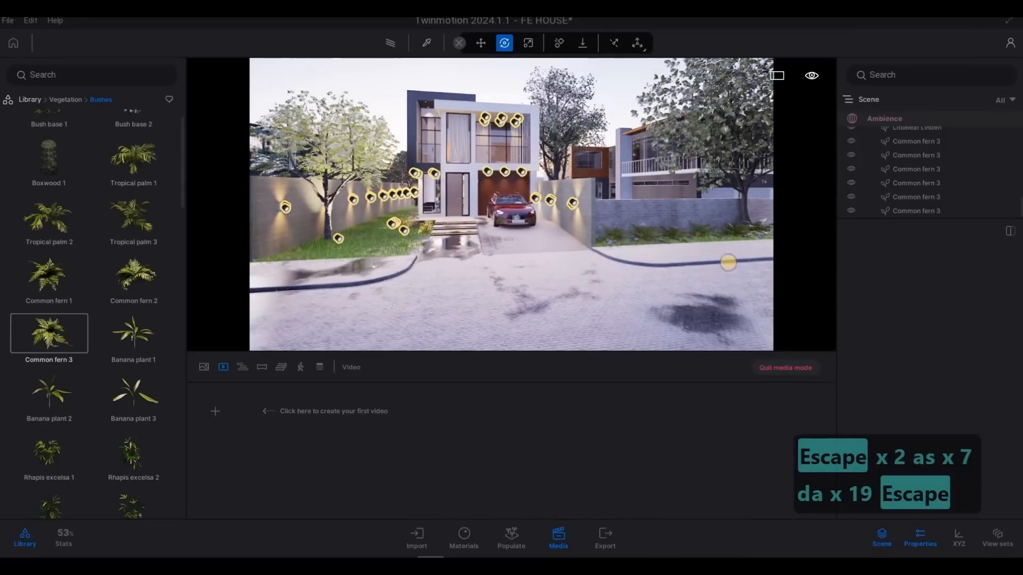
pyautogui.press('e')
pyautogui.press('s')
pyautogui.moveTo(745, 263); pyautogui.dragTo(247, 321, button='right')
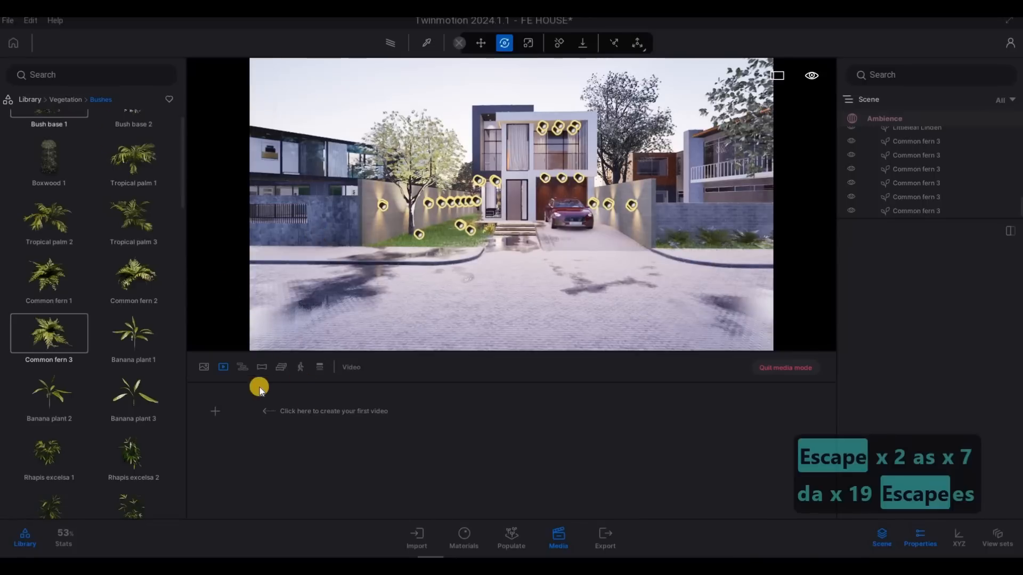
pyautogui.press('a')
pyautogui.press('s')
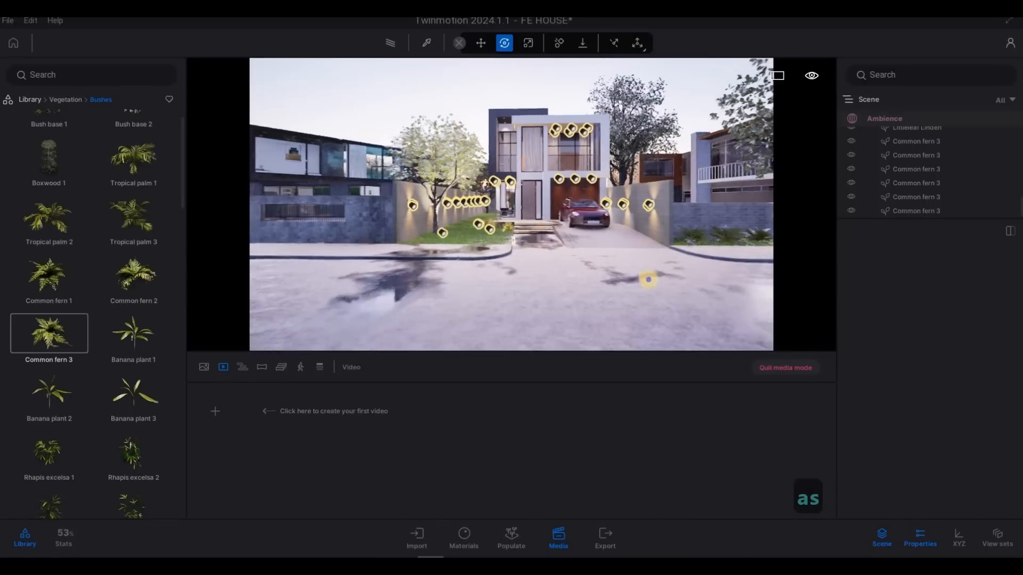
pyautogui.press('a')
pyautogui.moveTo(648, 276); pyautogui.dragTo(631, 268, button='right')
pyautogui.press('s')
pyautogui.press('s')
pyautogui.press('e')
pyautogui.press('s')
pyautogui.press('e')
pyautogui.press('s')
pyautogui.press('w')
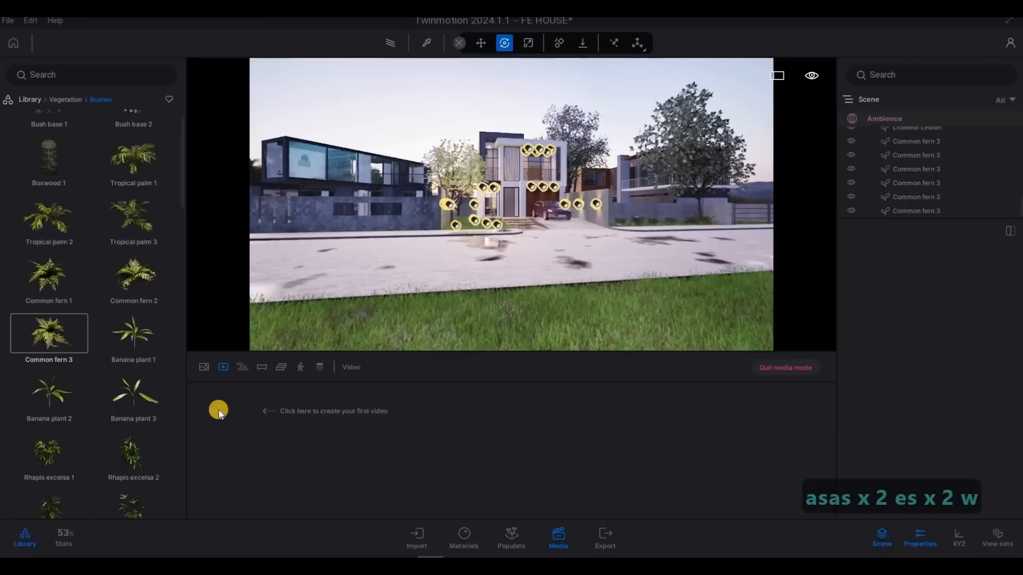
pyautogui.click(216, 411)
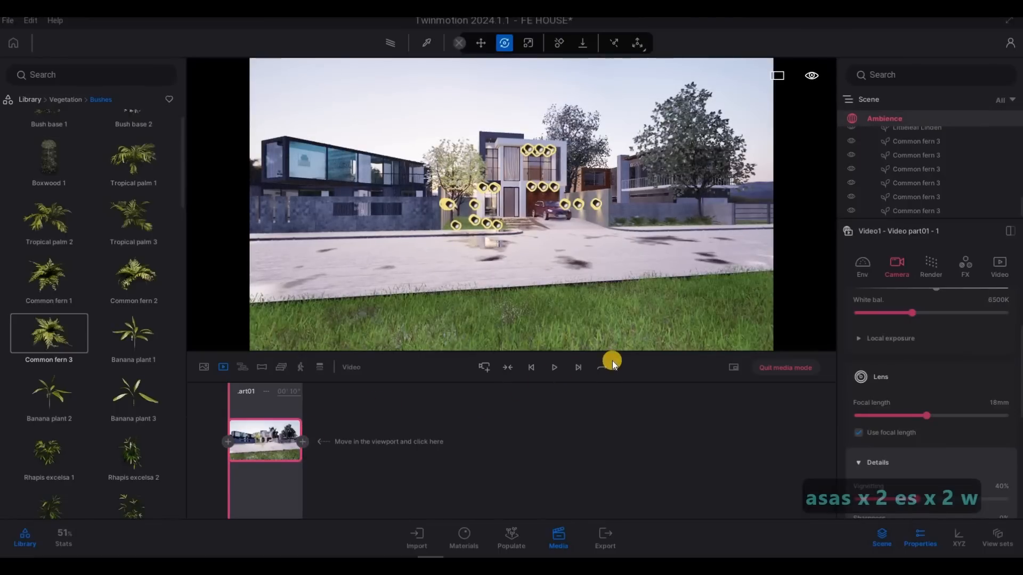
# Step: Add a second keyframe to the first video part closer to the house front, and set the part's duration to 7 seconds
pyautogui.press('w')
pyautogui.press('w')
pyautogui.press('w')
pyautogui.press('w')
pyautogui.press('w')
pyautogui.press('w')
pyautogui.press('w')
pyautogui.press('w')
pyautogui.press('w')
pyautogui.press('w')
pyautogui.press('w')
pyautogui.press('w')
pyautogui.press('w')
pyautogui.press('w')
pyautogui.press('w')
pyautogui.press('w')
pyautogui.press('w')
pyautogui.press('w')
pyautogui.press('w')
pyautogui.press('w')
pyautogui.press('w')
pyautogui.press('w')
pyautogui.press('w')
pyautogui.press('w')
pyautogui.press('w')
pyautogui.press('w')
pyautogui.press('w')
pyautogui.press('w')
pyautogui.press('w')
pyautogui.press('w')
pyautogui.press('w')
pyautogui.press('w')
pyautogui.press('w')
pyautogui.press('w')
pyautogui.press('w')
pyautogui.press('w')
pyautogui.press('w')
pyautogui.press('w')
pyautogui.press('w')
pyautogui.press('w')
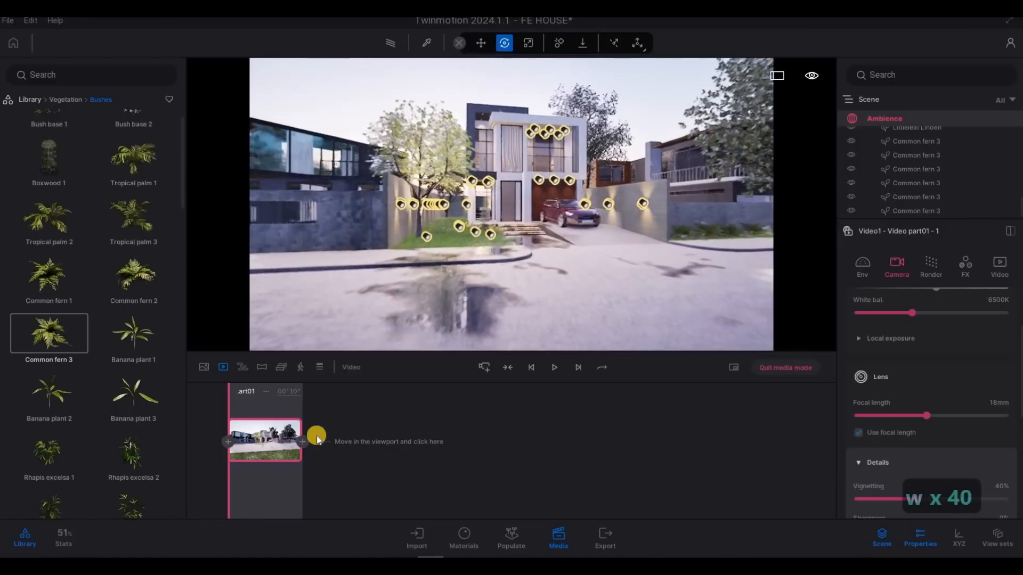
pyautogui.click(303, 442)
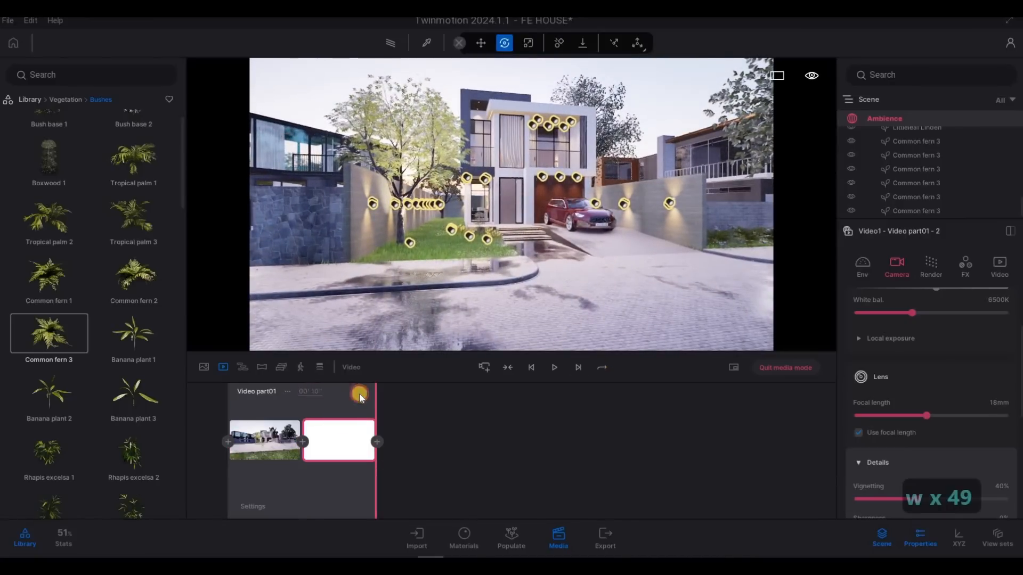
pyautogui.write('7')
pyautogui.press('Return')
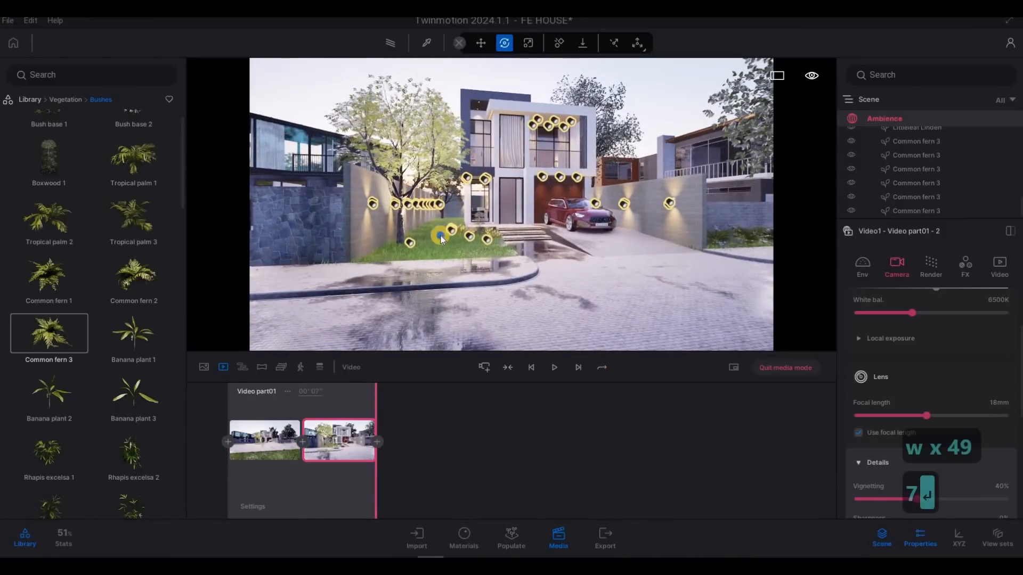
# Step: Start a second video part with a keyframe from the street showing the neighbour's blue stone wall beside the house
pyautogui.press('d')
pyautogui.press('w')
pyautogui.press('a')
pyautogui.press('s')
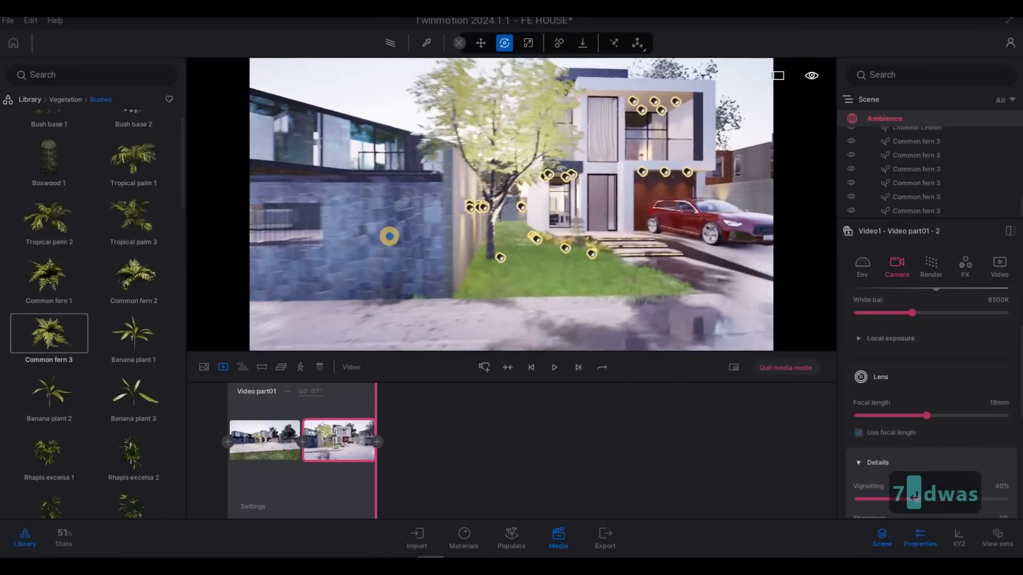
pyautogui.press('a')
pyautogui.press('d')
pyautogui.press('a')
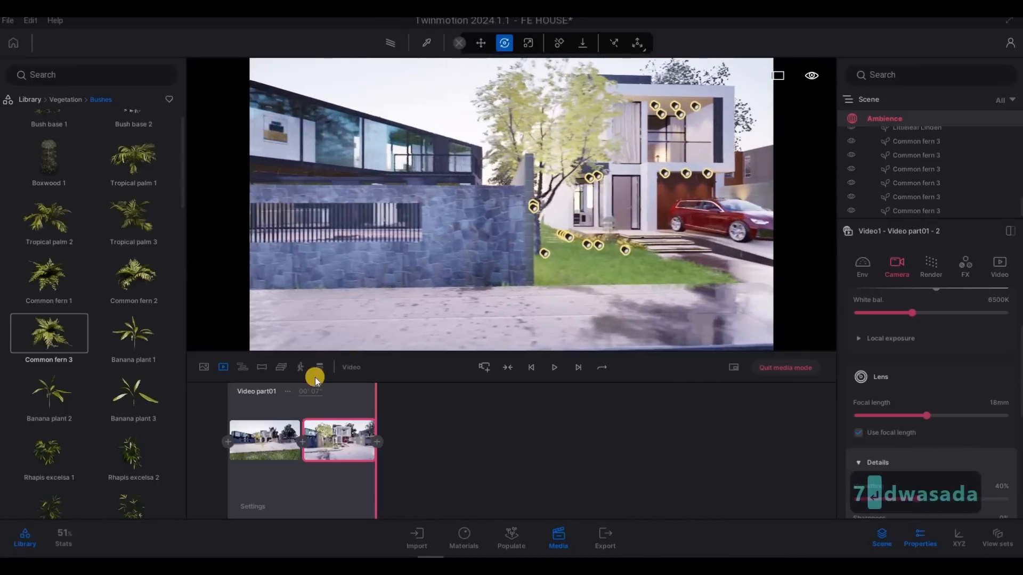
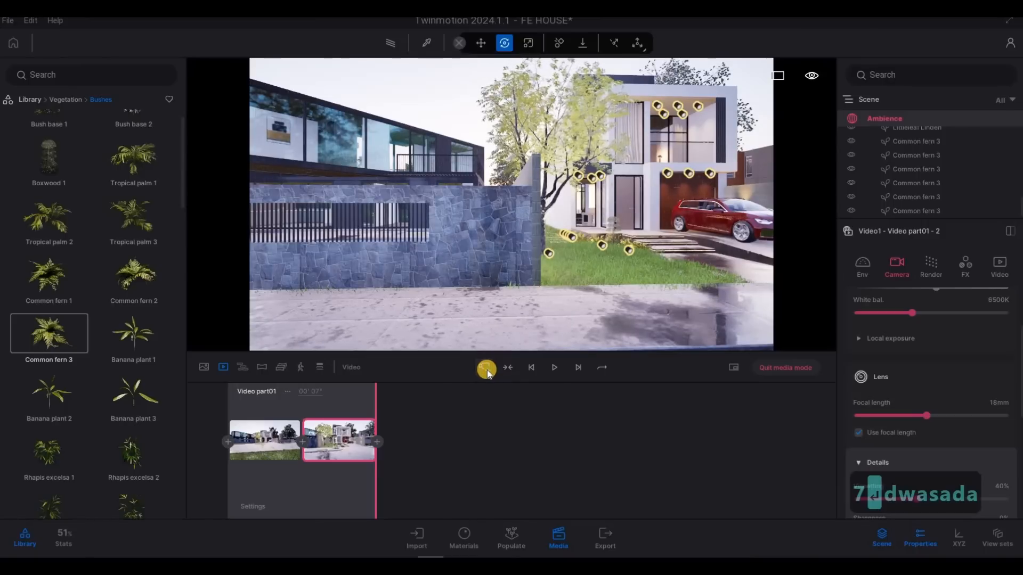
pyautogui.click(486, 368)
# Step: Add a second keyframe to the second video part, tracking along the street to the fern-lined wall, and set the part's duration to 6 seconds
pyautogui.press('d')
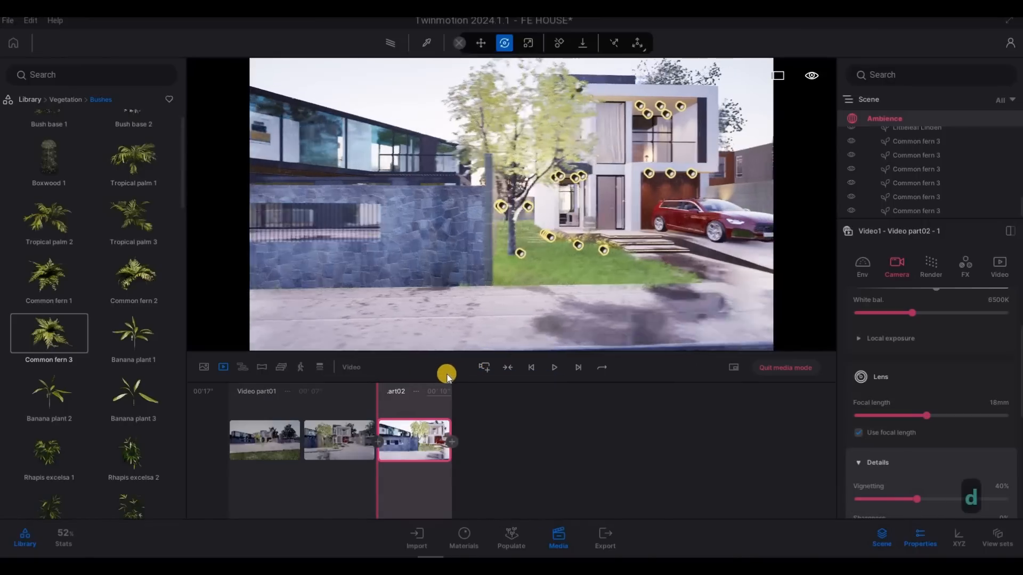
pyautogui.press('d')
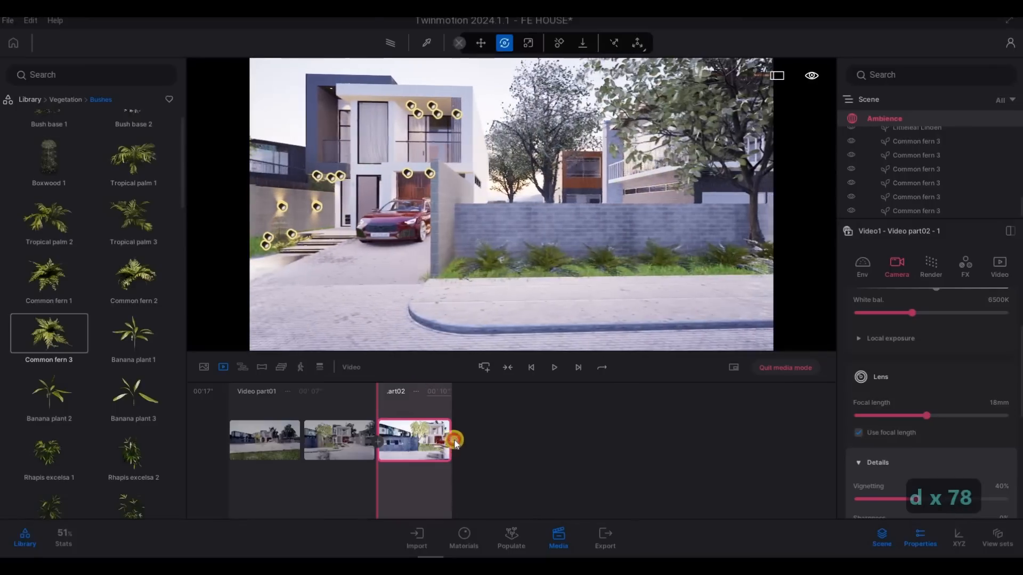
pyautogui.click(452, 441)
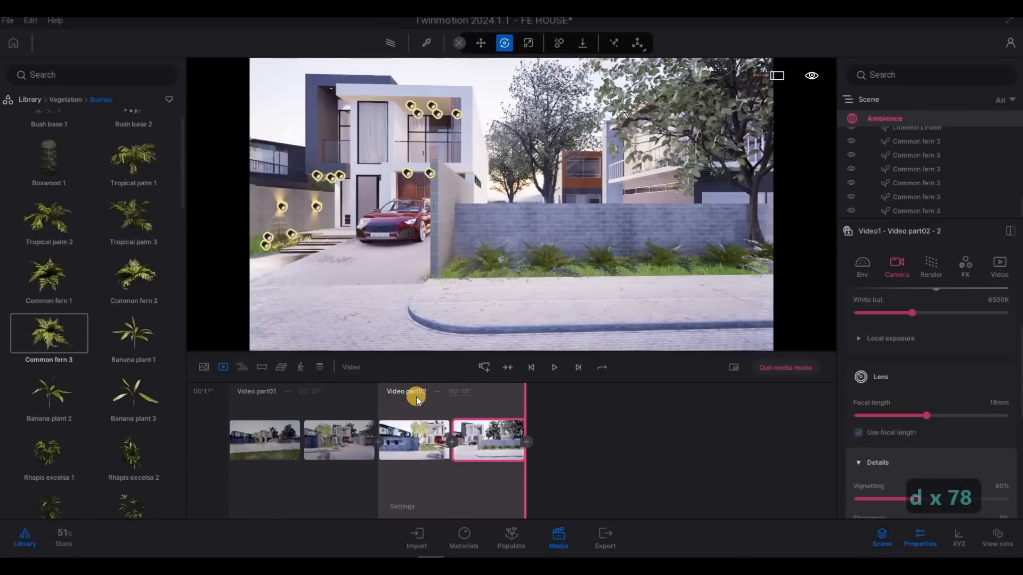
pyautogui.write('6')
pyautogui.press('Return')
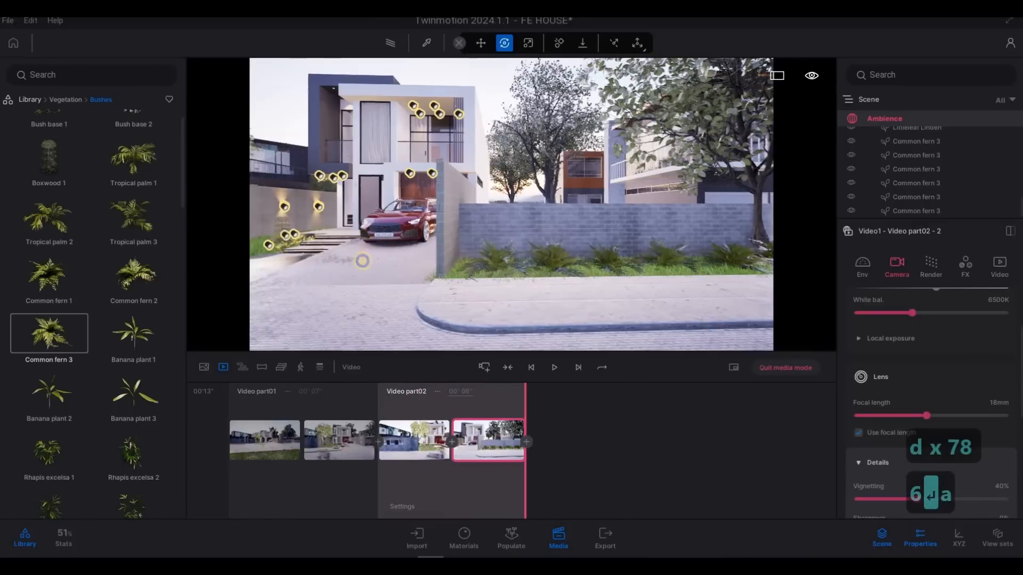
# Step: Start a third video part with a keyframe from a raised viewpoint near the front-lawn tree, looking diagonally across the driveway at the house
pyautogui.press('a')
pyautogui.press('w')
pyautogui.press('q')
pyautogui.press('a')
pyautogui.press('a')
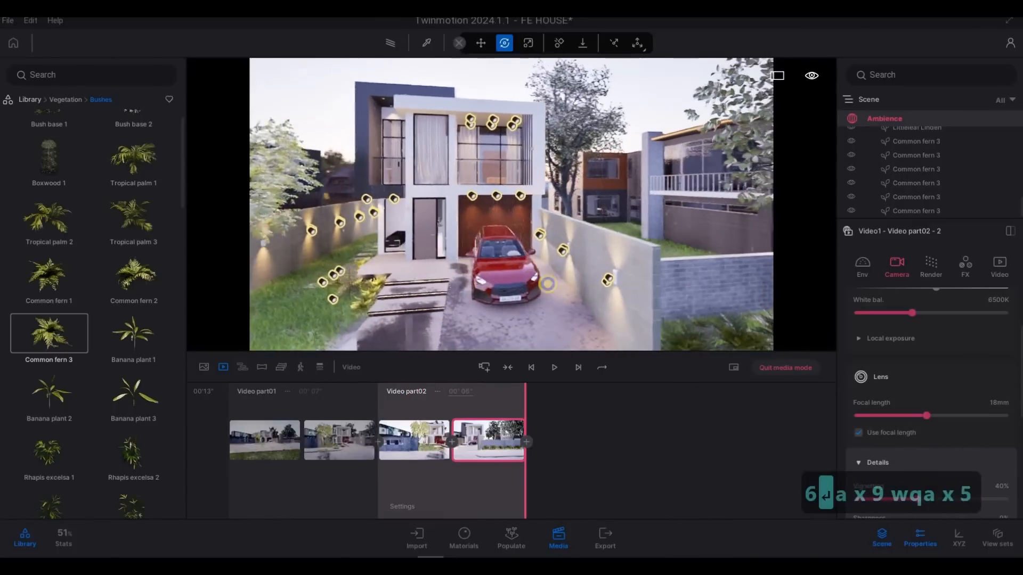
pyautogui.press('s')
pyautogui.press('s')
pyautogui.press('s')
pyautogui.press('s')
pyautogui.press('a')
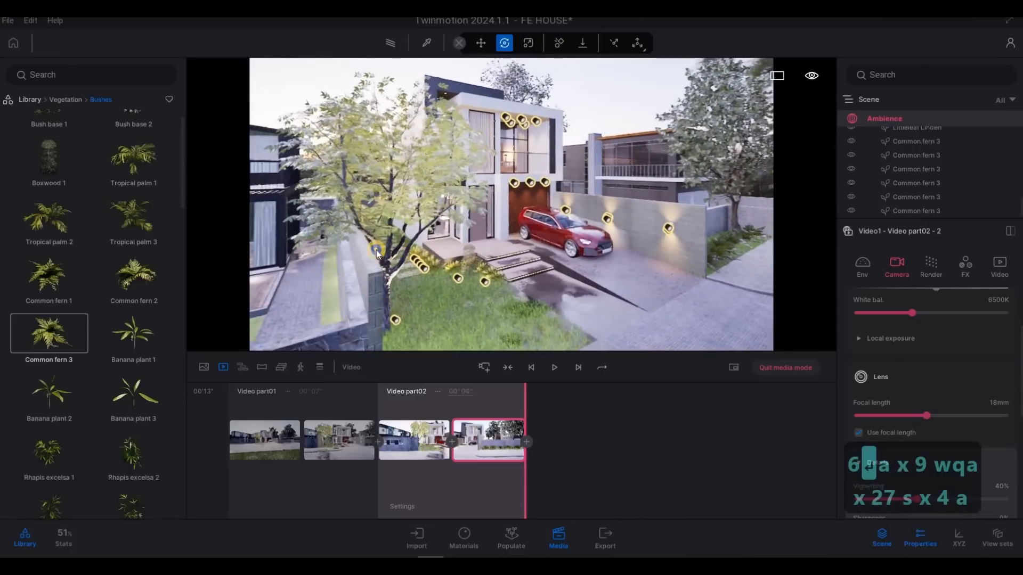
pyautogui.press('s')
pyautogui.press('w')
pyautogui.press('q')
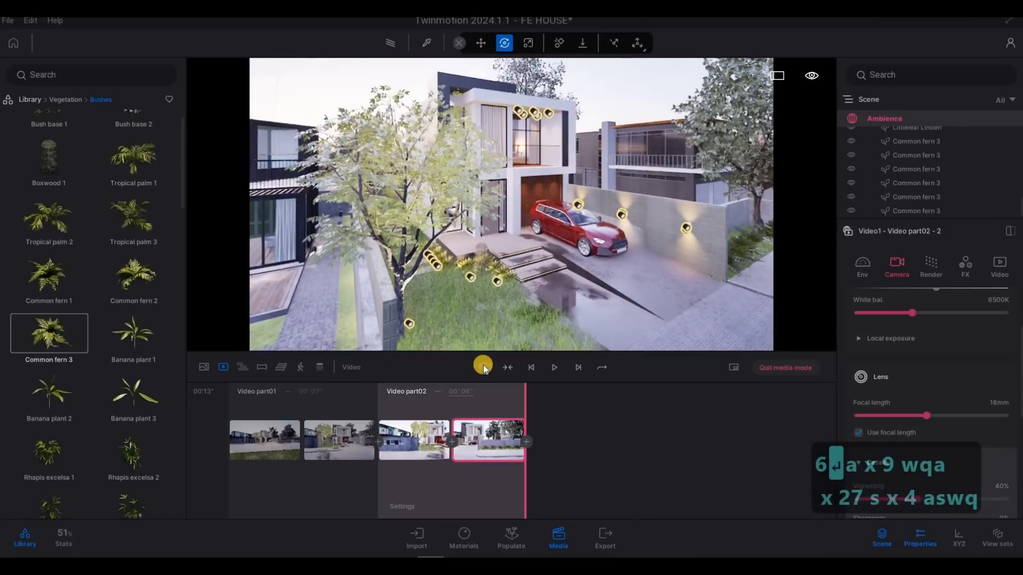
# Step: Add a second keyframe to the third video part with the raised camera moved sideways to face the house front and driveway
pyautogui.press('d')
pyautogui.press('d')
pyautogui.press('d')
pyautogui.press('d')
pyautogui.press('d')
pyautogui.press('d')
pyautogui.press('d')
pyautogui.press('d')
pyautogui.press('d')
pyautogui.press('d')
pyautogui.press('d')
pyautogui.press('d')
pyautogui.press('d')
pyautogui.press('d')
pyautogui.press('d')
pyautogui.press('d')
pyautogui.press('d')
pyautogui.press('d')
pyautogui.press('d')
pyautogui.press('d')
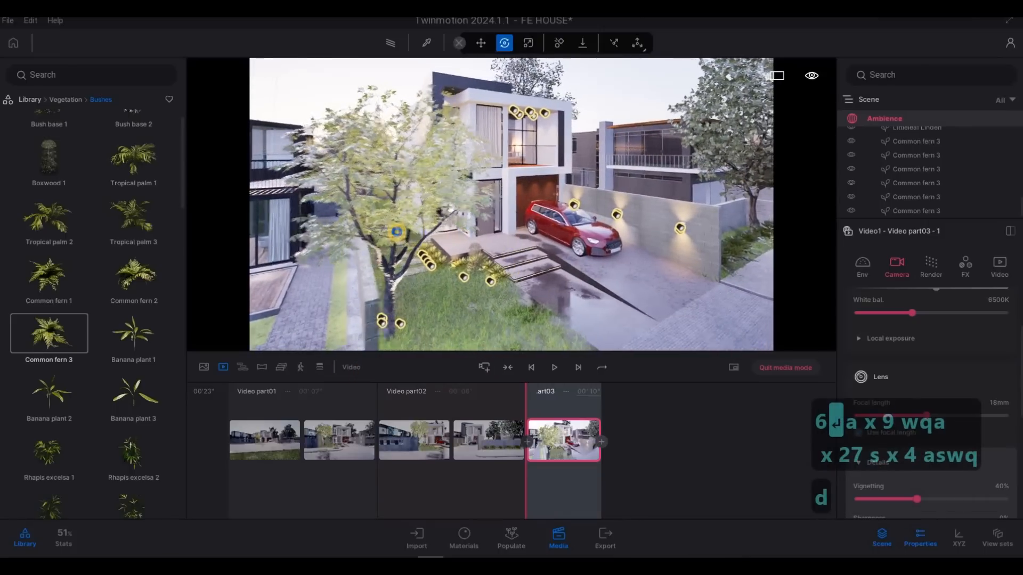
pyautogui.press('d')
pyautogui.press('d')
pyautogui.press('d')
pyautogui.press('d')
pyautogui.press('d')
pyautogui.press('d')
pyautogui.press('d')
pyautogui.press('d')
pyautogui.press('d')
pyautogui.press('d')
pyautogui.press('d')
pyautogui.press('d')
pyautogui.press('d')
pyautogui.press('d')
pyautogui.press('d')
pyautogui.press('d')
pyautogui.press('d')
pyautogui.press('d')
pyautogui.press('d')
pyautogui.press('d')
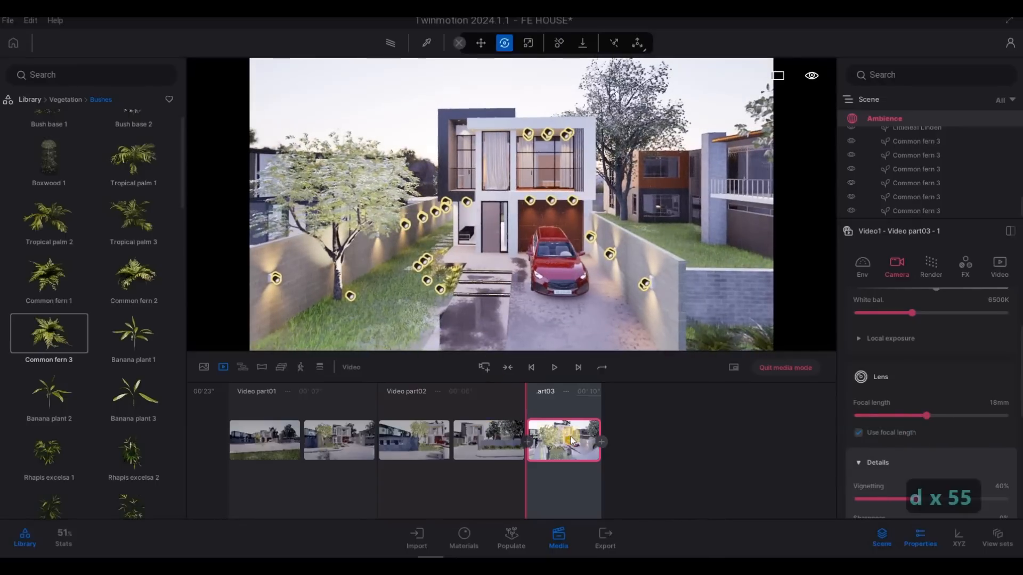
pyautogui.click(602, 441)
# Step: Add a third keyframe to the third video part from above the wall beyond the driveway, and set the part's duration to 9 seconds
pyautogui.press('d')
pyautogui.press('d')
pyautogui.press('d')
pyautogui.press('d')
pyautogui.press('d')
pyautogui.press('d')
pyautogui.press('d')
pyautogui.press('d')
pyautogui.press('d')
pyautogui.press('d')
pyautogui.press('d')
pyautogui.press('d')
pyautogui.press('d')
pyautogui.press('d')
pyautogui.press('d')
pyautogui.press('d')
pyautogui.press('d')
pyautogui.press('d')
pyautogui.press('d')
pyautogui.press('d')
pyautogui.press('d')
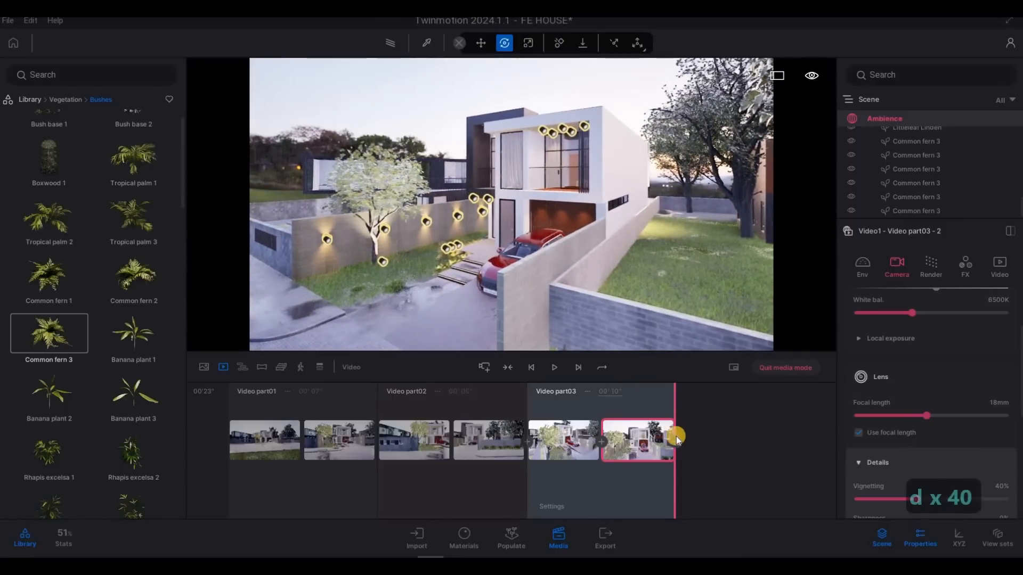
pyautogui.click(676, 442)
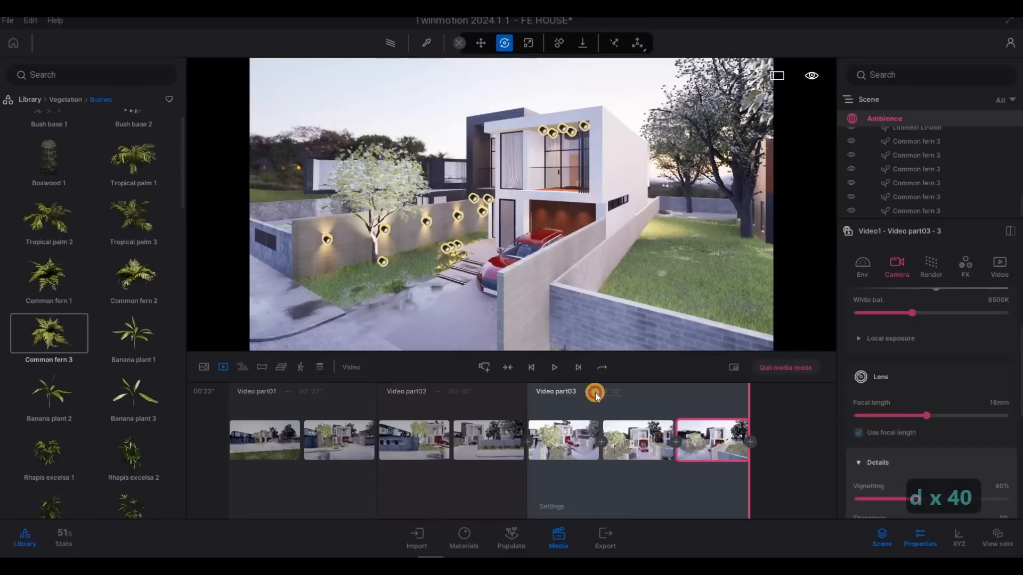
pyautogui.write('9')
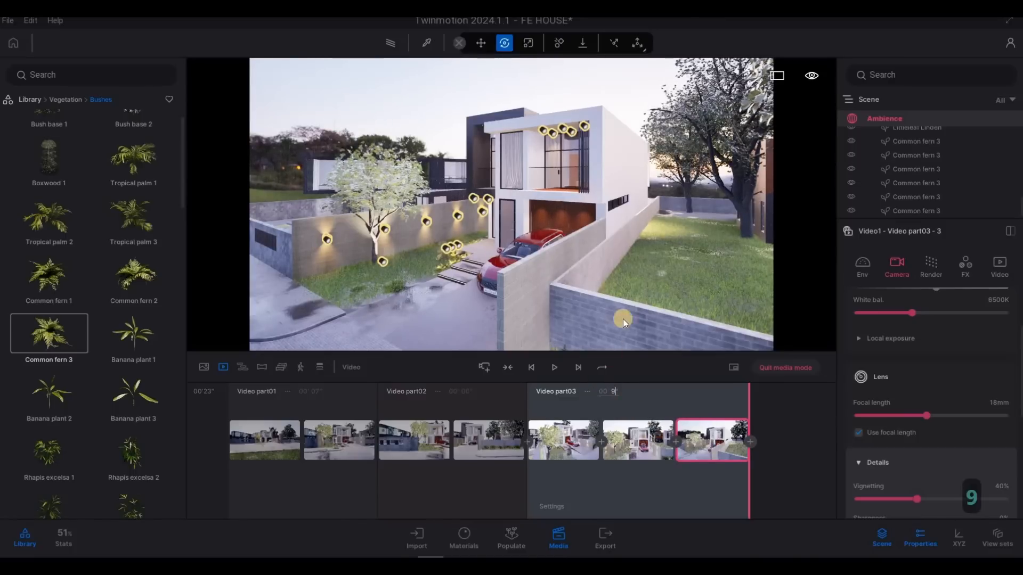
pyautogui.click(606, 315)
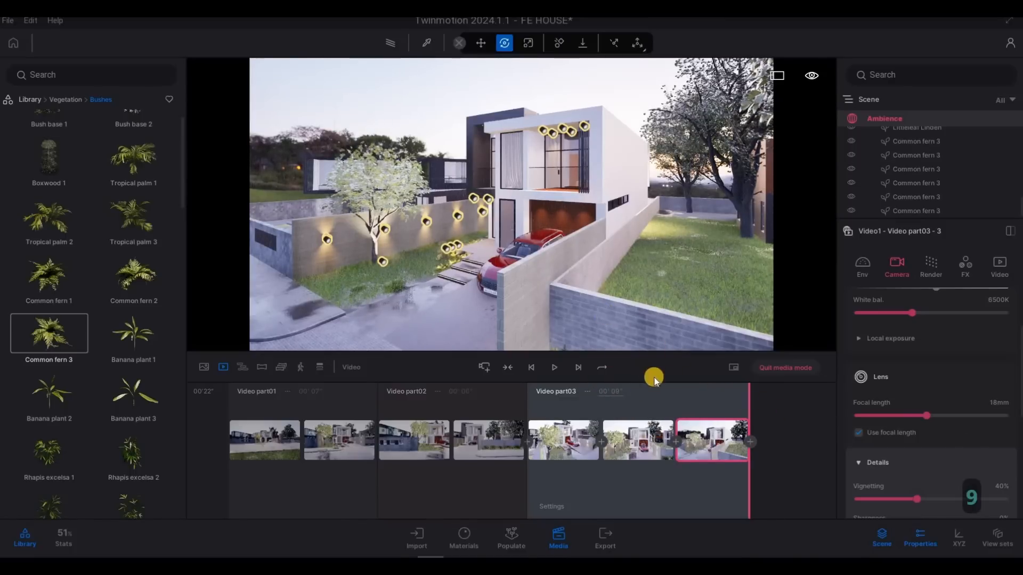
# Step: Start a fourth video part with a keyframe from a low, close viewpoint of the front door, entrance steps and red car
pyautogui.press('a')
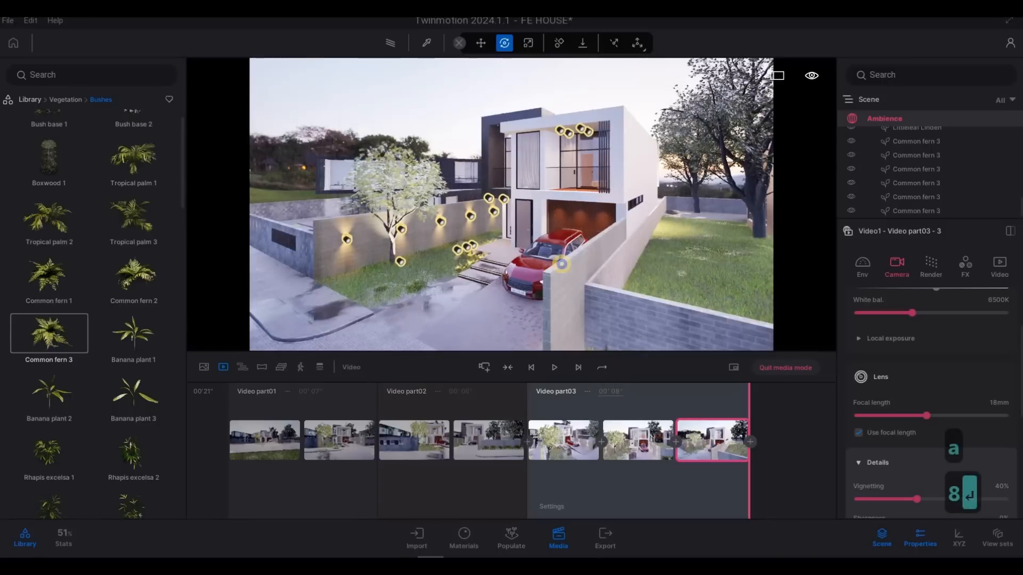
pyautogui.press('a')
pyautogui.press('e')
pyautogui.press('w')
pyautogui.press('e')
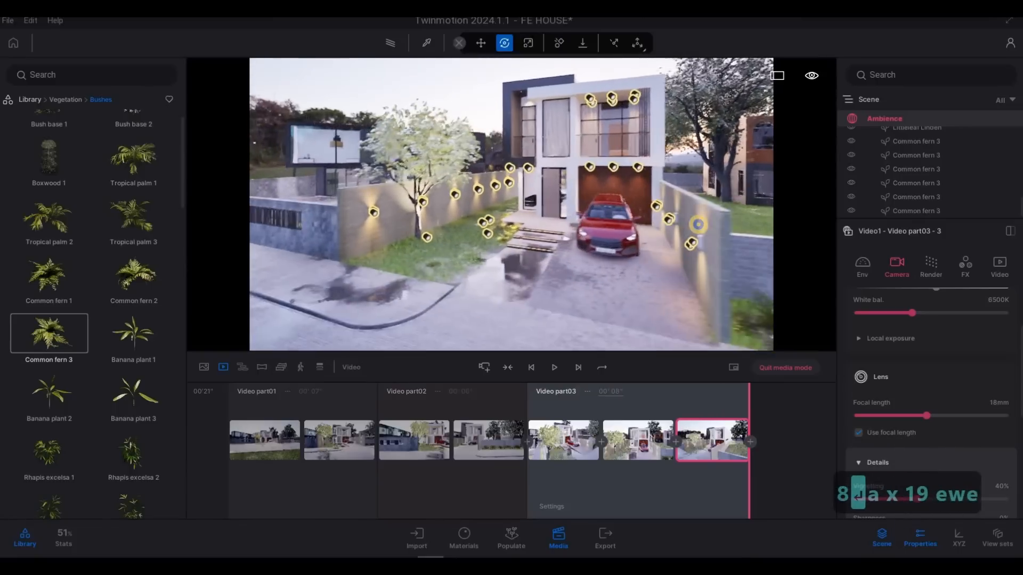
pyautogui.press('a')
pyautogui.press('w')
pyautogui.press('a')
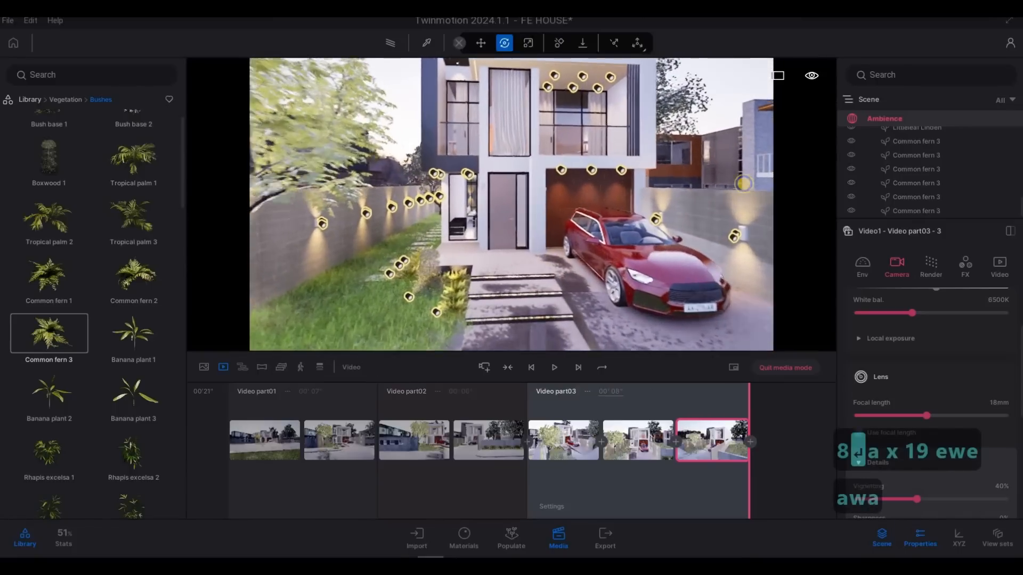
pyautogui.press('a')
pyautogui.press('s')
pyautogui.press('s')
pyautogui.press('s')
pyautogui.press('s')
pyautogui.press('s')
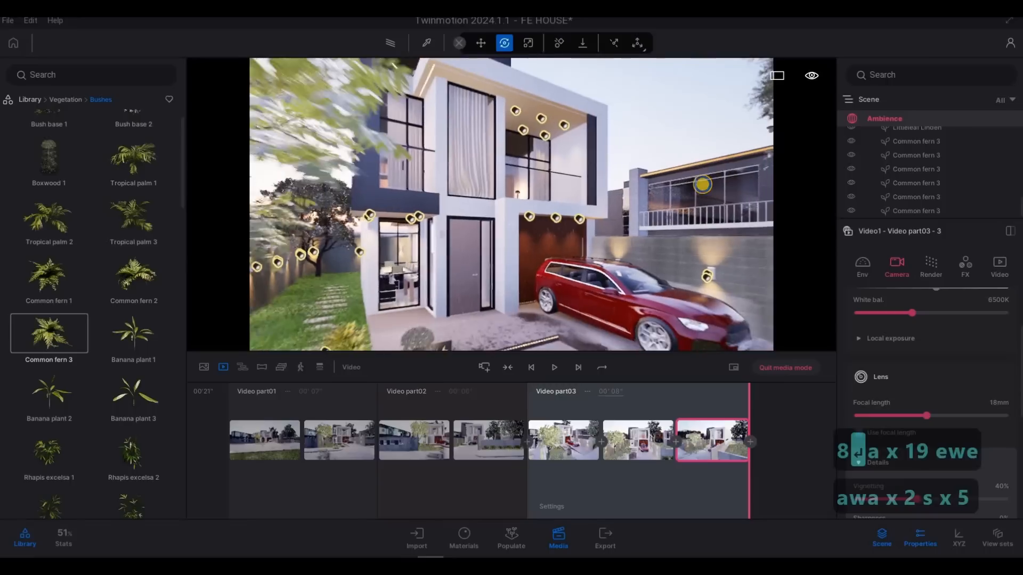
pyautogui.press('w')
pyautogui.press('s')
pyautogui.press('e')
pyautogui.press('s')
pyautogui.press('s')
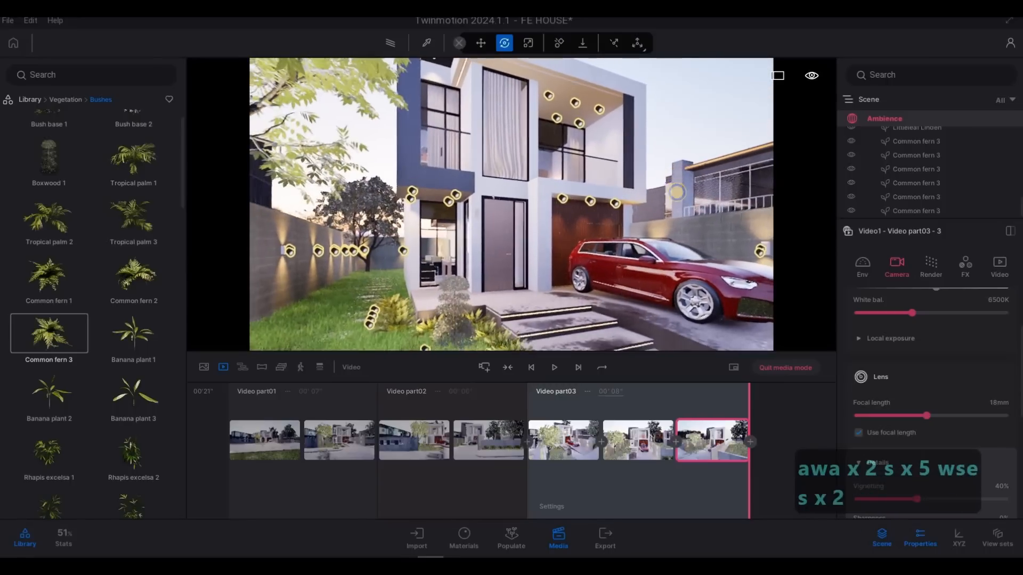
pyautogui.press('w')
pyautogui.press('w')
pyautogui.press('w')
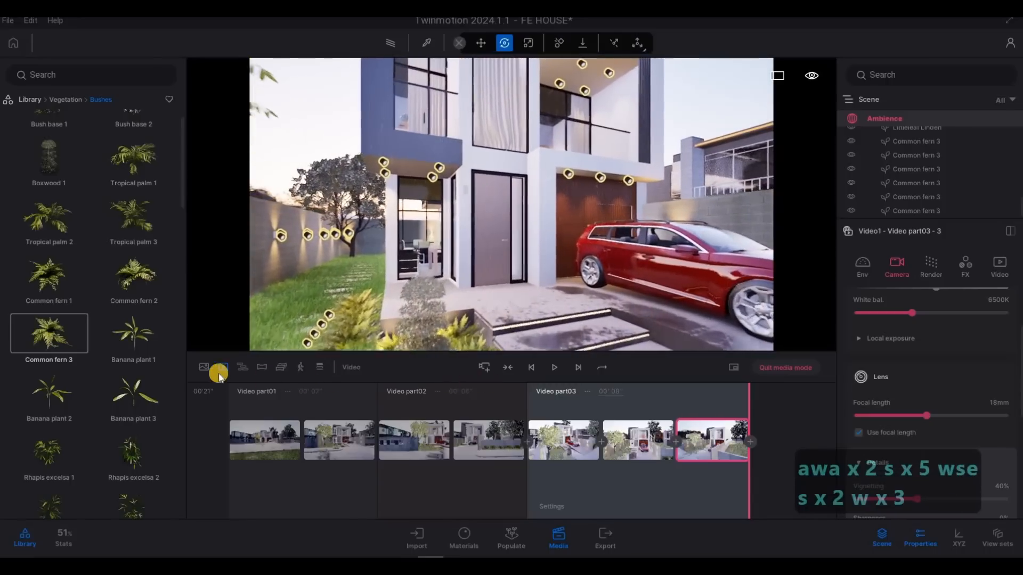
pyautogui.click(482, 368)
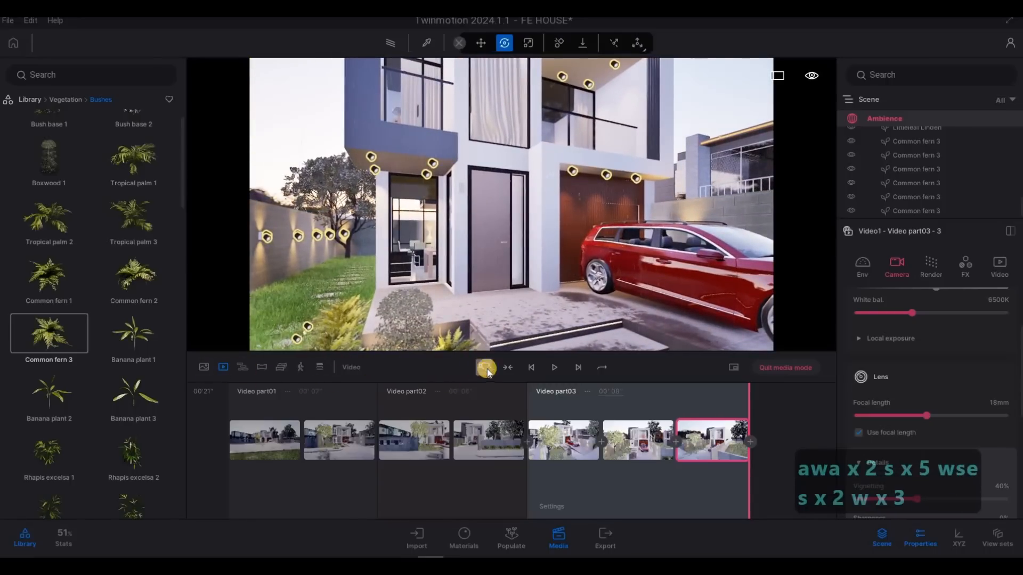
# Step: Add a second keyframe to the fourth video part with the camera pulled back over the lawn, and set the part's duration to 4 seconds
pyautogui.press('s')
pyautogui.click(698, 437)
pyautogui.click(578, 368)
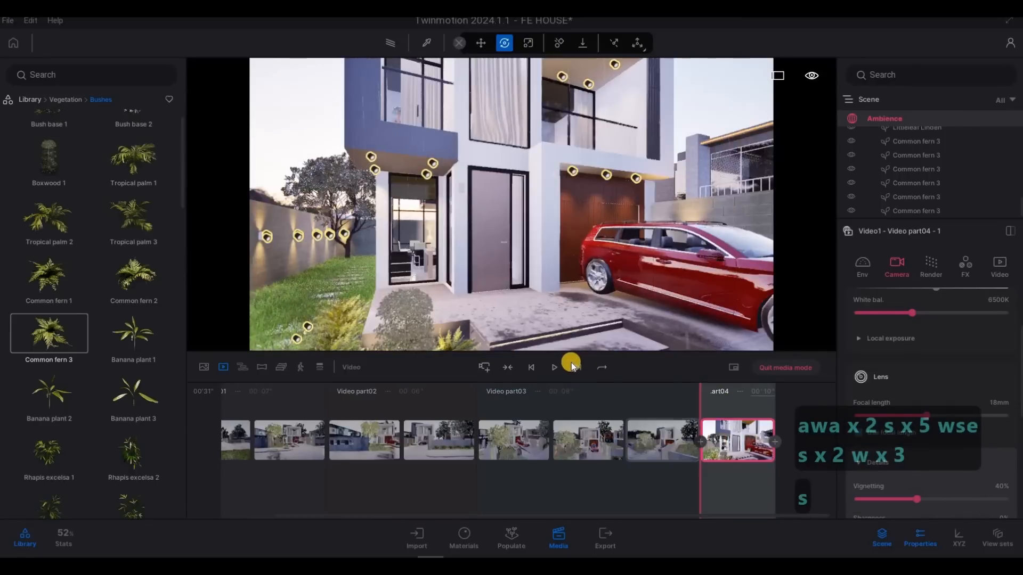
pyautogui.press('s')
pyautogui.press('s')
pyautogui.press('s')
pyautogui.press('s')
pyautogui.press('s')
pyautogui.press('s')
pyautogui.click(776, 443)
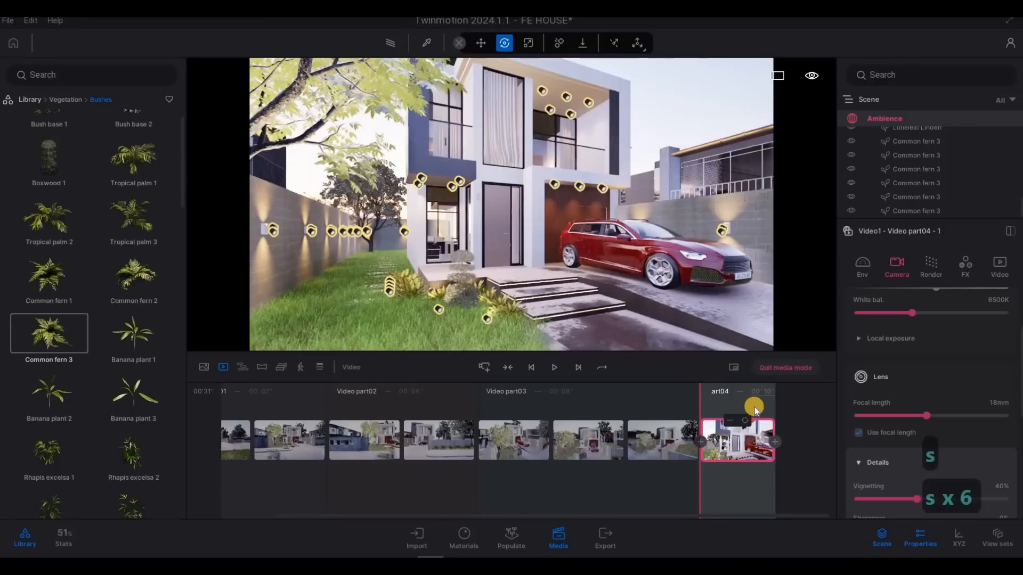
pyautogui.click(776, 444)
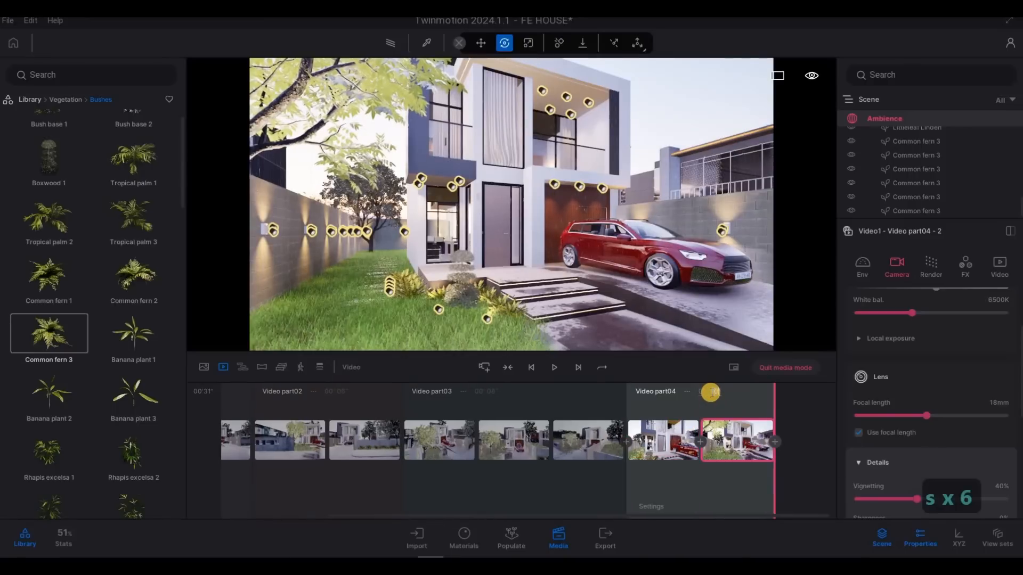
pyautogui.click(712, 393)
pyautogui.write('4')
pyautogui.press('Return')
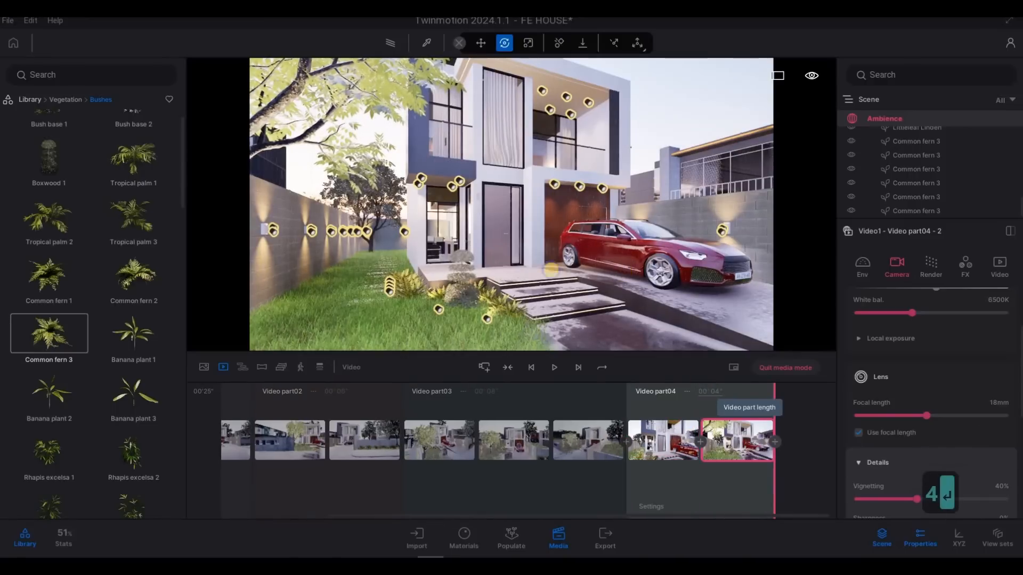
# Step: Start a fifth video part with a keyframe from a low viewpoint on the driveway facing the red car's front and the garage
pyautogui.press('d')
pyautogui.press('d')
pyautogui.press('d')
pyautogui.press('d')
pyautogui.press('d')
pyautogui.press('d')
pyautogui.press('d')
pyautogui.press('d')
pyautogui.press('d')
pyautogui.press('d')
pyautogui.press('d')
pyautogui.press('d')
pyautogui.press('d')
pyautogui.press('d')
pyautogui.press('d')
pyautogui.press('q')
pyautogui.press('q')
pyautogui.press('q')
pyautogui.press('q')
pyautogui.press('q')
pyautogui.press('q')
pyautogui.press('q')
pyautogui.press('q')
pyautogui.press('q')
pyautogui.press('q')
pyautogui.press('q')
pyautogui.press('q')
pyautogui.press('q')
pyautogui.press('q')
pyautogui.press('q')
pyautogui.press('q')
pyautogui.press('q')
pyautogui.press('q')
pyautogui.press('q')
pyautogui.press('q')
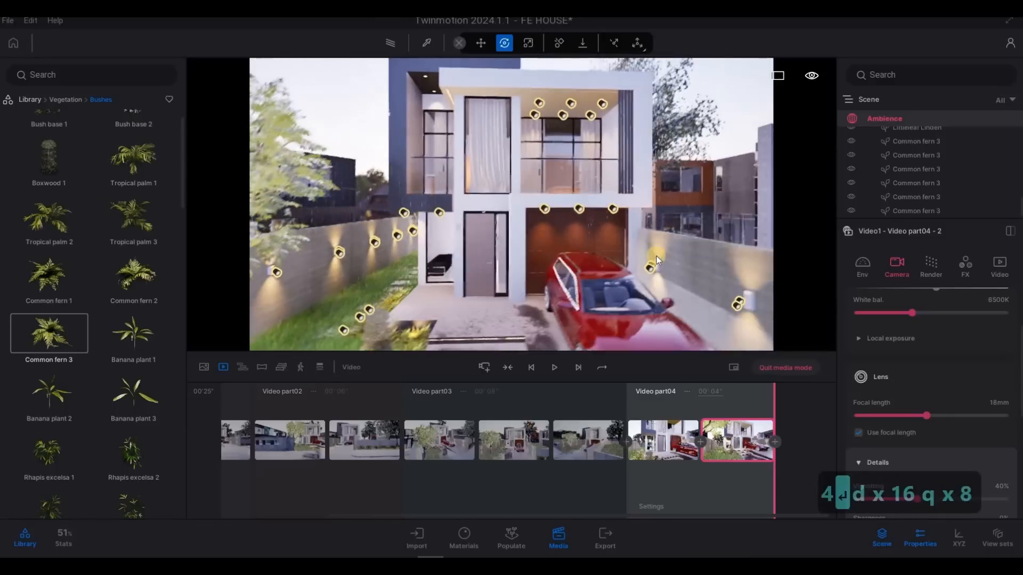
pyautogui.press('q')
pyautogui.press('s')
pyautogui.press('e')
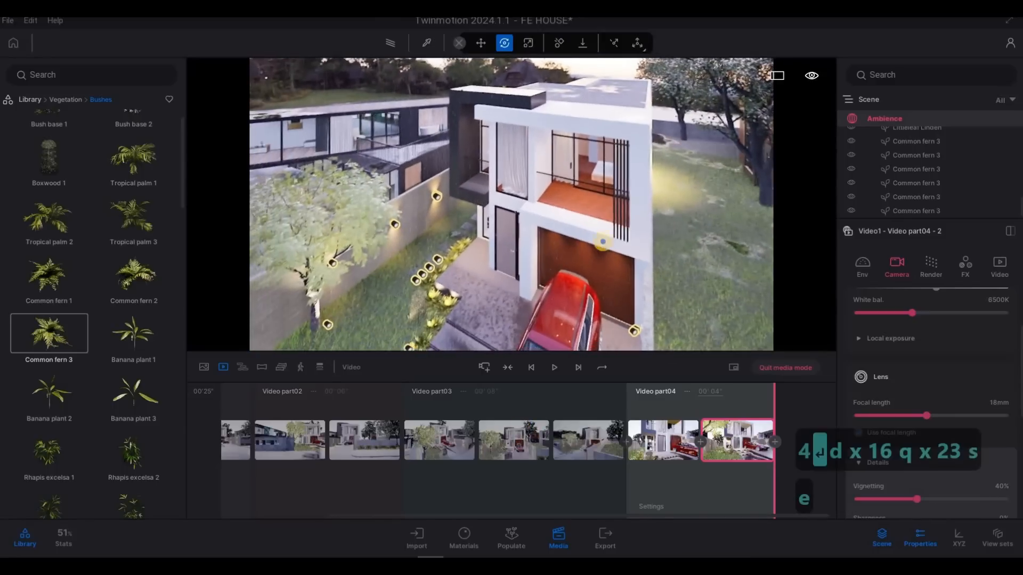
pyautogui.press('a')
pyautogui.press('e')
pyautogui.press('w')
pyautogui.press('d')
pyautogui.press('e')
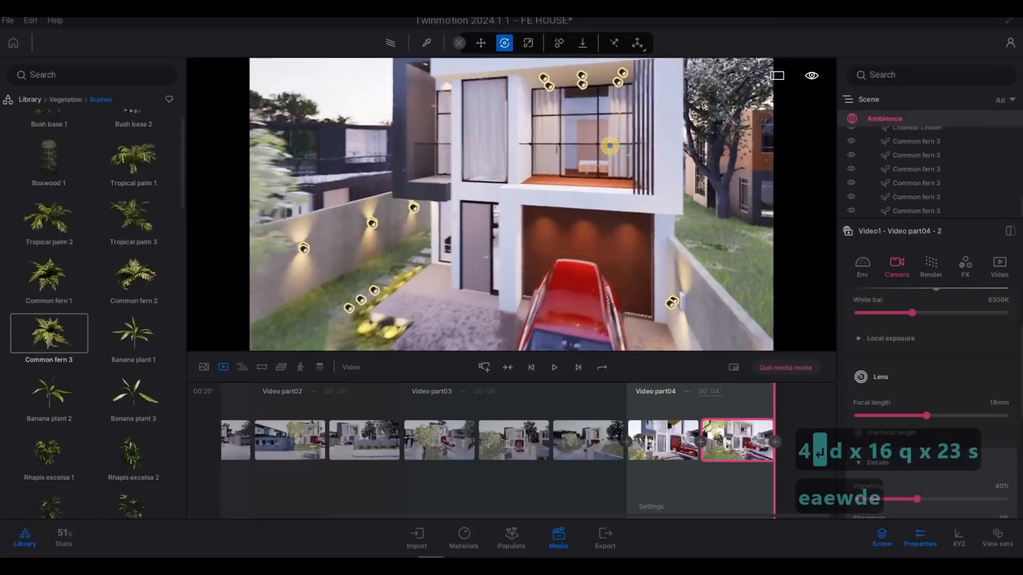
pyautogui.press('s')
pyautogui.press('s')
pyautogui.press('e')
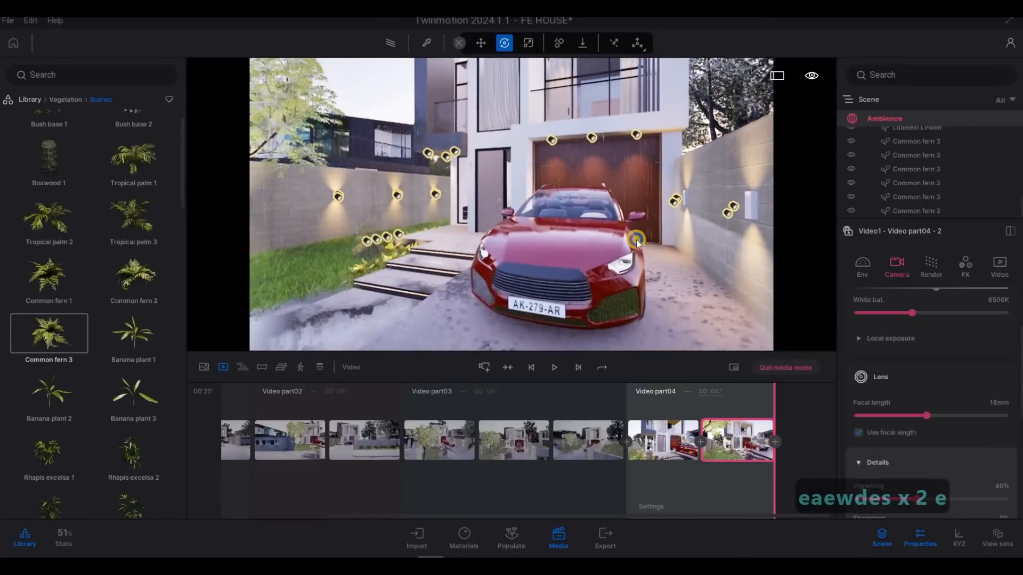
pyautogui.press('d')
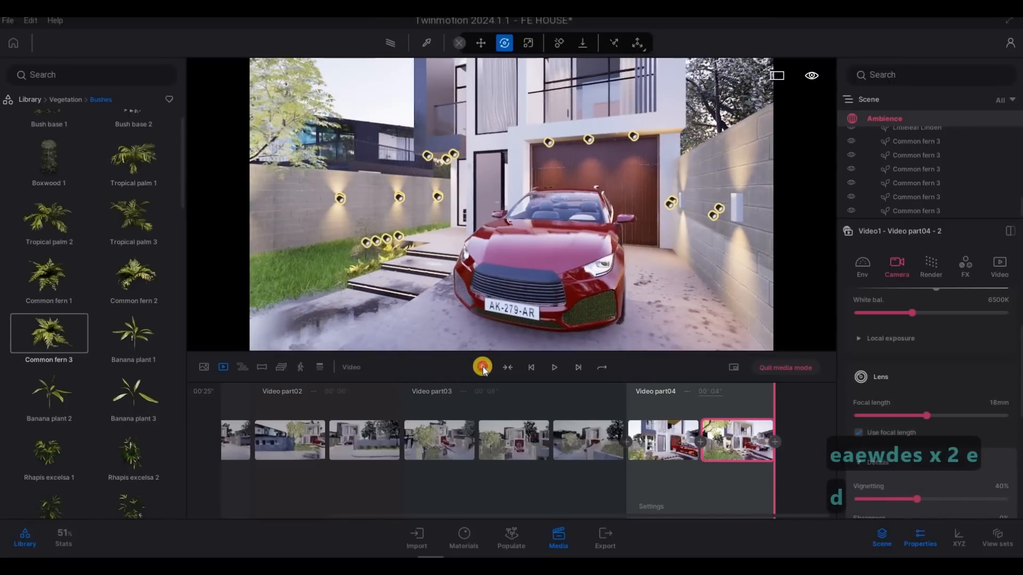
pyautogui.click(483, 367)
# Step: Add a second keyframe to the fifth video part with the camera raised to the upper-floor balcony, and set the part's duration to 5 seconds
pyautogui.press('q')
pyautogui.press('q')
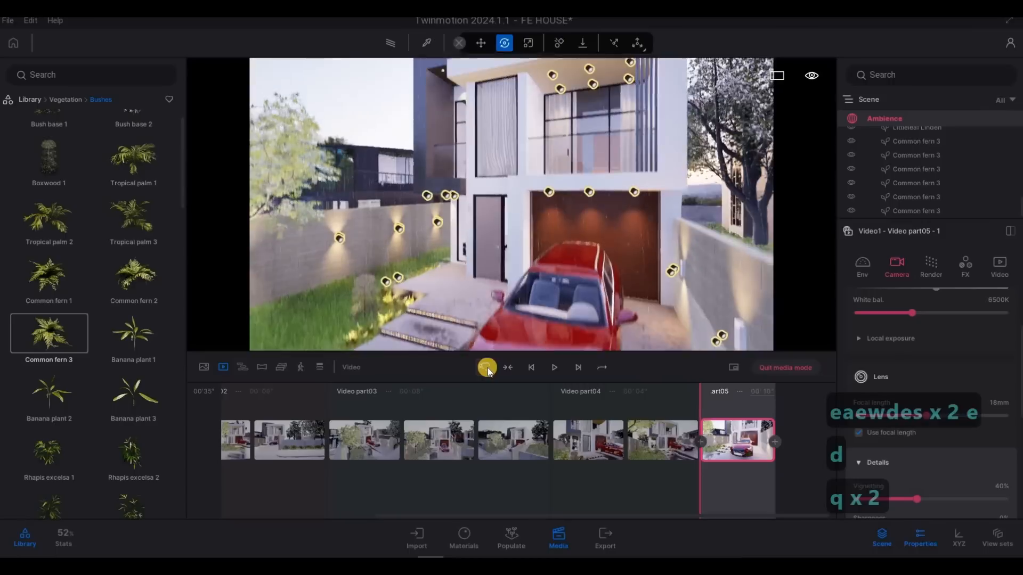
pyautogui.press('q')
pyautogui.press('q')
pyautogui.press('q')
pyautogui.press('q')
pyautogui.press('q')
pyautogui.press('q')
pyautogui.press('q')
pyautogui.press('q')
pyautogui.press('q')
pyautogui.press('q')
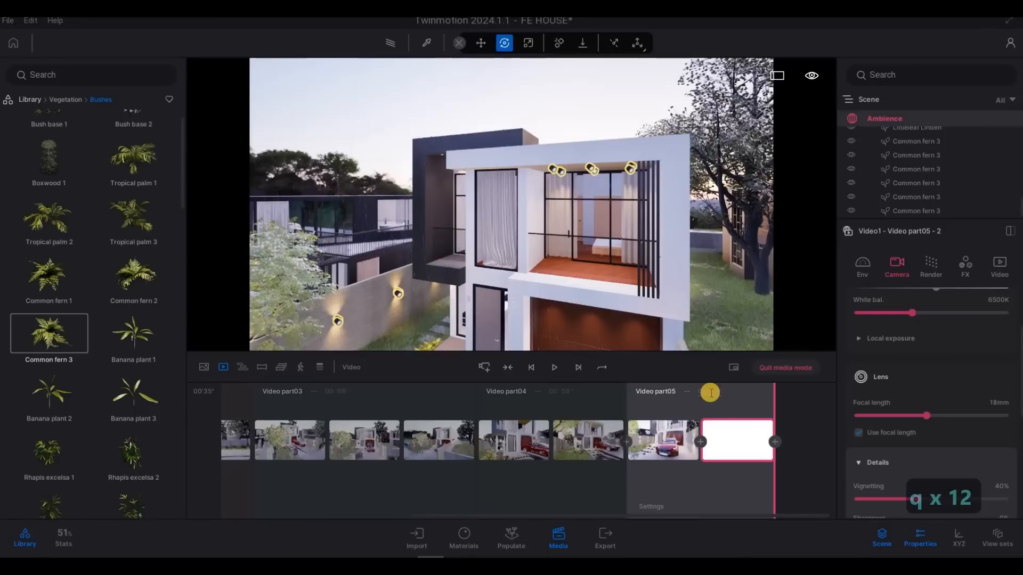
pyautogui.click(756, 401)
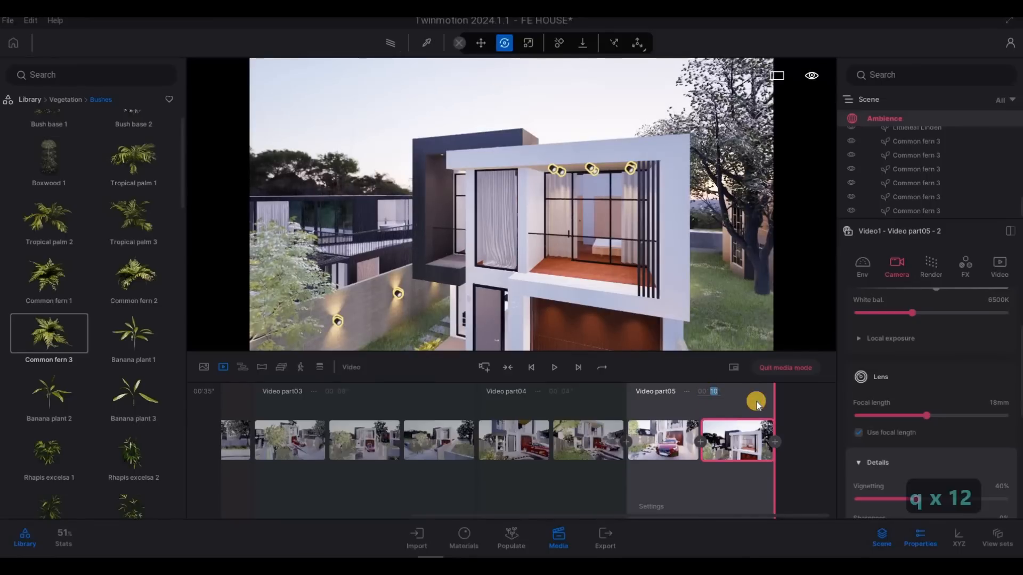
pyautogui.write('5')
pyautogui.press('Return')
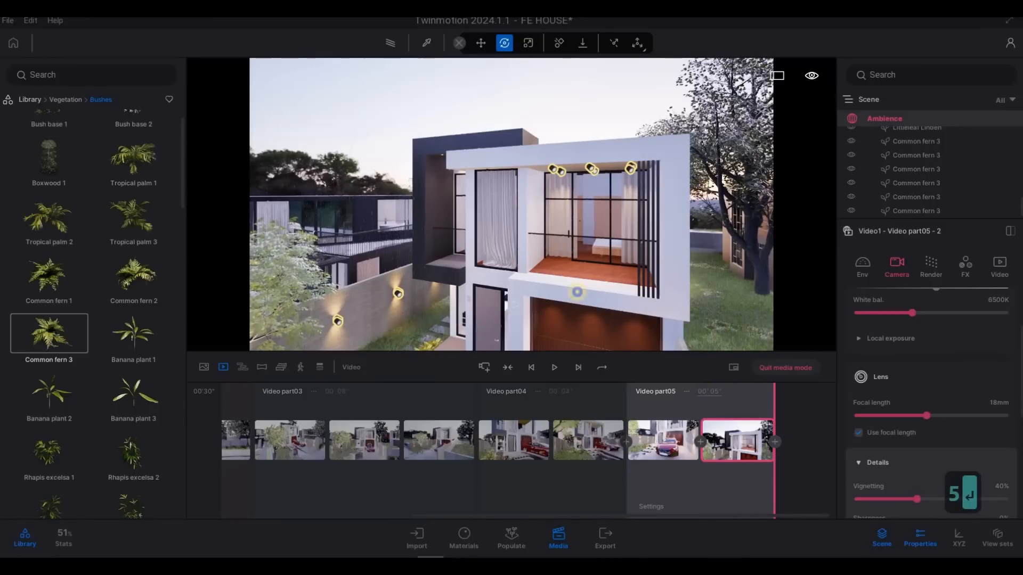
# Step: Start a sixth video part with a keyframe from a close, raised viewpoint of the balcony, curtained window and neighbouring house
pyautogui.press('s')
pyautogui.press('a')
pyautogui.press('e')
pyautogui.press('e')
pyautogui.press('e')
pyautogui.press('e')
pyautogui.press('w')
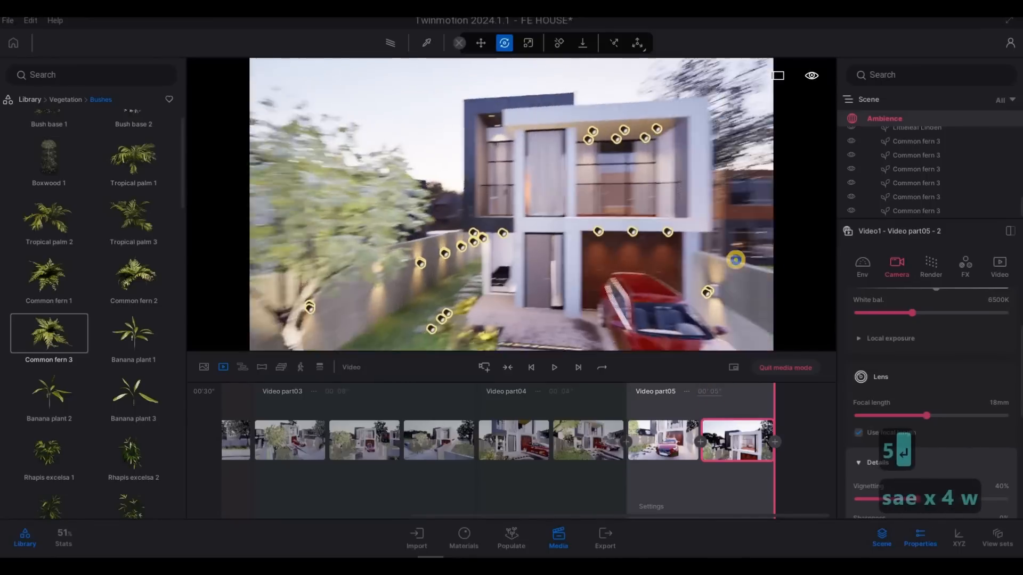
pyautogui.press('q')
pyautogui.press('d')
pyautogui.press('w')
pyautogui.press('e')
pyautogui.press('s')
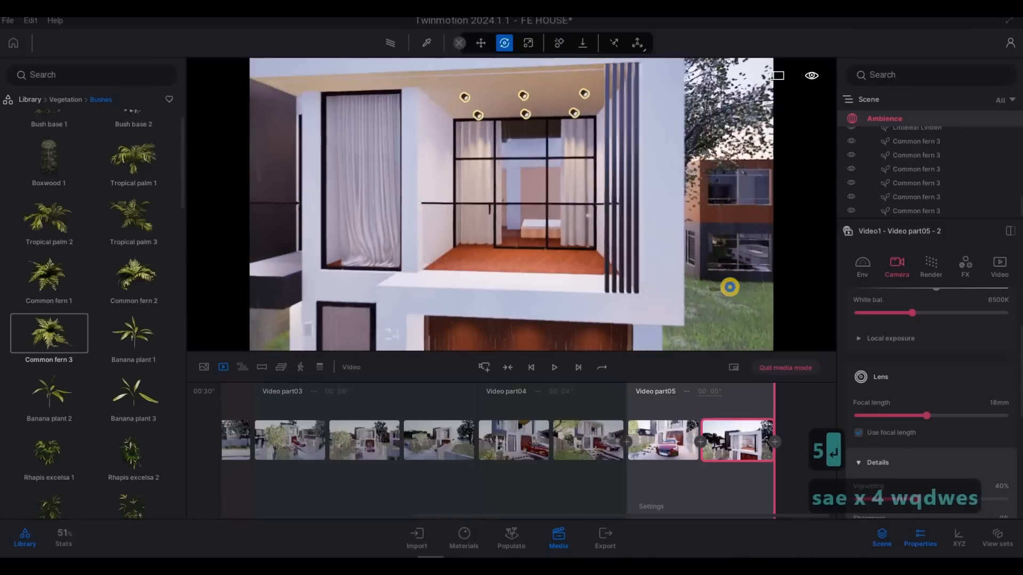
pyautogui.press('d')
pyautogui.press('w')
pyautogui.press('a')
pyautogui.press('s')
pyautogui.press('s')
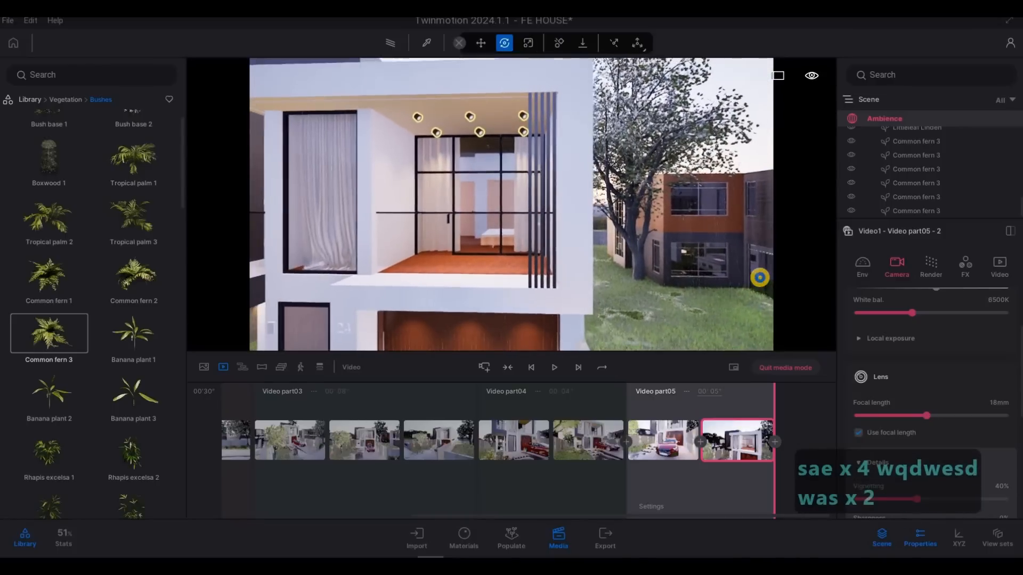
pyautogui.press('e')
pyautogui.press('d')
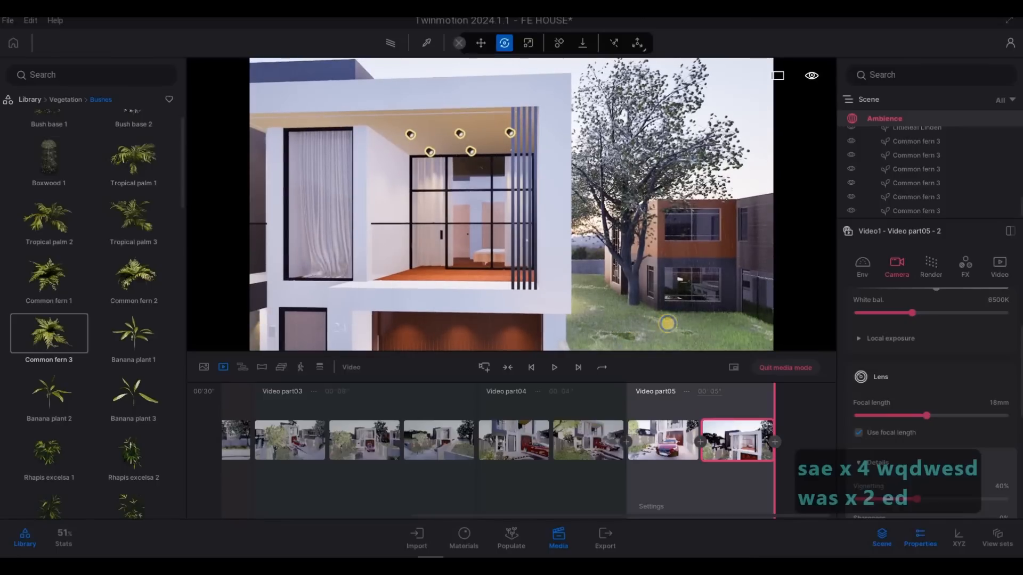
pyautogui.press('a')
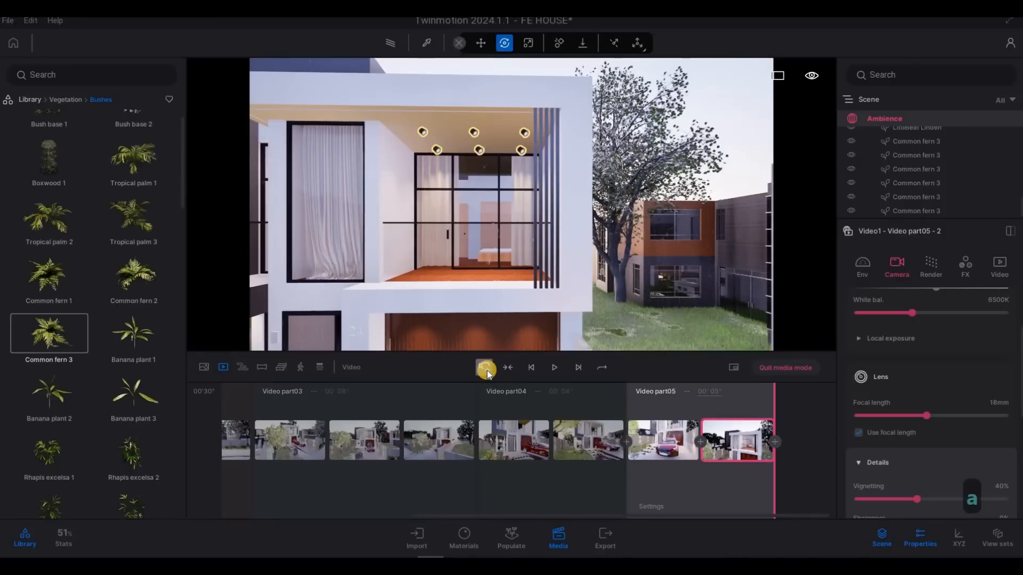
pyautogui.click(487, 370)
# Step: Add a second keyframe to the sixth video part with the camera moved sideways behind the tree foliage, and set the part's duration to 5 seconds
pyautogui.press('a')
pyautogui.press('a')
pyautogui.press('a')
pyautogui.press('a')
pyautogui.press('a')
pyautogui.press('a')
pyautogui.press('a')
pyautogui.press('a')
pyautogui.press('a')
pyautogui.press('a')
pyautogui.press('a')
pyautogui.press('a')
pyautogui.press('a')
pyautogui.press('a')
pyautogui.press('a')
pyautogui.press('a')
pyautogui.press('a')
pyautogui.press('a')
pyautogui.press('a')
pyautogui.press('a')
pyautogui.press('a')
pyautogui.press('a')
pyautogui.press('a')
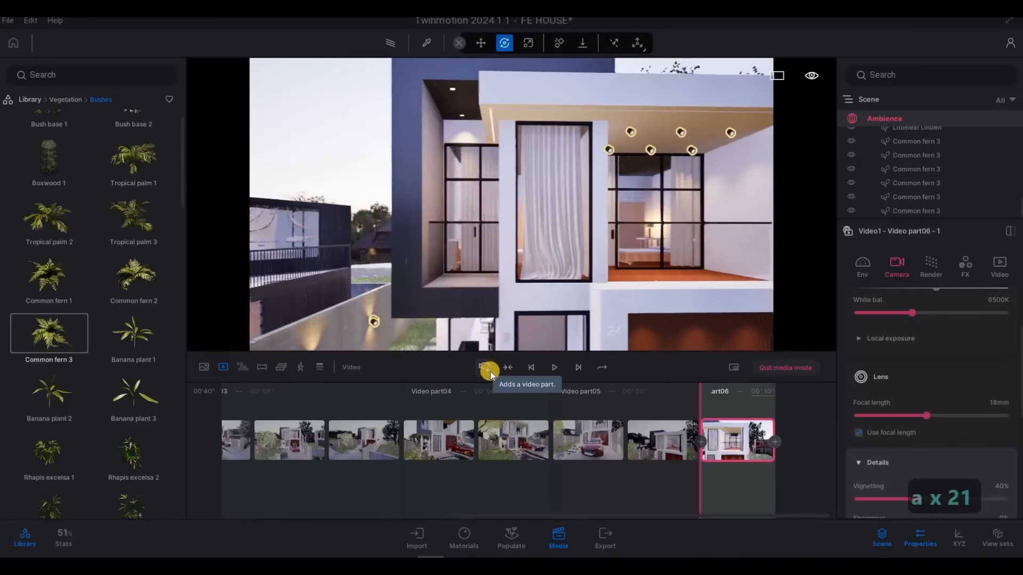
pyautogui.click(774, 442)
pyautogui.moveTo(711, 392); pyautogui.dragTo(758, 398)
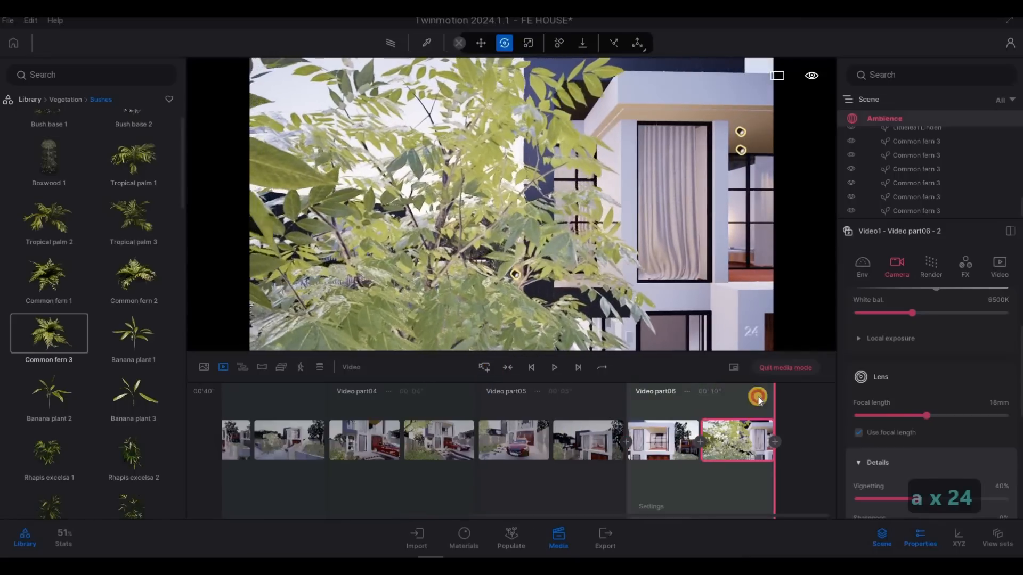
pyautogui.write('5')
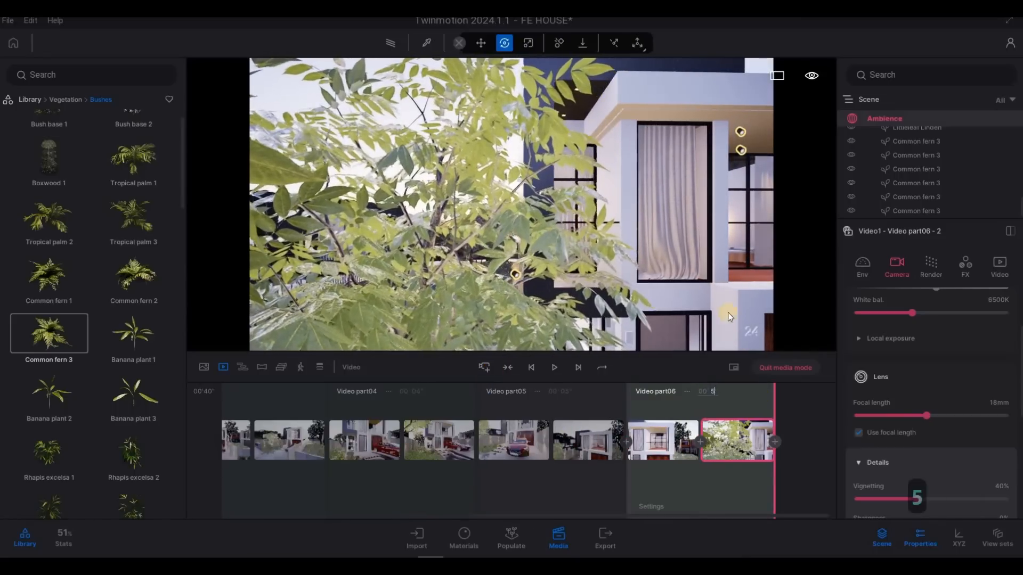
pyautogui.press('Return')
# Step: Start a seventh video part with a keyframe from a low, distant viewpoint showing the whole house front, driveway and lawn tree
pyautogui.press('e')
pyautogui.press('e')
pyautogui.press('e')
pyautogui.press('s')
pyautogui.press('s')
pyautogui.press('s')
pyautogui.press('s')
pyautogui.press('s')
pyautogui.press('s')
pyautogui.press('s')
pyautogui.press('s')
pyautogui.press('s')
pyautogui.press('s')
pyautogui.press('s')
pyautogui.press('s')
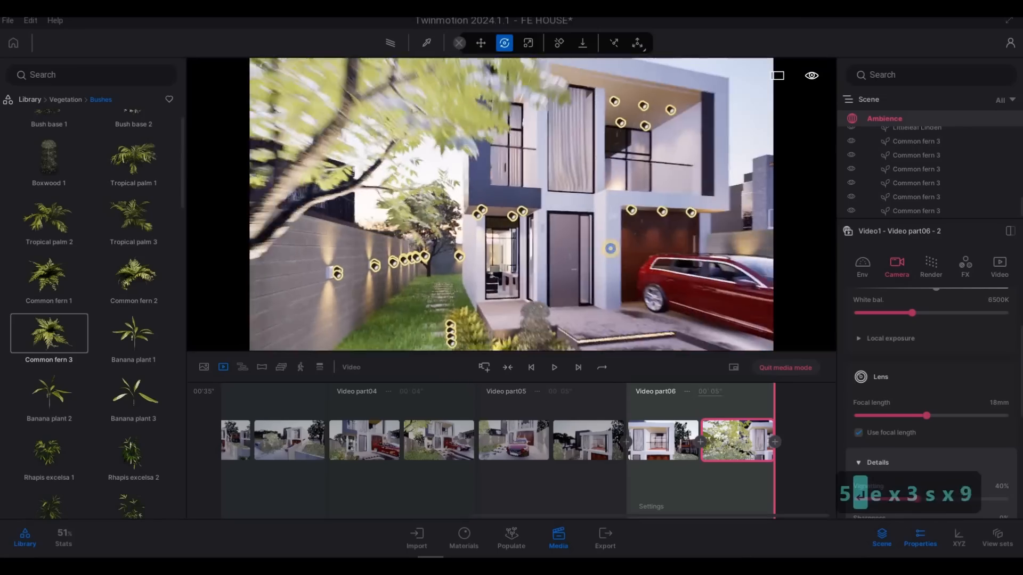
pyautogui.press('d')
pyautogui.press('d')
pyautogui.press('d')
pyautogui.press('s')
pyautogui.press('s')
pyautogui.press('s')
pyautogui.press('d')
pyautogui.press('d')
pyautogui.press('d')
pyautogui.press('d')
pyautogui.press('d')
pyautogui.press('d')
pyautogui.press('d')
pyautogui.press('d')
pyautogui.press('d')
pyautogui.press('d')
pyautogui.press('d')
pyautogui.press('d')
pyautogui.press('d')
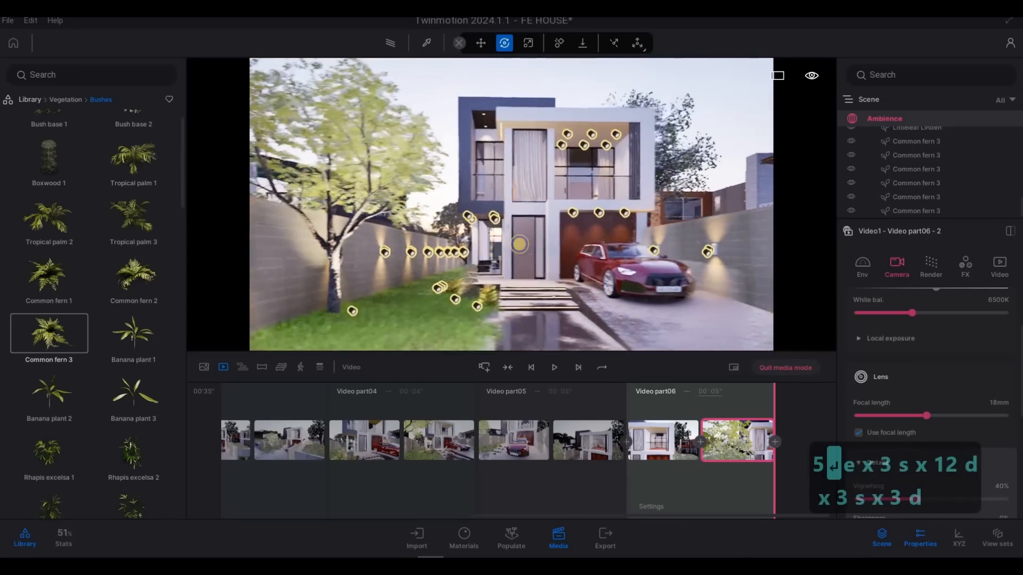
pyautogui.press('s')
pyautogui.press('d')
pyautogui.press('d')
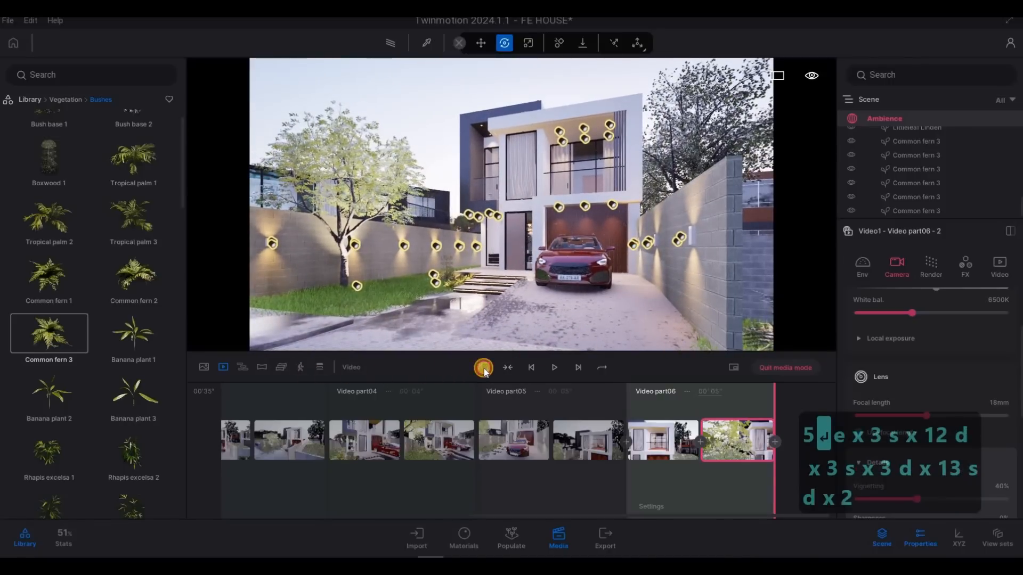
# Step: Refresh the seventh video part's first keyframe with the camera moved sideways past the end of the driveway wall
pyautogui.press('a')
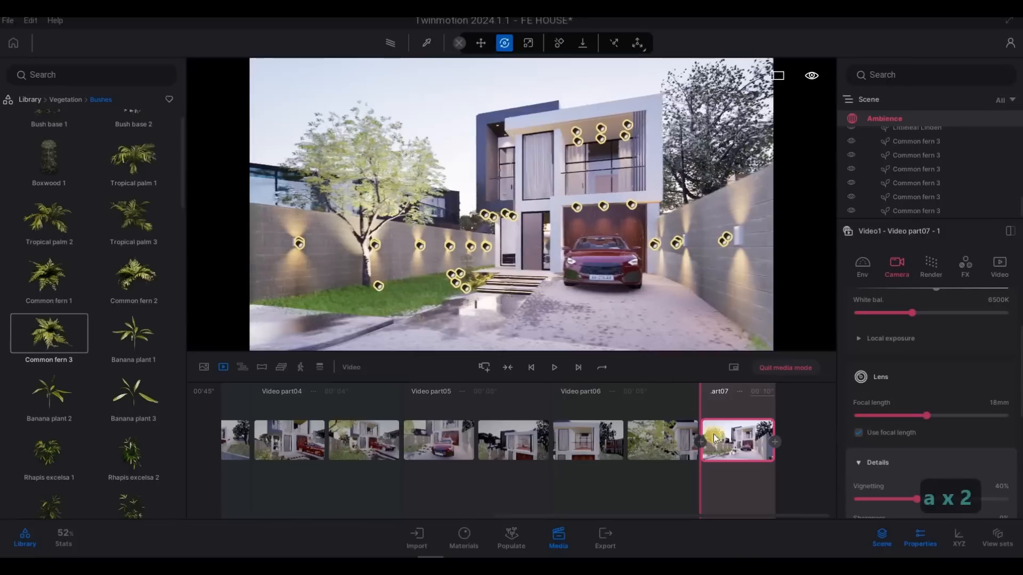
pyautogui.press('d')
pyautogui.press('d')
pyautogui.press('w')
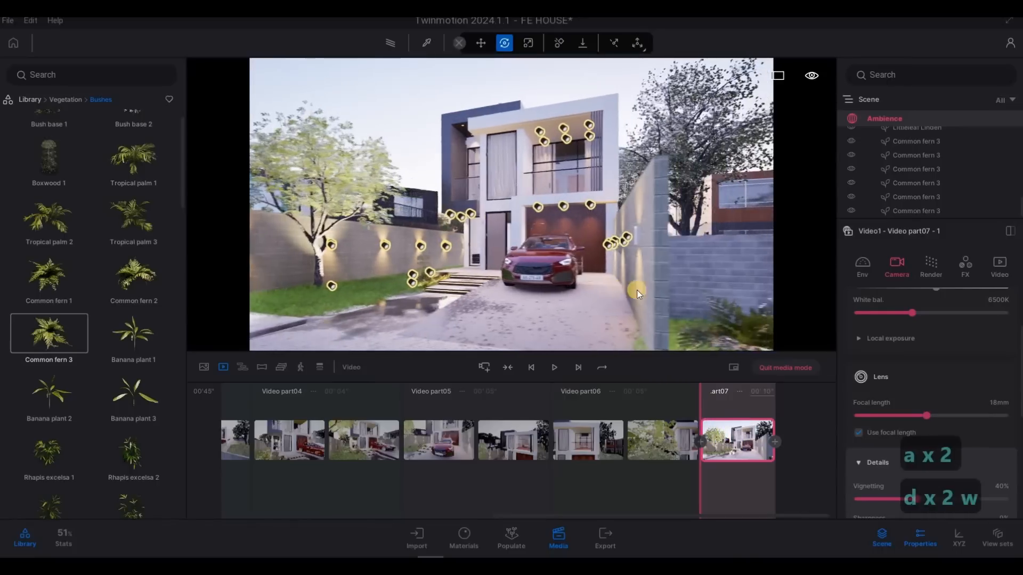
pyautogui.press('d')
pyautogui.press('s')
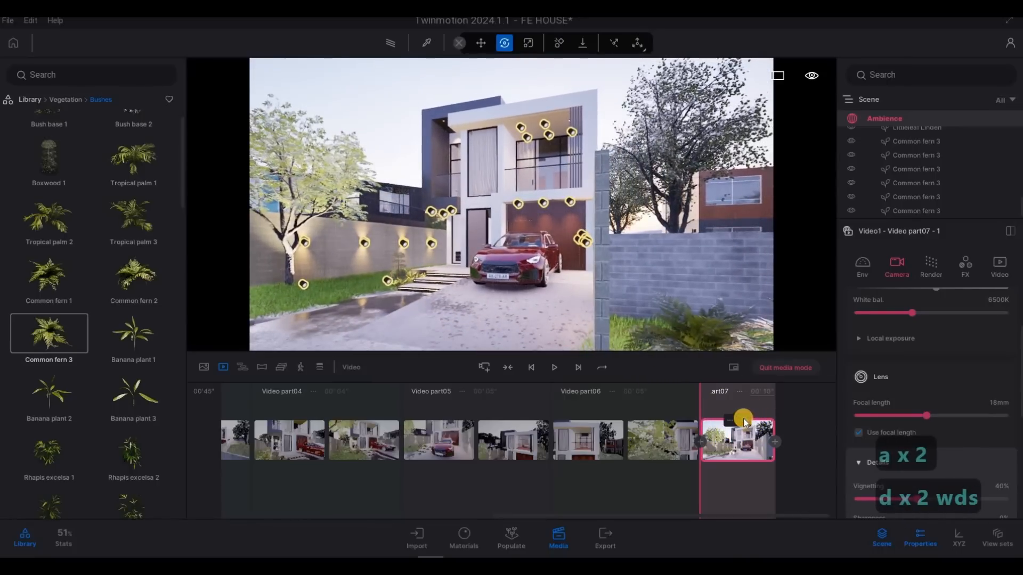
# Step: Add a second keyframe to the seventh video part with the camera moved sideways toward the lawn tree, and set the part's duration to 3 seconds
pyautogui.press('a')
pyautogui.press('a')
pyautogui.press('a')
pyautogui.press('a')
pyautogui.press('a')
pyautogui.press('a')
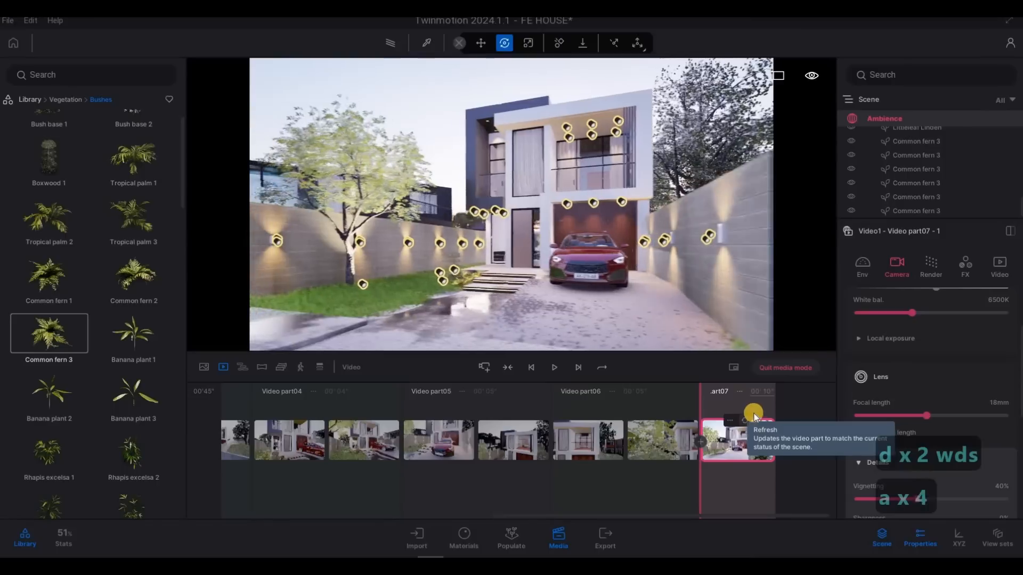
pyautogui.click(779, 443)
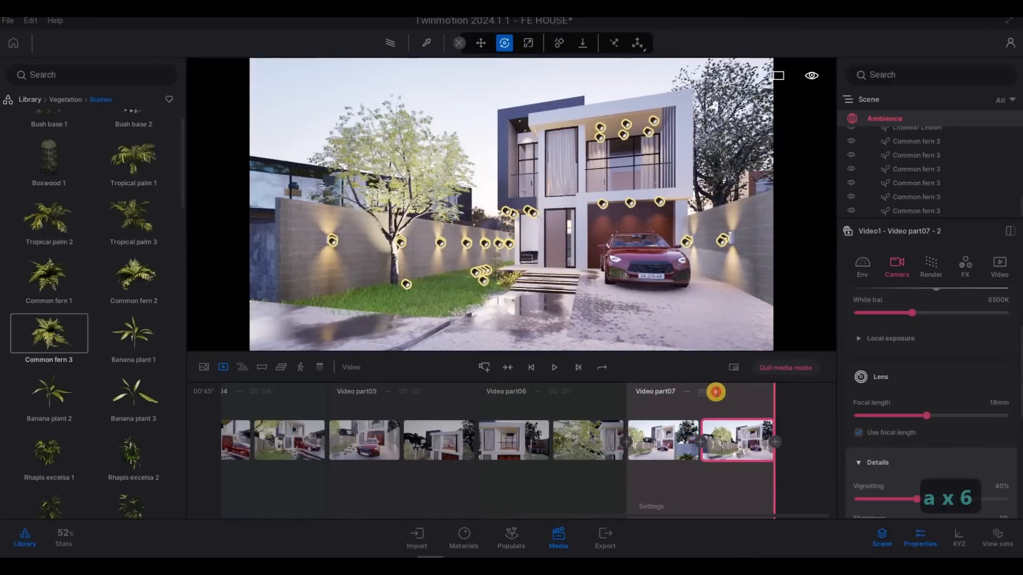
pyautogui.write('3')
pyautogui.press('Return')
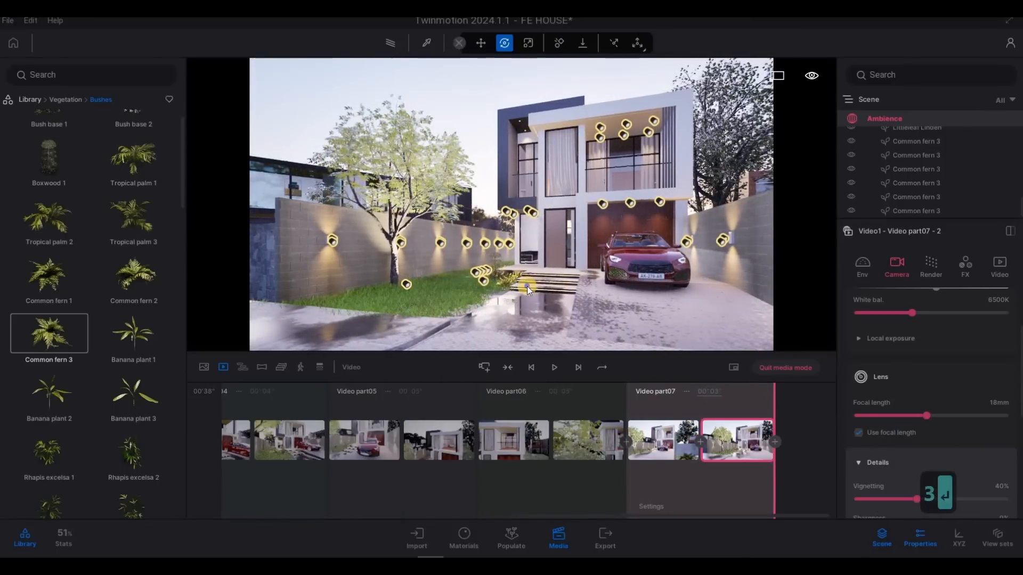
# Step: Start an eighth video part with a keyframe from a raised viewpoint close to the lawn tree, looking down at the house and car
pyautogui.press('a')
pyautogui.press('w')
pyautogui.press('w')
pyautogui.press('w')
pyautogui.press('w')
pyautogui.press('w')
pyautogui.press('w')
pyautogui.press('w')
pyautogui.press('w')
pyautogui.press('w')
pyautogui.press('w')
pyautogui.press('w')
pyautogui.press('a')
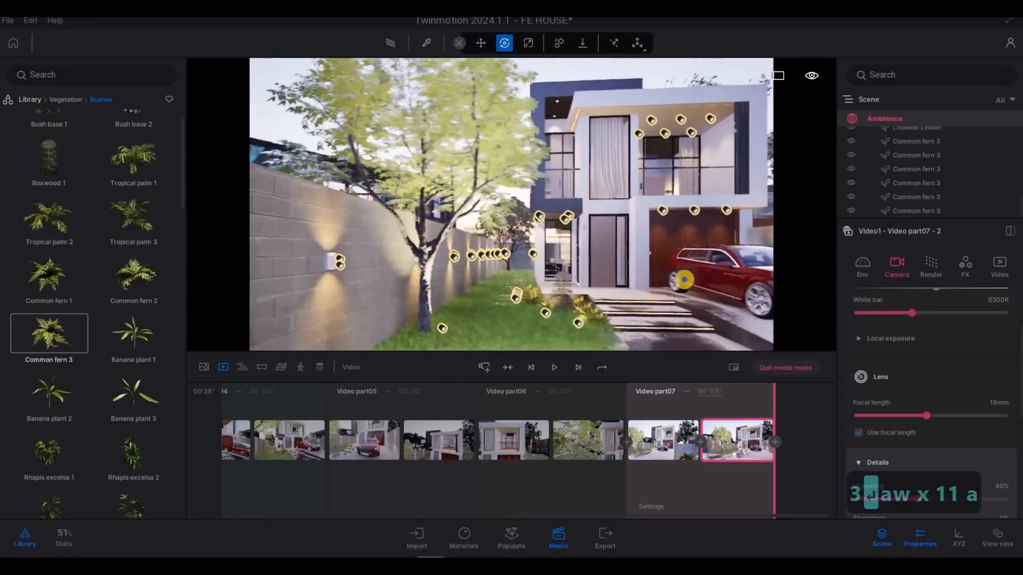
pyautogui.press('q')
pyautogui.press('q')
pyautogui.press('a')
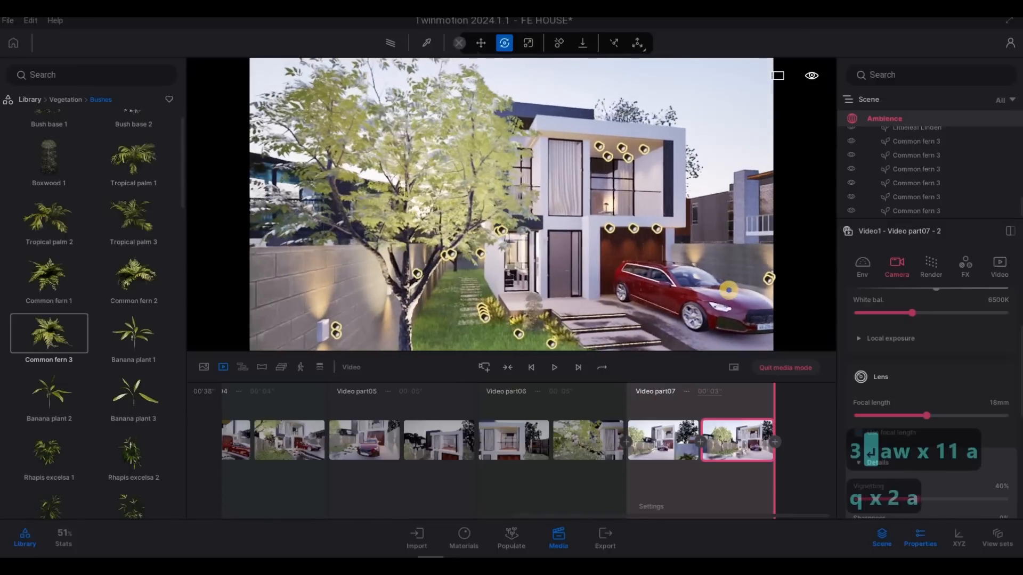
pyautogui.press('q')
pyautogui.press('a')
pyautogui.press('q')
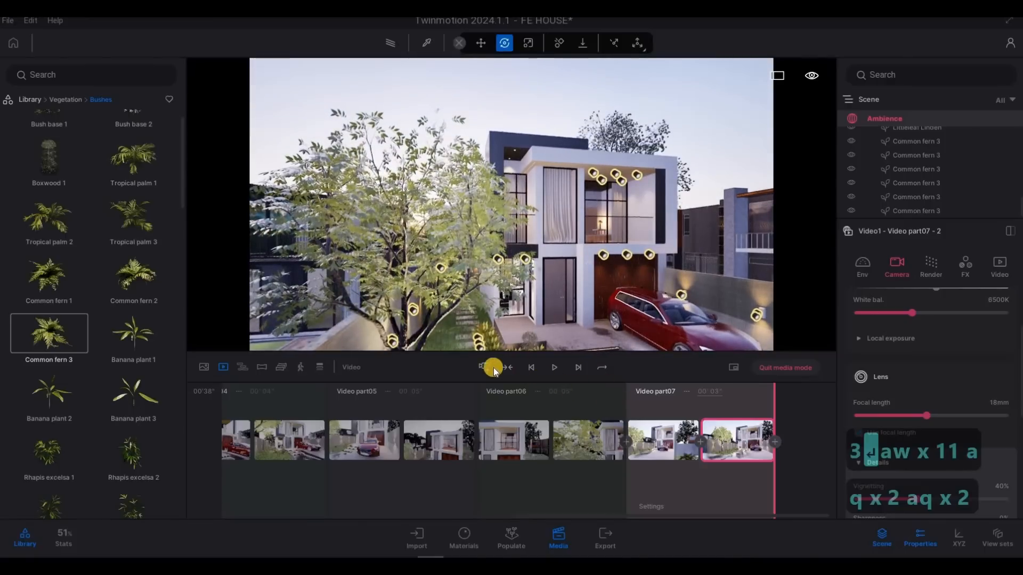
pyautogui.click(487, 366)
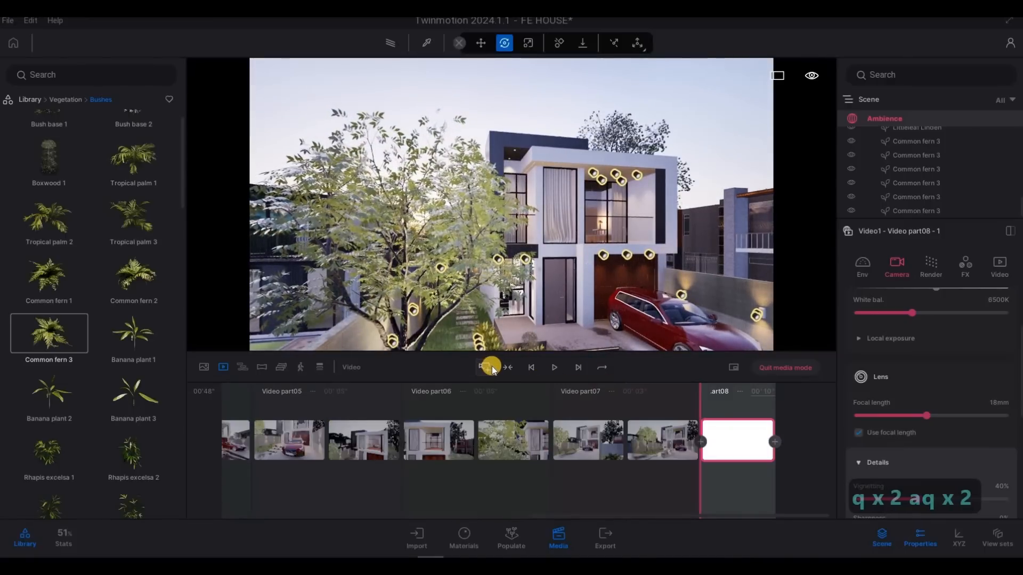
# Step: Add a second keyframe to the eighth video part with the camera lowered to just above the lawn, and set the part's duration to 4 seconds
pyautogui.press('e')
pyautogui.press('e')
pyautogui.press('e')
pyautogui.press('e')
pyautogui.press('e')
pyautogui.press('e')
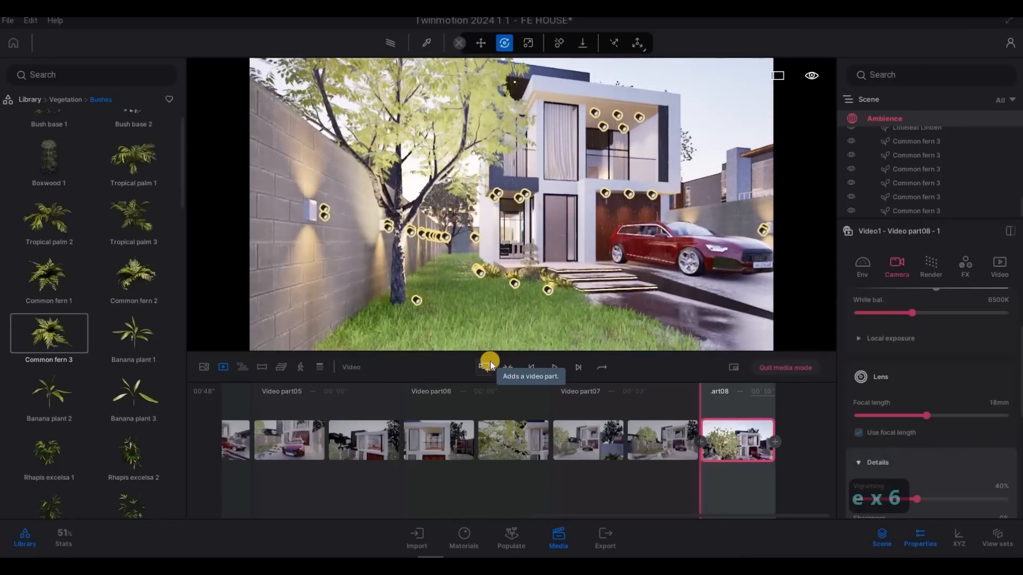
pyautogui.press('e')
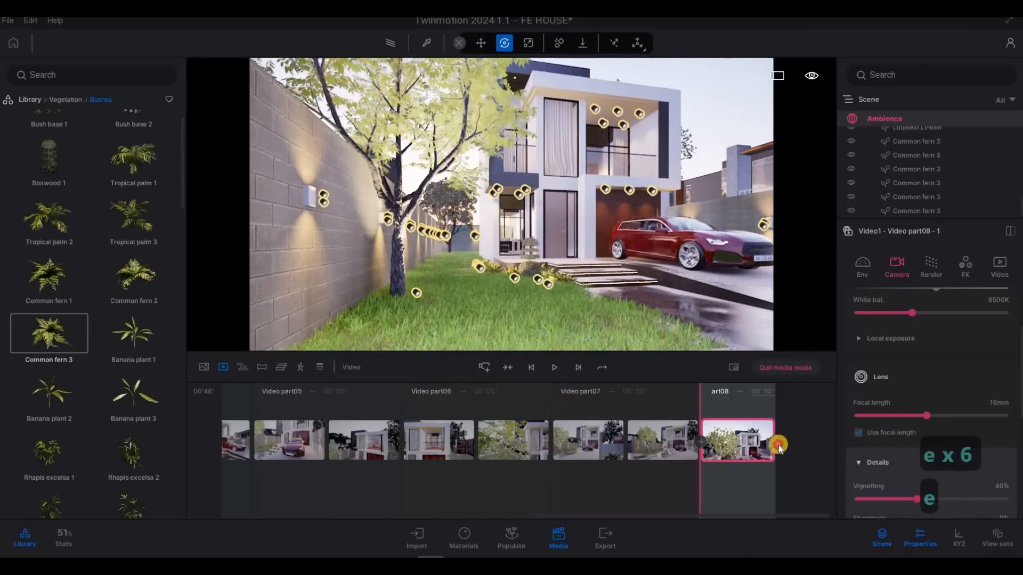
pyautogui.moveTo(718, 391); pyautogui.dragTo(678, 392)
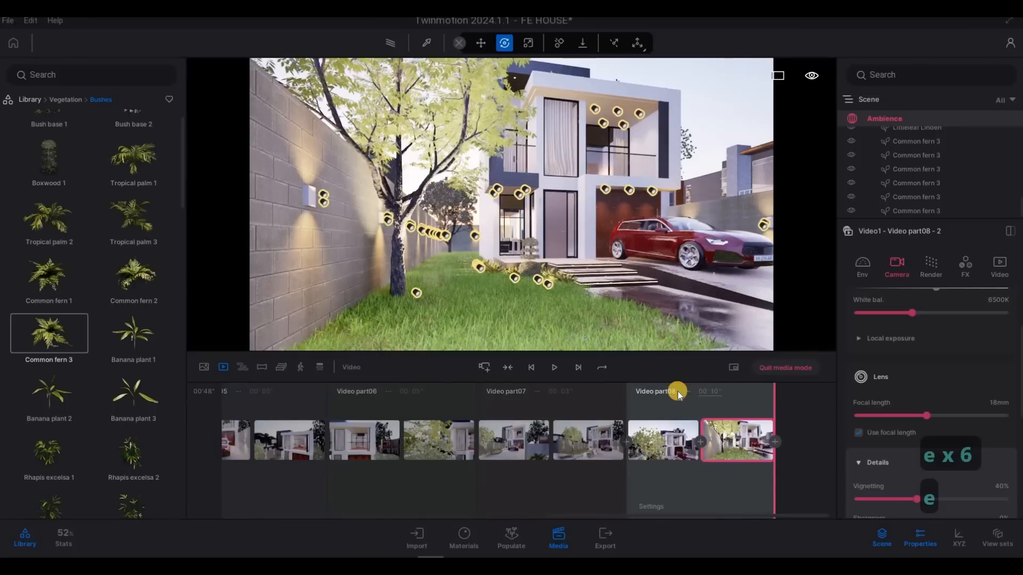
pyautogui.write('4')
pyautogui.press('Return')
# Step: Start a ninth video part with a keyframe from a frontal viewpoint of the house at the end of the driveway
pyautogui.press('s')
pyautogui.press('d')
pyautogui.press('s')
pyautogui.press('d')
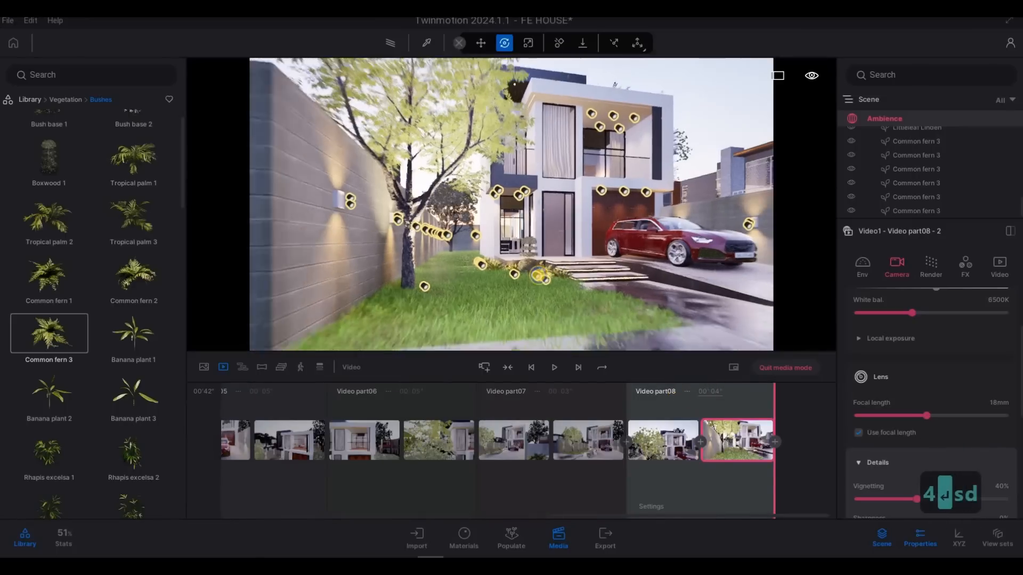
pyautogui.press('s')
pyautogui.press('d')
pyautogui.press('s')
pyautogui.press('d')
pyautogui.press('s')
pyautogui.press('d')
pyautogui.press('s')
pyautogui.press('d')
pyautogui.press('s')
pyautogui.press('d')
pyautogui.press('s')
pyautogui.press('d')
pyautogui.press('w')
pyautogui.press('d')
pyautogui.press('w')
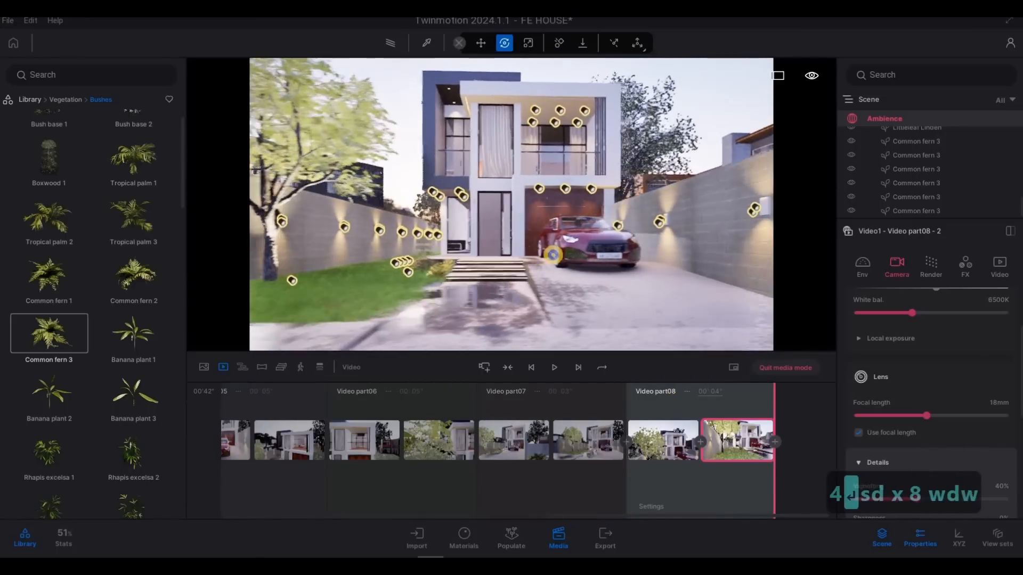
pyautogui.press('a')
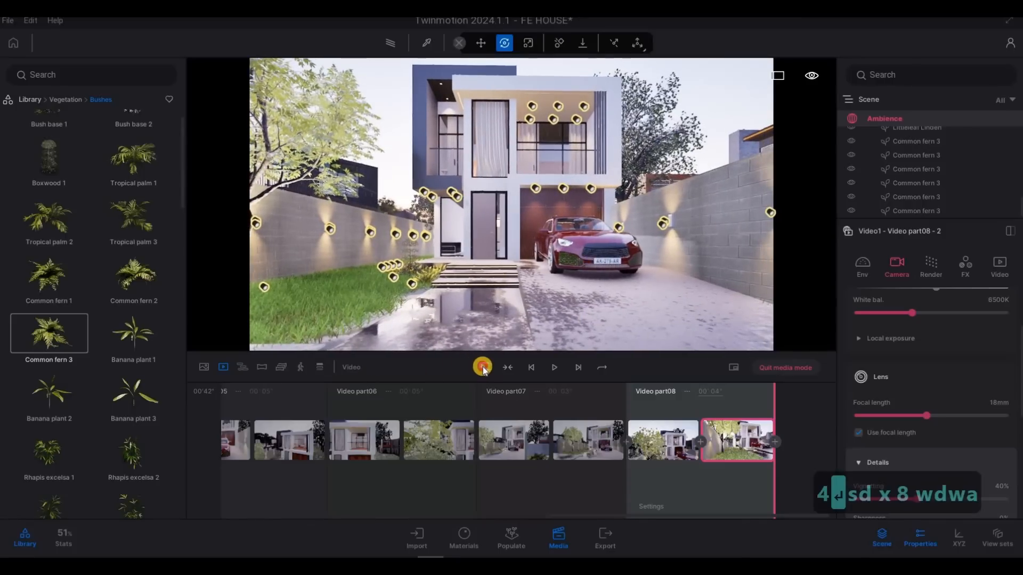
pyautogui.click(465, 367)
pyautogui.press('s')
pyautogui.press('s')
pyautogui.press('s')
pyautogui.press('s')
pyautogui.press('s')
pyautogui.press('s')
pyautogui.press('s')
pyautogui.press('s')
pyautogui.press('s')
pyautogui.press('s')
pyautogui.press('s')
pyautogui.press('s')
pyautogui.press('s')
pyautogui.press('s')
pyautogui.press('s')
pyautogui.press('s')
pyautogui.press('s')
pyautogui.press('s')
pyautogui.press('s')
pyautogui.press('s')
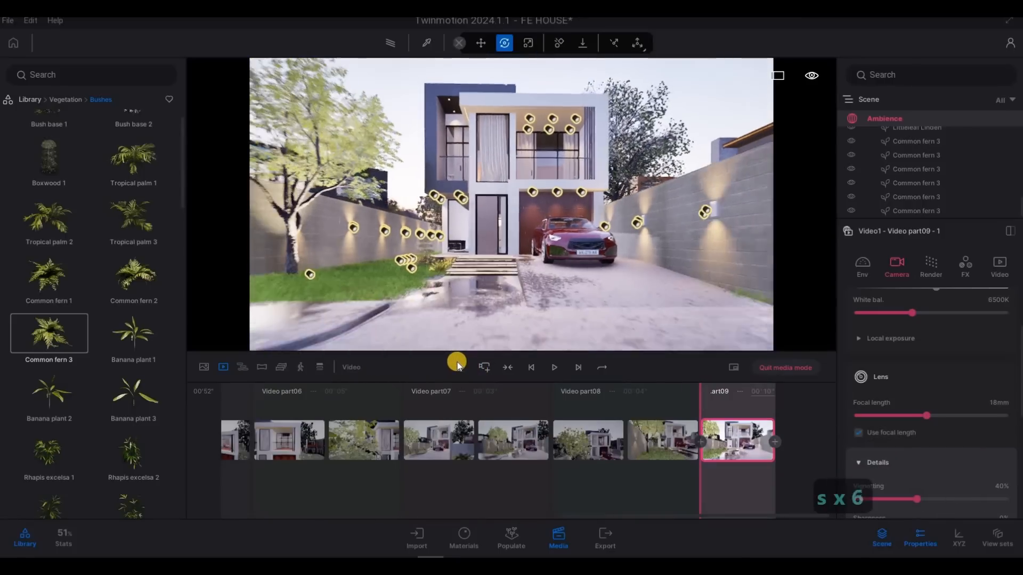
pyautogui.press('s')
pyautogui.press('s')
pyautogui.press('s')
pyautogui.press('s')
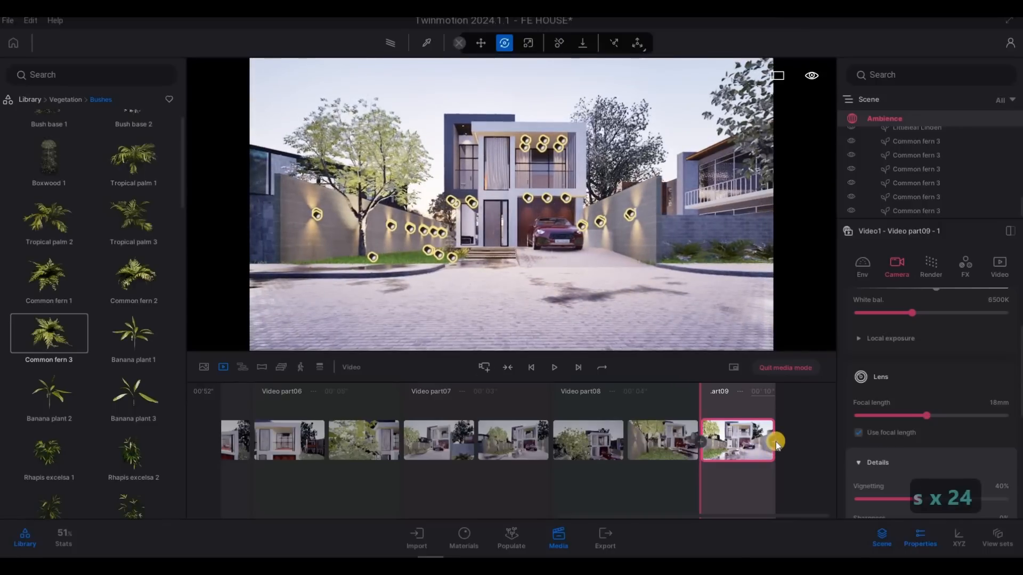
pyautogui.moveTo(738, 440)
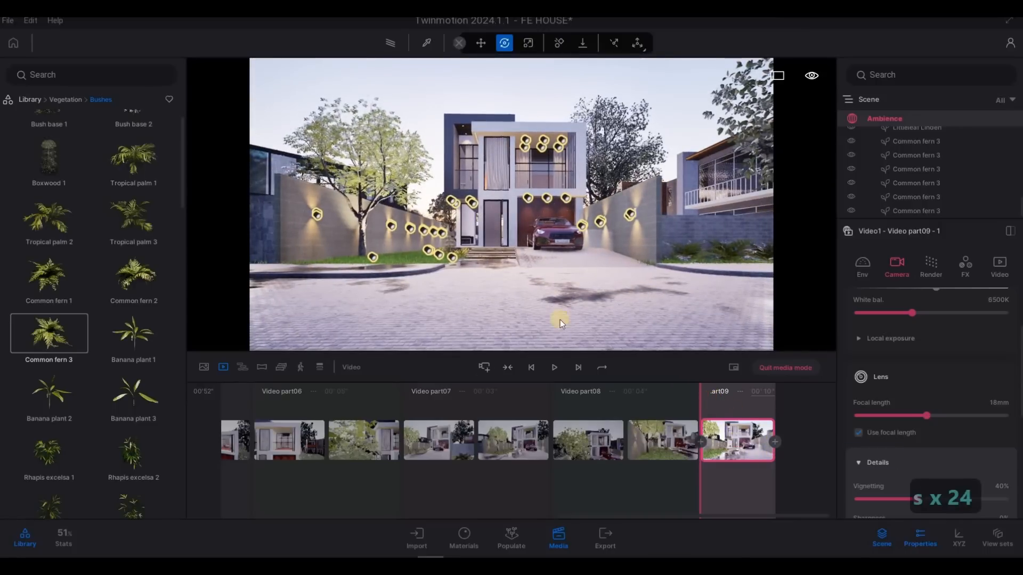
# Step: Refresh the ninth video part's first keyframe with a slightly adjusted frontal camera position in front of the driveway
pyautogui.press('s')
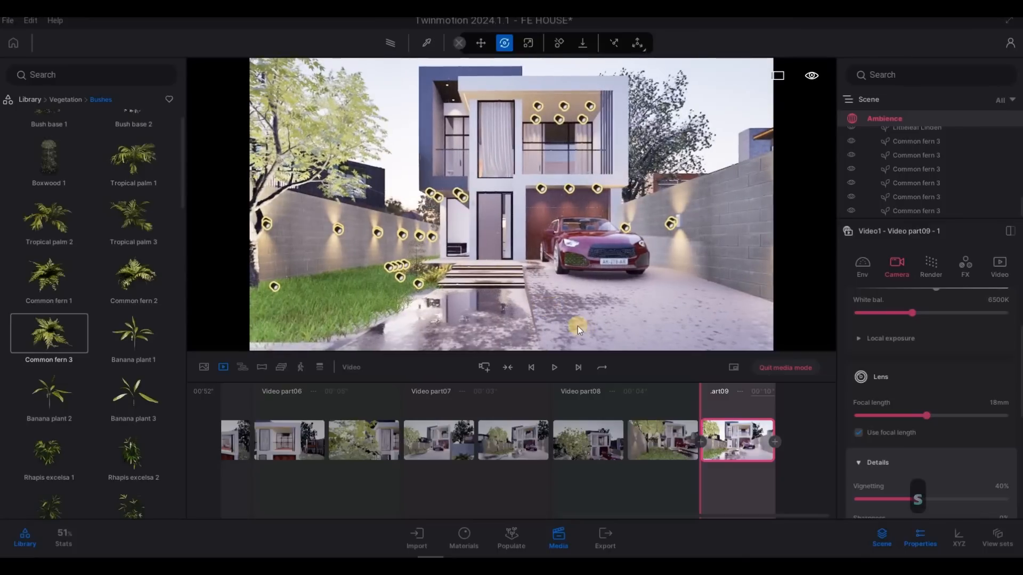
pyautogui.press('w')
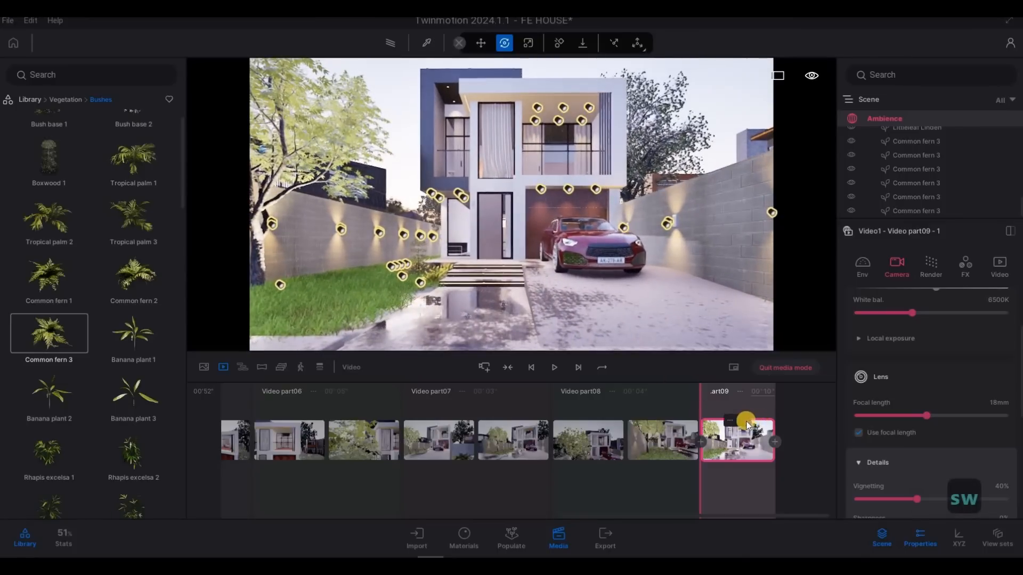
pyautogui.click(745, 422)
# Step: Add a second keyframe to the ninth video part with the camera pulled straight back across the street, and set the part's duration to 5 seconds
pyautogui.press('s')
pyautogui.press('s')
pyautogui.press('s')
pyautogui.press('s')
pyautogui.press('s')
pyautogui.press('s')
pyautogui.press('s')
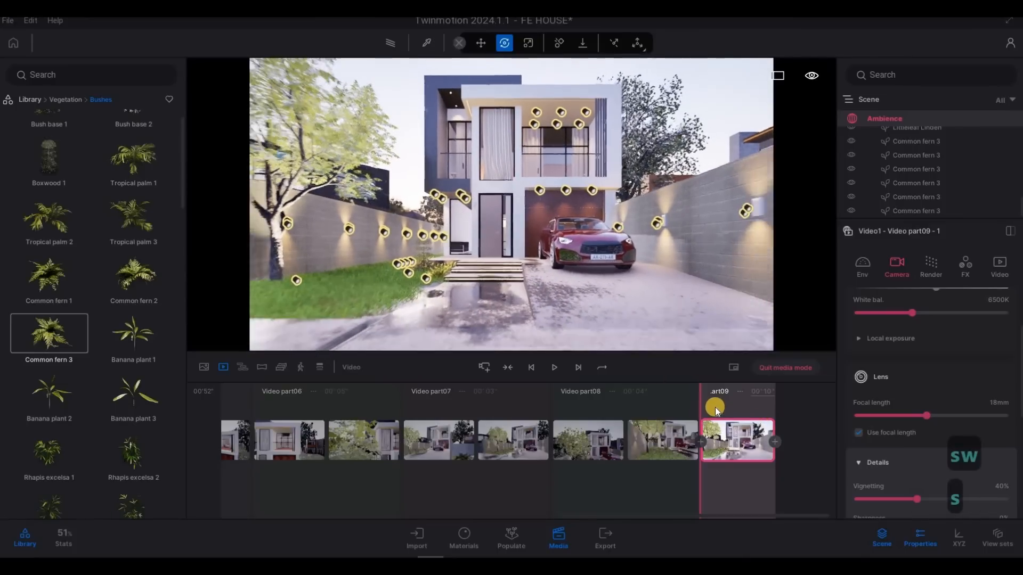
pyautogui.press('s')
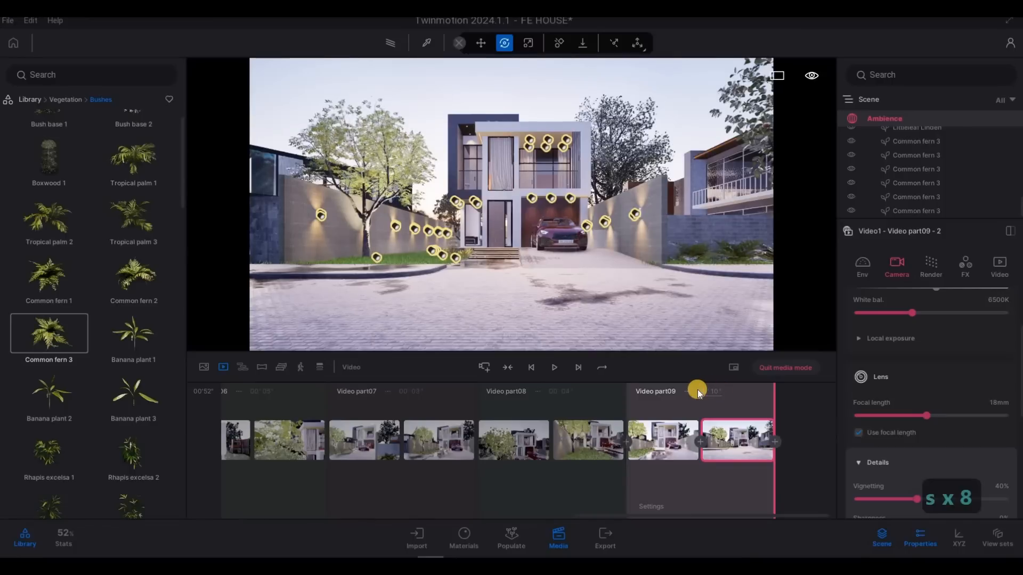
pyautogui.click(698, 392)
pyautogui.write('5')
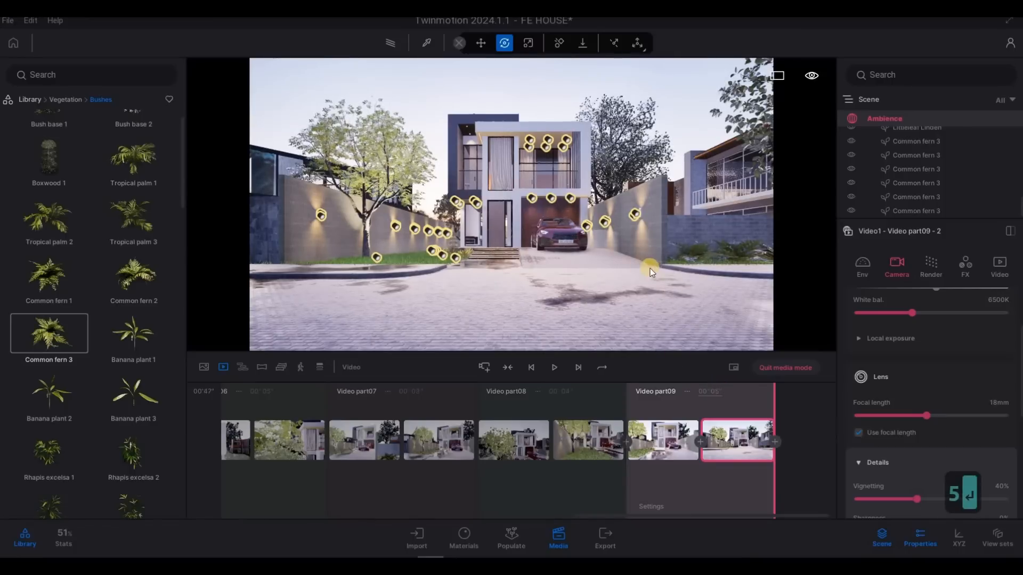
pyautogui.press('Return')
# Step: Start a tenth video part with a keyframe showing the house from near the driveway wall's end, and set the part's duration to 5 seconds
pyautogui.press('w')
pyautogui.press('d')
pyautogui.press('w')
pyautogui.press('d')
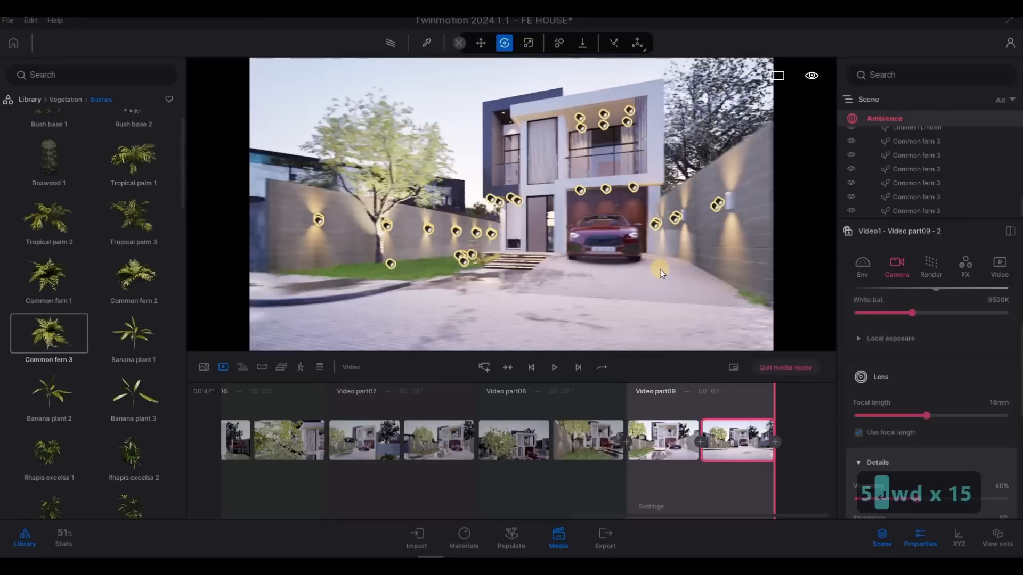
pyautogui.press('a')
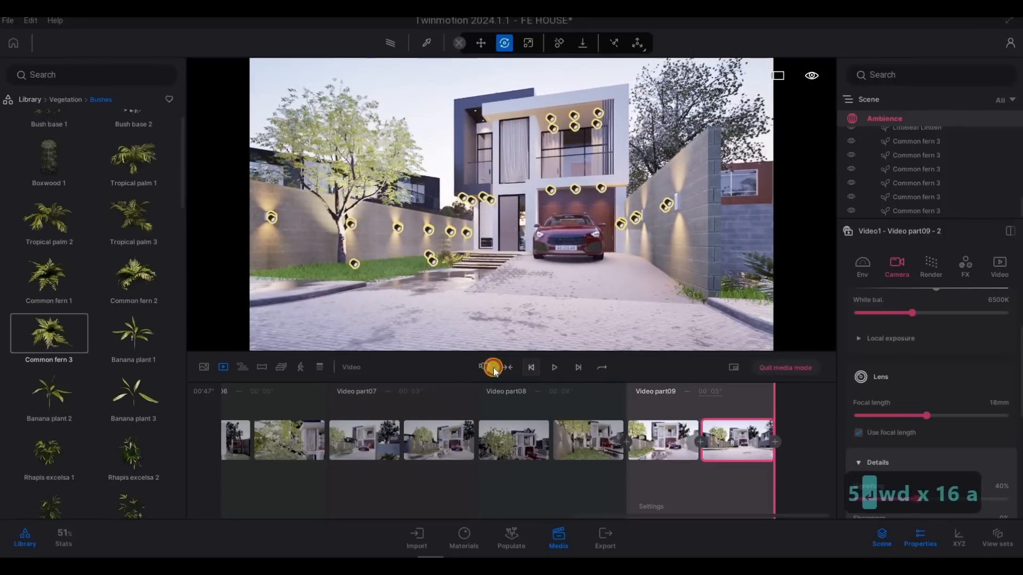
pyautogui.press('s')
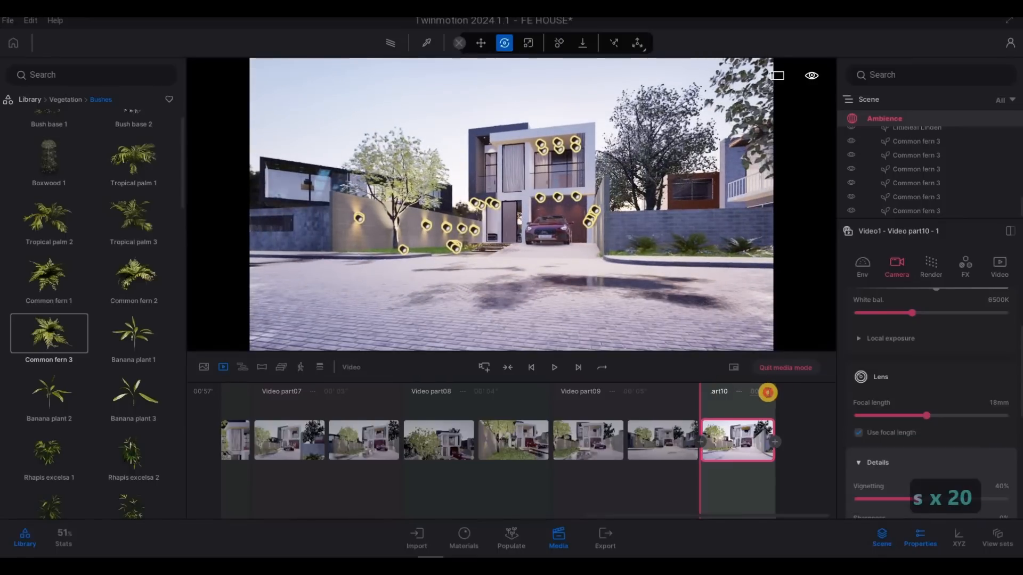
pyautogui.write('5')
pyautogui.press('Return')
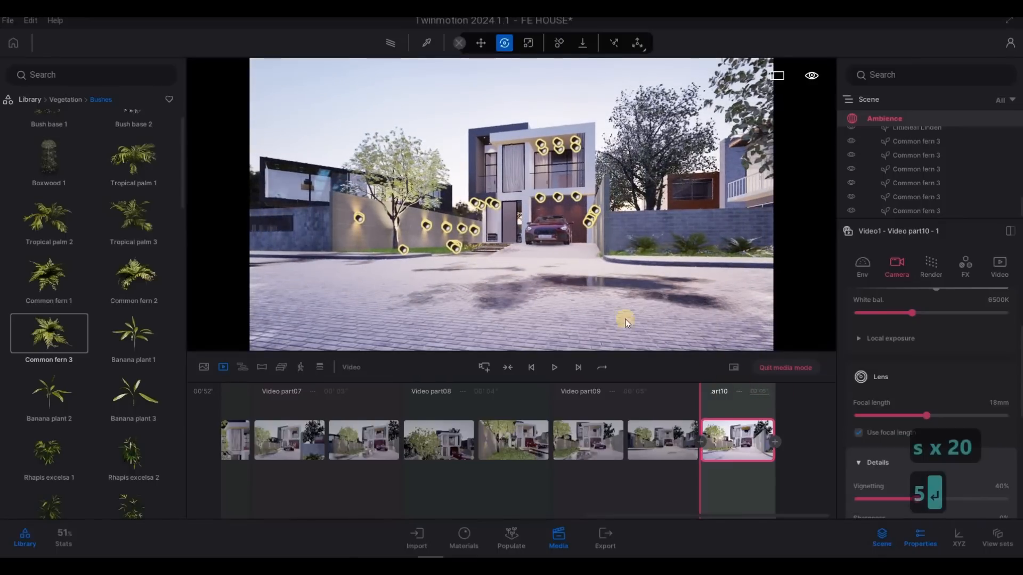
# Step: Start an eleventh video part with a keyframe from the street beside the lawn tree, and pull the camera back from the house
pyautogui.hotkey('a', 'w')
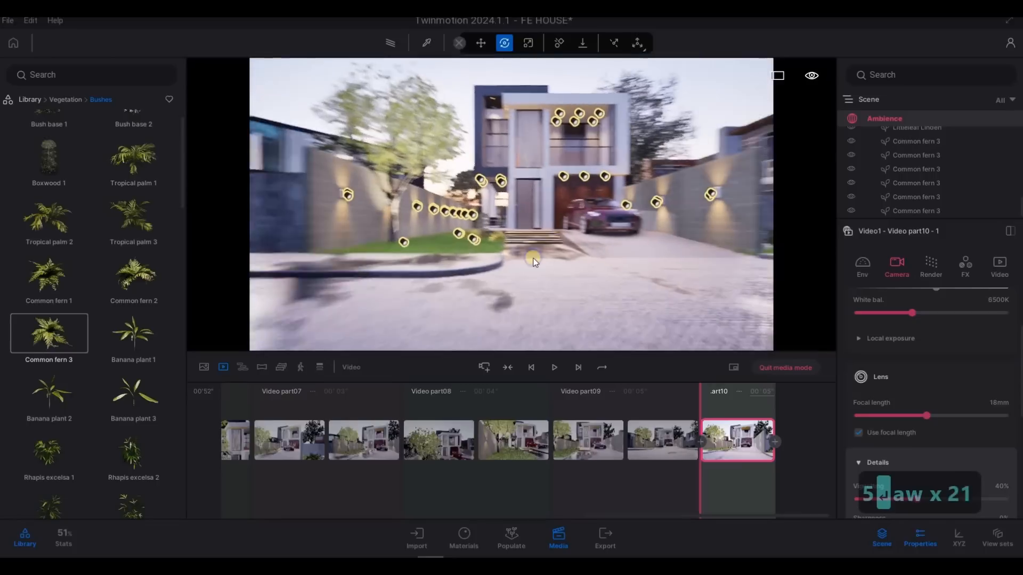
pyautogui.press('a')
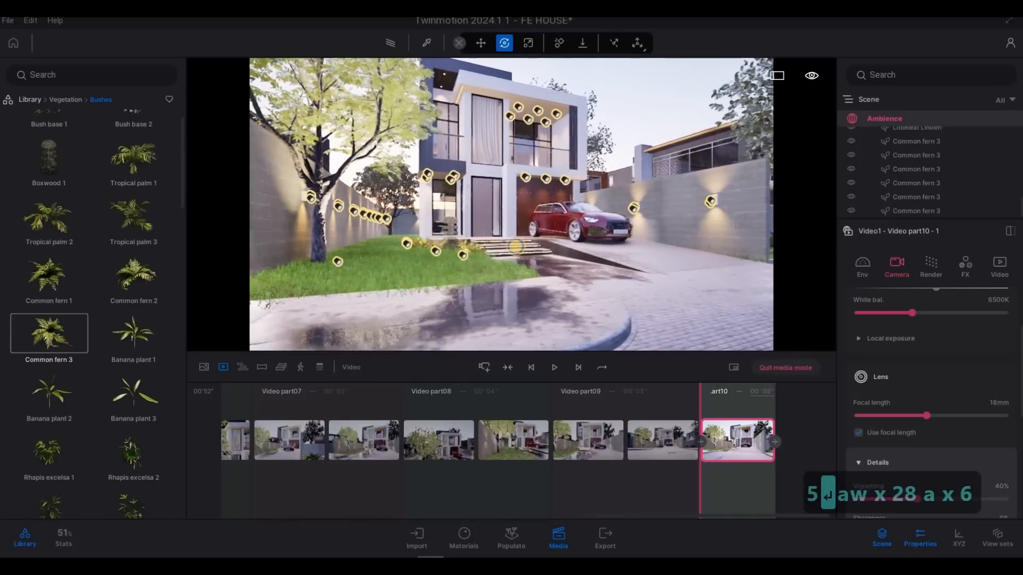
pyautogui.press('s')
pyautogui.press('q')
pyautogui.press('s')
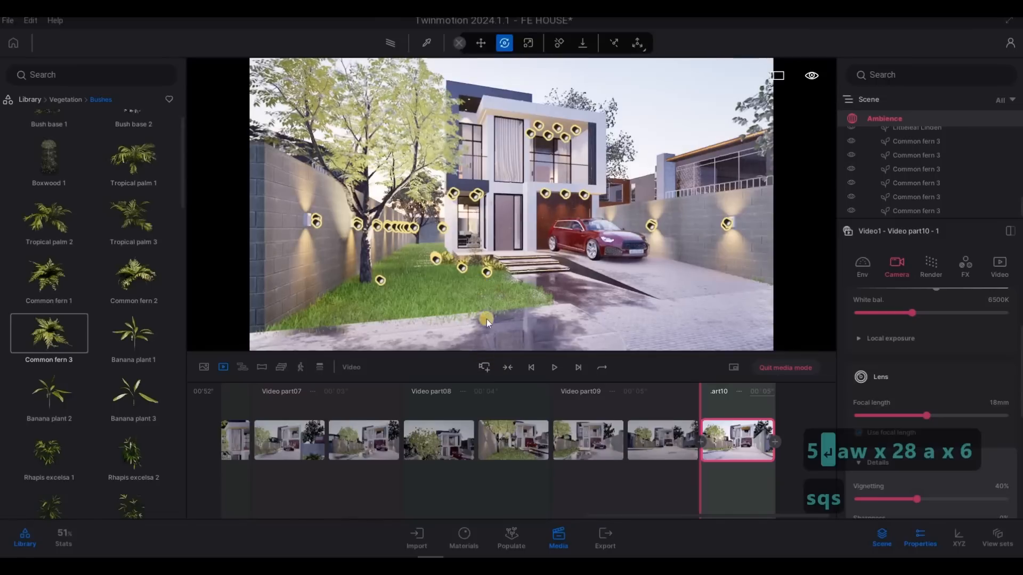
pyautogui.click(484, 367)
pyautogui.press('s')
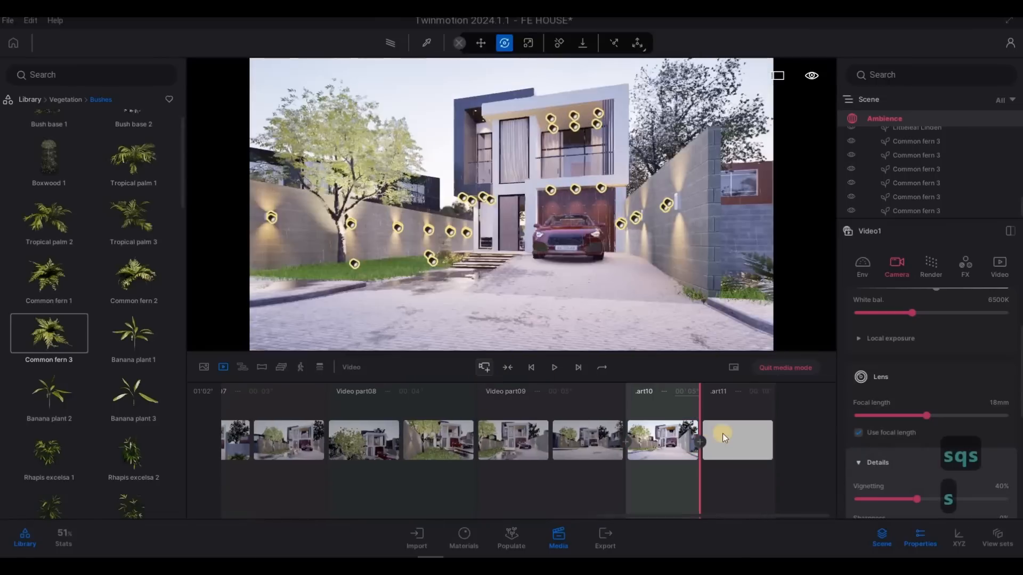
pyautogui.press('s')
pyautogui.click(739, 444)
pyautogui.press('s')
pyautogui.press('s')
pyautogui.press('s')
pyautogui.press('s')
pyautogui.press('s')
pyautogui.press('s')
pyautogui.press('s')
pyautogui.press('s')
pyautogui.press('s')
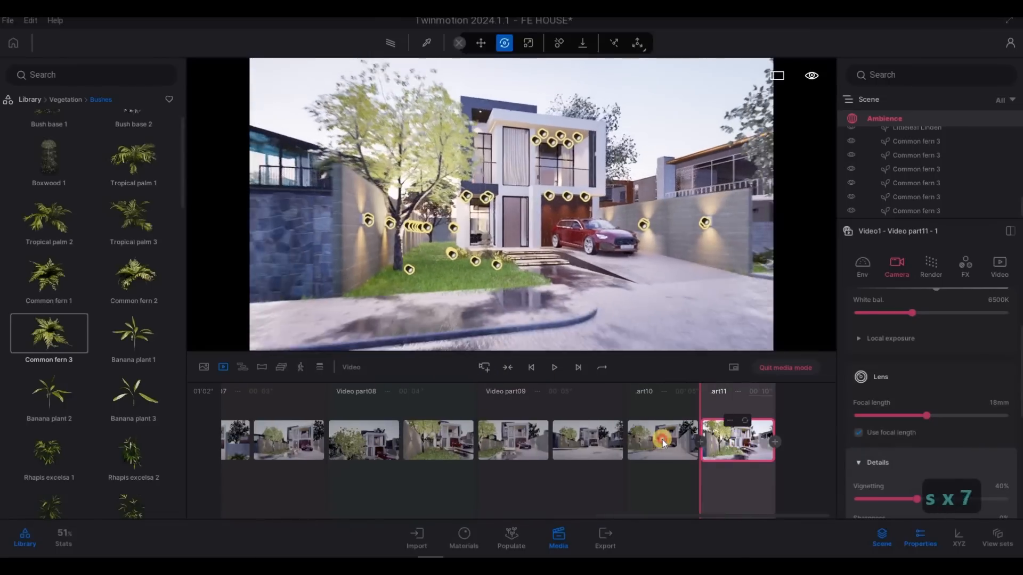
# Step: Delete the eleventh video part from the timeline
pyautogui.click(665, 440)
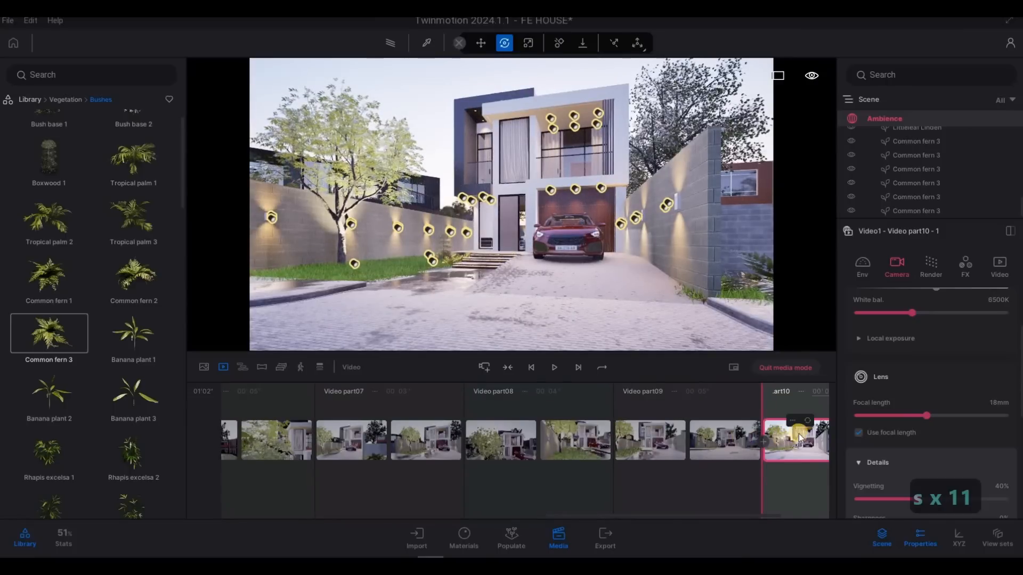
pyautogui.press('w')
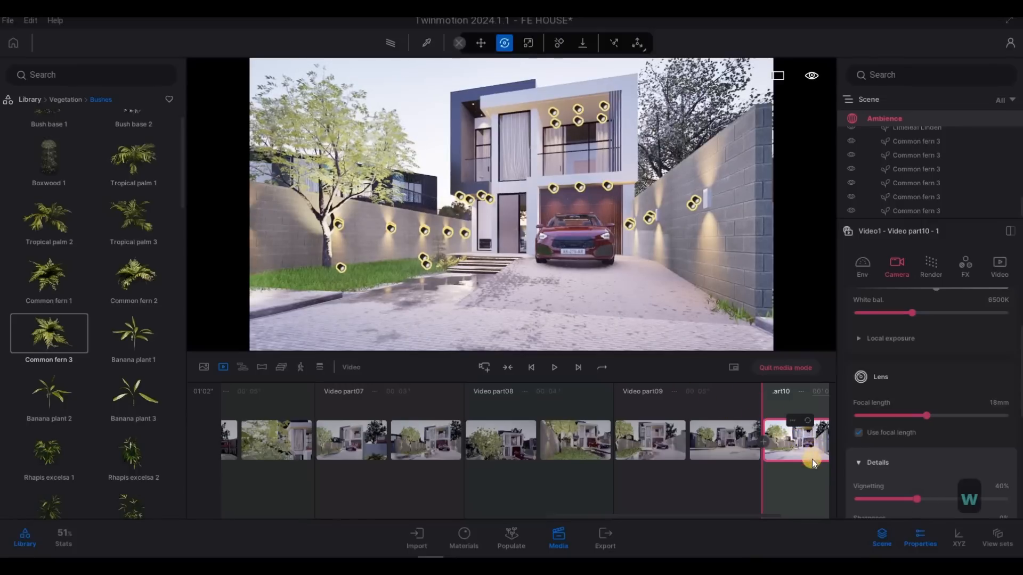
pyautogui.scroll(-2, 812, 455)
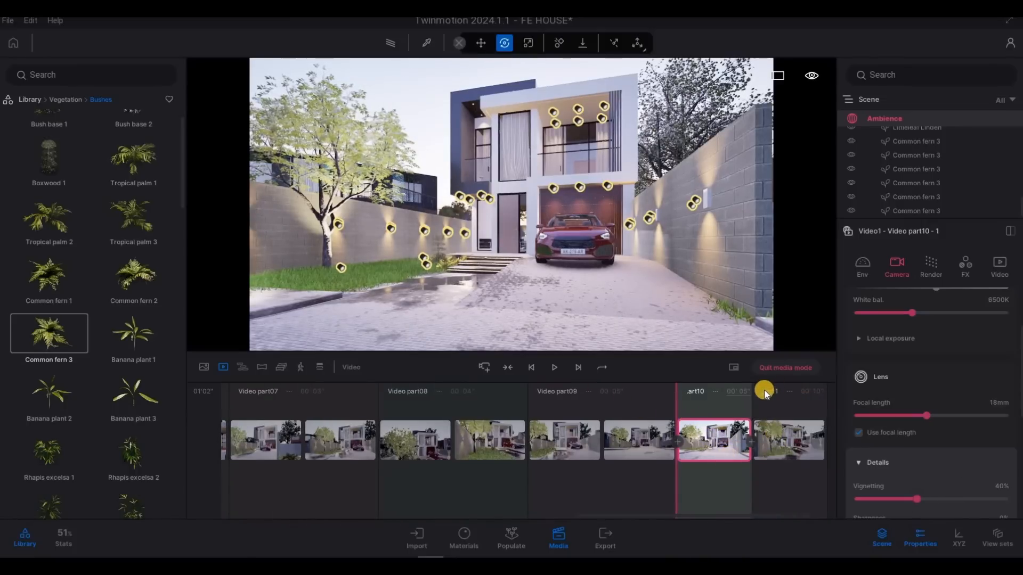
pyautogui.scroll(-1, 762, 395)
pyautogui.click(755, 392)
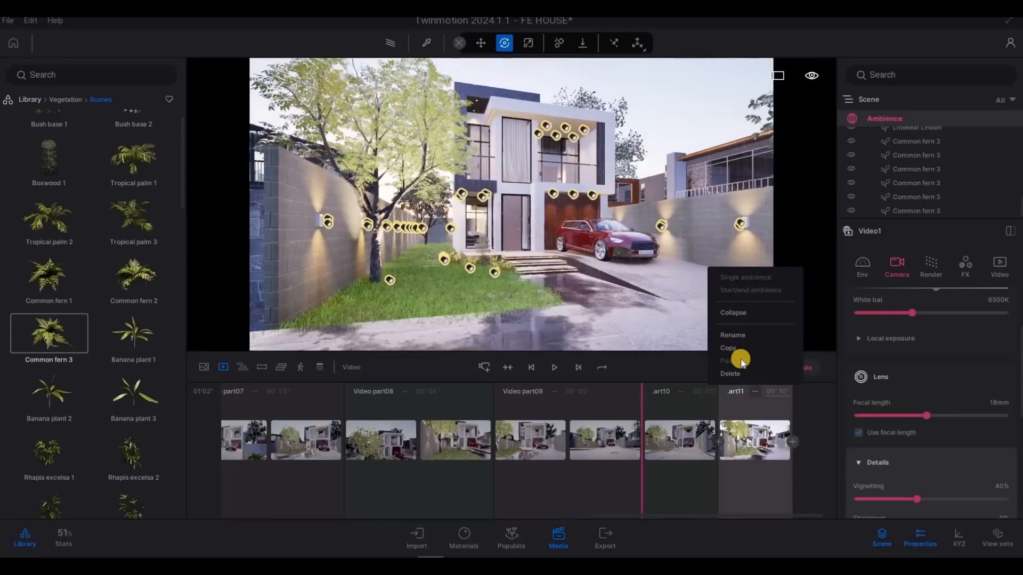
pyautogui.press('Delete')
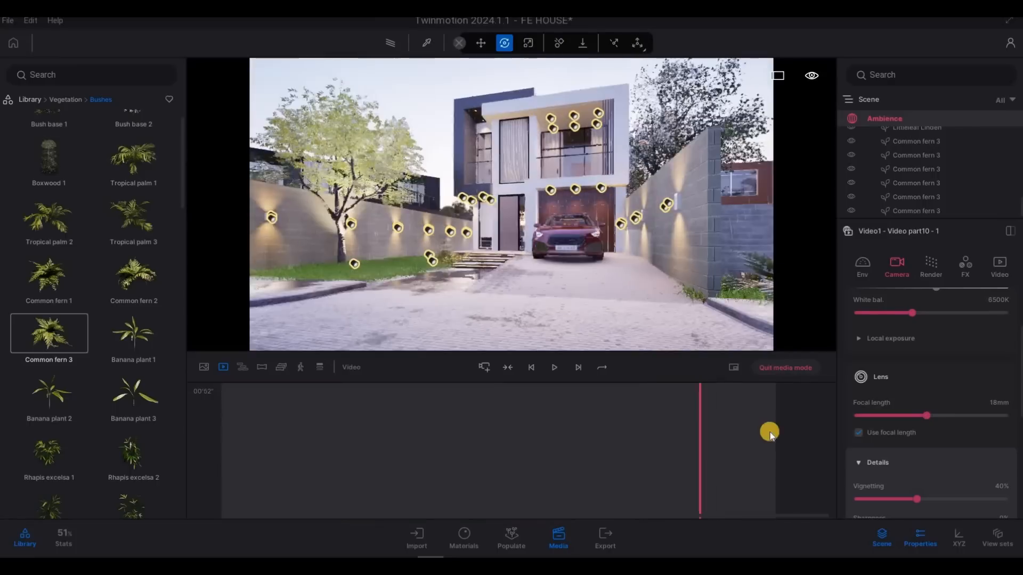
# Step: Add a second keyframe to the tenth video part with the camera pulled back from the house across the street
pyautogui.press('w')
pyautogui.press('w')
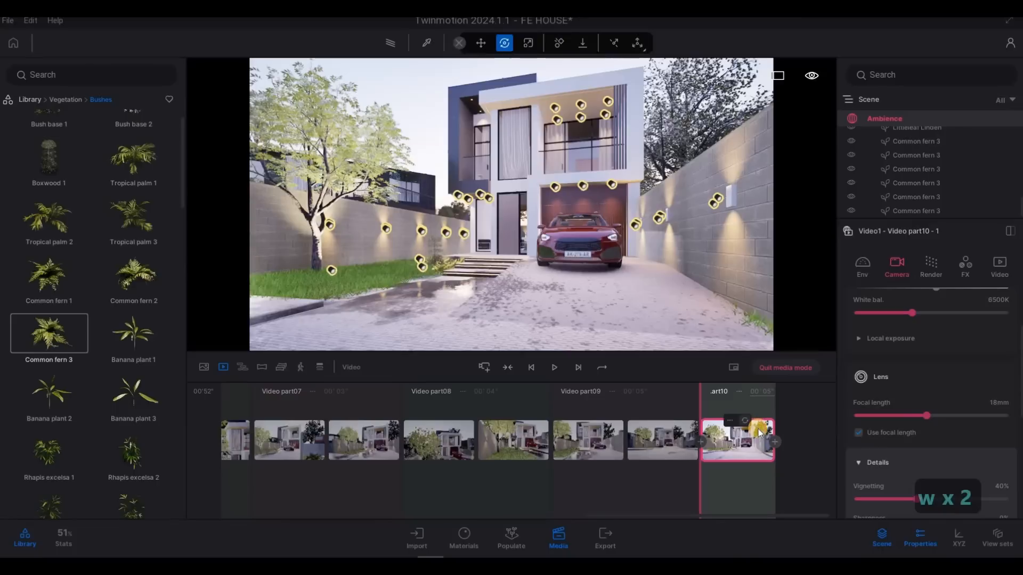
pyautogui.press('s')
pyautogui.press('s')
pyautogui.press('s')
pyautogui.press('s')
pyautogui.press('s')
pyautogui.press('s')
pyautogui.press('s')
pyautogui.press('s')
pyautogui.press('s')
pyautogui.press('s')
pyautogui.press('s')
pyautogui.press('s')
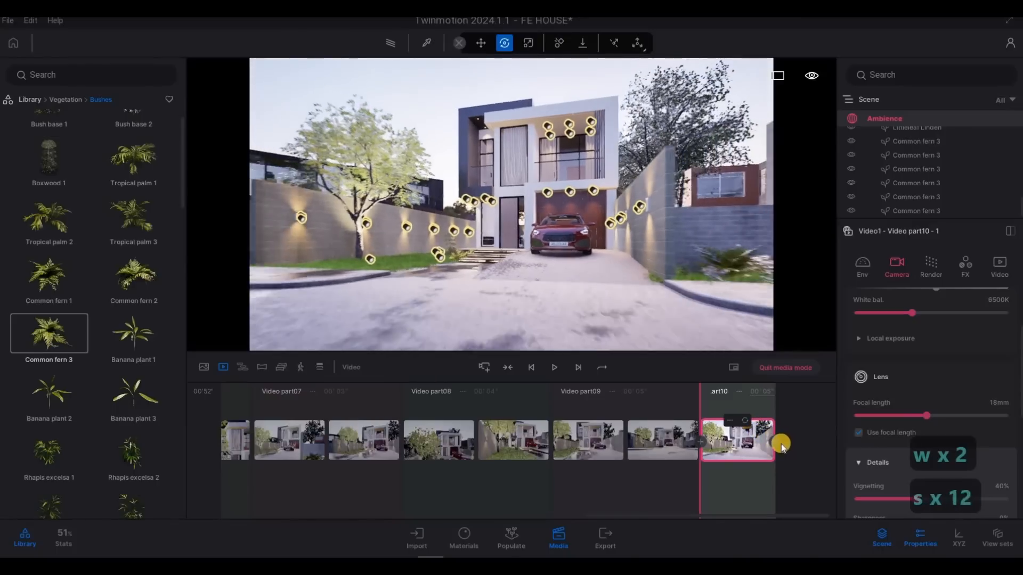
pyautogui.press('s')
pyautogui.press('s')
pyautogui.press('s')
pyautogui.press('s')
pyautogui.press('s')
pyautogui.press('s')
pyautogui.press('s')
pyautogui.click(777, 442)
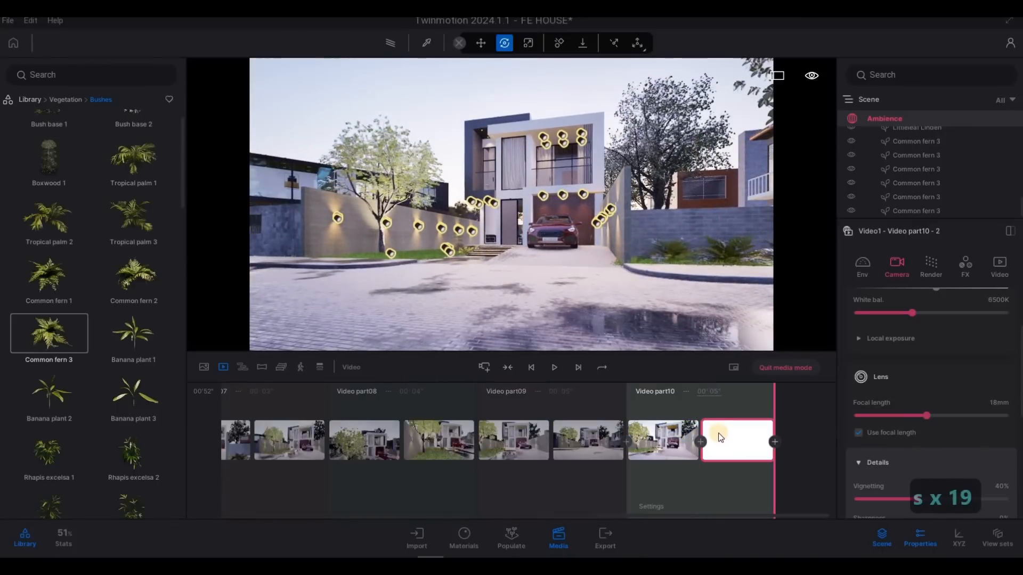
# Step: Start an eleventh video part with a keyframe close to the lawn tree, facing the house entrance and the parked car
pyautogui.press('a')
pyautogui.press('w')
pyautogui.press('a')
pyautogui.press('w')
pyautogui.press('a')
pyautogui.press('w')
pyautogui.press('a')
pyautogui.press('w')
pyautogui.press('a')
pyautogui.press('w')
pyautogui.press('a')
pyautogui.press('w')
pyautogui.press('a')
pyautogui.press('w')
pyautogui.press('a')
pyautogui.press('w')
pyautogui.press('a')
pyautogui.press('w')
pyautogui.press('a')
pyautogui.press('w')
pyautogui.press('a')
pyautogui.press('w')
pyautogui.press('a')
pyautogui.press('w')
pyautogui.press('a')
pyautogui.press('w')
pyautogui.press('a')
pyautogui.press('w')
pyautogui.press('a')
pyautogui.press('w')
pyautogui.press('a')
pyautogui.press('w')
pyautogui.press('a')
pyautogui.press('w')
pyautogui.press('a')
pyautogui.press('w')
pyautogui.press('a')
pyautogui.press('w')
pyautogui.press('a')
pyautogui.press('w')
pyautogui.press('a')
pyautogui.press('w')
pyautogui.press('a')
pyautogui.press('w')
pyautogui.press('a')
pyautogui.press('w')
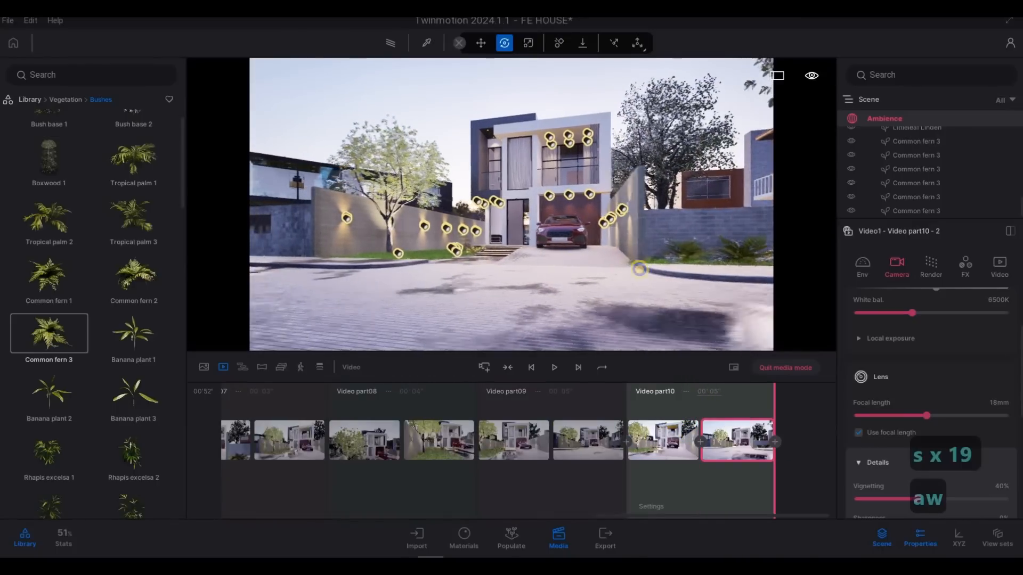
pyautogui.press('a')
pyautogui.press('q')
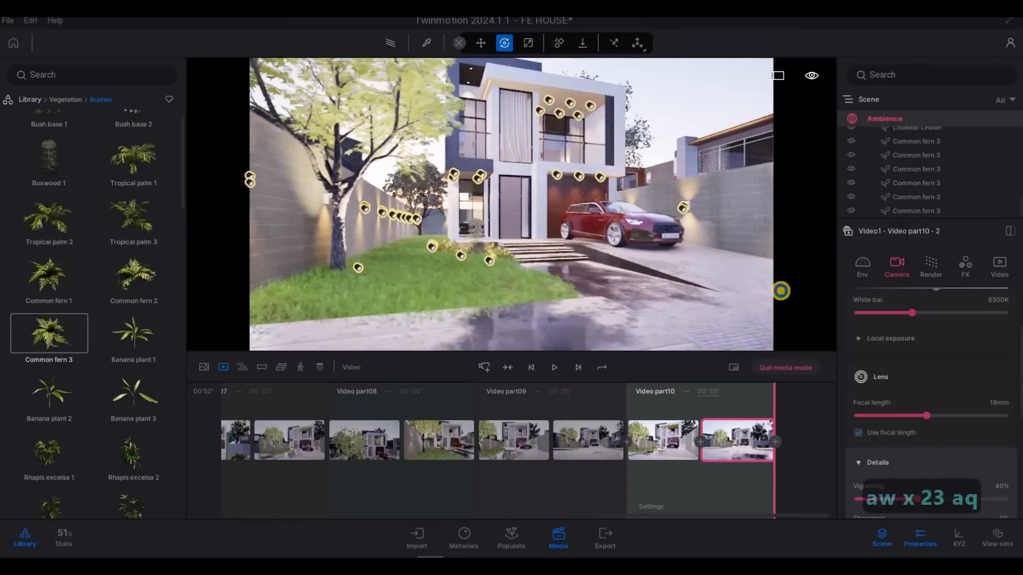
pyautogui.press('s')
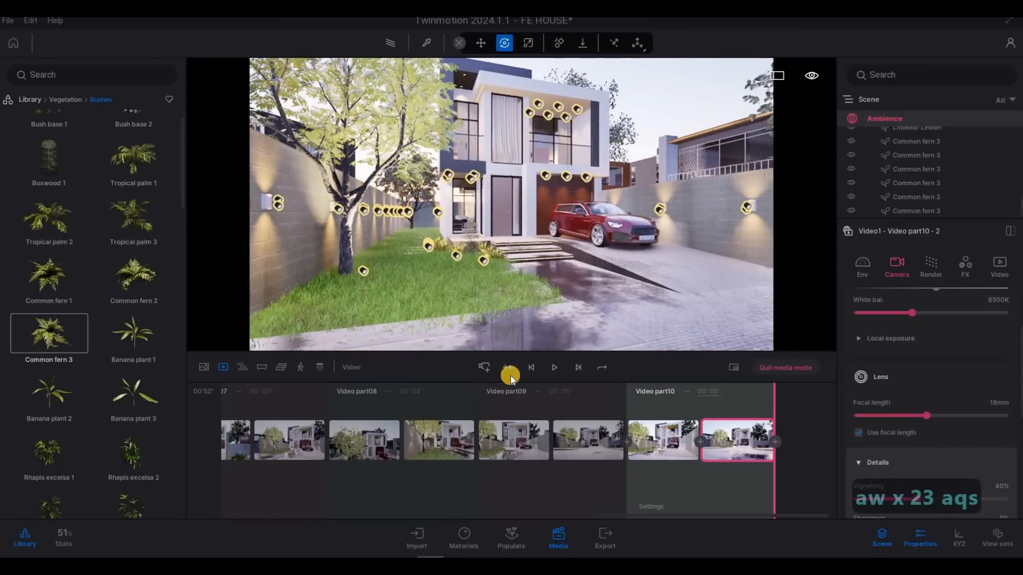
pyautogui.click(510, 376)
pyautogui.click(731, 447)
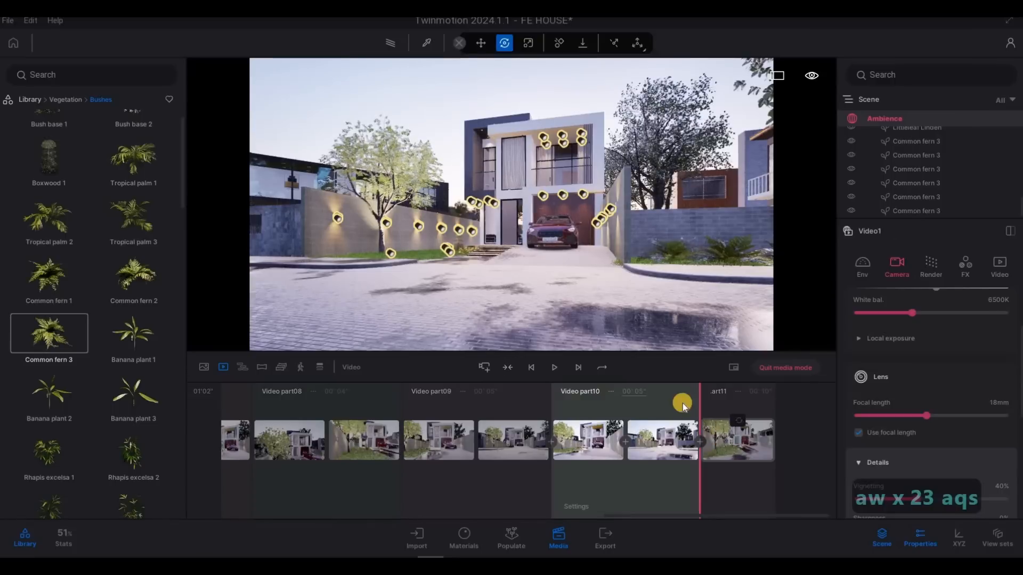
# Step: Add a second keyframe to the eleventh video part with the camera pulled back across the street, and set the part's duration to 5 seconds
pyautogui.press('s')
pyautogui.press('s')
pyautogui.press('s')
pyautogui.press('s')
pyautogui.press('s')
pyautogui.press('s')
pyautogui.press('s')
pyautogui.press('s')
pyautogui.press('s')
pyautogui.press('s')
pyautogui.press('s')
pyautogui.press('s')
pyautogui.press('s')
pyautogui.press('s')
pyautogui.press('s')
pyautogui.press('s')
pyautogui.press('s')
pyautogui.press('s')
pyautogui.press('s')
pyautogui.press('s')
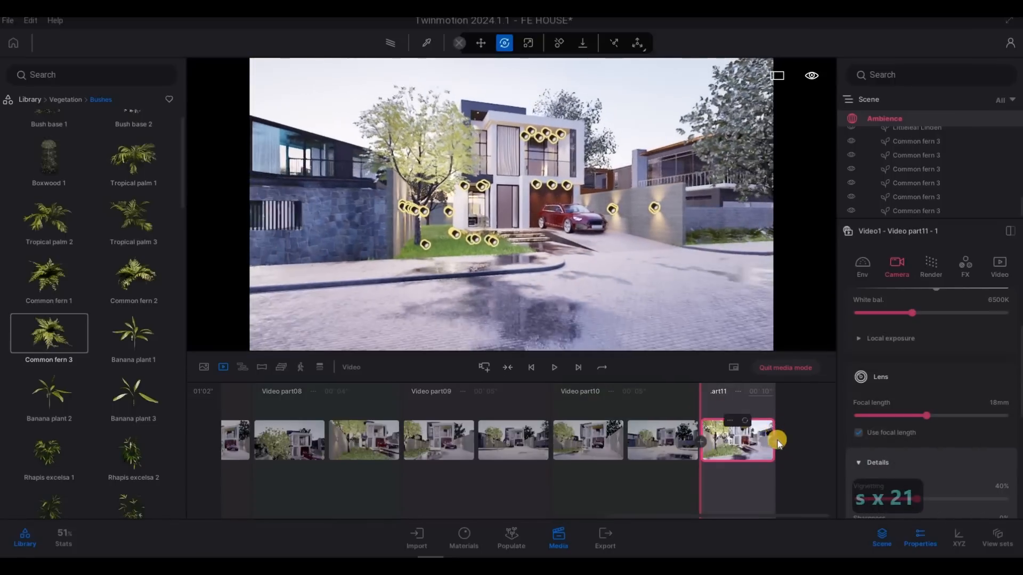
pyautogui.click(776, 442)
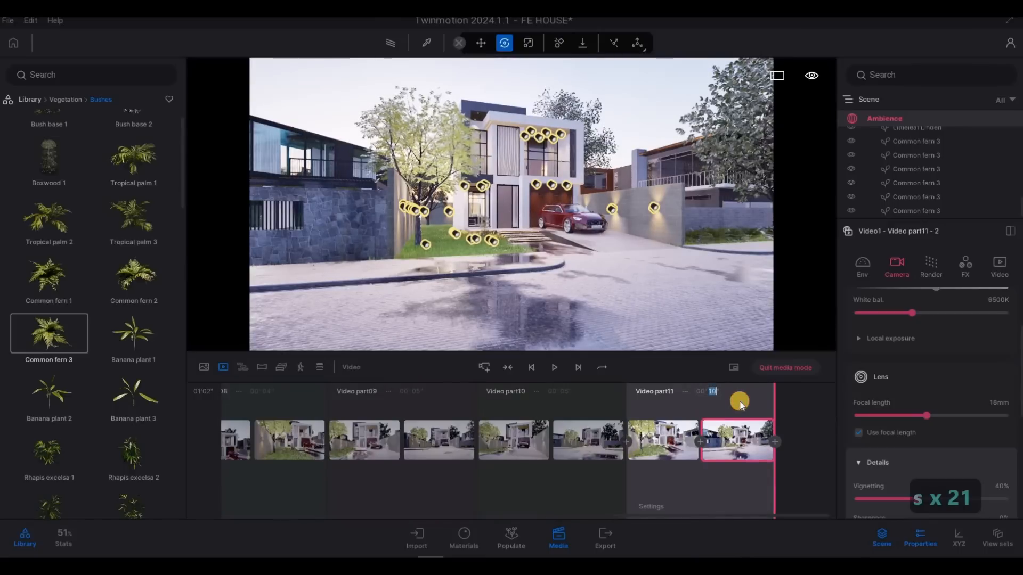
pyautogui.write('5')
pyautogui.press('Return')
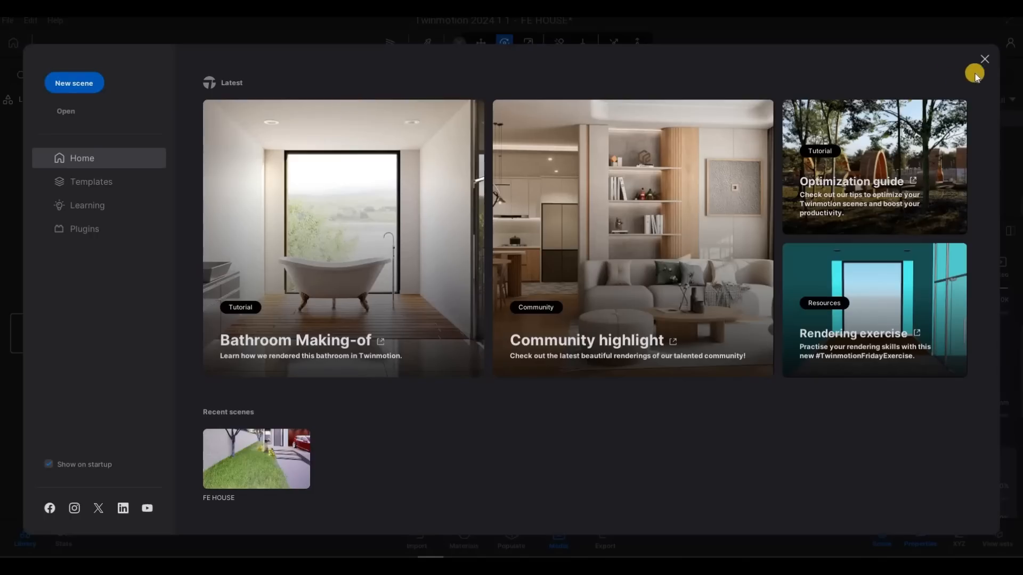
# Step: Return to the list of videos and duplicate the finished house video
pyautogui.click(963, 78)
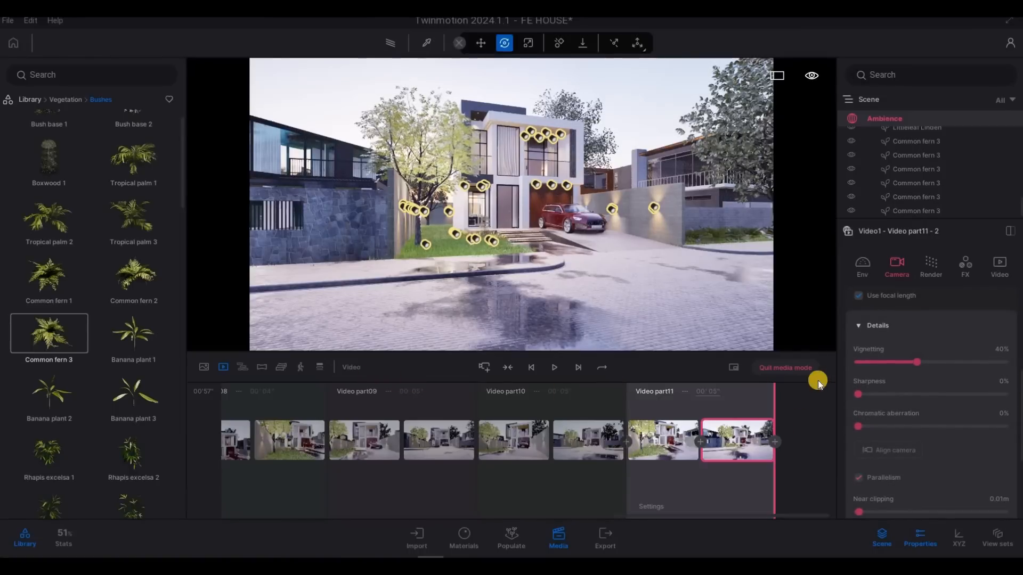
pyautogui.click(605, 538)
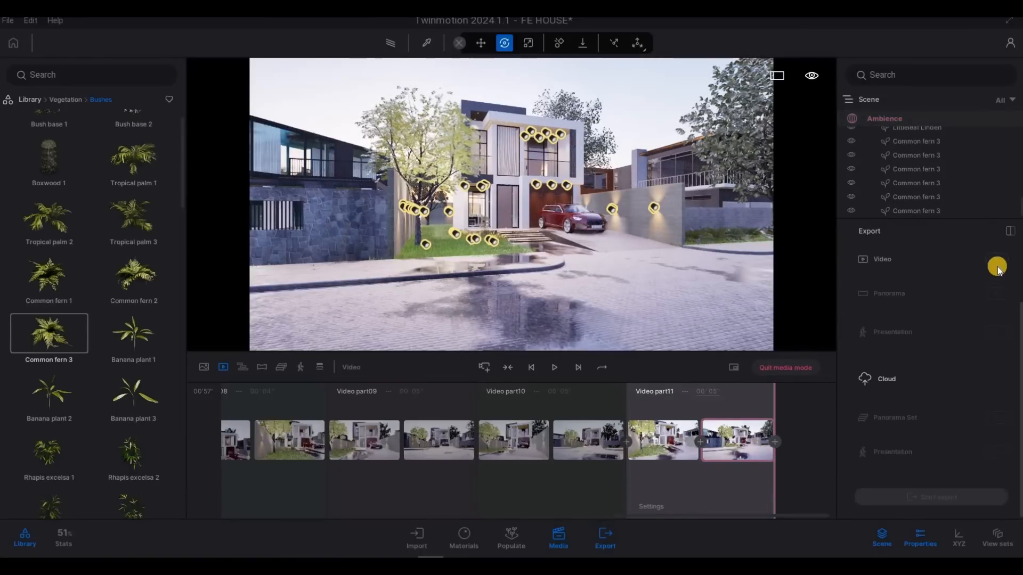
pyautogui.scroll(2, 992, 269)
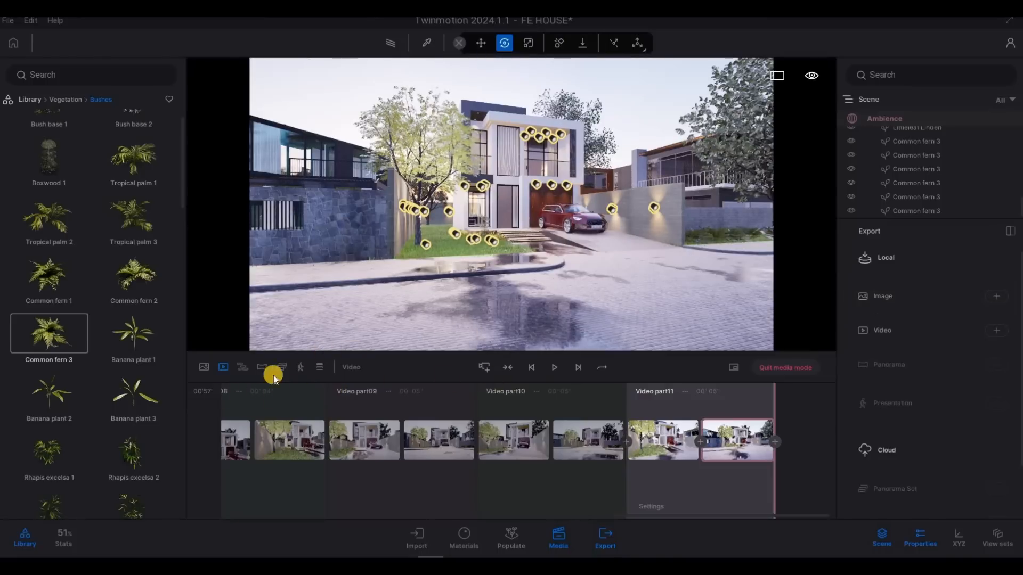
pyautogui.click(318, 408)
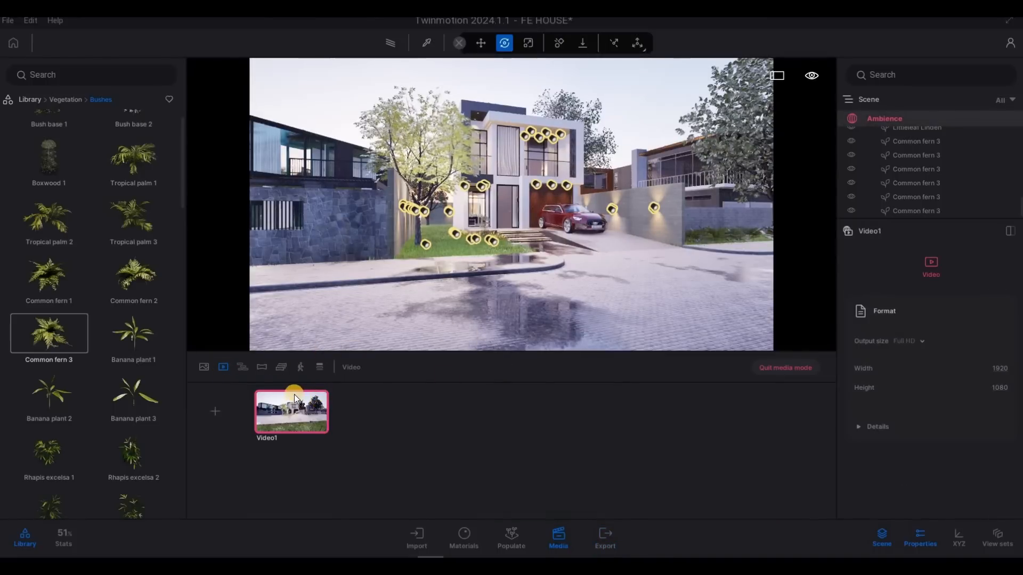
pyautogui.rightClick(287, 393)
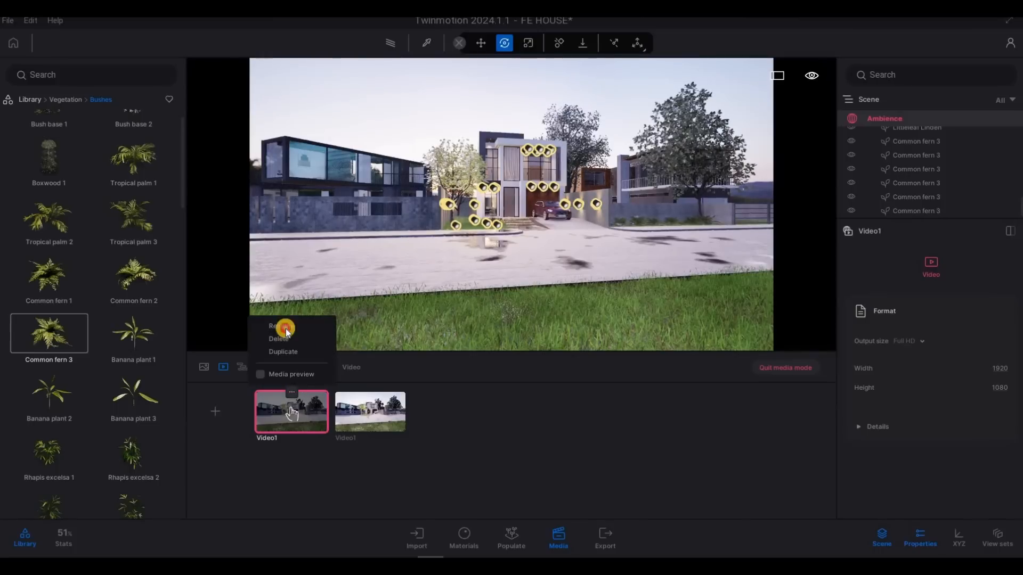
# Step: Rename the first of the two videos as SHOWREEL
pyautogui.doubleClick(268, 439)
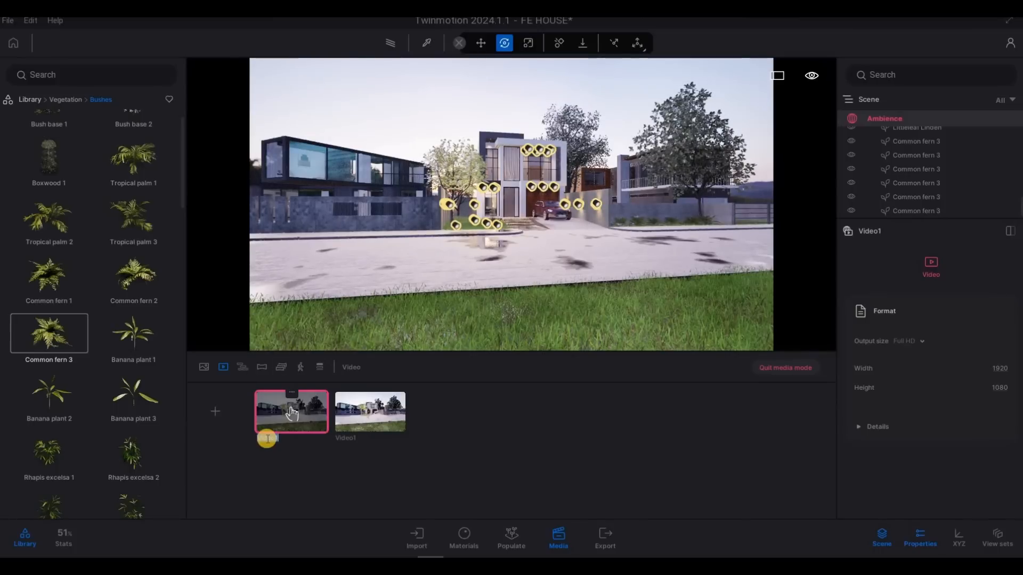
pyautogui.write('sho')
pyautogui.press('BackSpace')
pyautogui.write('w')
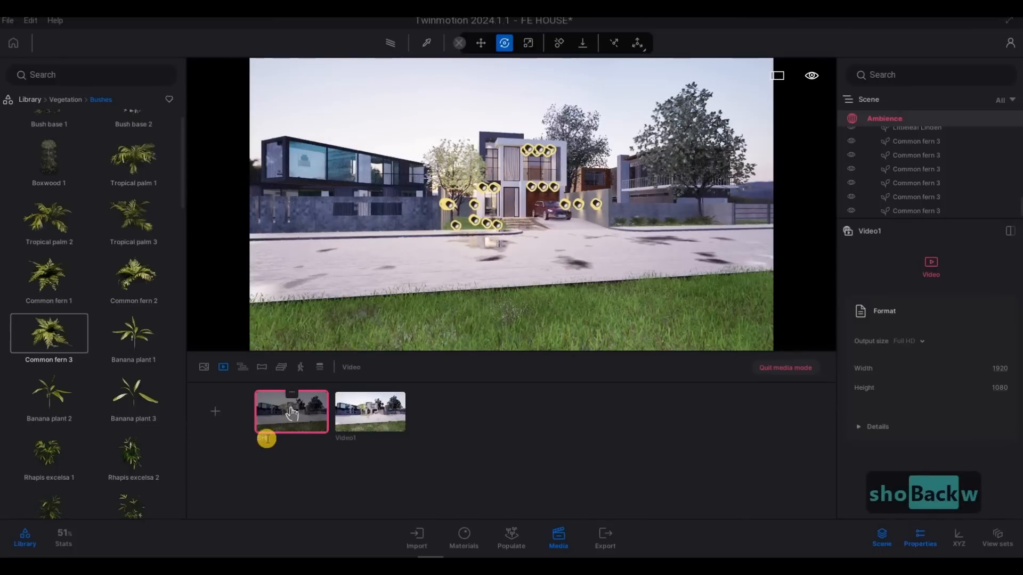
pyautogui.write('ree')
pyautogui.press('BackSpace')
pyautogui.press('BackSpace')
pyautogui.press('BackSpace')
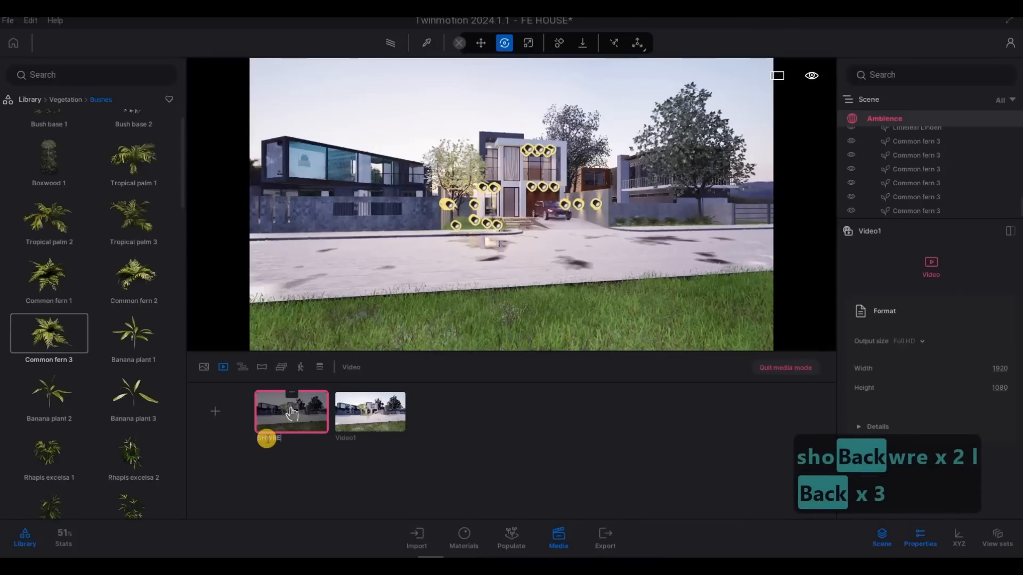
pyautogui.write('owre')
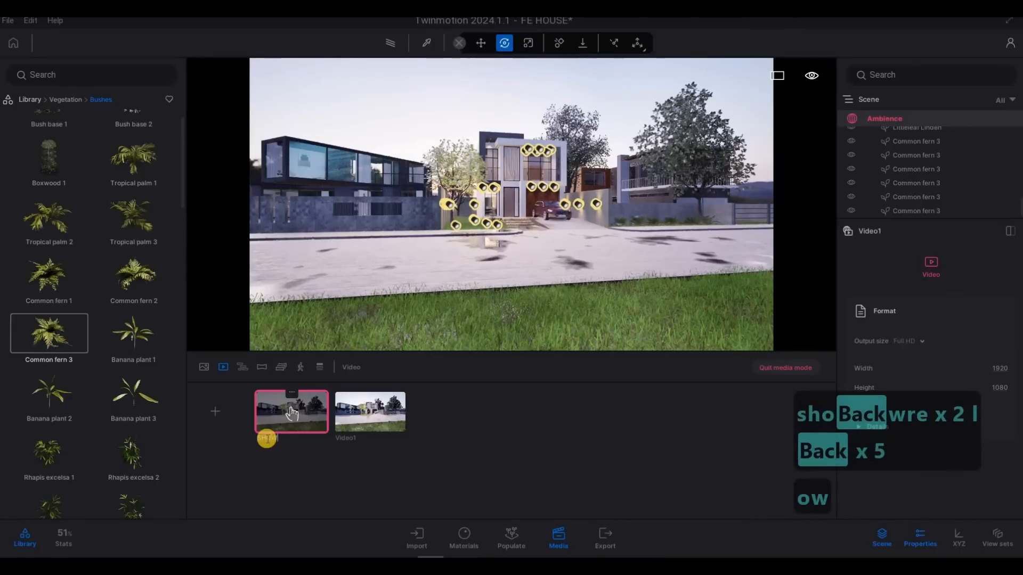
pyautogui.write('EL')
pyautogui.click(375, 418)
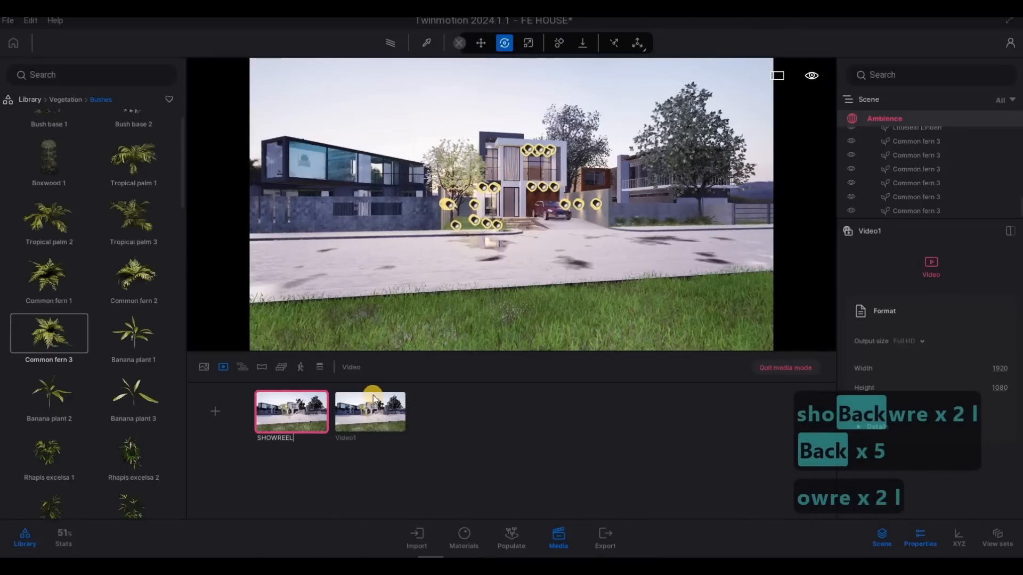
# Step: Rename the second video as SHORTS
pyautogui.click(369, 392)
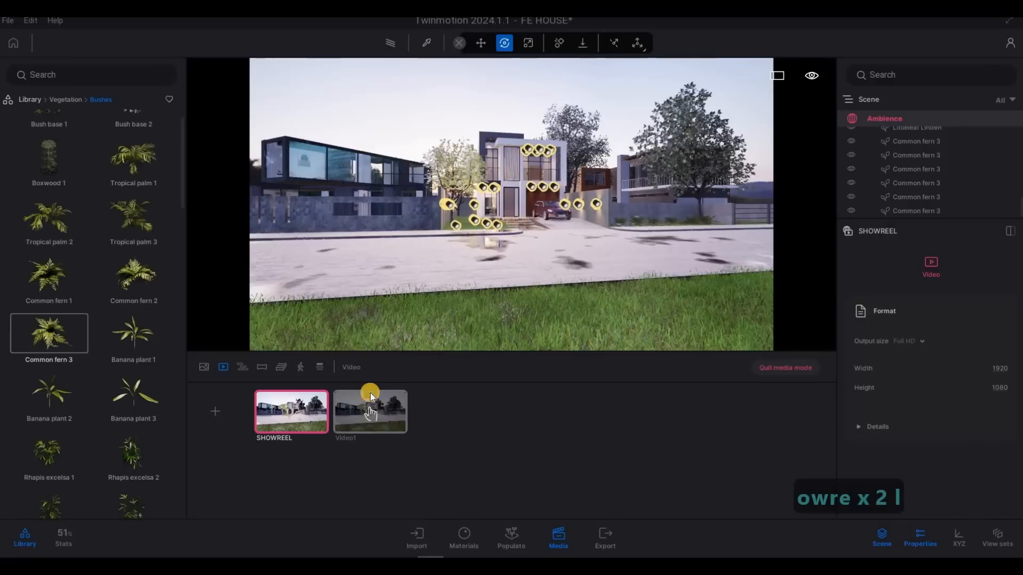
pyautogui.click(370, 392)
pyautogui.click(367, 326)
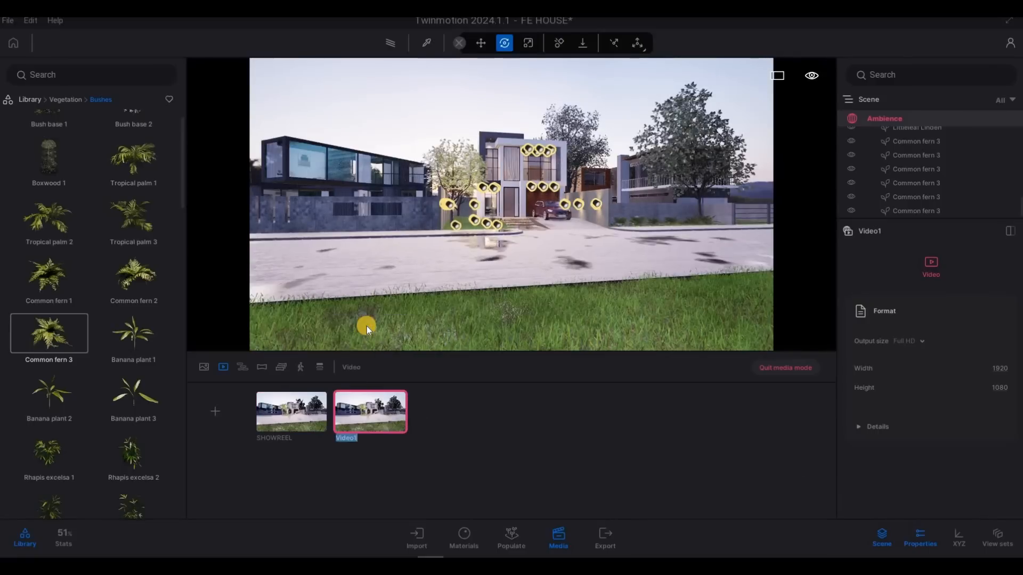
pyautogui.write('shorts')
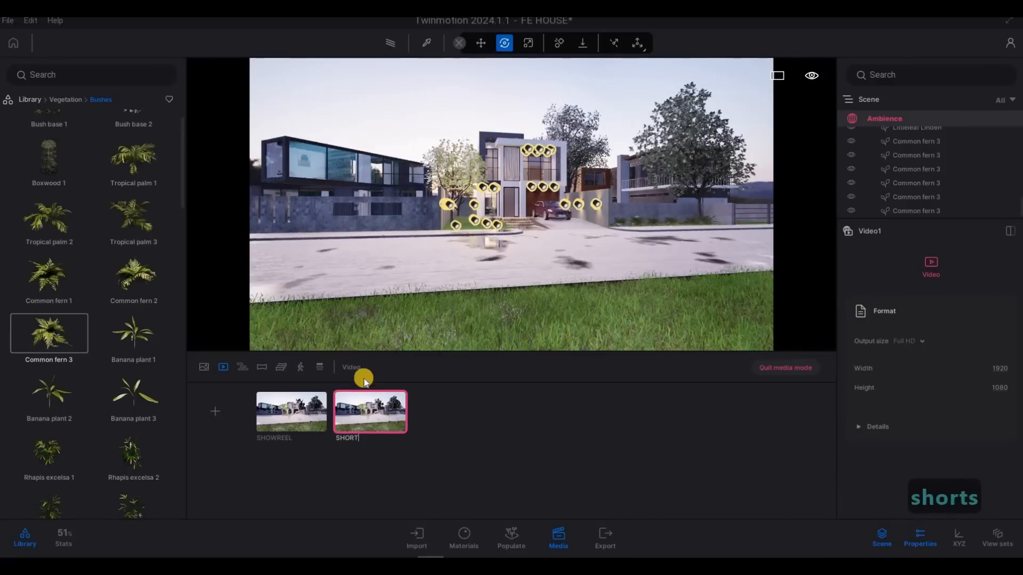
pyautogui.press('Return')
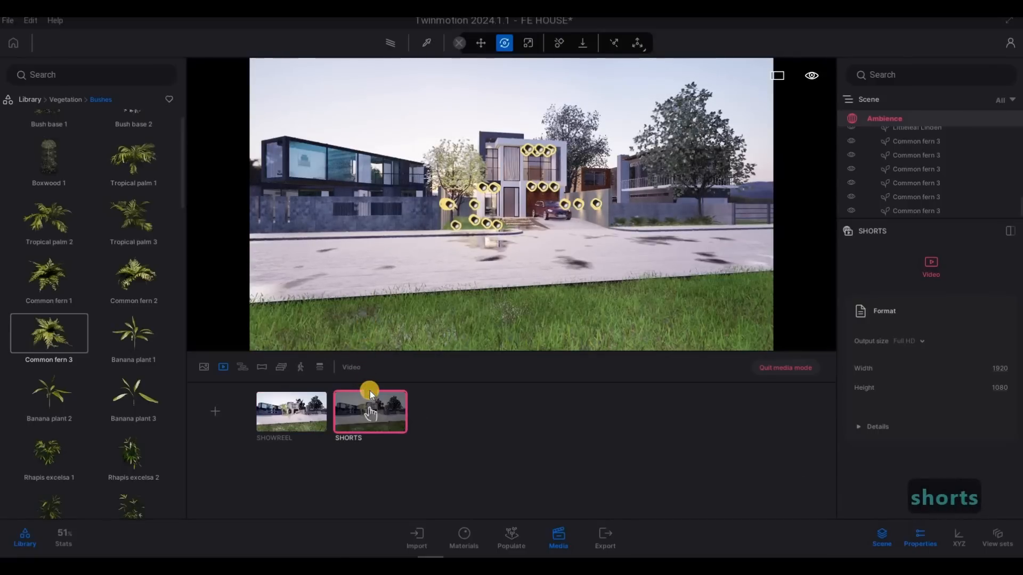
# Step: Set the SHORTS video's output size to a custom width of 700 and height of 1000 for a vertical format
pyautogui.click(993, 367)
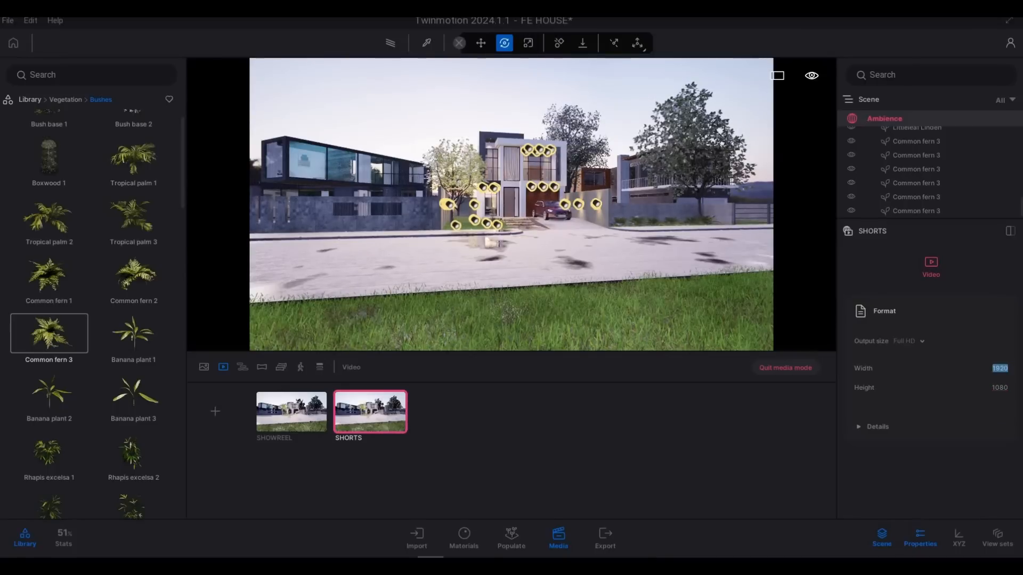
pyautogui.write('700')
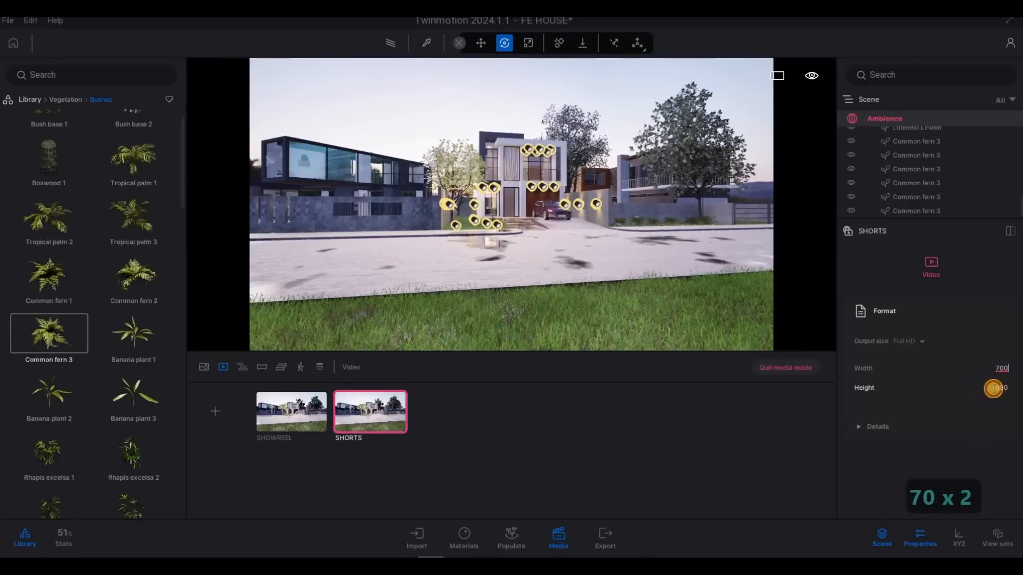
pyautogui.moveTo(994, 389); pyautogui.dragTo(1015, 391)
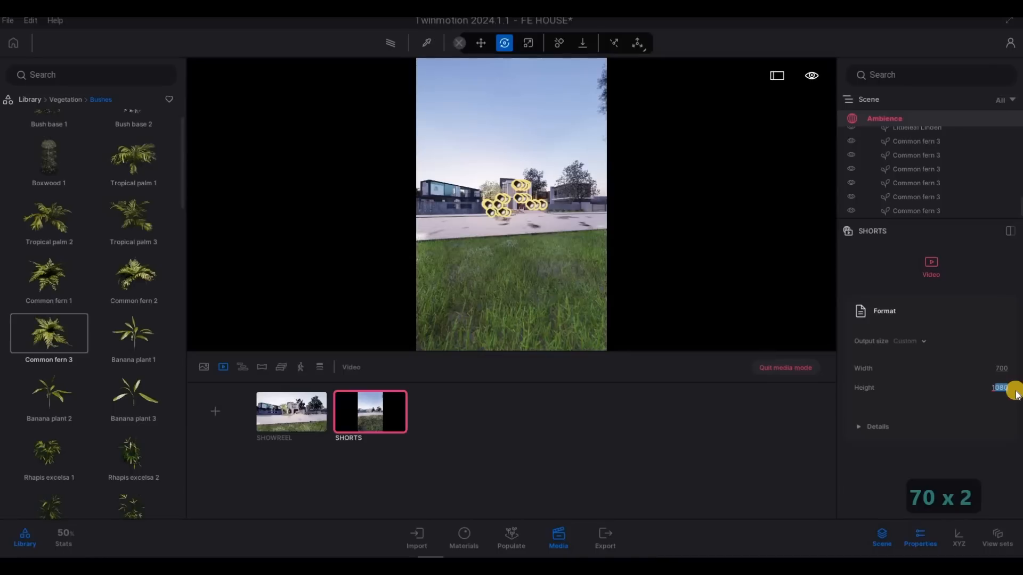
pyautogui.write('1000')
pyautogui.click(367, 422)
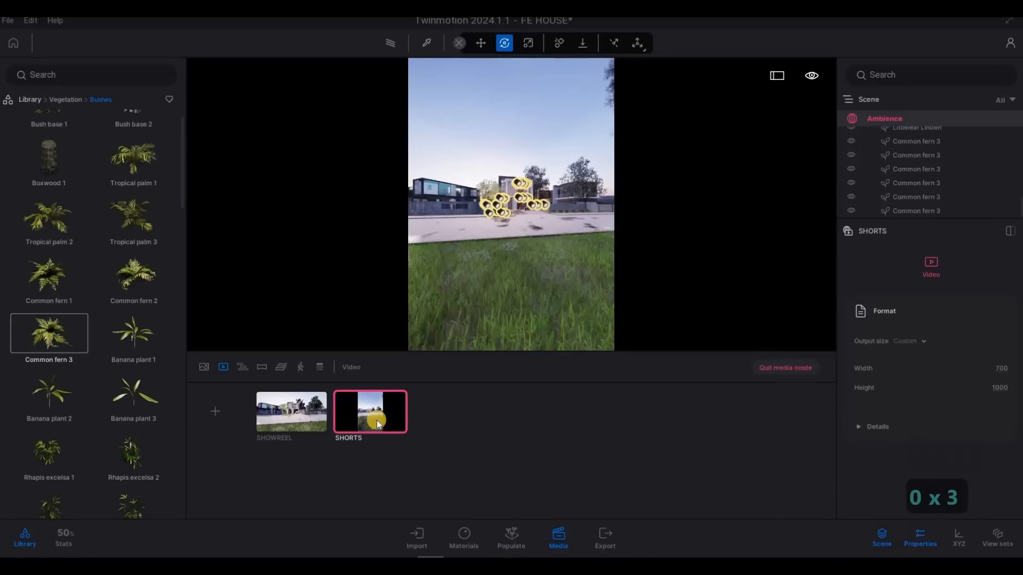
# Step: Open the SHORTS timeline, switch to the list of images, and save the scene
pyautogui.doubleClick(378, 420)
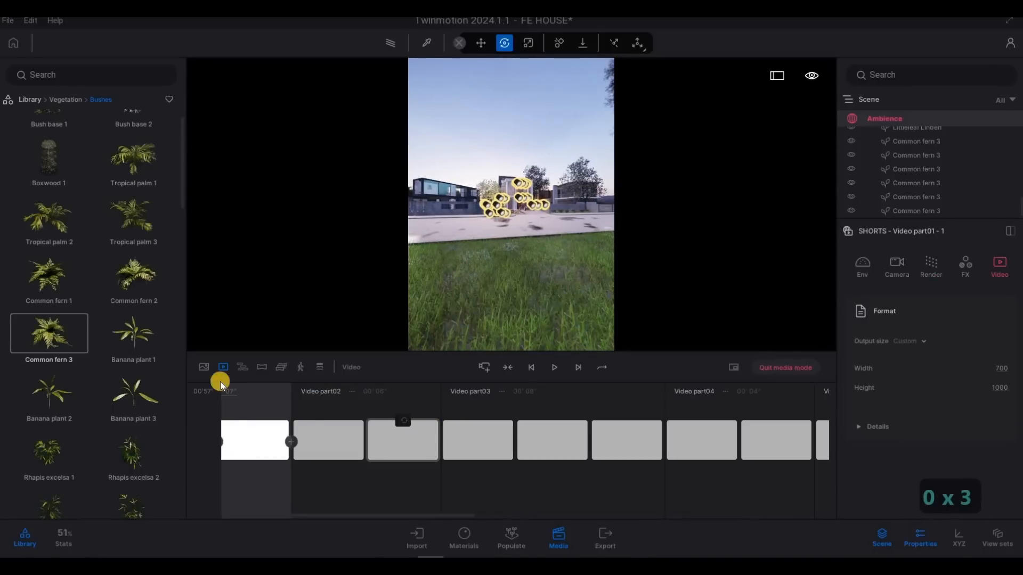
pyautogui.click(206, 368)
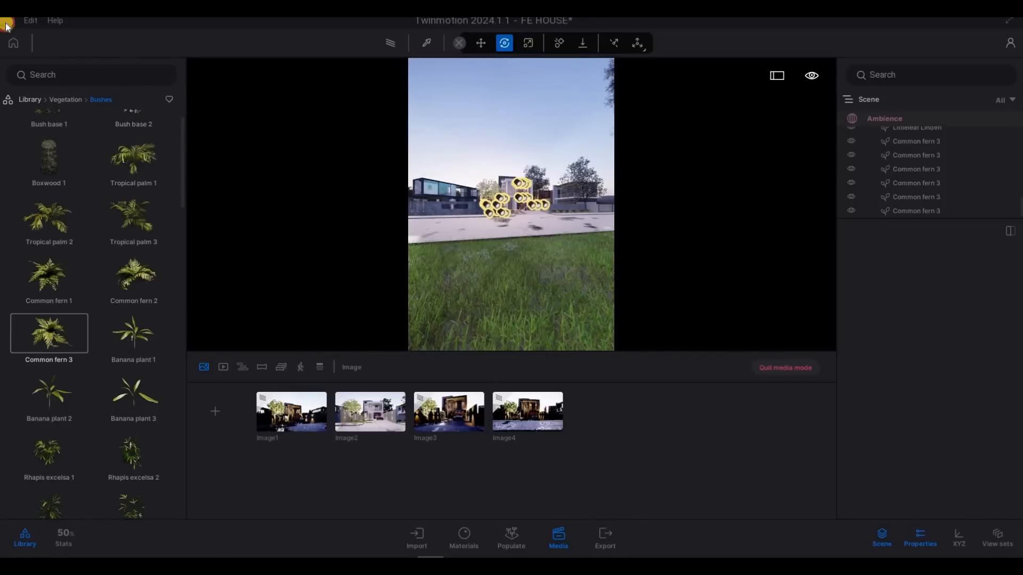
pyautogui.click(26, 119)
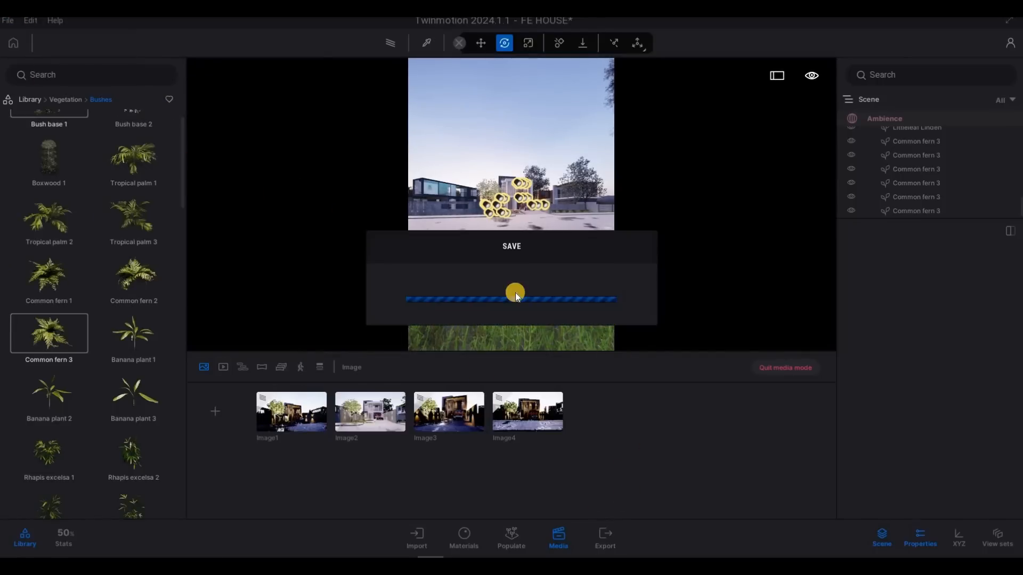
# Step: Select all images and both the SHOWREEL and SHORTS videos for local export
pyautogui.click(607, 534)
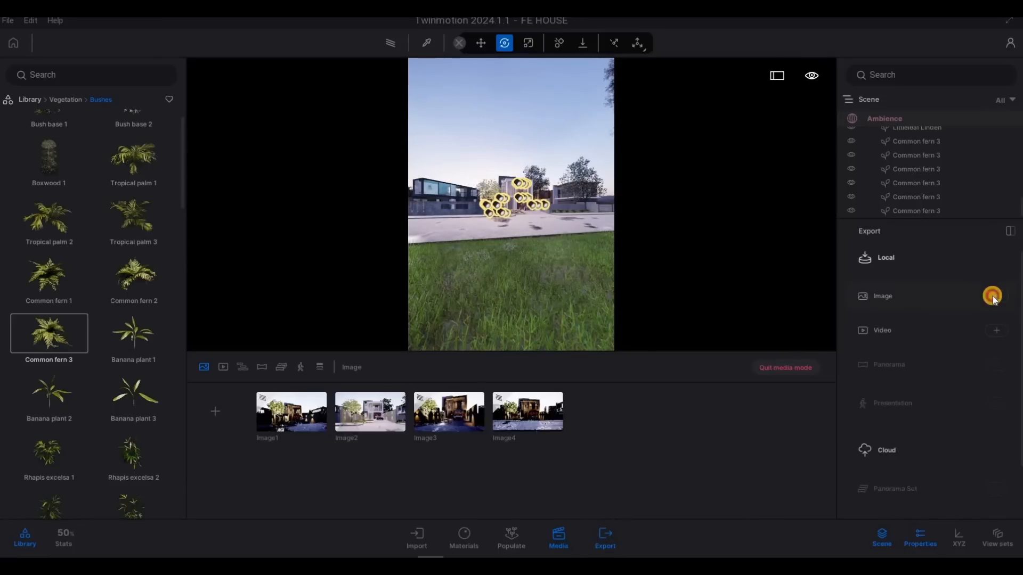
pyautogui.click(992, 296)
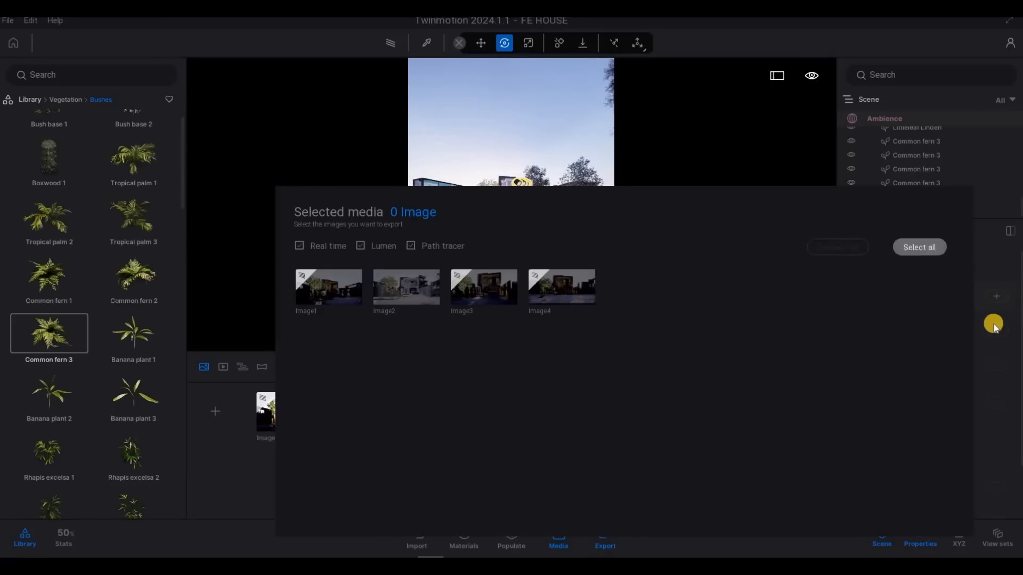
pyautogui.click(920, 248)
pyautogui.click(994, 326)
pyautogui.click(995, 330)
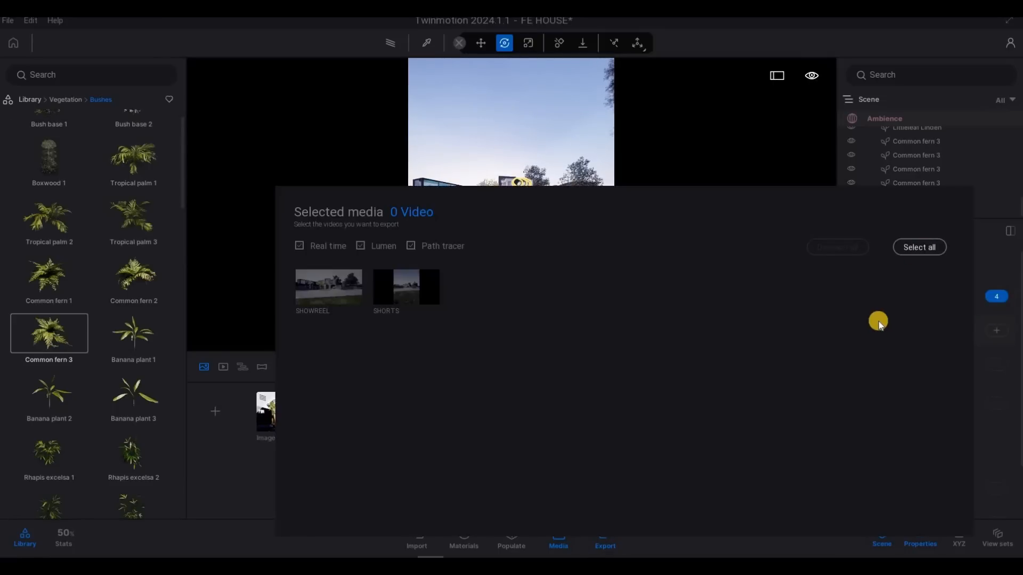
pyautogui.click(920, 247)
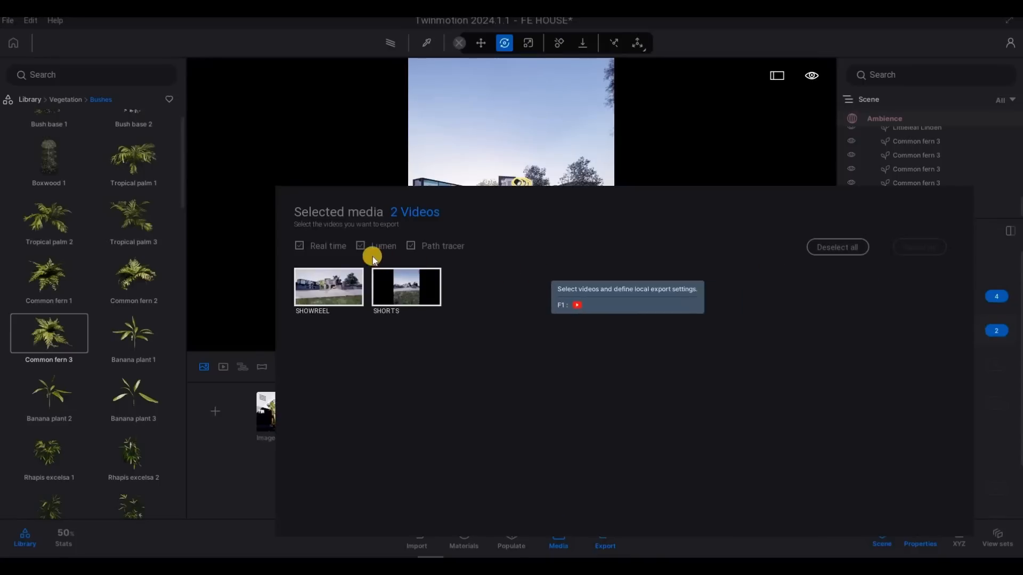
# Step: Close the video selection, open Image2, and turn on path tracer rendering for the viewport
pyautogui.click(930, 248)
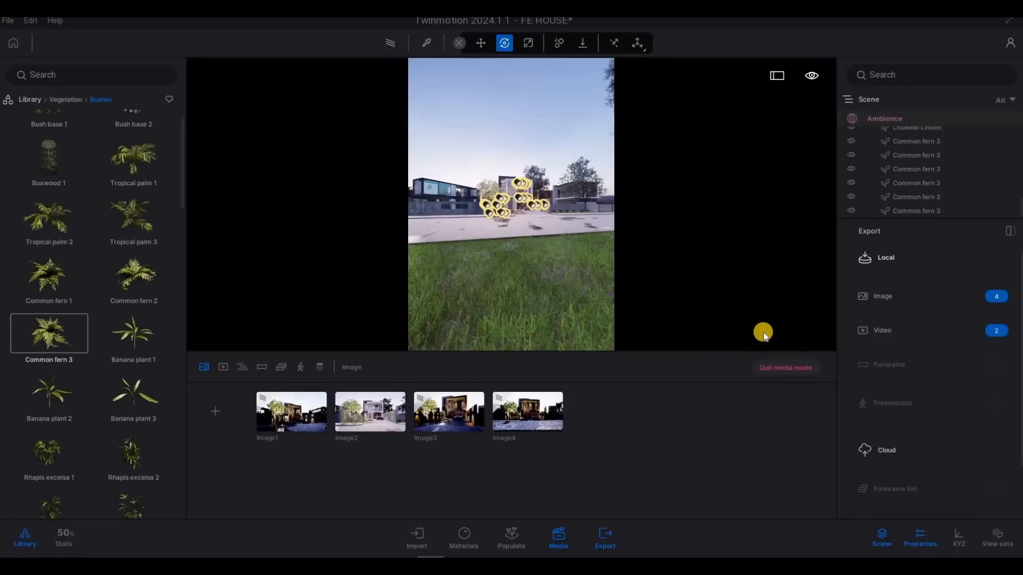
pyautogui.click(366, 424)
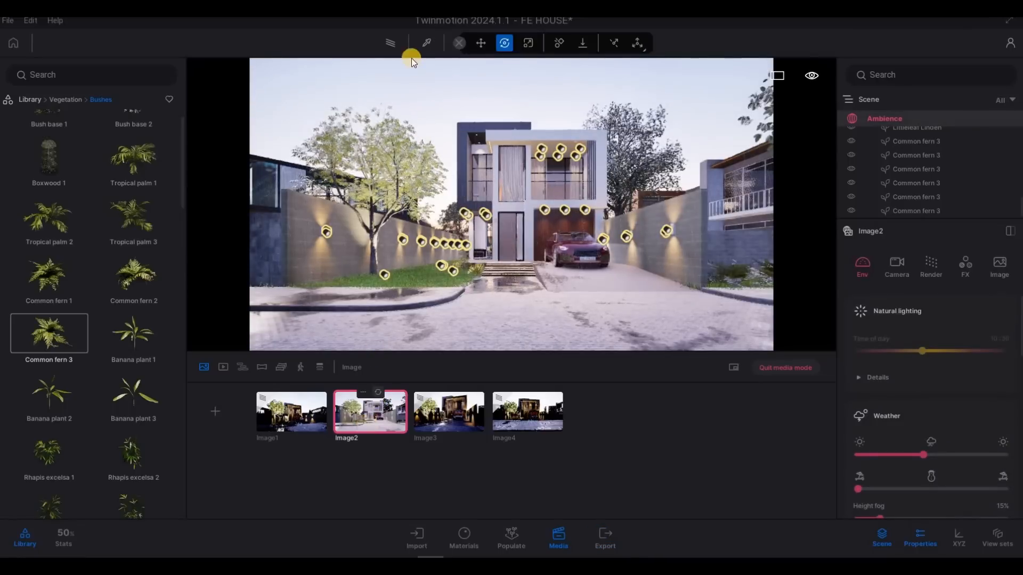
pyautogui.click(393, 42)
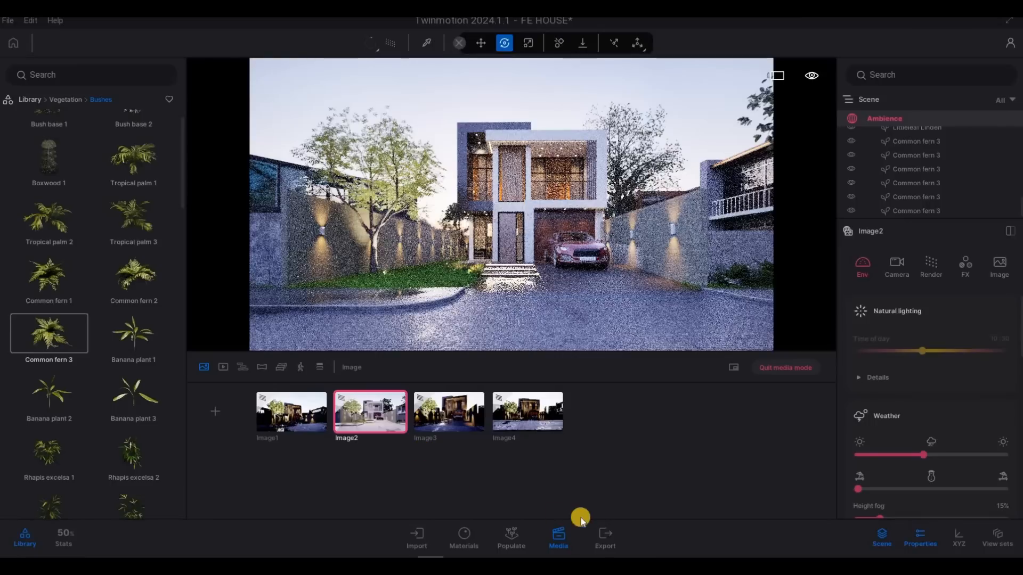
pyautogui.click(8, 22)
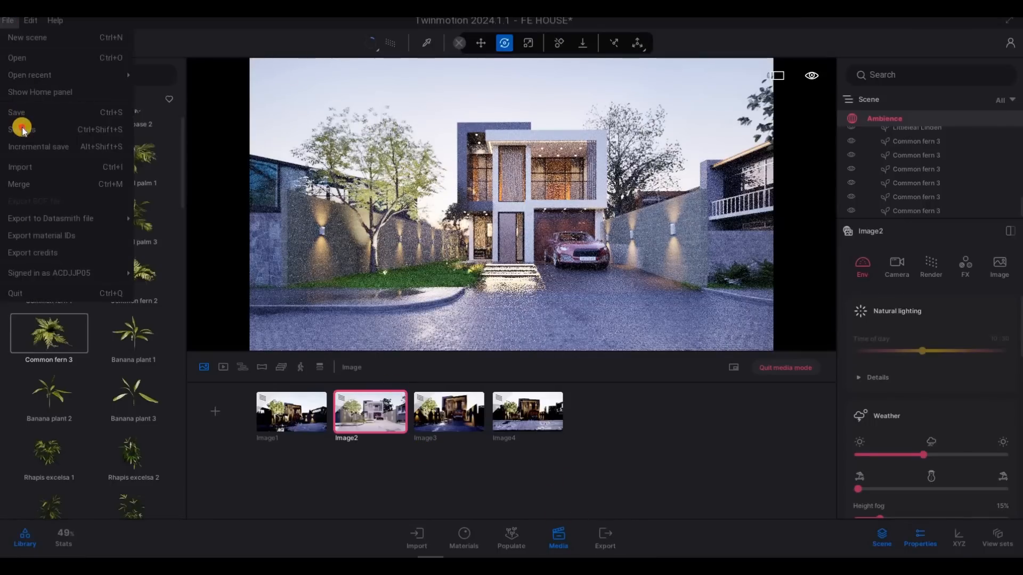
pyautogui.click(32, 130)
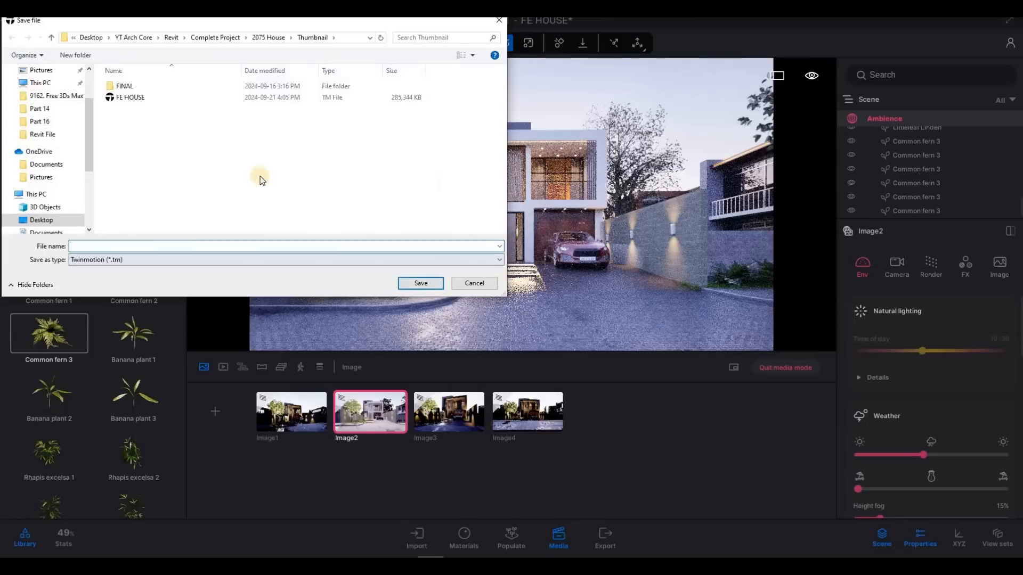
pyautogui.press('Escape')
# Step: Save the scene under its existing file name and start the local export of the selected images and videos
pyautogui.click(7, 22)
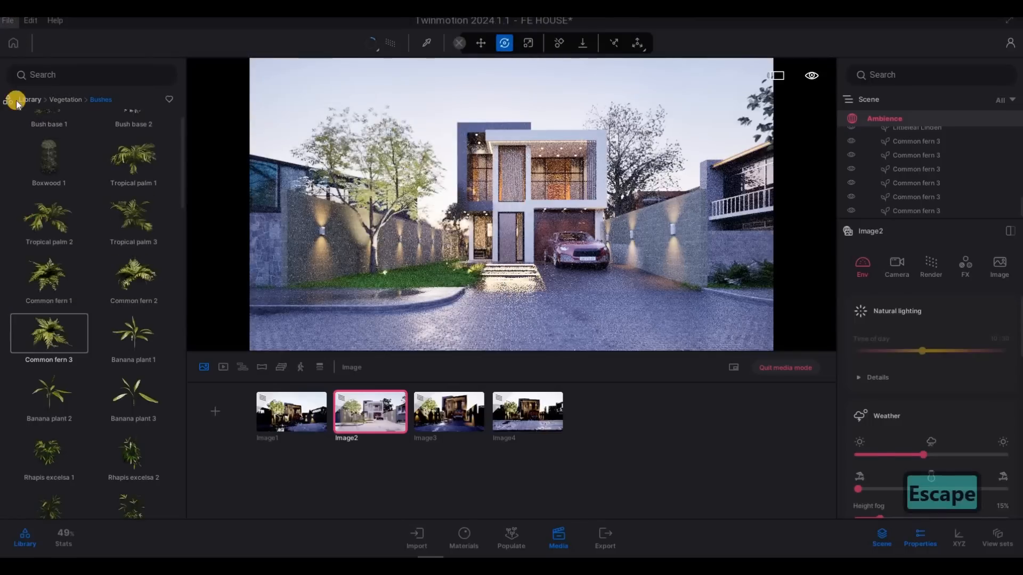
pyautogui.click(15, 113)
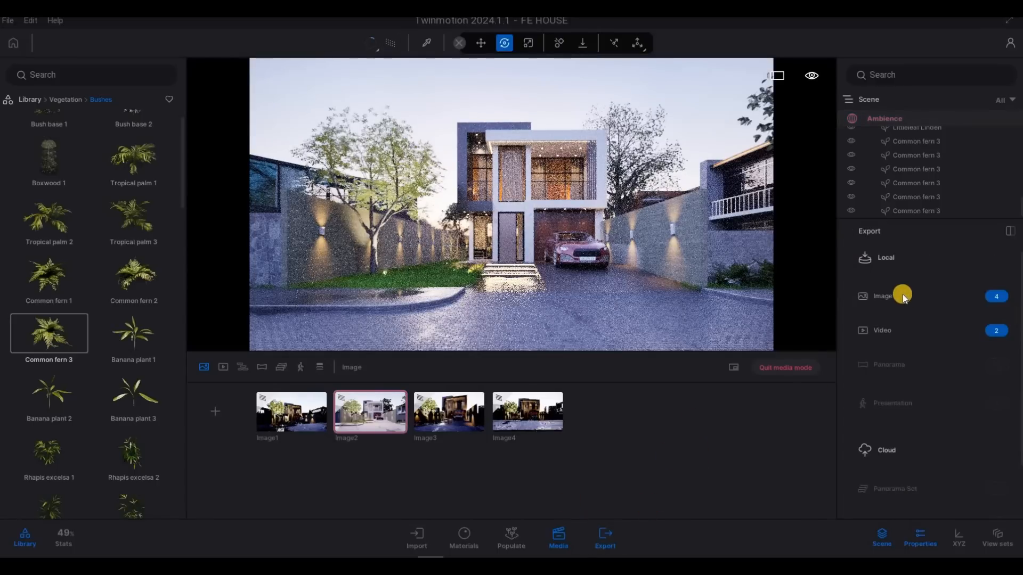
pyautogui.click(885, 300)
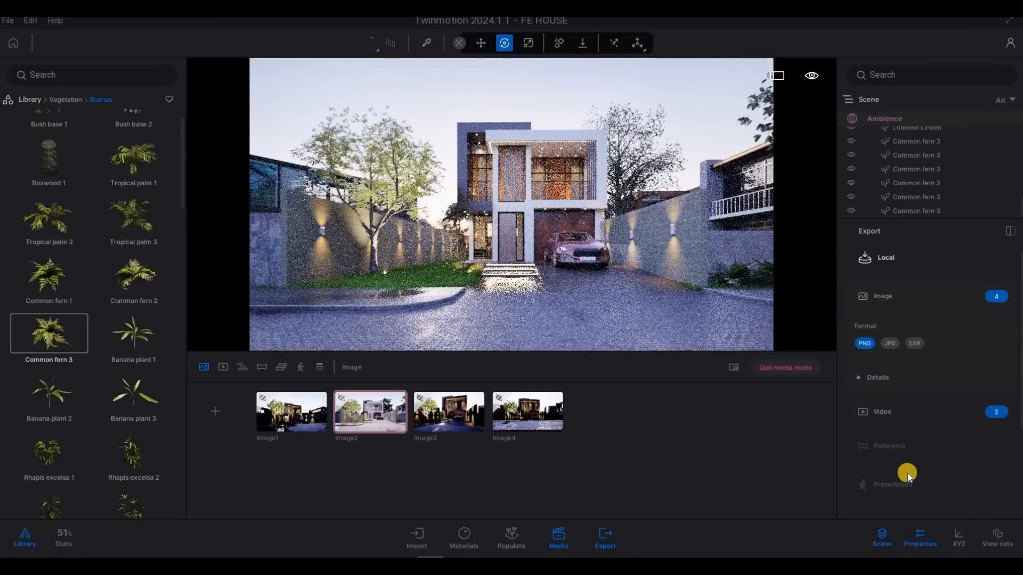
pyautogui.scroll(-2, 907, 474)
pyautogui.scroll(-1, 905, 486)
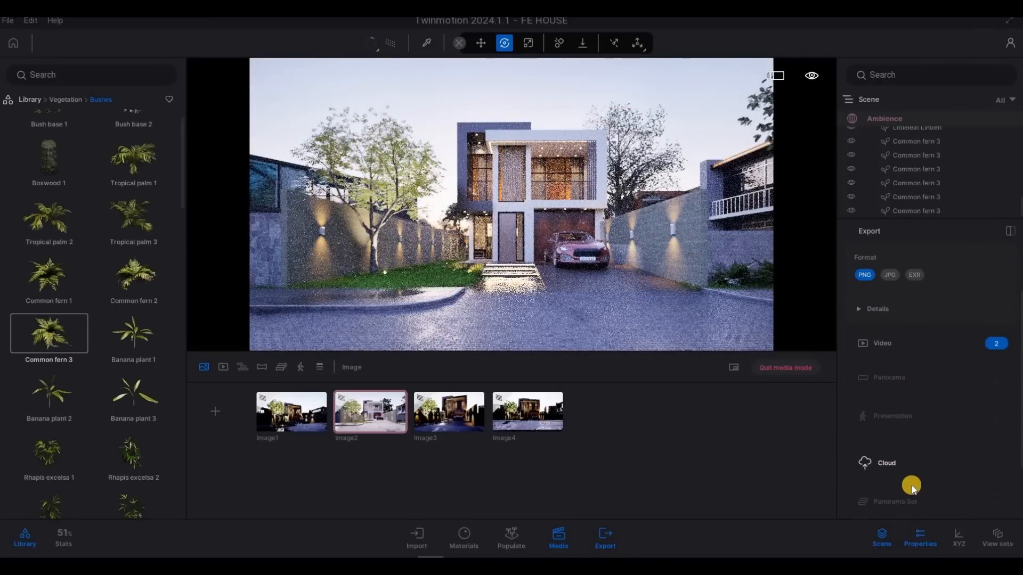
pyautogui.scroll(-1, 925, 463)
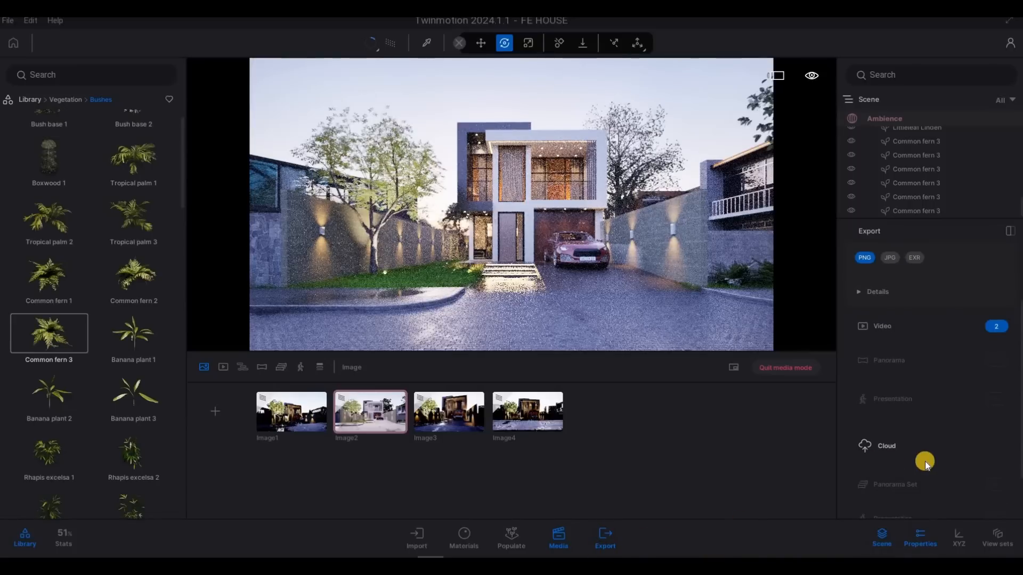
pyautogui.scroll(-4, 916, 464)
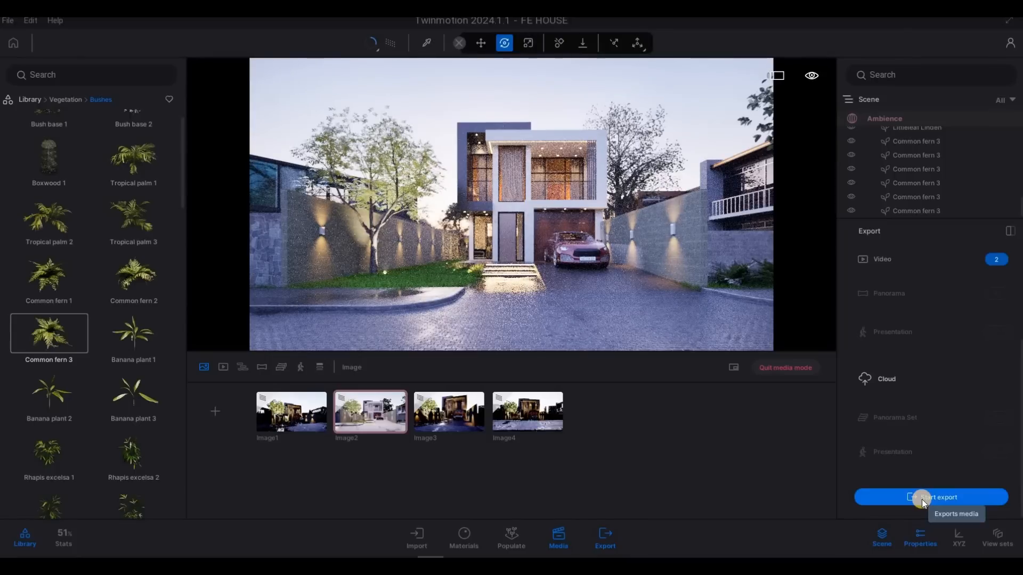
pyautogui.click(921, 498)
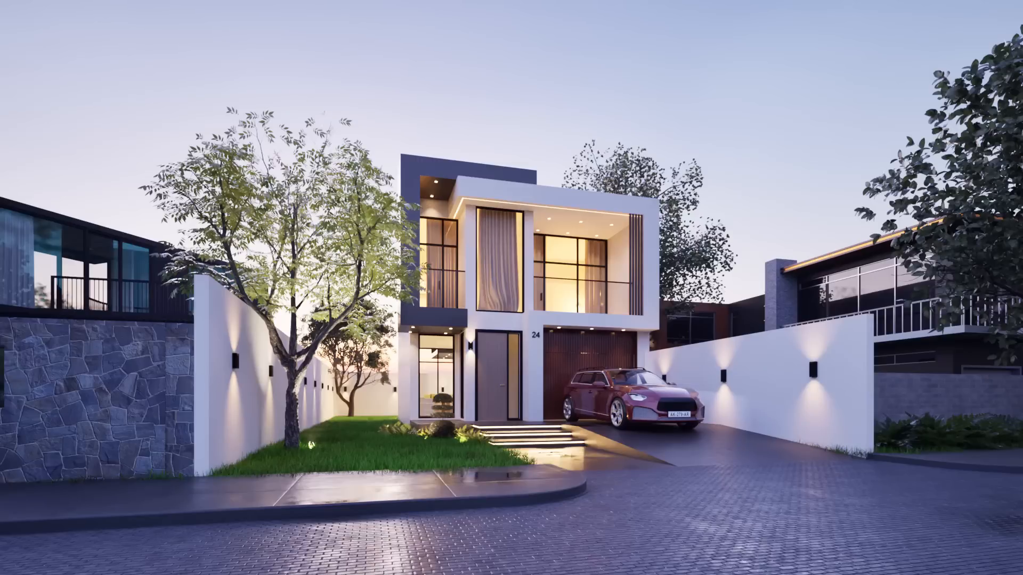